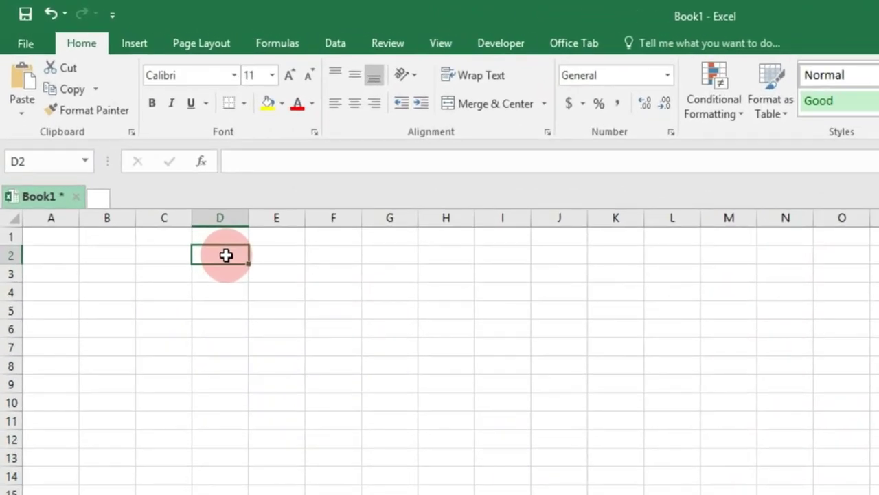
Step: Enter the title DAFTAR NAMA-NAMA KARYAWAN in cell B2
{"action": "left_click", "coordinate": [116, 254]}
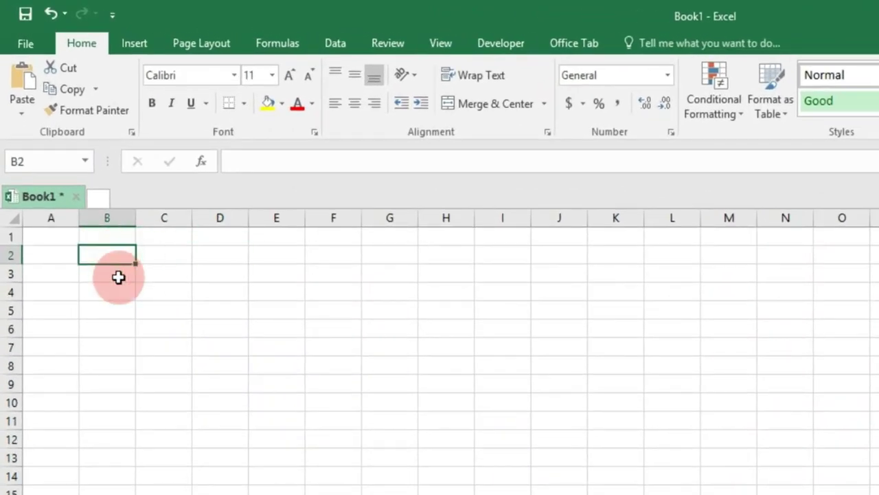
{"action": "type", "text": "DAFTAR"}
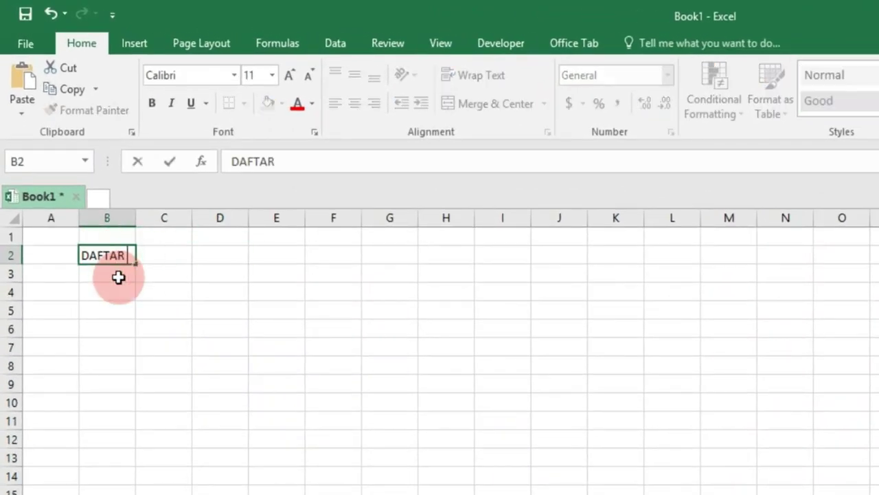
{"action": "type", "text": " NAMA-NAMA "}
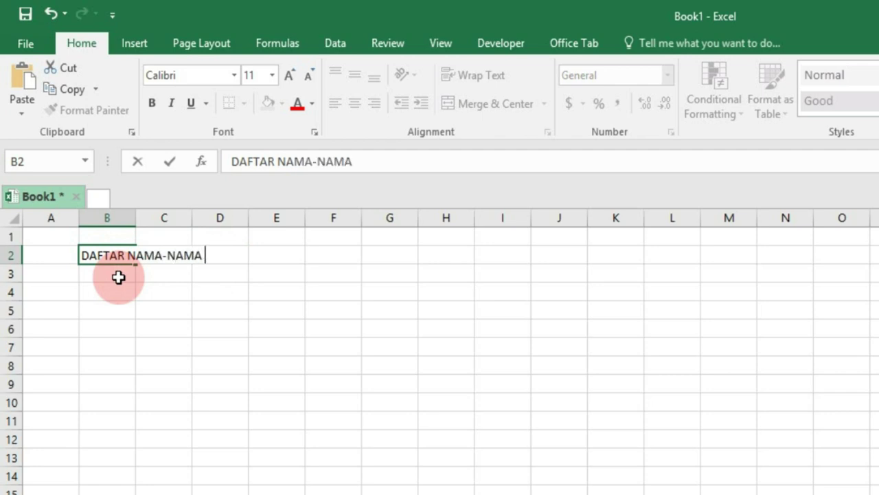
{"action": "type", "text": "KARYAWAN"}
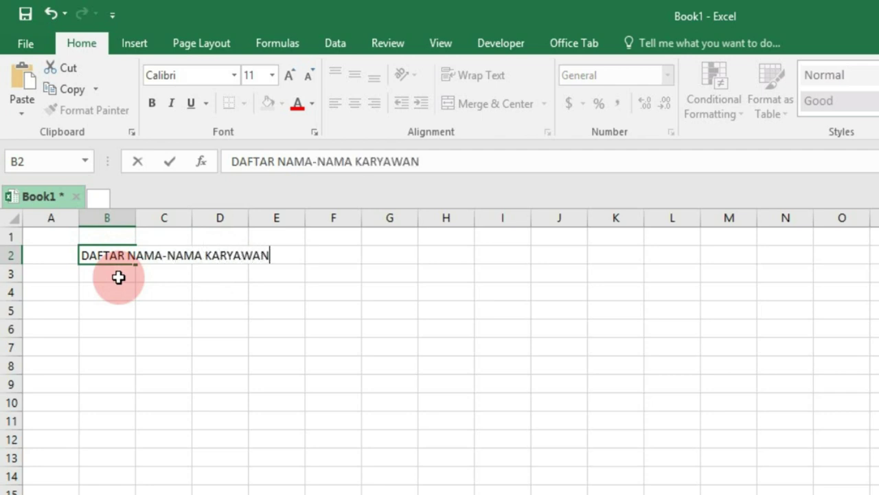
{"action": "key", "text": "Return"}
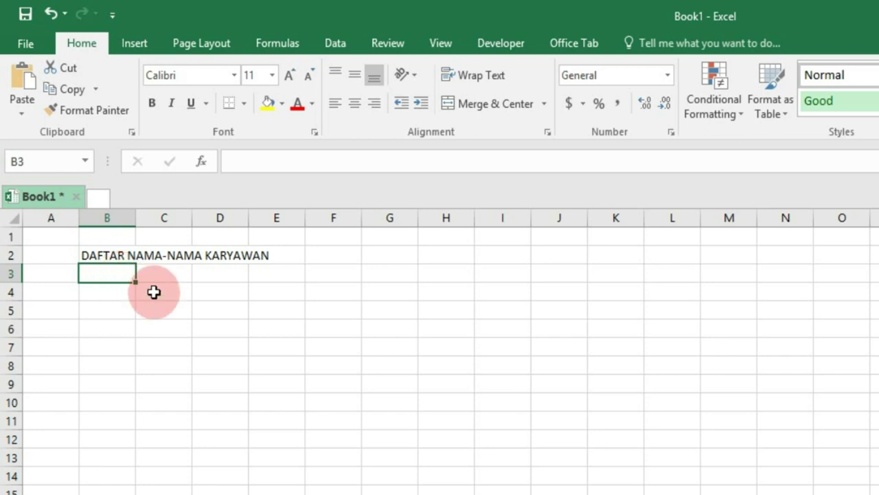
{"action": "left_click", "coordinate": [220, 276]}
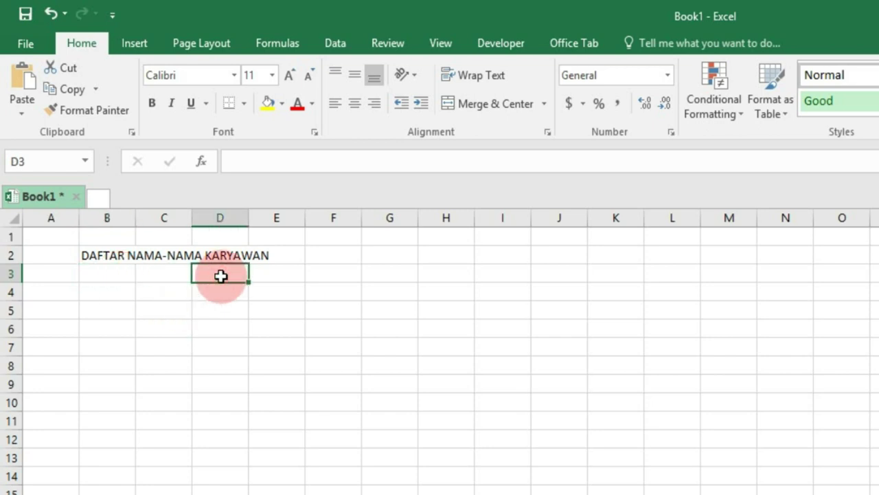
Step: Type the headers No, Nama Karyawan and NIK into B4:D4
{"action": "left_click", "coordinate": [114, 294]}
{"action": "type", "text": "N"}
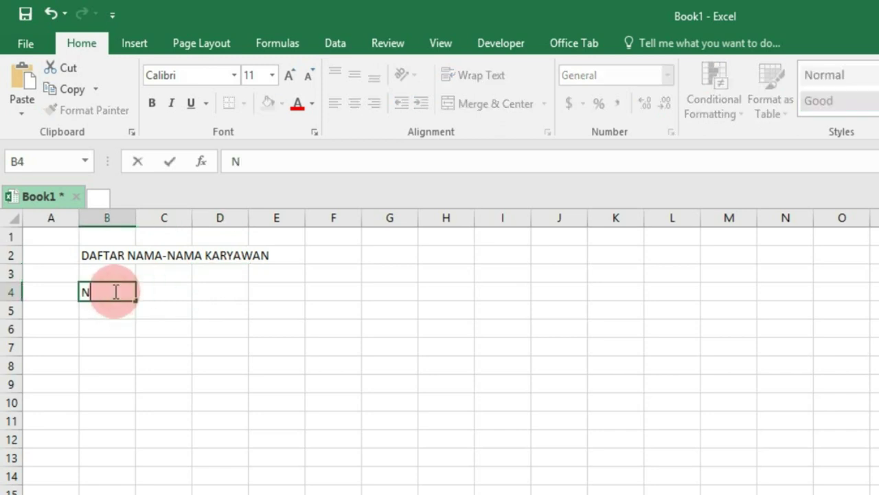
{"action": "type", "text": "o"}
{"action": "left_click", "coordinate": [110, 305]}
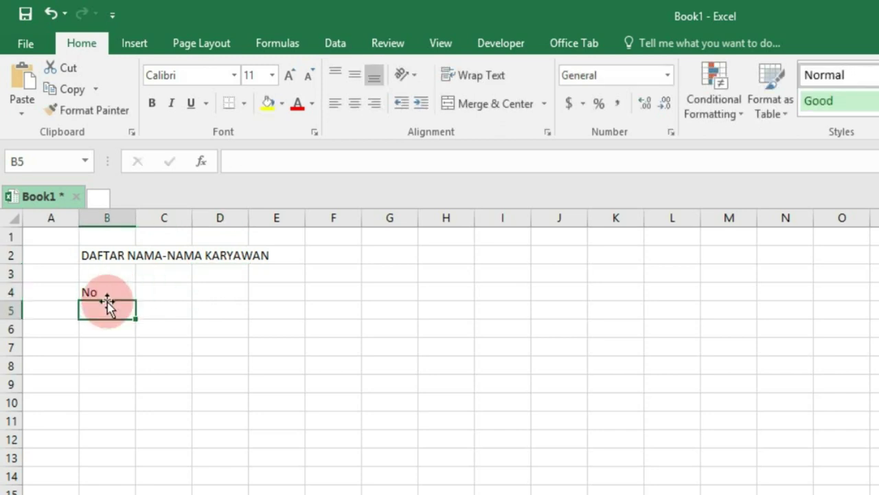
{"action": "left_click", "coordinate": [151, 294]}
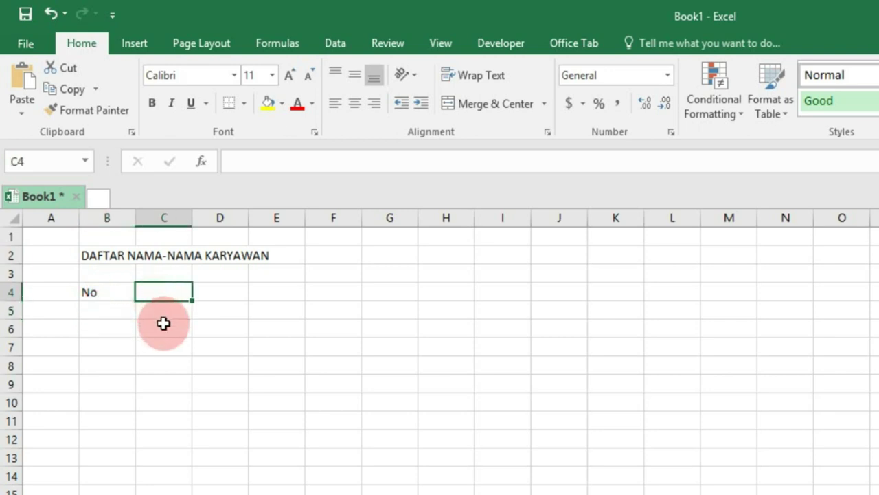
{"action": "type", "text": "Nama Kary"}
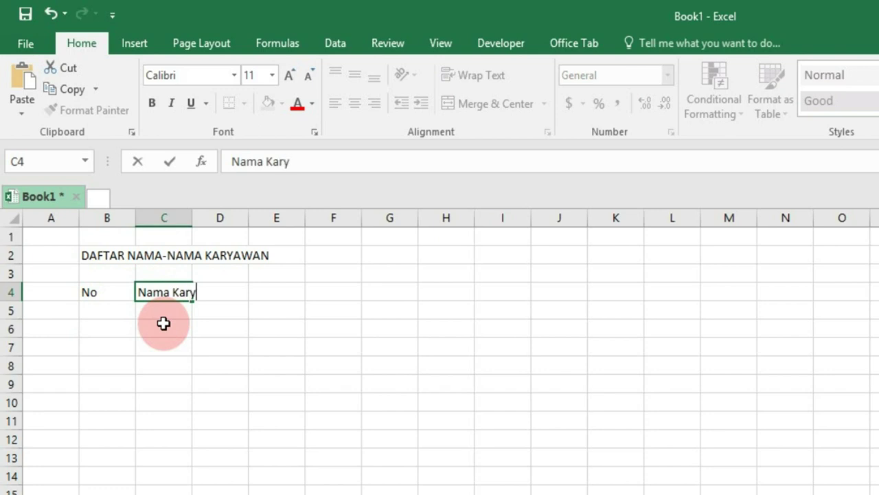
{"action": "type", "text": "awan"}
{"action": "key", "text": "Return"}
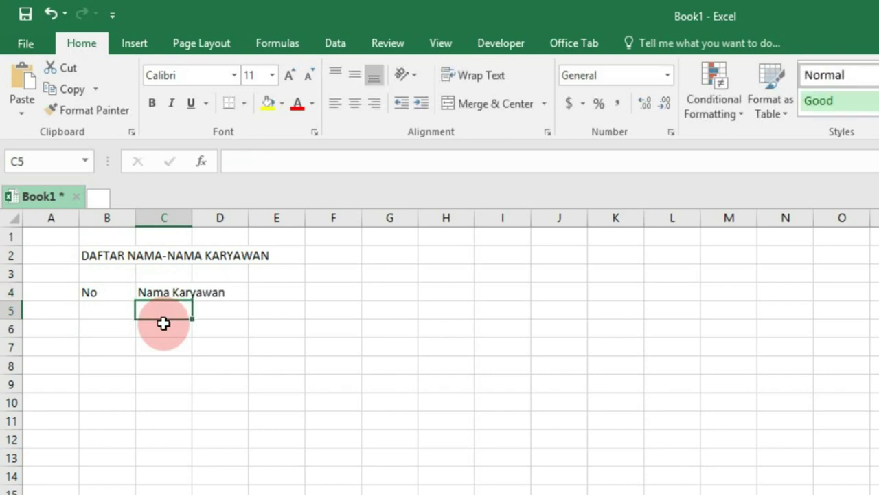
{"action": "left_click", "coordinate": [219, 294]}
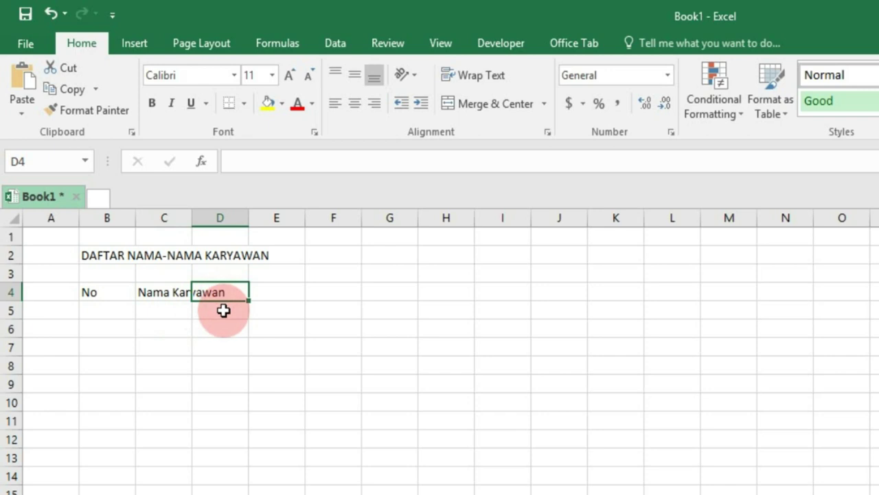
{"action": "type", "text": "NIK"}
{"action": "key", "text": "Return"}
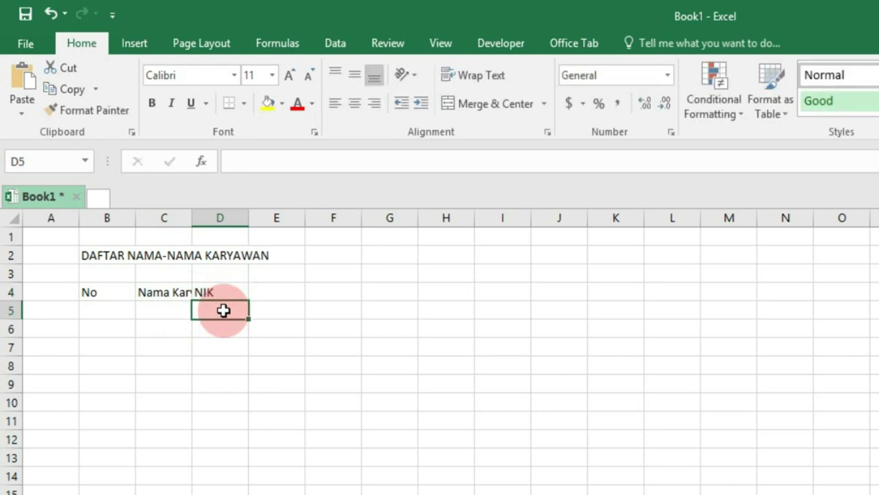
Step: Add the headers Jabatan and Jenis Kelamin in E4 and F4
{"action": "left_click", "coordinate": [268, 291]}
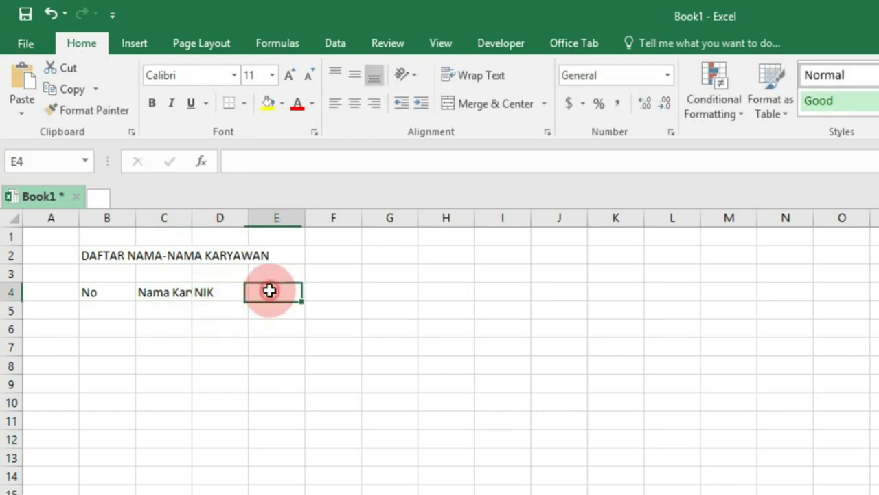
{"action": "type", "text": "Jaba"}
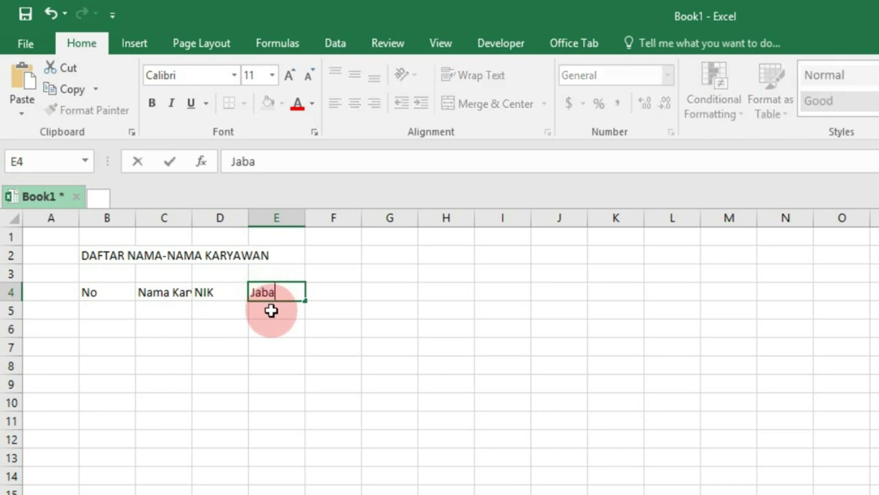
{"action": "type", "text": "tan"}
{"action": "left_click", "coordinate": [272, 311]}
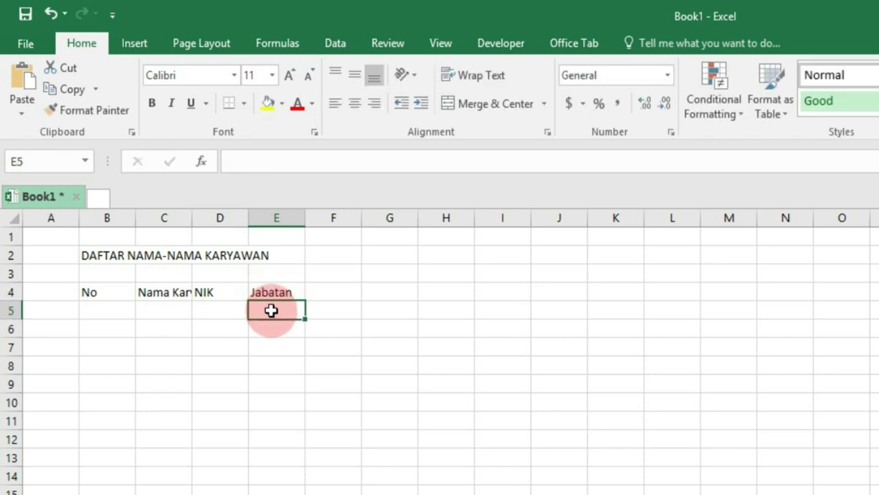
{"action": "left_click", "coordinate": [322, 294]}
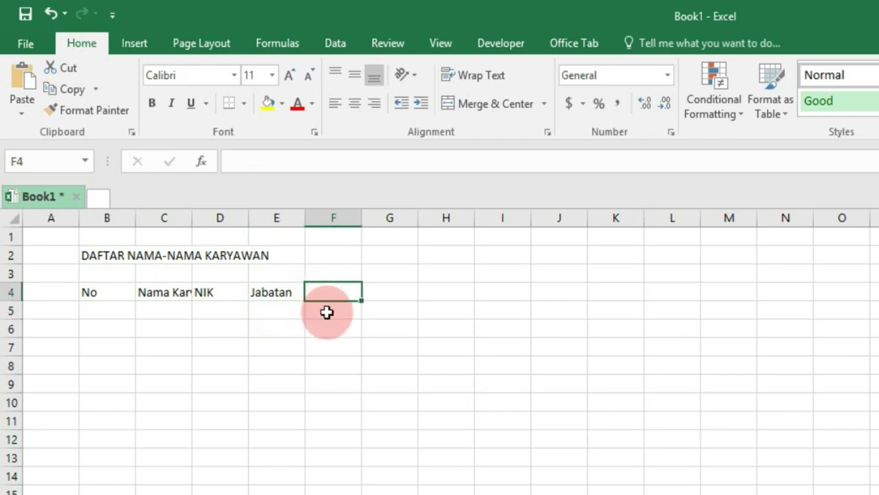
{"action": "type", "text": "Jenis K"}
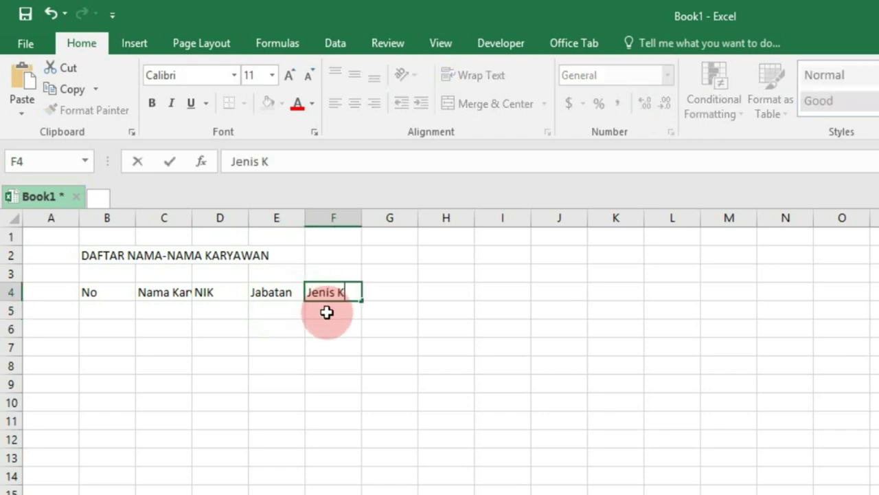
{"action": "type", "text": "elamin"}
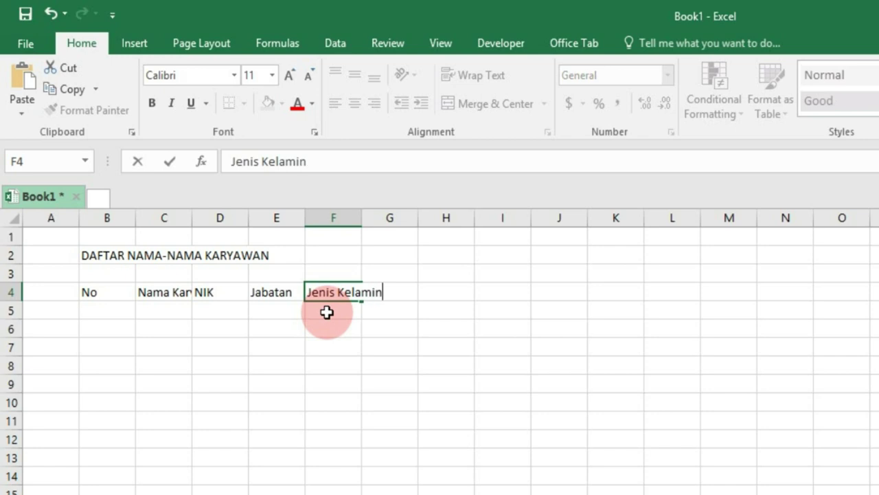
{"action": "key", "text": "Return"}
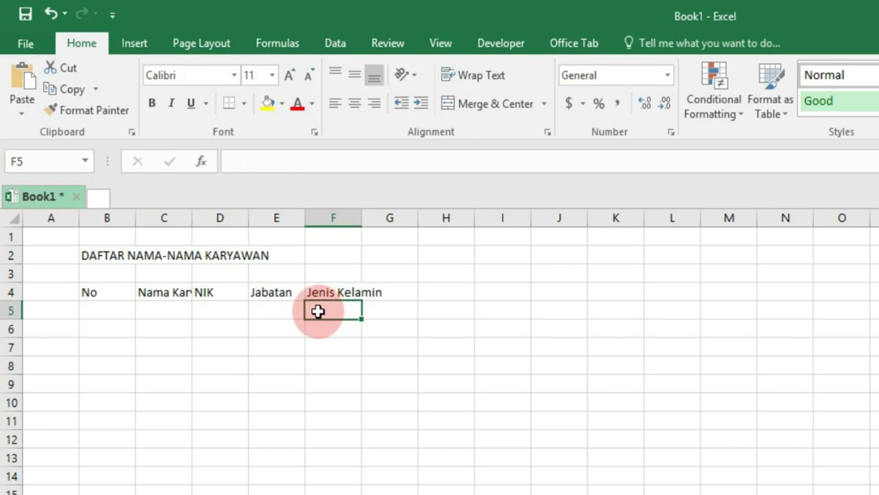
Step: Enter 1 and 2 in B5:B6 and fill the series down to 6 in B10
{"action": "left_click", "coordinate": [107, 315]}
{"action": "type", "text": "1"}
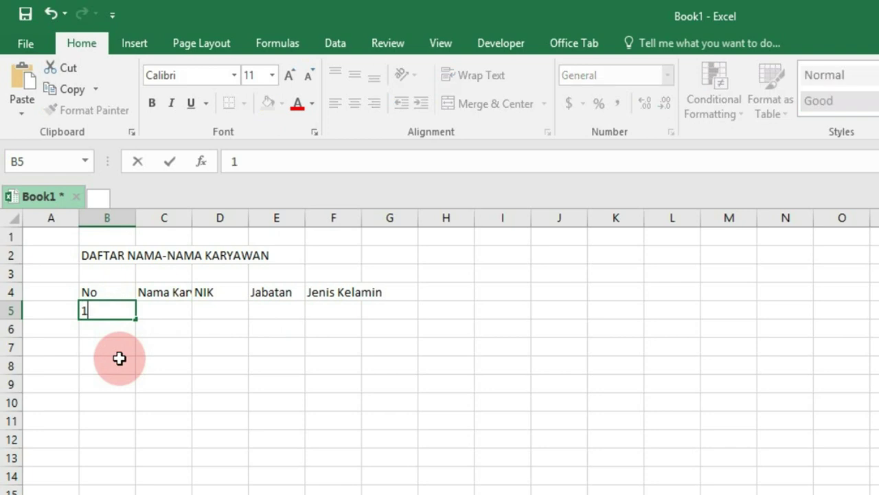
{"action": "key", "text": "Return"}
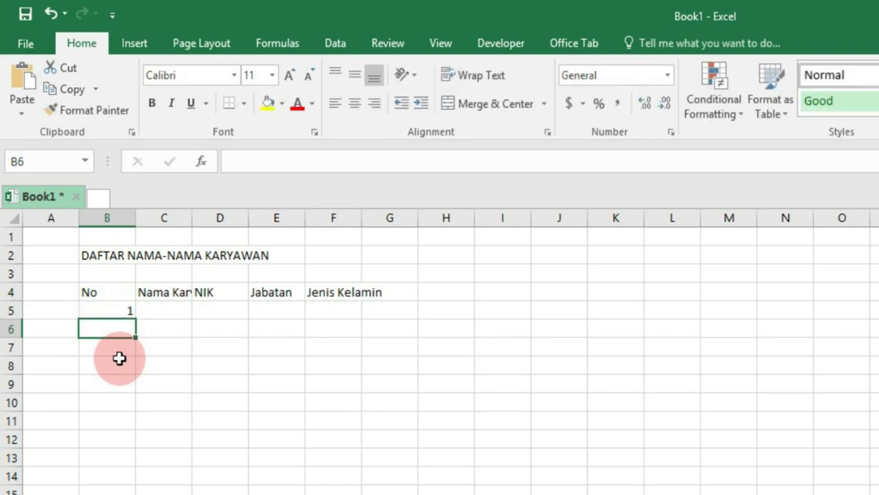
{"action": "type", "text": "2"}
{"action": "key", "text": "Return"}
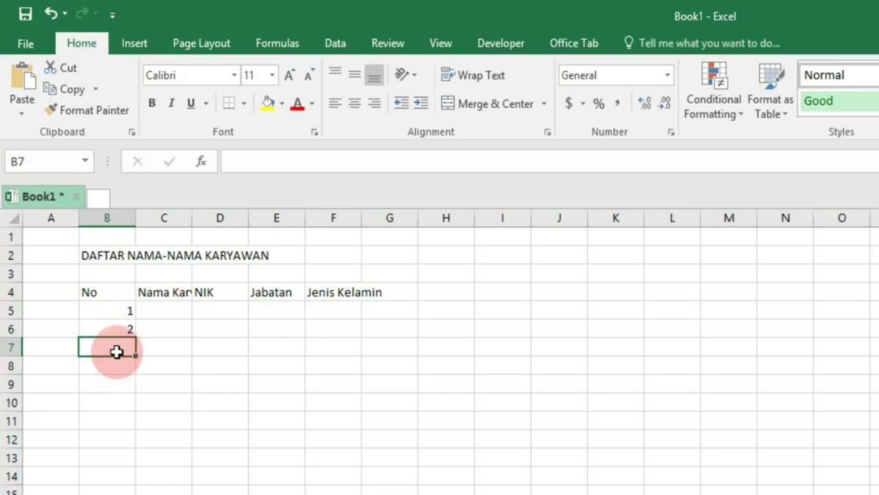
{"action": "left_click", "coordinate": [110, 310]}
{"action": "left_click_drag", "start_coordinate": [111, 310], "coordinate": [108, 323]}
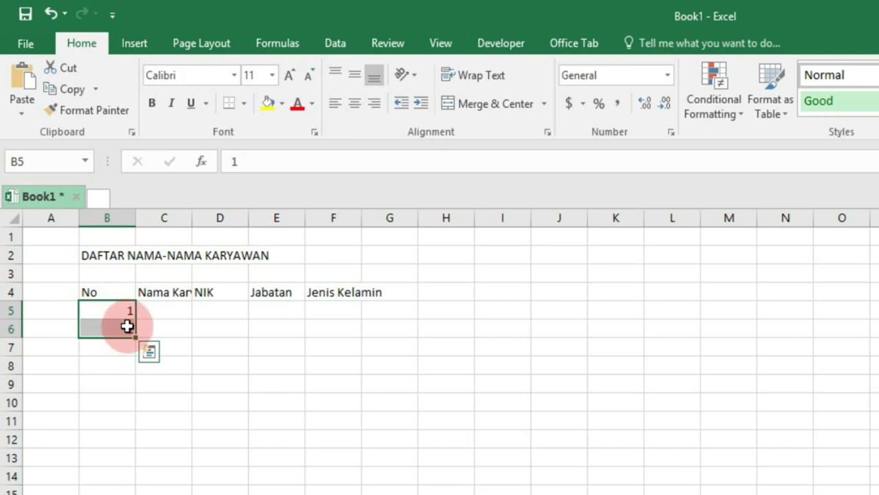
{"action": "left_click_drag", "start_coordinate": [136, 337], "coordinate": [137, 342]}
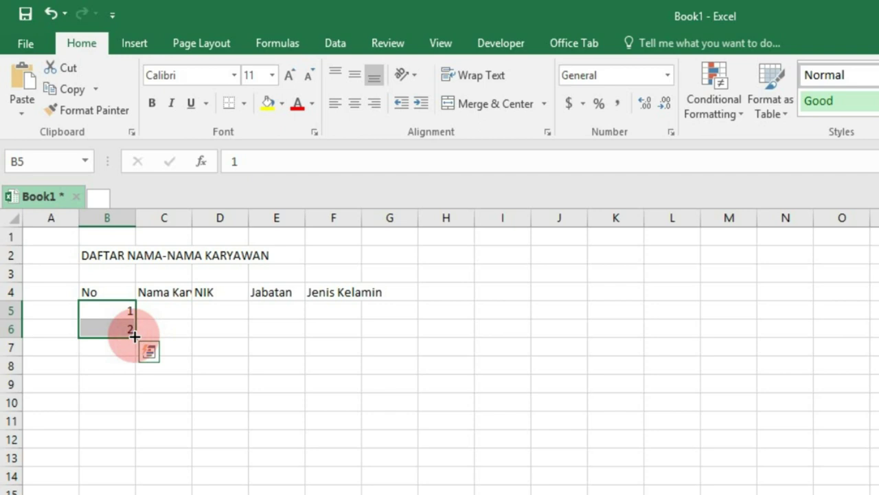
{"action": "left_click_drag", "start_coordinate": [135, 336], "coordinate": [128, 404]}
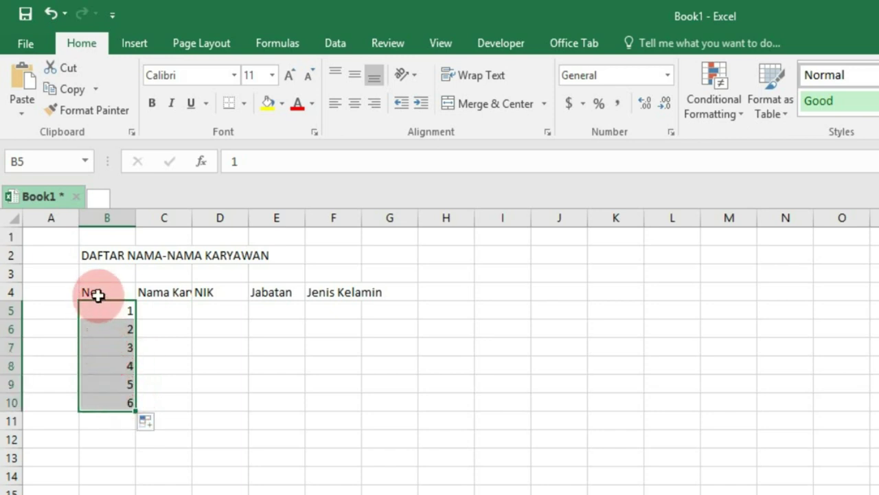
{"action": "left_click_drag", "start_coordinate": [98, 295], "coordinate": [117, 402]}
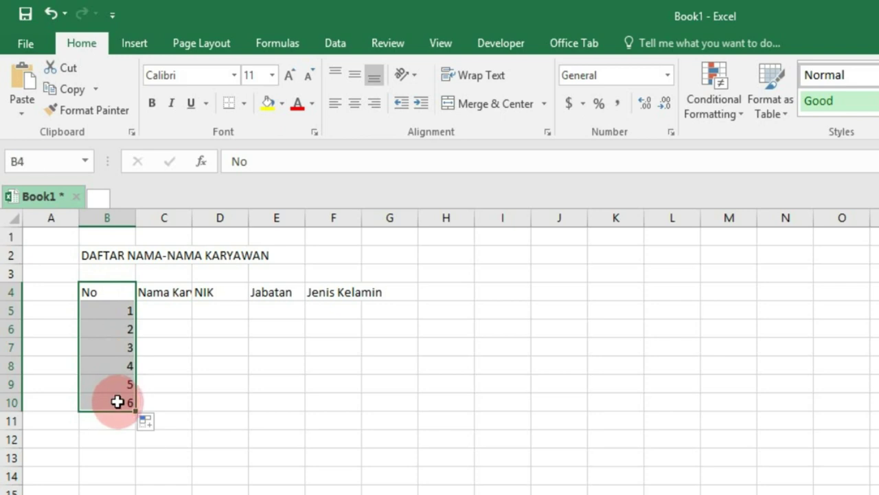
Step: Fill rows 5–10 with employee names, NIK codes 001-2021 to 006-2021, positions and genders
{"action": "left_click", "coordinate": [161, 313]}
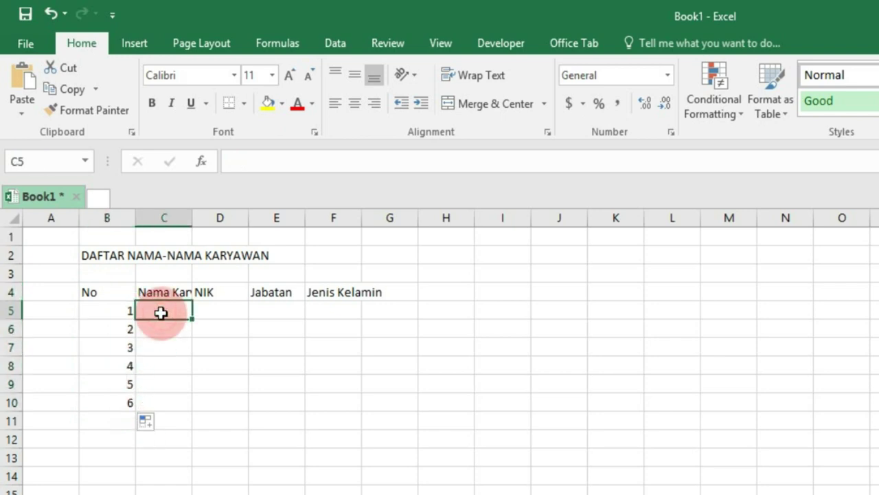
{"action": "key", "text": "Return"}
{"action": "left_click", "coordinate": [164, 296]}
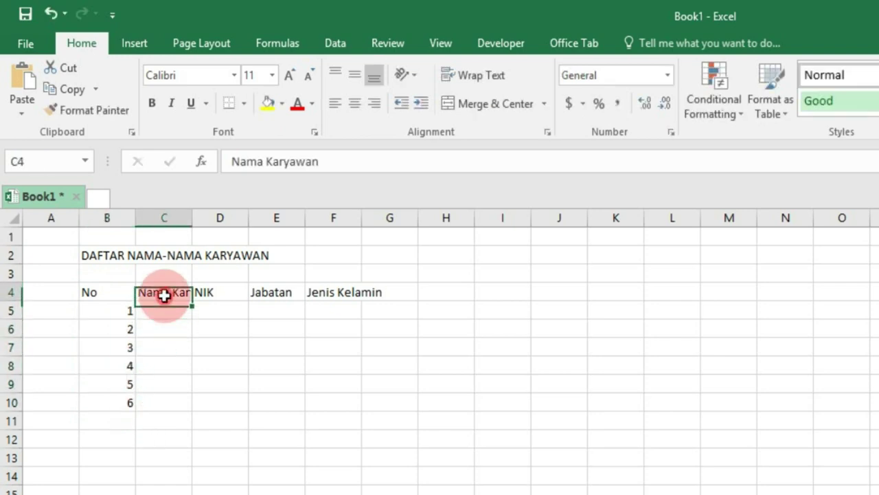
{"action": "left_click_drag", "start_coordinate": [165, 296], "coordinate": [173, 404]}
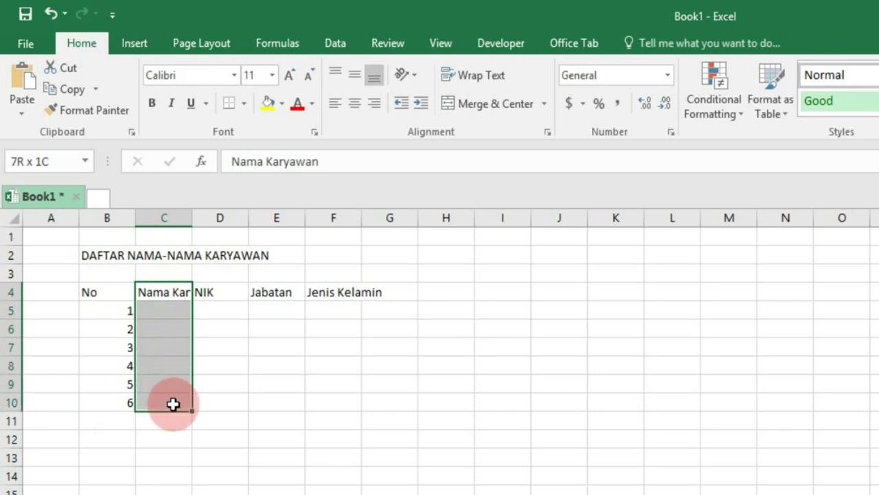
{"action": "left_click", "coordinate": [227, 295]}
{"action": "left_click_drag", "start_coordinate": [227, 300], "coordinate": [236, 398]}
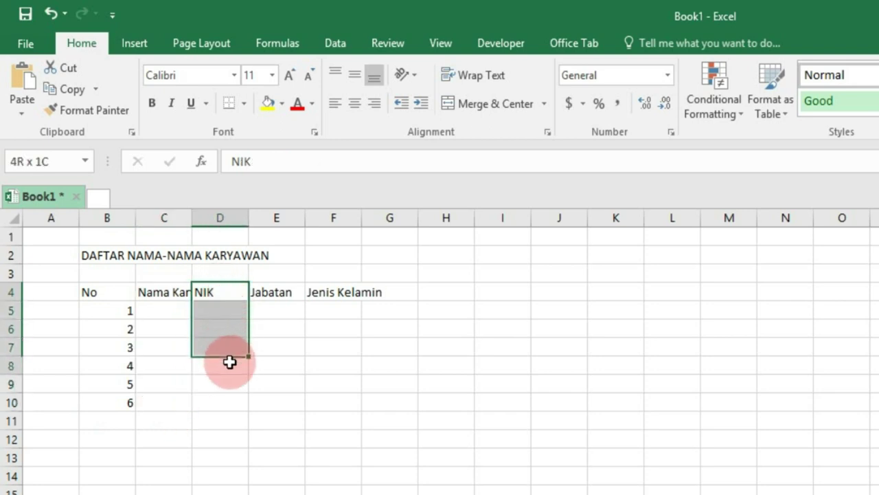
{"action": "left_click_drag", "start_coordinate": [283, 295], "coordinate": [277, 404]}
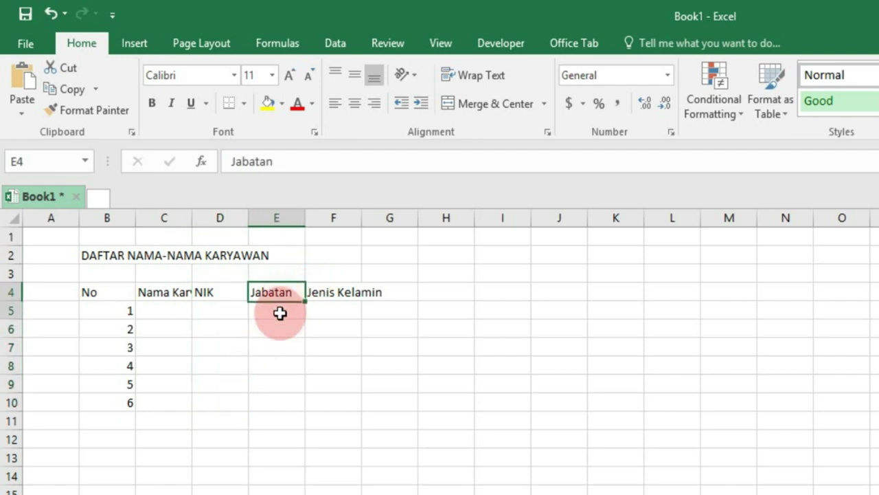
{"action": "left_click_drag", "start_coordinate": [326, 294], "coordinate": [334, 393]}
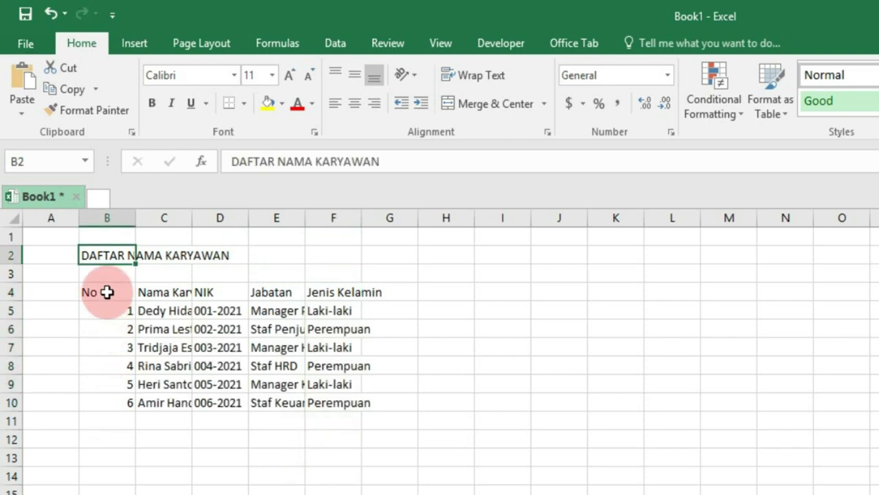
{"action": "left_click_drag", "start_coordinate": [106, 291], "coordinate": [328, 405]}
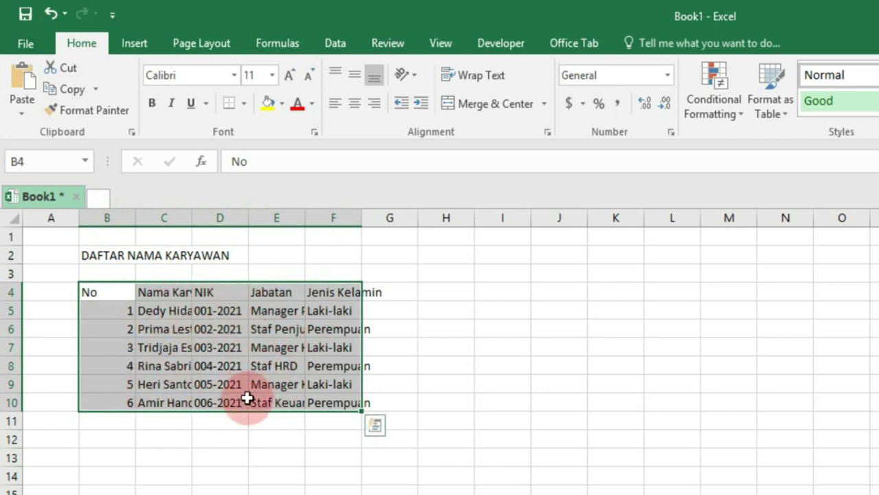
{"action": "left_click", "coordinate": [214, 441]}
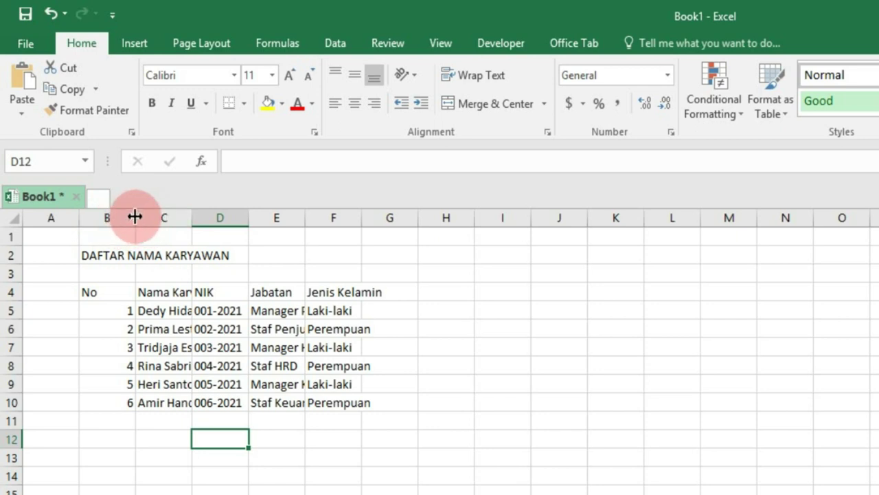
Step: Narrow column B to 44 pixels and widen columns C, D (85 pixels), E and F
{"action": "left_click_drag", "start_coordinate": [135, 217], "coordinate": [135, 217]}
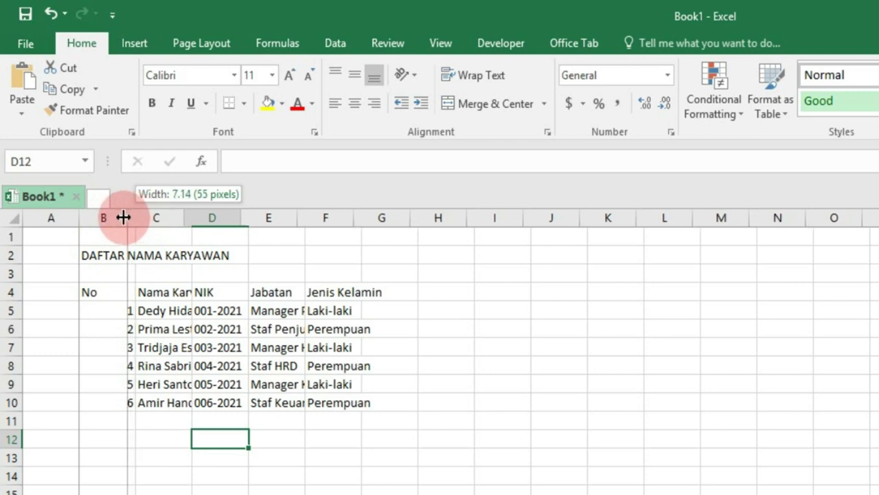
{"action": "left_click_drag", "start_coordinate": [135, 218], "coordinate": [117, 218]}
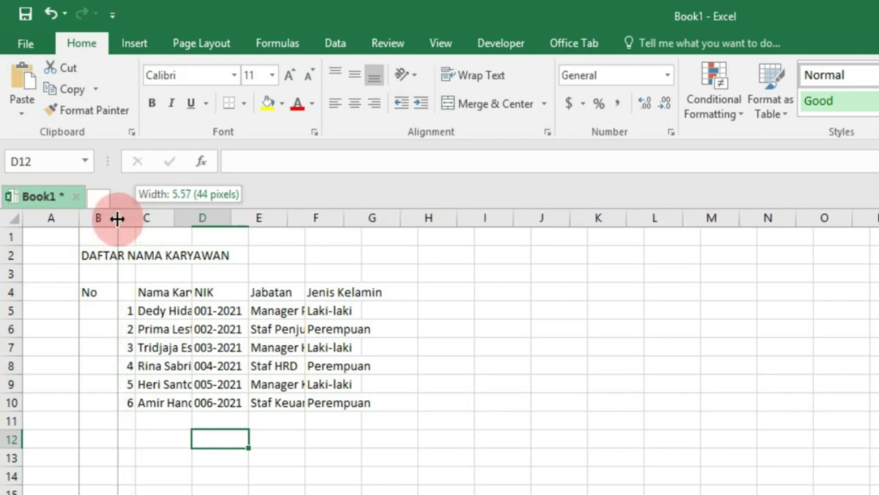
{"action": "left_click_drag", "start_coordinate": [119, 218], "coordinate": [118, 219]}
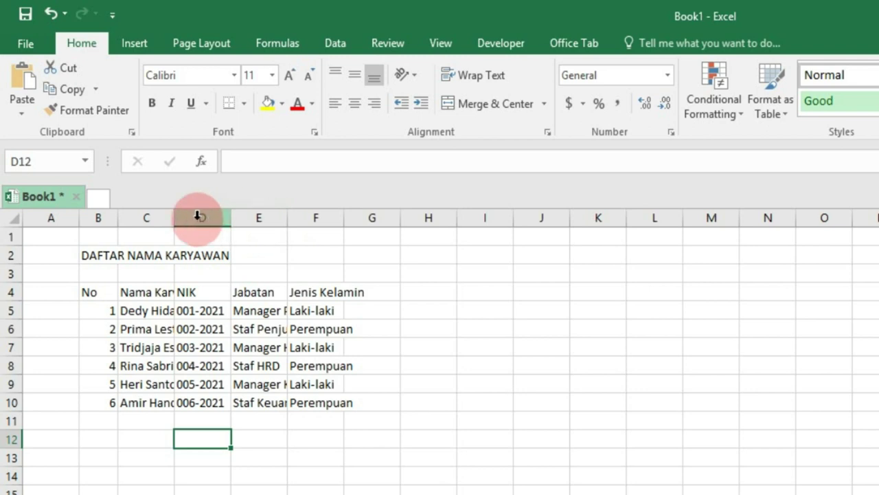
{"action": "left_click_drag", "start_coordinate": [174, 217], "coordinate": [228, 236]}
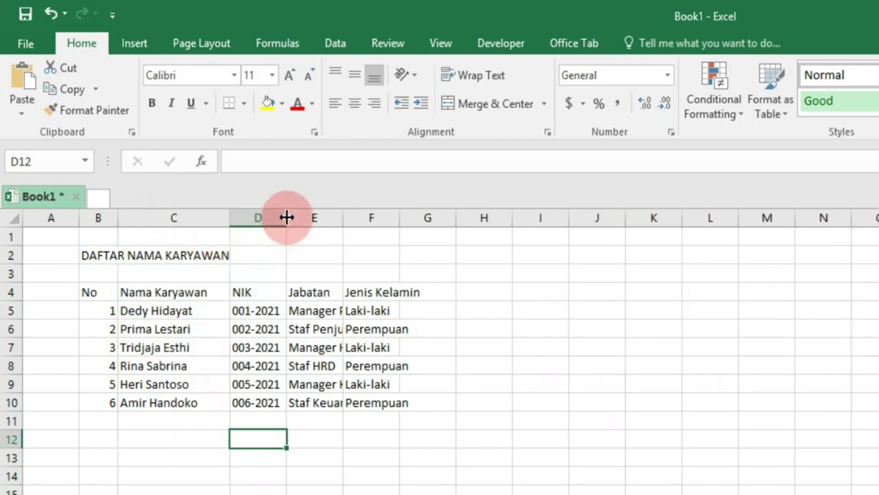
{"action": "left_click_drag", "start_coordinate": [287, 217], "coordinate": [310, 222]}
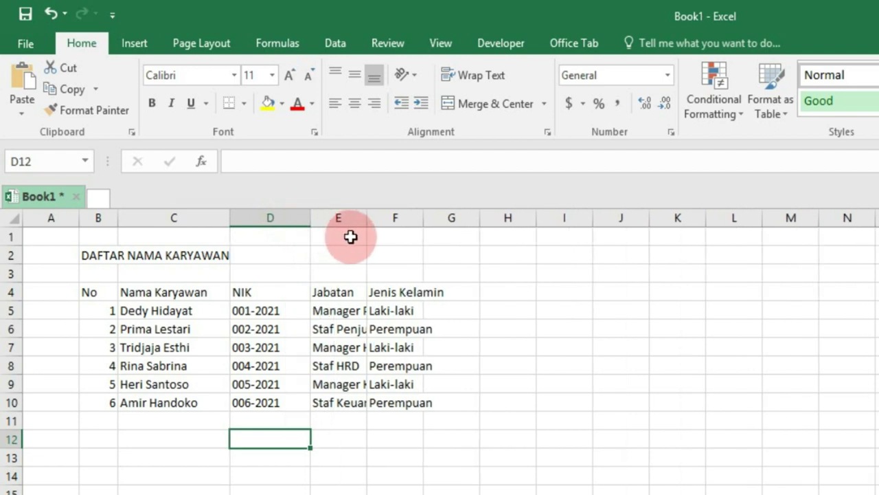
{"action": "left_click_drag", "start_coordinate": [366, 221], "coordinate": [440, 230]}
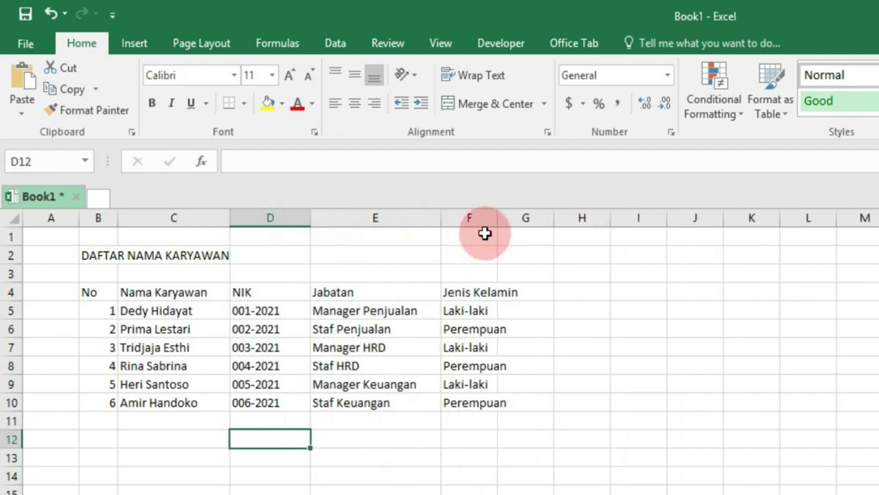
{"action": "left_click_drag", "start_coordinate": [492, 221], "coordinate": [536, 227]}
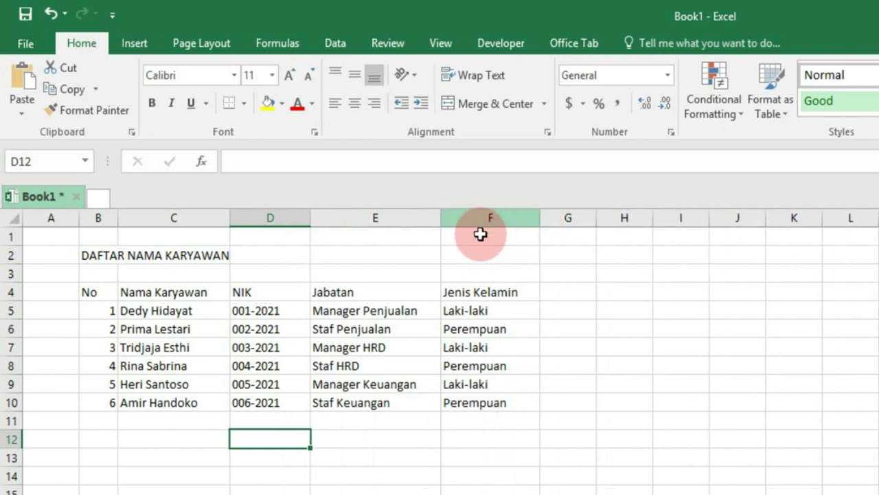
{"action": "left_click", "coordinate": [142, 296]}
{"action": "mouse_move", "coordinate": [142, 295]}
{"action": "left_mouse_down"}
{"action": "mouse_move", "coordinate": [258, 389]}
{"action": "mouse_move", "coordinate": [467, 401]}
{"action": "mouse_move", "coordinate": [453, 401]}
{"action": "left_mouse_up"}
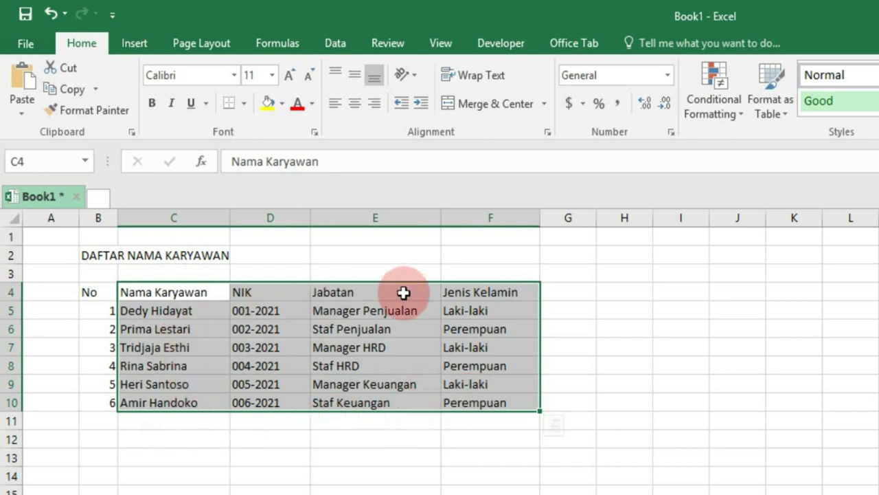
{"action": "left_click", "coordinate": [185, 437]}
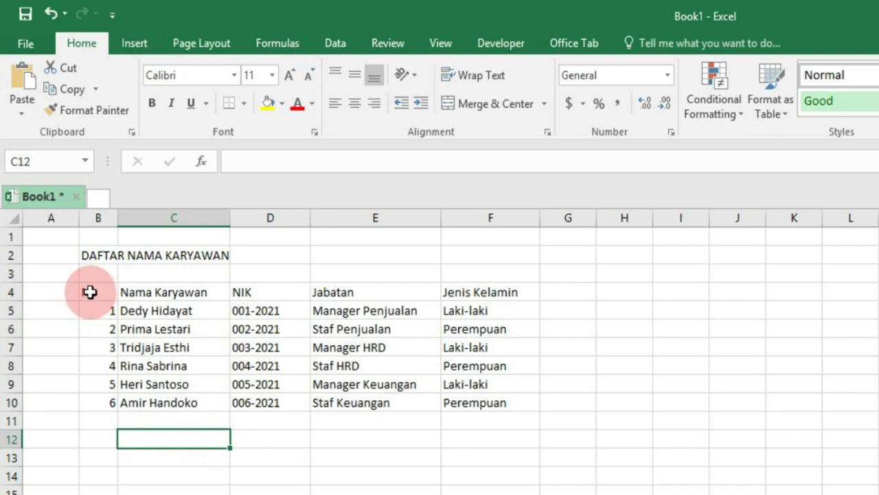
Step: Bold the title in B2 and the header row B4:F4
{"action": "left_click", "coordinate": [101, 254]}
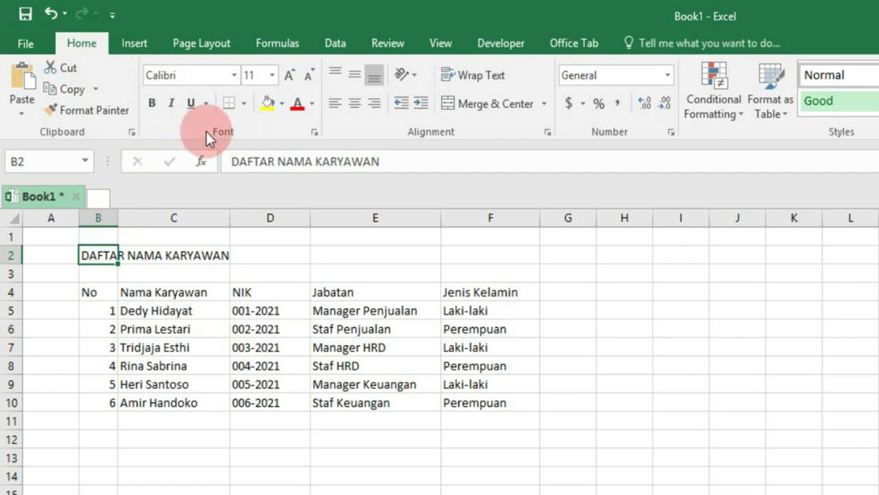
{"action": "left_click", "coordinate": [154, 106]}
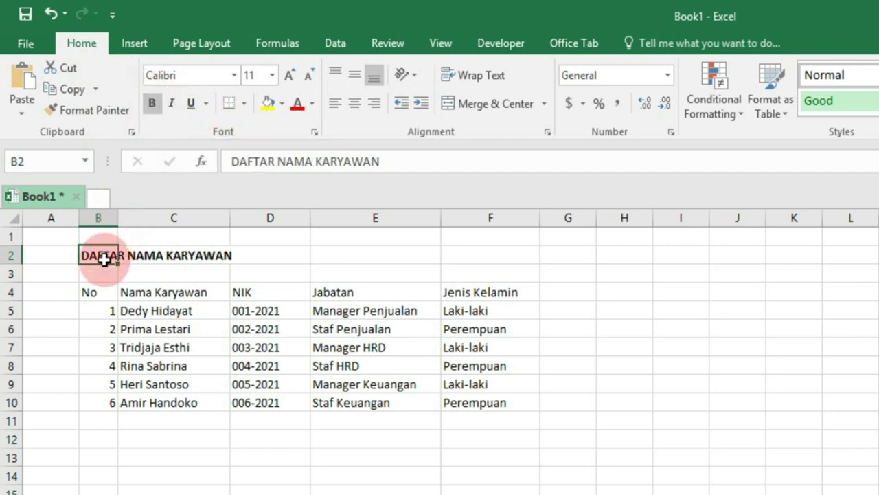
{"action": "left_click_drag", "start_coordinate": [123, 259], "coordinate": [252, 255]}
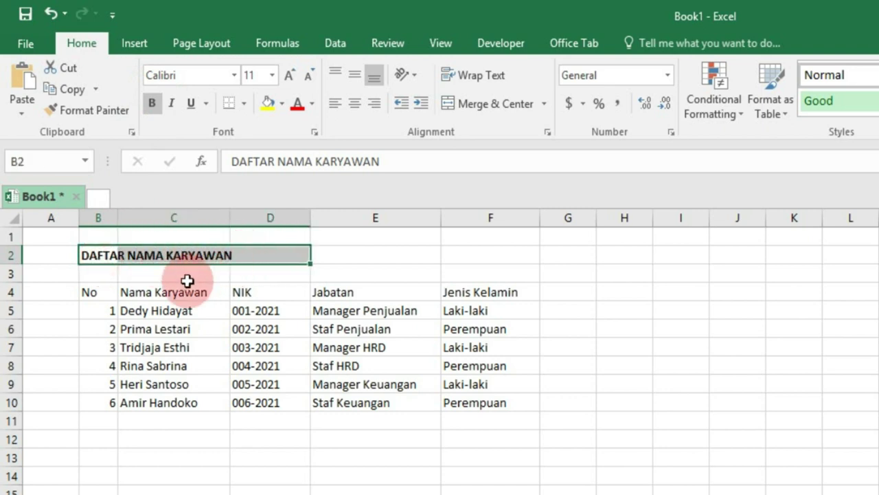
{"action": "left_click", "coordinate": [99, 292]}
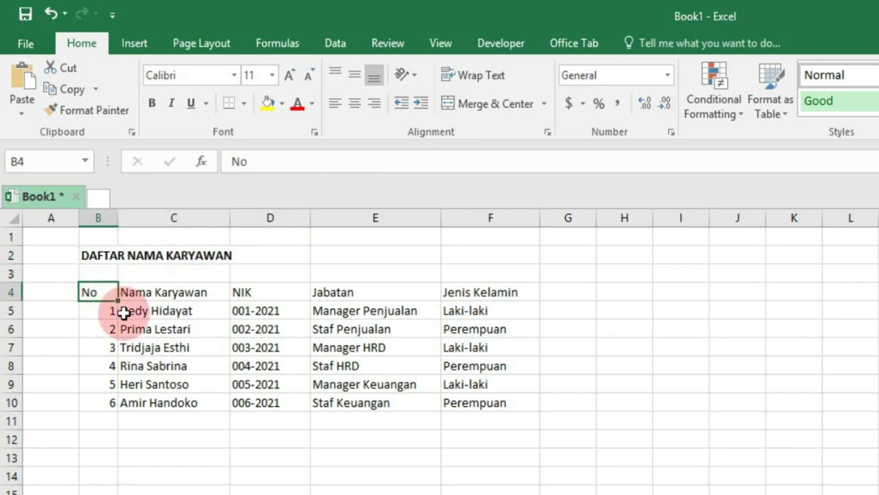
{"action": "left_click_drag", "start_coordinate": [100, 291], "coordinate": [453, 290]}
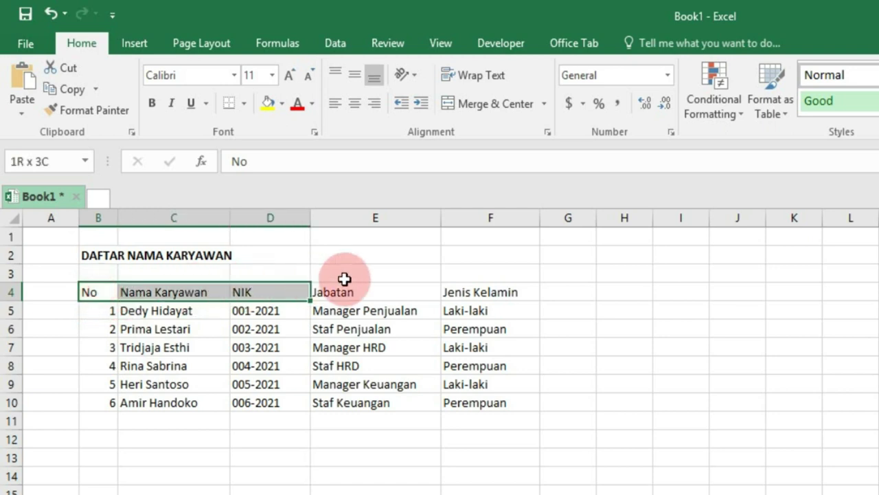
{"action": "left_click", "coordinate": [152, 103]}
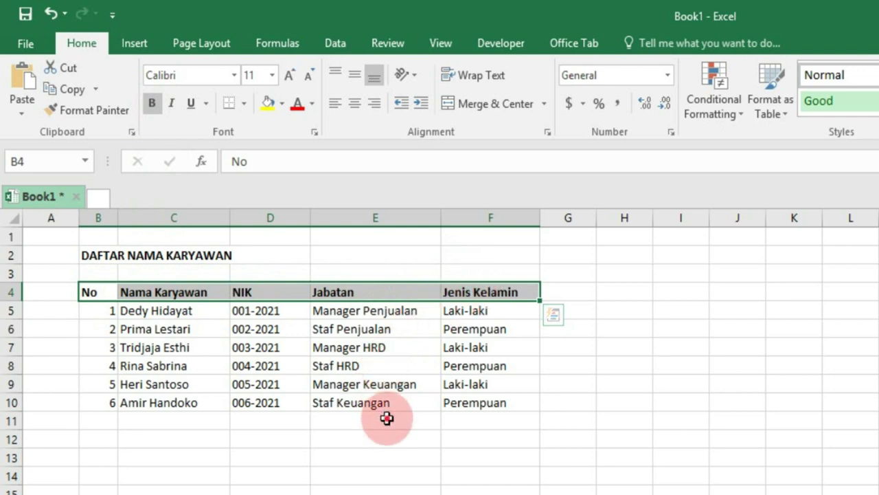
{"action": "left_click", "coordinate": [387, 418]}
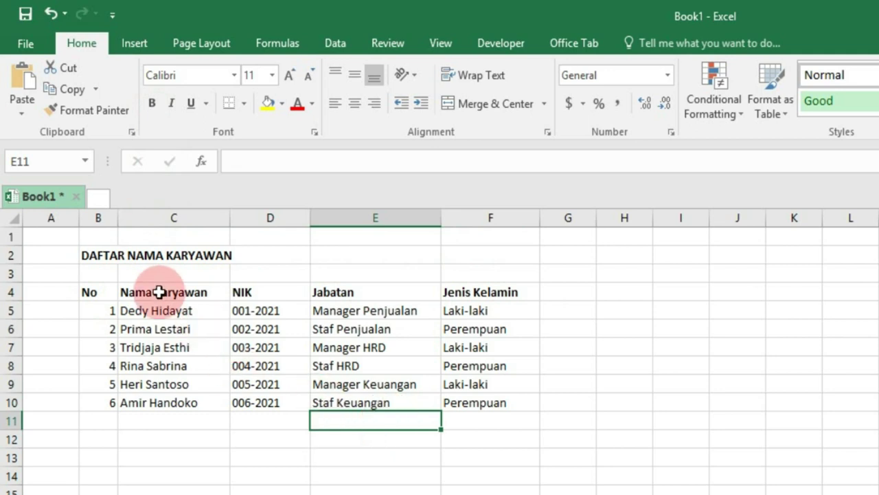
{"action": "left_click", "coordinate": [94, 255]}
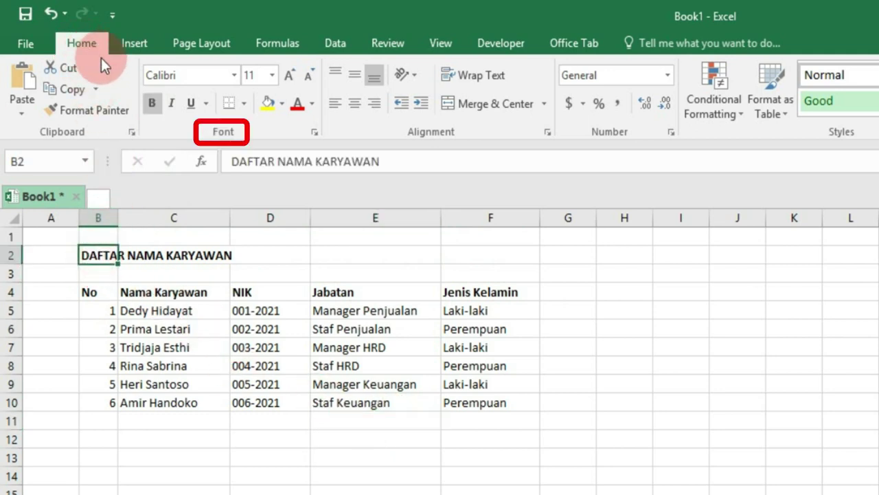
Step: Set the title DAFTAR NAMA KARYAWAN to font size 14
{"action": "left_click", "coordinate": [273, 76]}
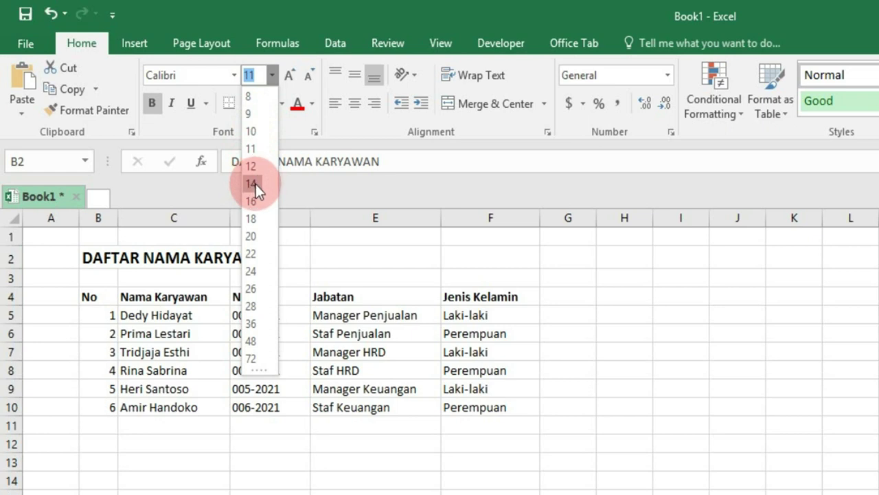
{"action": "left_click", "coordinate": [256, 183]}
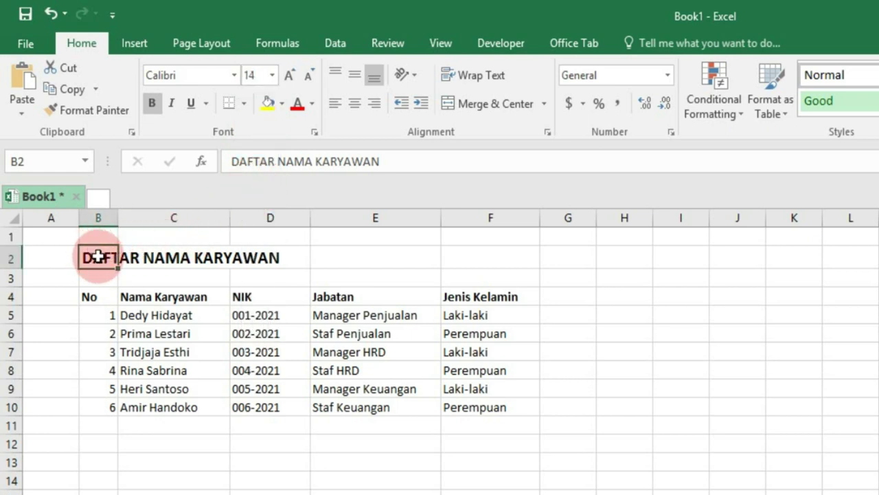
{"action": "left_click_drag", "start_coordinate": [98, 256], "coordinate": [242, 256]}
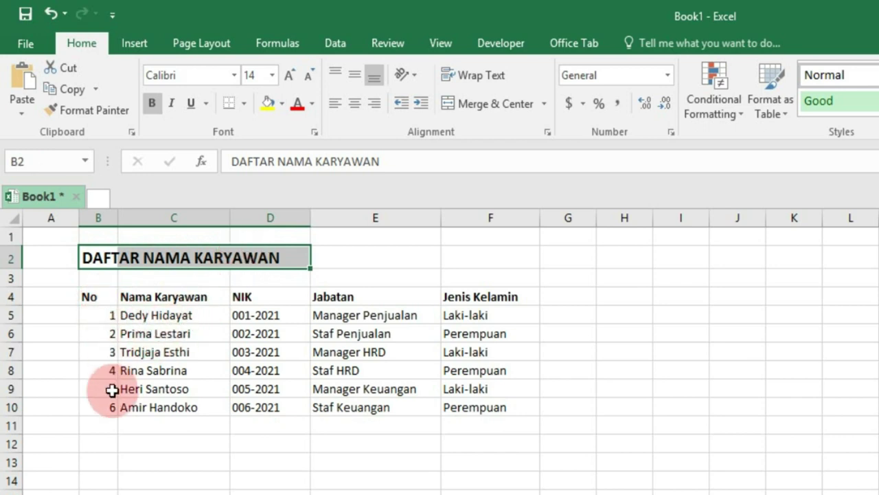
{"action": "left_click", "coordinate": [48, 299]}
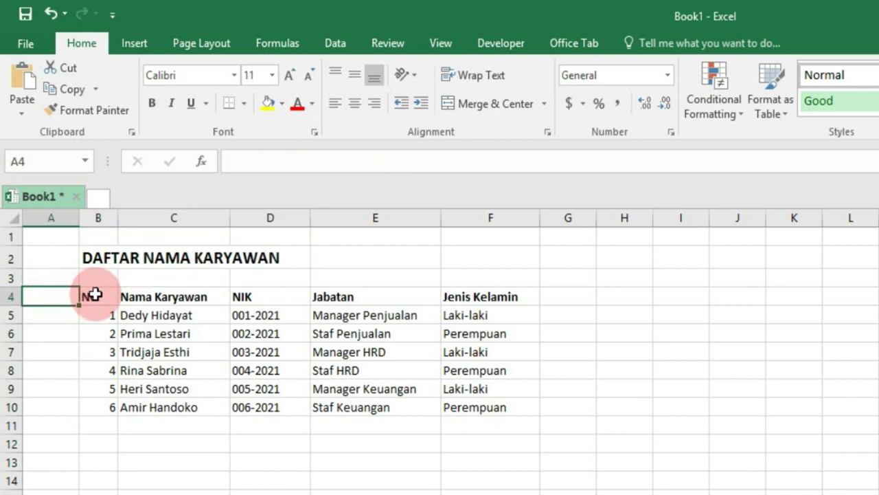
Step: Set the employee table B4:F10 to font size 12
{"action": "mouse_move", "coordinate": [95, 294]}
{"action": "left_mouse_down"}
{"action": "mouse_move", "coordinate": [466, 389]}
{"action": "mouse_move", "coordinate": [467, 407]}
{"action": "left_mouse_up"}
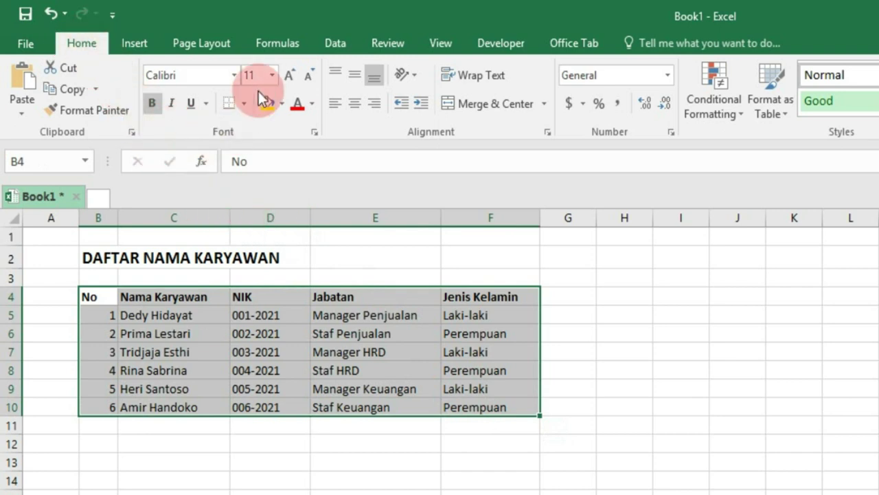
{"action": "left_click", "coordinate": [273, 75]}
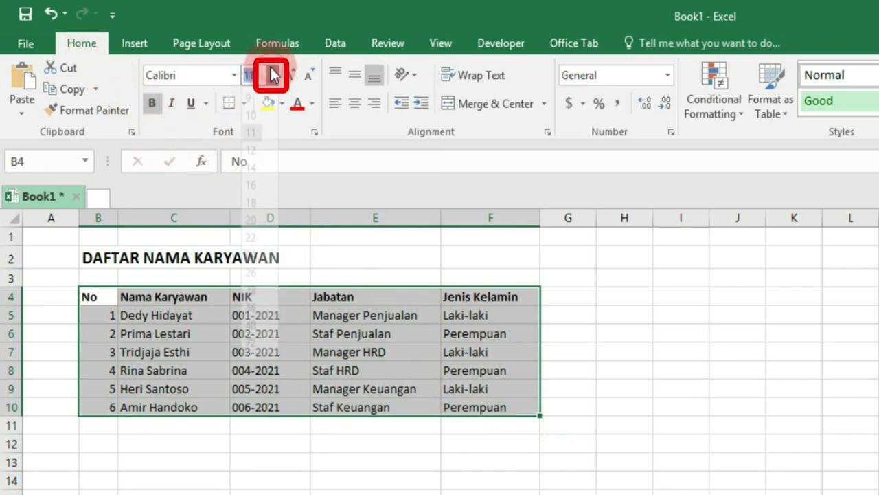
{"action": "left_click", "coordinate": [253, 166]}
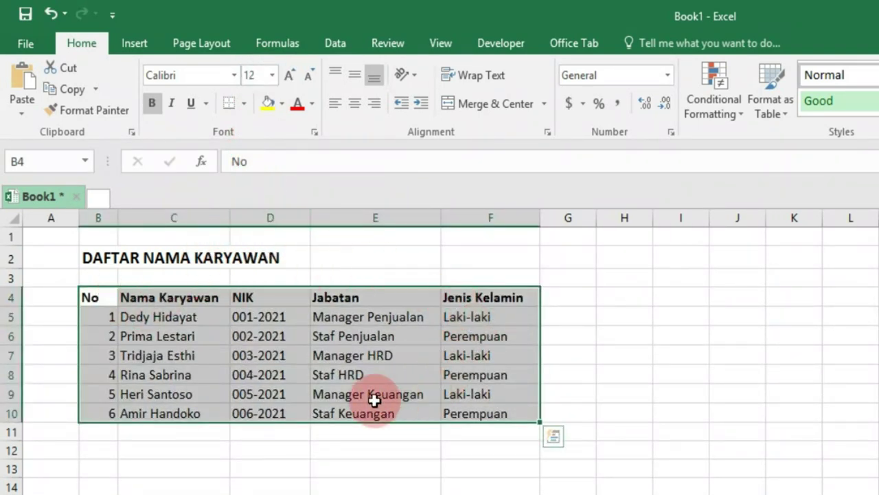
{"action": "left_click", "coordinate": [180, 452]}
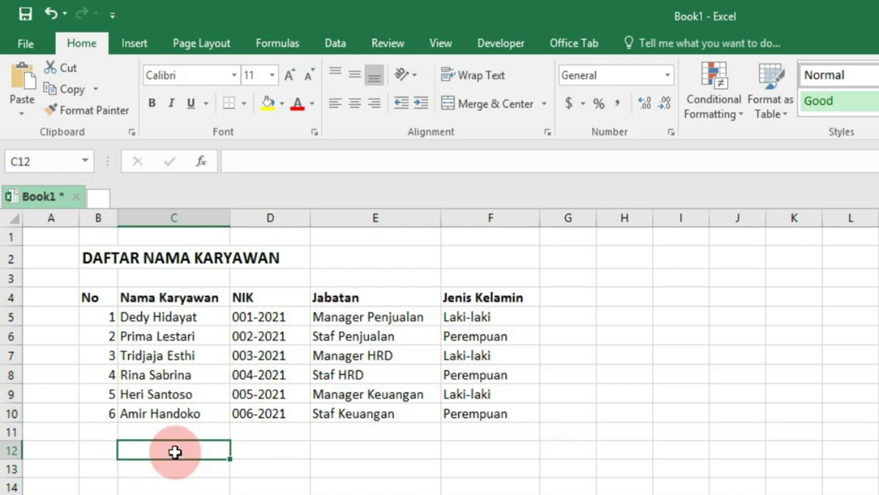
Step: Apply Outline and Inside borders to the table B4:F10 through Format Cells
{"action": "left_click", "coordinate": [98, 296]}
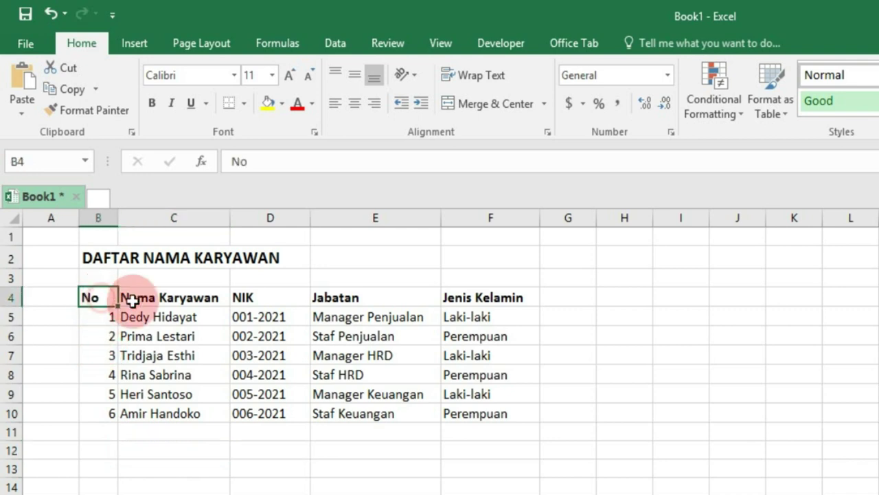
{"action": "left_click_drag", "start_coordinate": [132, 300], "coordinate": [473, 415]}
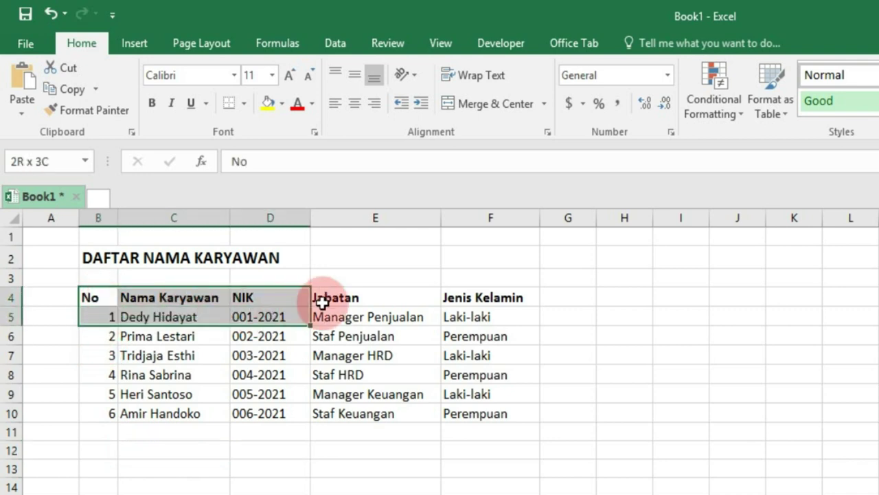
{"action": "right_click", "coordinate": [474, 414]}
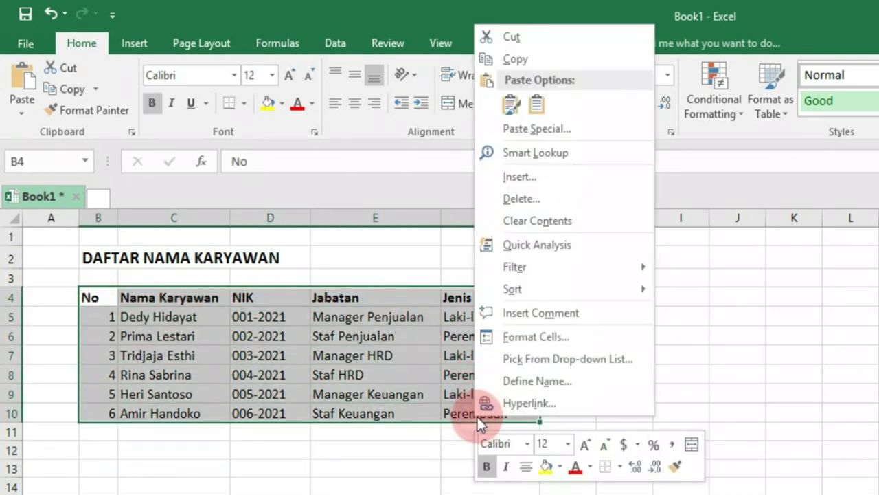
{"action": "left_click", "coordinate": [516, 338]}
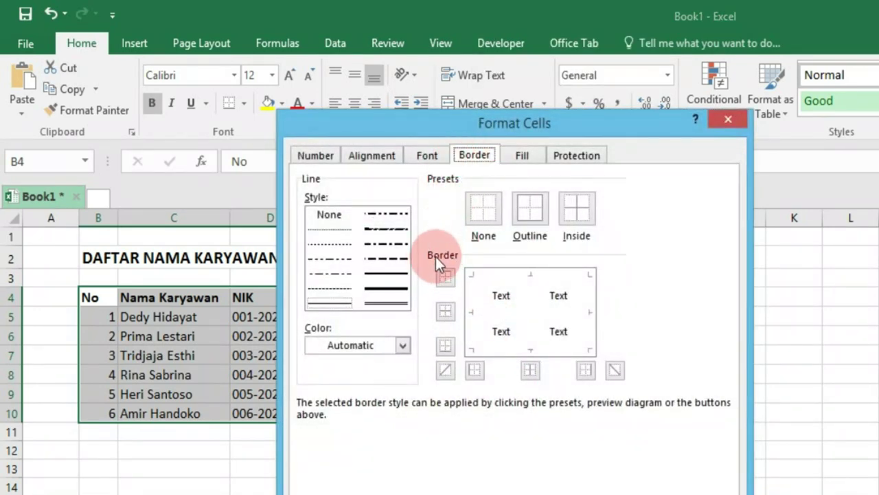
{"action": "left_click", "coordinate": [479, 212]}
{"action": "left_click", "coordinate": [527, 212]}
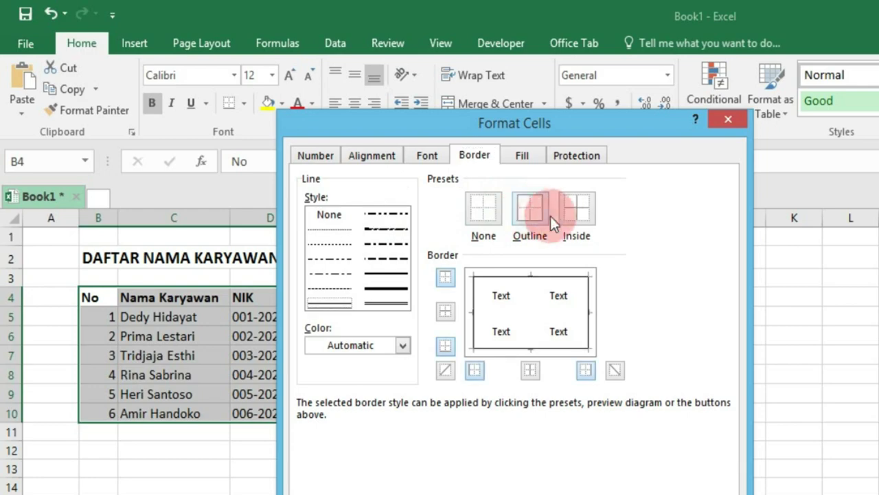
{"action": "left_click", "coordinate": [579, 212]}
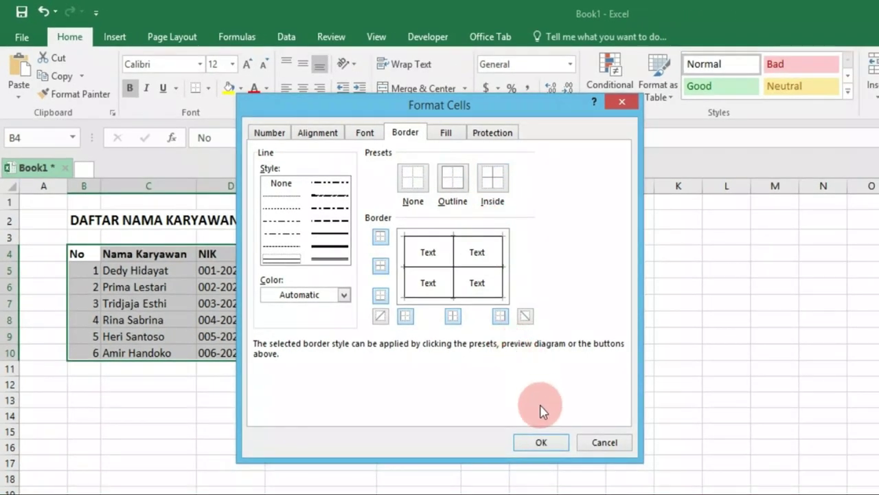
{"action": "left_click", "coordinate": [548, 443]}
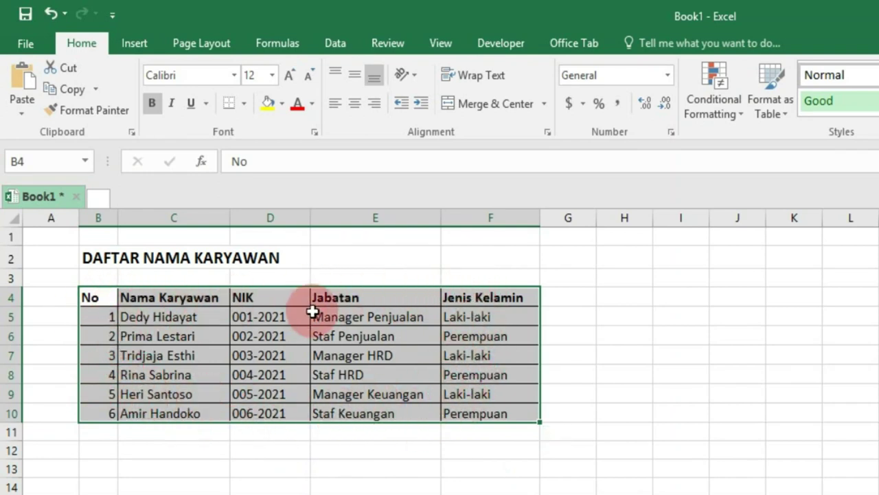
{"action": "mouse_move", "coordinate": [403, 393]}
{"action": "left_click", "coordinate": [388, 447]}
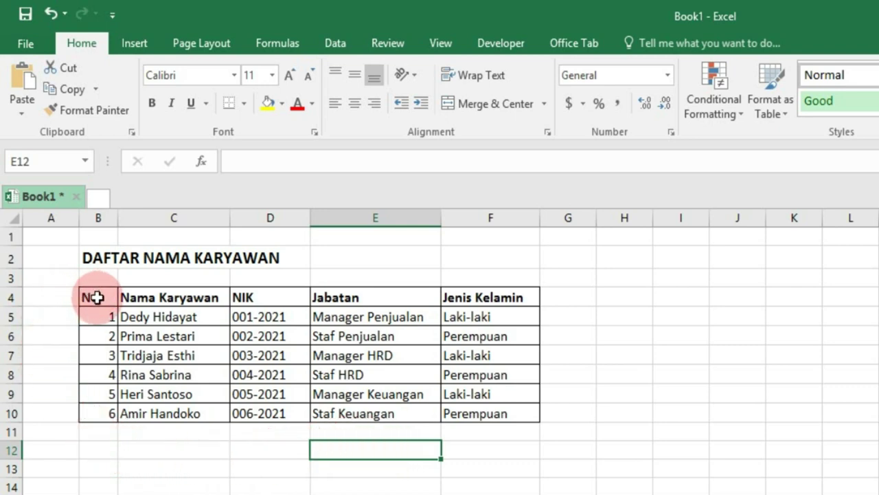
Step: Give the header row B4:F4 a thick bottom border through Format Cells
{"action": "left_click_drag", "start_coordinate": [97, 297], "coordinate": [455, 290]}
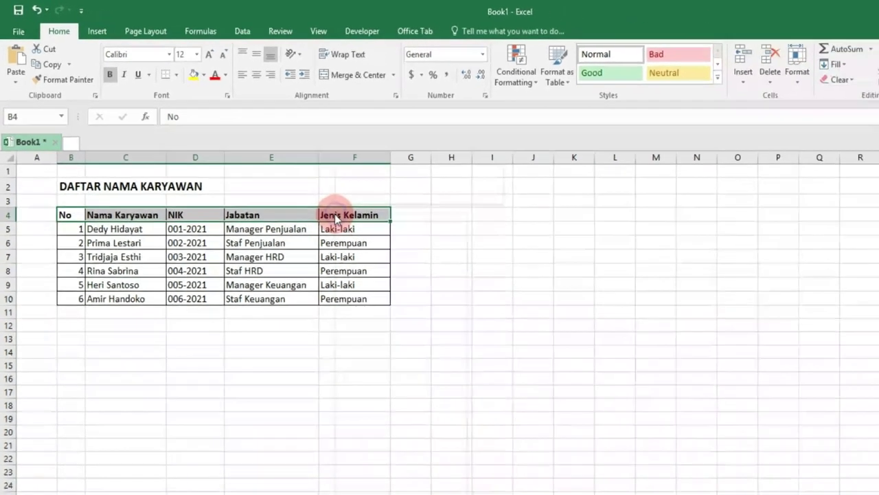
{"action": "right_click", "coordinate": [456, 292]}
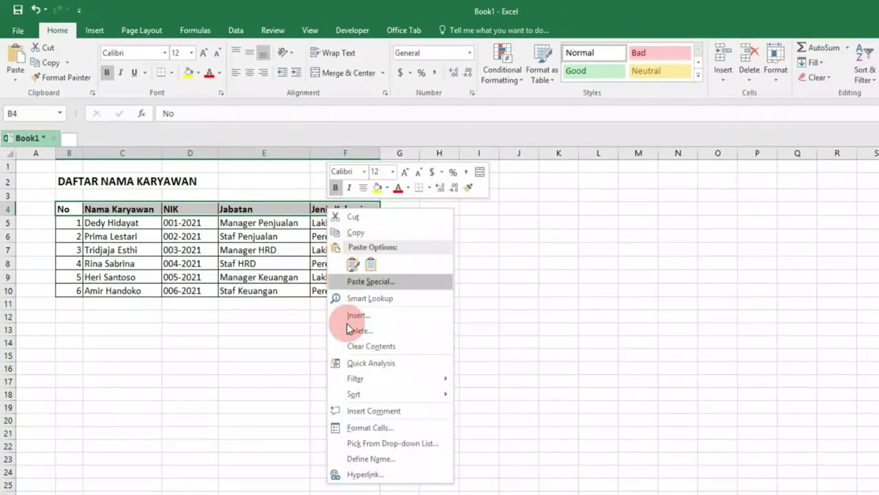
{"action": "left_click", "coordinate": [375, 427]}
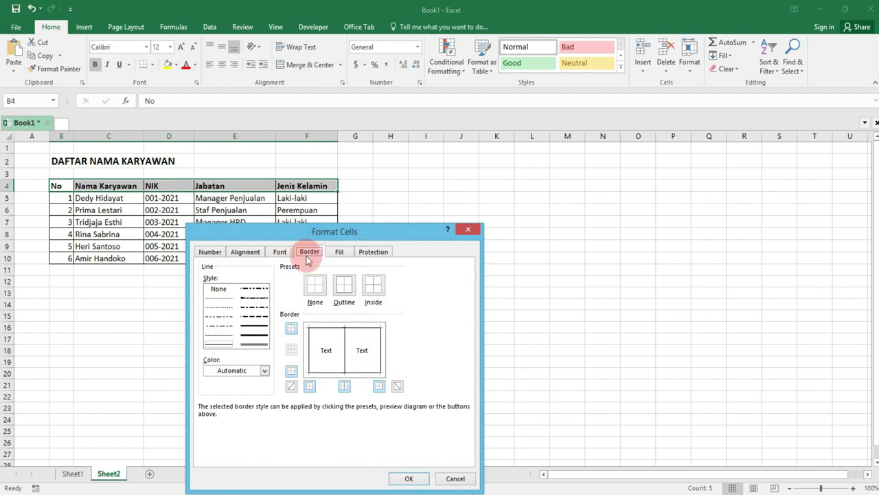
{"action": "left_click", "coordinate": [252, 325]}
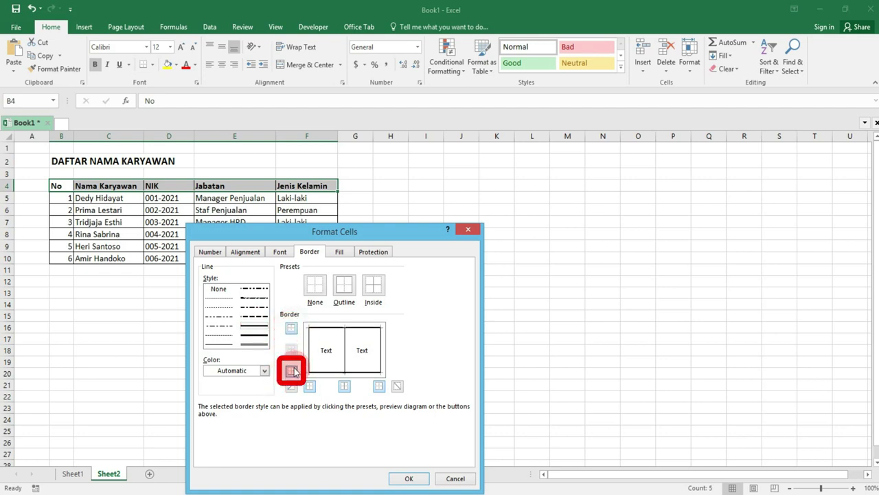
{"action": "left_click", "coordinate": [412, 479]}
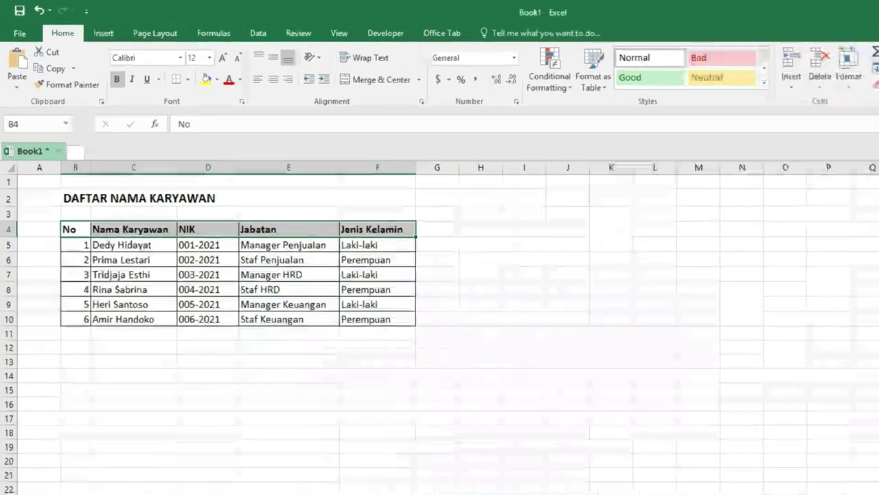
{"action": "left_click", "coordinate": [142, 288]}
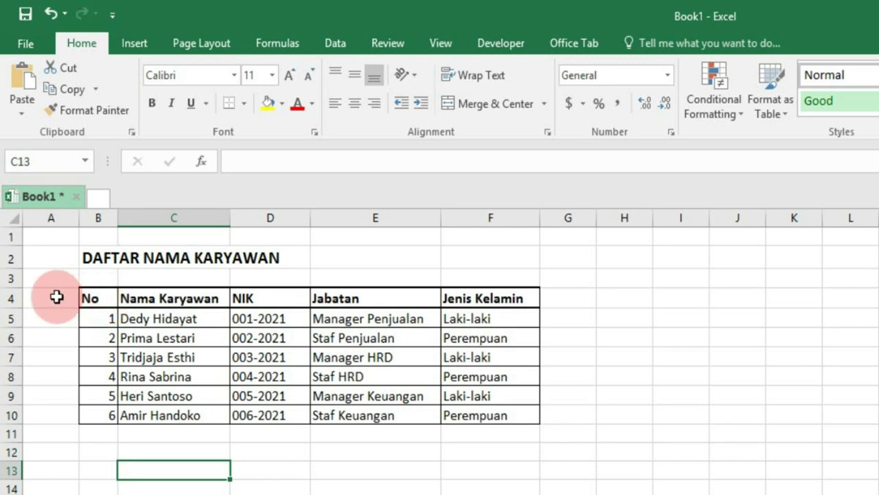
Step: Merge and centre the title across B2:F2
{"action": "left_click", "coordinate": [94, 256]}
{"action": "left_click_drag", "start_coordinate": [97, 255], "coordinate": [473, 265]}
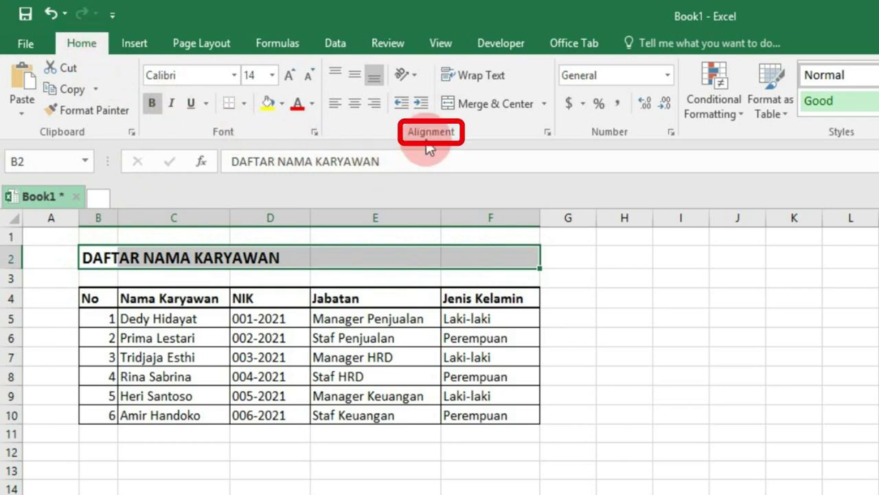
{"action": "left_click", "coordinate": [484, 106]}
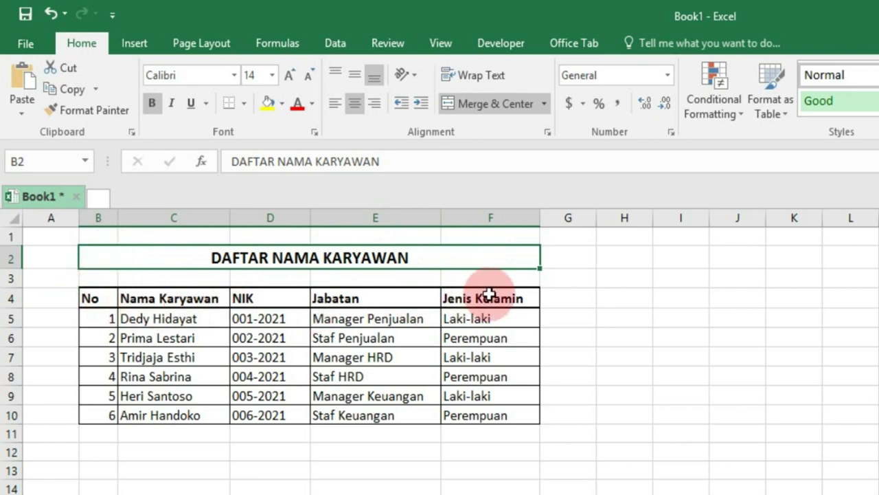
{"action": "left_click", "coordinate": [54, 303]}
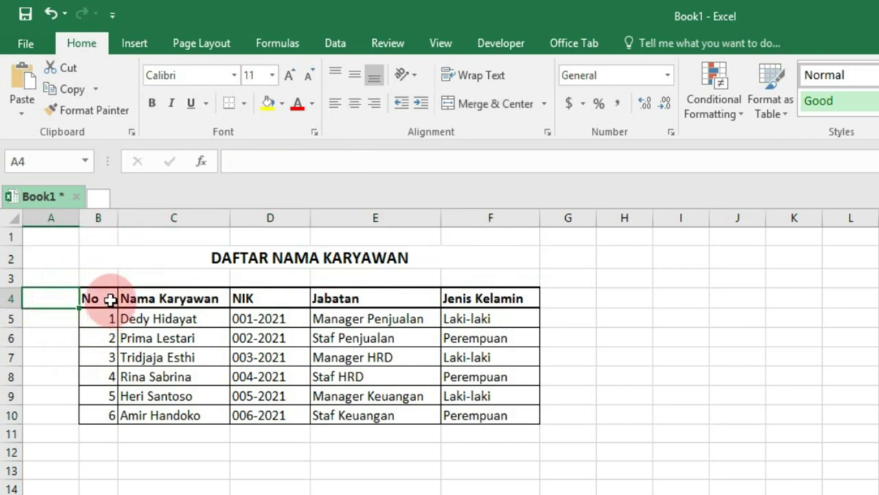
Step: Centre the header labels in B4:F4 and the No numbers in B5:B10
{"action": "left_click_drag", "start_coordinate": [108, 298], "coordinate": [457, 298]}
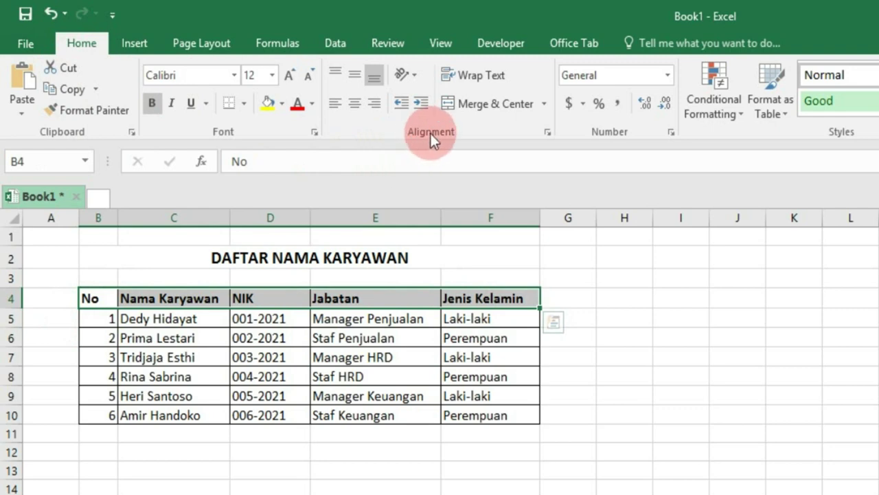
{"action": "left_click", "coordinate": [355, 114]}
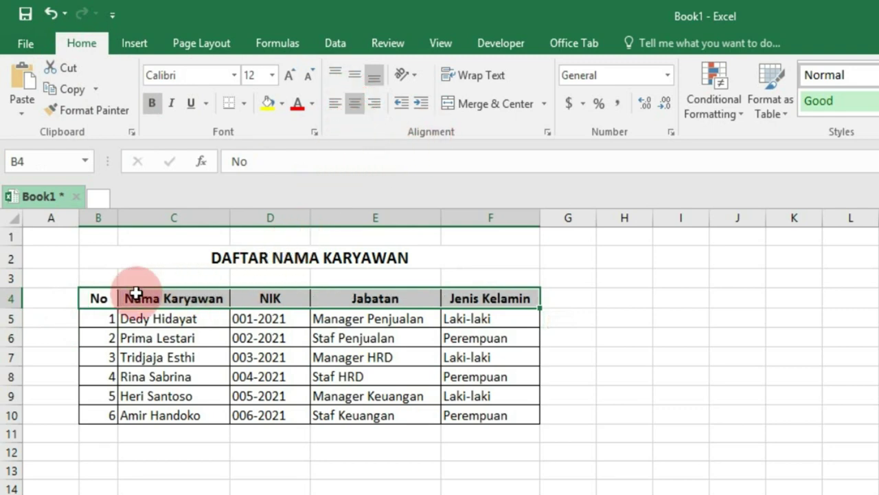
{"action": "left_click_drag", "start_coordinate": [108, 316], "coordinate": [108, 415]}
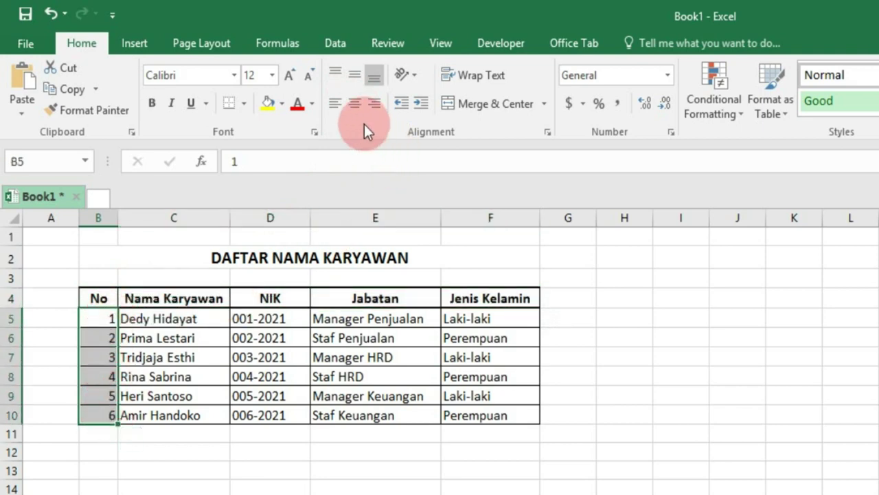
{"action": "left_click", "coordinate": [359, 104]}
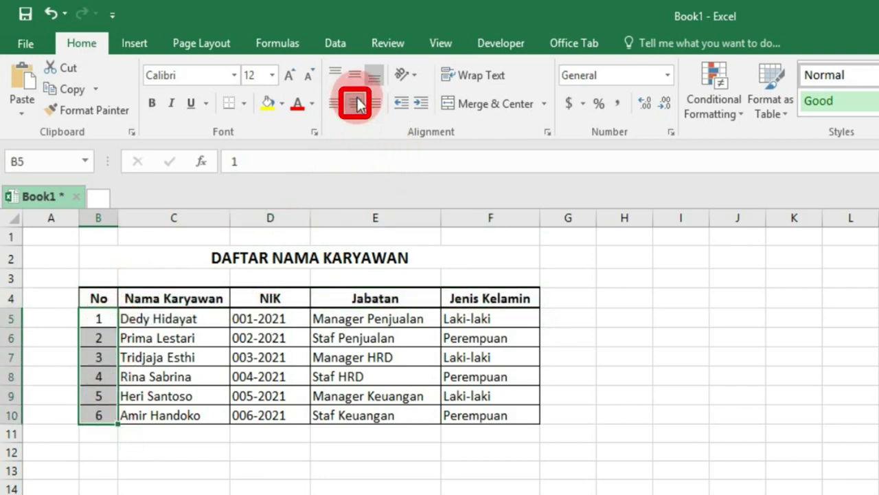
{"action": "left_click", "coordinate": [212, 479]}
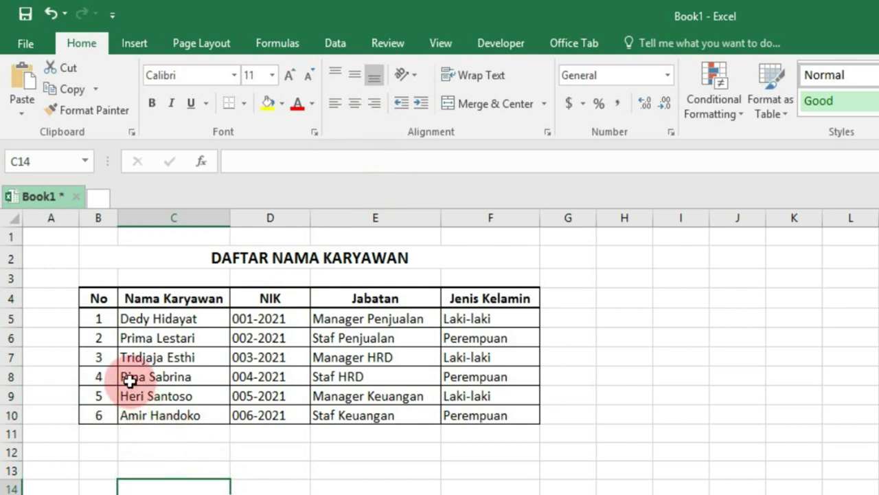
{"action": "left_click_drag", "start_coordinate": [99, 316], "coordinate": [471, 412]}
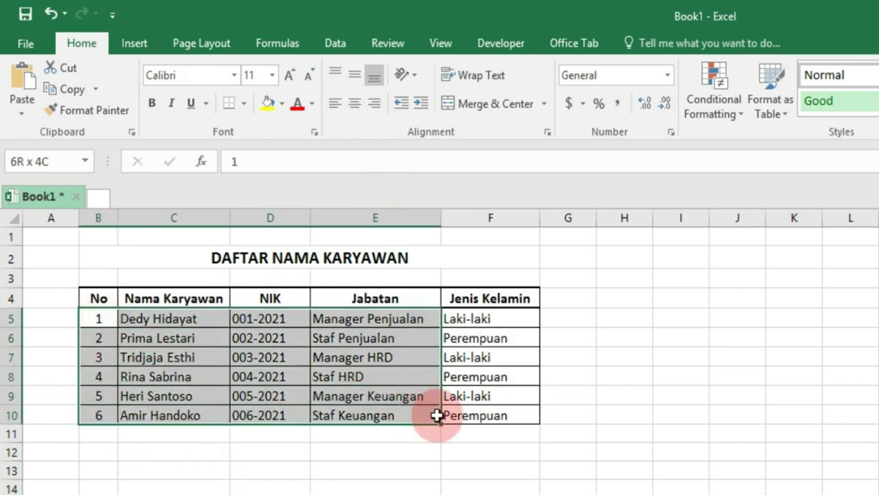
{"action": "left_click_drag", "start_coordinate": [100, 298], "coordinate": [486, 415]}
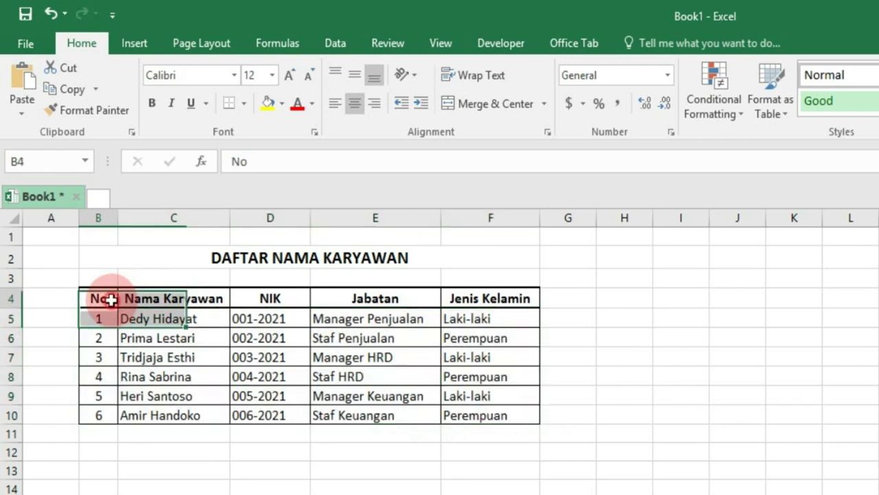
{"action": "left_click", "coordinate": [349, 473]}
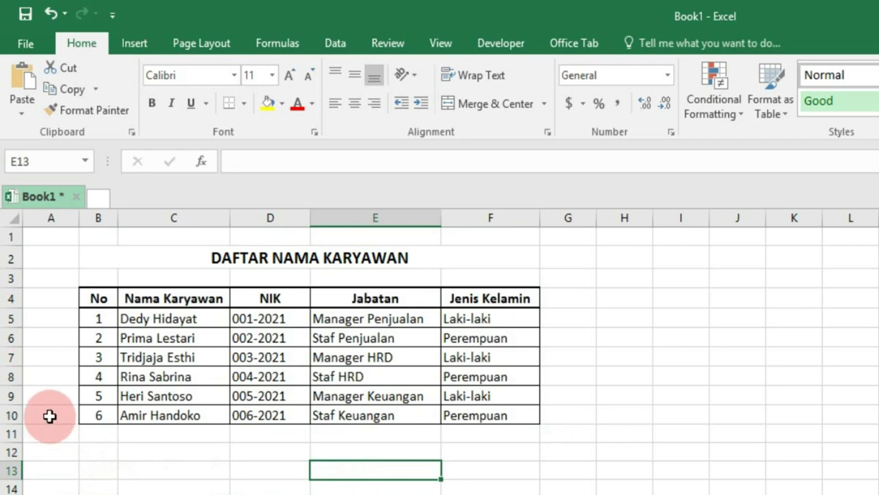
Step: Set rows 4 through 10 to a height of 24.75 (33 pixels)
{"action": "left_click", "coordinate": [8, 300]}
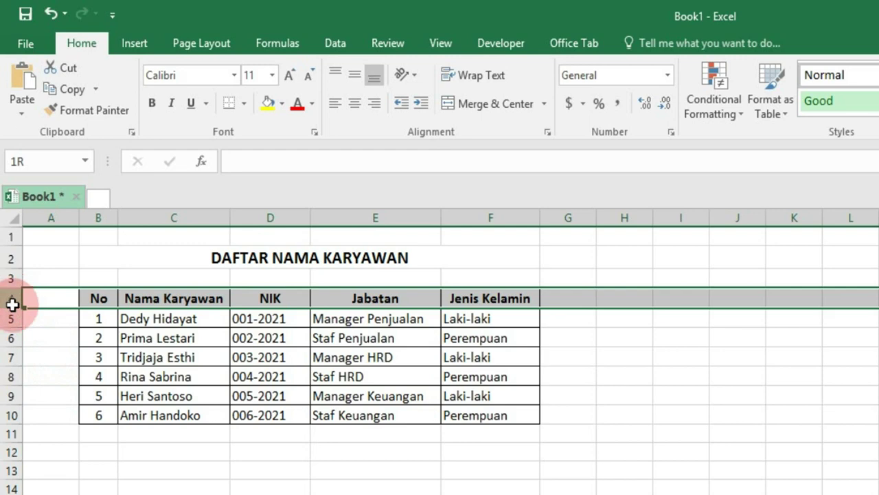
{"action": "left_click_drag", "start_coordinate": [13, 305], "coordinate": [8, 415]}
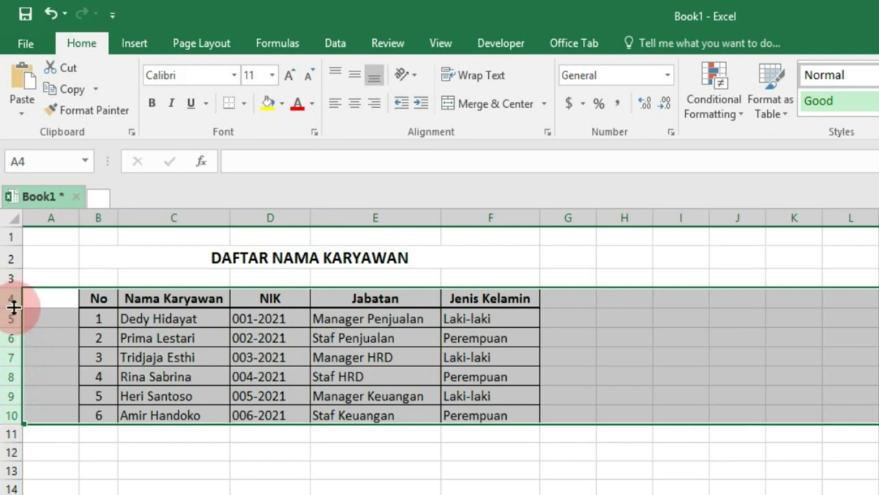
{"action": "left_click_drag", "start_coordinate": [14, 307], "coordinate": [14, 307]}
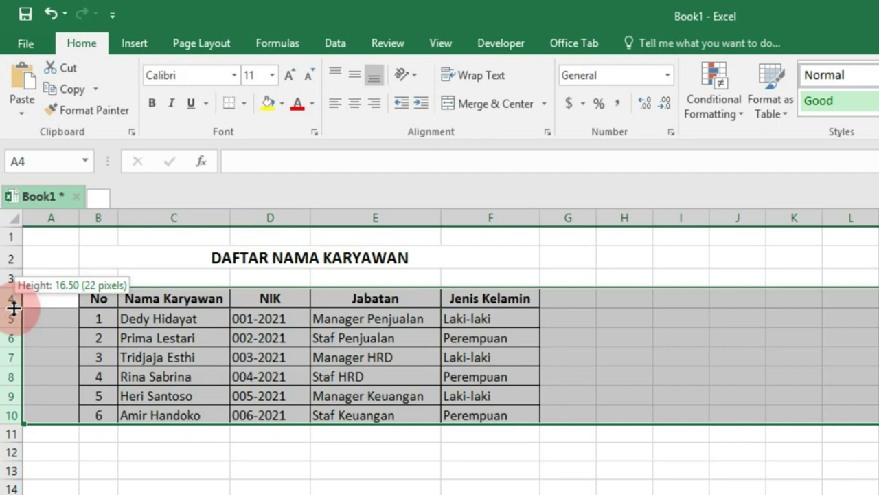
{"action": "left_click_drag", "start_coordinate": [14, 307], "coordinate": [16, 316]}
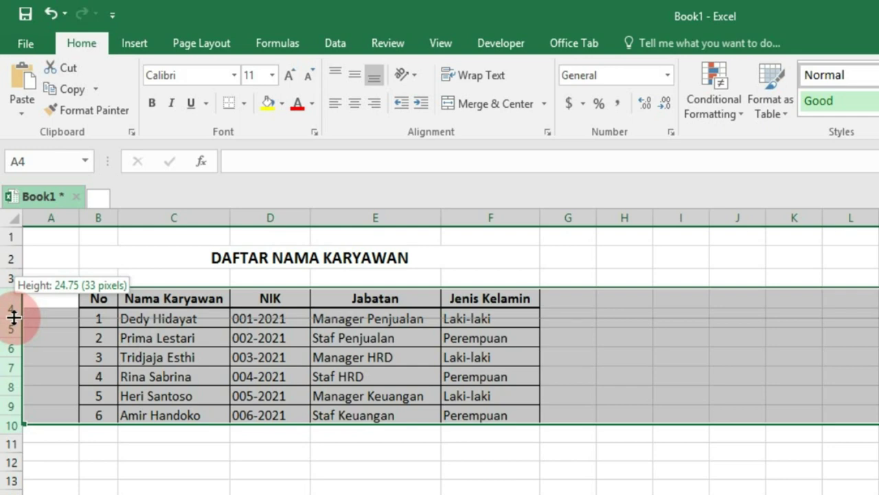
{"action": "left_click_drag", "start_coordinate": [13, 317], "coordinate": [14, 317]}
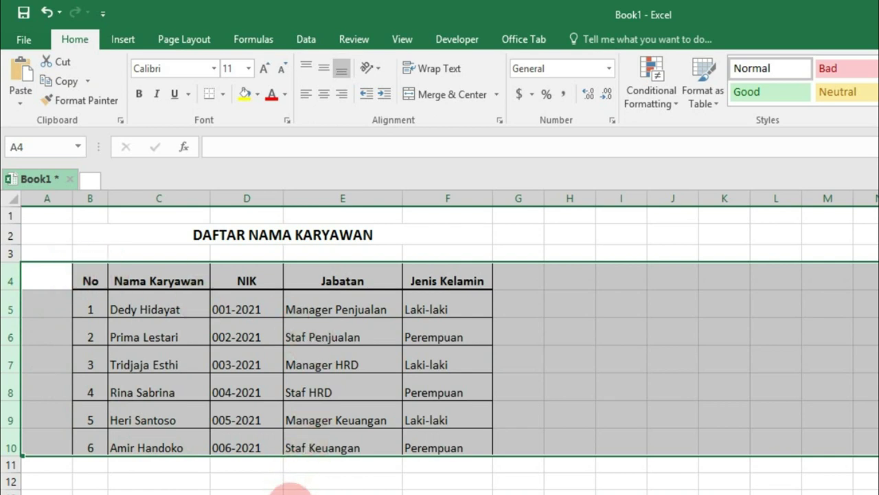
Step: Apply Middle Align to the whole employee table B4:F10 so text sits vertically centred
{"action": "left_click", "coordinate": [290, 489]}
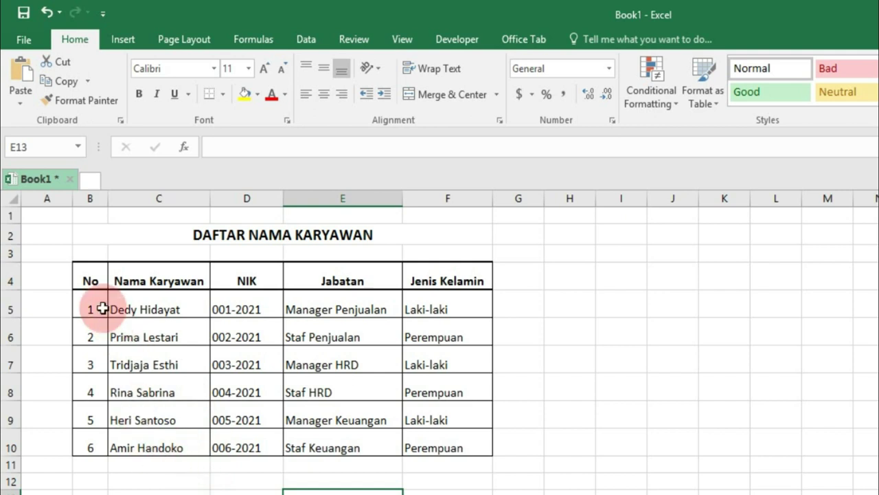
{"action": "mouse_move", "coordinate": [418, 310]}
{"action": "left_mouse_down"}
{"action": "mouse_move", "coordinate": [192, 321]}
{"action": "mouse_move", "coordinate": [99, 309]}
{"action": "mouse_move", "coordinate": [418, 324]}
{"action": "left_mouse_up"}
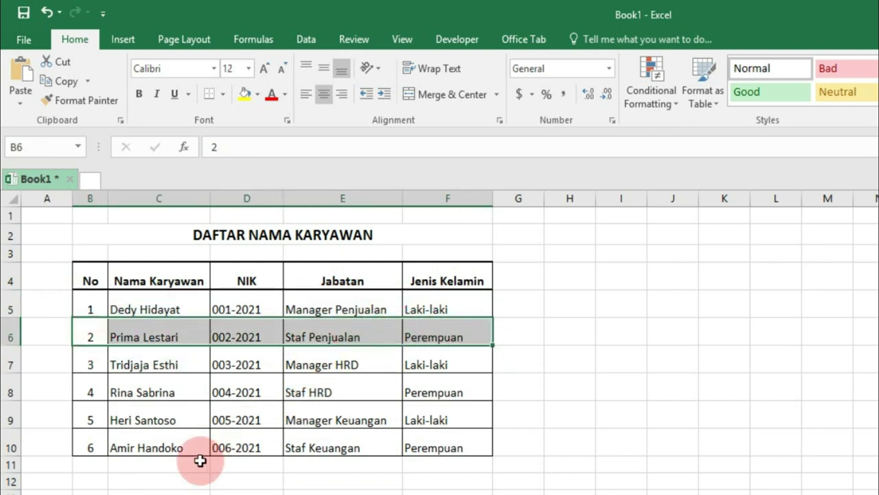
{"action": "left_click", "coordinate": [174, 483]}
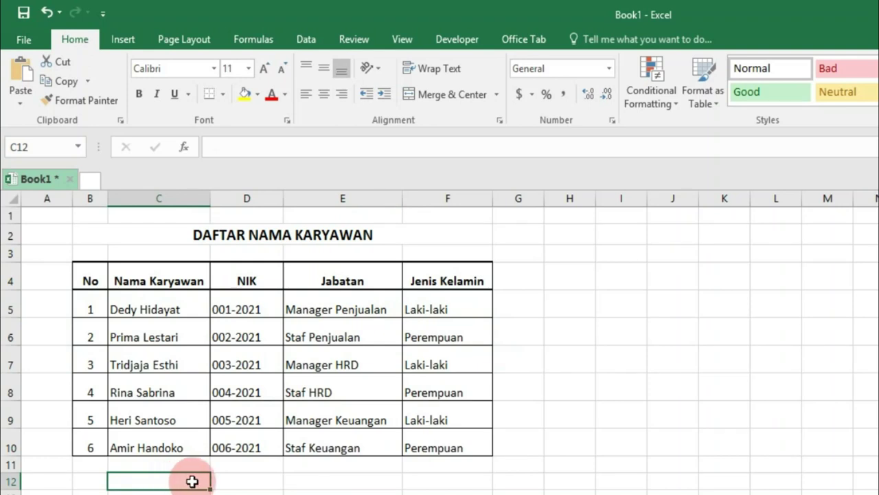
{"action": "left_click", "coordinate": [96, 481]}
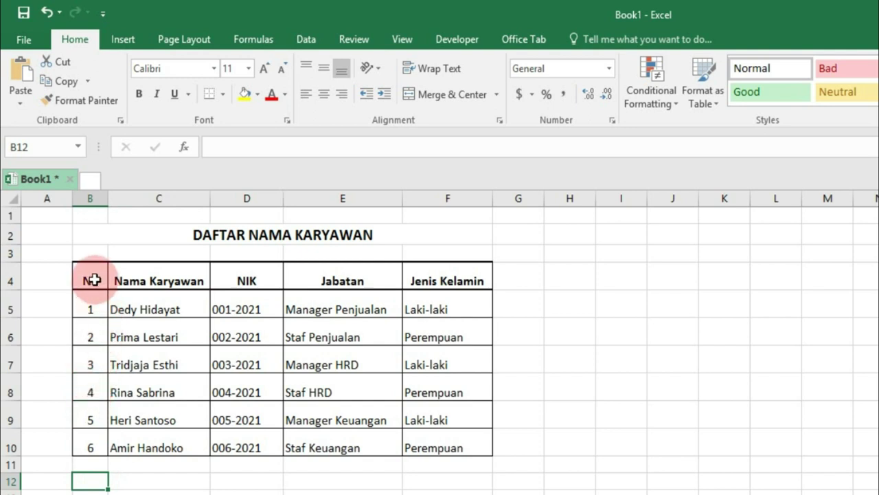
{"action": "mouse_move", "coordinate": [94, 280]}
{"action": "left_mouse_down"}
{"action": "mouse_move", "coordinate": [325, 292]}
{"action": "mouse_move", "coordinate": [448, 398]}
{"action": "mouse_move", "coordinate": [452, 442]}
{"action": "left_mouse_up"}
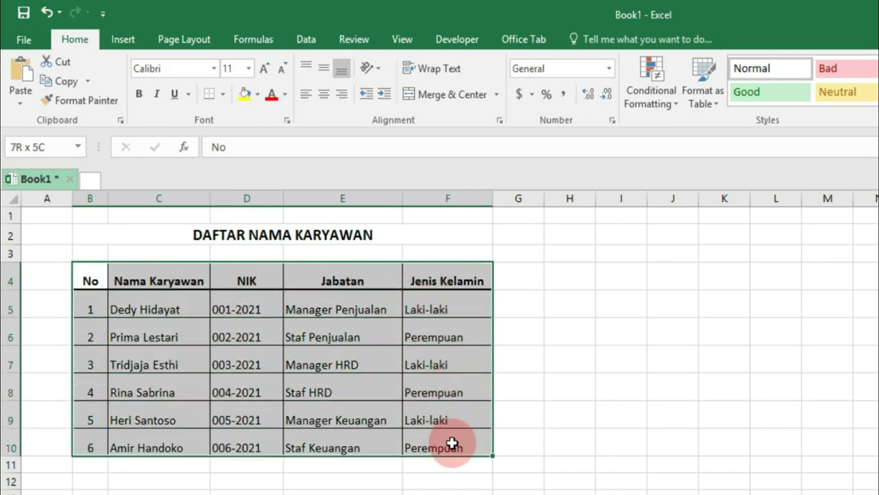
{"action": "left_click", "coordinate": [90, 55]}
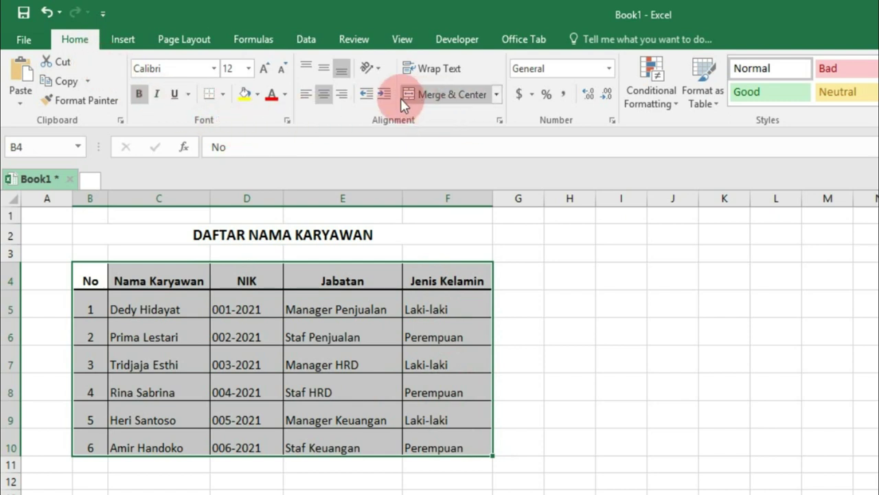
{"action": "left_click", "coordinate": [320, 74]}
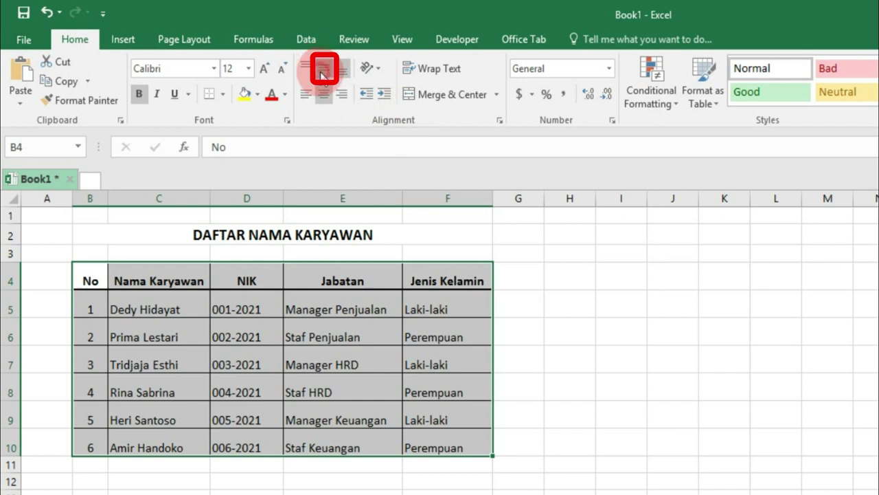
{"action": "left_click", "coordinate": [160, 489]}
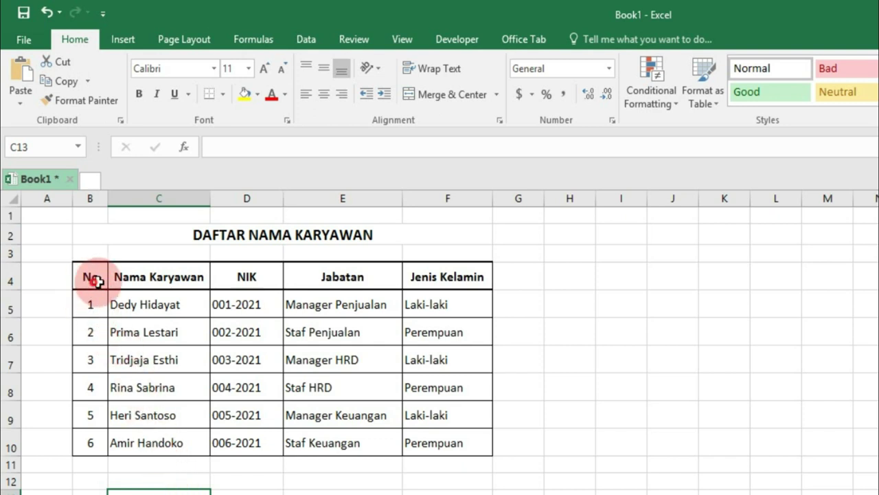
Step: Give the employee table's header row B4:F4 a yellow fill
{"action": "left_click_drag", "start_coordinate": [95, 280], "coordinate": [407, 276]}
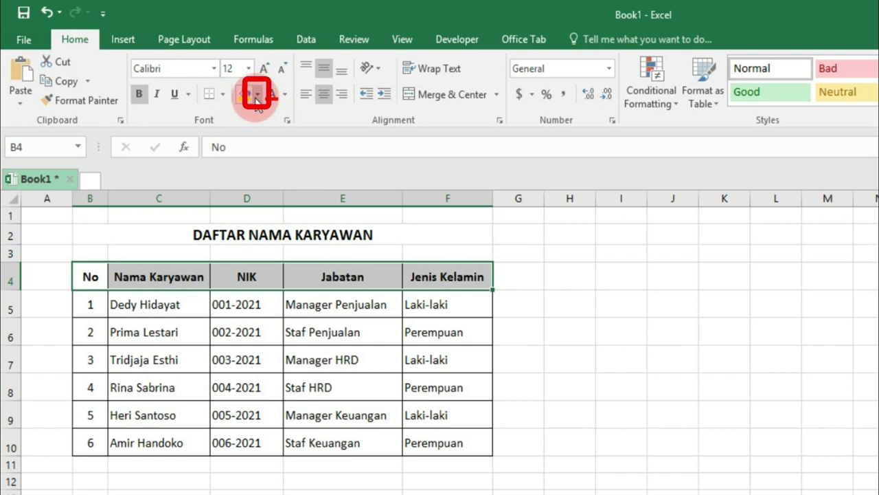
{"action": "left_click", "coordinate": [256, 94]}
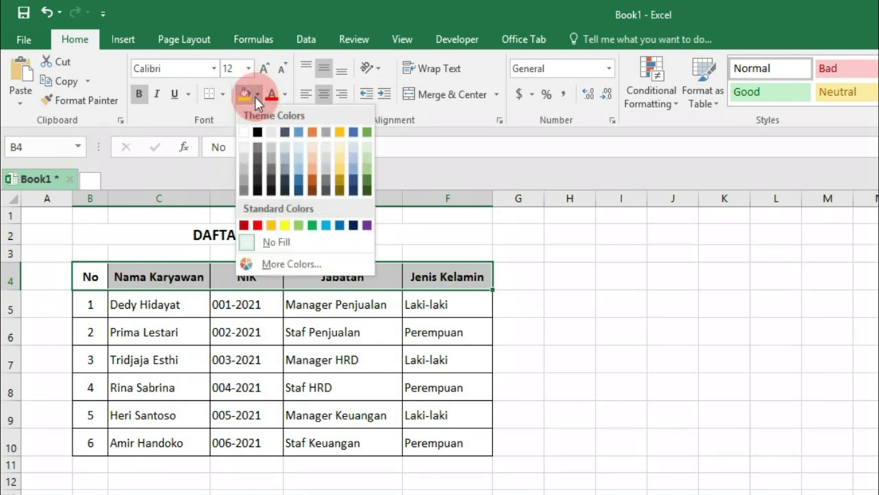
{"action": "left_click", "coordinate": [286, 227]}
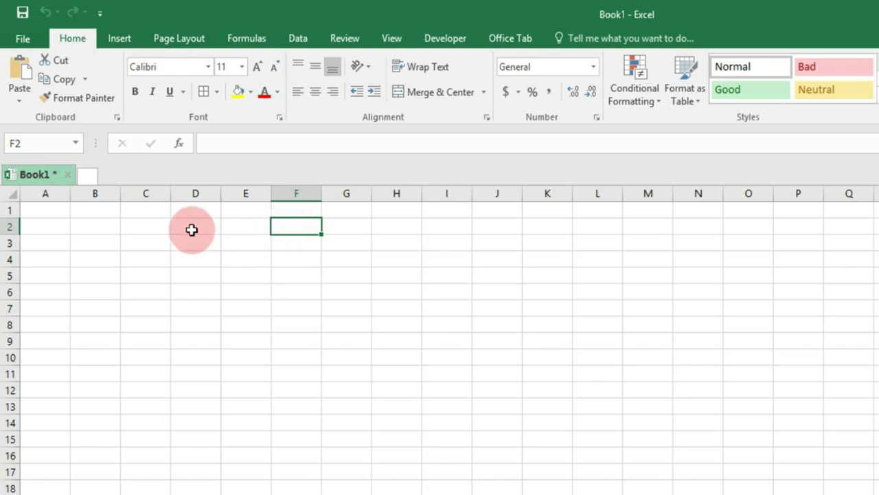
Step: Enter the title DAFTAR PENJUALAN LAPTOP in B2 and subtitle TAHUN 2017 - 2021 in B3
{"action": "left_click", "coordinate": [99, 225]}
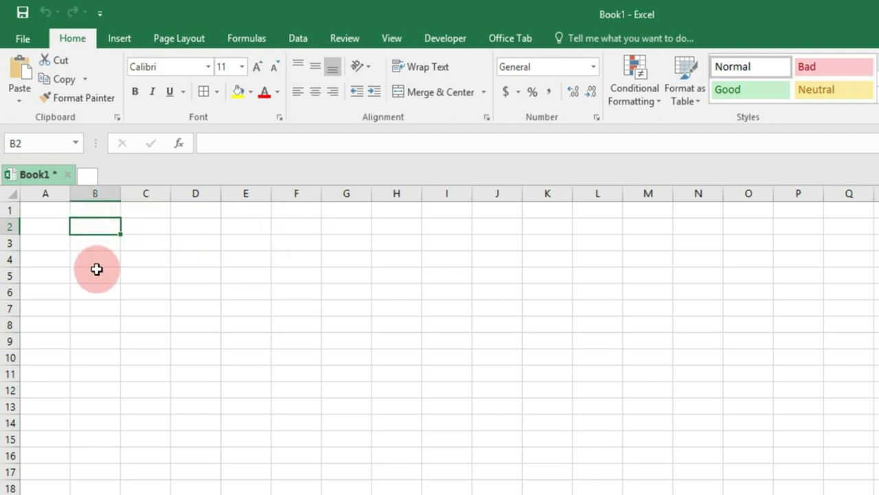
{"action": "type", "text": "DAFTAR PENJUALAN LAPTOP"}
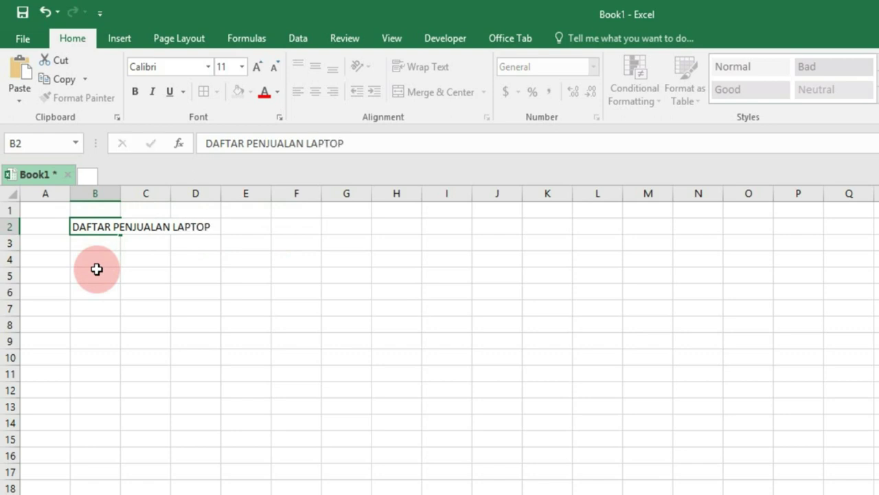
{"action": "key", "text": "Return"}
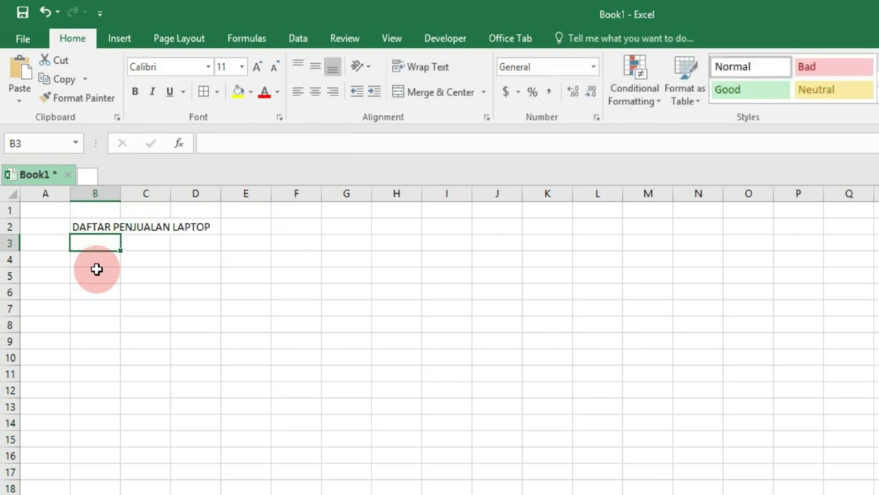
{"action": "type", "text": "TAHUN 2017 - 2021"}
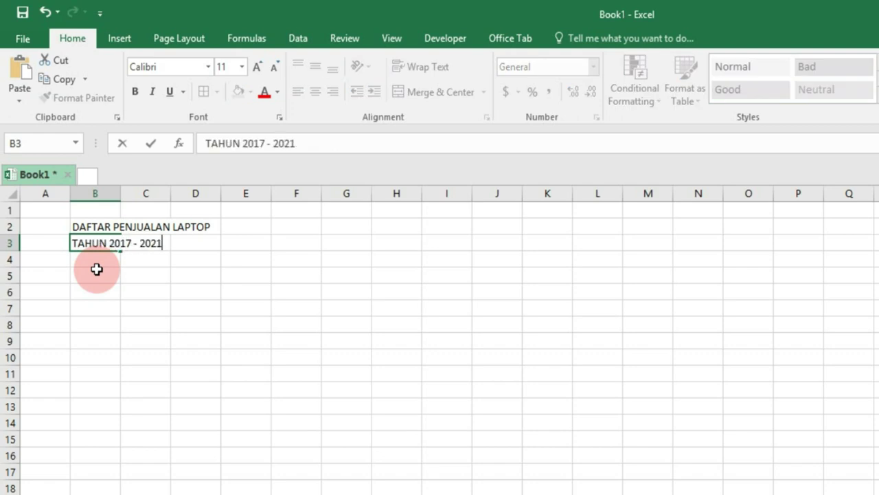
{"action": "key", "text": "Return"}
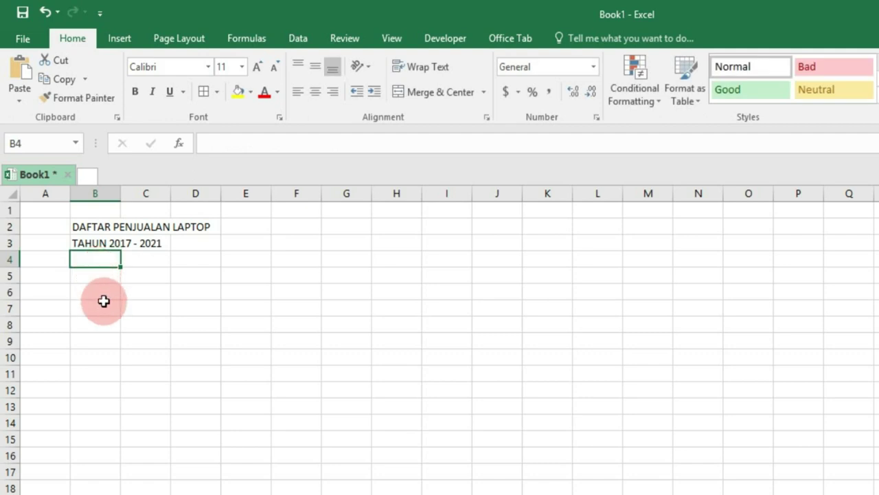
Step: Enter the headers No, Merk Laptop and Penjualan (Unit) in B5:D5
{"action": "left_click", "coordinate": [104, 307]}
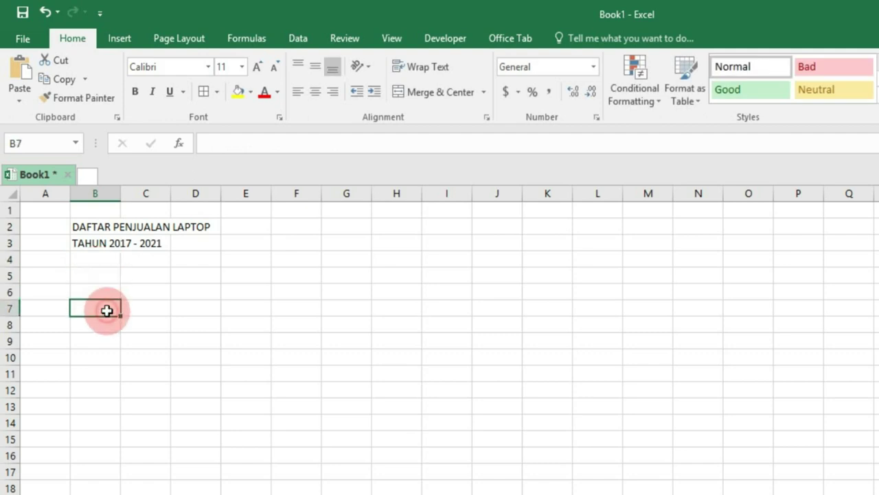
{"action": "double_click", "coordinate": [95, 275]}
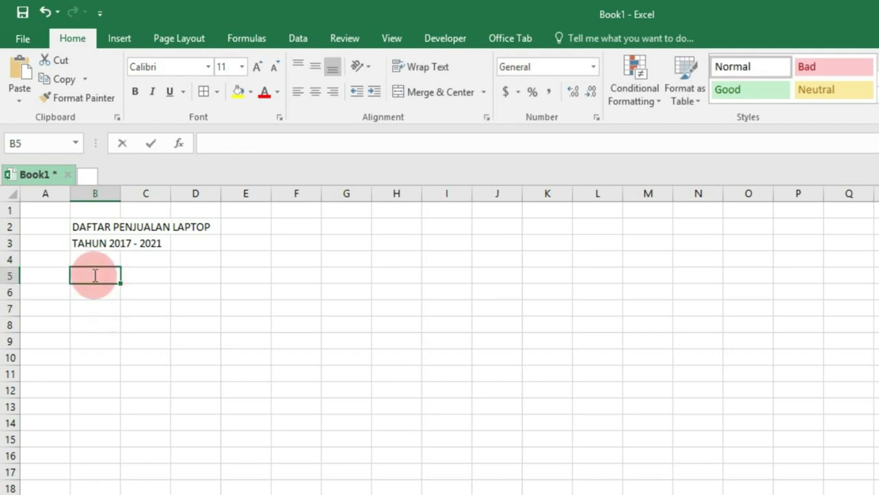
{"action": "type", "text": "No"}
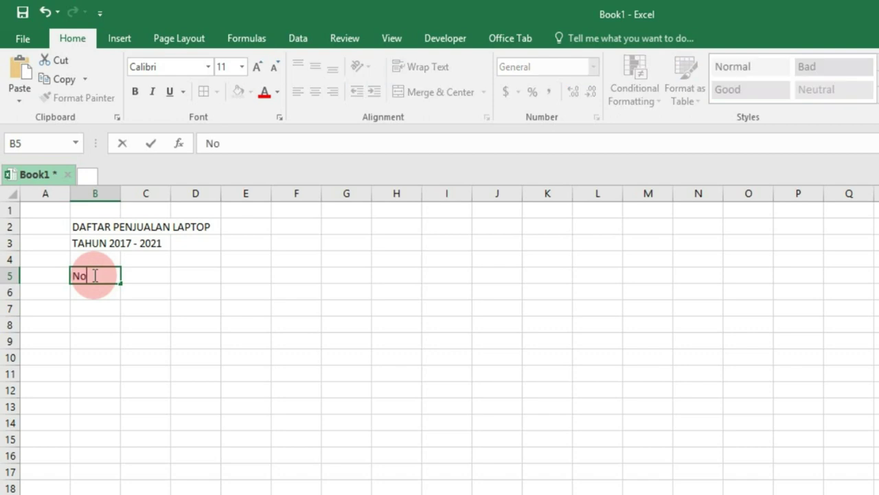
{"action": "key", "text": "Tab"}
{"action": "type", "text": "M"}
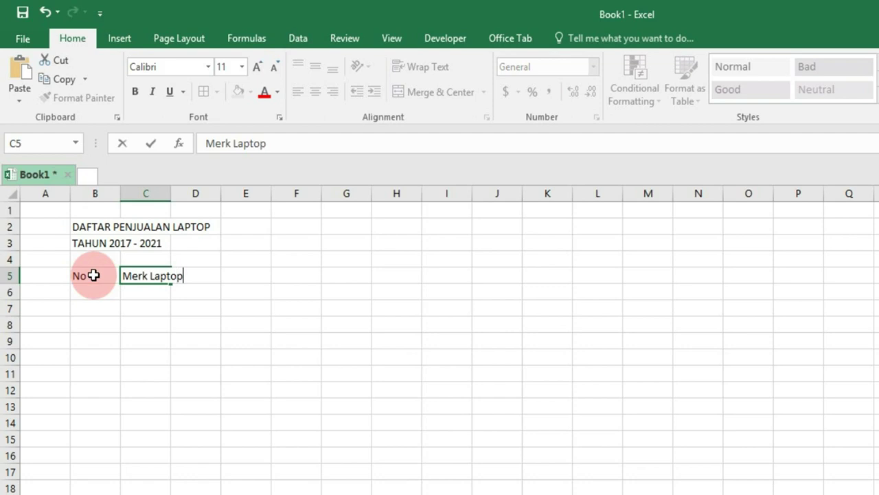
{"action": "key", "text": "Tab"}
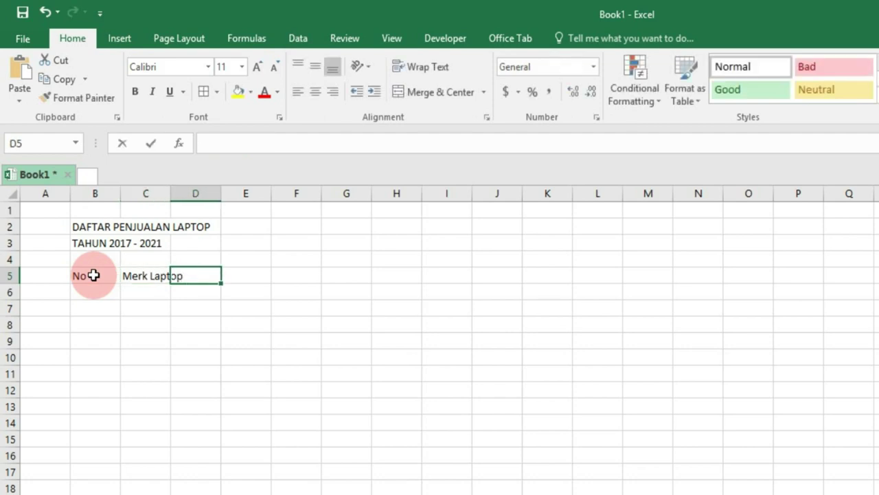
{"action": "type", "text": "Penjualan (Unit"}
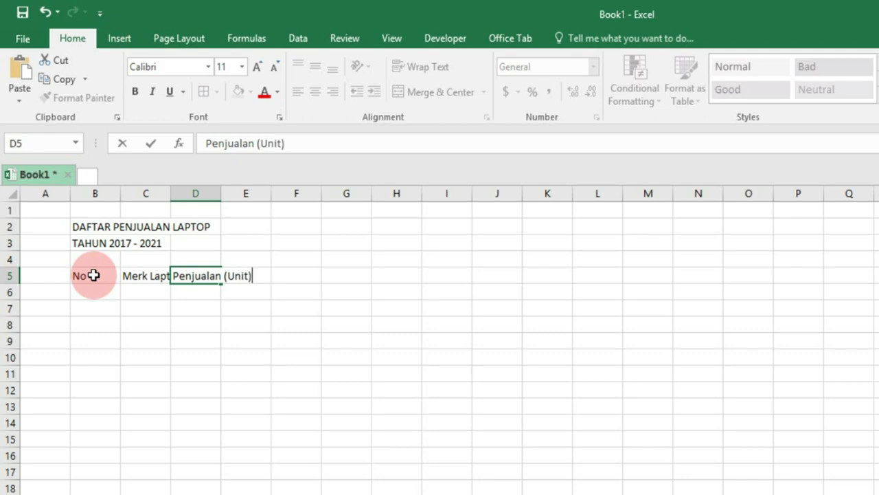
{"action": "key", "text": "Return"}
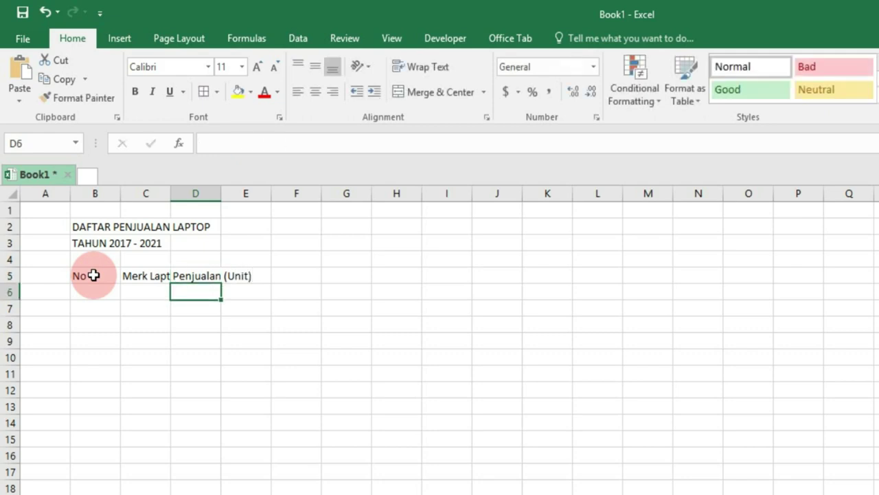
{"action": "key", "text": "shift+Right"}
{"action": "key", "text": "shift+Right"}
{"action": "key", "text": "shift+Right"}
{"action": "key", "text": "shift+Right"}
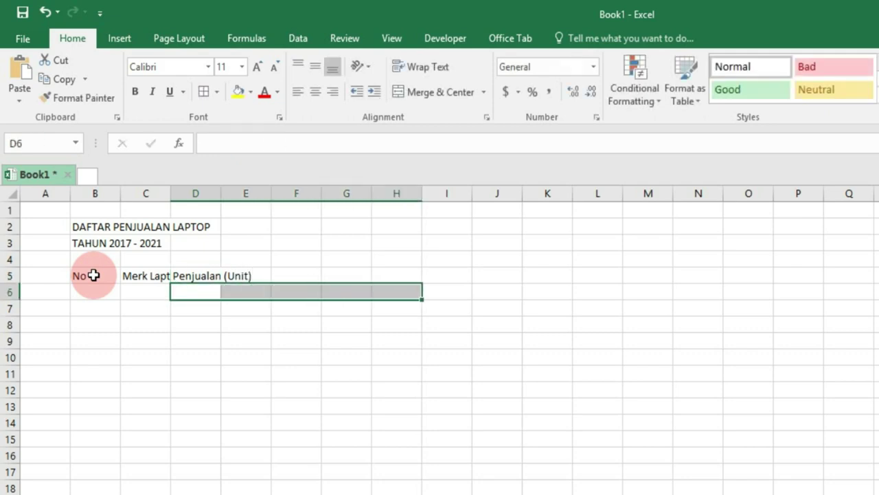
Step: Fill the year series 2017 through 2021 across D6:H6
{"action": "key", "text": "Left"}
{"action": "key", "text": "Right"}
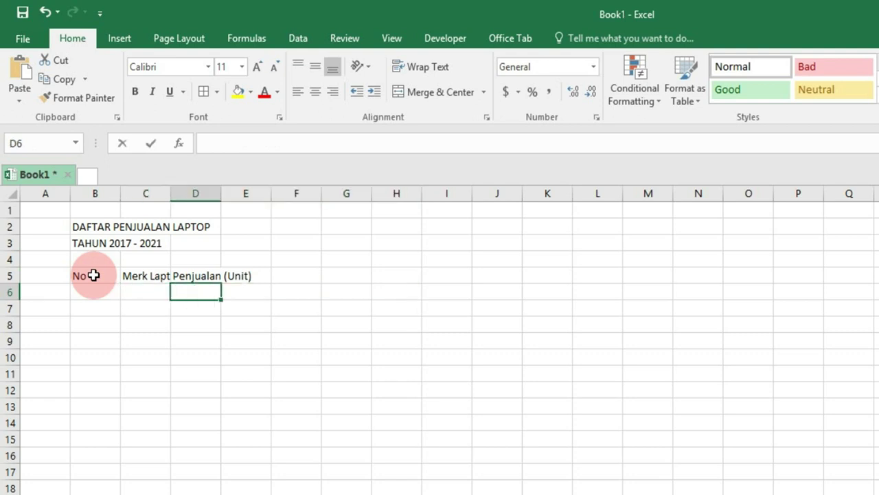
{"action": "type", "text": "2017"}
{"action": "key", "text": "Tab"}
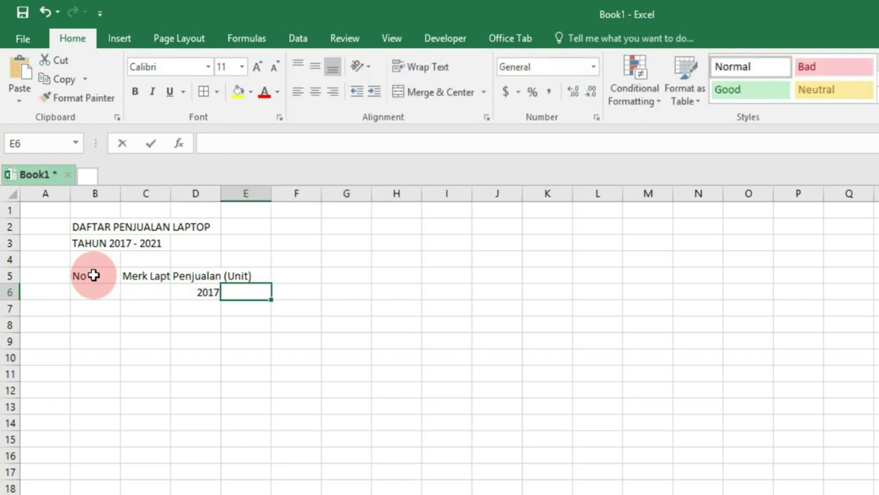
{"action": "type", "text": "2018"}
{"action": "key", "text": "ctrl+Return"}
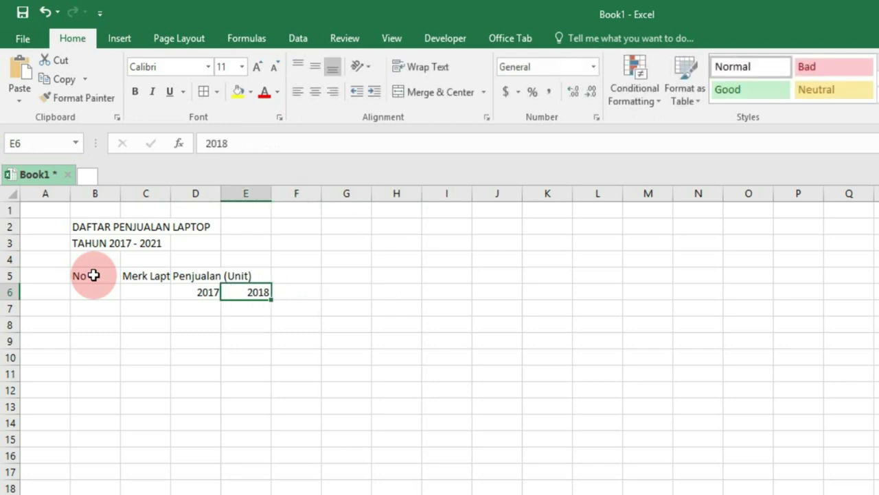
{"action": "key", "text": "shift+Left"}
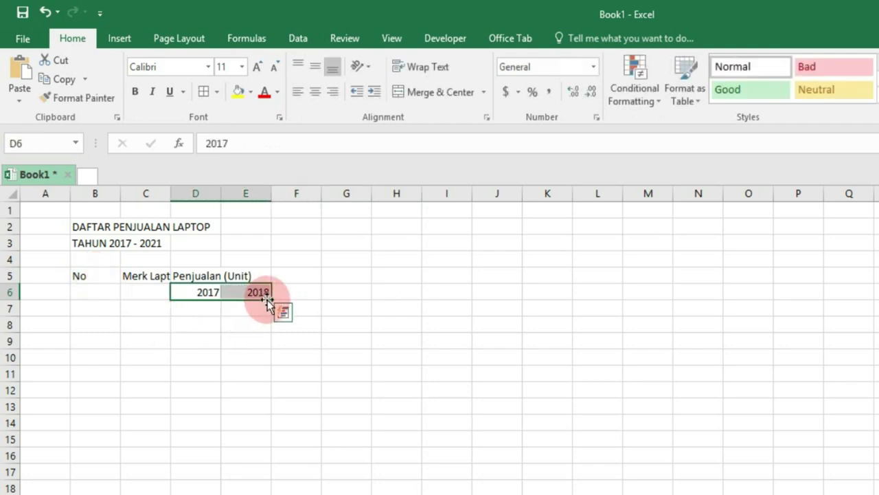
{"action": "left_click_drag", "start_coordinate": [271, 300], "coordinate": [404, 295]}
{"action": "left_click", "coordinate": [403, 313]}
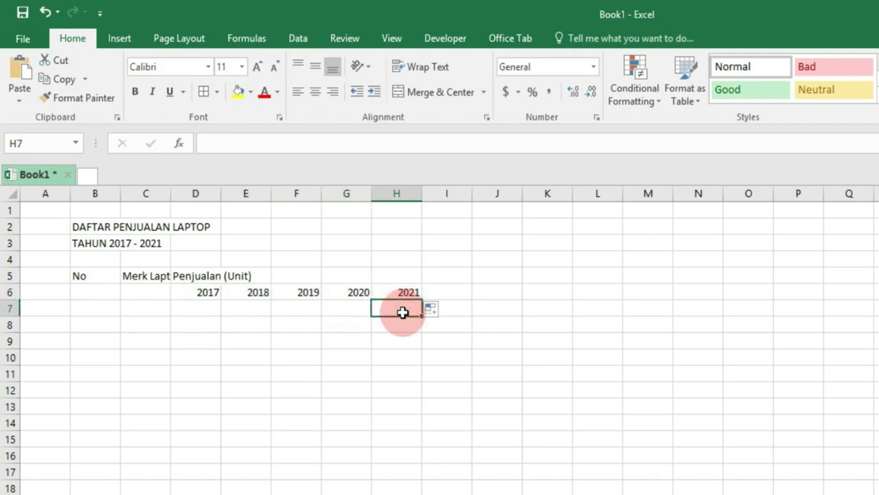
Step: Add the headers Total, Rata-rata, Terbanyak and Tersedikit in I5:L5
{"action": "left_click", "coordinate": [438, 276]}
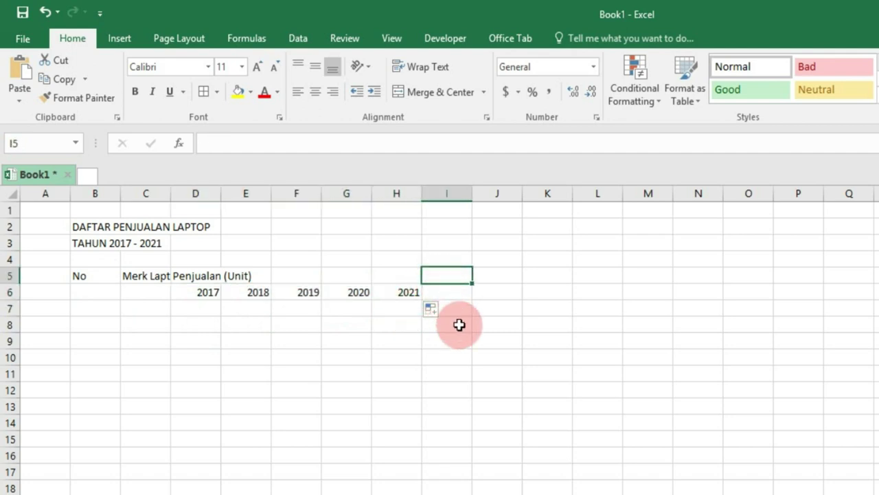
{"action": "type", "text": "Total"}
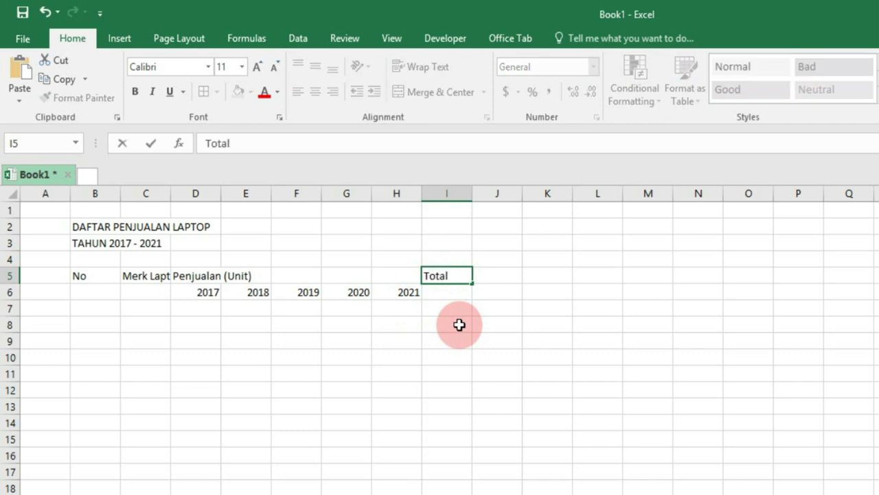
{"action": "key", "text": "Tab"}
{"action": "type", "text": "Ra"}
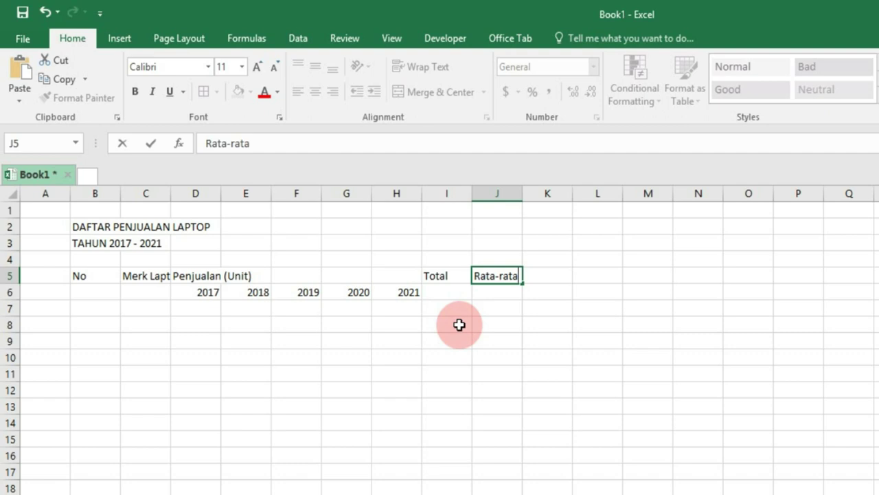
{"action": "key", "text": "Tab"}
{"action": "type", "text": "T"}
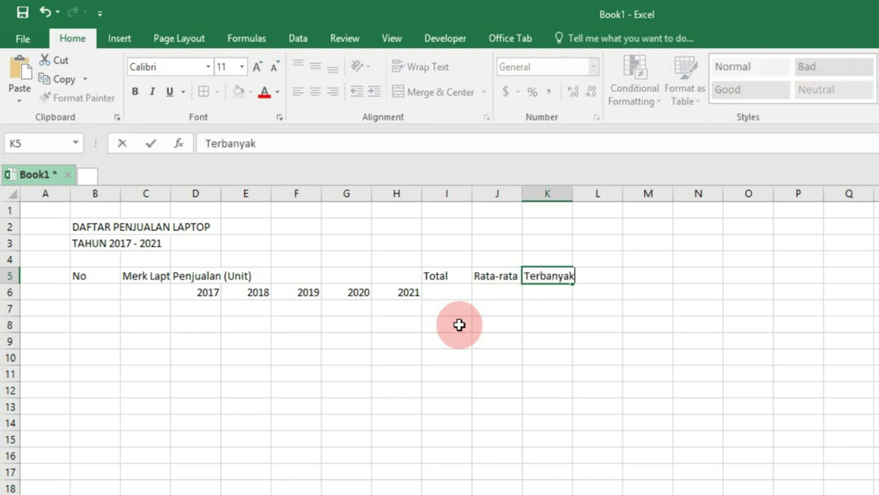
{"action": "key", "text": "Tab"}
{"action": "type", "text": "Tersedikit"}
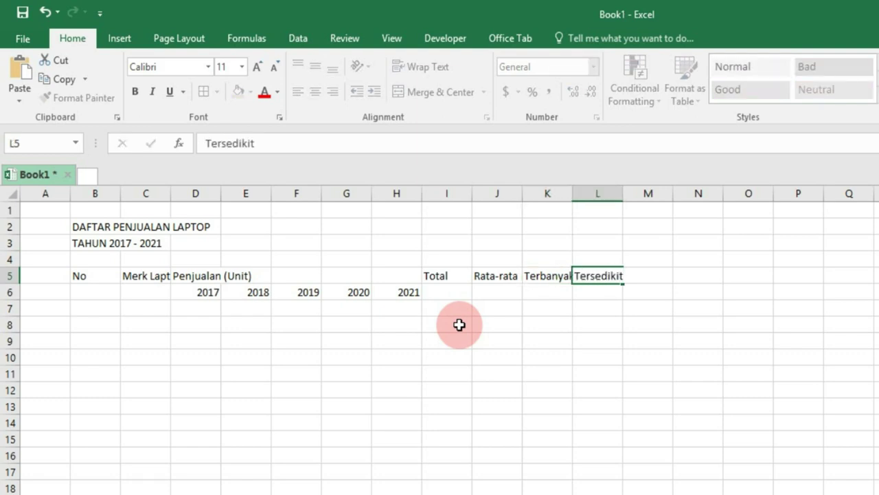
{"action": "key", "text": "Down"}
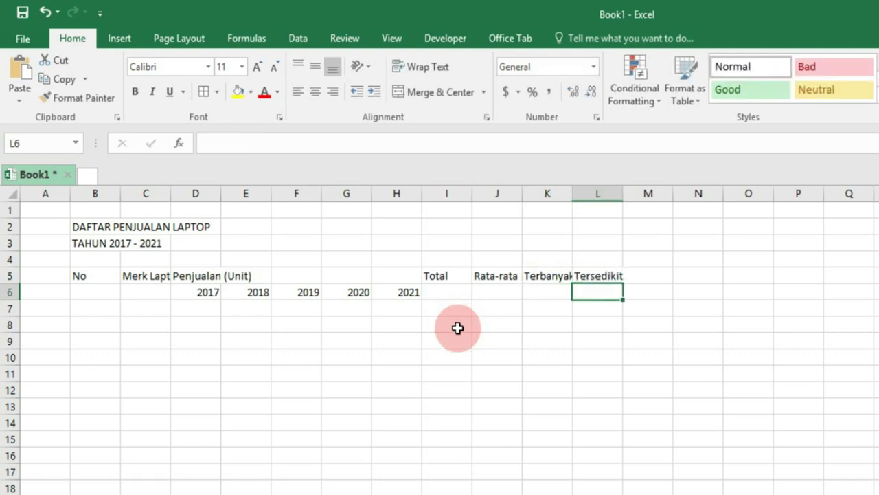
Step: Narrow column B to fit No and widen column C to 162 pixels for Merk Laptop
{"action": "left_click_drag", "start_coordinate": [92, 277], "coordinate": [588, 288]}
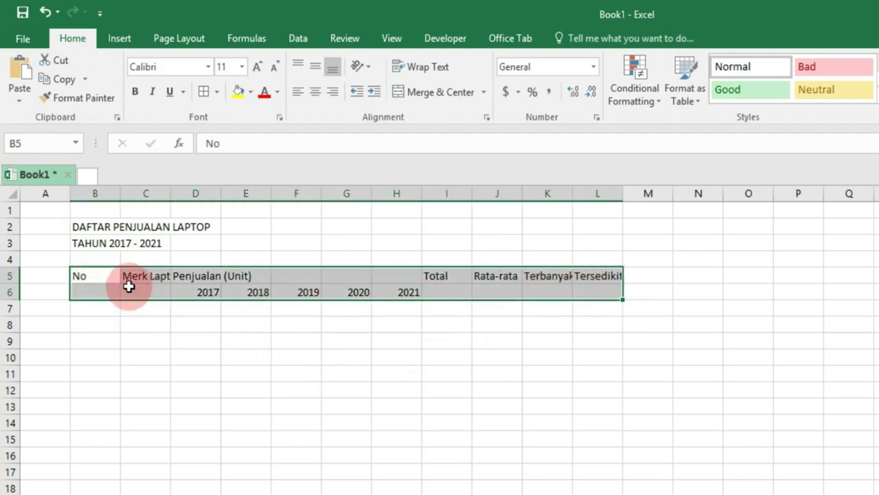
{"action": "left_click", "coordinate": [110, 278]}
{"action": "left_click", "coordinate": [104, 193]}
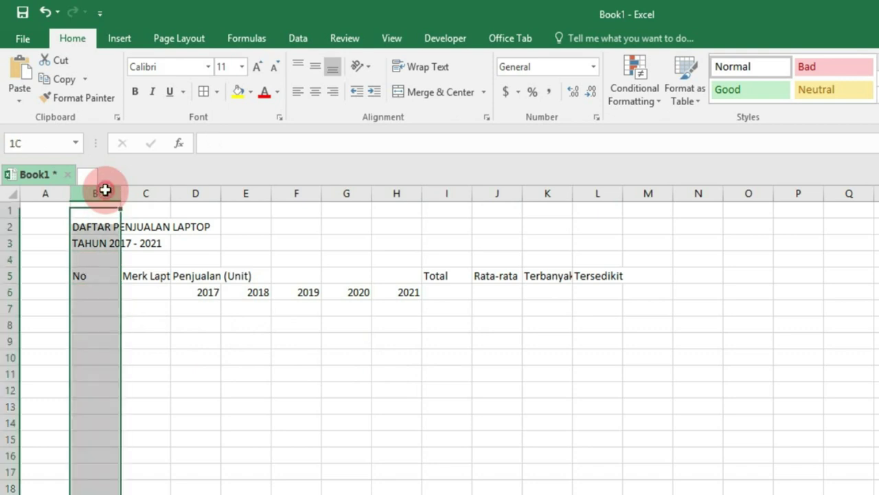
{"action": "mouse_move", "coordinate": [120, 199]}
{"action": "left_mouse_down"}
{"action": "mouse_move", "coordinate": [102, 198]}
{"action": "mouse_move", "coordinate": [228, 187]}
{"action": "left_mouse_up"}
{"action": "left_click", "coordinate": [139, 193]}
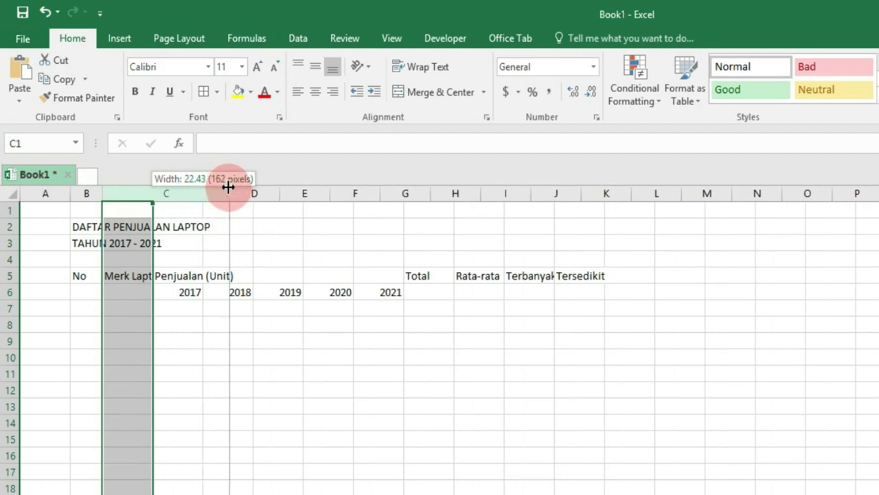
{"action": "left_click_drag", "start_coordinate": [228, 187], "coordinate": [668, 194]}
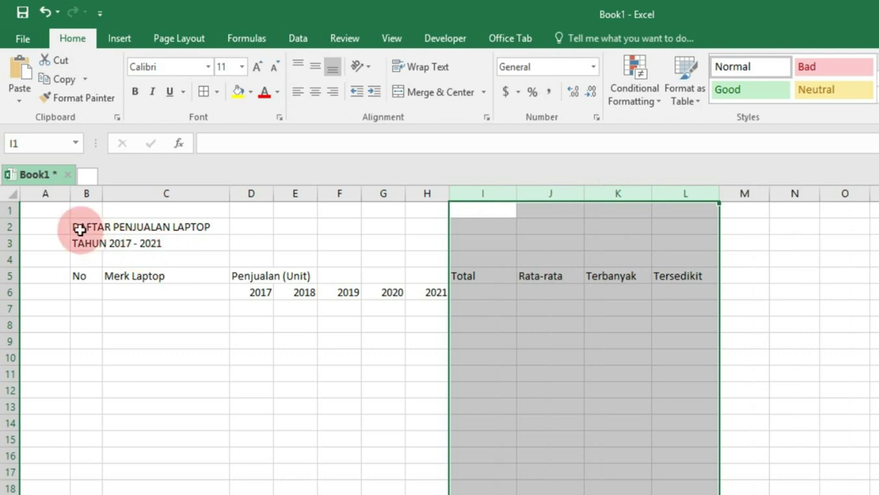
{"action": "left_click_drag", "start_coordinate": [71, 227], "coordinate": [664, 290]}
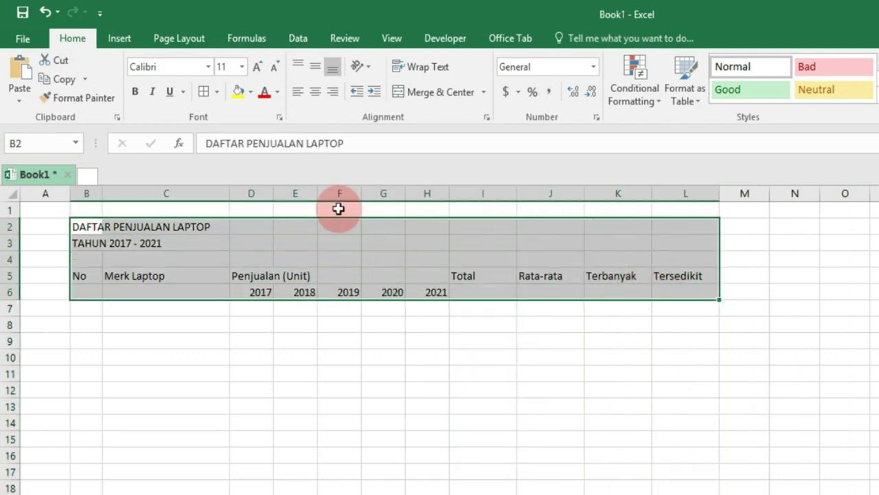
Step: Make the title, subtitle and both header rows in B2:L6 bold
{"action": "left_click", "coordinate": [136, 93]}
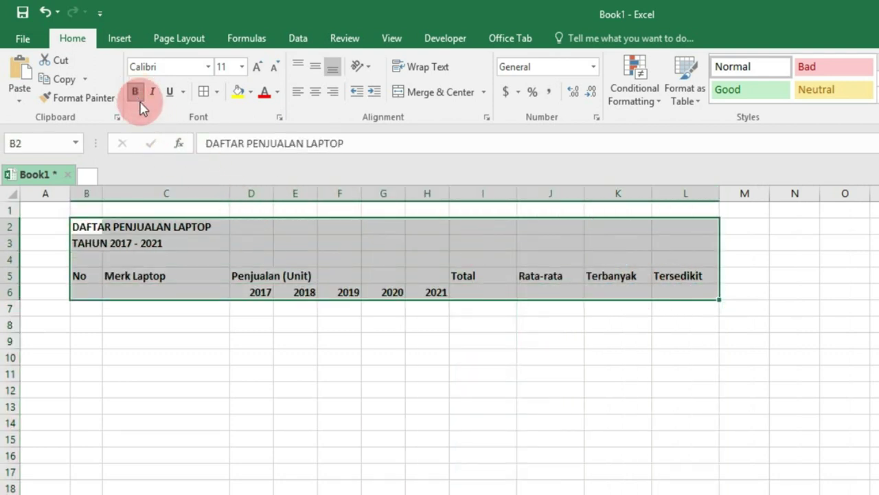
{"action": "left_click", "coordinate": [167, 324]}
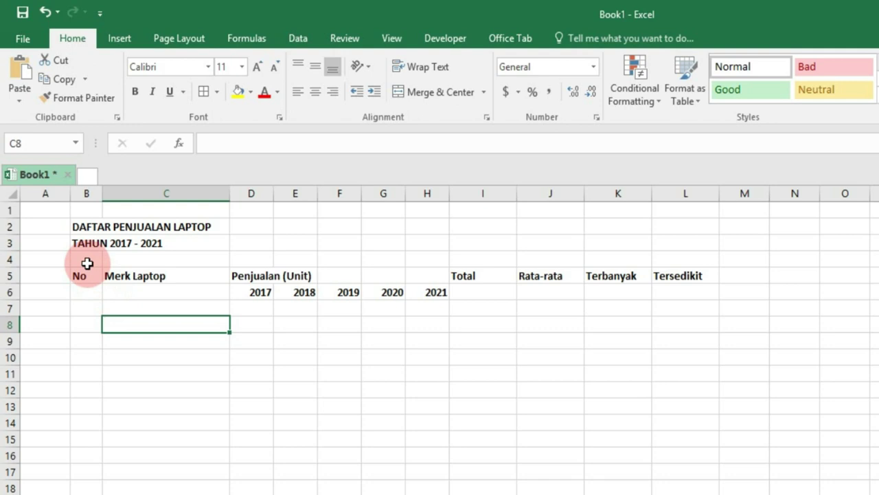
{"action": "left_click", "coordinate": [81, 270]}
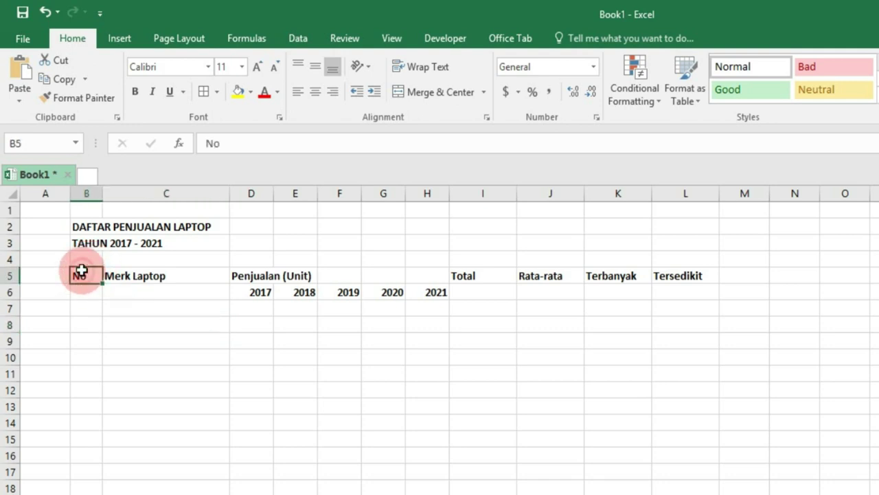
Step: Apply All Borders to the laptop sales table range B5:L11
{"action": "mouse_move", "coordinate": [81, 270]}
{"action": "left_mouse_down"}
{"action": "mouse_move", "coordinate": [519, 386]}
{"action": "mouse_move", "coordinate": [676, 369]}
{"action": "left_mouse_up"}
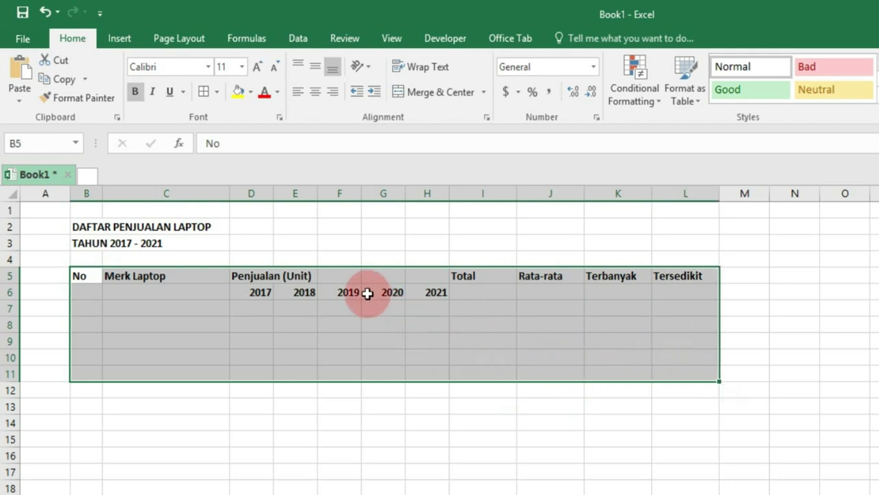
{"action": "left_click", "coordinate": [217, 88]}
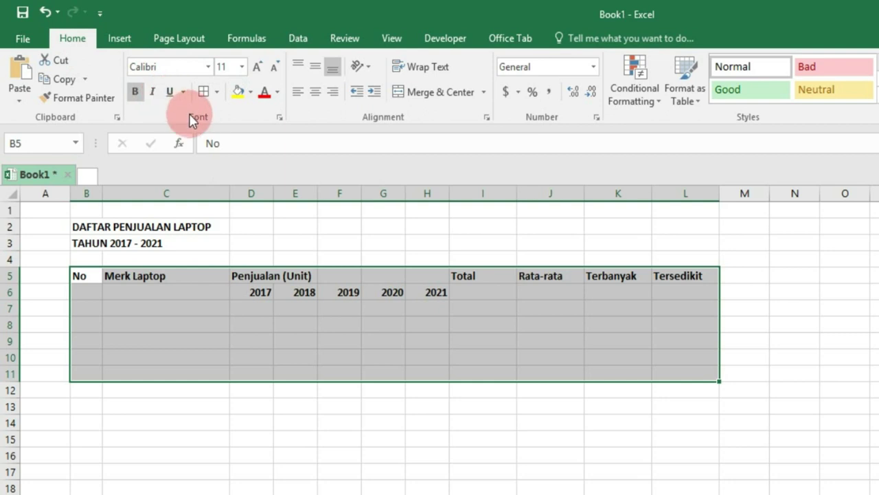
{"action": "left_click", "coordinate": [216, 91]}
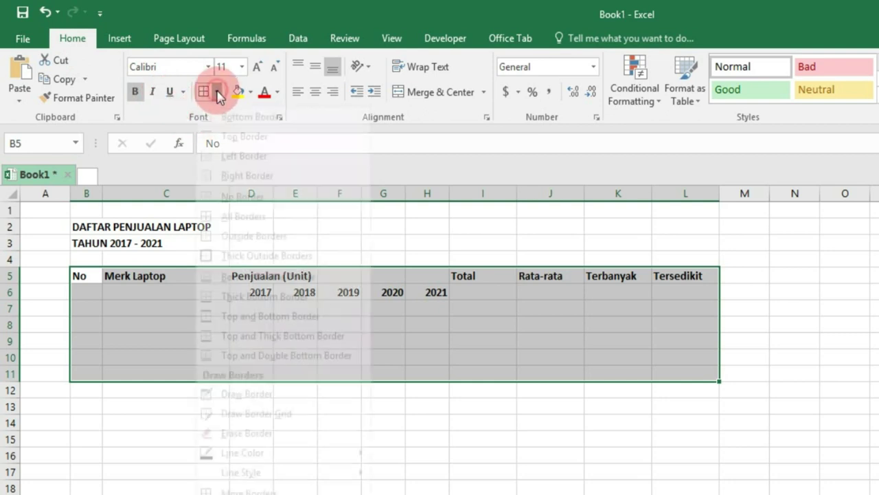
{"action": "left_click", "coordinate": [254, 231]}
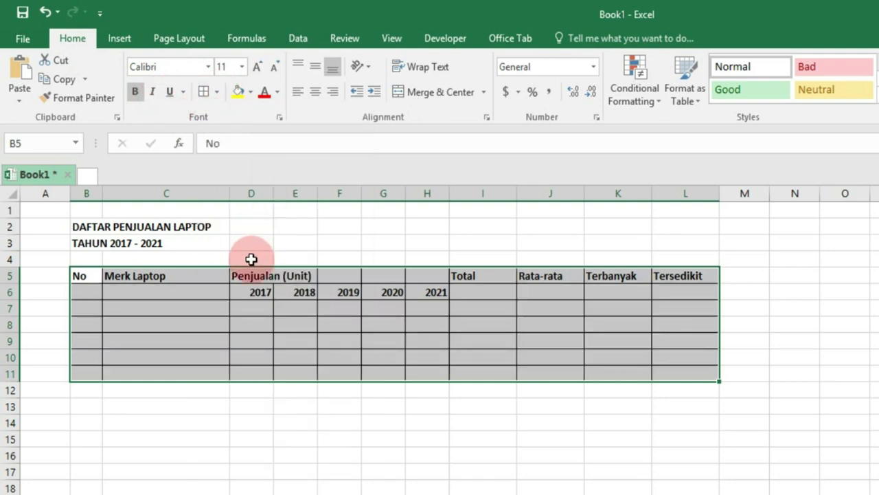
{"action": "left_click_drag", "start_coordinate": [212, 390], "coordinate": [374, 353]}
{"action": "left_click", "coordinate": [212, 390]}
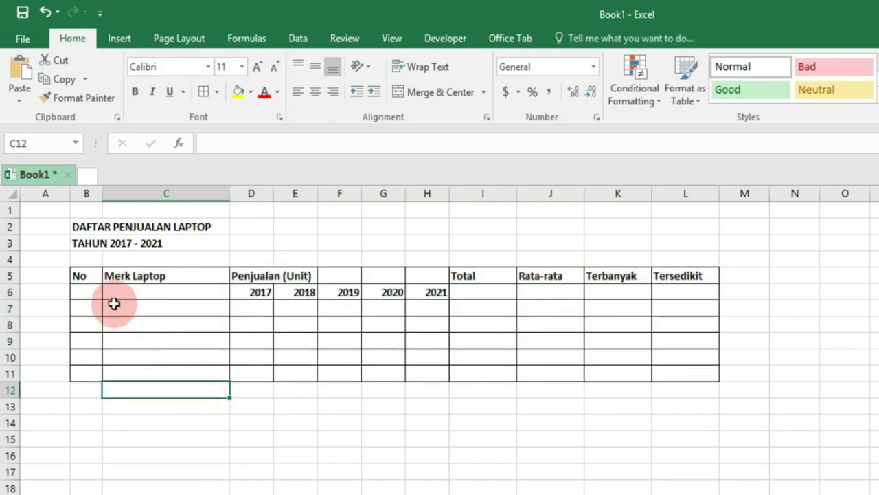
{"action": "left_click", "coordinate": [90, 278]}
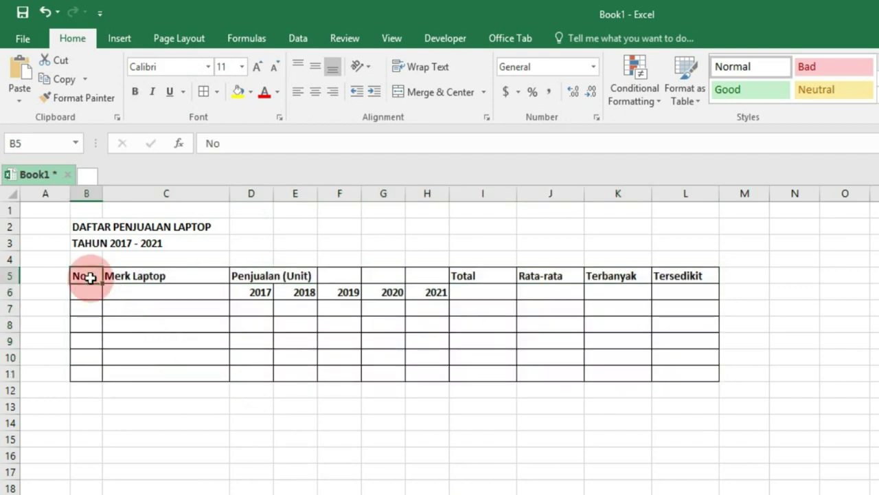
Step: Merge the No (B5:B6) and Merk Laptop (C5:C6) headers, vertically centred
{"action": "left_click_drag", "start_coordinate": [99, 277], "coordinate": [94, 288]}
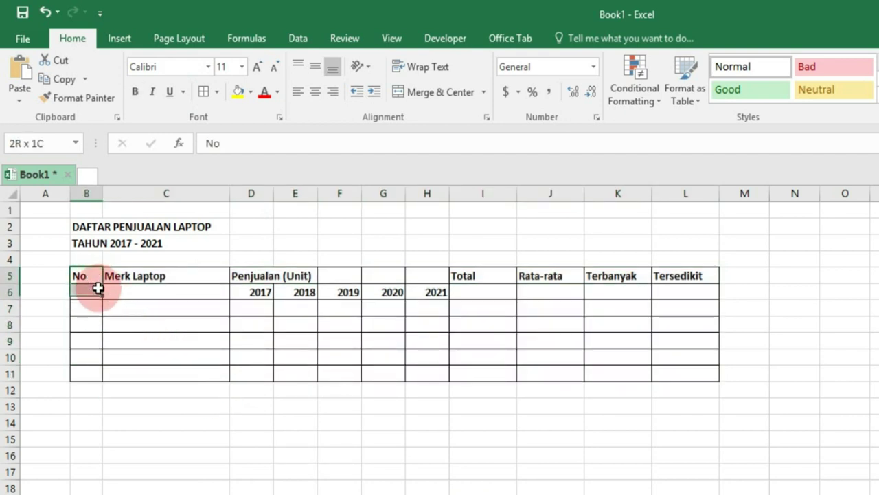
{"action": "left_click", "coordinate": [53, 277]}
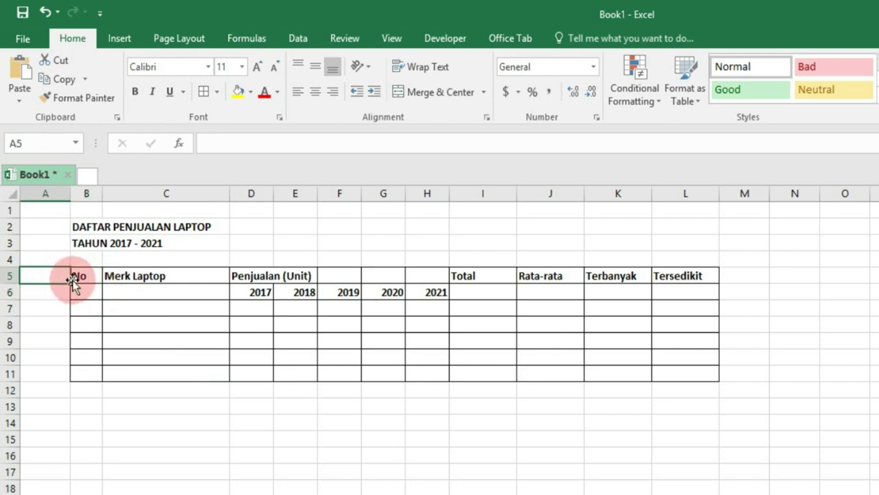
{"action": "left_click_drag", "start_coordinate": [90, 277], "coordinate": [96, 287]}
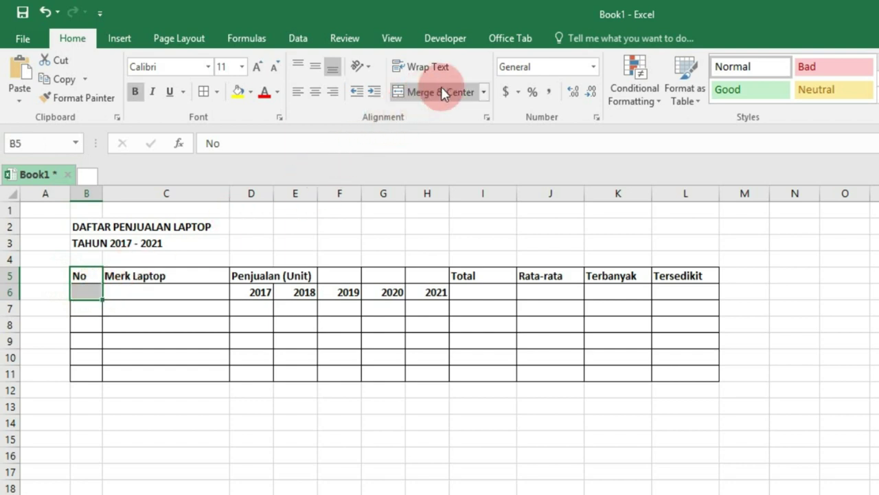
{"action": "left_click", "coordinate": [424, 95]}
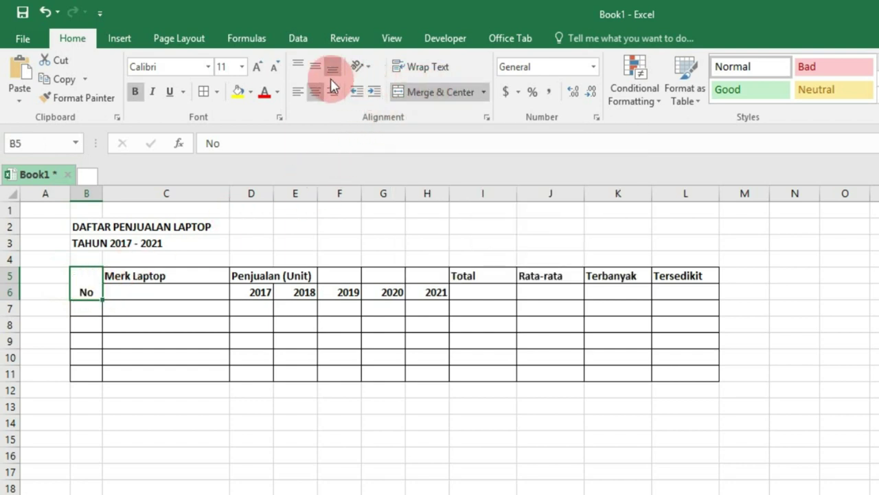
{"action": "left_click", "coordinate": [314, 69]}
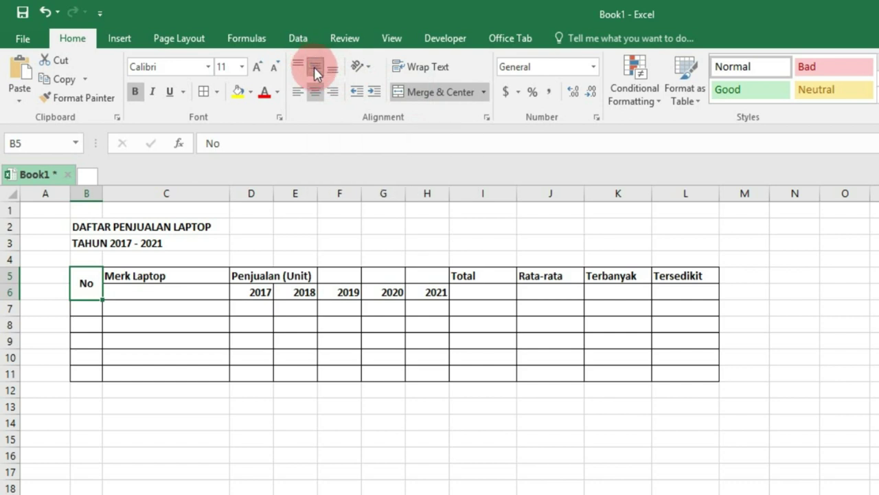
{"action": "left_click_drag", "start_coordinate": [207, 274], "coordinate": [206, 290]}
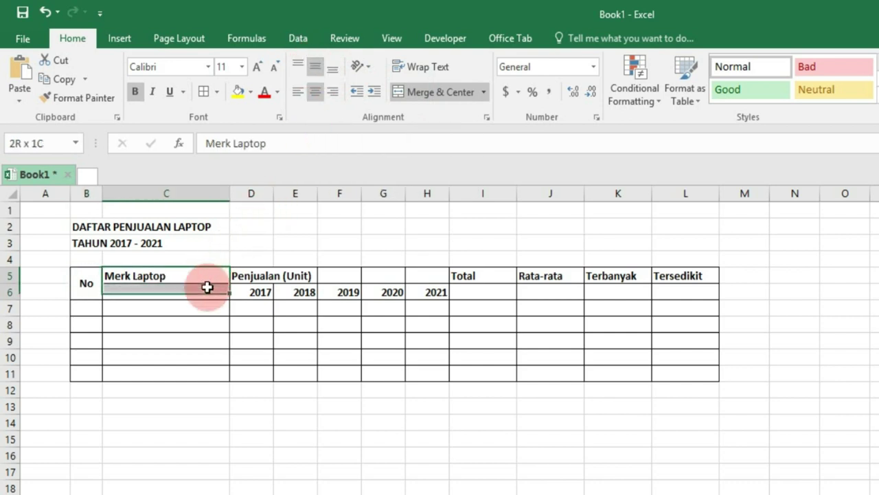
{"action": "left_click", "coordinate": [438, 92]}
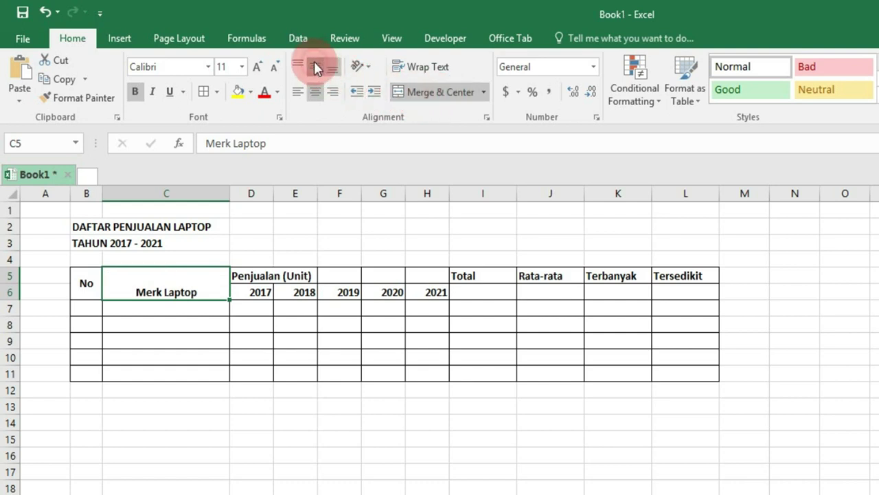
{"action": "left_click", "coordinate": [314, 66]}
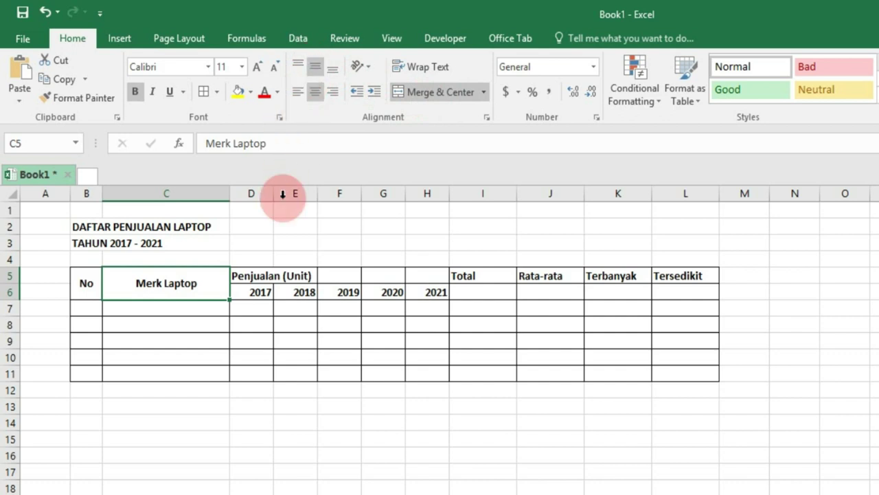
Step: Merge and centre Penjualan (Unit) across D5:H5 and centre the years 2017–2021
{"action": "left_click_drag", "start_coordinate": [244, 276], "coordinate": [411, 275]}
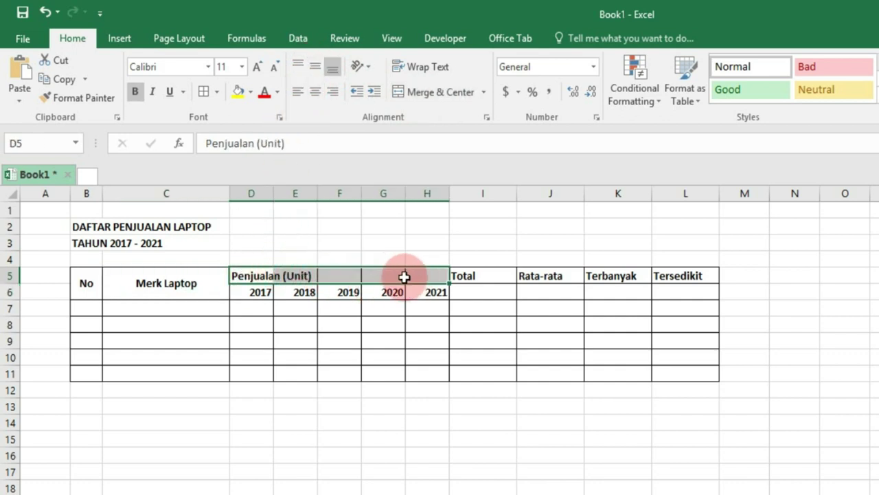
{"action": "left_click", "coordinate": [248, 242]}
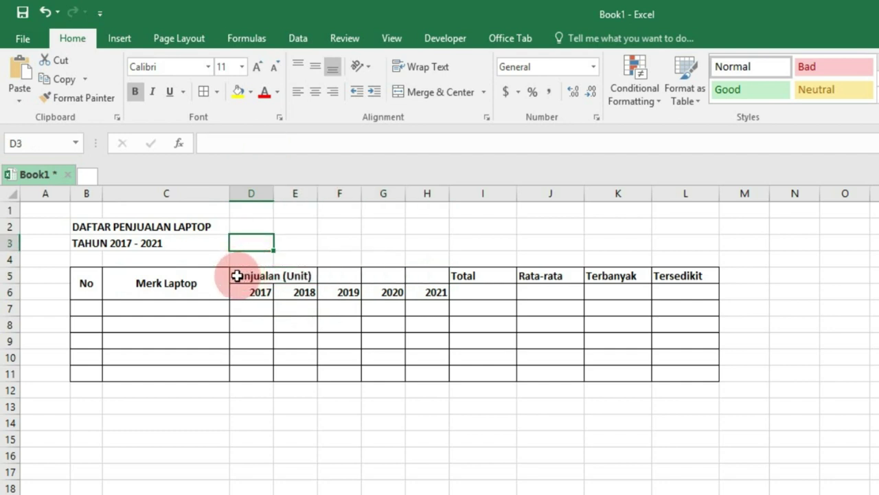
{"action": "left_click_drag", "start_coordinate": [238, 275], "coordinate": [416, 275]}
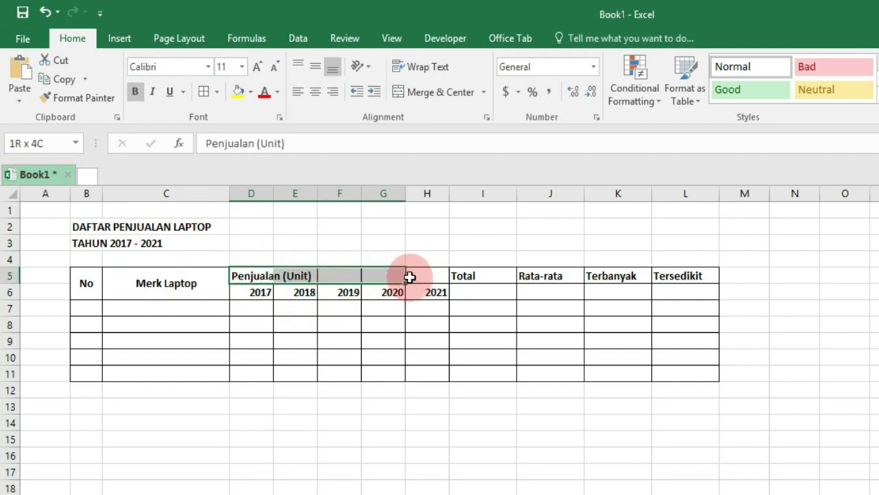
{"action": "left_click", "coordinate": [429, 97]}
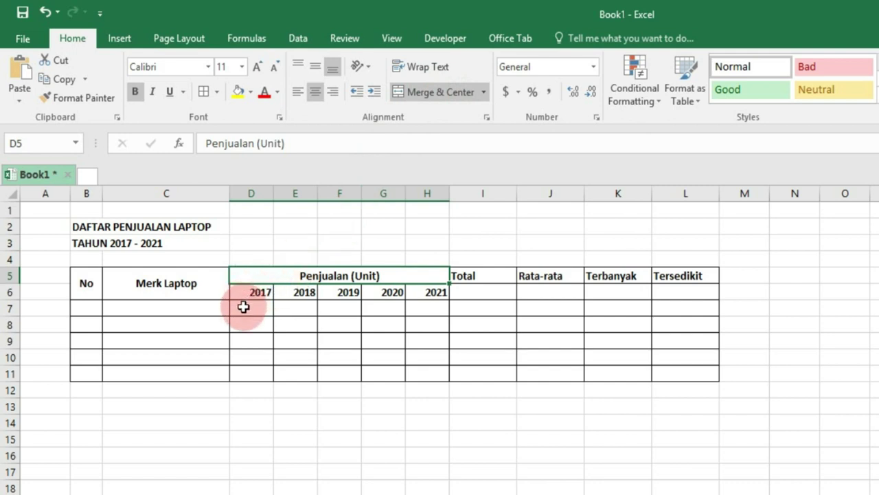
{"action": "left_click", "coordinate": [250, 292]}
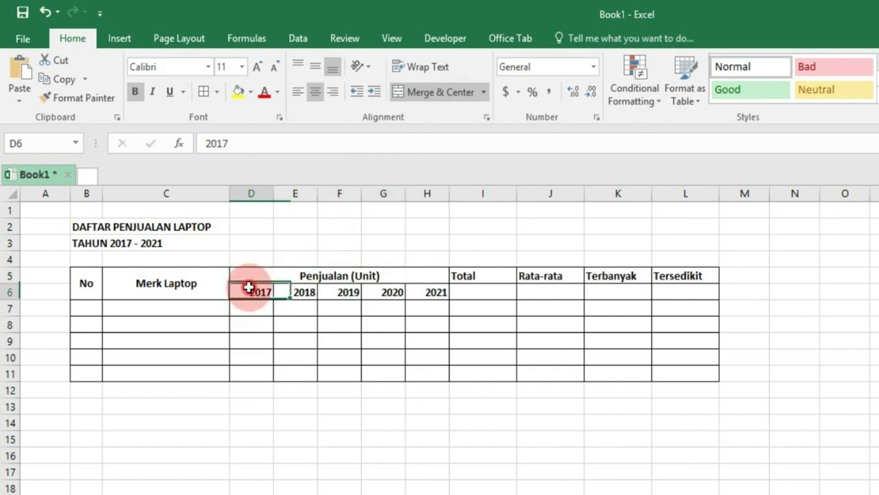
{"action": "left_click_drag", "start_coordinate": [300, 288], "coordinate": [425, 291]}
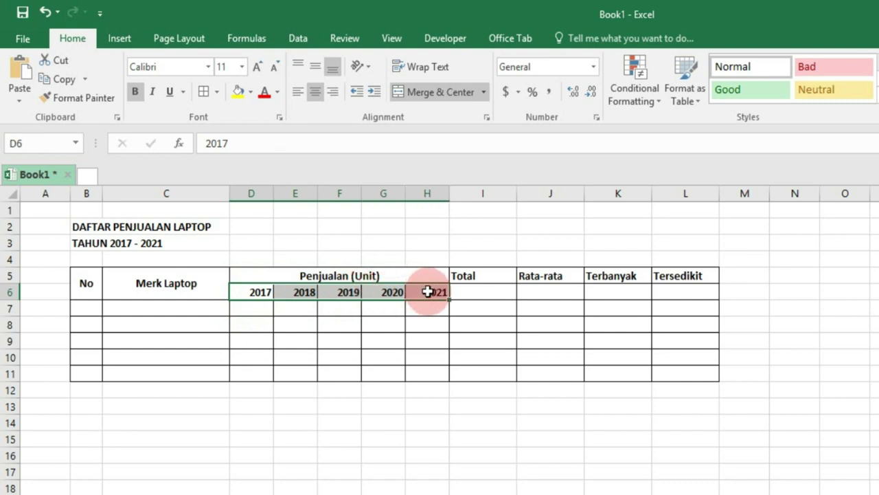
{"action": "left_click", "coordinate": [312, 96]}
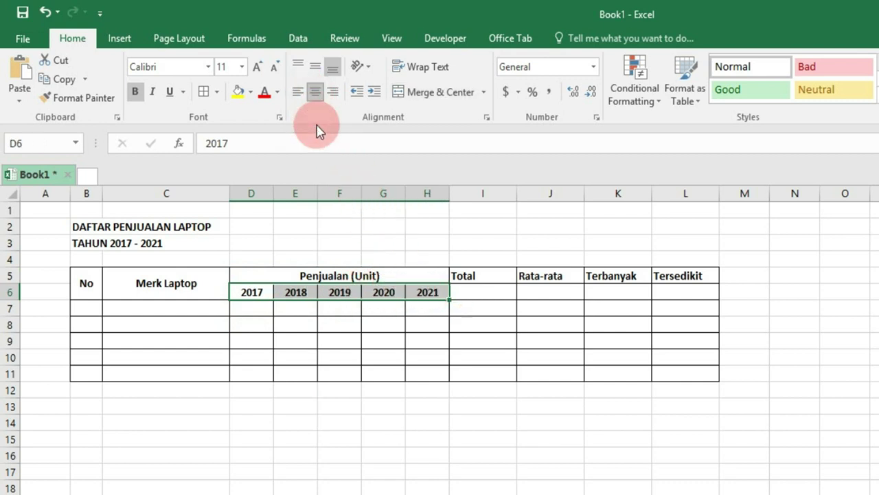
Step: Merge Total, Rata-rata, Terbanyak and Tersedikit each over rows 5–6, vertically centred
{"action": "left_click", "coordinate": [465, 277]}
{"action": "left_click_drag", "start_coordinate": [465, 277], "coordinate": [467, 294]}
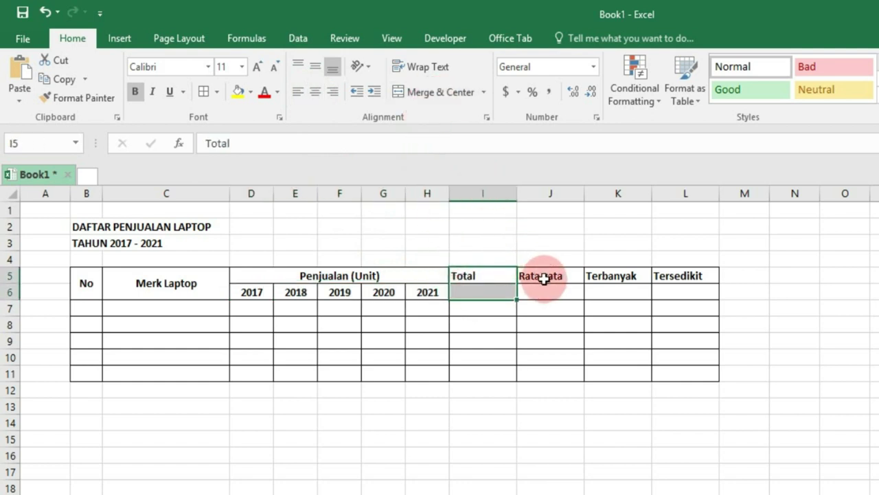
{"action": "left_click", "coordinate": [450, 98]}
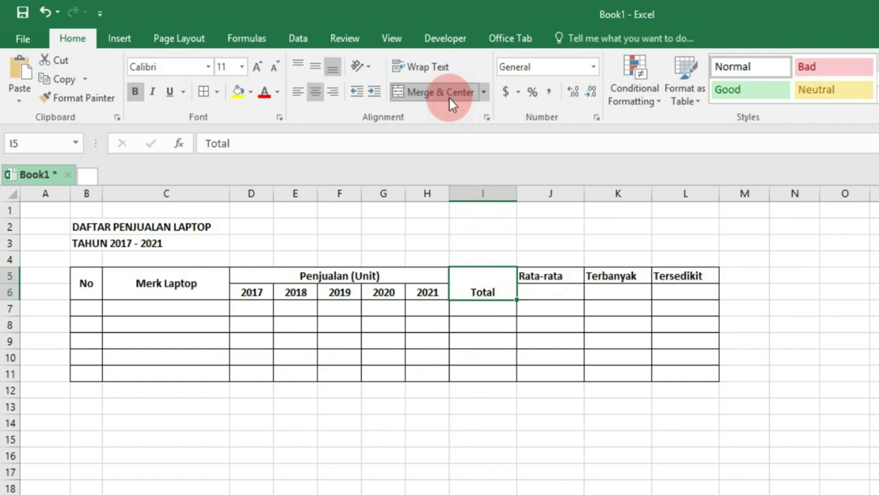
{"action": "left_click", "coordinate": [319, 66]}
{"action": "left_click_drag", "start_coordinate": [554, 274], "coordinate": [556, 289]}
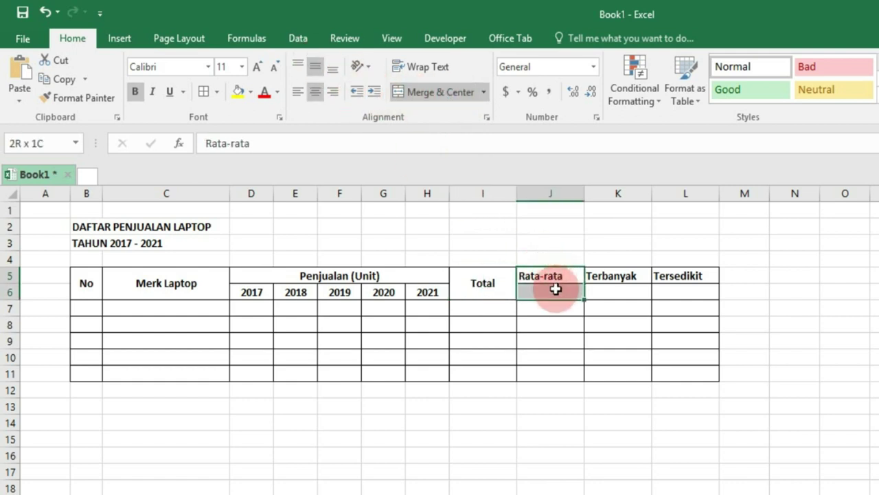
{"action": "left_click", "coordinate": [427, 92]}
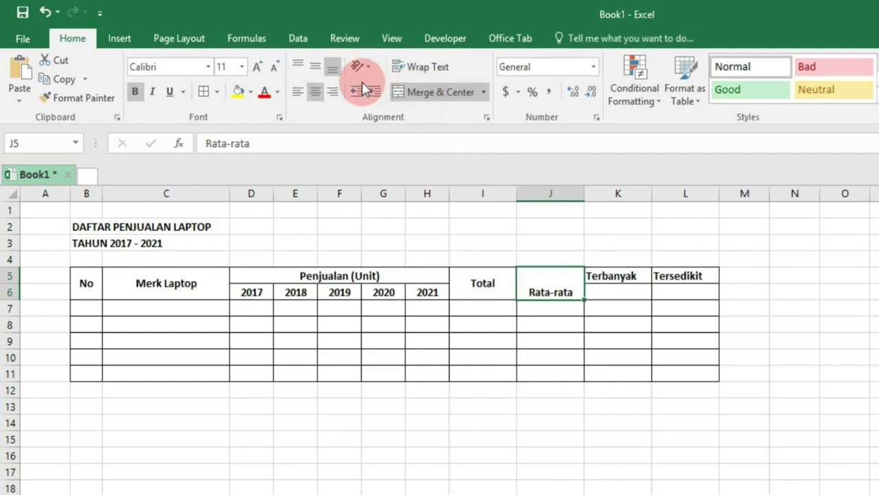
{"action": "left_click", "coordinate": [315, 67]}
{"action": "left_click_drag", "start_coordinate": [621, 275], "coordinate": [622, 294]}
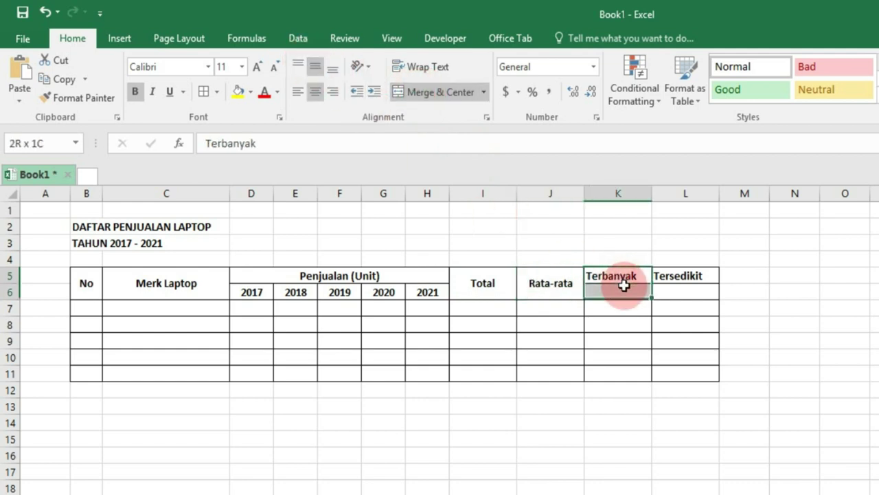
{"action": "left_click", "coordinate": [434, 92]}
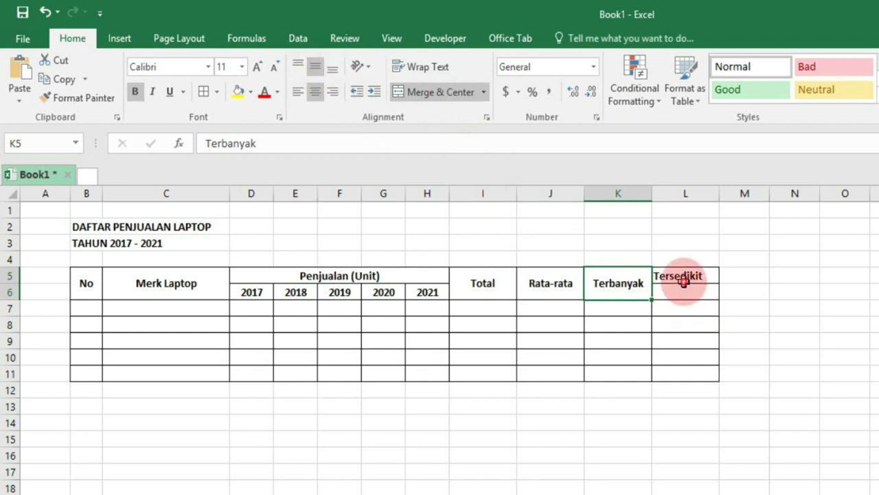
{"action": "left_click_drag", "start_coordinate": [683, 279], "coordinate": [683, 292]}
{"action": "left_click", "coordinate": [414, 92]}
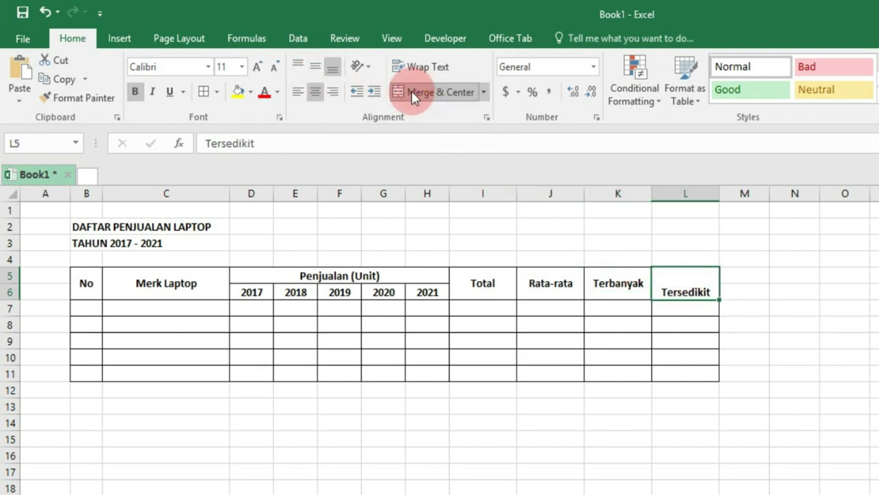
{"action": "left_click", "coordinate": [318, 67]}
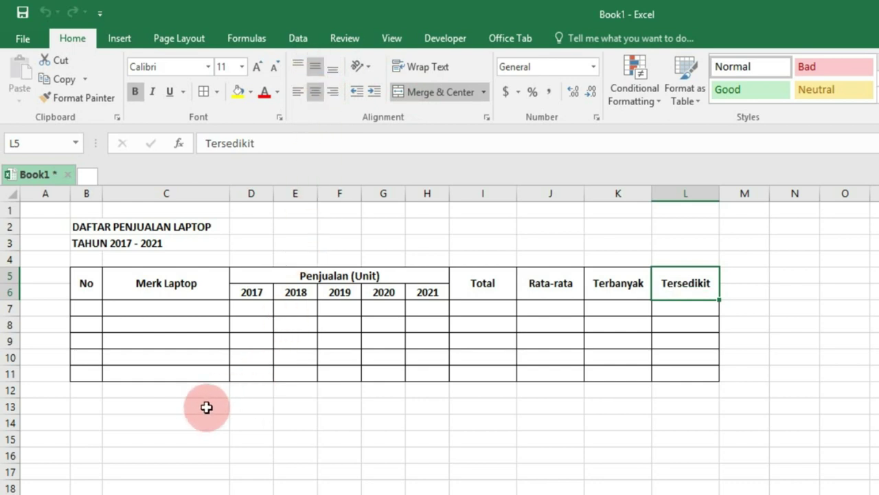
Step: Apply Merge & Center to B2:L2 so DAFTAR PENJUALAN LAPTOP spans the table width
{"action": "left_click", "coordinate": [78, 228]}
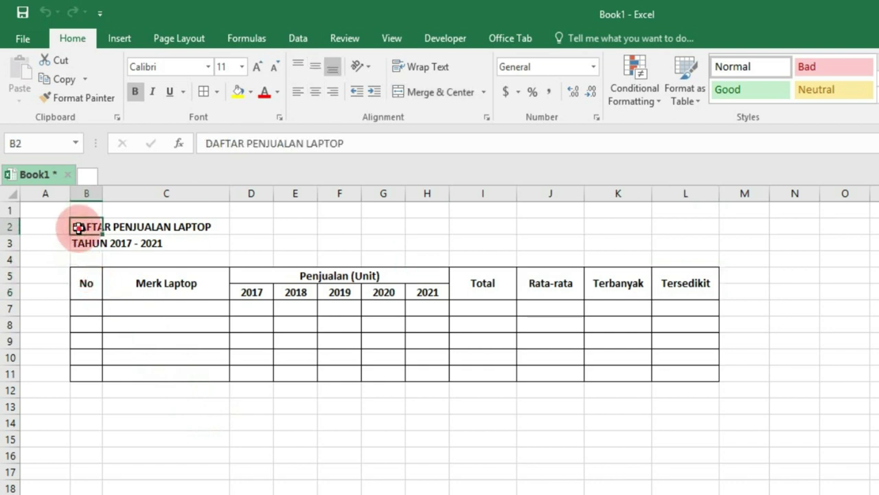
{"action": "mouse_move", "coordinate": [78, 228]}
{"action": "left_mouse_down"}
{"action": "mouse_move", "coordinate": [628, 213]}
{"action": "mouse_move", "coordinate": [673, 221]}
{"action": "left_mouse_up"}
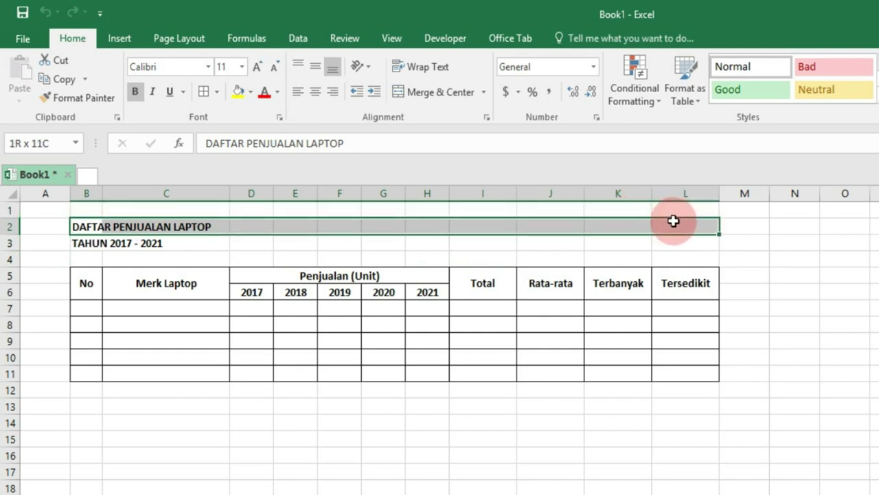
{"action": "mouse_move", "coordinate": [90, 227]}
{"action": "left_mouse_down"}
{"action": "mouse_move", "coordinate": [654, 206]}
{"action": "mouse_move", "coordinate": [681, 223]}
{"action": "left_mouse_up"}
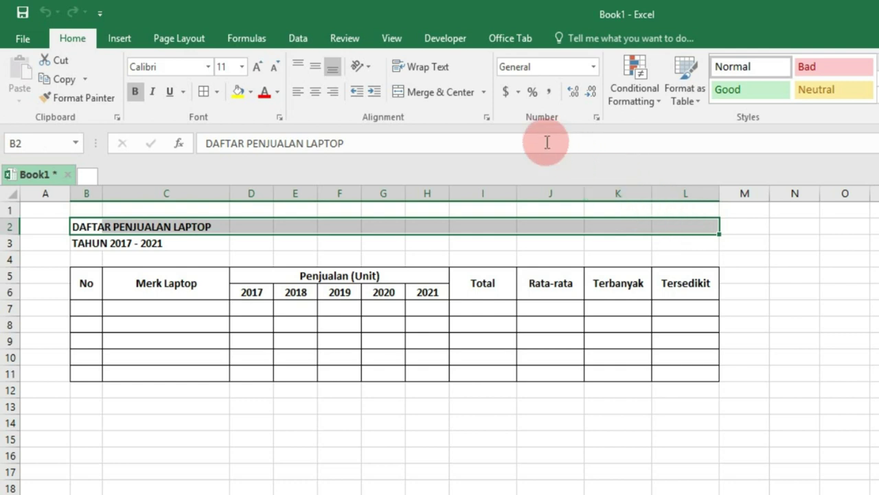
{"action": "left_click", "coordinate": [429, 95]}
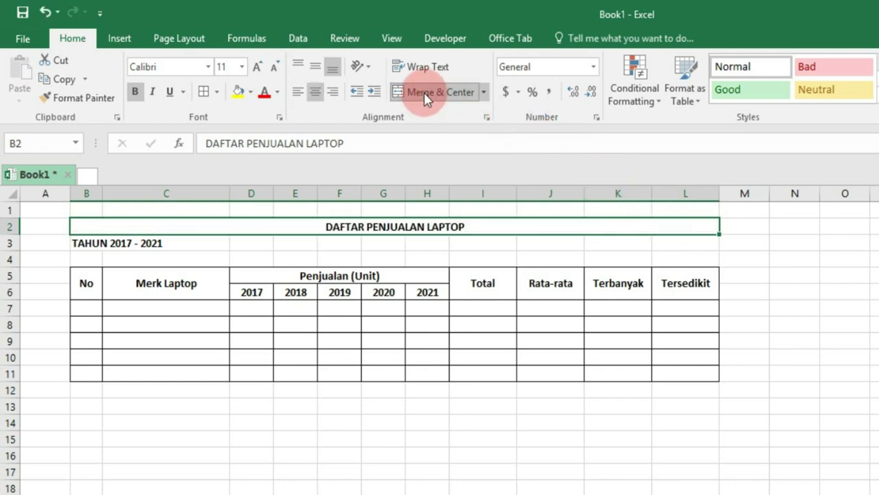
Step: Apply Merge & Center to B3:L3 so TAHUN 2017 - 2021 spans beneath the title
{"action": "left_click", "coordinate": [93, 243]}
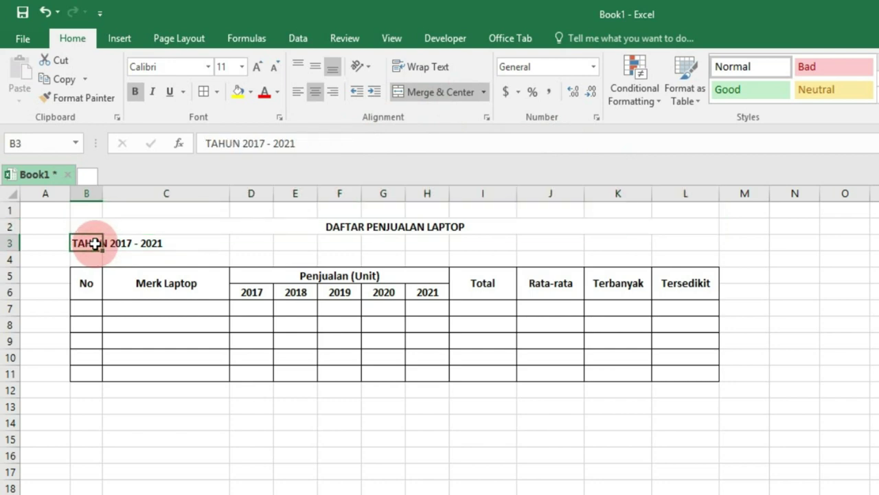
{"action": "mouse_move", "coordinate": [95, 243]}
{"action": "left_mouse_down"}
{"action": "mouse_move", "coordinate": [498, 234]}
{"action": "mouse_move", "coordinate": [694, 244]}
{"action": "left_mouse_up"}
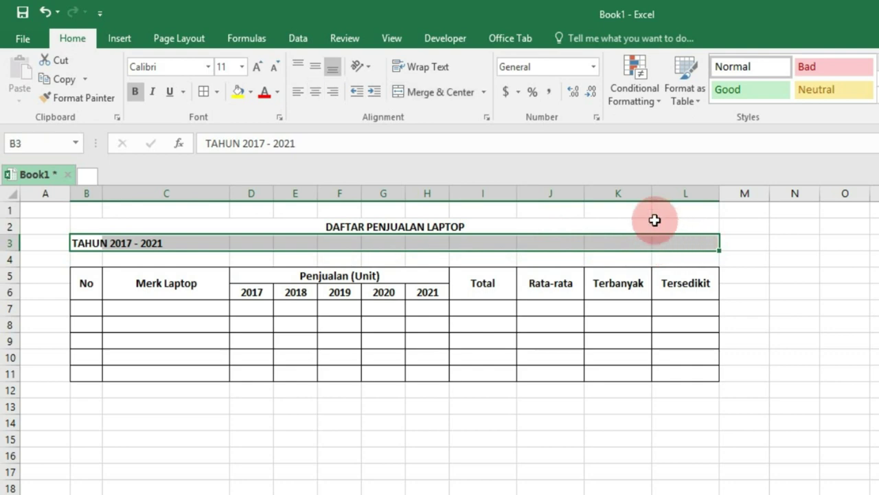
{"action": "left_click", "coordinate": [447, 95]}
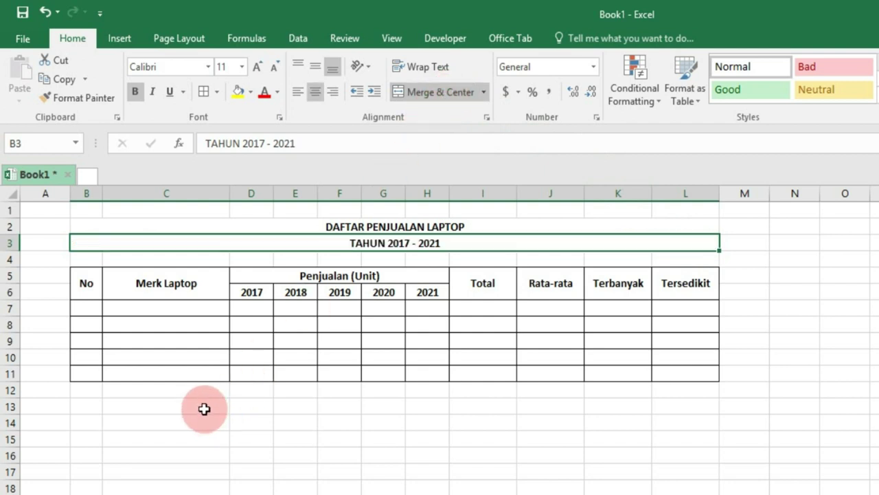
{"action": "left_click", "coordinate": [666, 284]}
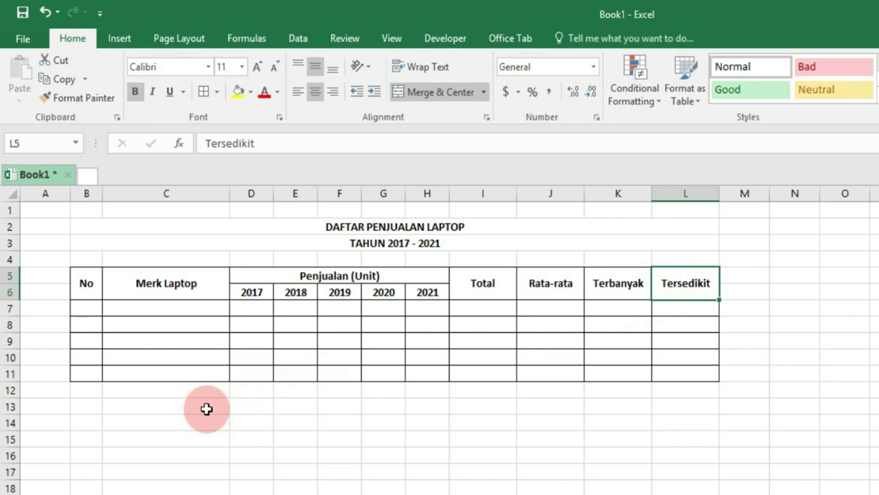
Step: Paste the sales data for Asus, Lenovo, Acer, HP and Dell into B7:L11
{"action": "left_click", "coordinate": [91, 313]}
{"action": "left_click_drag", "start_coordinate": [91, 313], "coordinate": [664, 376]}
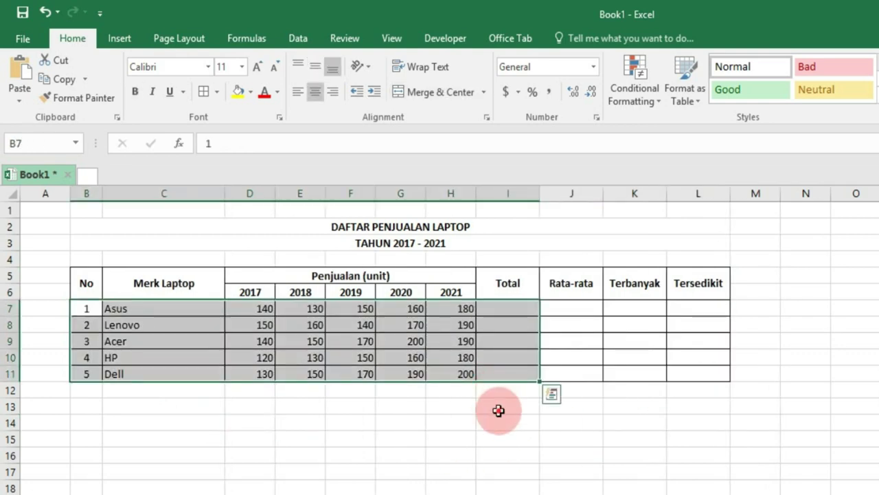
{"action": "left_click", "coordinate": [499, 410]}
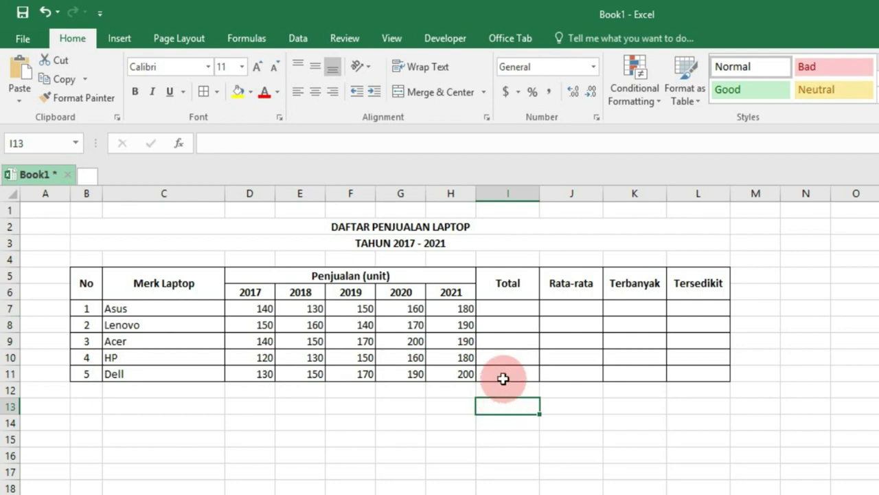
Step: Select the Total and Penjualan headers, brand names, 2017–2021 year headings and sales figures
{"action": "left_click", "coordinate": [505, 283]}
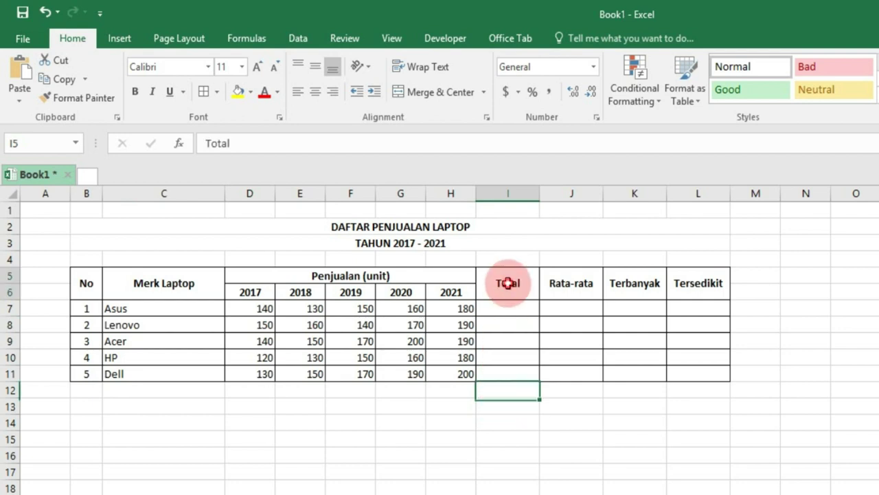
{"action": "left_click", "coordinate": [288, 279]}
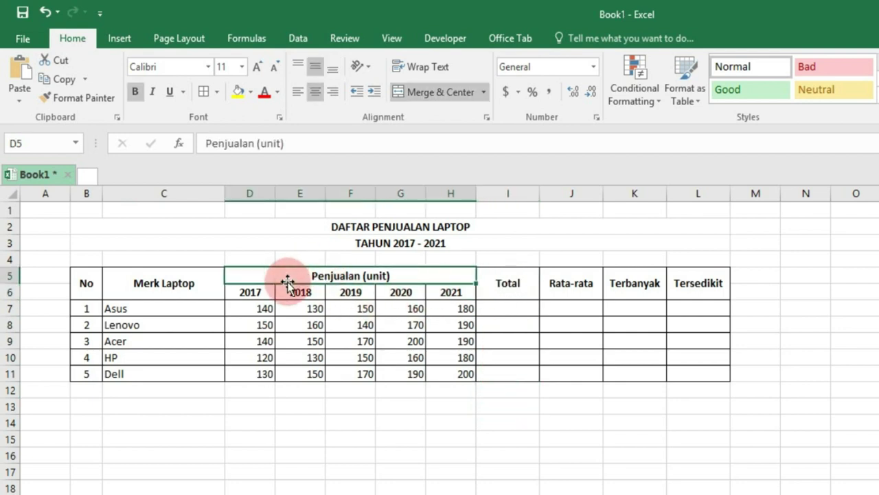
{"action": "mouse_move", "coordinate": [255, 291]}
{"action": "left_mouse_down"}
{"action": "mouse_move", "coordinate": [374, 293]}
{"action": "mouse_move", "coordinate": [471, 376]}
{"action": "left_mouse_up"}
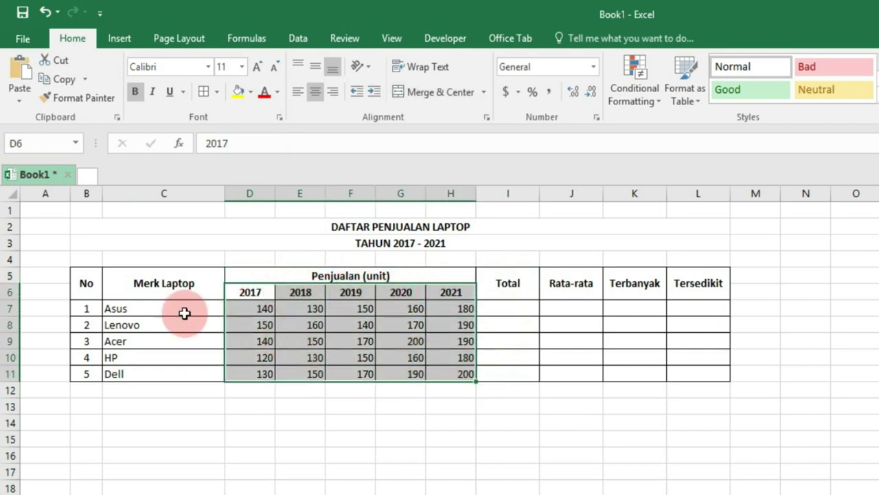
{"action": "left_click_drag", "start_coordinate": [185, 313], "coordinate": [199, 372]}
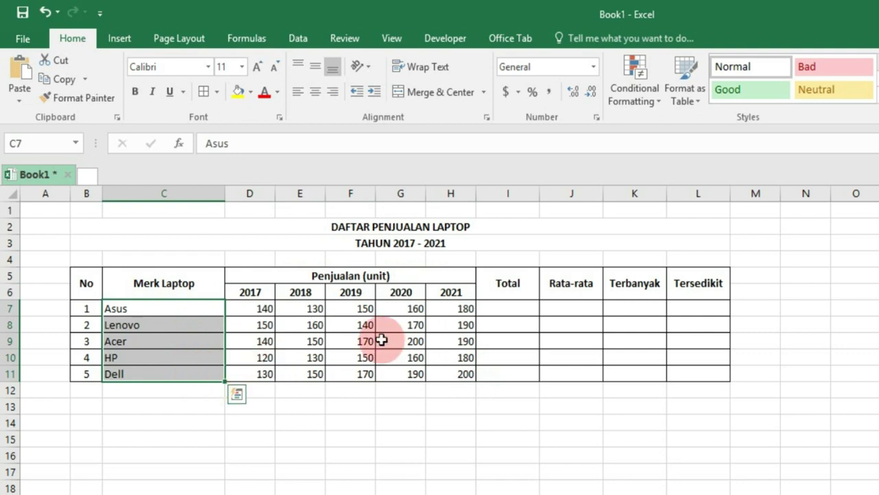
{"action": "left_click", "coordinate": [491, 287]}
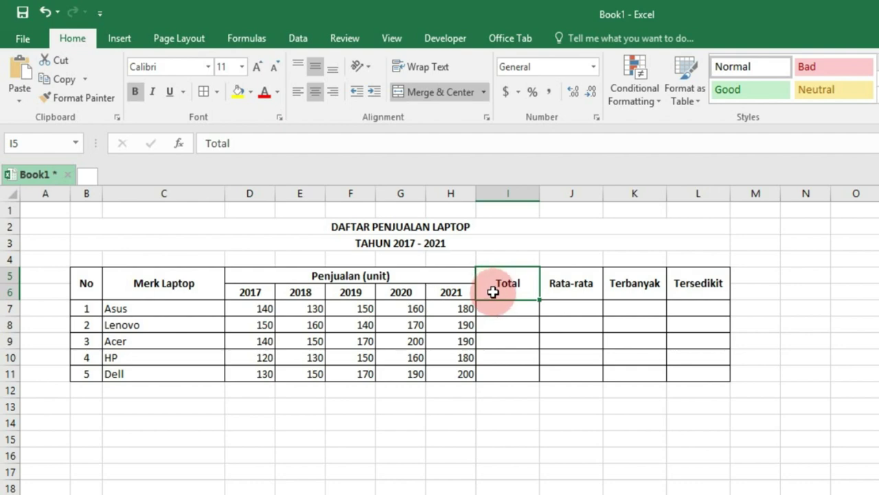
{"action": "left_click", "coordinate": [501, 307]}
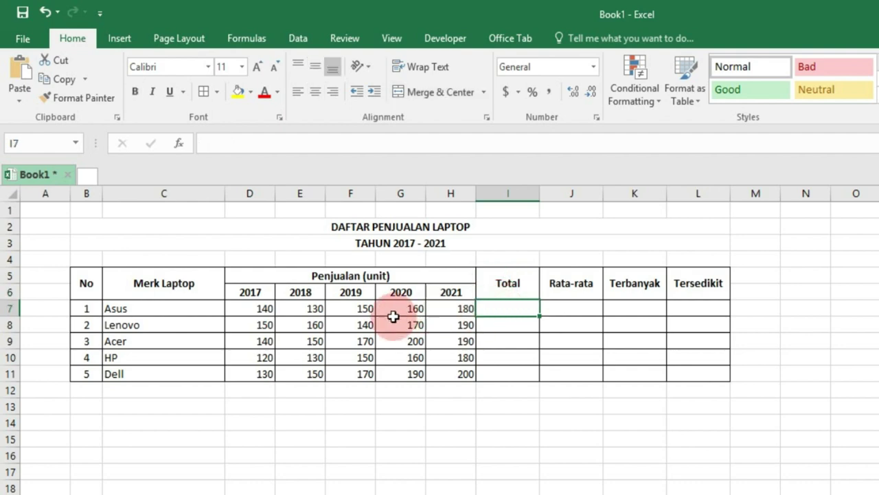
{"action": "left_click", "coordinate": [171, 309]}
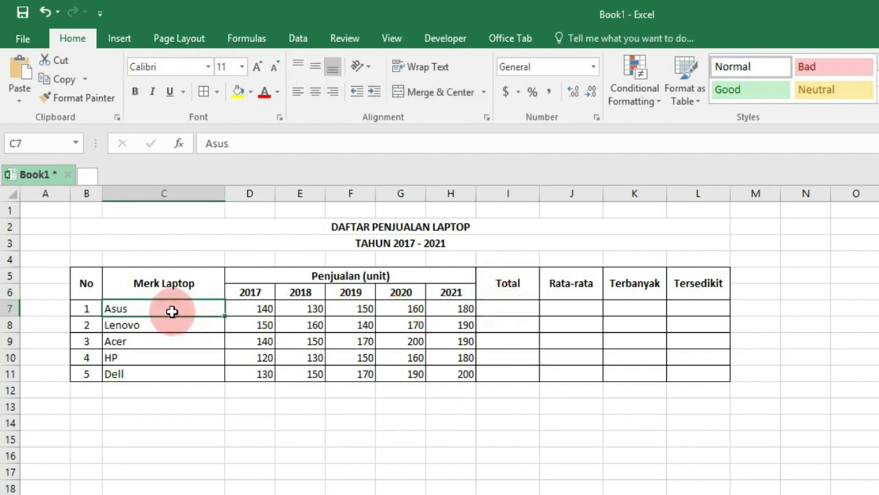
{"action": "left_click", "coordinate": [249, 288]}
{"action": "left_click_drag", "start_coordinate": [250, 287], "coordinate": [434, 295]}
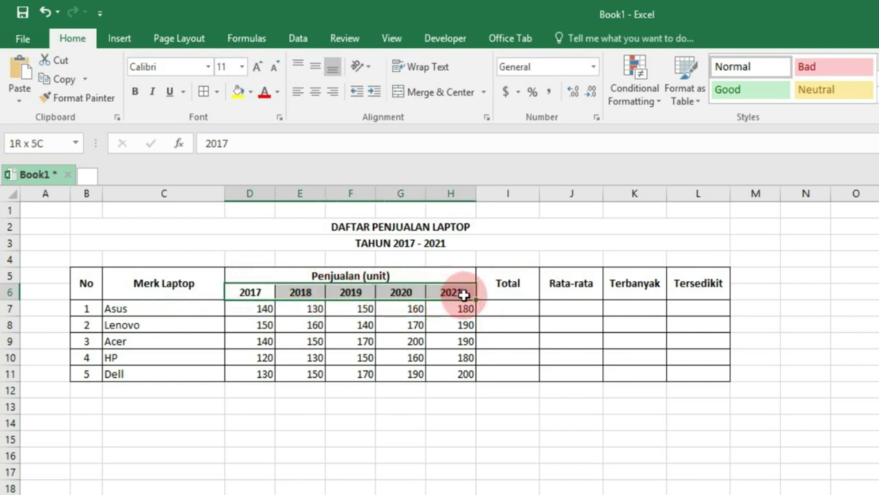
{"action": "left_click_drag", "start_coordinate": [465, 295], "coordinate": [469, 306]}
Step: Enter =SUM(D7:H7) in I7 so Asus's Total shows 760
{"action": "left_click", "coordinate": [496, 310]}
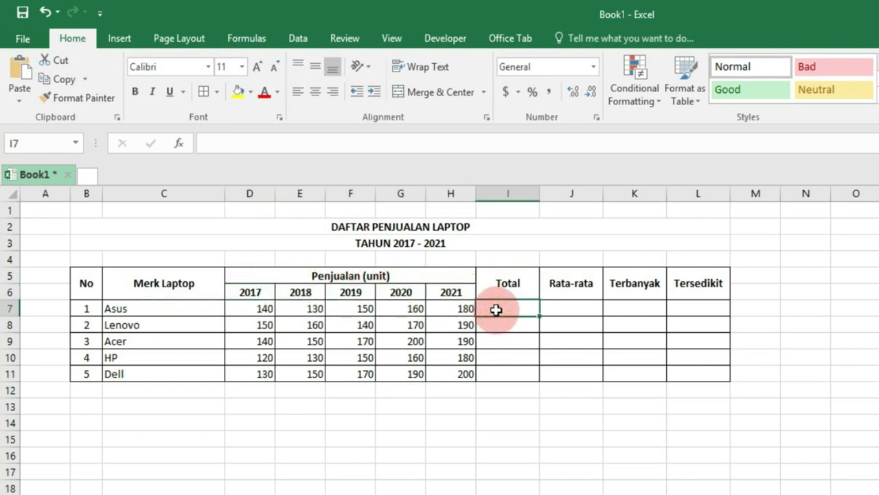
{"action": "type", "text": "=sum("}
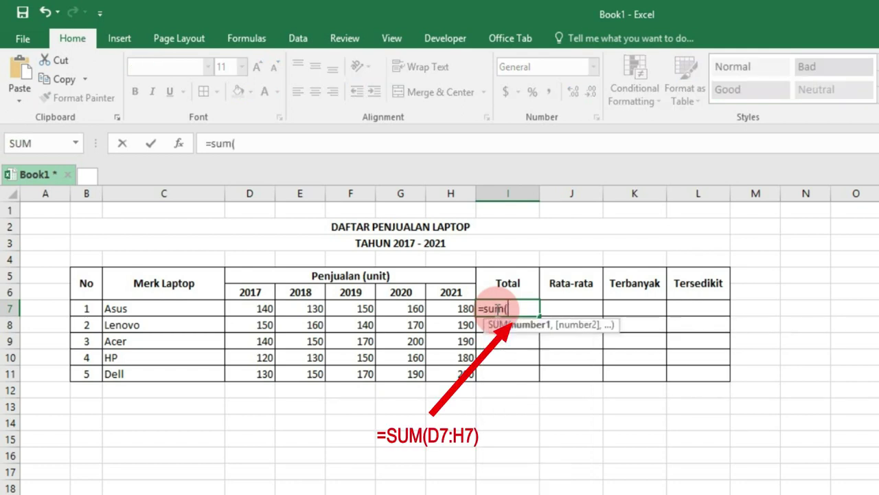
{"action": "left_click_drag", "start_coordinate": [265, 309], "coordinate": [447, 314]}
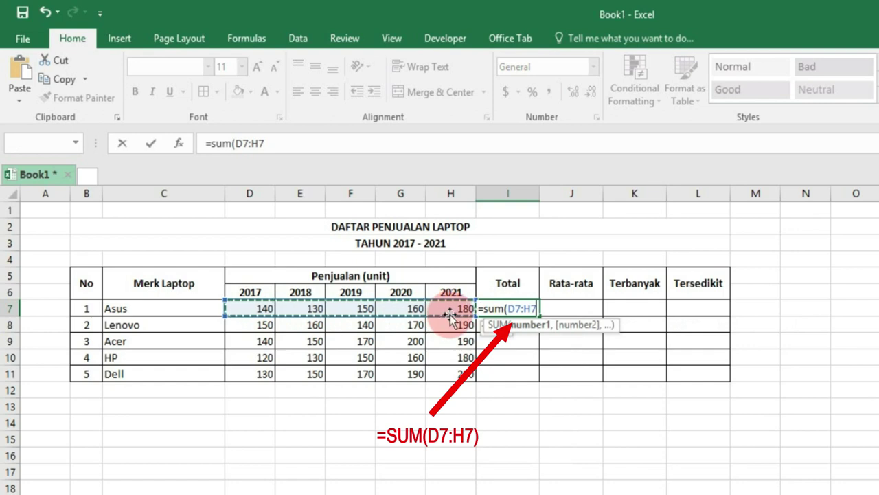
{"action": "type", "text": ")"}
{"action": "key", "text": "Return"}
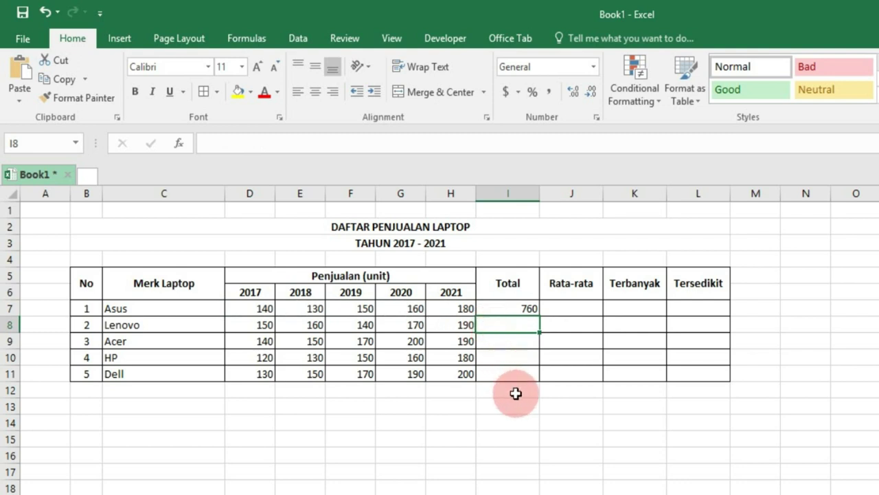
{"action": "left_click", "coordinate": [567, 288]}
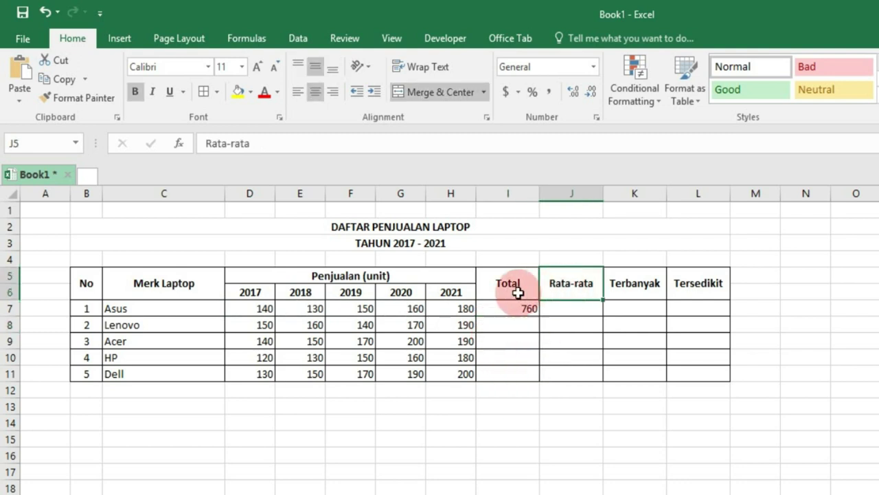
{"action": "left_click", "coordinate": [345, 276]}
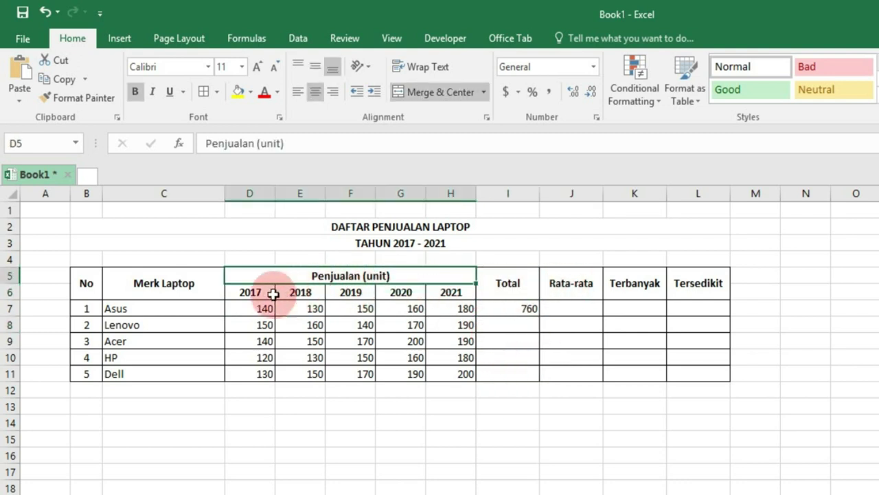
{"action": "left_click_drag", "start_coordinate": [261, 291], "coordinate": [446, 293]}
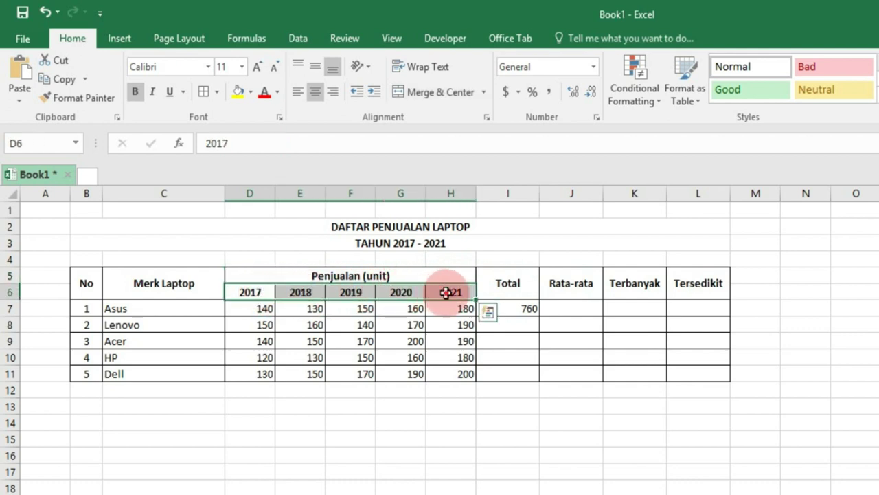
{"action": "left_click", "coordinate": [446, 293]}
{"action": "left_click", "coordinate": [160, 309]}
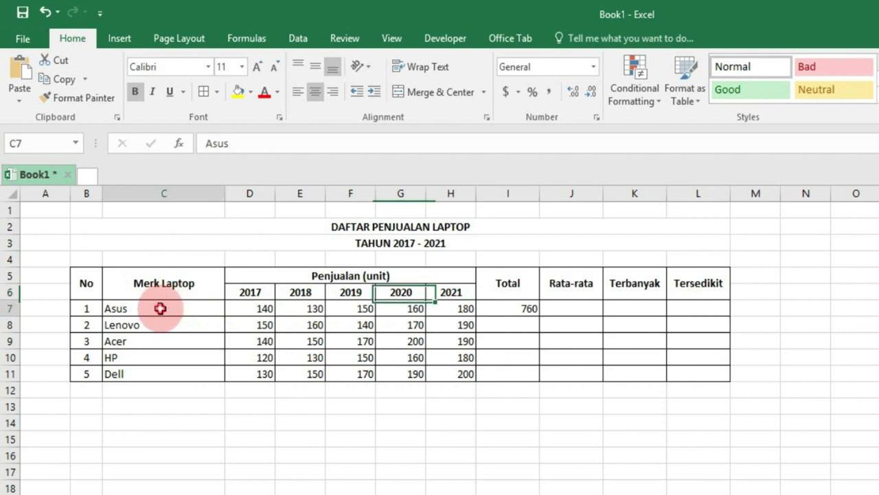
{"action": "left_click_drag", "start_coordinate": [160, 309], "coordinate": [159, 366]}
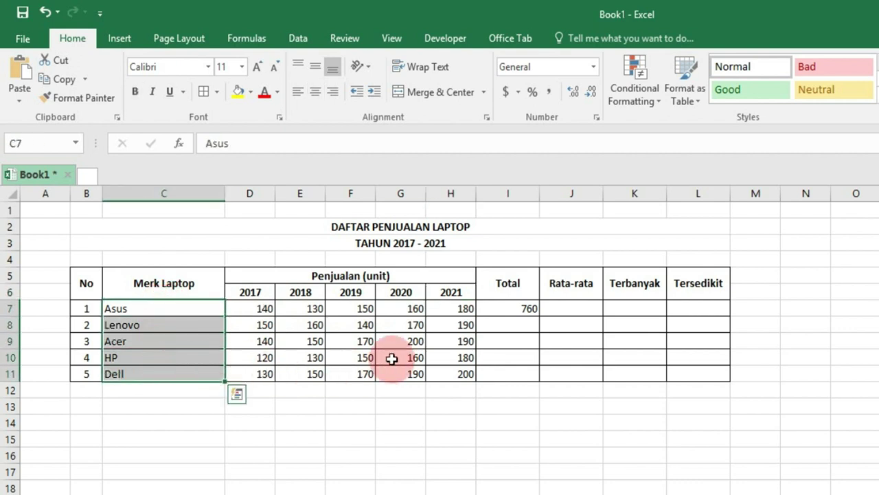
{"action": "left_click", "coordinate": [569, 292]}
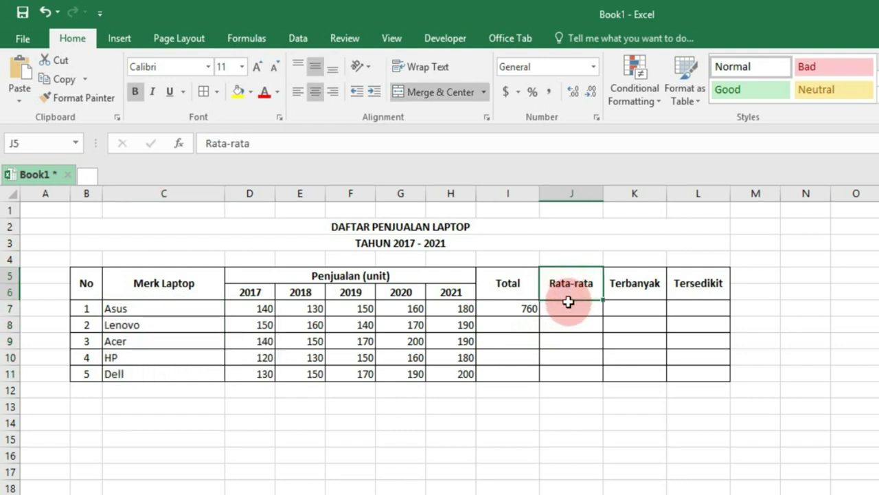
{"action": "left_click", "coordinate": [569, 307]}
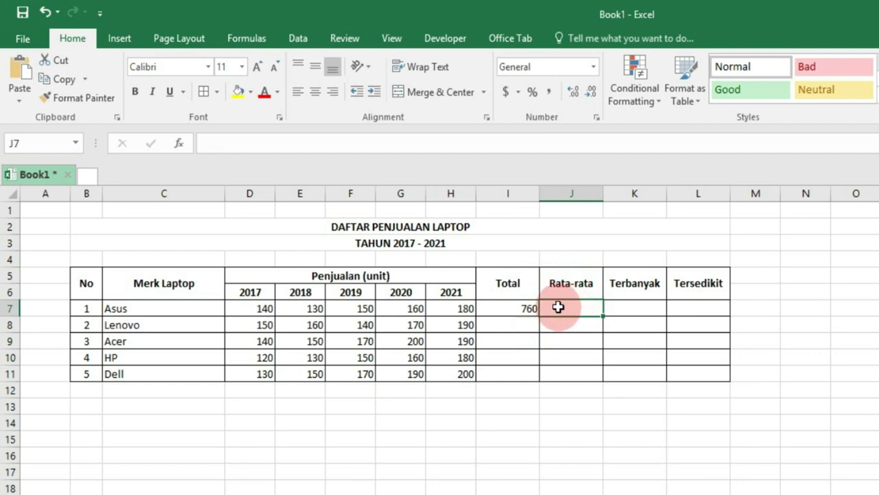
{"action": "left_click", "coordinate": [419, 277]}
{"action": "left_click", "coordinate": [206, 310]}
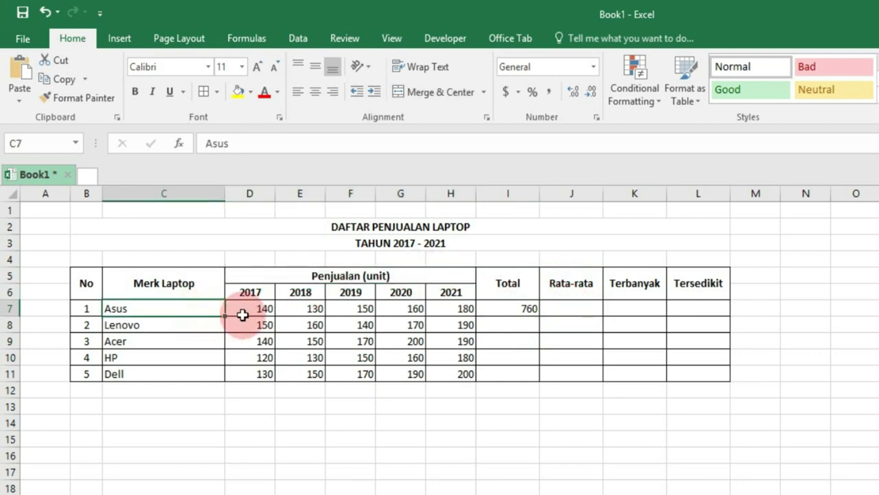
{"action": "mouse_move", "coordinate": [251, 293]}
{"action": "left_mouse_down"}
{"action": "mouse_move", "coordinate": [448, 295]}
{"action": "mouse_move", "coordinate": [449, 309]}
{"action": "left_mouse_up"}
Step: Enter =AVERAGE(D7:H7) in J7 so Asus's Rata-rata shows 152
{"action": "left_click", "coordinate": [559, 308]}
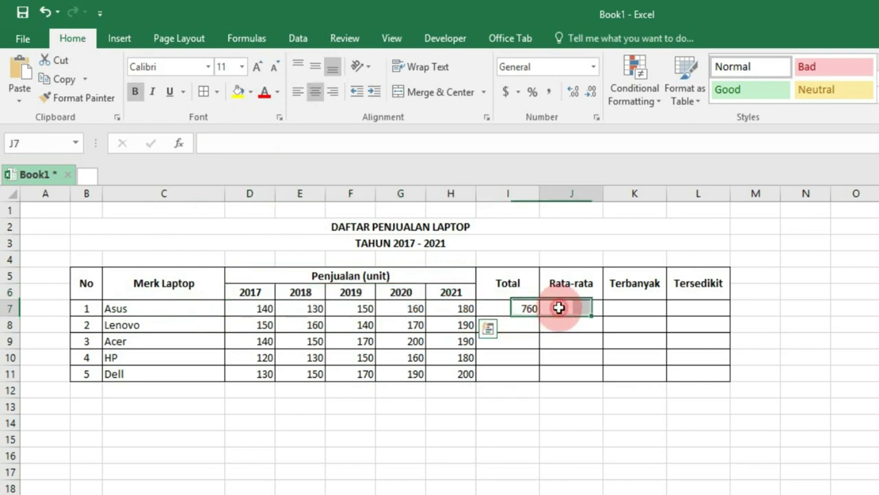
{"action": "double_click", "coordinate": [560, 308]}
{"action": "type", "text": "="}
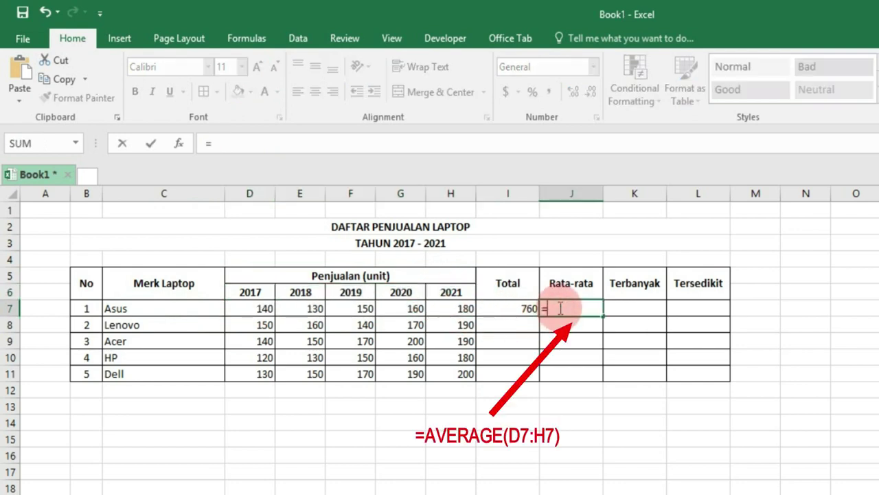
{"action": "type", "text": "average("}
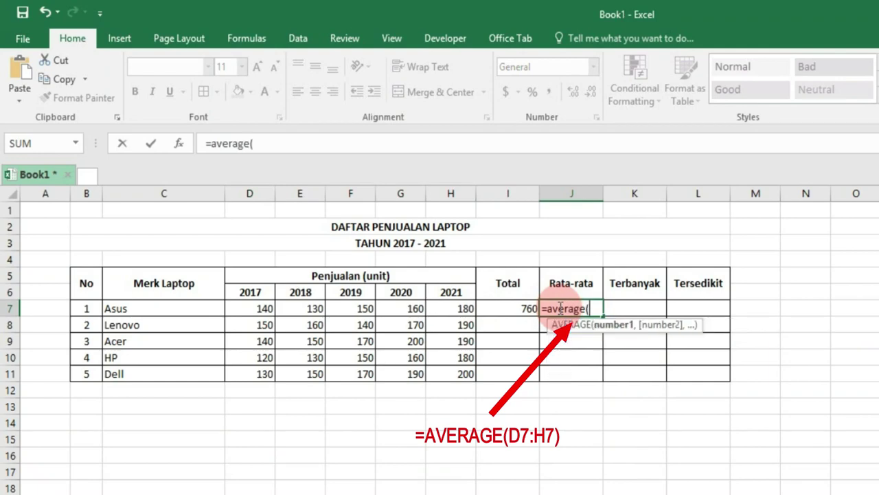
{"action": "left_click", "coordinate": [262, 309]}
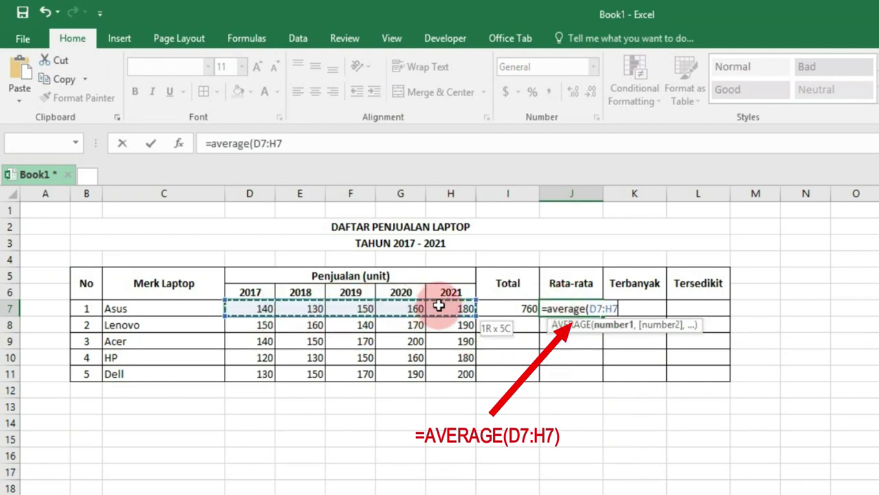
{"action": "left_click_drag", "start_coordinate": [291, 312], "coordinate": [439, 306]}
{"action": "type", "text": ")"}
{"action": "key", "text": "Return"}
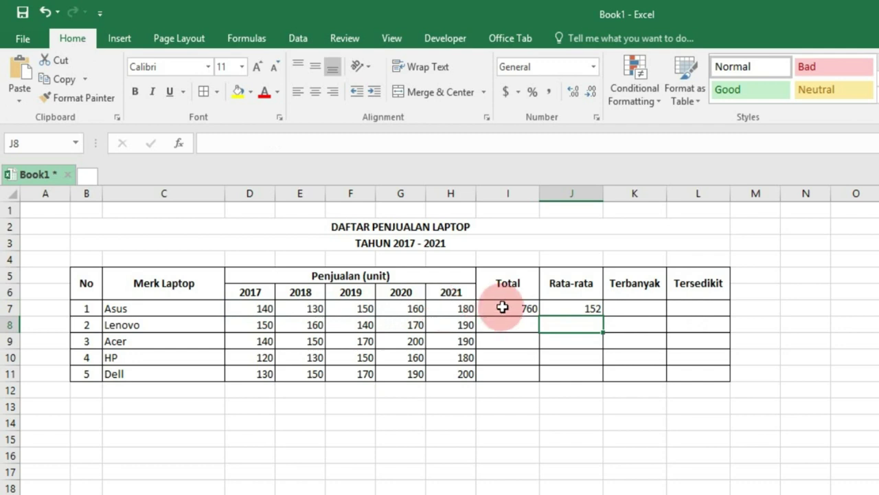
{"action": "left_click", "coordinate": [636, 282]}
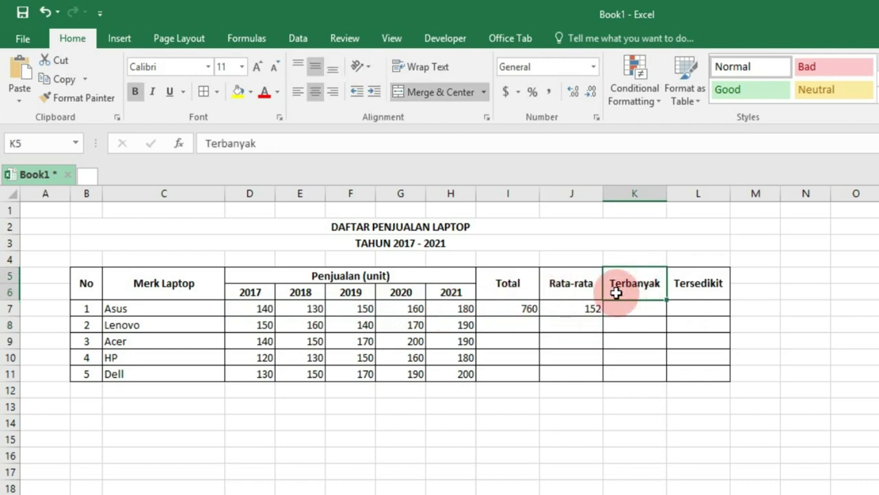
{"action": "left_click", "coordinate": [361, 275]}
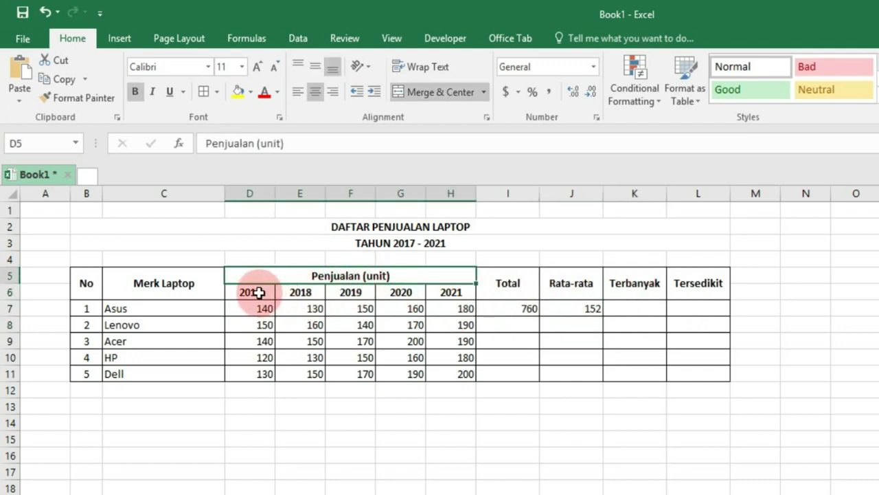
{"action": "mouse_move", "coordinate": [259, 293]}
{"action": "left_mouse_down"}
{"action": "mouse_move", "coordinate": [428, 294]}
{"action": "mouse_move", "coordinate": [447, 300]}
{"action": "mouse_move", "coordinate": [463, 354]}
{"action": "left_mouse_up"}
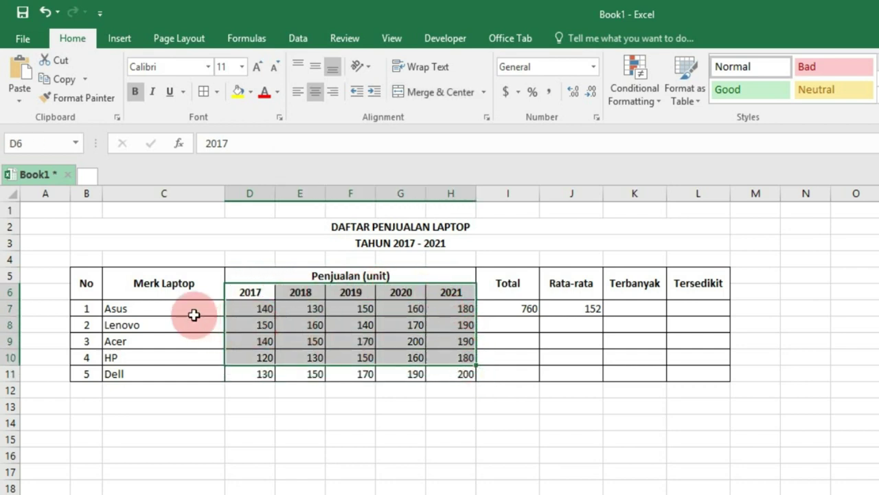
{"action": "mouse_move", "coordinate": [194, 314]}
{"action": "left_mouse_down"}
{"action": "mouse_move", "coordinate": [186, 323]}
{"action": "mouse_move", "coordinate": [196, 371]}
{"action": "left_mouse_up"}
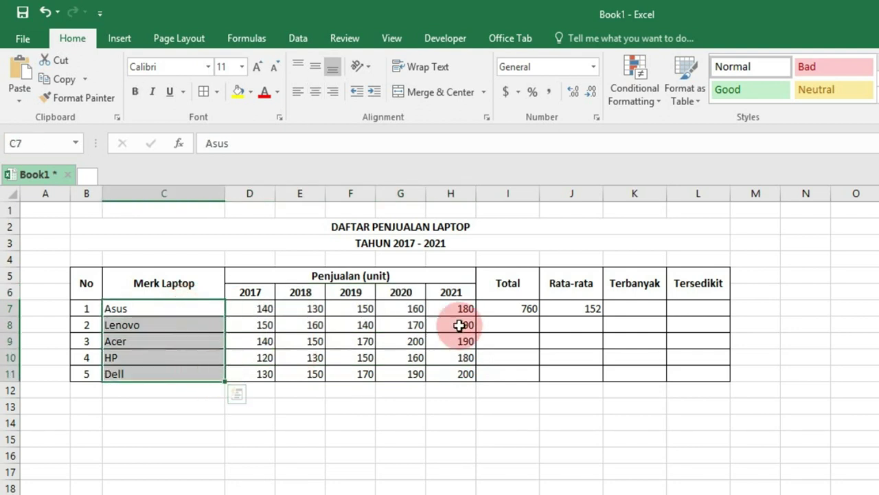
{"action": "left_click", "coordinate": [621, 283]}
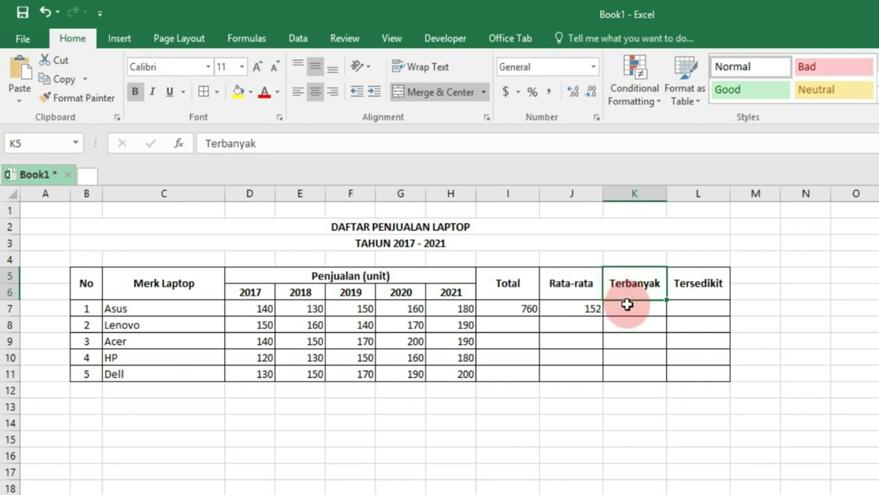
{"action": "left_click", "coordinate": [631, 309]}
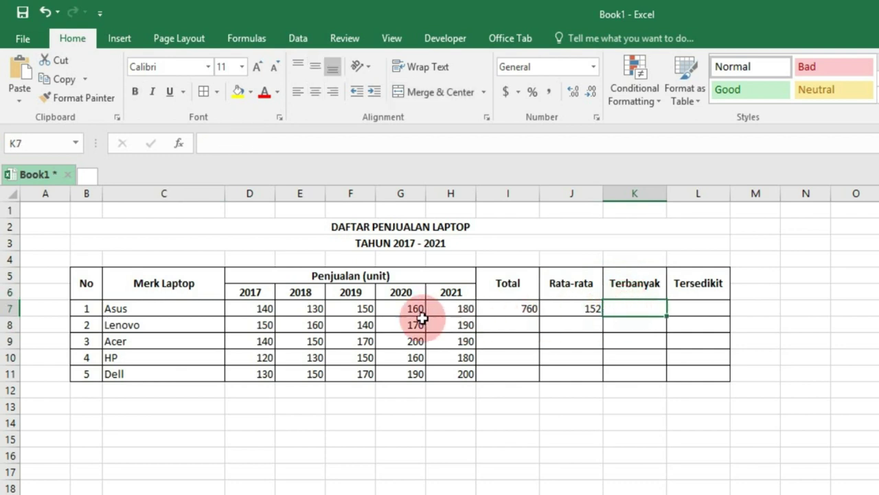
{"action": "left_click", "coordinate": [349, 277]}
{"action": "left_click", "coordinate": [163, 309]}
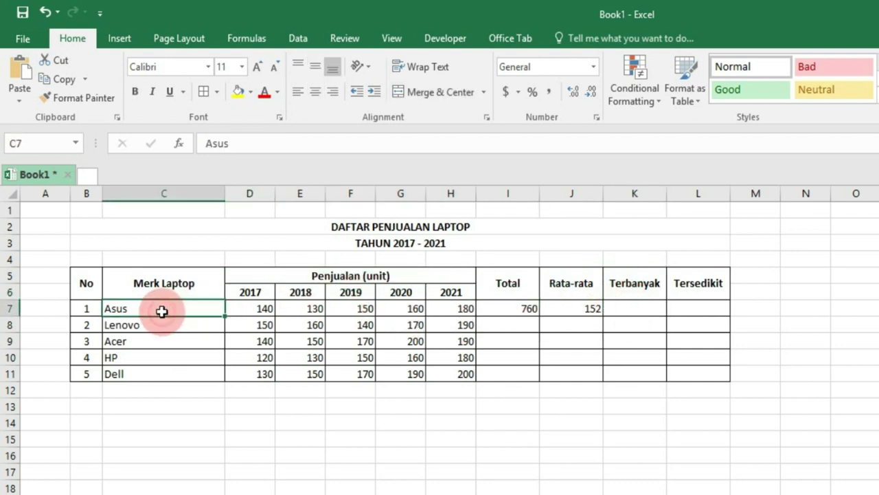
{"action": "mouse_move", "coordinate": [251, 296]}
{"action": "left_mouse_down"}
{"action": "mouse_move", "coordinate": [437, 288]}
{"action": "mouse_move", "coordinate": [460, 306]}
{"action": "left_mouse_up"}
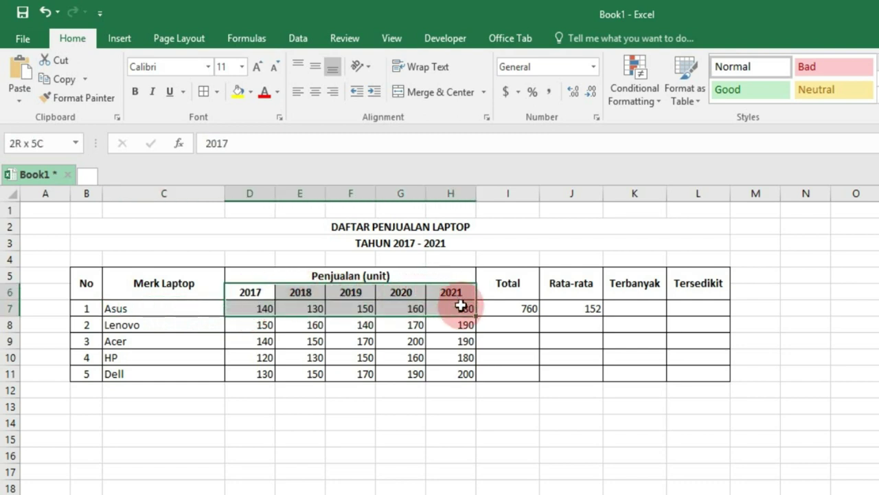
Step: Enter =MAX(D7:H7) in K7 so Asus's Terbanyak shows 180
{"action": "left_click", "coordinate": [623, 307]}
{"action": "type", "text": "=m"}
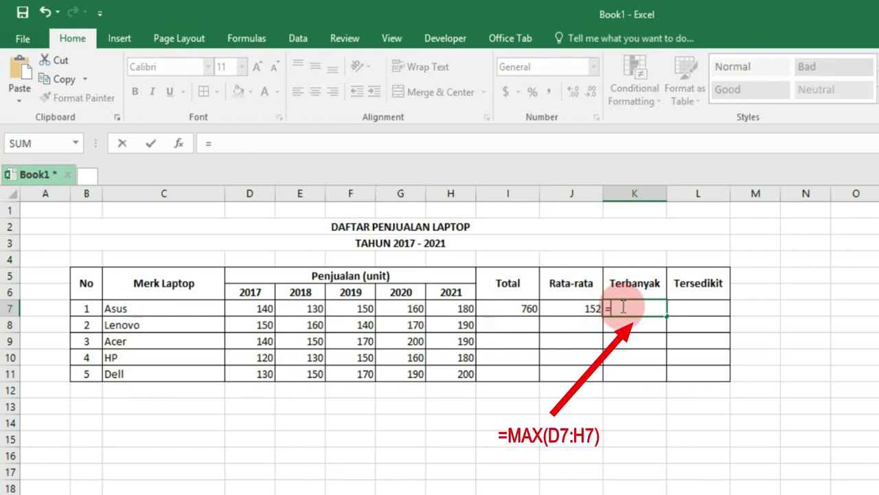
{"action": "type", "text": "ax("}
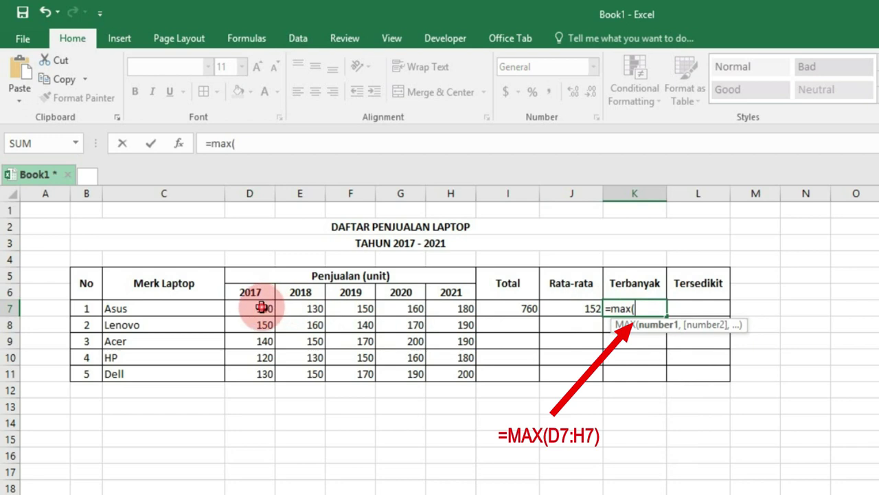
{"action": "left_click_drag", "start_coordinate": [262, 308], "coordinate": [439, 307]}
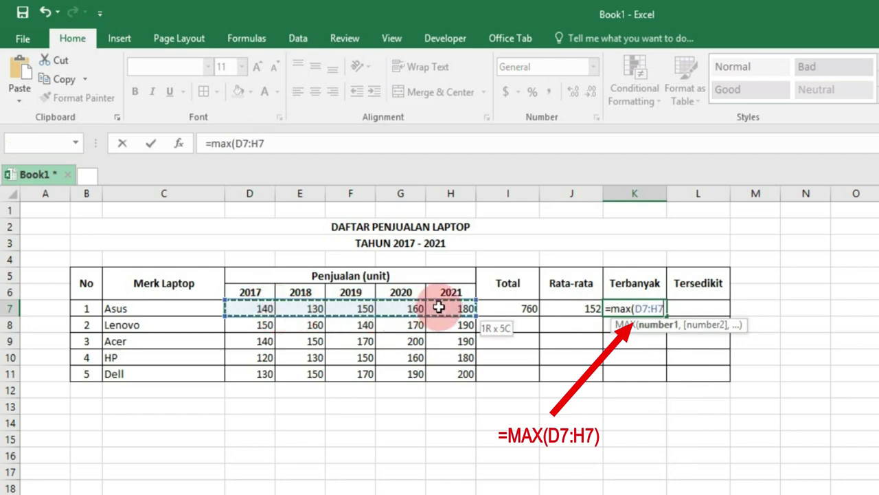
{"action": "key", "text": "Return"}
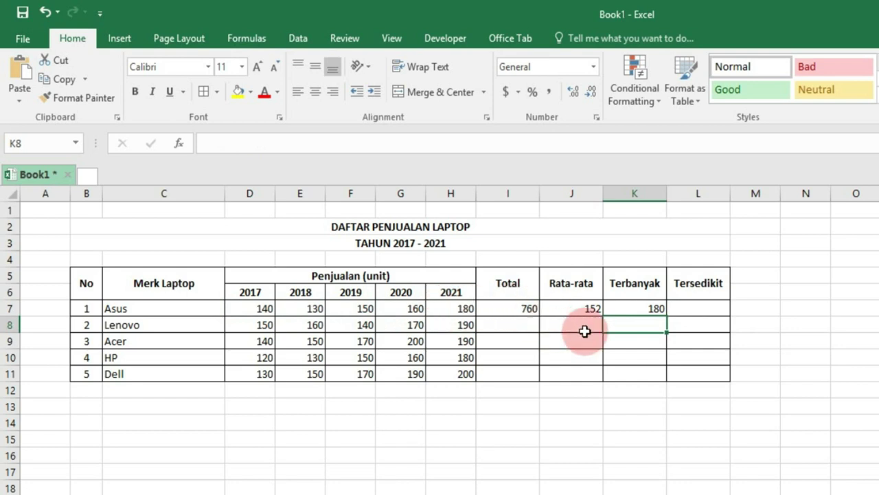
{"action": "left_click", "coordinate": [691, 284]}
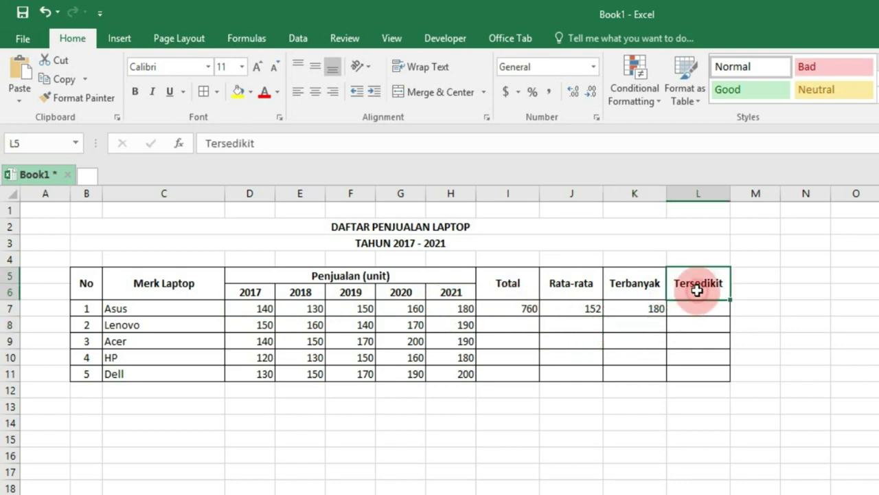
{"action": "left_click", "coordinate": [364, 274]}
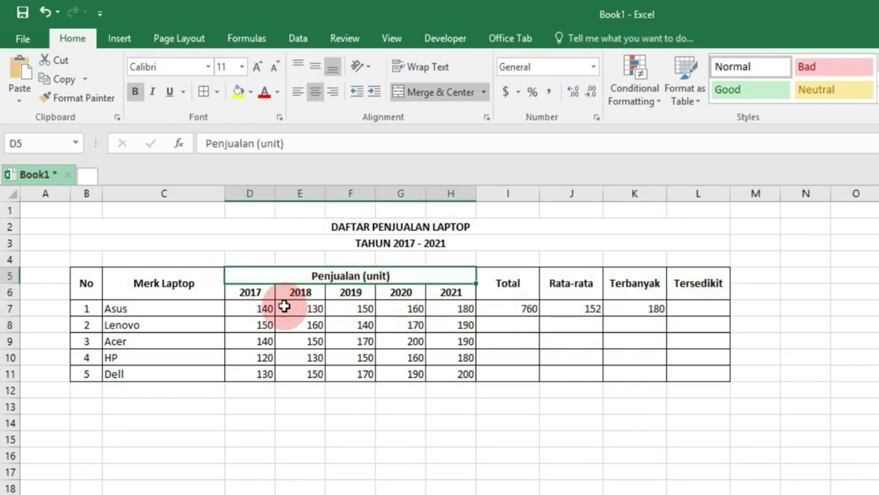
{"action": "left_click_drag", "start_coordinate": [239, 295], "coordinate": [300, 294]}
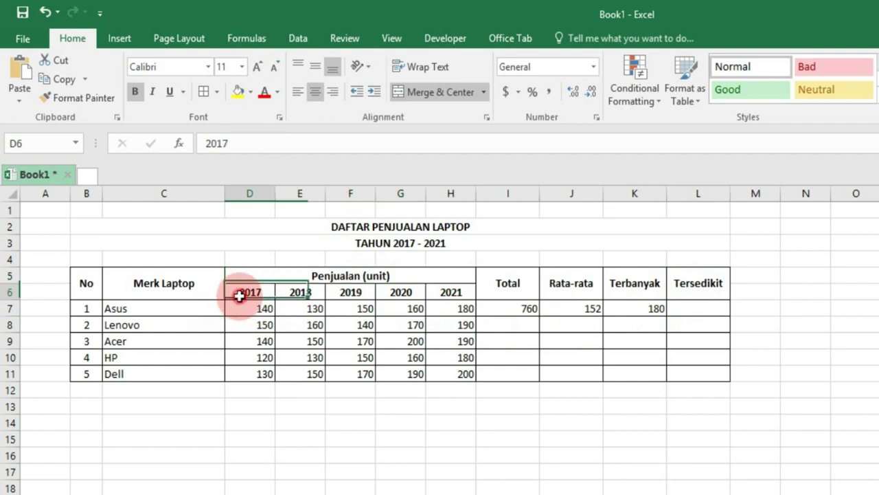
{"action": "left_click_drag", "start_coordinate": [245, 296], "coordinate": [457, 295]}
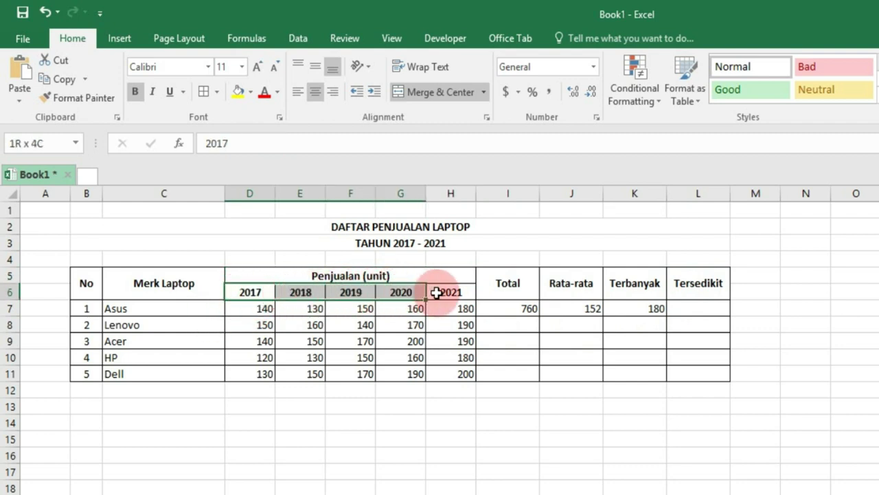
{"action": "left_click_drag", "start_coordinate": [457, 296], "coordinate": [471, 369]}
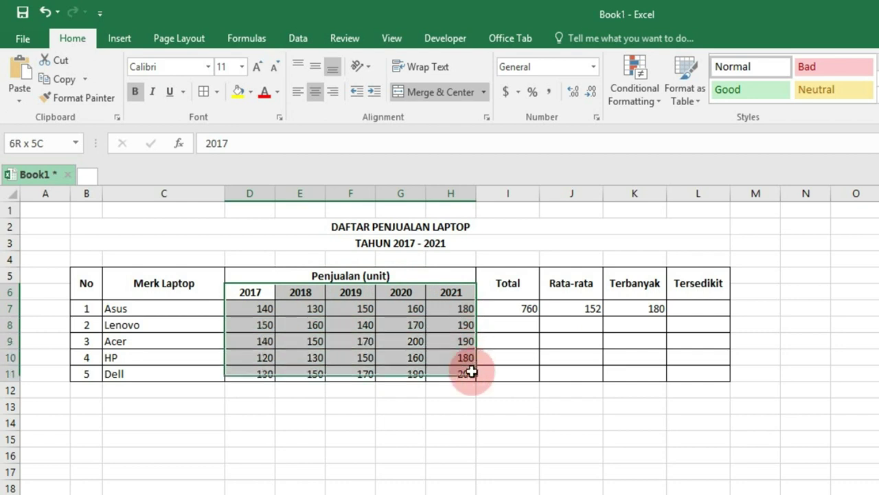
{"action": "left_click", "coordinate": [211, 310]}
{"action": "left_click_drag", "start_coordinate": [210, 310], "coordinate": [210, 374]}
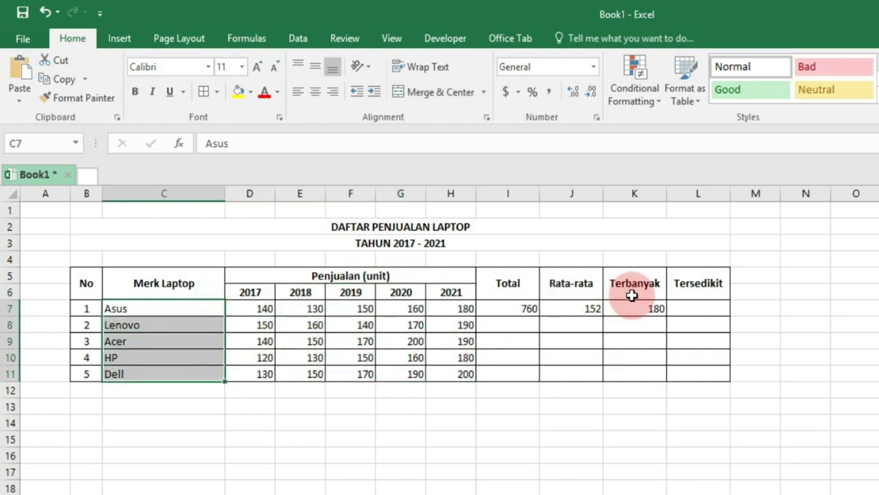
{"action": "left_click", "coordinate": [689, 288]}
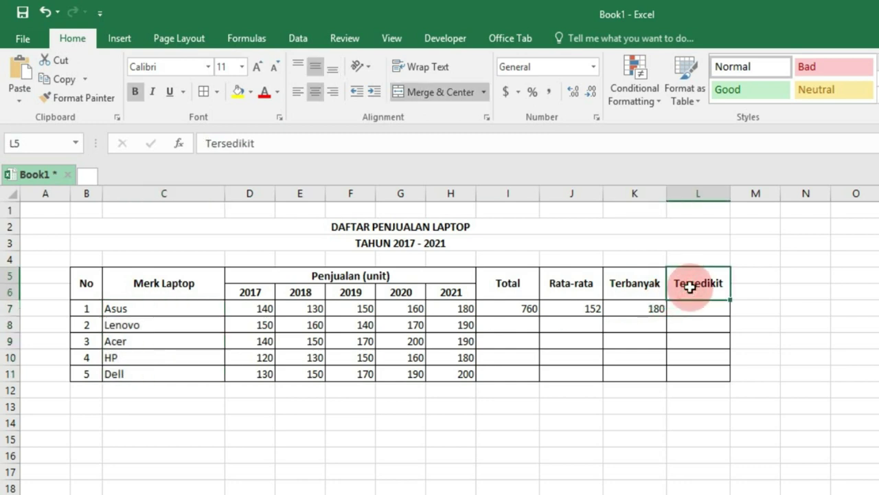
{"action": "left_click", "coordinate": [696, 306]}
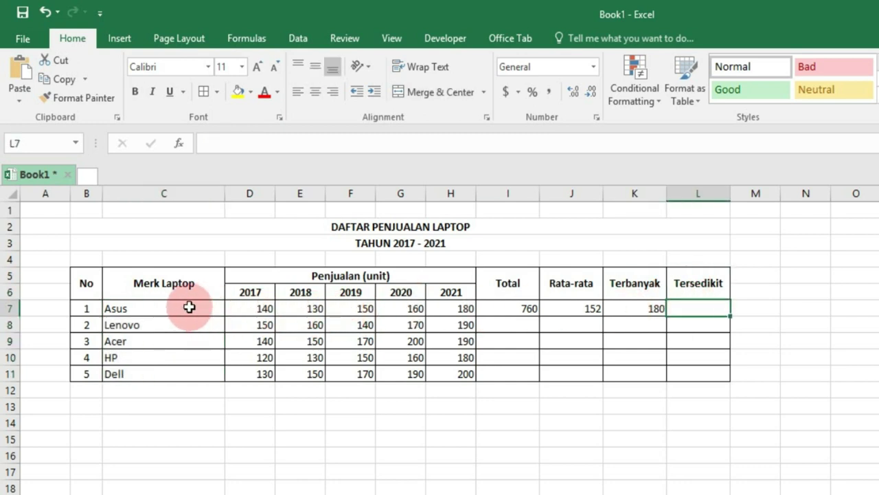
{"action": "left_click", "coordinate": [160, 314]}
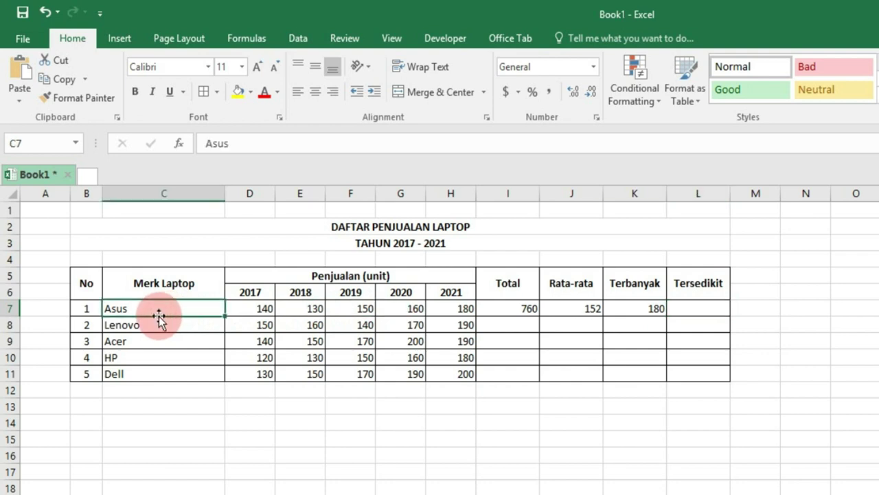
{"action": "left_click", "coordinate": [241, 293]}
{"action": "left_click_drag", "start_coordinate": [275, 298], "coordinate": [468, 307]}
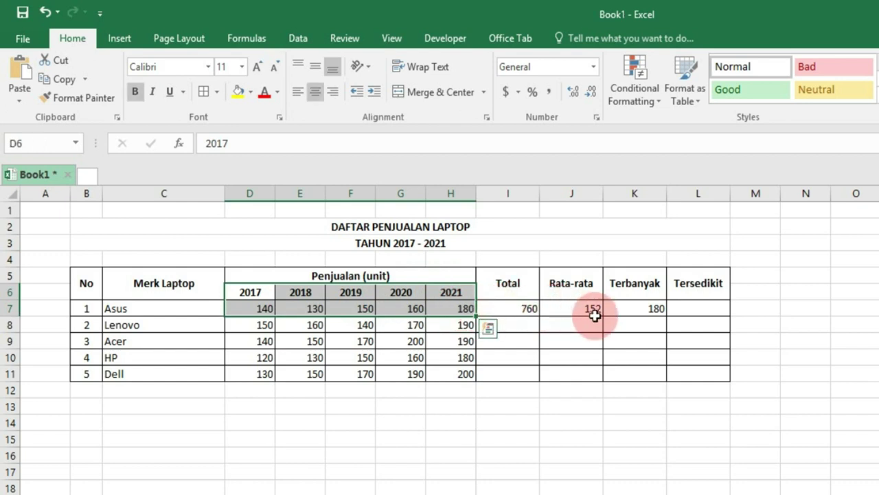
Step: Enter =MIN(D7:H7) in L7 so Asus's Tersedikit shows 130
{"action": "left_click", "coordinate": [684, 312]}
{"action": "type", "text": "="}
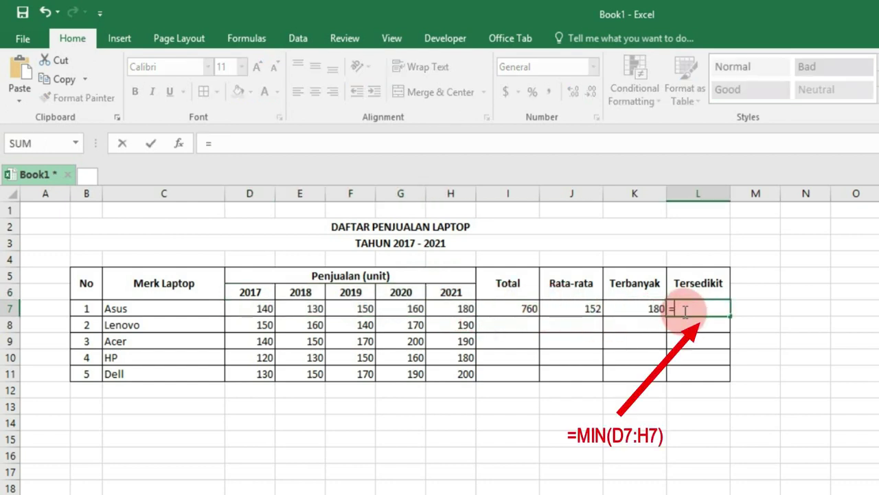
{"action": "type", "text": "min("}
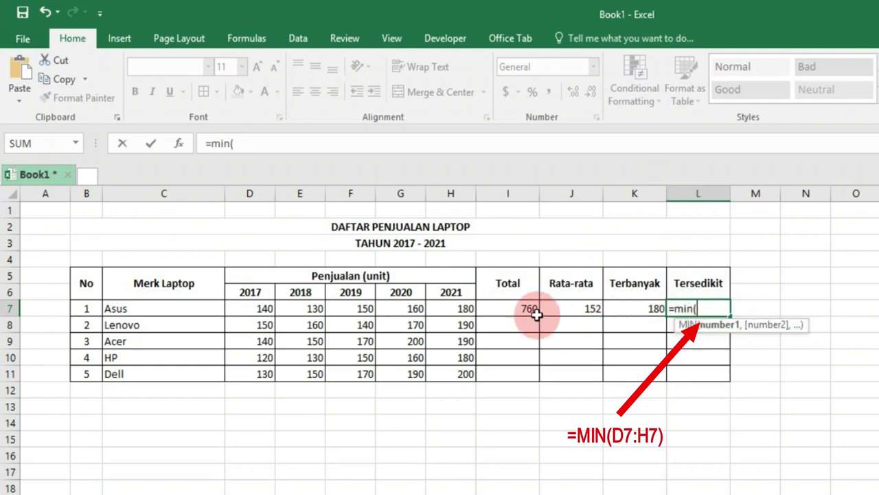
{"action": "left_click", "coordinate": [267, 308]}
{"action": "left_click_drag", "start_coordinate": [267, 308], "coordinate": [445, 310]}
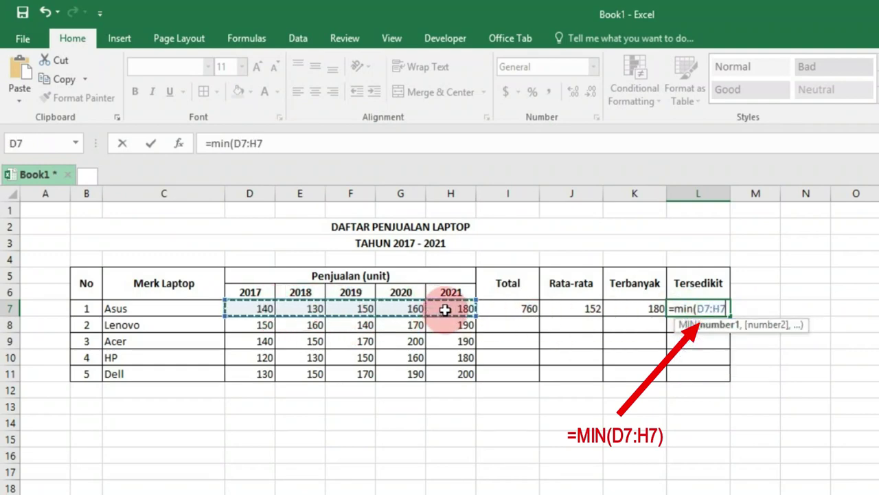
{"action": "type", "text": ")"}
{"action": "key", "text": "Return"}
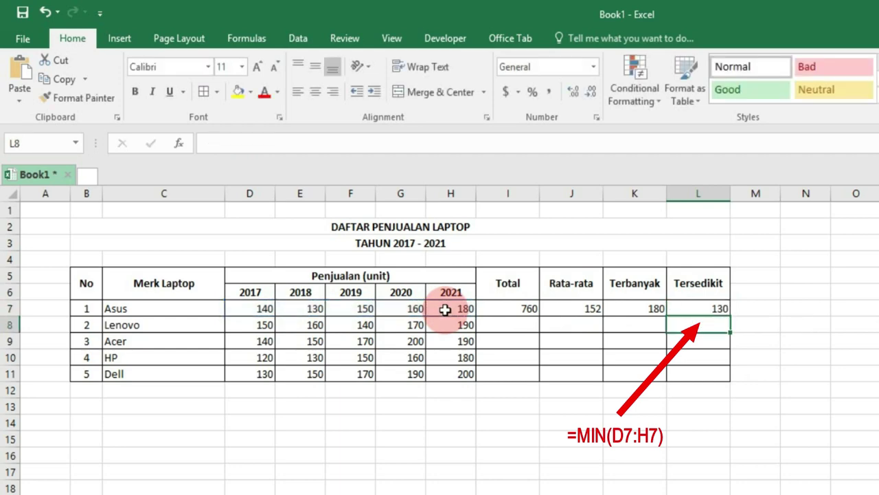
{"action": "left_click", "coordinate": [493, 279]}
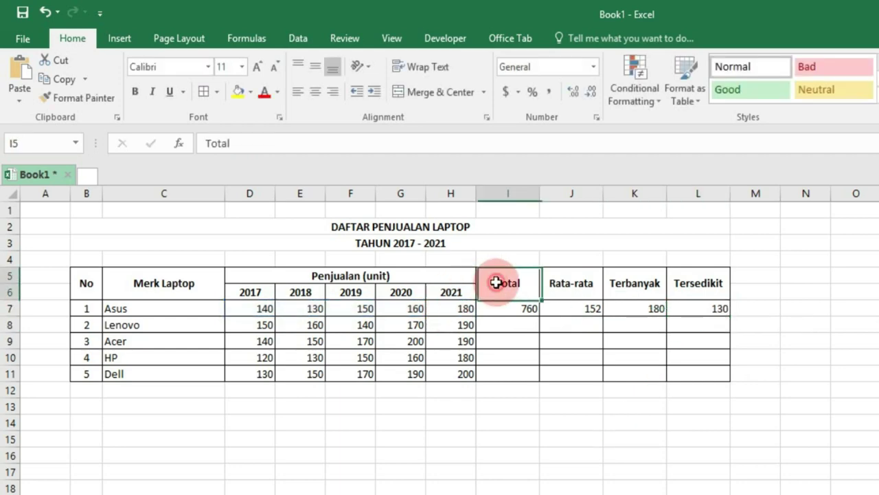
{"action": "left_click", "coordinate": [577, 278]}
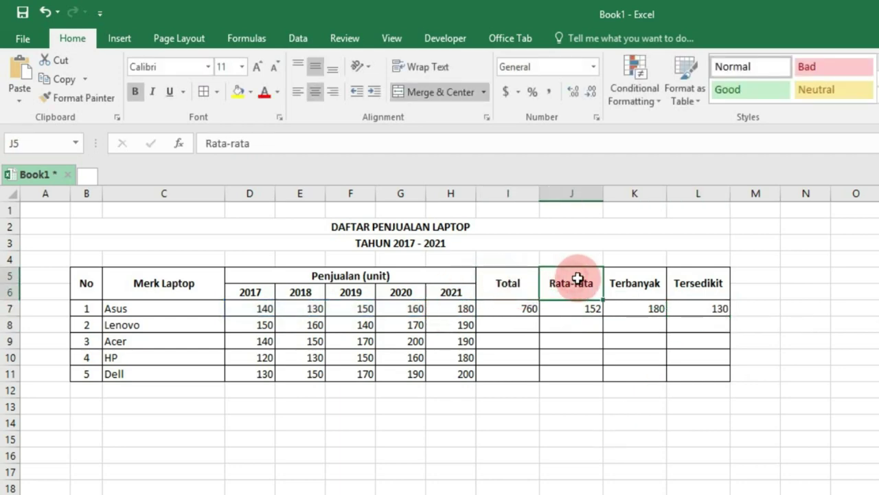
{"action": "left_click", "coordinate": [633, 287]}
{"action": "left_click", "coordinate": [687, 294]}
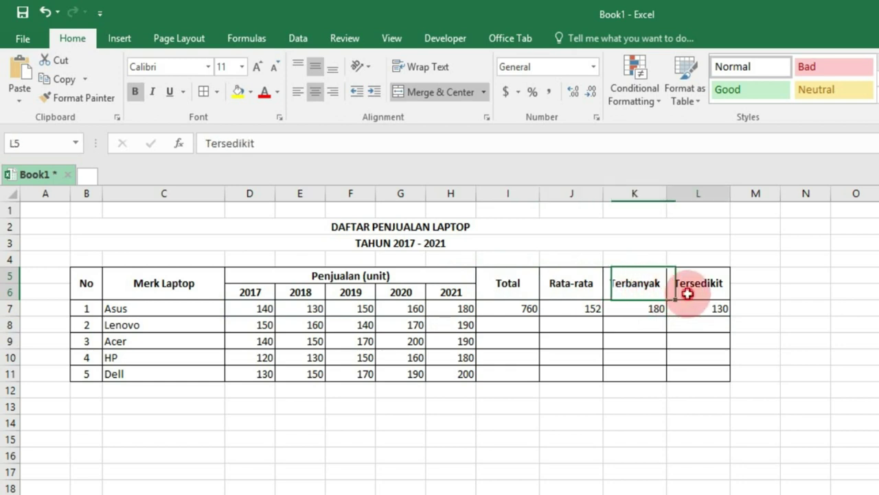
{"action": "left_click", "coordinate": [163, 328]}
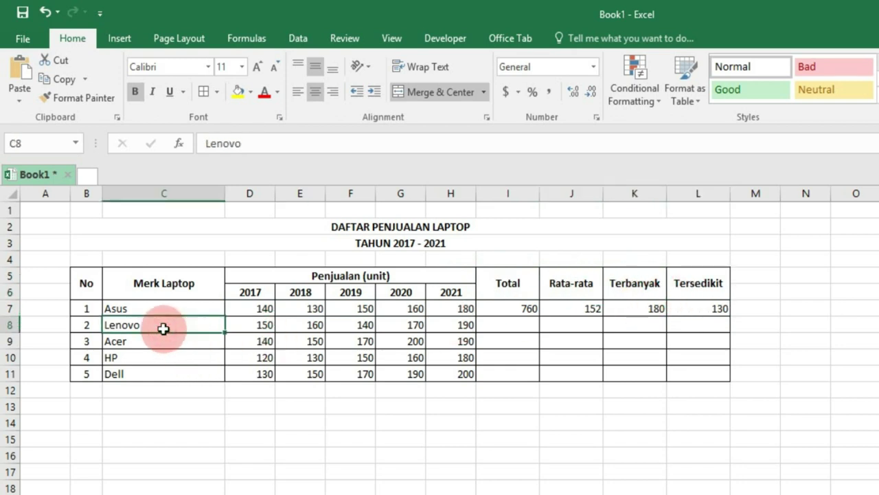
{"action": "left_click_drag", "start_coordinate": [163, 328], "coordinate": [166, 374]}
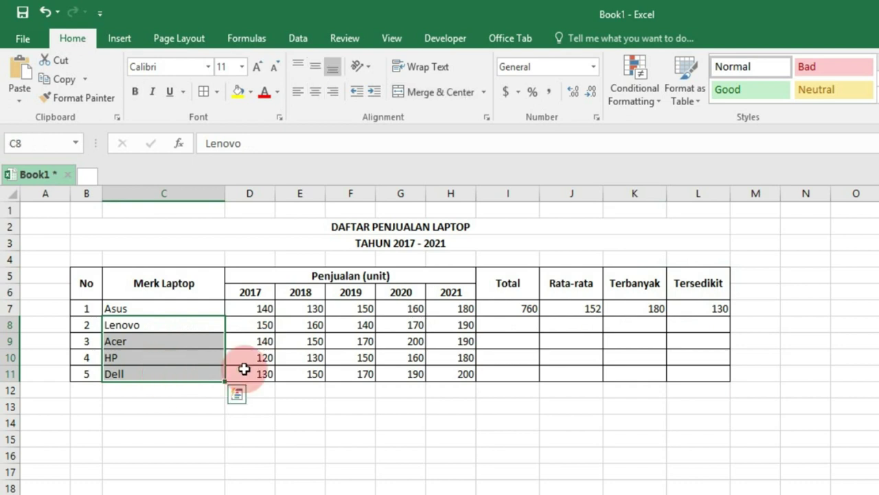
{"action": "left_click_drag", "start_coordinate": [520, 309], "coordinate": [692, 307]}
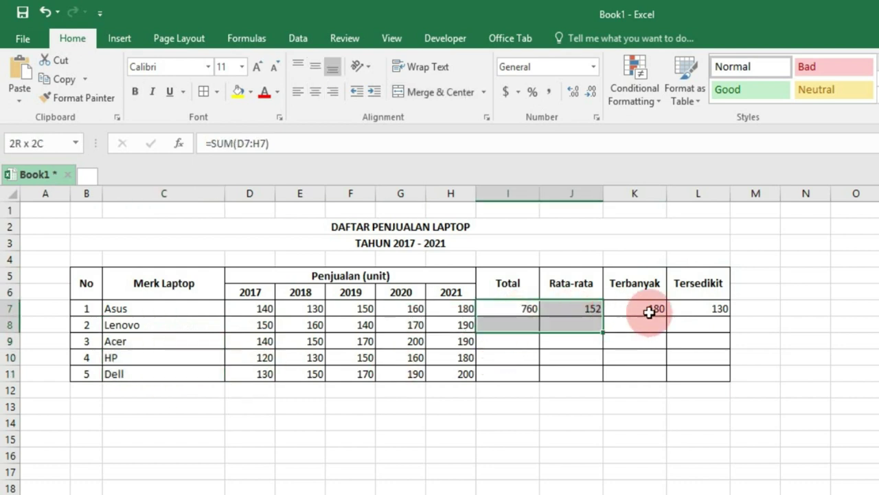
{"action": "left_click_drag", "start_coordinate": [512, 321], "coordinate": [683, 371]}
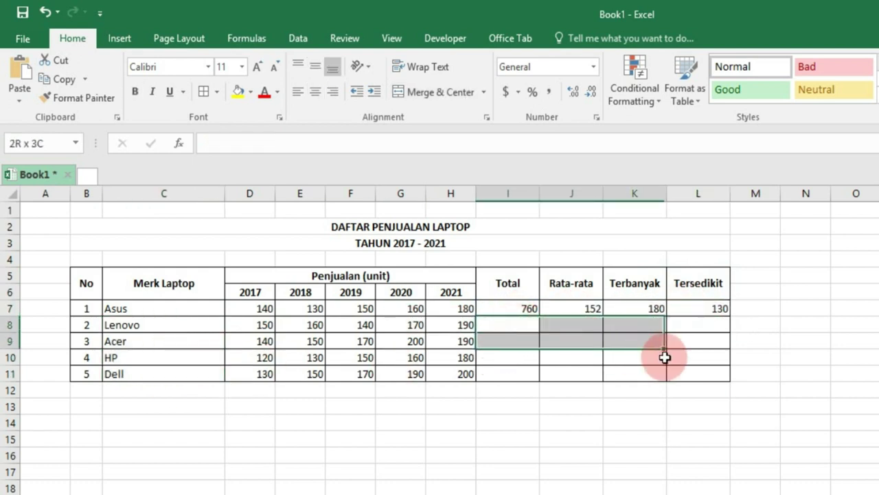
{"action": "left_click", "coordinate": [641, 406]}
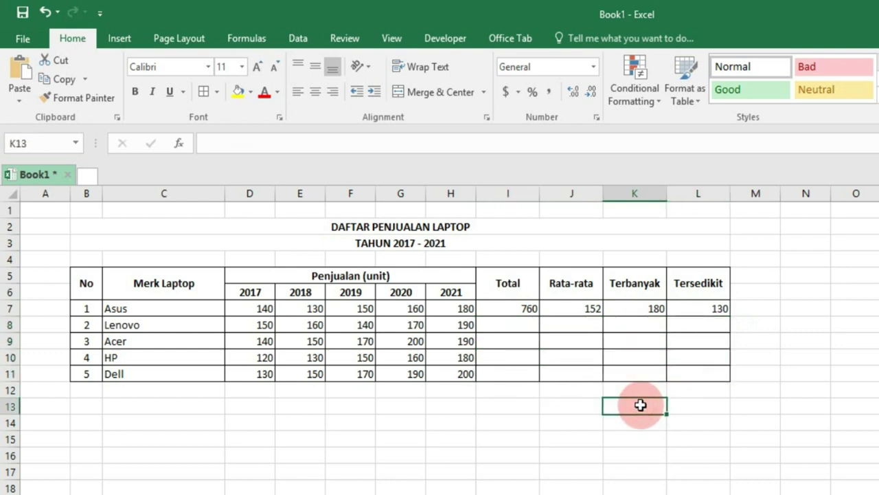
{"action": "left_click", "coordinate": [490, 311]}
{"action": "left_click_drag", "start_coordinate": [490, 312], "coordinate": [686, 308]}
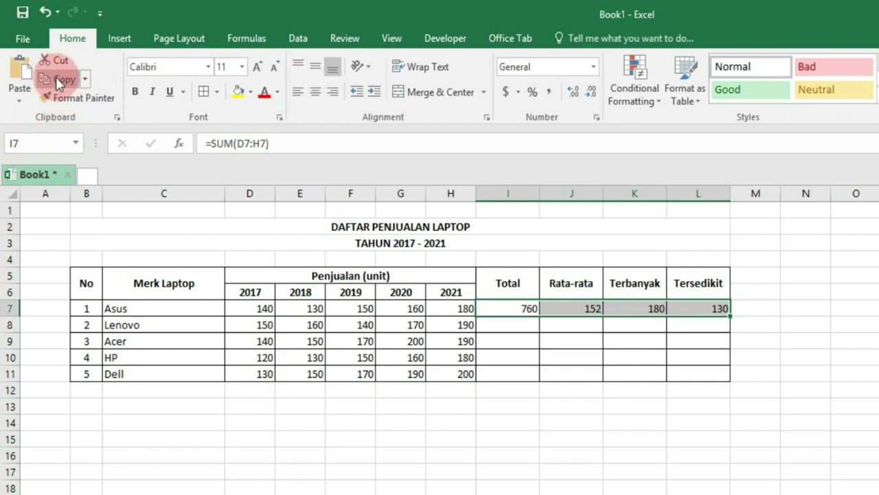
Step: Copy Asus's four formulas I7:L7 and paste them into I8:L11 for Lenovo through Dell
{"action": "left_click", "coordinate": [58, 81]}
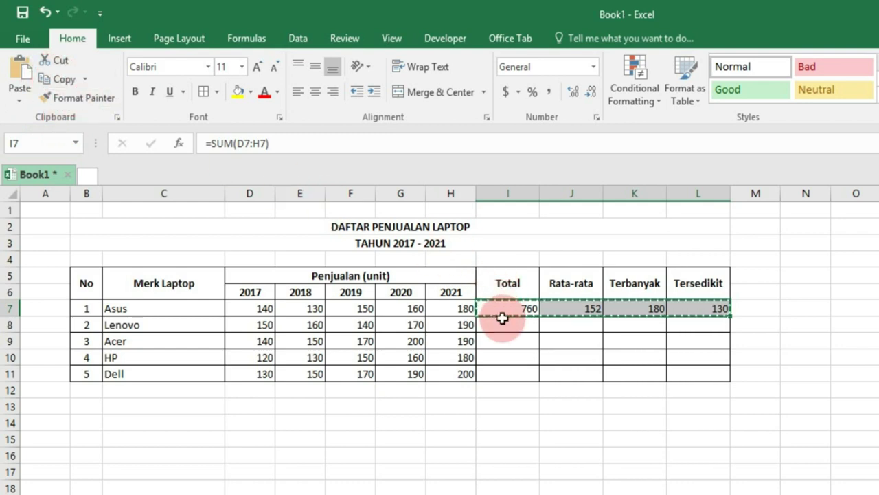
{"action": "left_click_drag", "start_coordinate": [502, 321], "coordinate": [678, 372]}
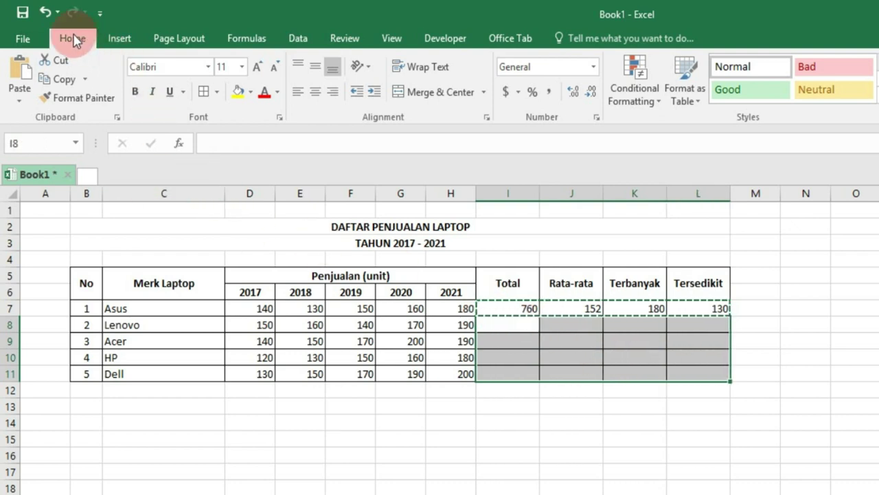
{"action": "left_click", "coordinate": [18, 69]}
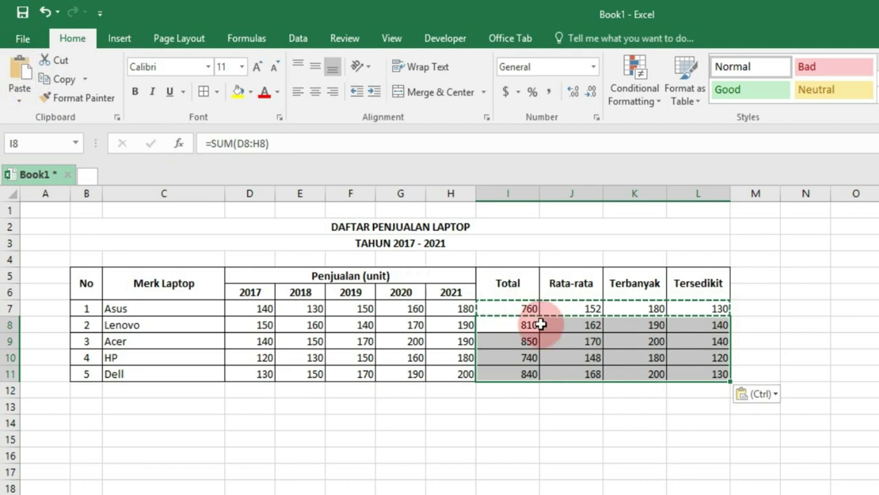
{"action": "left_click", "coordinate": [572, 408]}
{"action": "key", "text": "Escape"}
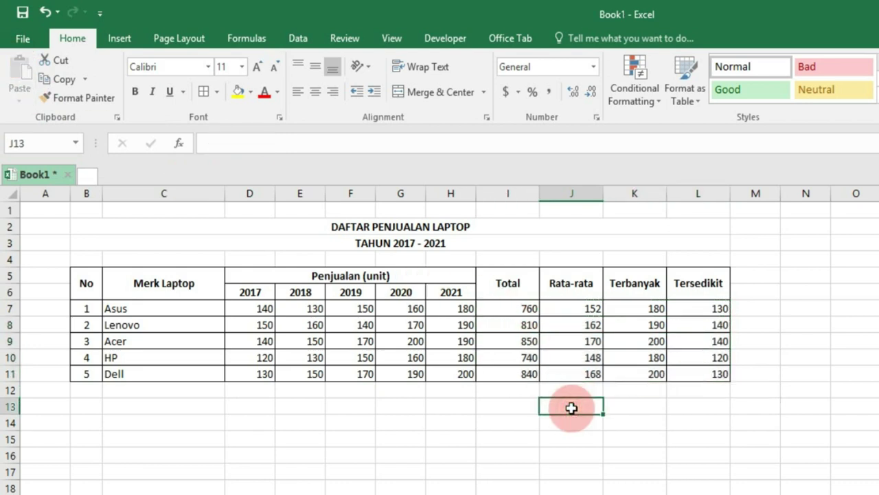
Step: Undo the paste into I8:L11 and reselect Asus's four formulas in I7:L7
{"action": "key", "text": "ctrl+z"}
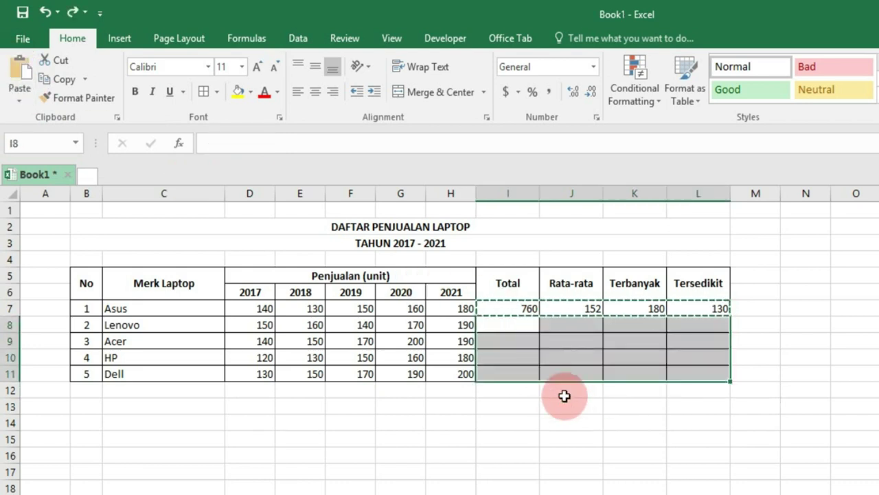
{"action": "left_click", "coordinate": [526, 404]}
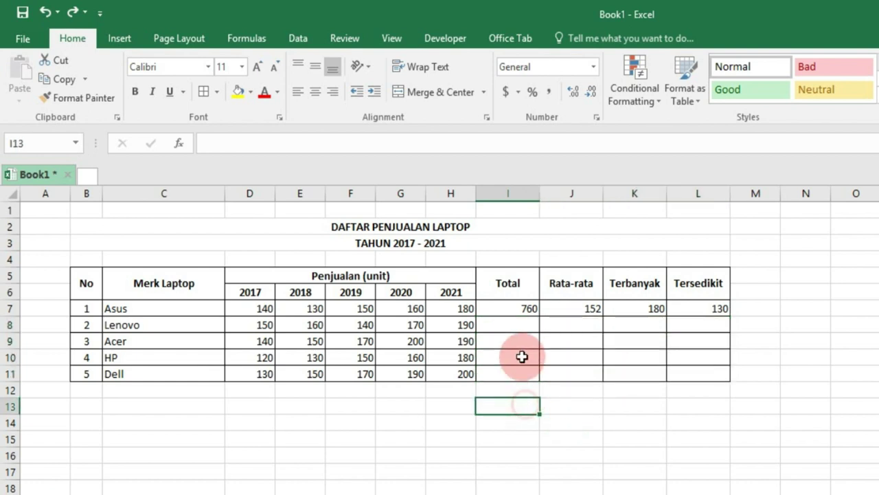
{"action": "left_click", "coordinate": [515, 308]}
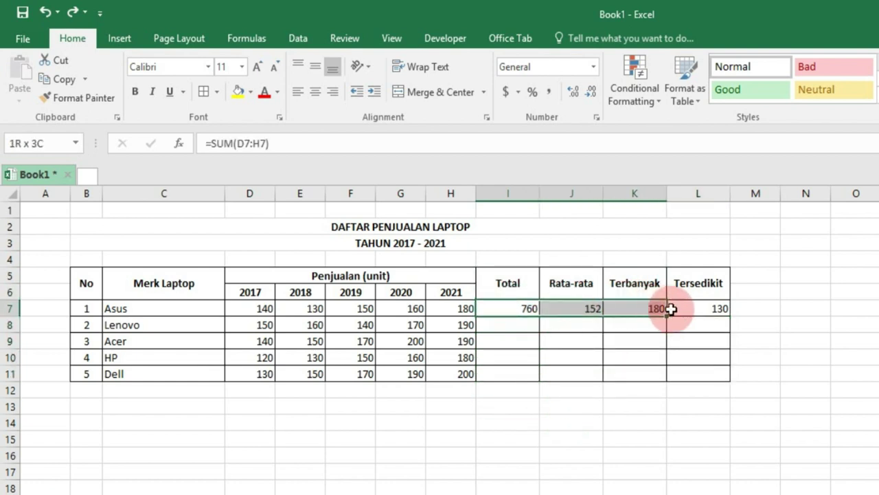
{"action": "left_click_drag", "start_coordinate": [542, 308], "coordinate": [724, 311]}
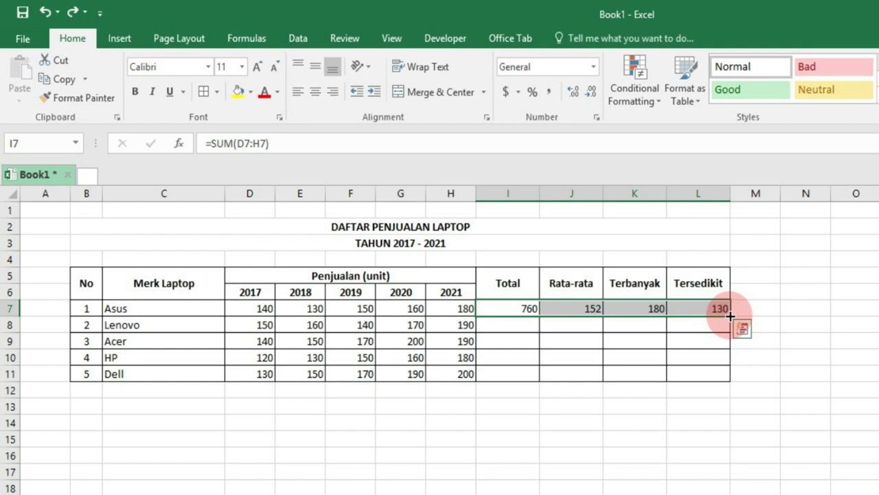
Step: Fill I7:L7 down to row 11, giving Lenovo a total of 810 and Dell 840
{"action": "left_click_drag", "start_coordinate": [730, 314], "coordinate": [722, 377]}
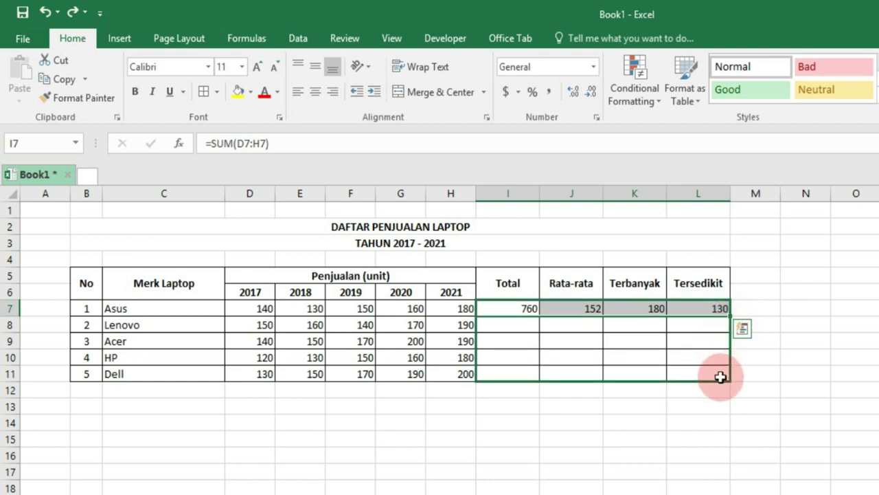
{"action": "left_click_drag", "start_coordinate": [720, 377], "coordinate": [721, 375]}
{"action": "left_click", "coordinate": [689, 400]}
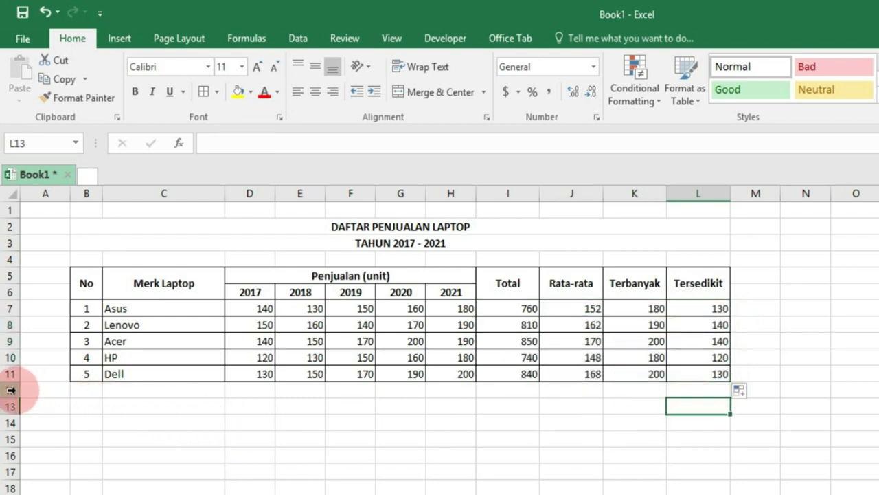
{"action": "left_click_drag", "start_coordinate": [15, 390], "coordinate": [12, 450]}
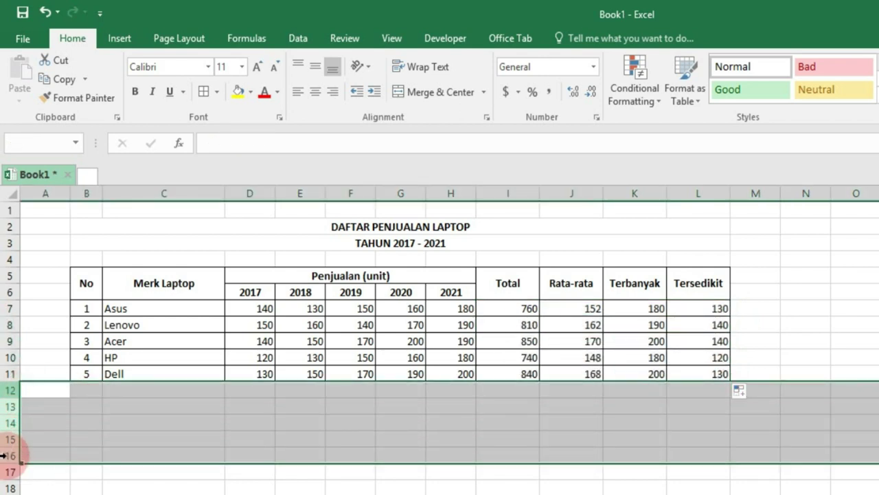
{"action": "left_click_drag", "start_coordinate": [84, 389], "coordinate": [87, 458]}
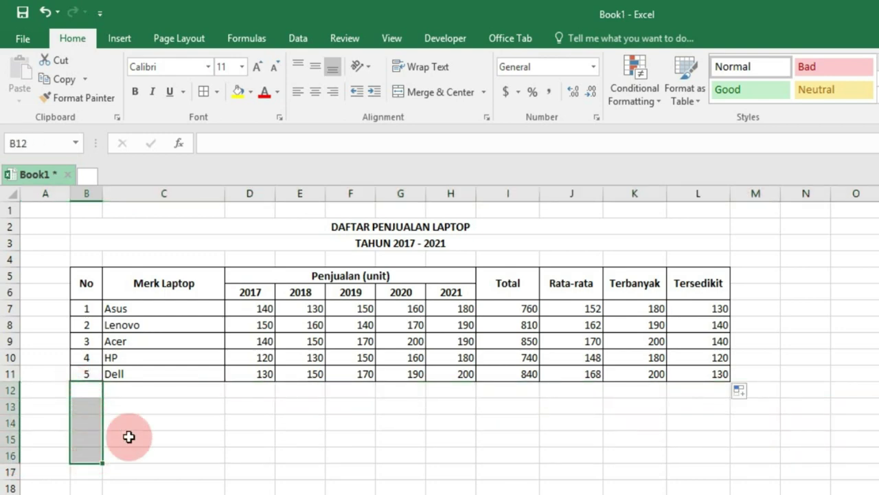
{"action": "left_click", "coordinate": [297, 412]}
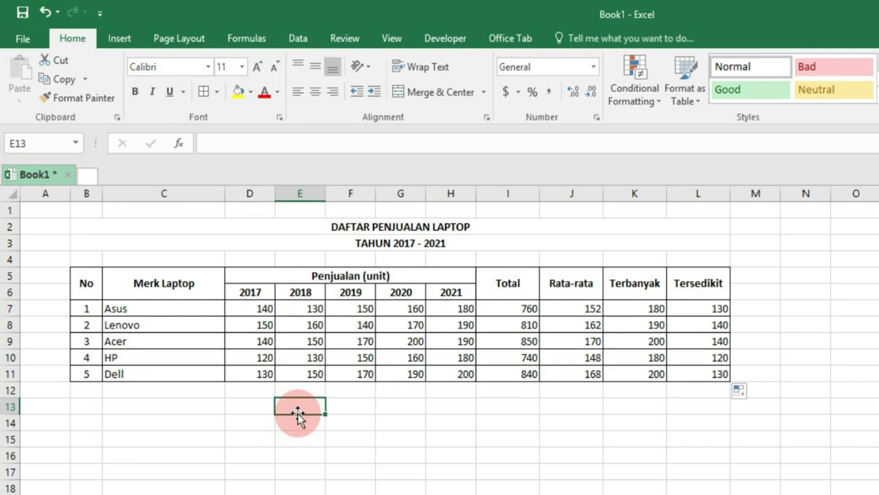
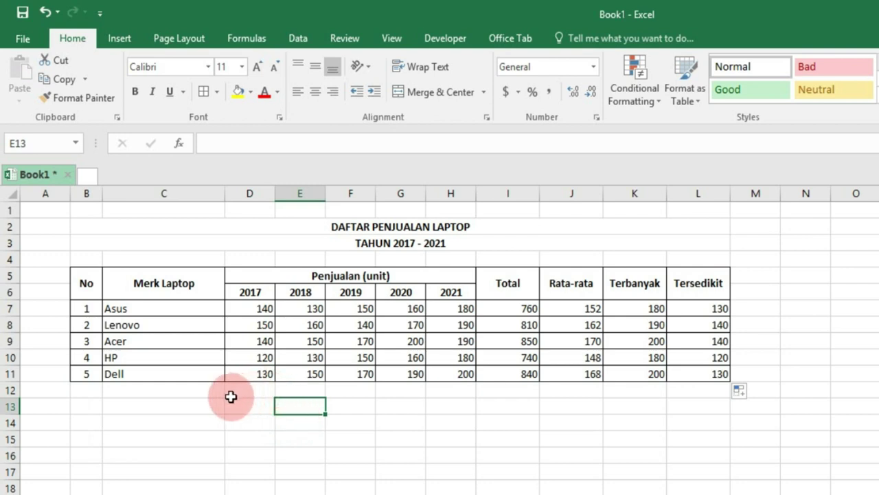
Step: Label B12 'Total Penjualan Laptop' and enter =SUM(D7:D11) in D12, giving 680
{"action": "left_click", "coordinate": [87, 391]}
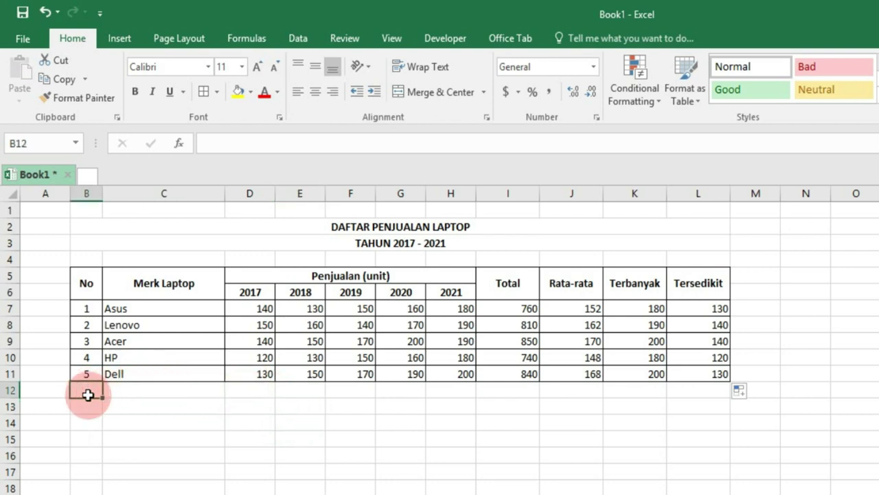
{"action": "type", "text": "Total Penjualan Laptop"}
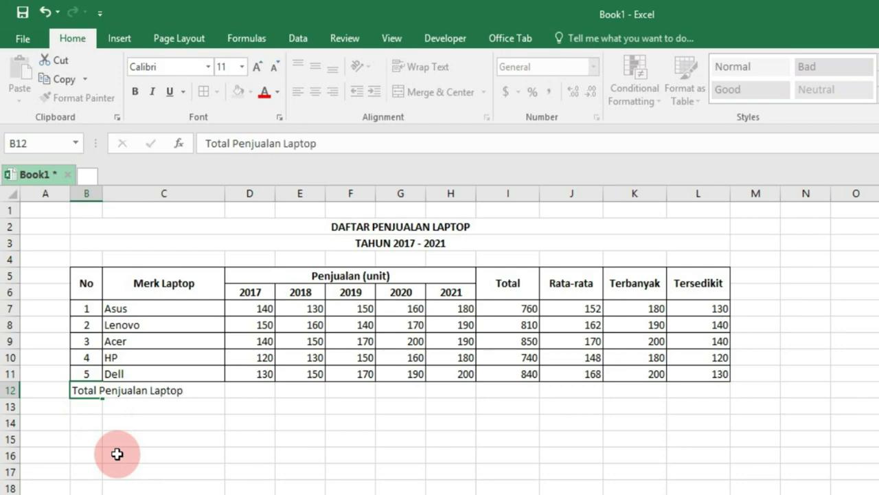
{"action": "key", "text": "Return"}
{"action": "key", "text": "Right"}
{"action": "key", "text": "Right"}
{"action": "key", "text": "Up"}
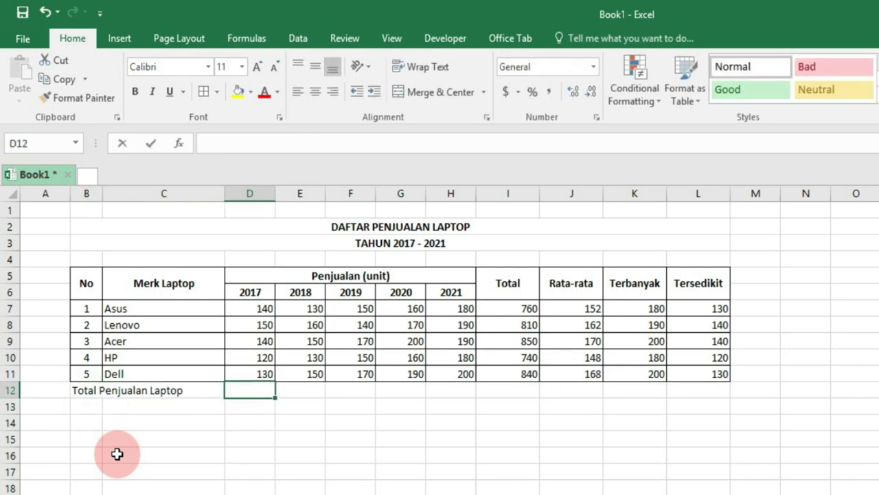
{"action": "type", "text": "=sum"}
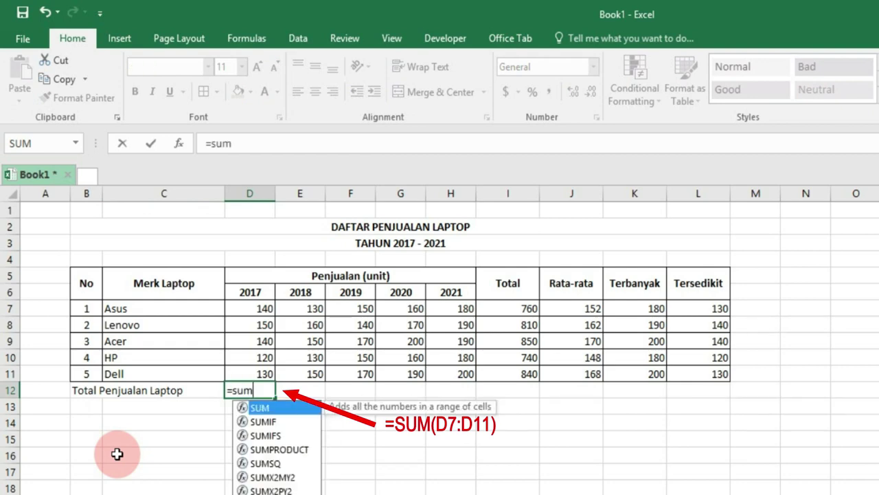
{"action": "type", "text": "("}
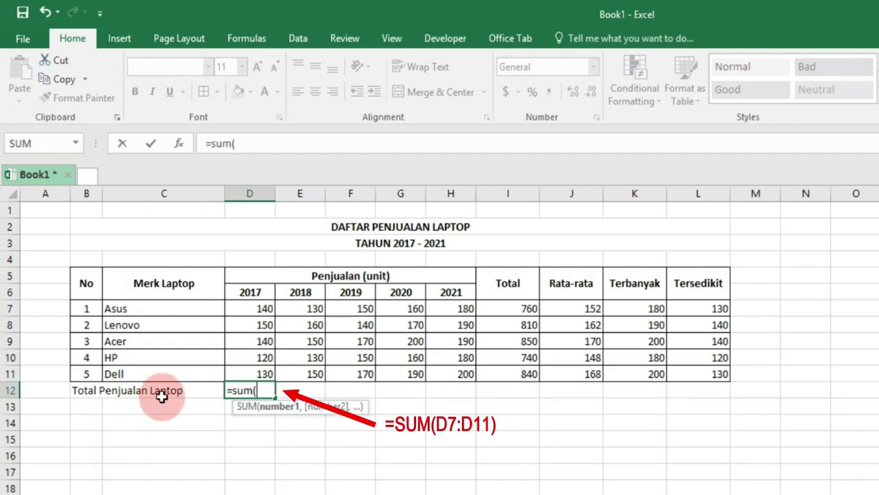
{"action": "left_click_drag", "start_coordinate": [233, 308], "coordinate": [244, 376]}
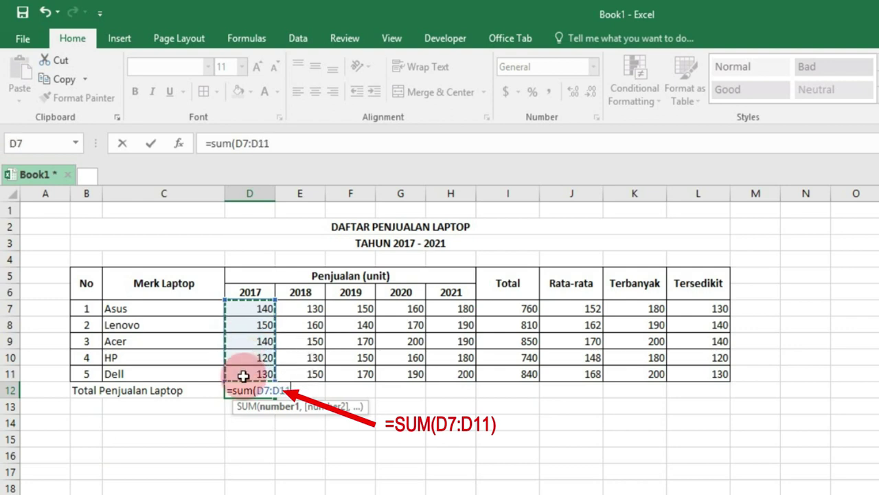
{"action": "type", "text": ")"}
{"action": "key", "text": "Return"}
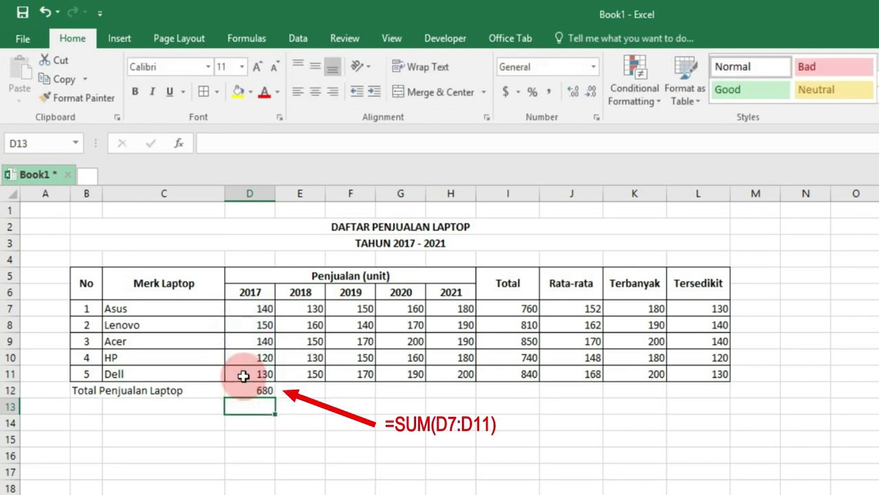
Step: Label B13 'Rata-rata Penjualan Laptop' and enter =AVERAGE(D7:D11) in D13, giving 136
{"action": "left_click", "coordinate": [86, 407]}
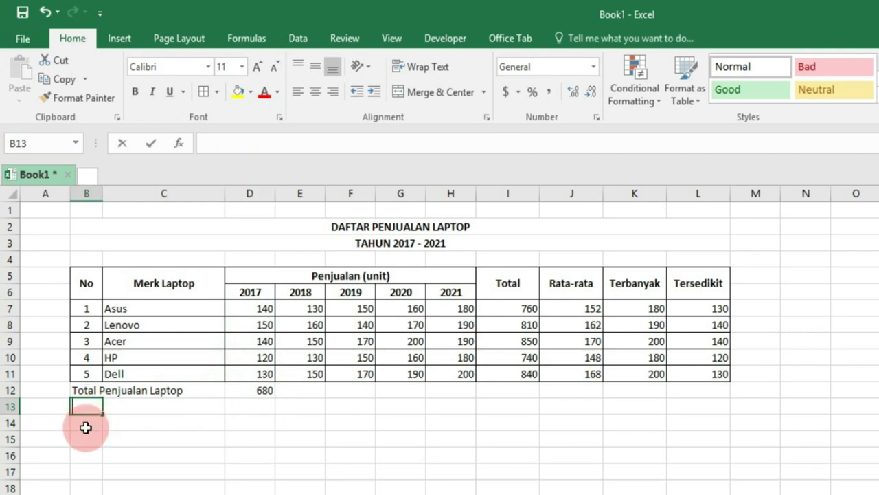
{"action": "type", "text": "Rata-rata Penjualan Laptop"}
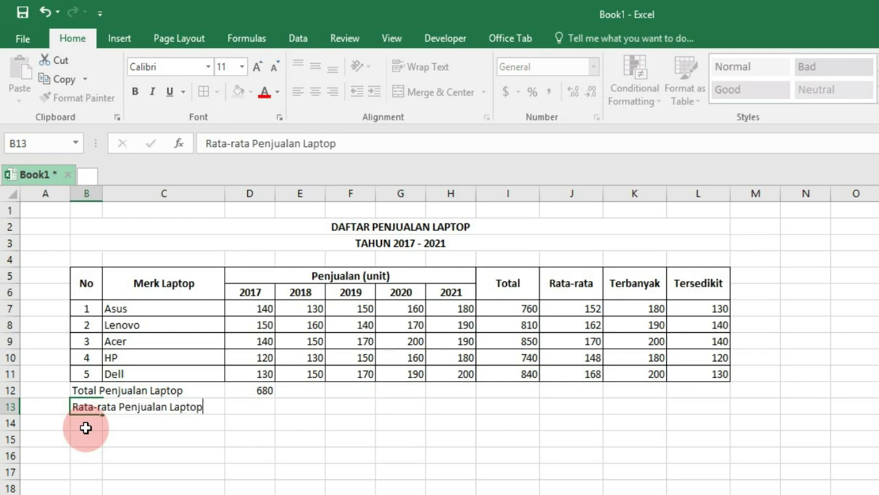
{"action": "key", "text": "Tab"}
{"action": "key", "text": "Tab"}
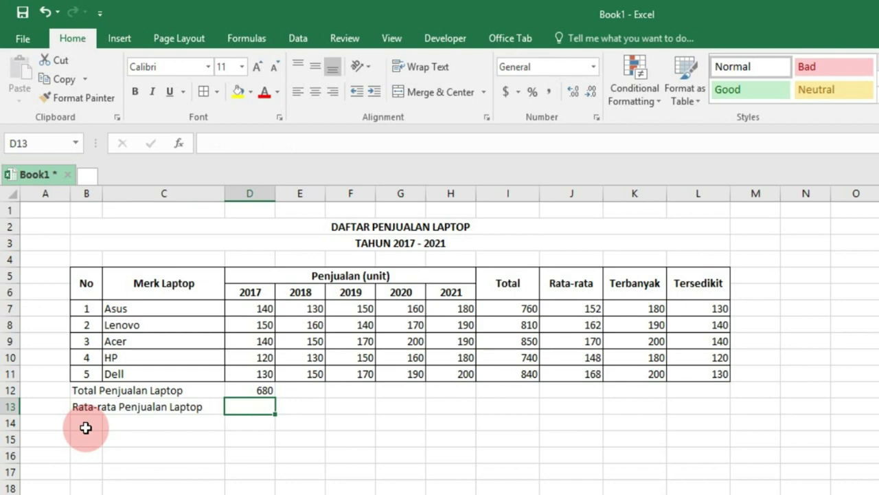
{"action": "type", "text": "=aver"}
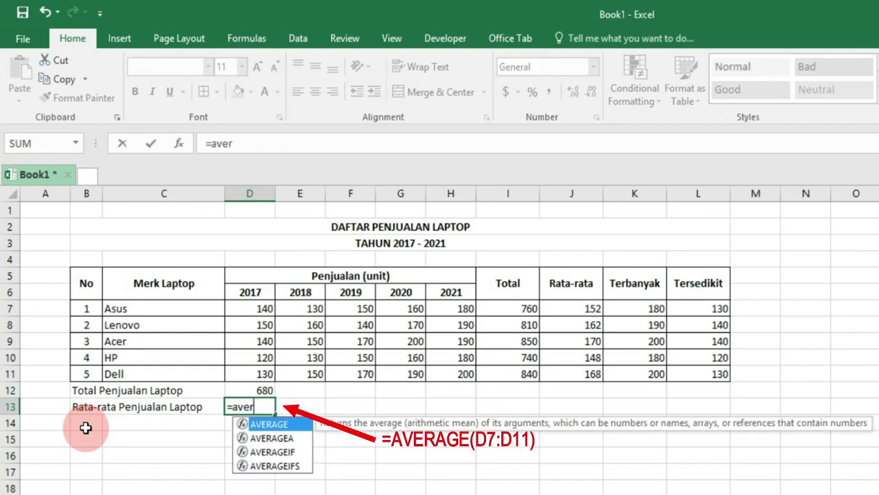
{"action": "type", "text": "age("}
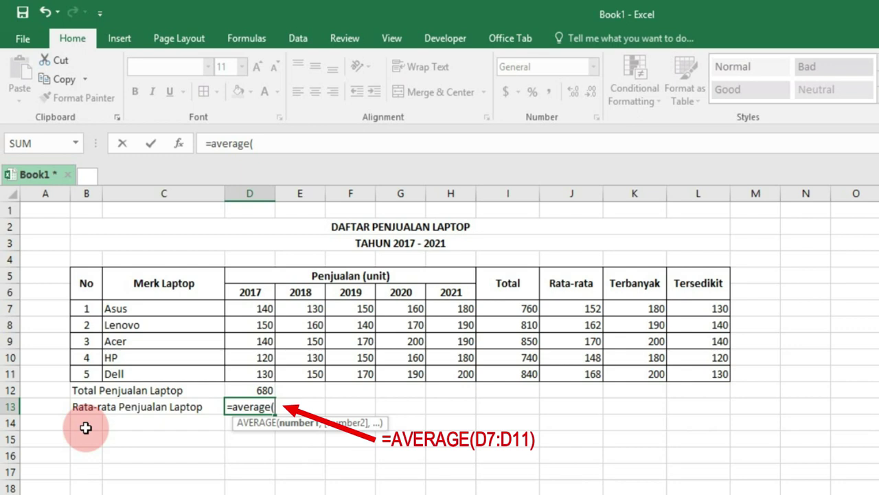
{"action": "left_click", "coordinate": [240, 311]}
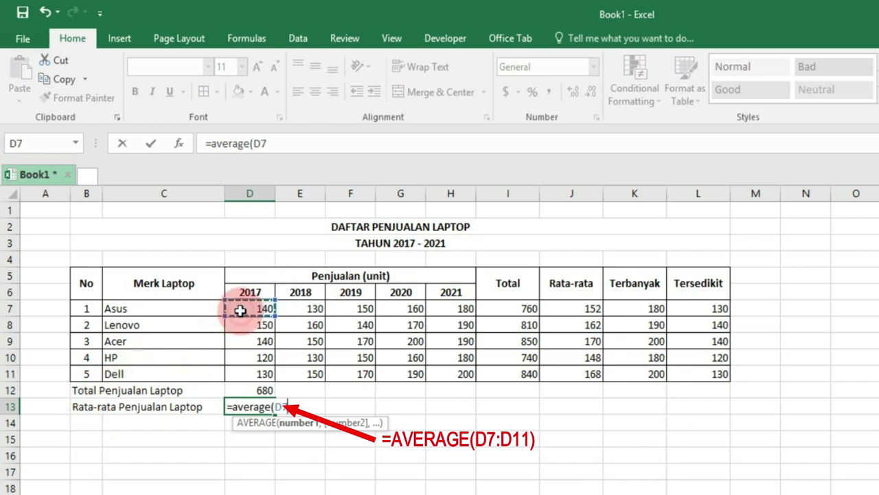
{"action": "left_click_drag", "start_coordinate": [240, 311], "coordinate": [253, 374]}
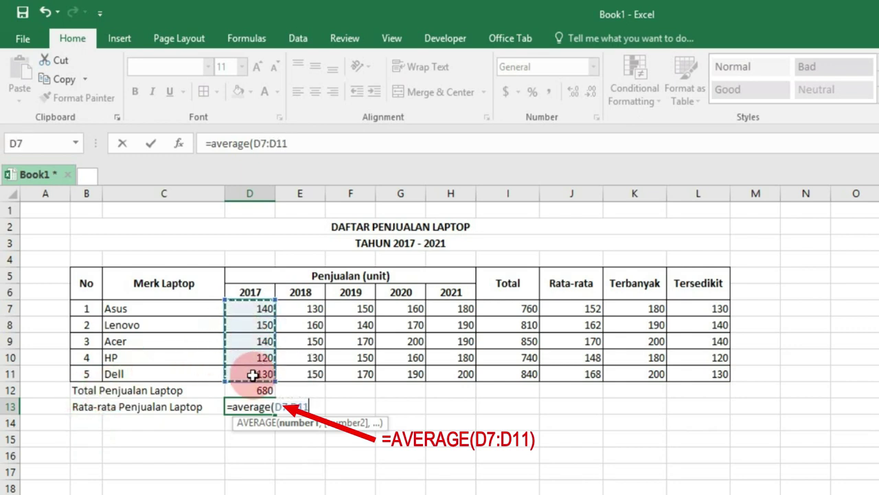
{"action": "type", "text": ")"}
{"action": "key", "text": "Return"}
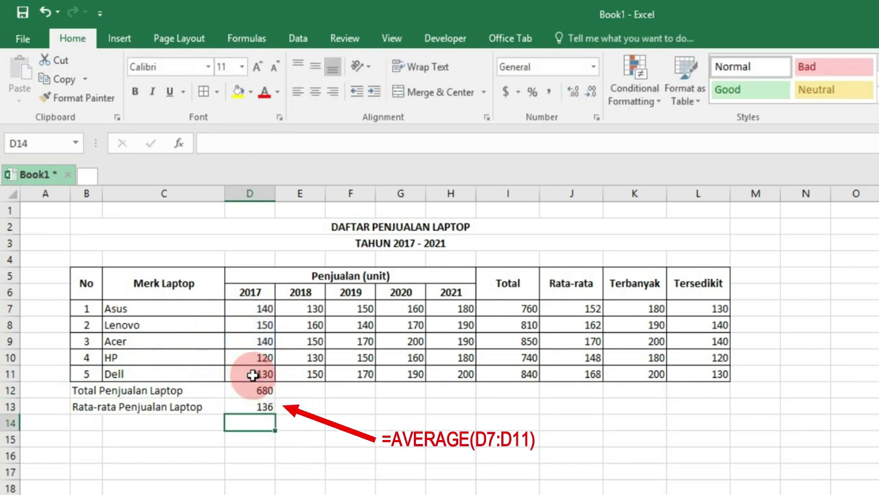
Step: Label B14 'Penjualan Laptop Terbanyak' and enter =MAX(D7:D11) in D14, giving 150
{"action": "left_click", "coordinate": [85, 422]}
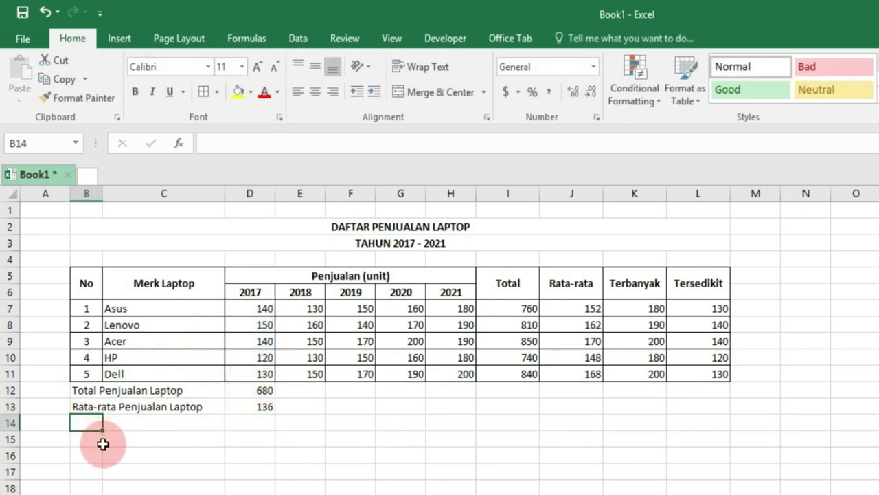
{"action": "type", "text": "Penjualan Laptop Terbanyak"}
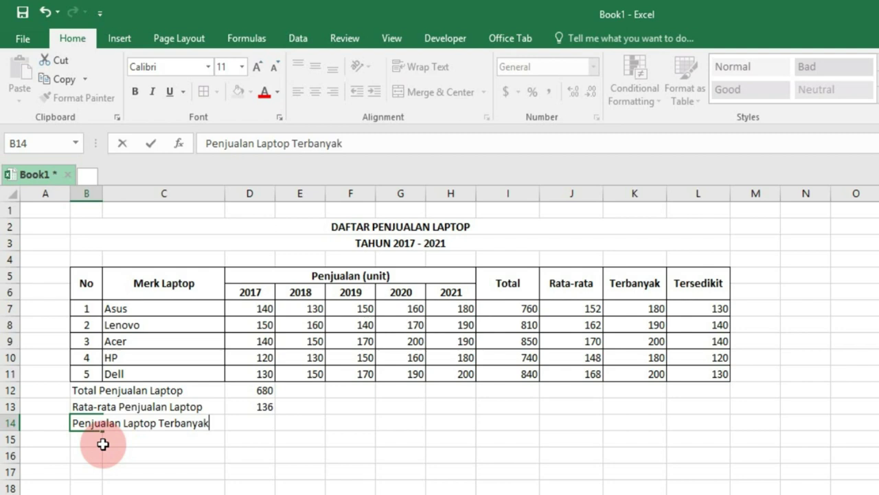
{"action": "key", "text": "Return"}
{"action": "key", "text": "Right"}
{"action": "key", "text": "Right"}
{"action": "key", "text": "Up"}
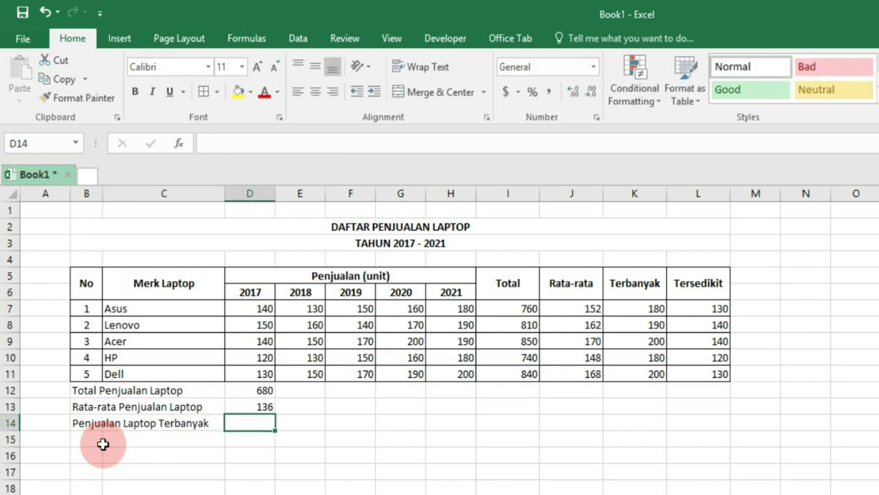
{"action": "type", "text": "=max"}
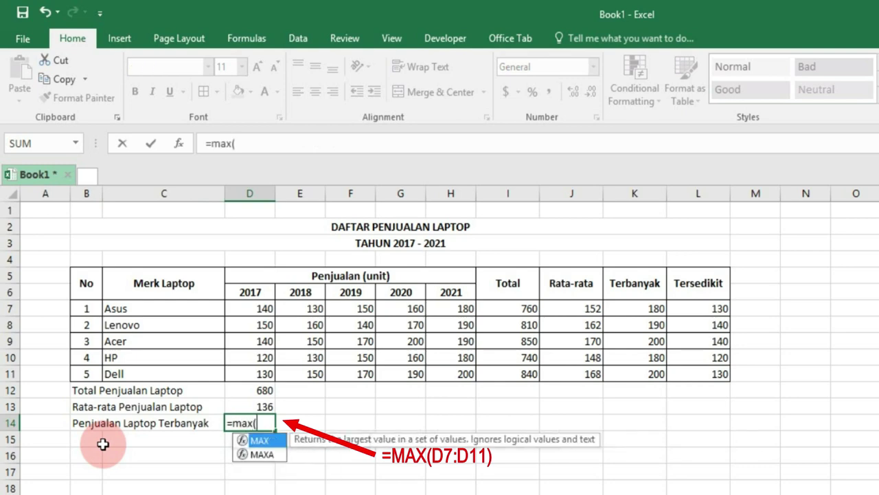
{"action": "type", "text": "("}
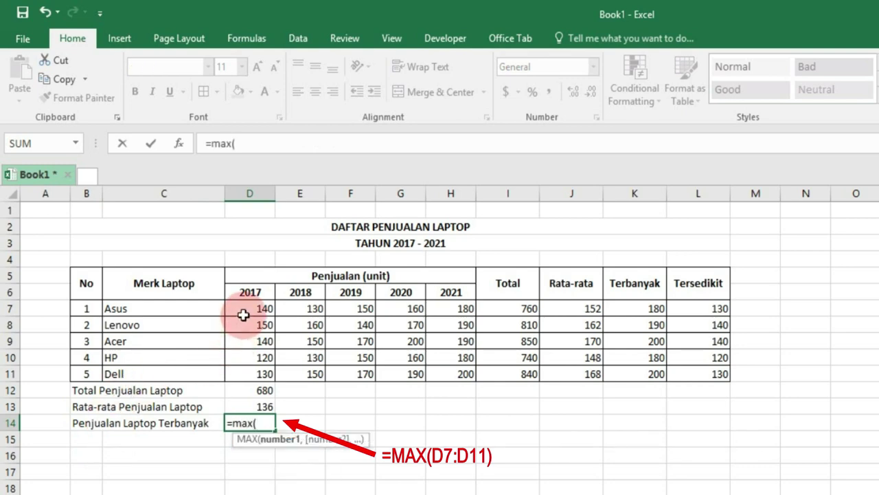
{"action": "left_click", "coordinate": [239, 307]}
{"action": "left_click_drag", "start_coordinate": [238, 307], "coordinate": [252, 372]}
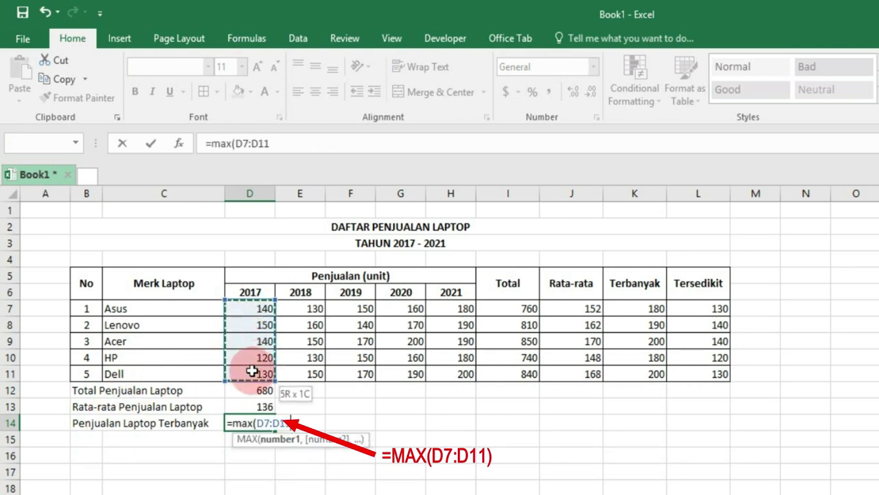
{"action": "type", "text": ")"}
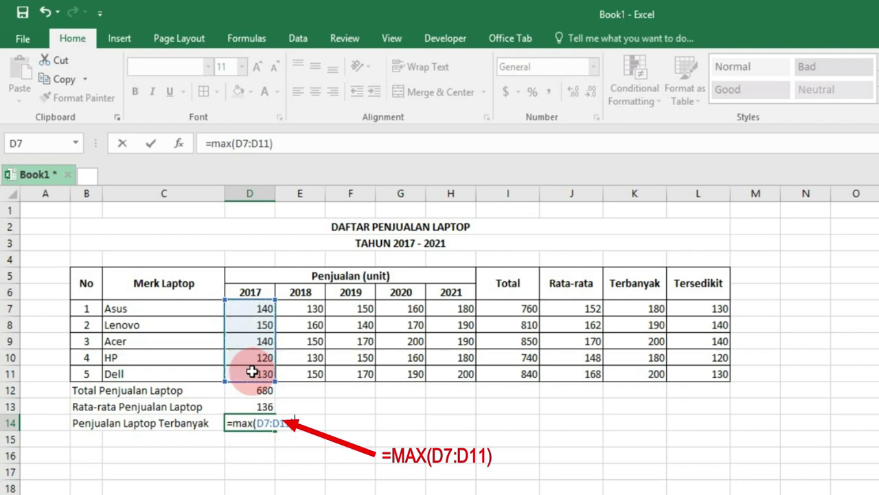
{"action": "key", "text": "Return"}
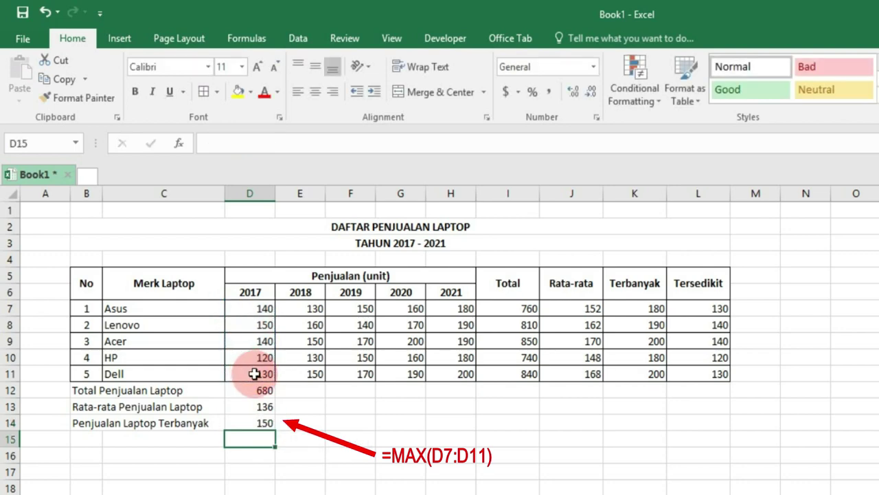
Step: Label B15 'Penjualan Laptop Tersedikit' and enter =MIN(D7:D11) in D15, giving 120
{"action": "left_click", "coordinate": [92, 441]}
{"action": "type", "text": "Penjualan La"}
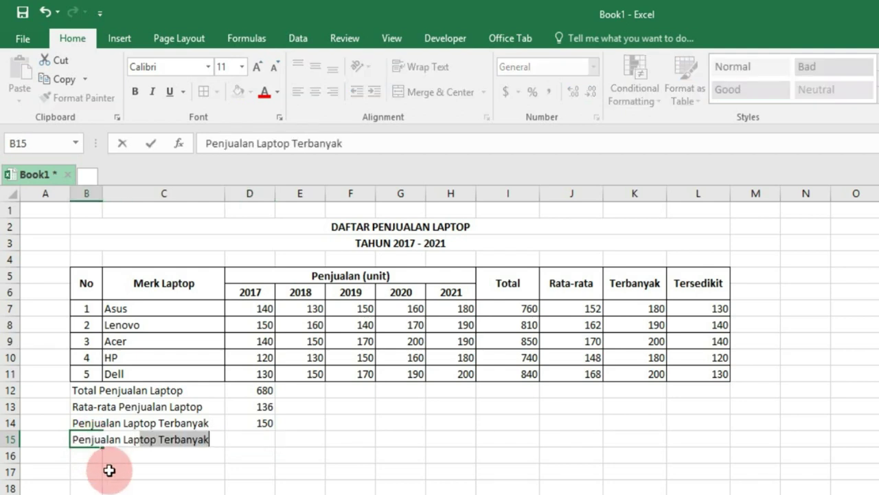
{"action": "type", "text": "p Tersedikit"}
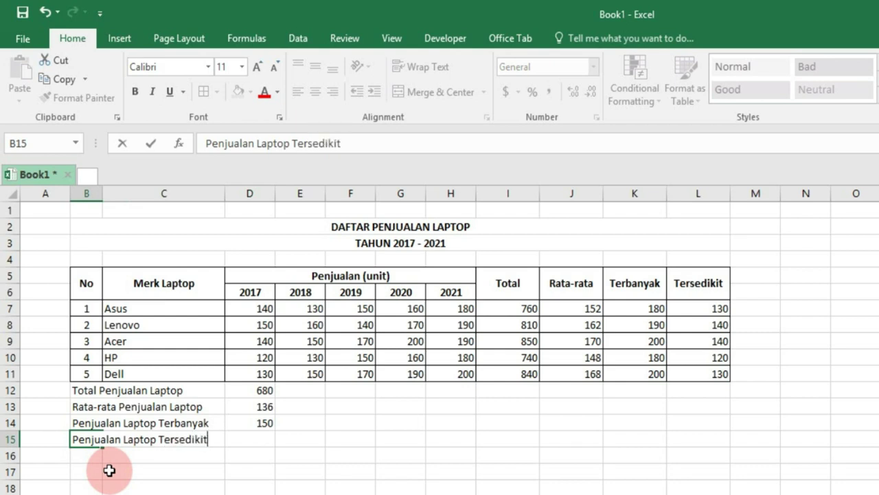
{"action": "key", "text": "Return"}
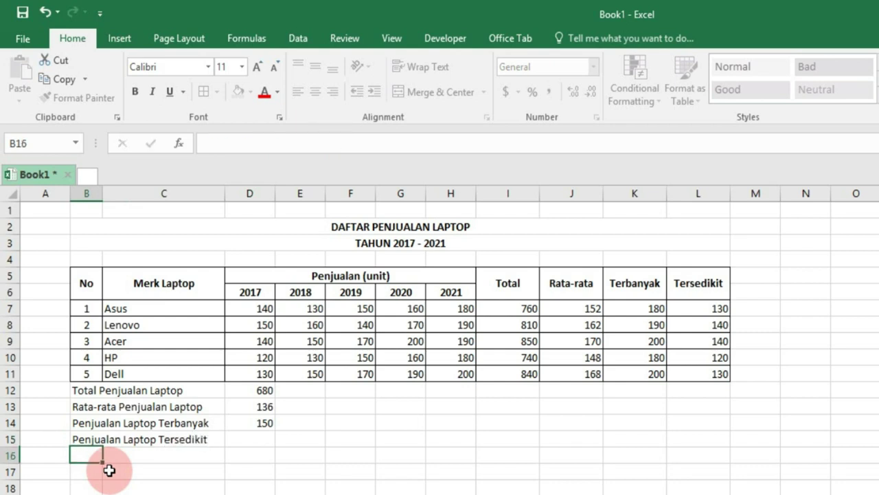
{"action": "key", "text": "Right"}
{"action": "key", "text": "Right"}
{"action": "key", "text": "Up"}
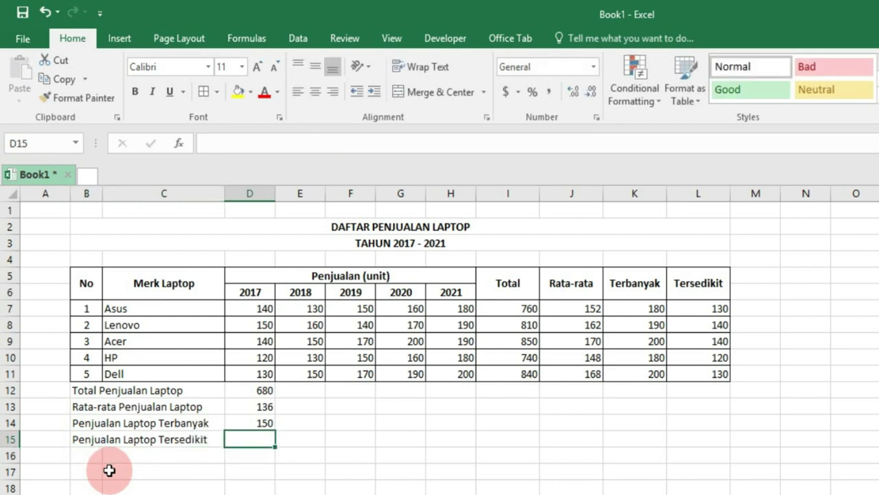
{"action": "type", "text": "=i"}
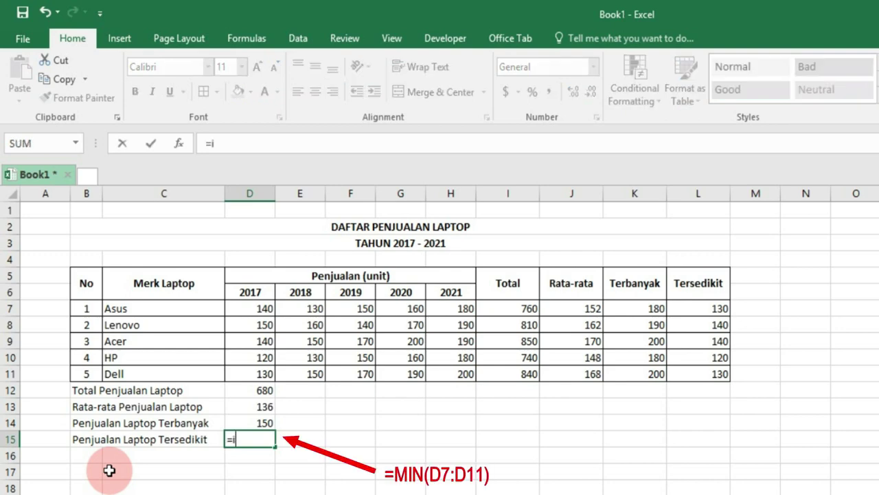
{"action": "type", "text": "n("}
{"action": "key", "text": "BackSpace"}
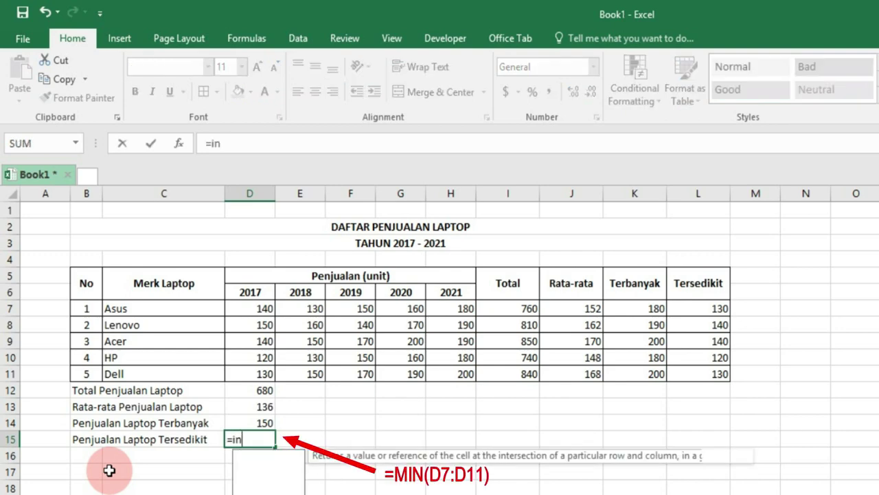
{"action": "key", "text": "BackSpace"}
{"action": "key", "text": "BackSpace"}
{"action": "type", "text": "min("}
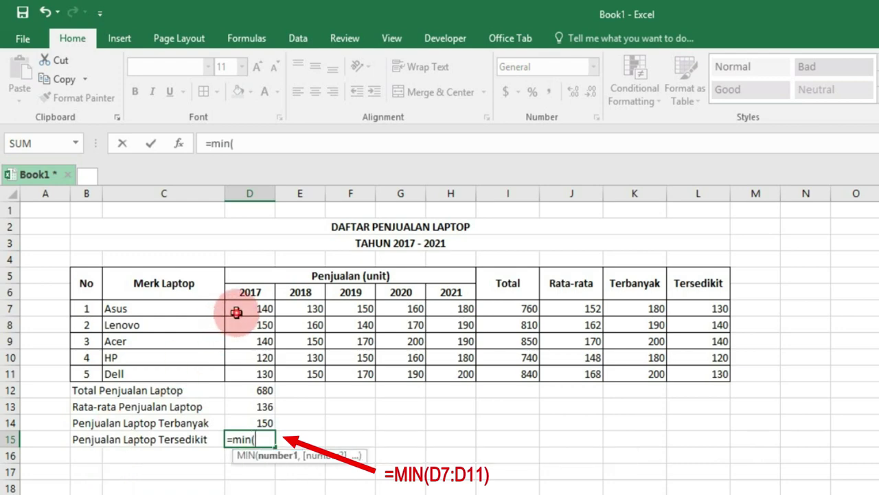
{"action": "left_click_drag", "start_coordinate": [237, 309], "coordinate": [247, 373]}
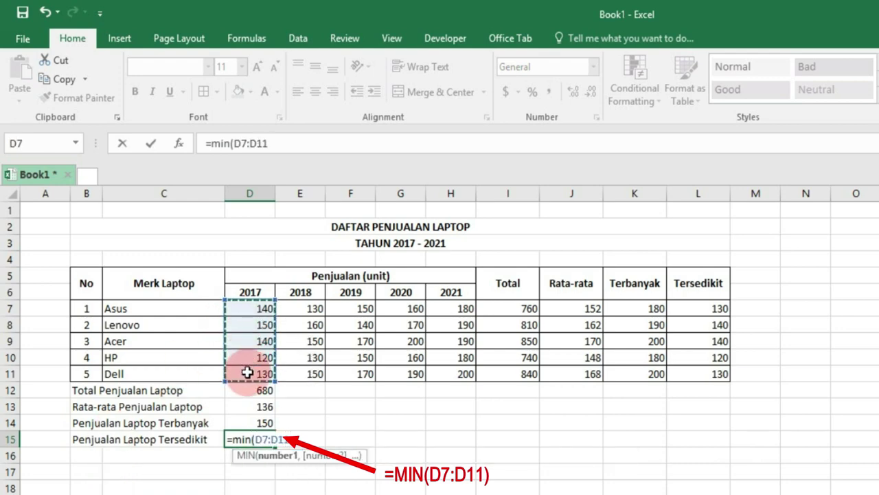
{"action": "key", "text": "Return"}
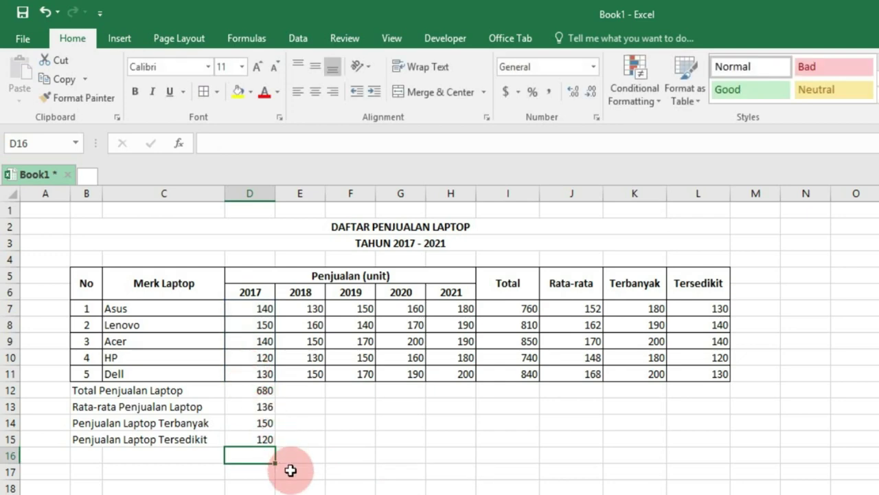
{"action": "left_click", "coordinate": [291, 471]}
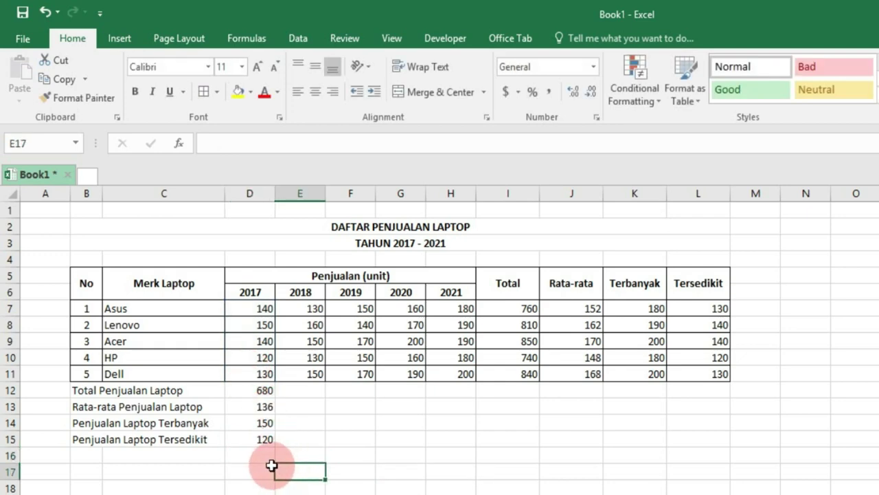
Step: Apply All Borders to the summary block B12:D15
{"action": "left_click", "coordinate": [88, 390]}
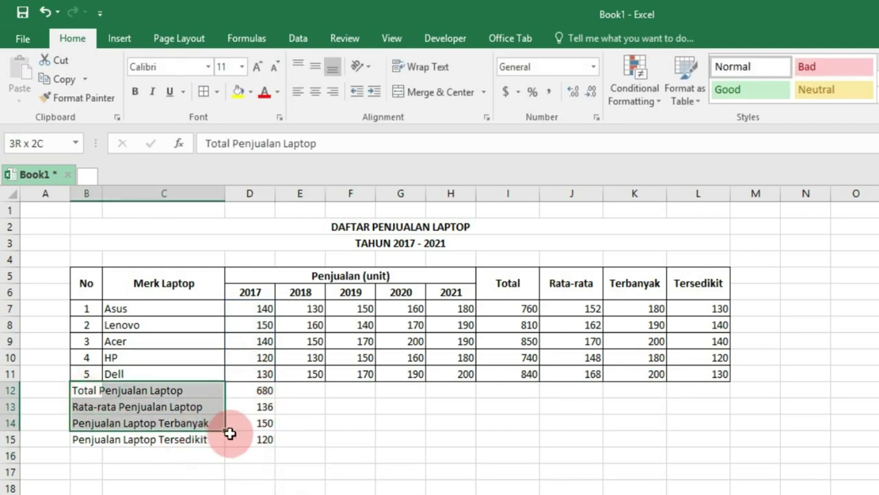
{"action": "left_click_drag", "start_coordinate": [88, 392], "coordinate": [249, 439]}
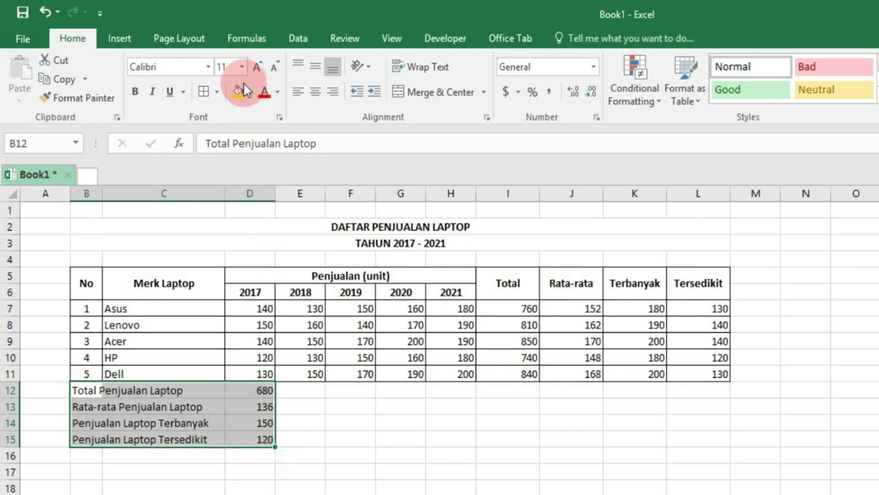
{"action": "left_click", "coordinate": [204, 94]}
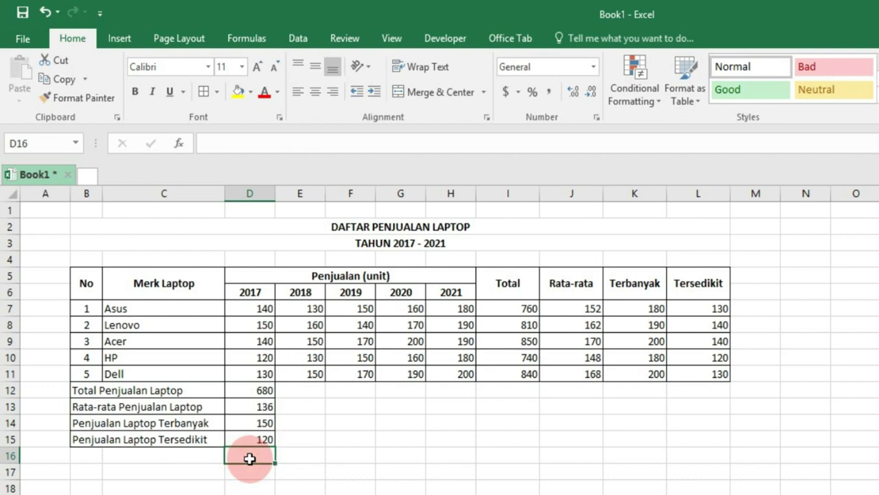
{"action": "left_click", "coordinate": [310, 458]}
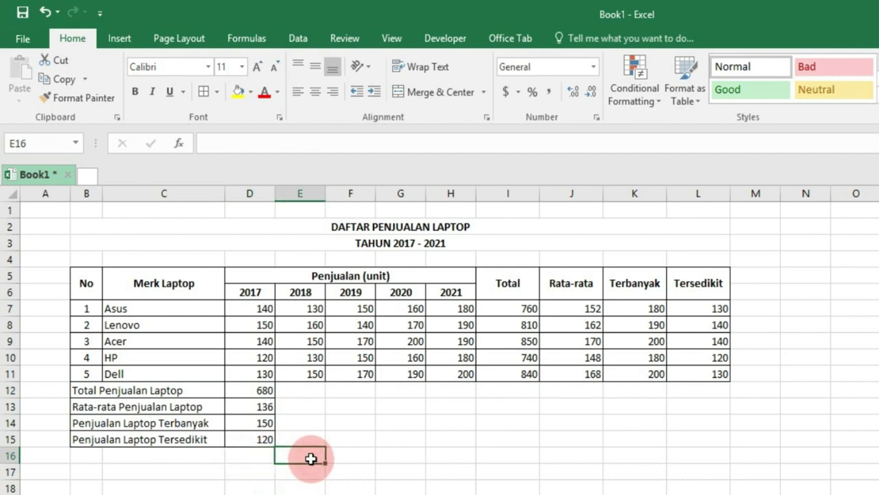
{"action": "left_click_drag", "start_coordinate": [268, 391], "coordinate": [258, 436]}
{"action": "left_click", "coordinate": [298, 388]}
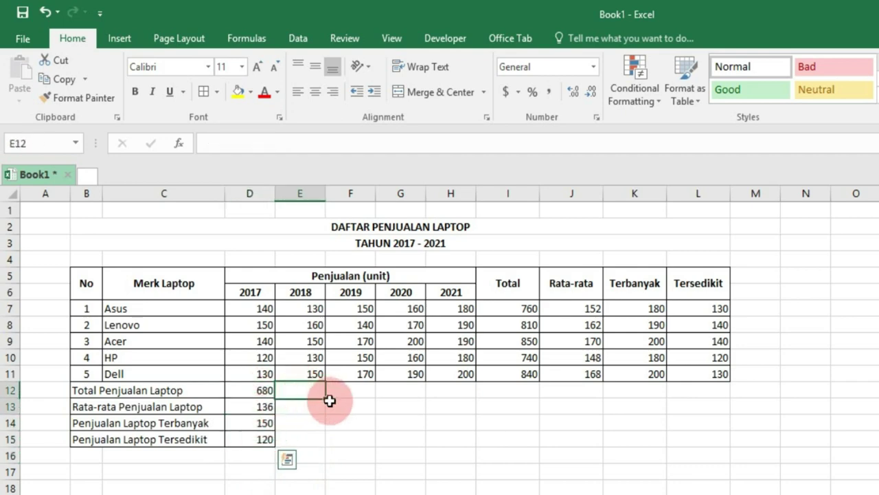
Step: Fill the D12:D15 summary formulas right through column H, giving totals 720, 780, 880, 940
{"action": "left_click_drag", "start_coordinate": [330, 400], "coordinate": [451, 453]}
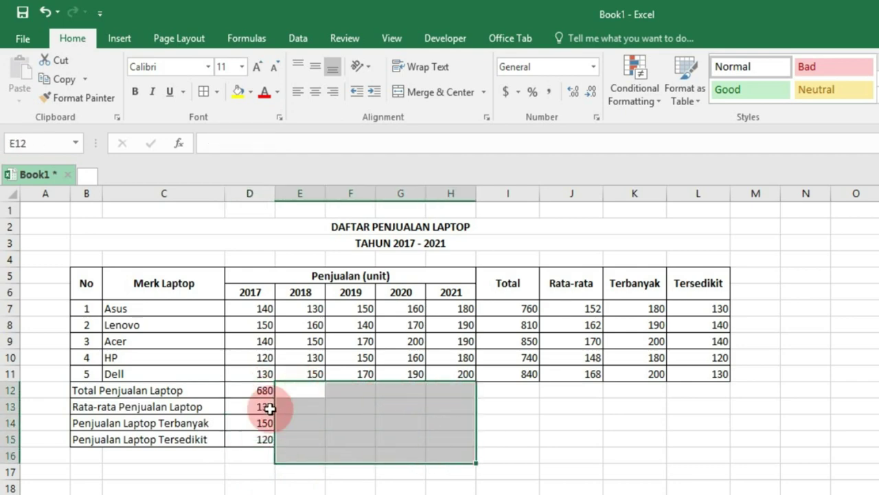
{"action": "left_click", "coordinate": [256, 391]}
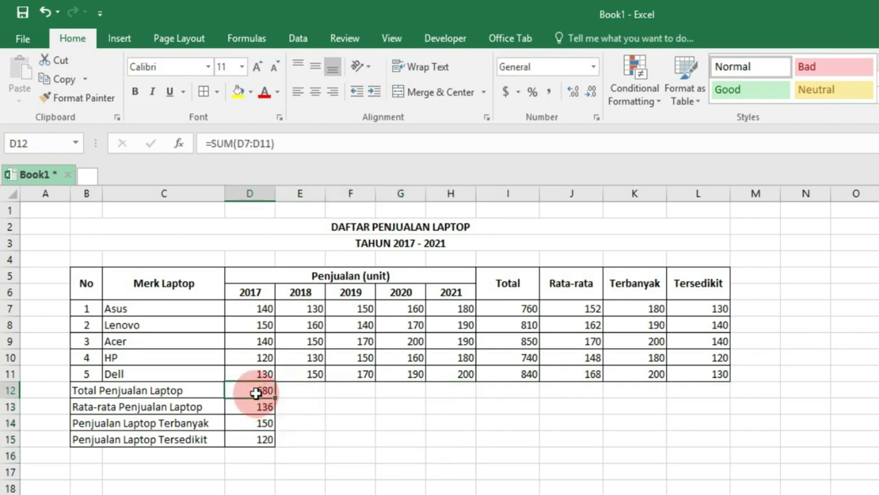
{"action": "left_click_drag", "start_coordinate": [256, 391], "coordinate": [261, 443]}
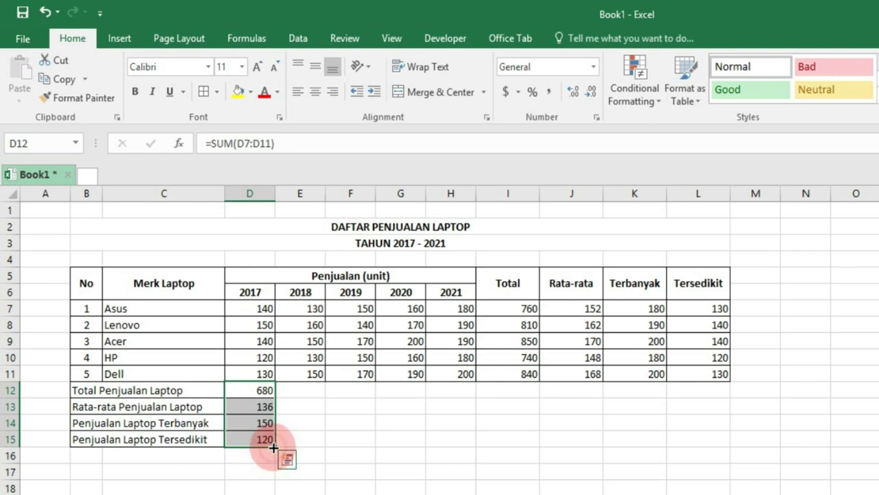
{"action": "left_click_drag", "start_coordinate": [275, 448], "coordinate": [405, 446]}
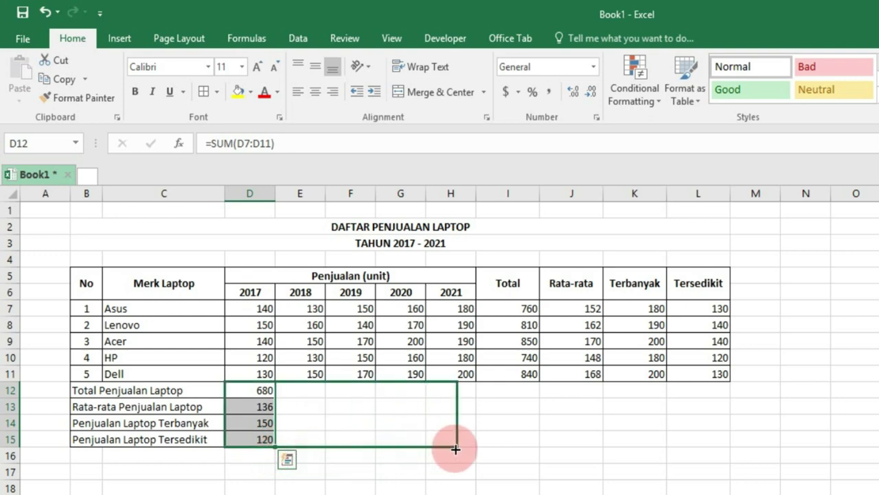
{"action": "left_click_drag", "start_coordinate": [406, 446], "coordinate": [456, 449]}
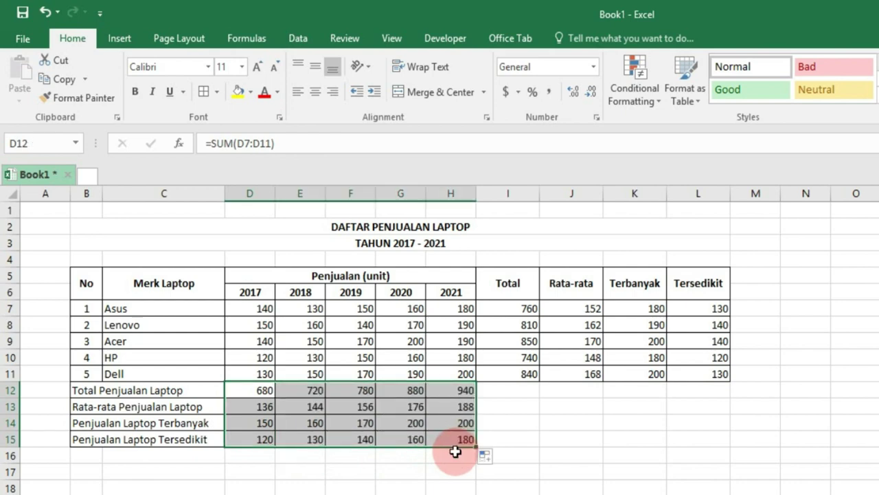
Step: Label B16 'Jumlah Merk Laptop Terjual' and enter =COUNT(D7:D11) in D16, giving 5
{"action": "left_click", "coordinate": [453, 457]}
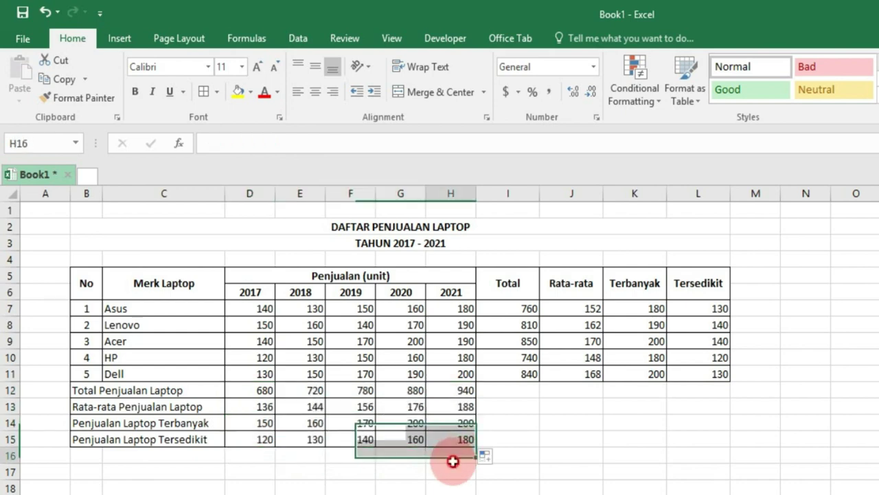
{"action": "left_click", "coordinate": [91, 459]}
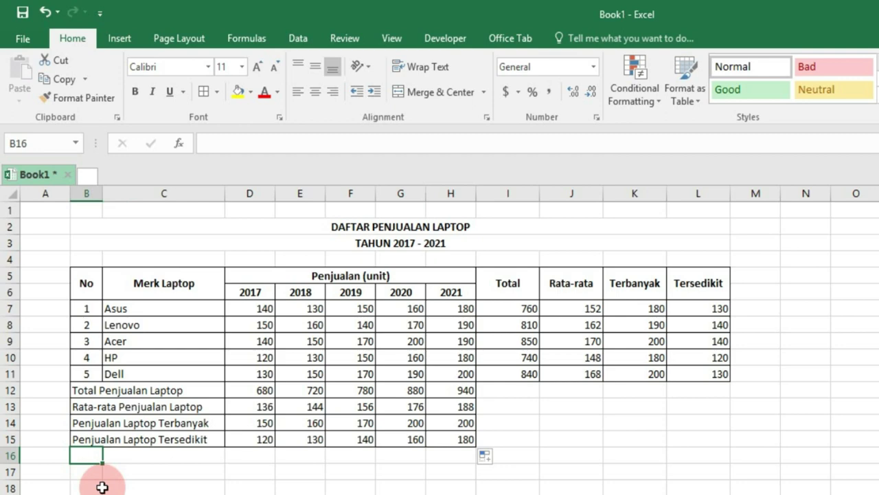
{"action": "type", "text": "Jumlah Merk Laptop Terjual"}
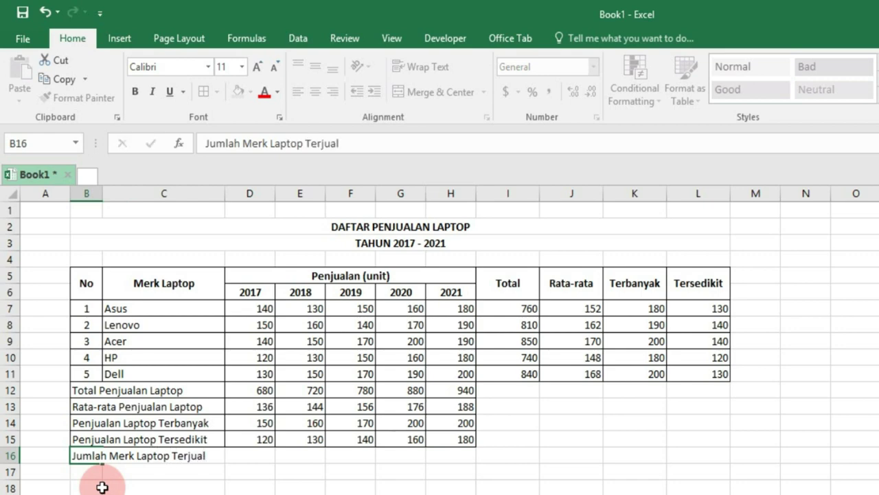
{"action": "key", "text": "Return"}
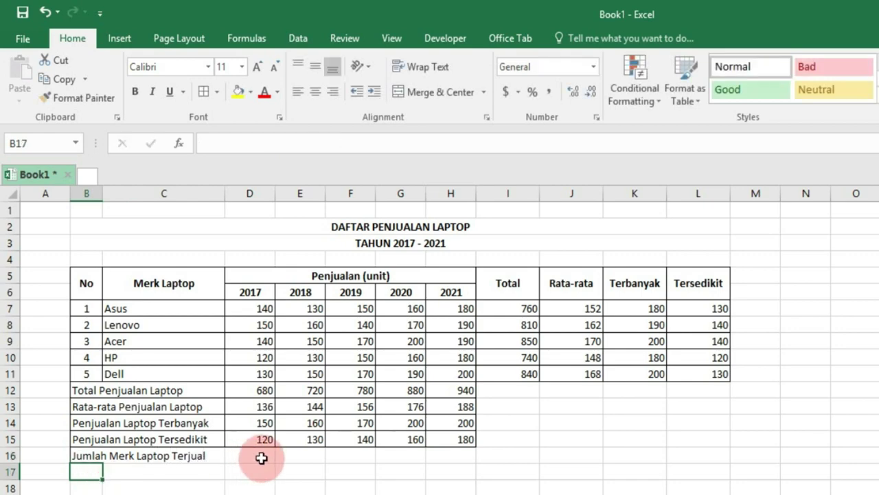
{"action": "left_click", "coordinate": [262, 459]}
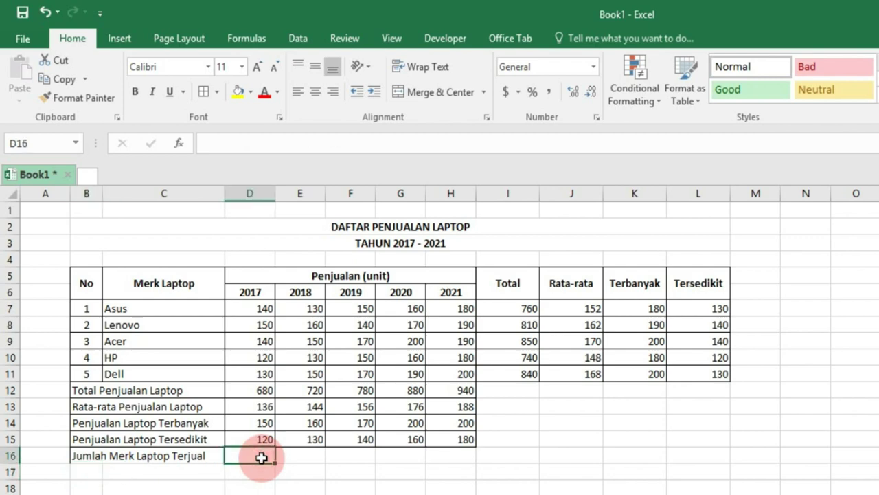
{"action": "type", "text": "=co"}
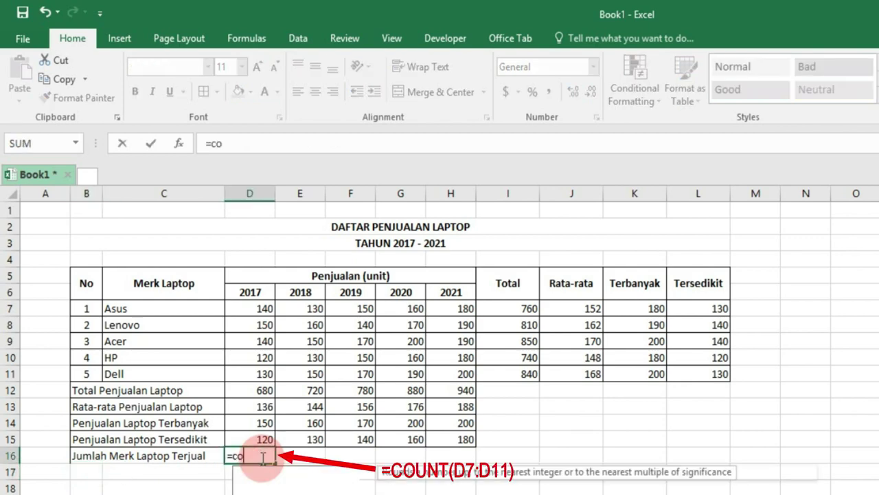
{"action": "type", "text": "unt("}
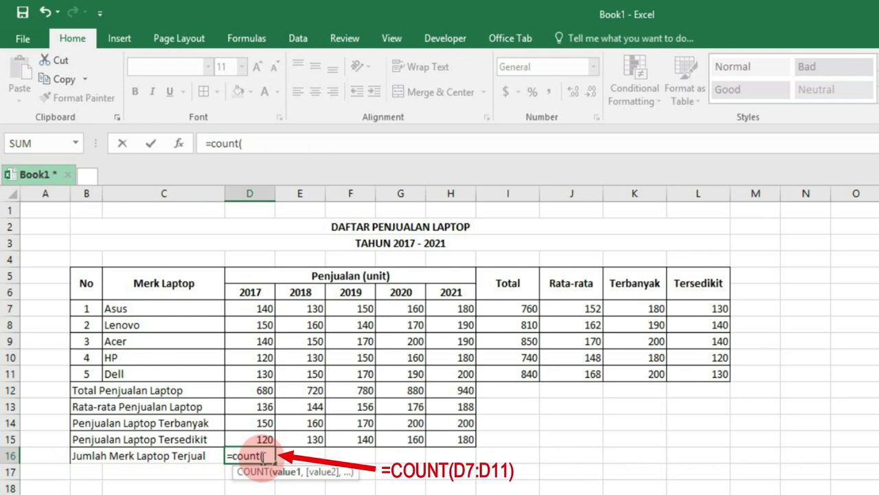
{"action": "left_click", "coordinate": [249, 312]}
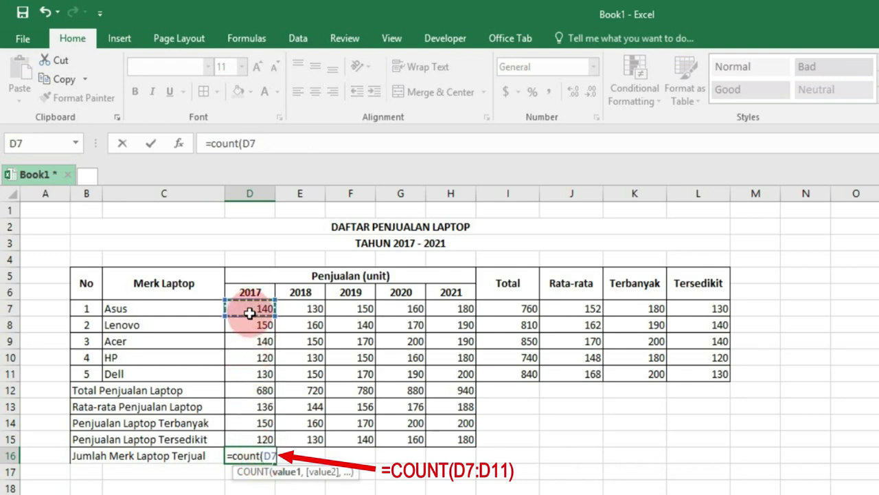
{"action": "left_click_drag", "start_coordinate": [249, 312], "coordinate": [256, 373]}
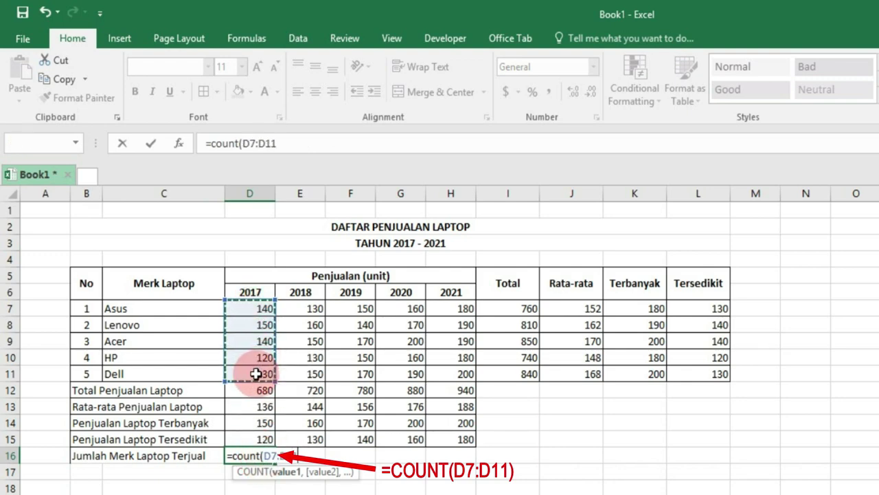
{"action": "type", "text": ")"}
{"action": "key", "text": "Return"}
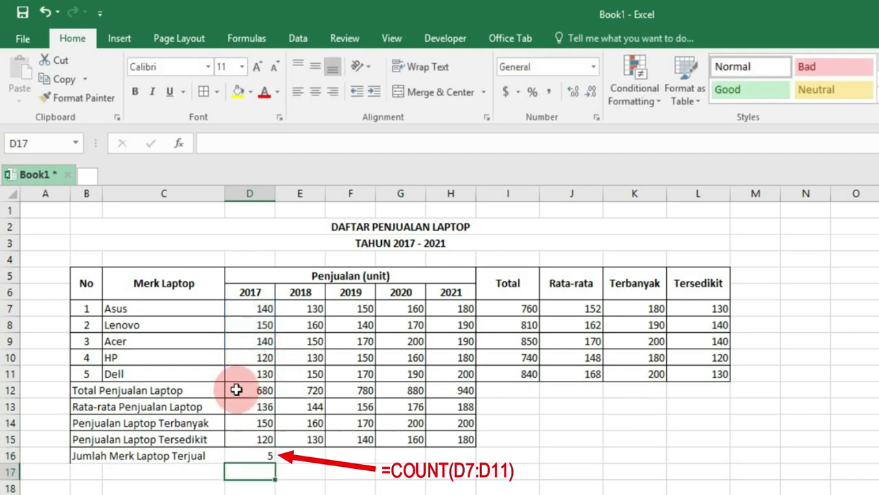
Step: Apply All Borders to the new count row B16:D16
{"action": "left_click_drag", "start_coordinate": [86, 457], "coordinate": [244, 459]}
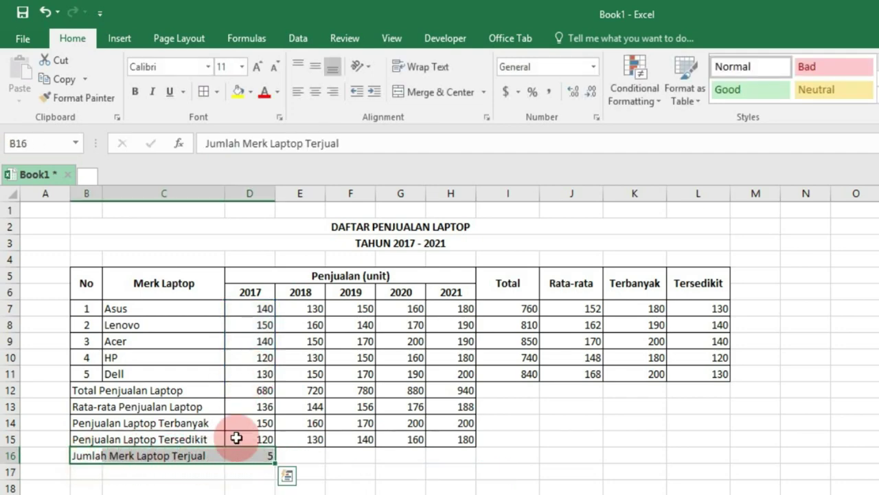
{"action": "left_click", "coordinate": [204, 97]}
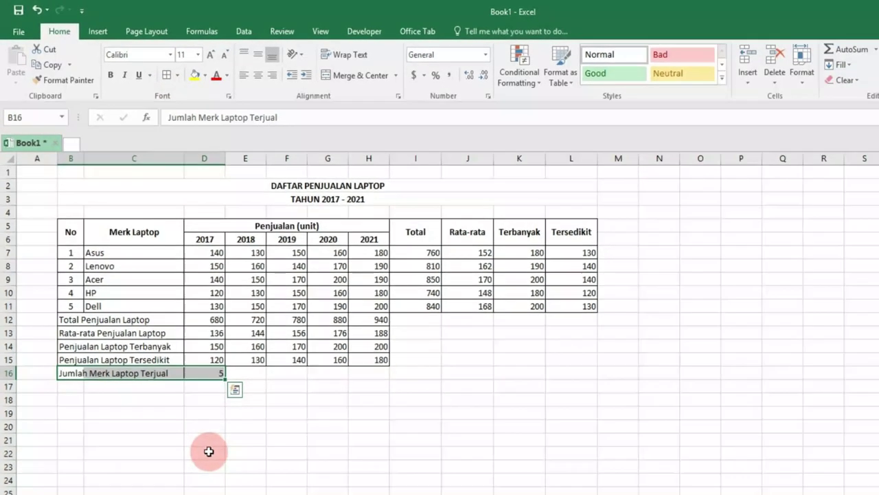
{"action": "left_click", "coordinate": [180, 388]}
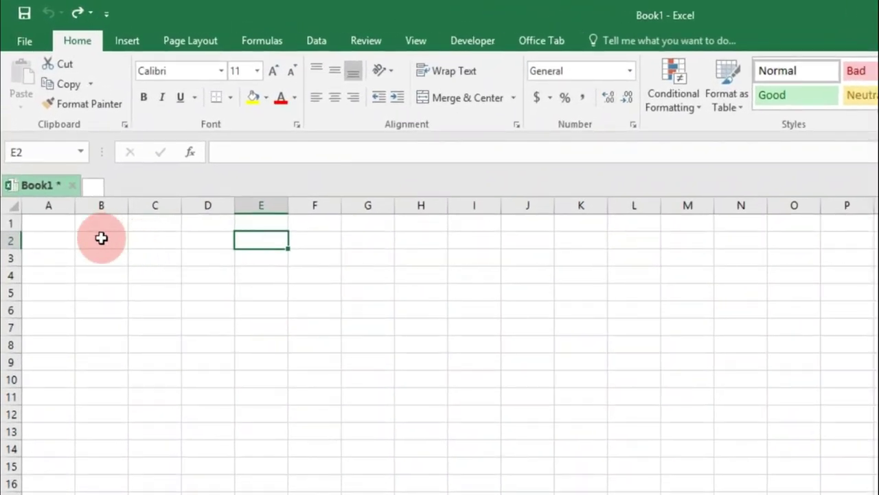
Step: Enter 'DAFTAR PEMBAYARAN HONOR' in B2, bold it, and merge and centre it across B2:I2
{"action": "left_click", "coordinate": [101, 238]}
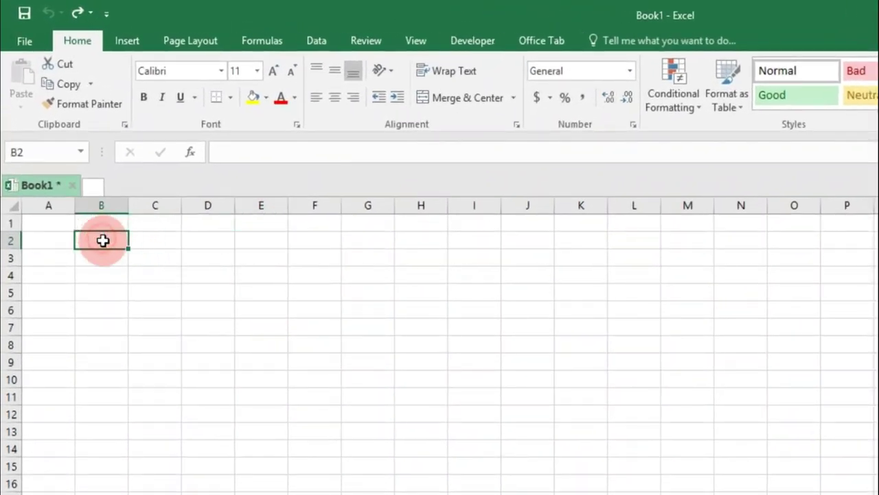
{"action": "type", "text": "DAFTAR PEMBAYARAN HONOR"}
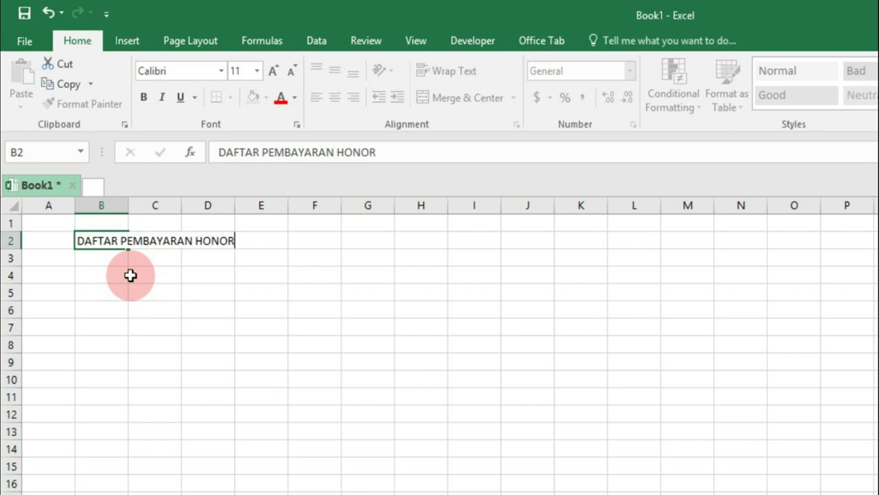
{"action": "key", "text": "ctrl+Return"}
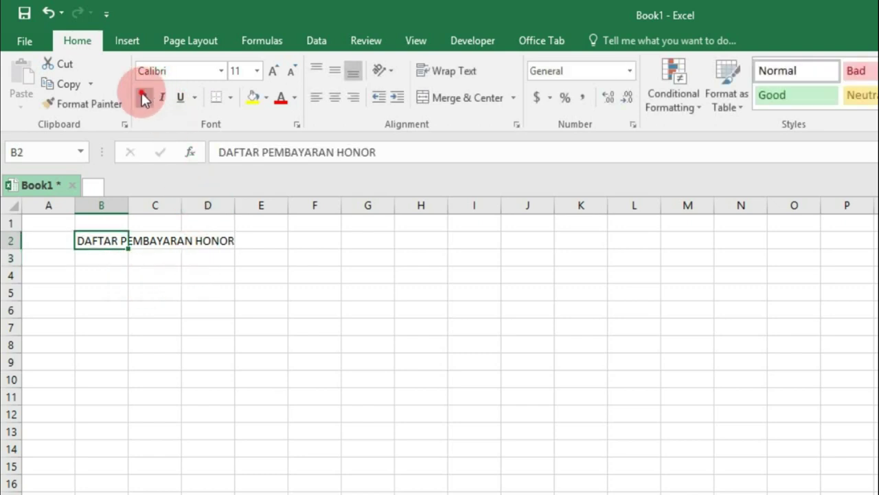
{"action": "left_click", "coordinate": [144, 97]}
{"action": "left_click_drag", "start_coordinate": [105, 241], "coordinate": [461, 238]}
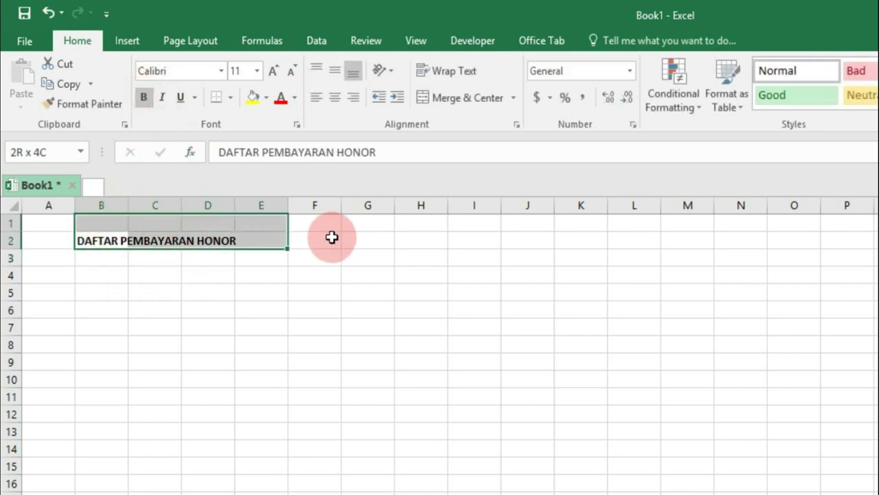
{"action": "left_click", "coordinate": [443, 99]}
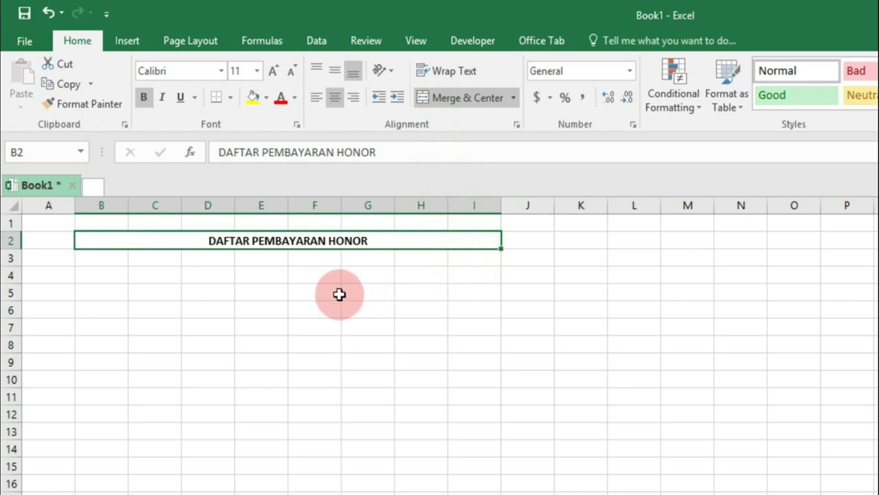
{"action": "left_click", "coordinate": [79, 274]}
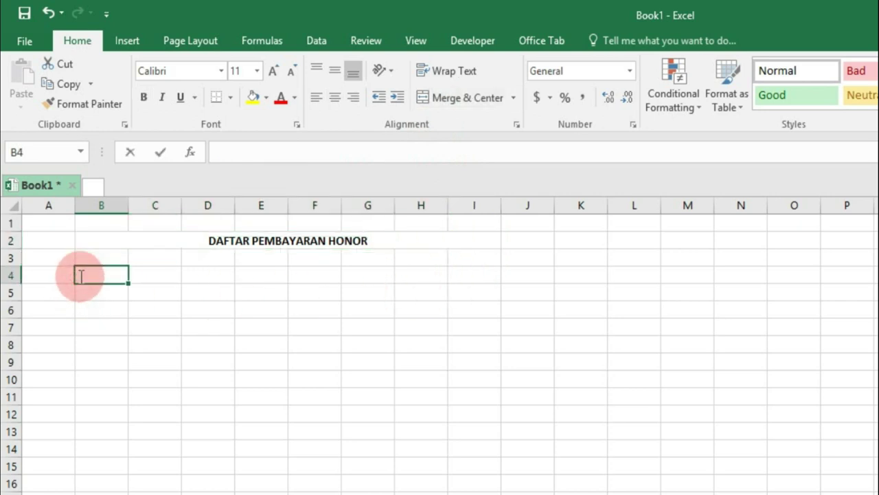
Step: Enter headers No, Nama, Jan through May (auto-filled) and Total Honor across B4:I4
{"action": "type", "text": "No"}
{"action": "key", "text": "Tab"}
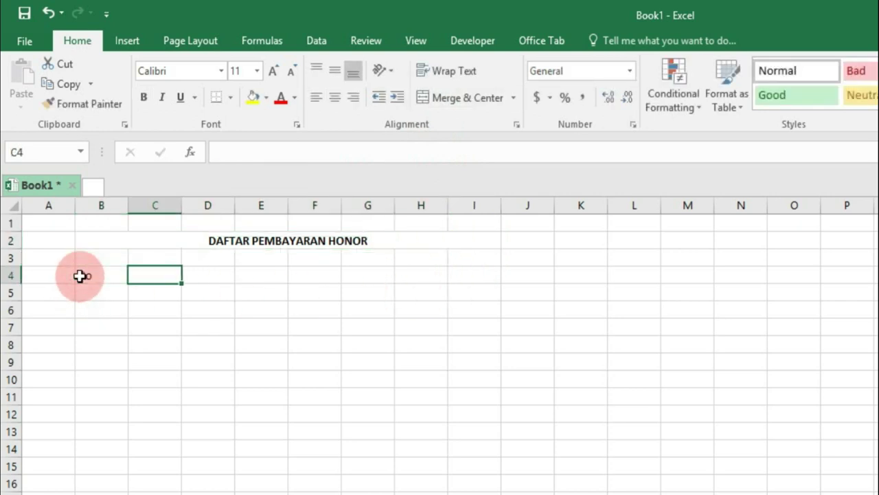
{"action": "type", "text": "Nama"}
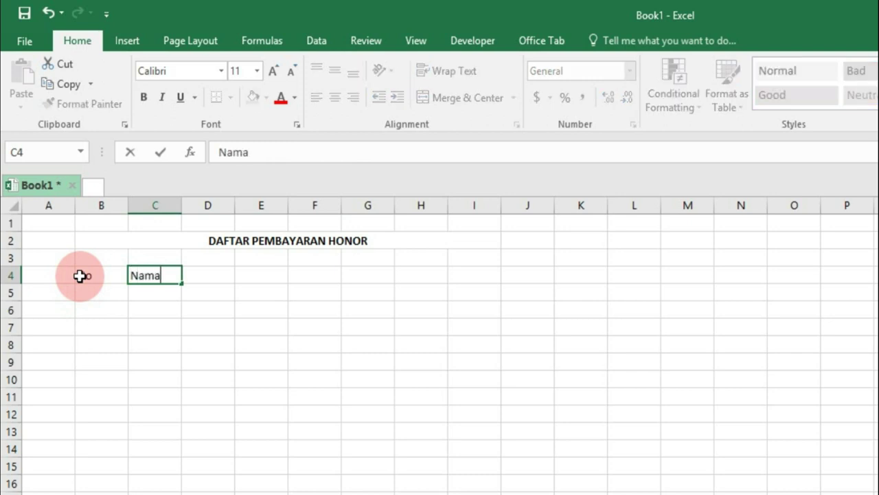
{"action": "key", "text": "Tab"}
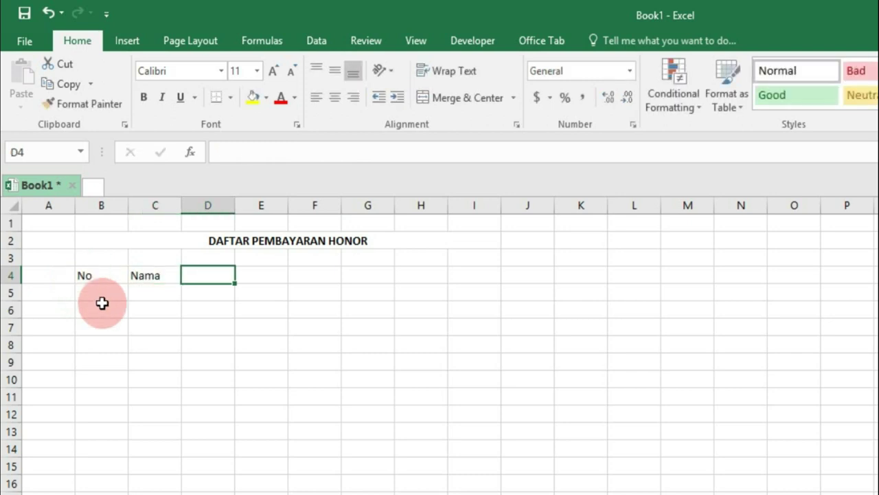
{"action": "type", "text": "Jan"}
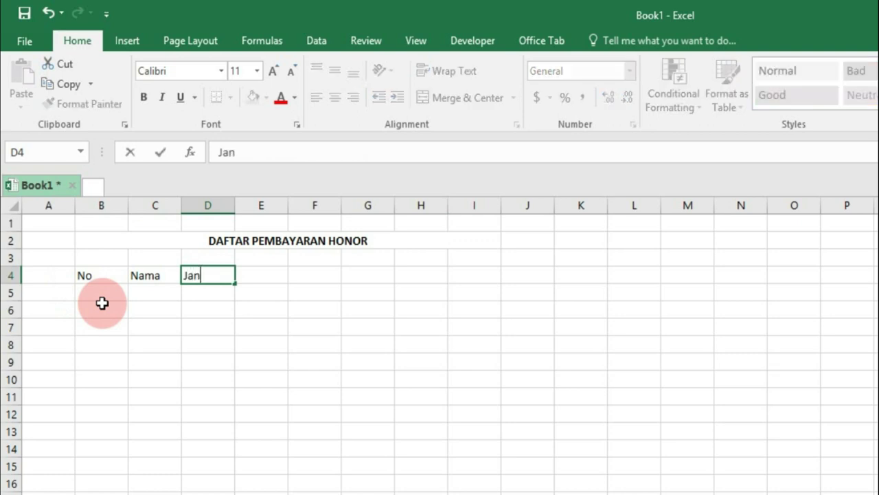
{"action": "key", "text": "ctrl+Return"}
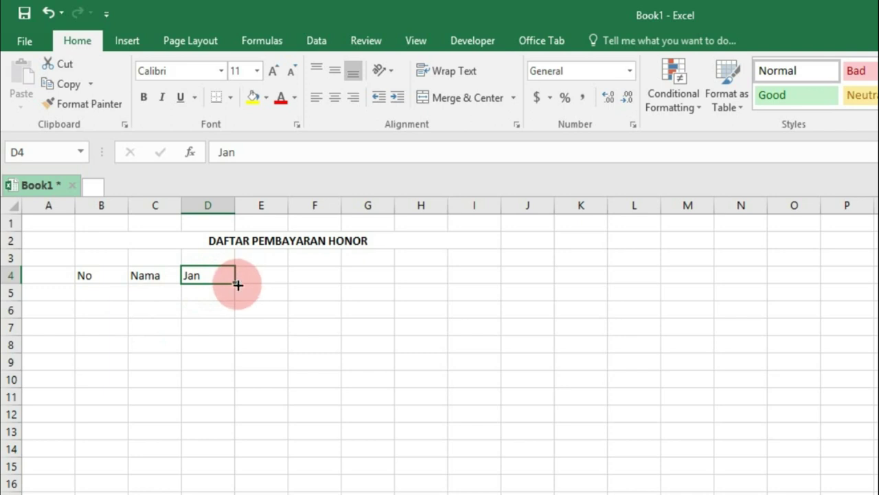
{"action": "left_click_drag", "start_coordinate": [235, 284], "coordinate": [423, 284]}
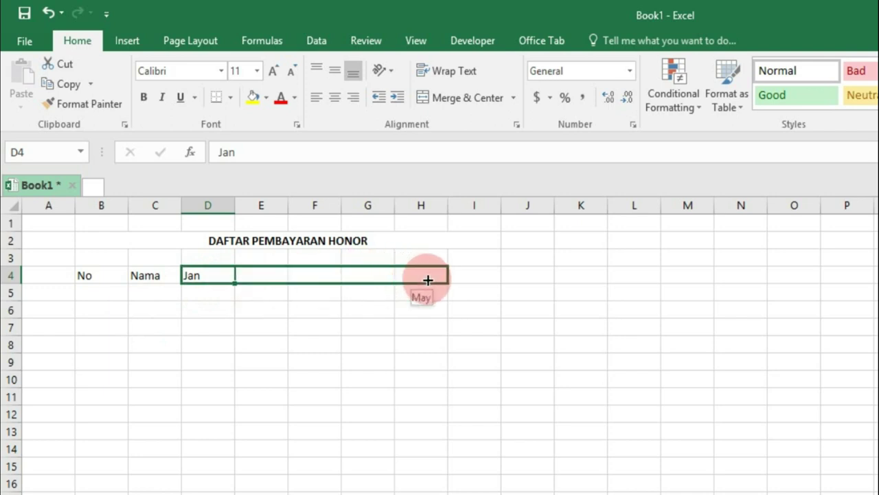
{"action": "left_click_drag", "start_coordinate": [245, 275], "coordinate": [408, 275]}
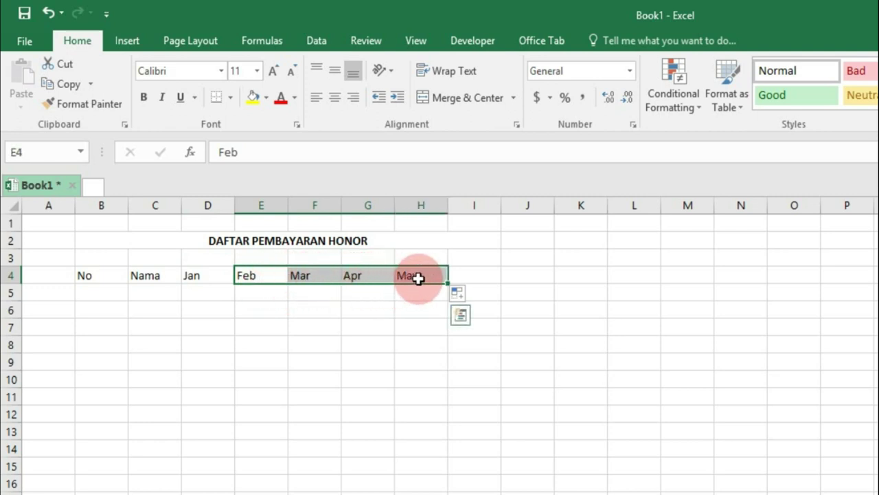
{"action": "left_click", "coordinate": [472, 274]}
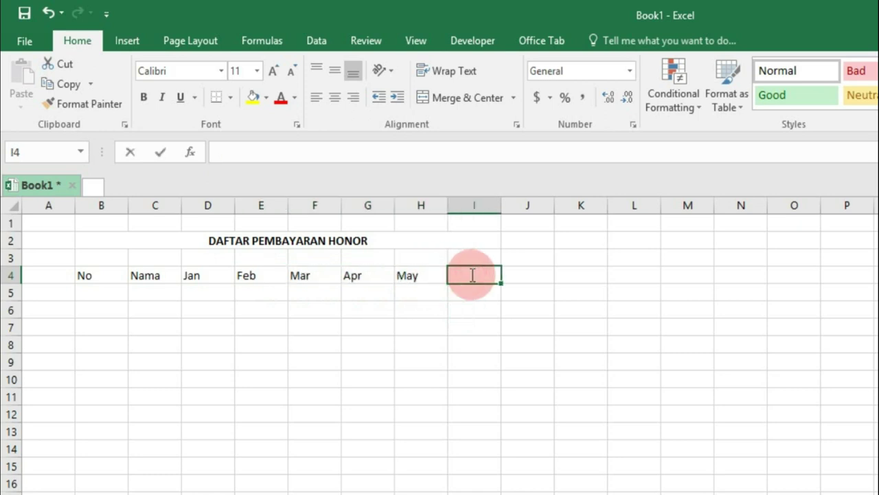
{"action": "type", "text": "Total Honor"}
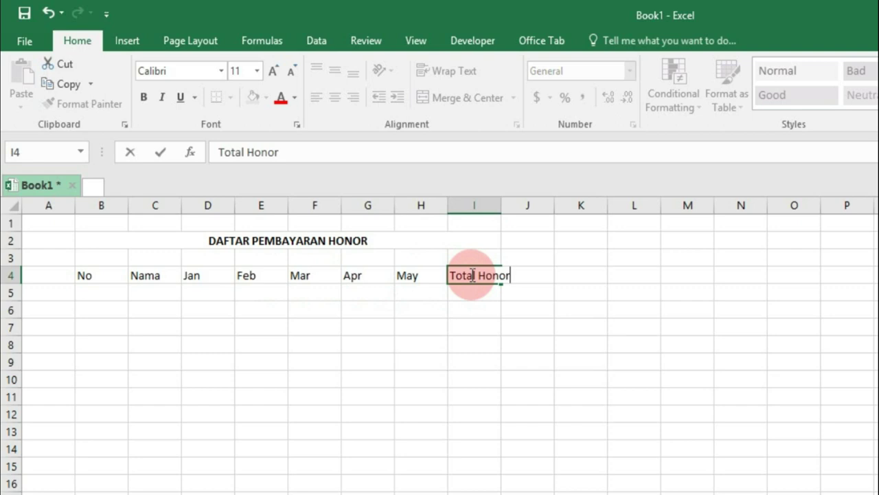
{"action": "key", "text": "Return"}
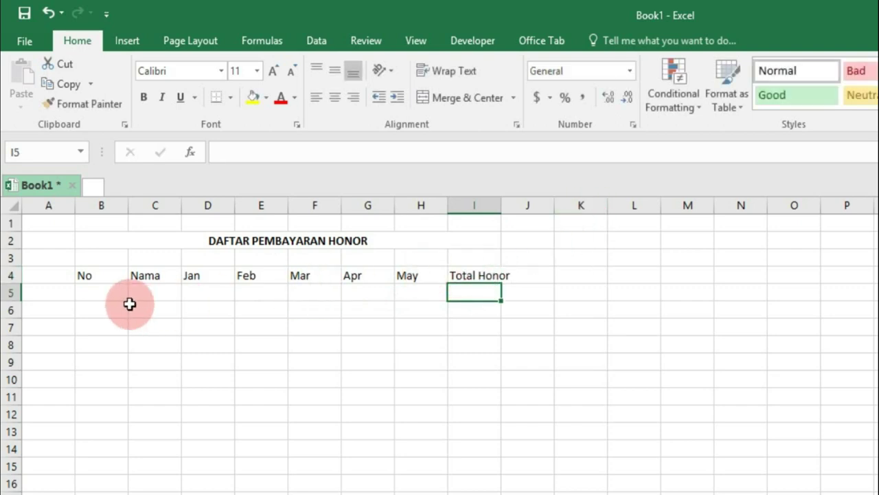
Step: Number rows 5–8 as 1–4 and enter the four people's names in C5:C8
{"action": "left_click", "coordinate": [81, 297]}
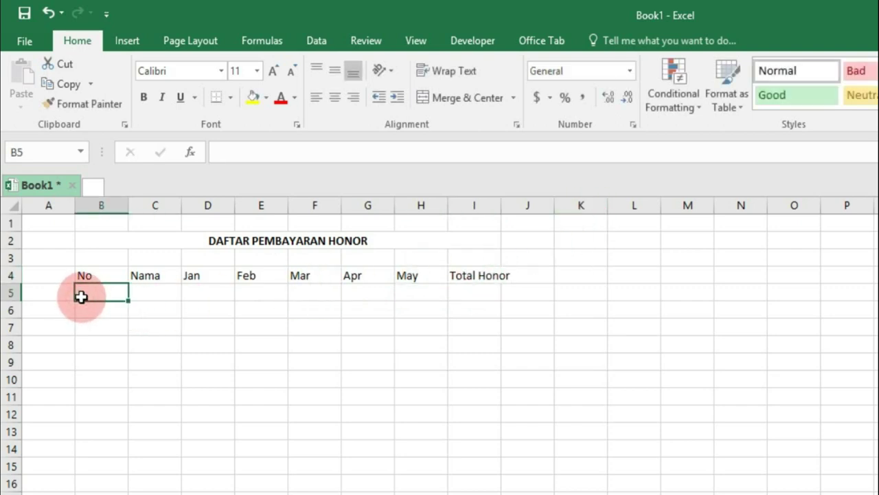
{"action": "type", "text": "1"}
{"action": "key", "text": "Return"}
{"action": "type", "text": "2"}
{"action": "key", "text": "Return"}
{"action": "type", "text": "3"}
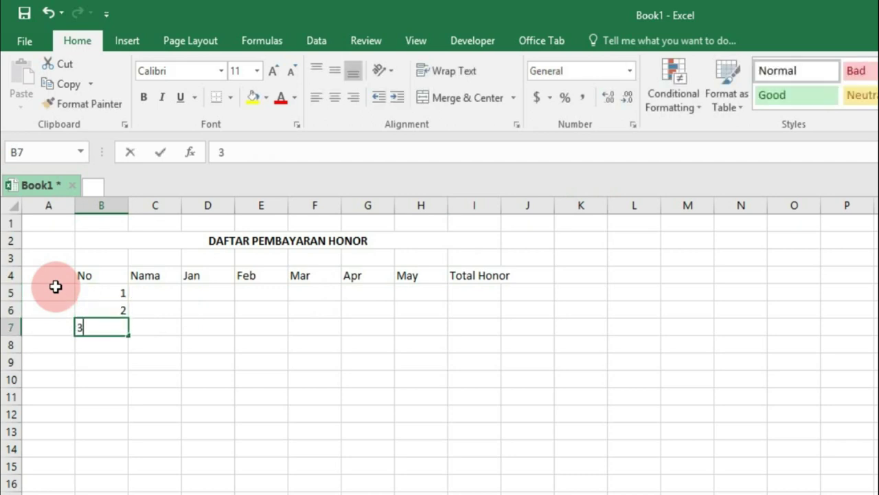
{"action": "key", "text": "Return"}
{"action": "type", "text": "4Andre"}
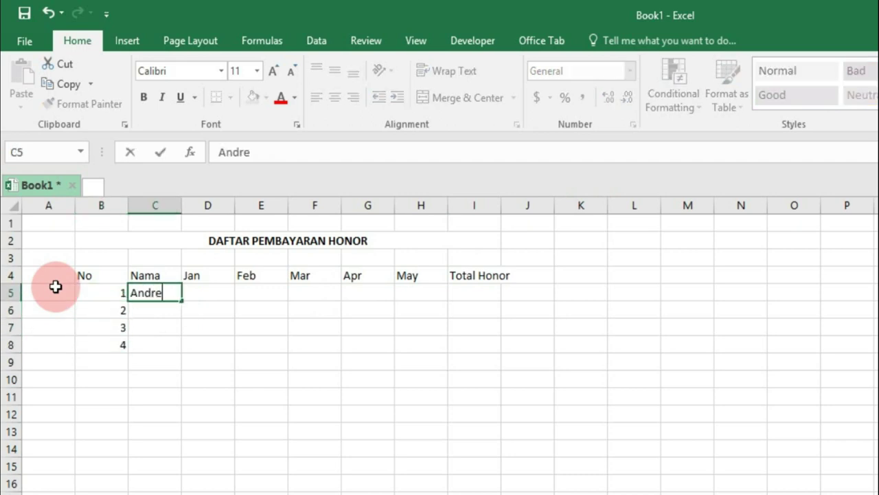
{"action": "key", "text": "Return"}
{"action": "type", "text": "Dedy"}
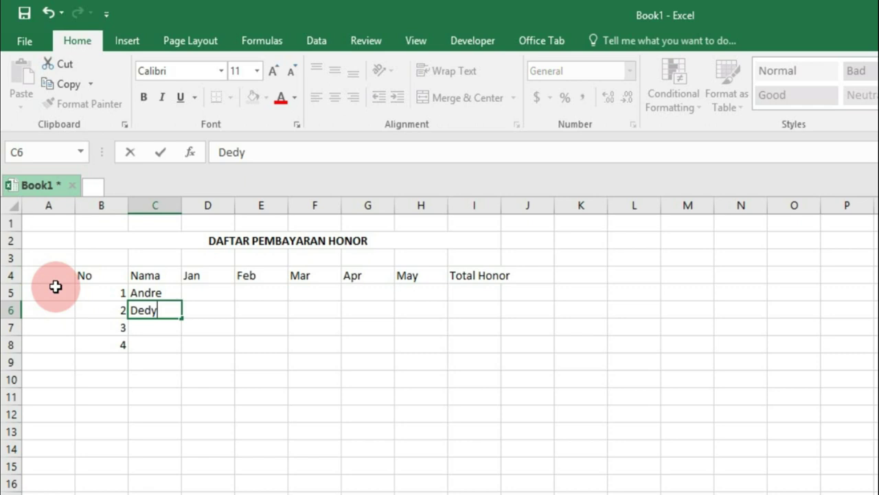
{"action": "key", "text": "Return"}
{"action": "type", "text": "Panji"}
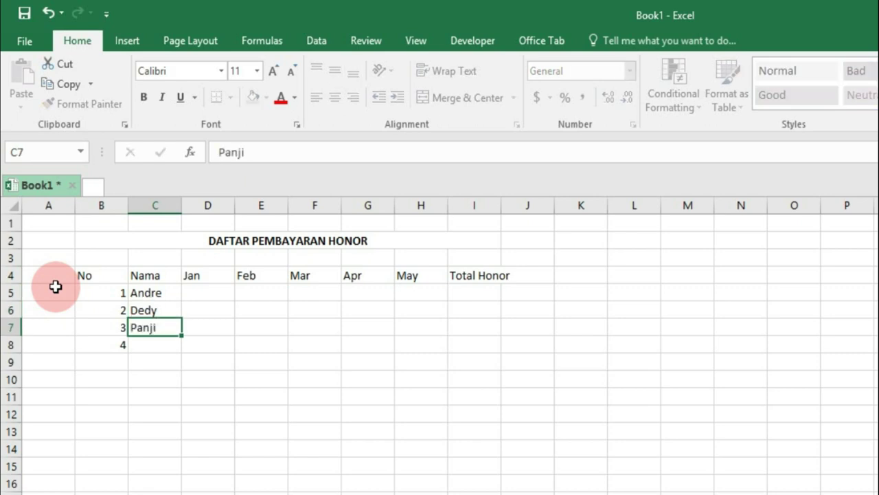
{"action": "key", "text": "Return"}
{"action": "type", "text": "Do"}
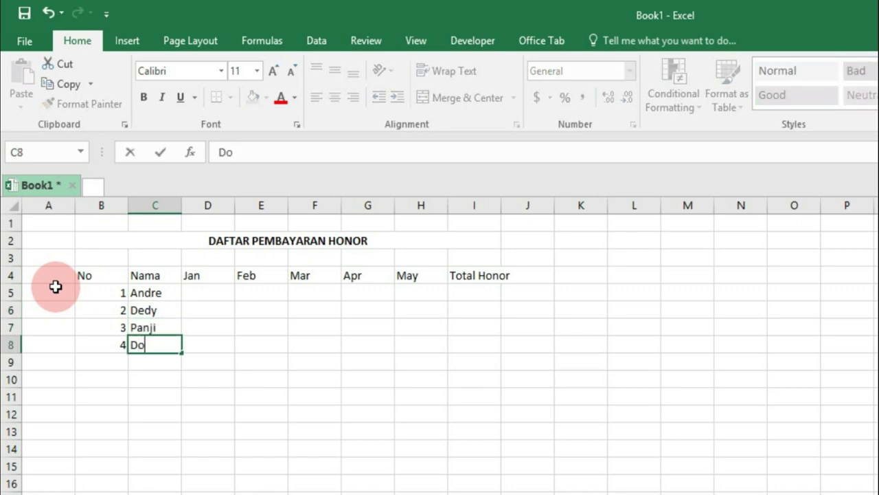
{"action": "key", "text": "Up"}
{"action": "key", "text": "Up"}
{"action": "key", "text": "Up"}
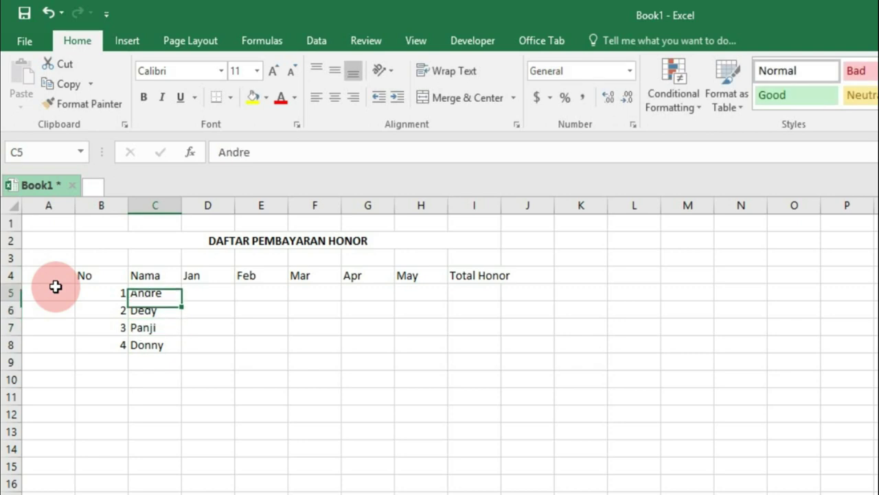
Step: Enter Jan amounts 8000000, 5000000, 7000000, 6000000 in D5:D8 and copy them through May
{"action": "key", "text": "Right"}
{"action": "type", "text": "8"}
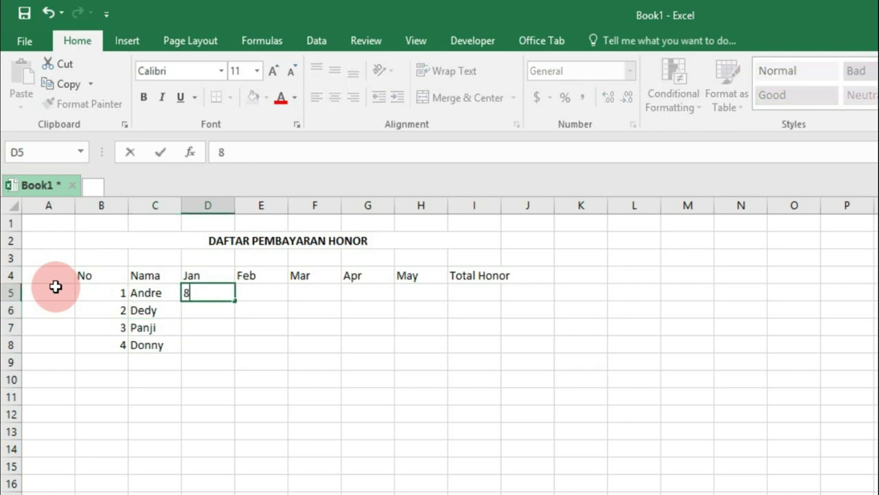
{"action": "key", "text": "Return"}
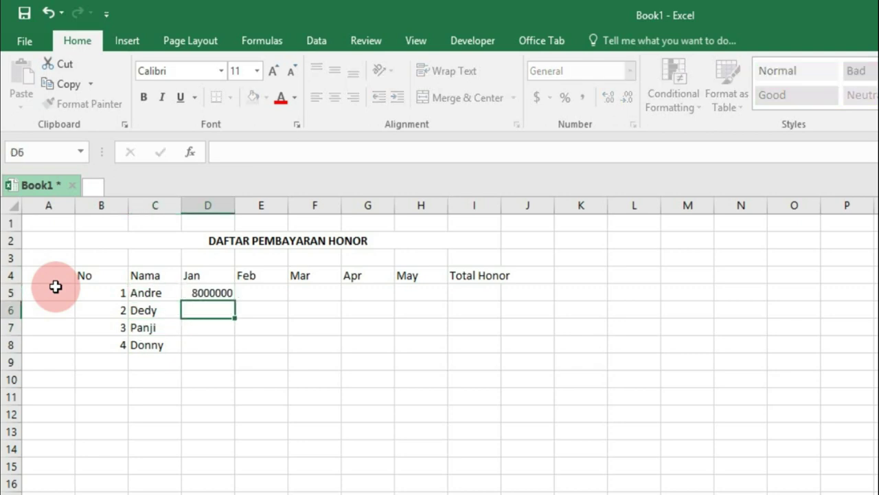
{"action": "type", "text": "5000000"}
{"action": "key", "text": "Return"}
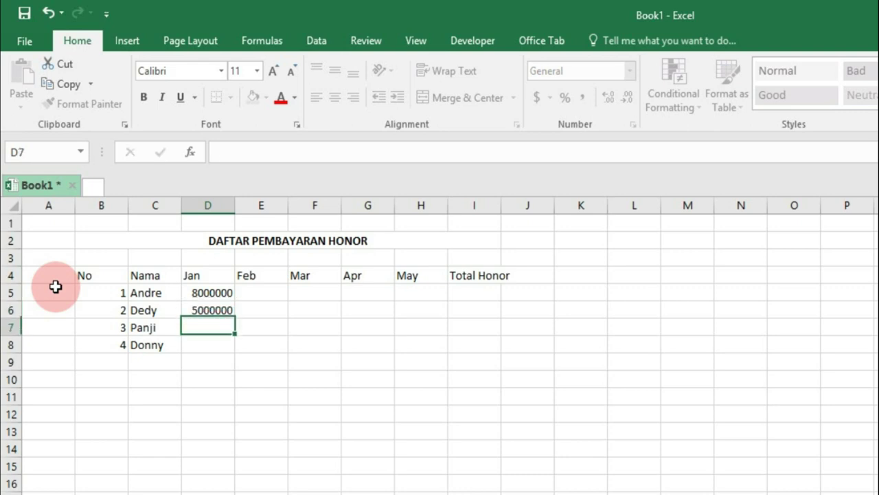
{"action": "type", "text": "7000000"}
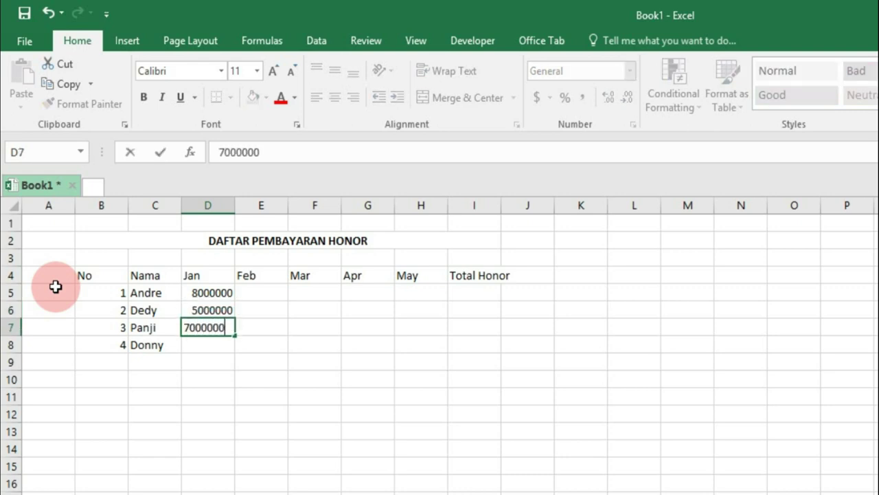
{"action": "key", "text": "Return"}
{"action": "type", "text": "6000000"}
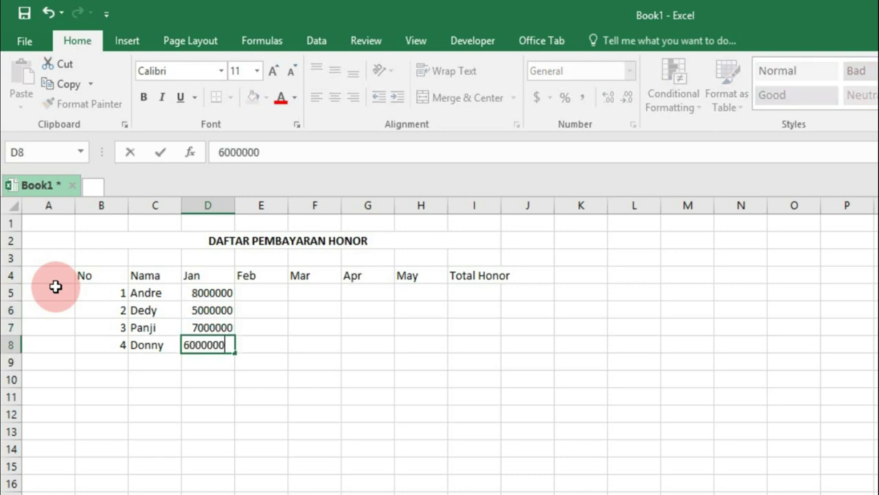
{"action": "key", "text": "Up"}
{"action": "key", "text": "Up"}
{"action": "key", "text": "Up"}
{"action": "key", "text": "shift+Down"}
{"action": "key", "text": "shift+Down"}
{"action": "key", "text": "shift+Down"}
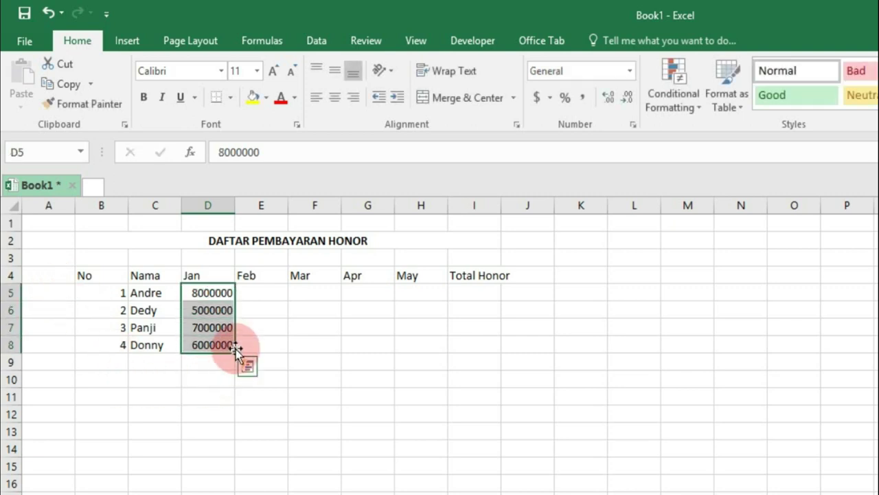
{"action": "left_click_drag", "start_coordinate": [234, 356], "coordinate": [427, 354]}
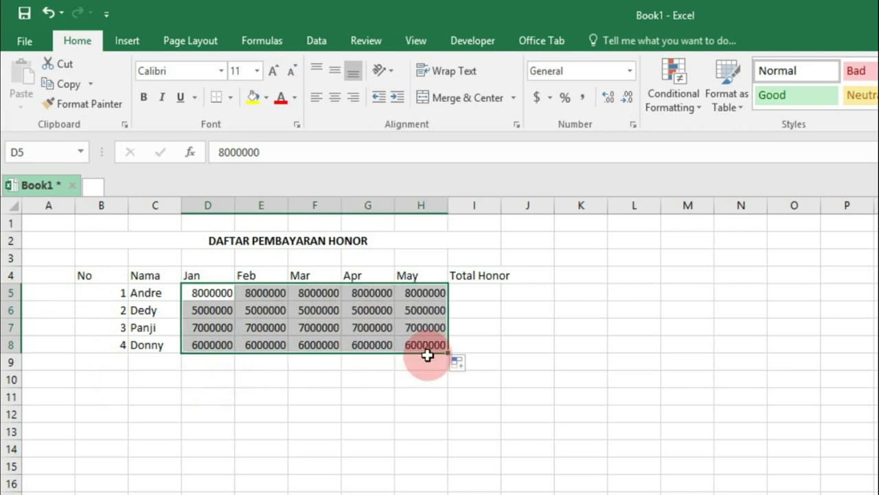
{"action": "left_click", "coordinate": [468, 292]}
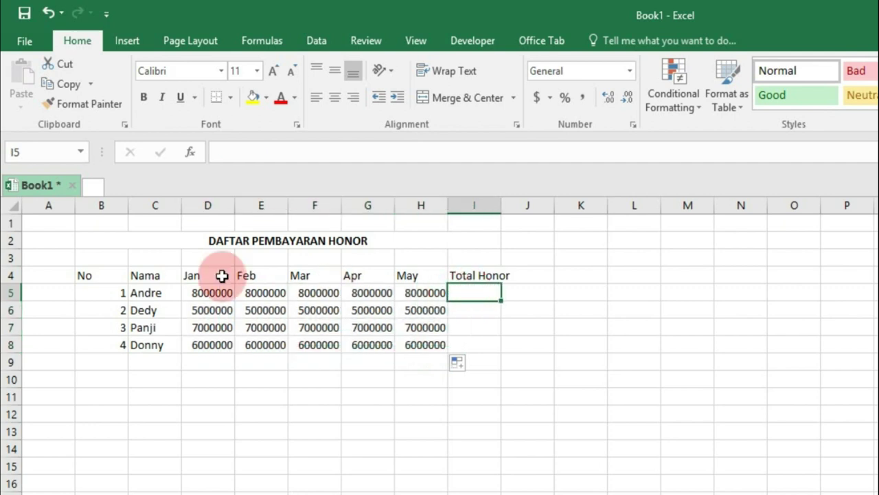
Step: Convert the No–Total Honor range B4:I8 into a table with headers (Table3)
{"action": "left_click", "coordinate": [114, 275]}
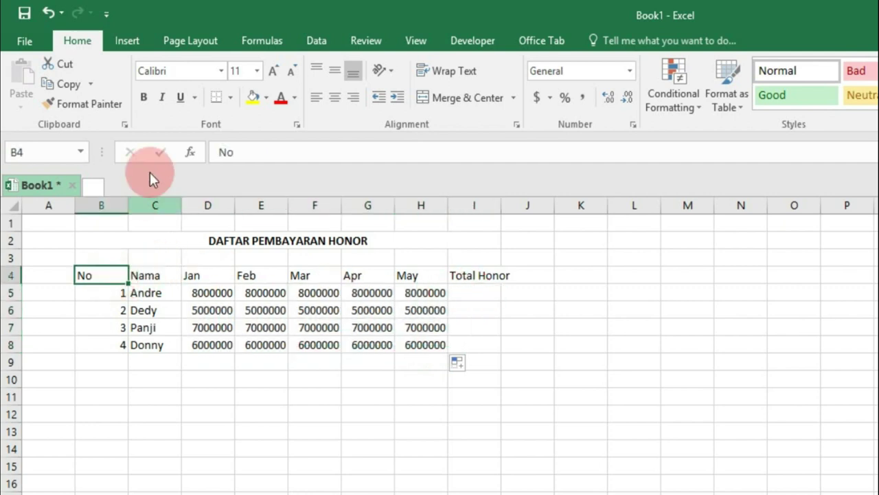
{"action": "left_click", "coordinate": [136, 43]}
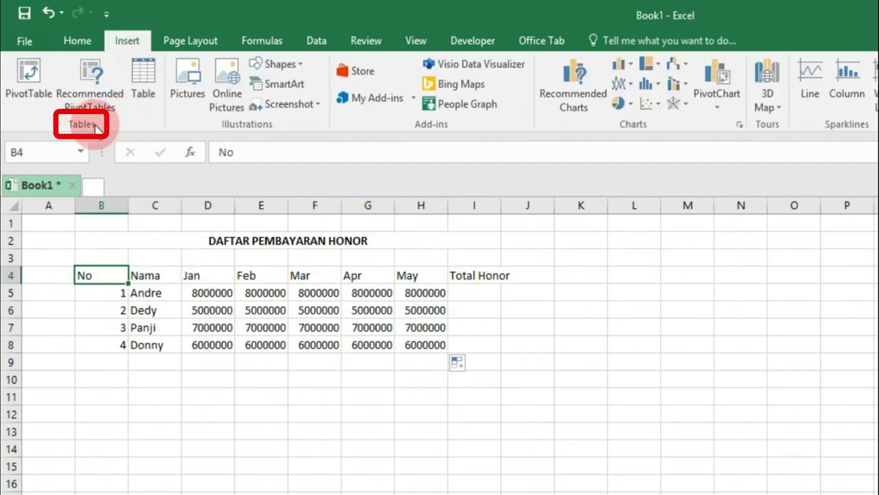
{"action": "left_click", "coordinate": [138, 79]}
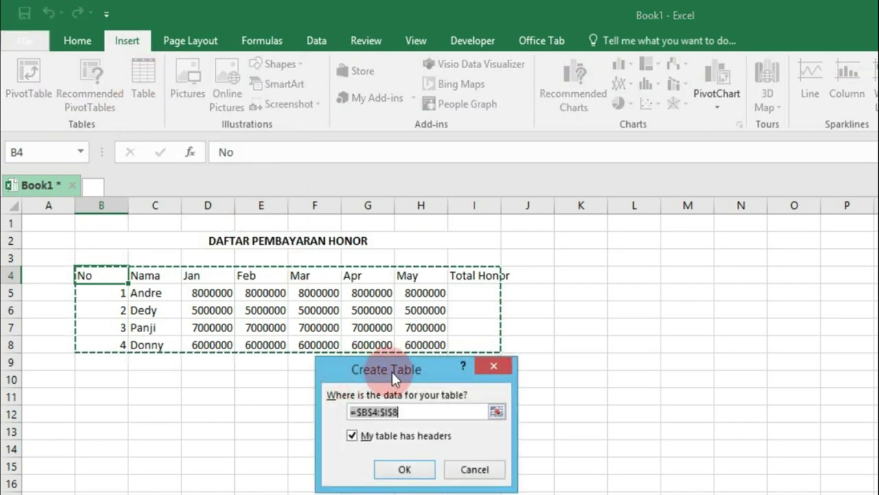
{"action": "left_click", "coordinate": [406, 470]}
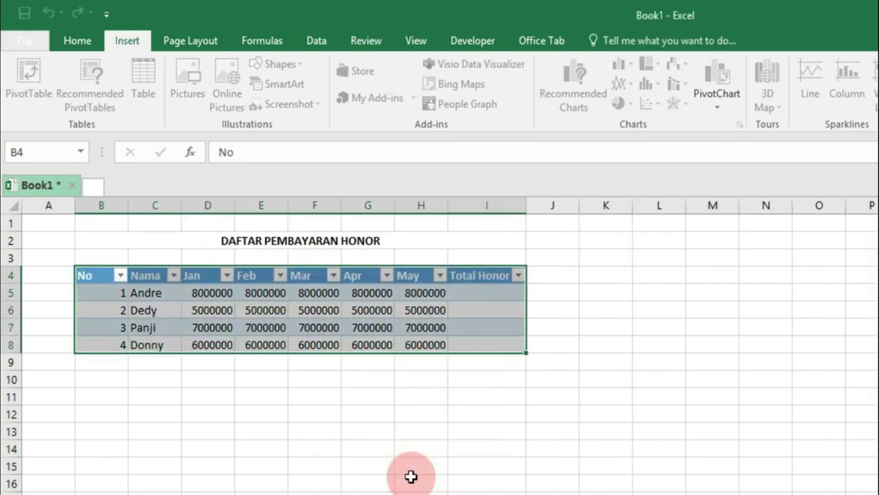
{"action": "left_click", "coordinate": [460, 365]}
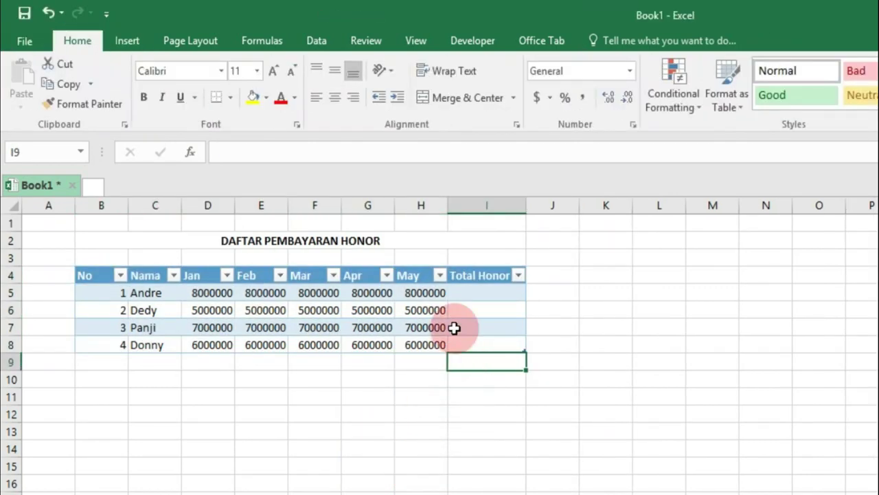
Step: Select the Total Honor header, the month headers, then the first Total Honor cell
{"action": "left_click", "coordinate": [464, 280]}
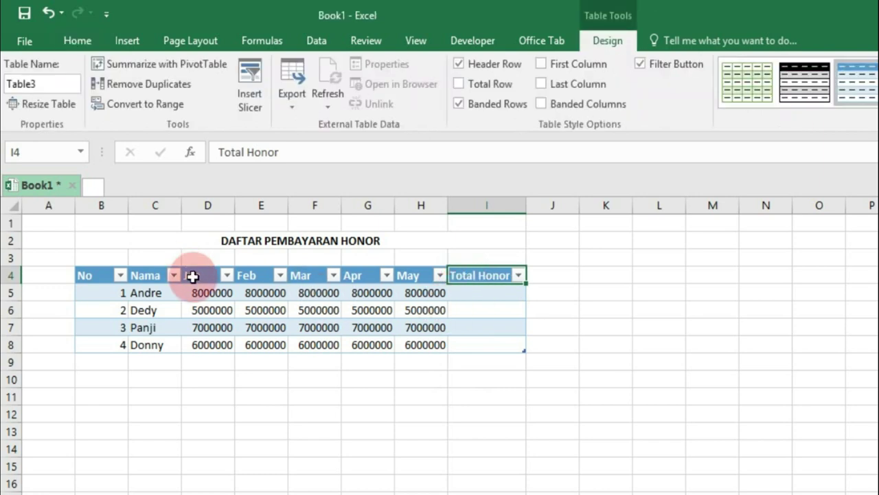
{"action": "left_click_drag", "start_coordinate": [191, 275], "coordinate": [404, 278]}
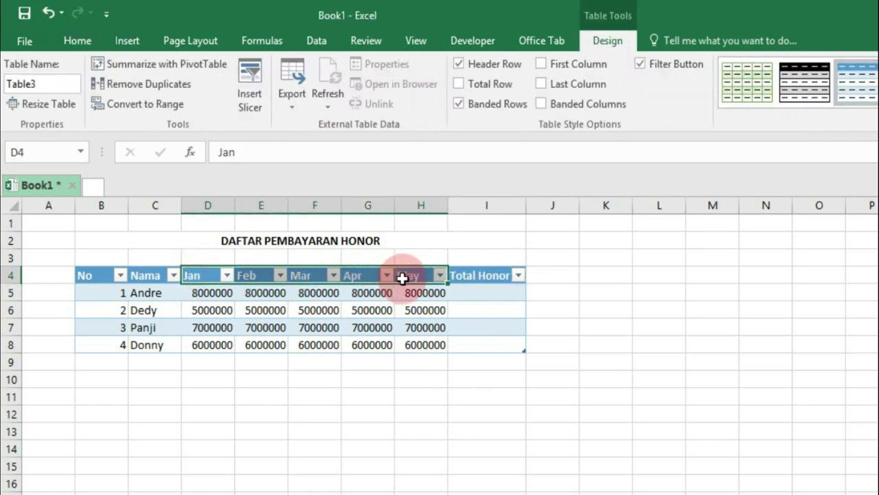
{"action": "left_click", "coordinate": [487, 295]}
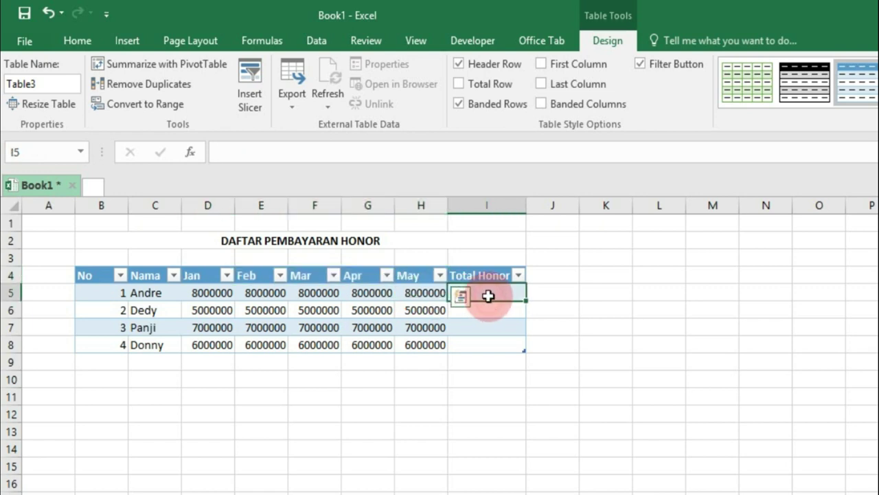
Step: AutoSum Jan–May in the first Total Honor cell, filling the whole column
{"action": "left_click", "coordinate": [102, 45]}
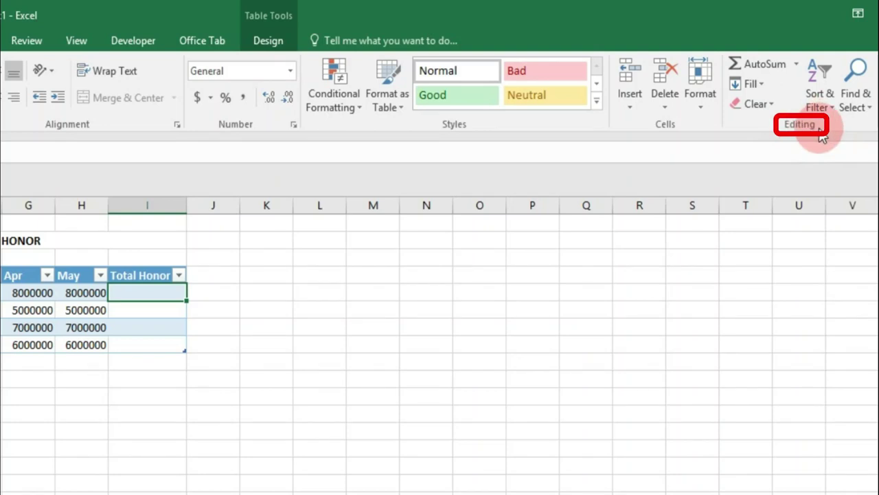
{"action": "left_click", "coordinate": [772, 66]}
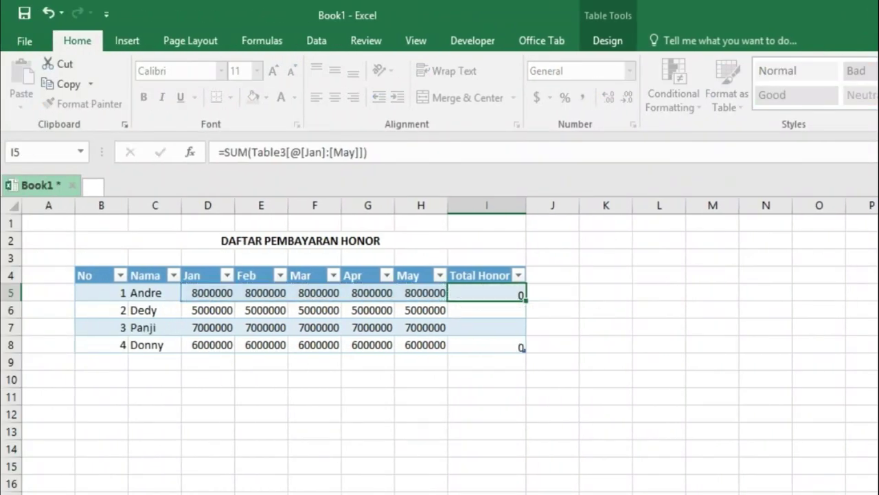
{"action": "key", "text": "Return"}
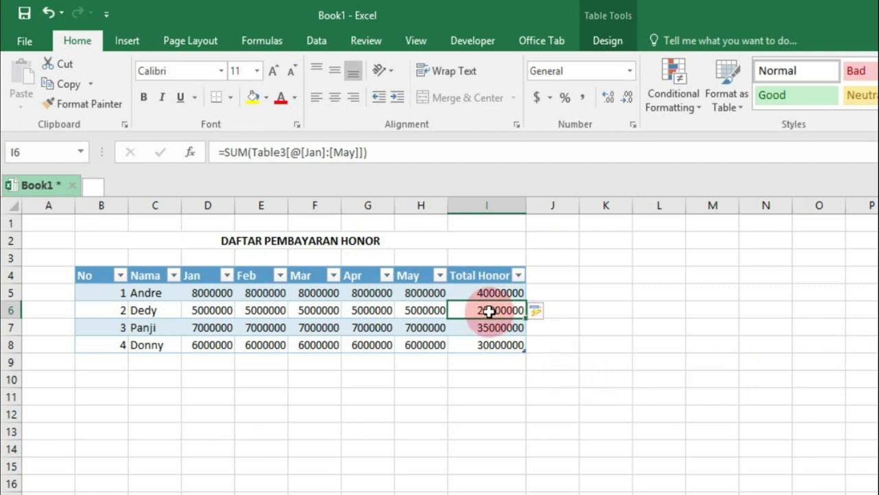
Step: Check the totals 40000000, 25000000, 35000000, 30000000, then select all monthly and total amounts
{"action": "left_click_drag", "start_coordinate": [488, 310], "coordinate": [492, 327]}
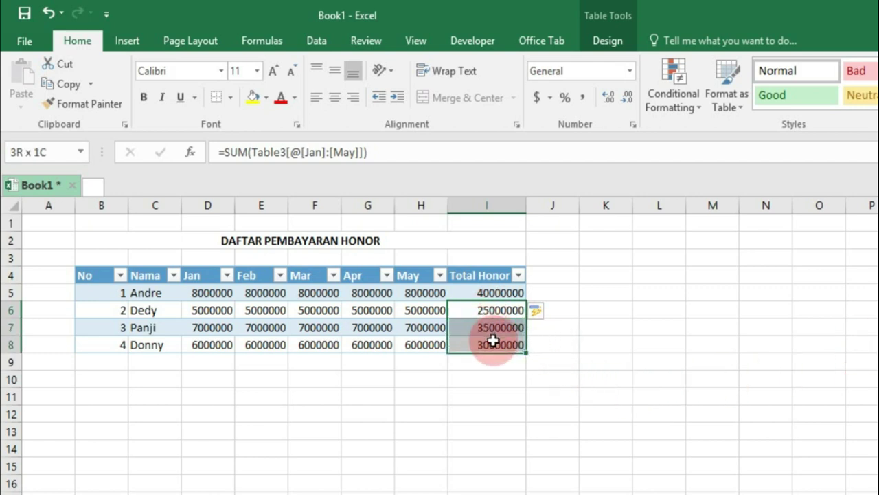
{"action": "left_click_drag", "start_coordinate": [494, 341], "coordinate": [493, 342]}
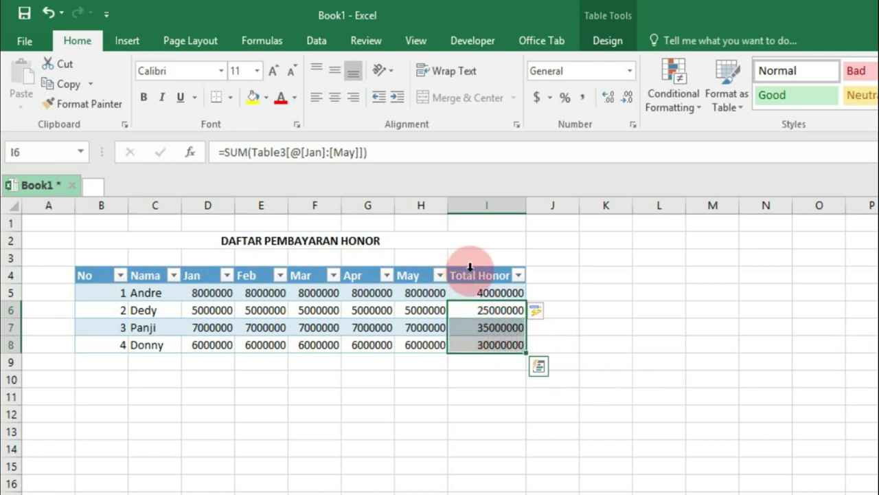
{"action": "left_click", "coordinate": [472, 275]}
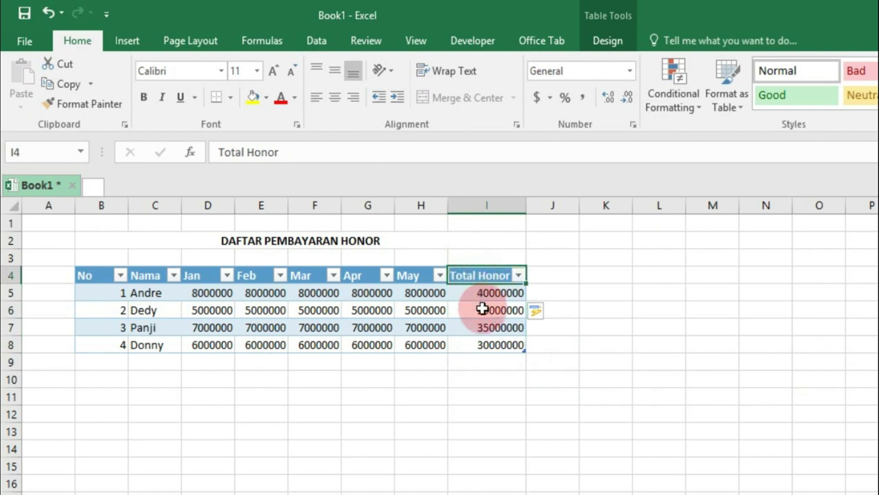
{"action": "left_click_drag", "start_coordinate": [483, 308], "coordinate": [487, 343]}
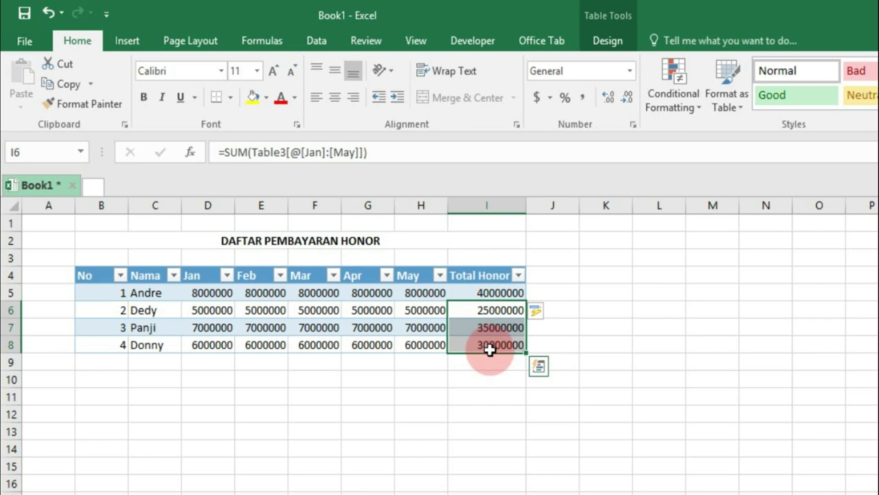
{"action": "left_click", "coordinate": [493, 364]}
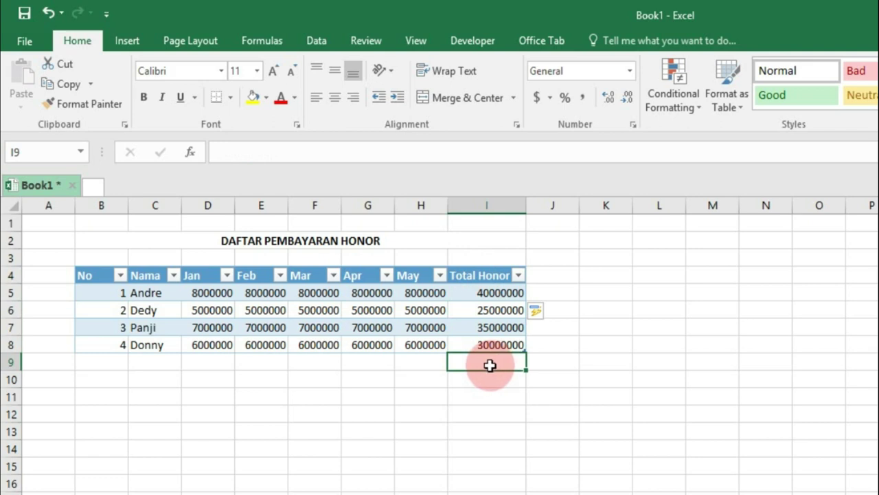
{"action": "mouse_move", "coordinate": [197, 291]}
{"action": "left_mouse_down"}
{"action": "mouse_move", "coordinate": [377, 311]}
{"action": "mouse_move", "coordinate": [468, 338]}
{"action": "left_mouse_up"}
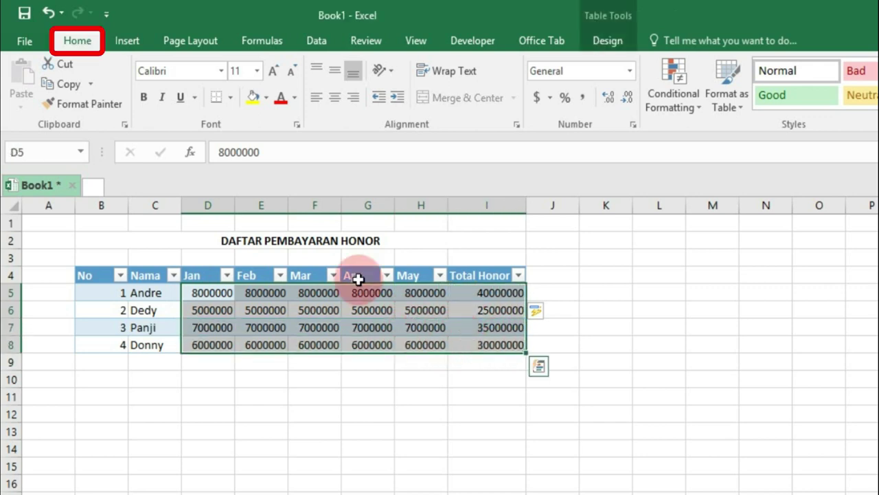
Step: Give D5:I8 Comma Style with zero decimals, e.g. 8,000,000 and 40,000,000
{"action": "left_click", "coordinate": [53, 64]}
{"action": "left_click", "coordinate": [570, 125]}
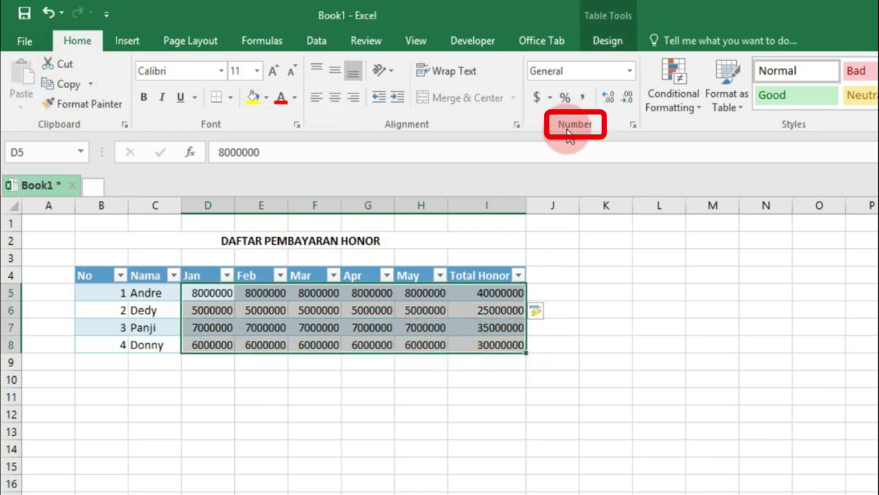
{"action": "left_click", "coordinate": [583, 98]}
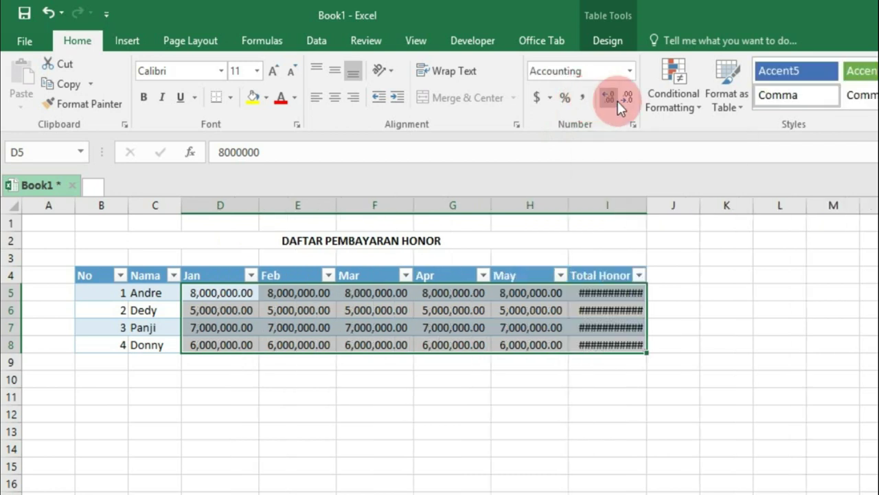
{"action": "left_click", "coordinate": [629, 102]}
{"action": "left_click", "coordinate": [629, 102]}
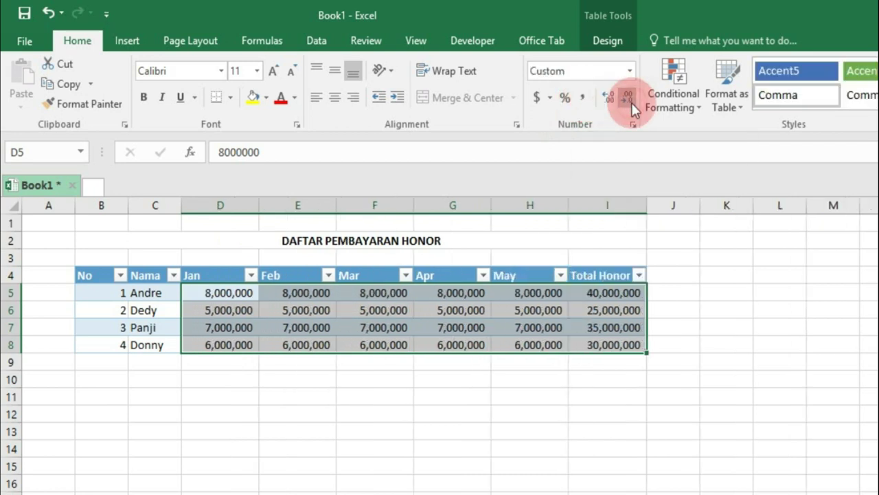
{"action": "left_click", "coordinate": [480, 370]}
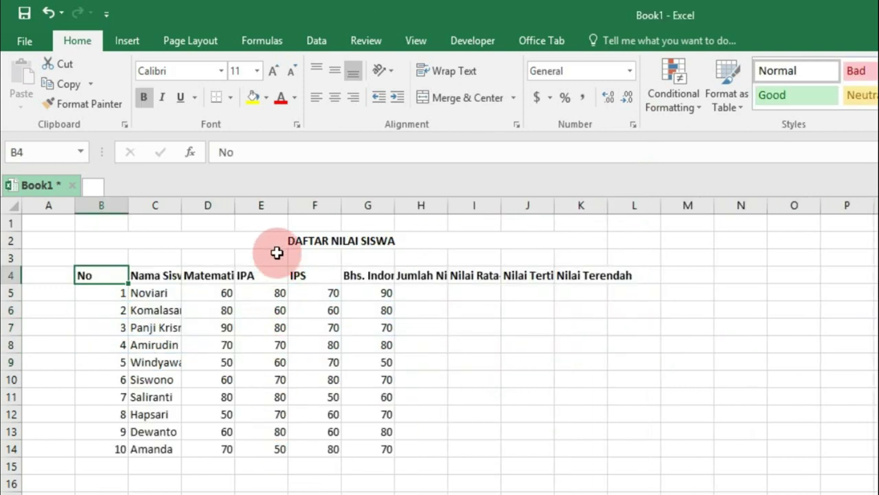
Step: Turn the DAFTAR NILAI SISWA grade list B4:K14 into a header table, Table4
{"action": "left_click", "coordinate": [277, 241]}
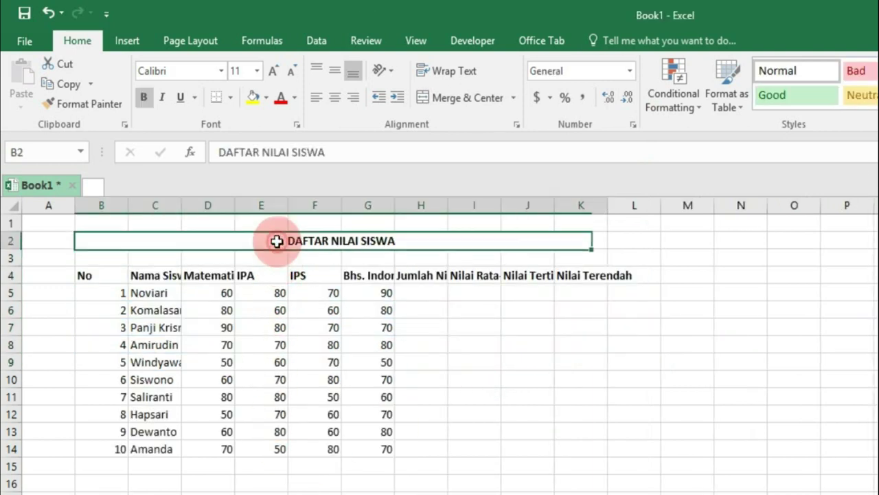
{"action": "left_click_drag", "start_coordinate": [277, 240], "coordinate": [349, 449]}
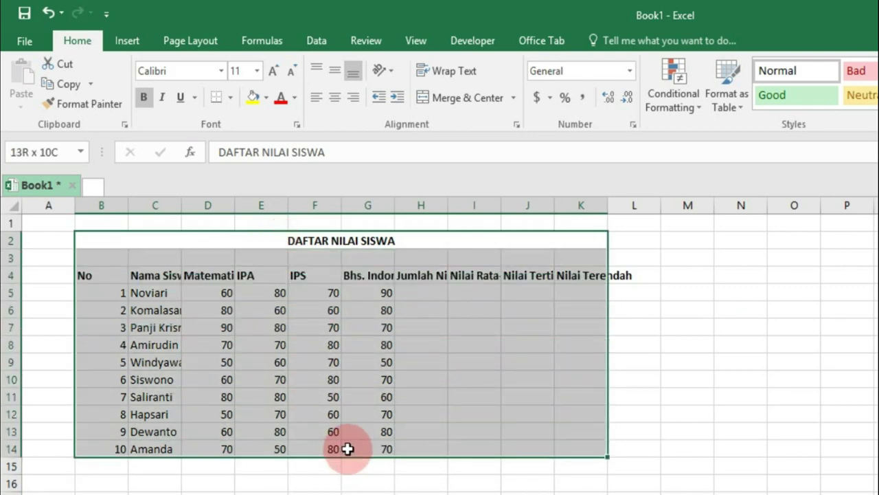
{"action": "left_click", "coordinate": [90, 275]}
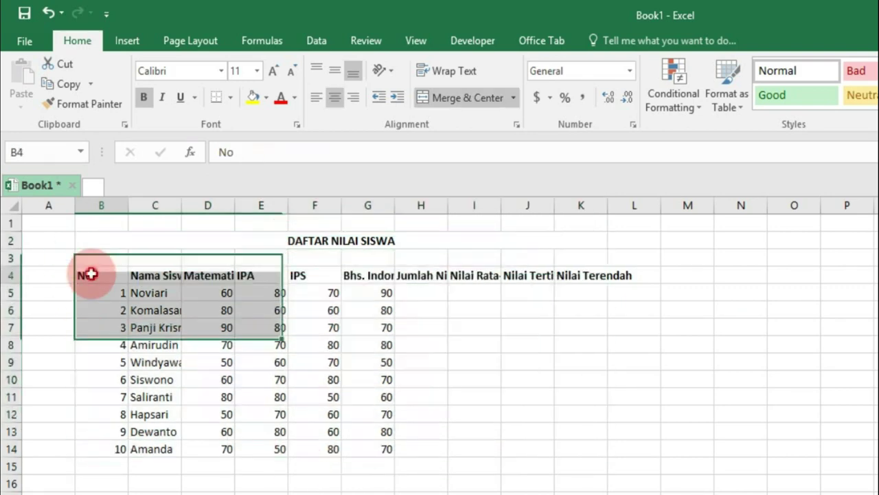
{"action": "left_click", "coordinate": [90, 274]}
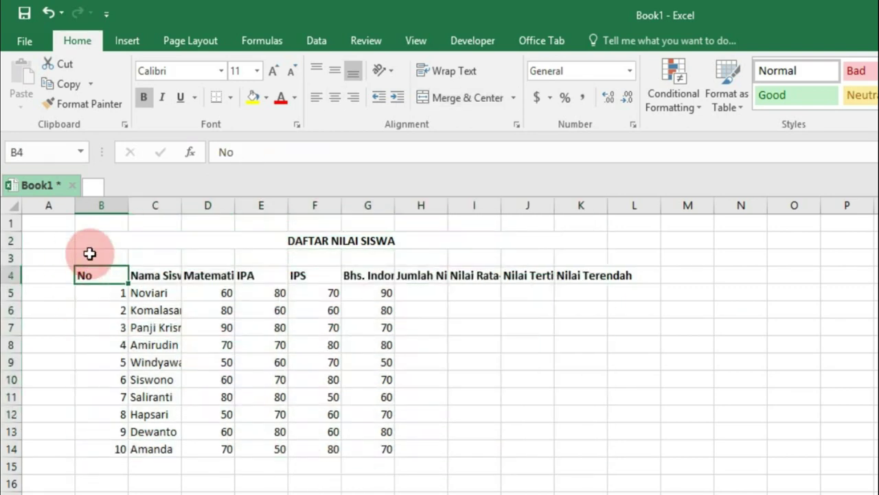
{"action": "left_click", "coordinate": [125, 41]}
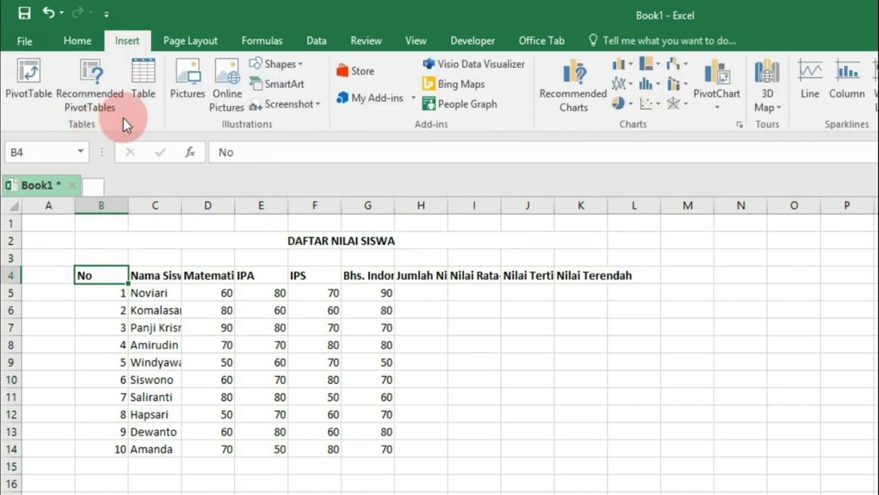
{"action": "left_click", "coordinate": [142, 81]}
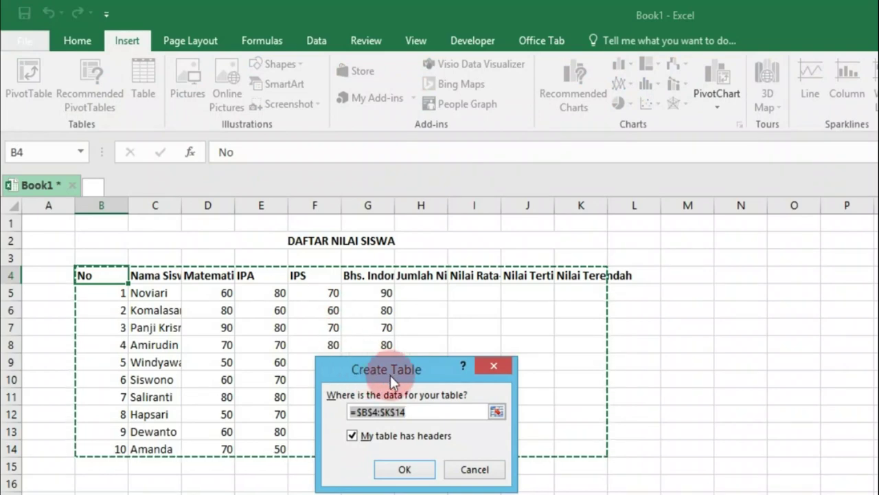
{"action": "left_click", "coordinate": [413, 470]}
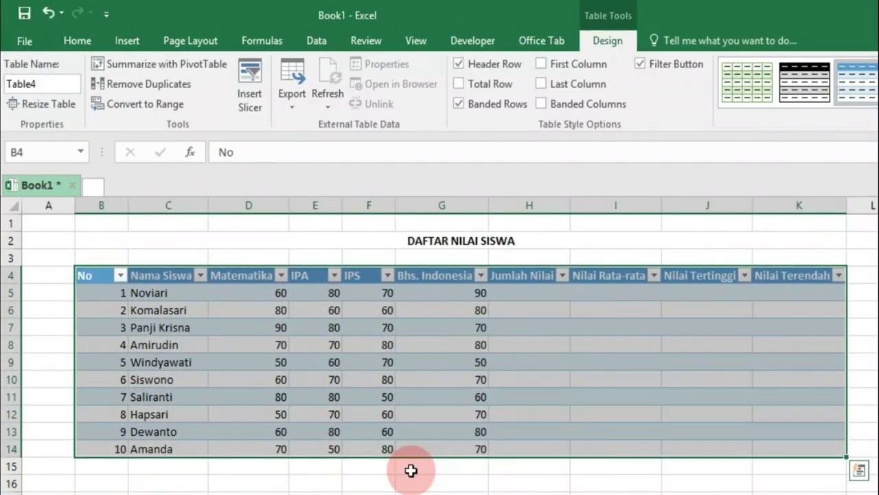
{"action": "left_click", "coordinate": [411, 470]}
{"action": "left_click", "coordinate": [501, 328]}
Step: Fill Jumlah Nilai with =SUM of Matematika through Bhs. Indonesia scores
{"action": "left_click", "coordinate": [522, 292]}
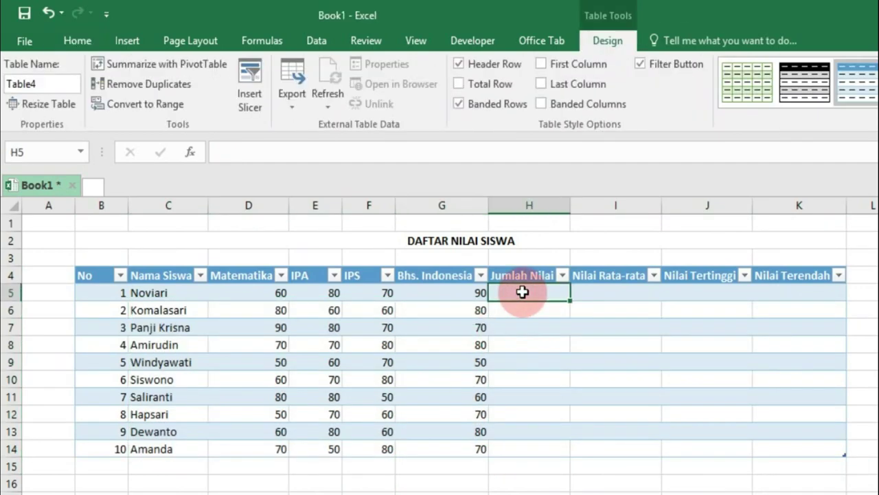
{"action": "type", "text": "=S"}
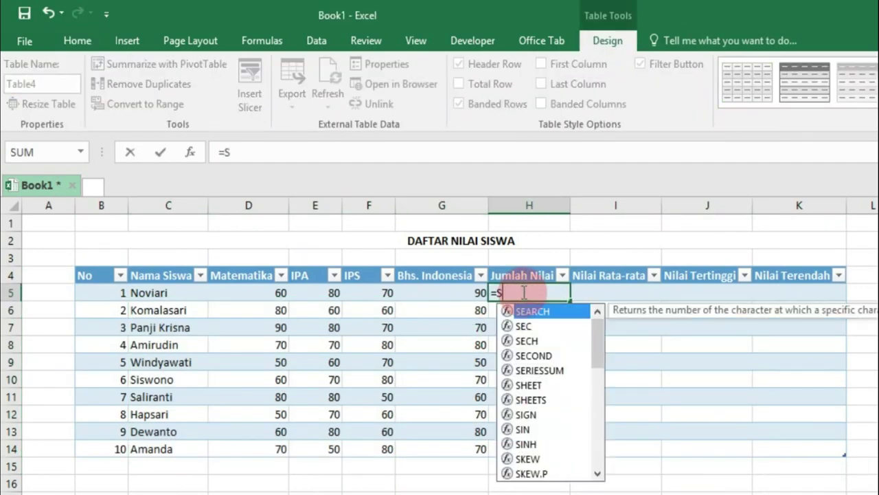
{"action": "type", "text": "UM("}
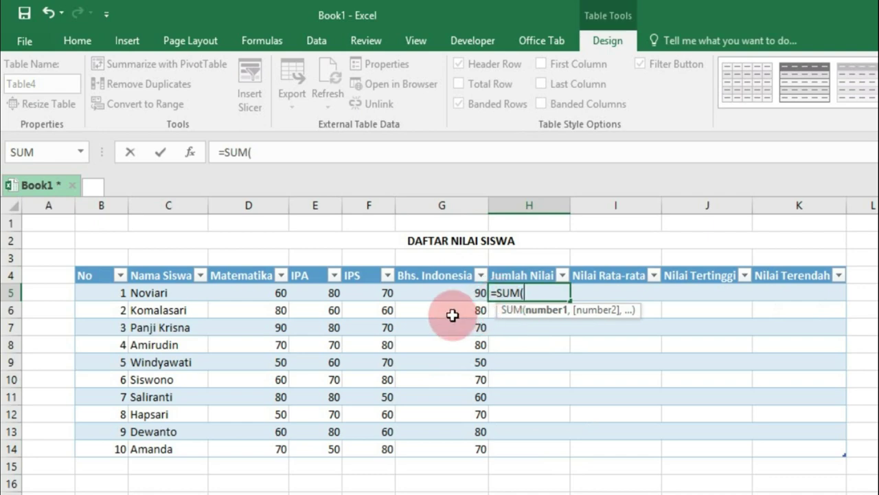
{"action": "left_click", "coordinate": [270, 294]}
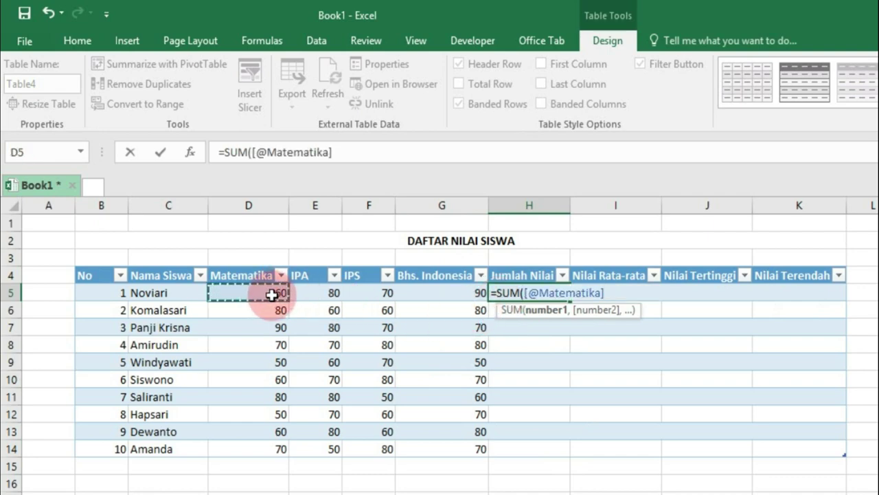
{"action": "left_click_drag", "start_coordinate": [272, 295], "coordinate": [424, 292]}
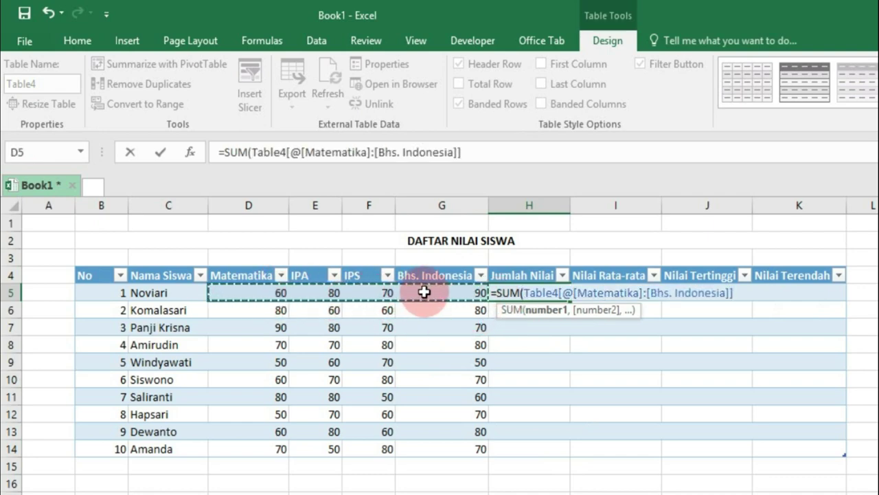
{"action": "type", "text": ")"}
{"action": "key", "text": "Return"}
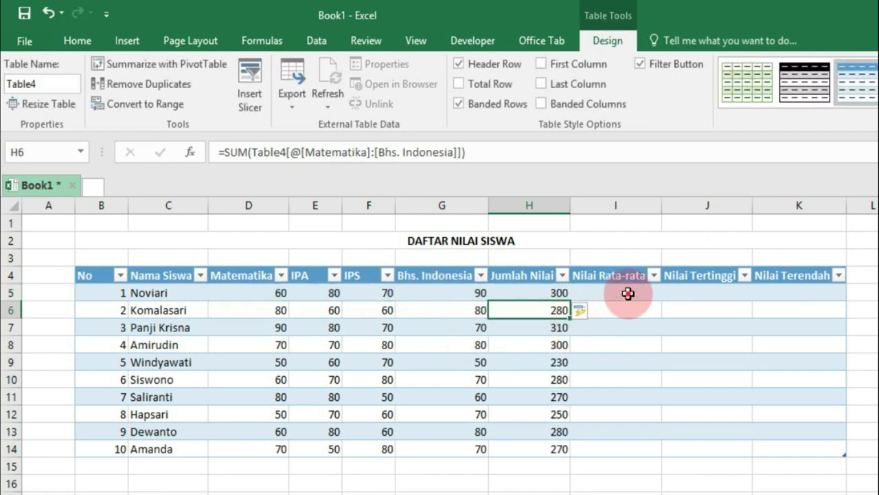
Step: Fill Nilai Rata-rata with an AVERAGE of the four subject scores
{"action": "left_click", "coordinate": [626, 293]}
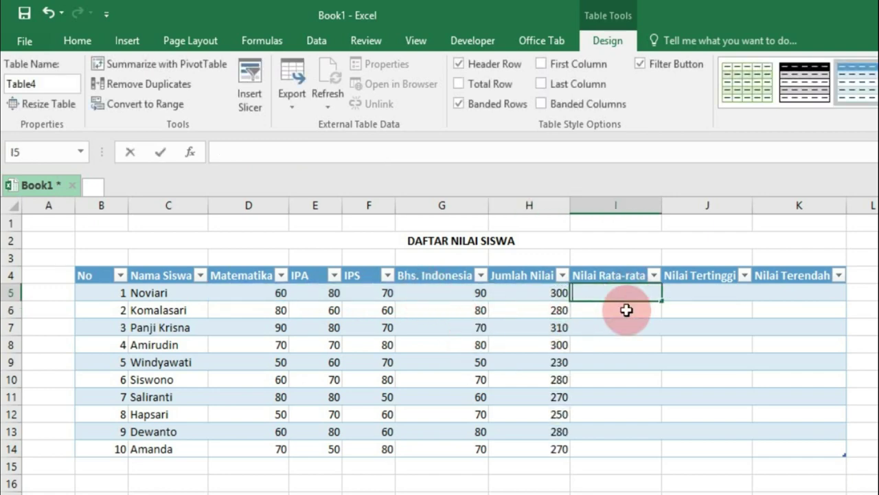
{"action": "type", "text": "=AVERAGE"}
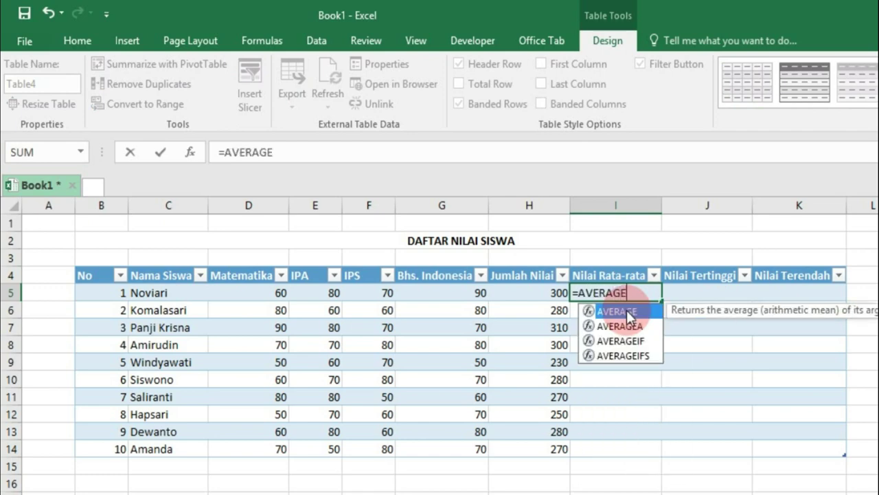
{"action": "double_click", "coordinate": [630, 315]}
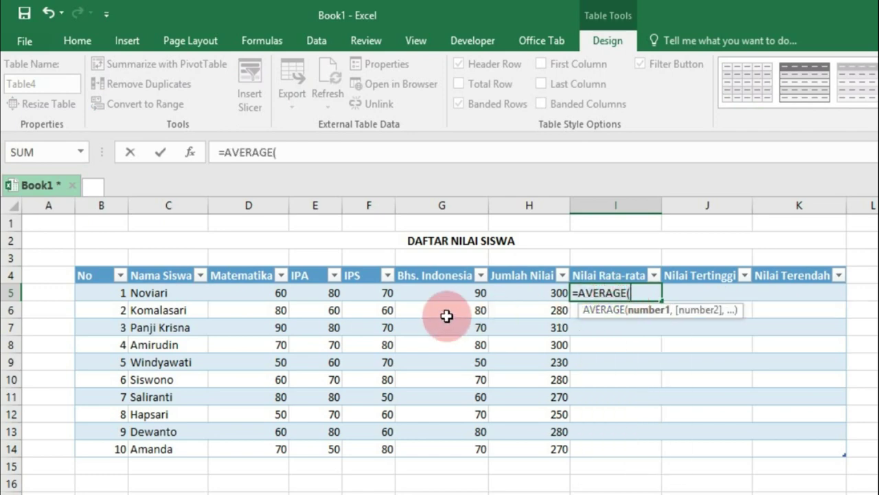
{"action": "left_click_drag", "start_coordinate": [266, 292], "coordinate": [419, 292]}
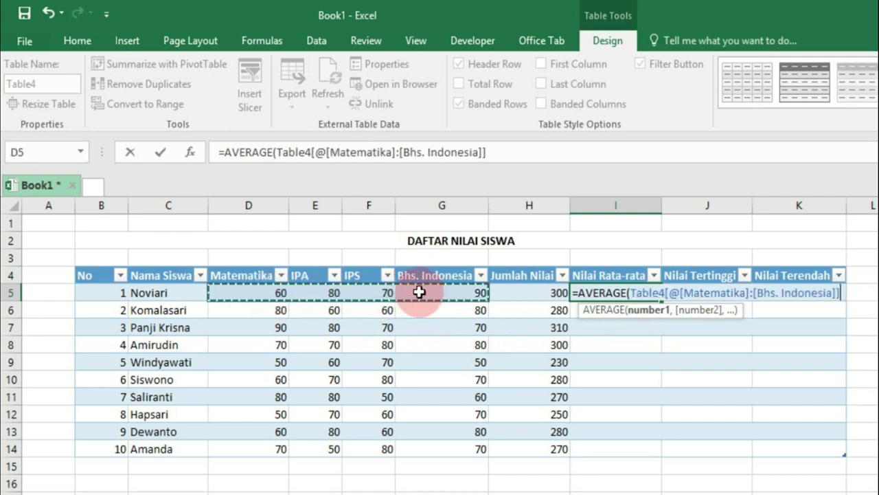
{"action": "type", "text": ")"}
{"action": "key", "text": "Return"}
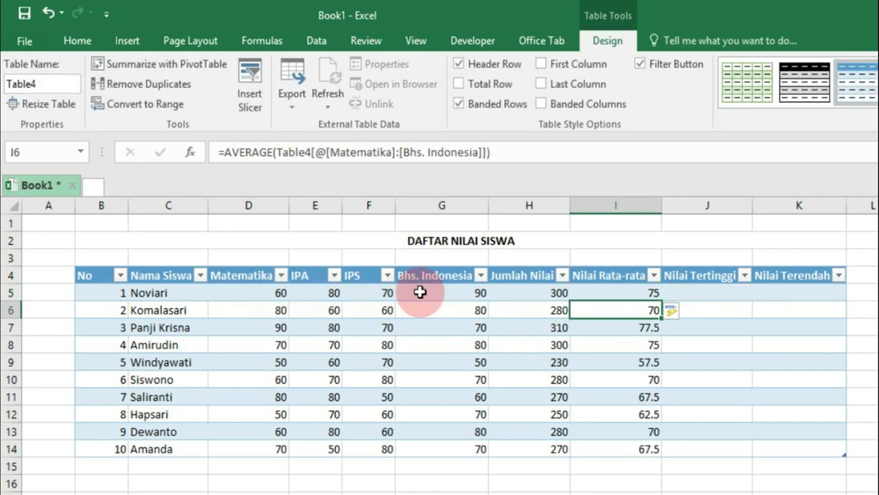
Step: Start a MAX formula in Nilai Tertinggi over Matematika through Bhs. Indonesia
{"action": "left_click", "coordinate": [697, 295]}
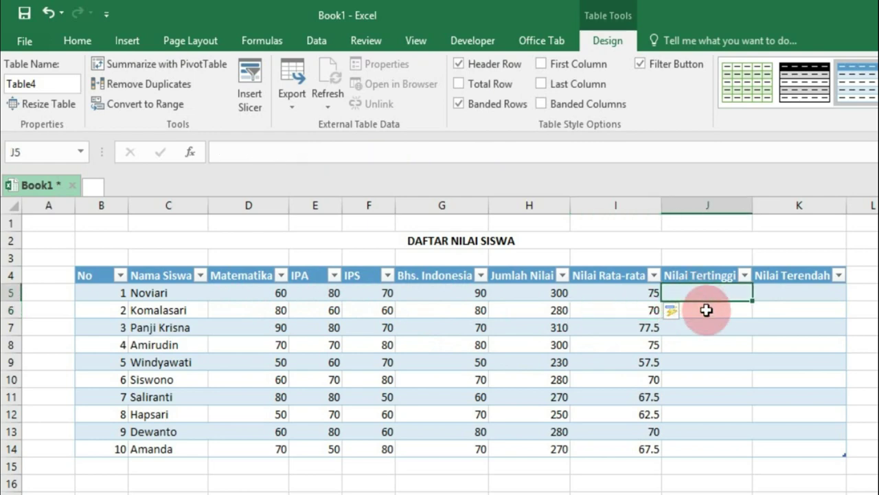
{"action": "type", "text": "=M"}
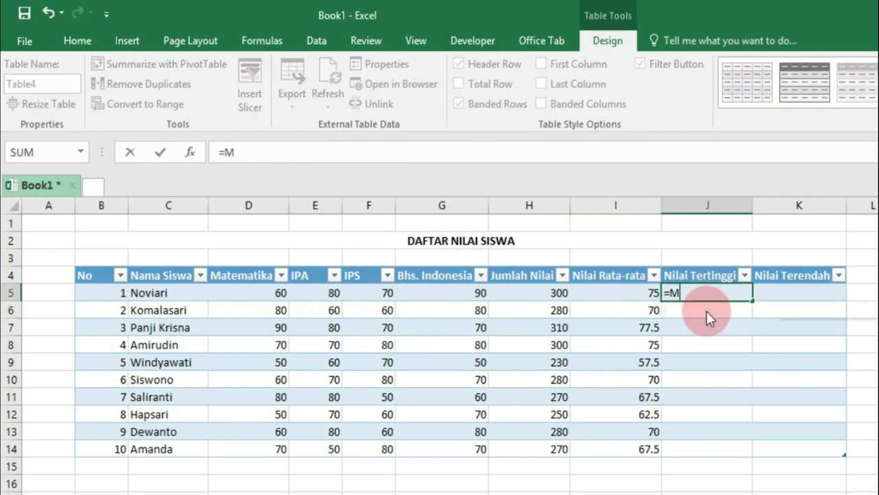
{"action": "type", "text": "AX("}
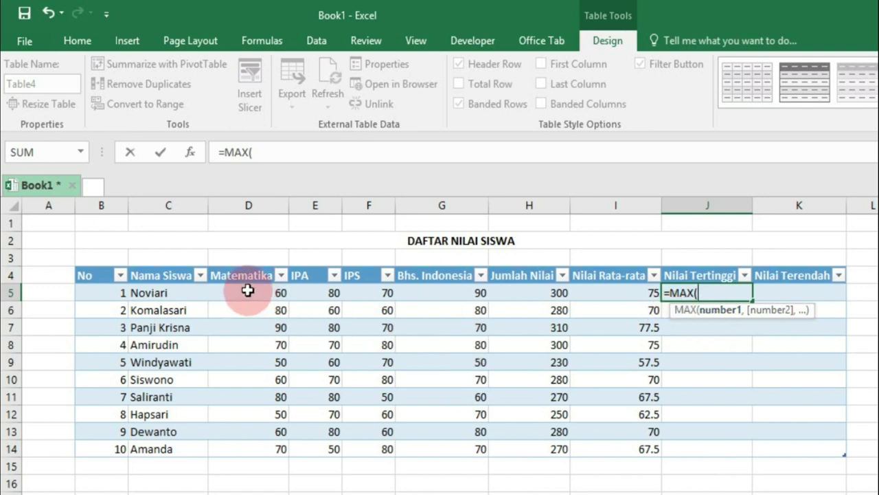
{"action": "left_click_drag", "start_coordinate": [248, 291], "coordinate": [419, 290]}
Step: Finish the MAX column and fill Nilai Terendah with =MIN of the four subject scores
{"action": "type", "text": ")"}
{"action": "key", "text": "Return"}
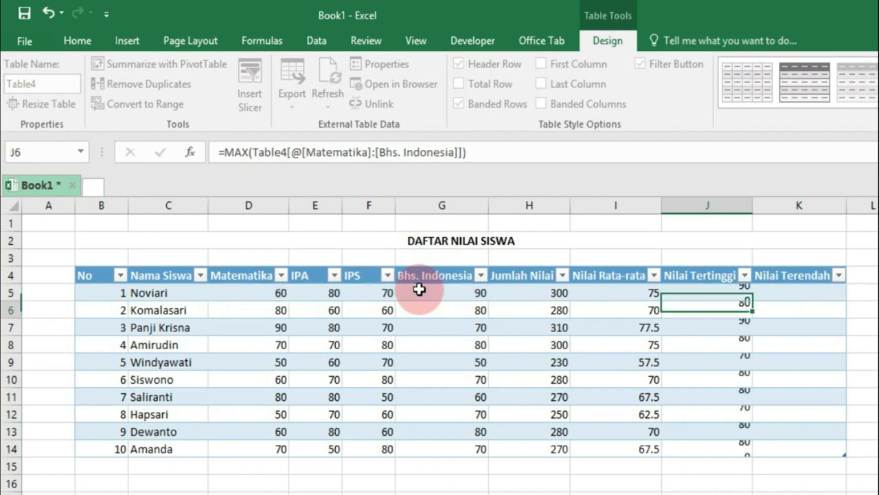
{"action": "left_click", "coordinate": [783, 292]}
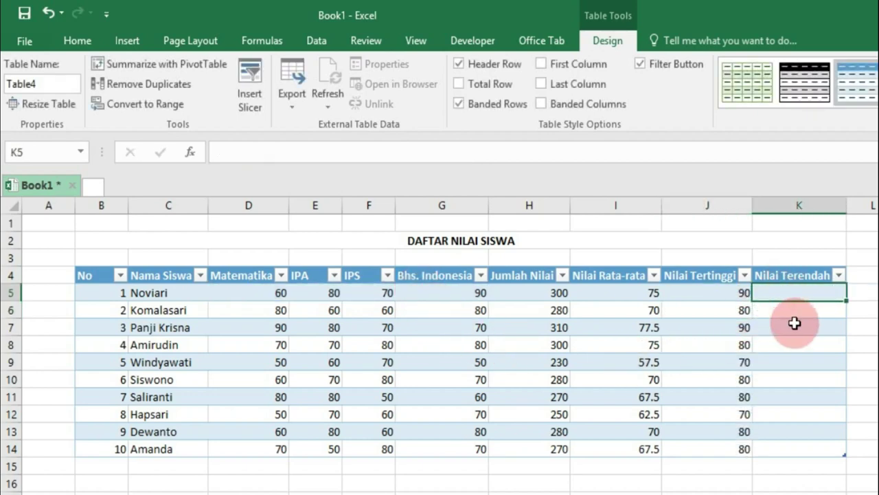
{"action": "type", "text": "=MIN("}
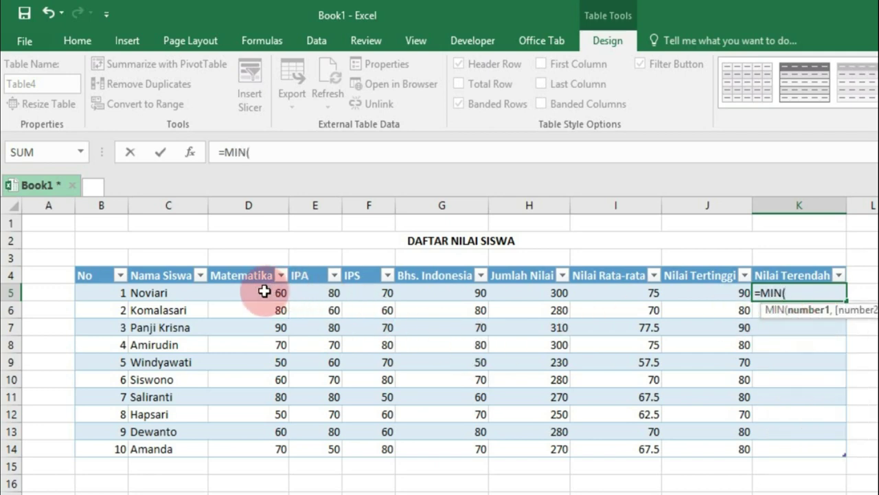
{"action": "left_click_drag", "start_coordinate": [262, 291], "coordinate": [431, 289]}
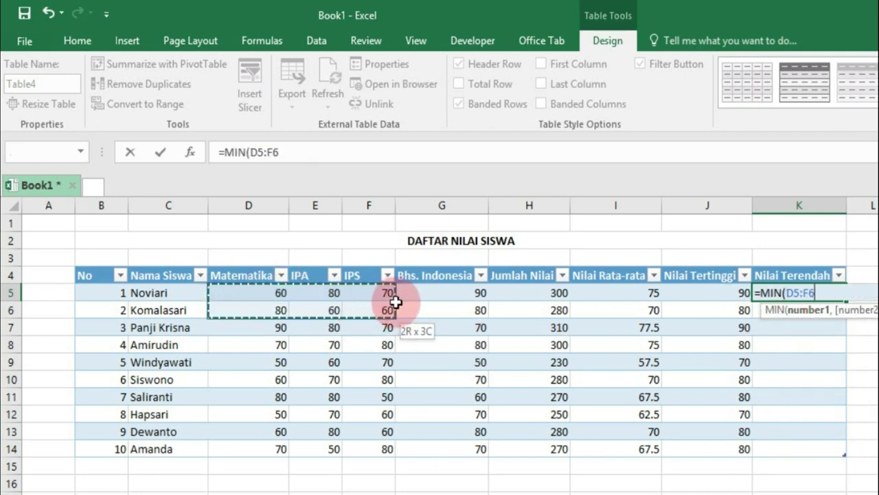
{"action": "type", "text": ")"}
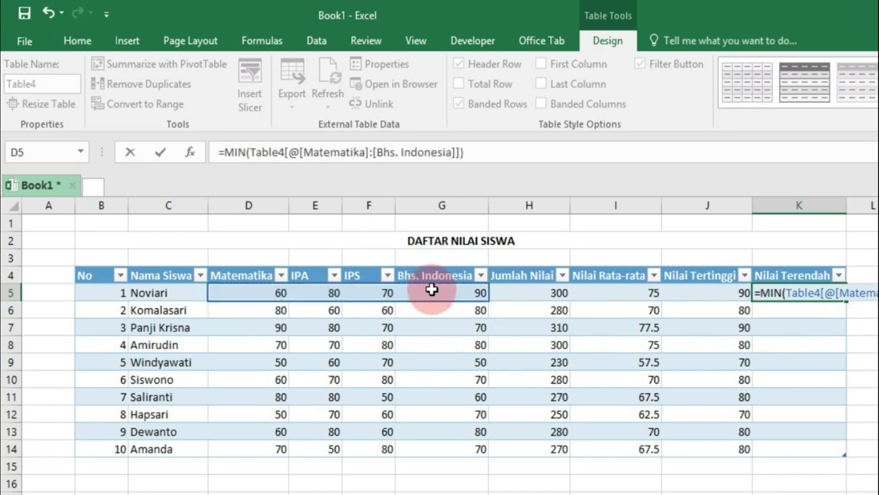
{"action": "key", "text": "Return"}
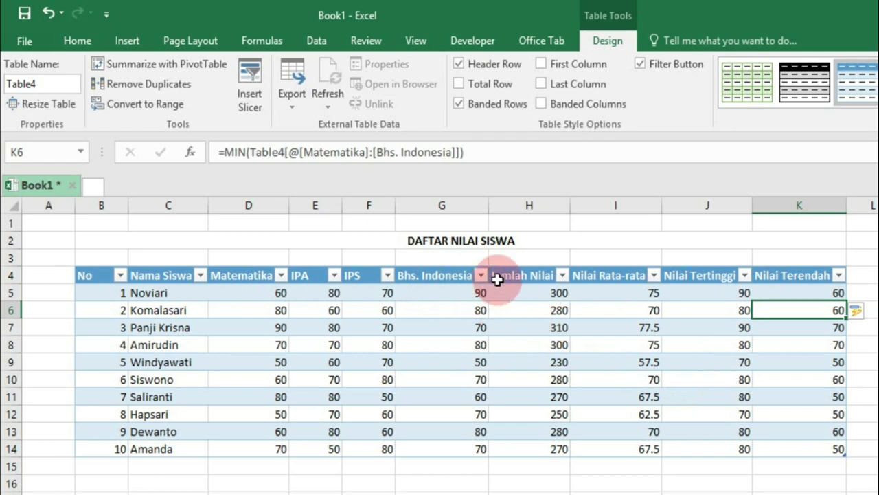
Step: Review the Jumlah Nilai, Nilai Rata-rata, Nilai Tertinggi and Nilai Terendah results
{"action": "left_click", "coordinate": [500, 278]}
{"action": "left_click", "coordinate": [603, 277]}
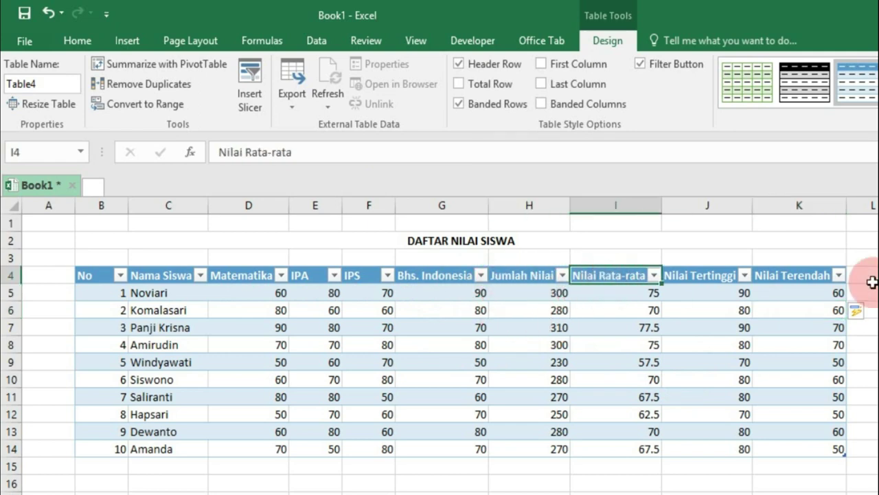
{"action": "left_click", "coordinate": [708, 275]}
{"action": "left_click", "coordinate": [781, 276]}
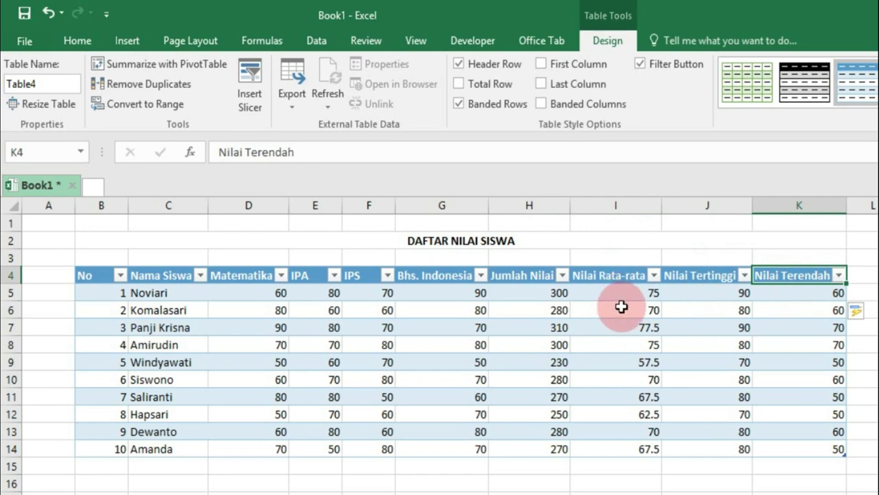
{"action": "left_click_drag", "start_coordinate": [622, 307], "coordinate": [824, 450]}
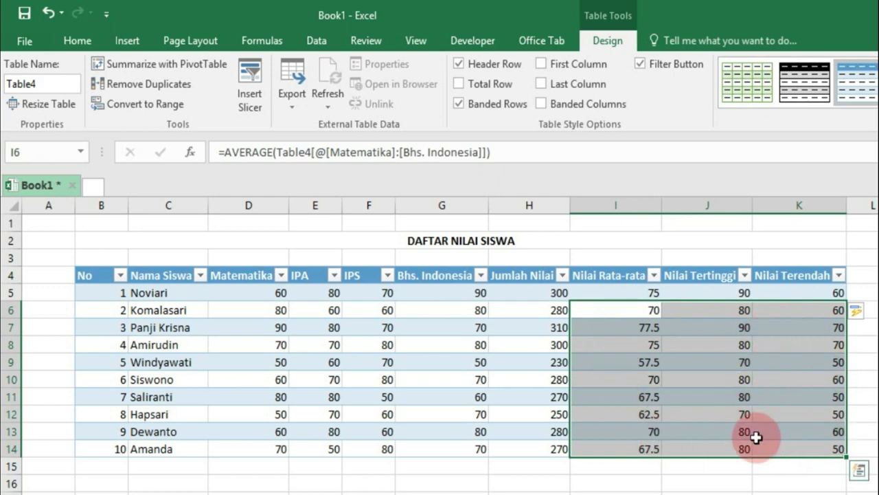
{"action": "left_click", "coordinate": [726, 468]}
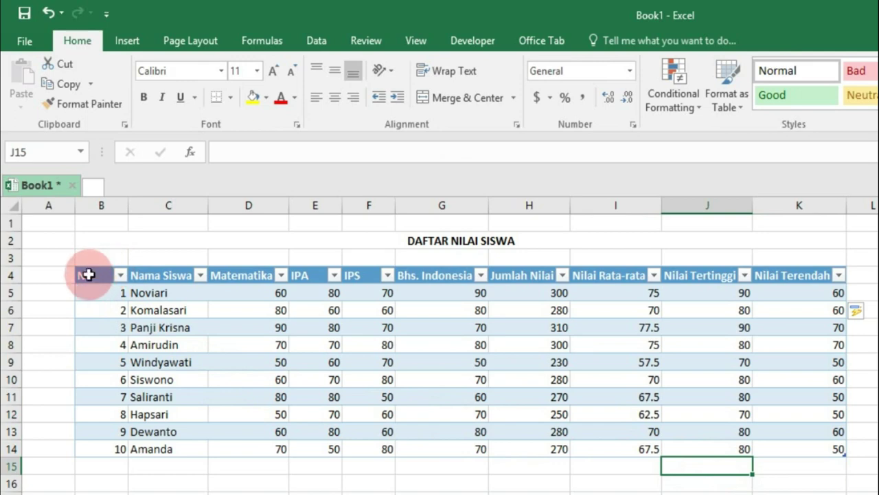
Step: Apply the orange banded table style to Table4, then highlight the student names
{"action": "left_click", "coordinate": [89, 275]}
{"action": "left_click", "coordinate": [160, 41]}
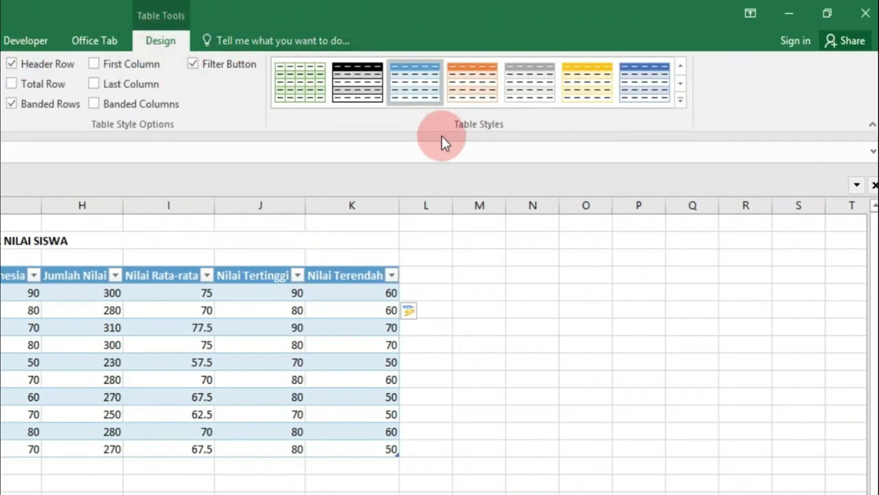
{"action": "left_click", "coordinate": [474, 89]}
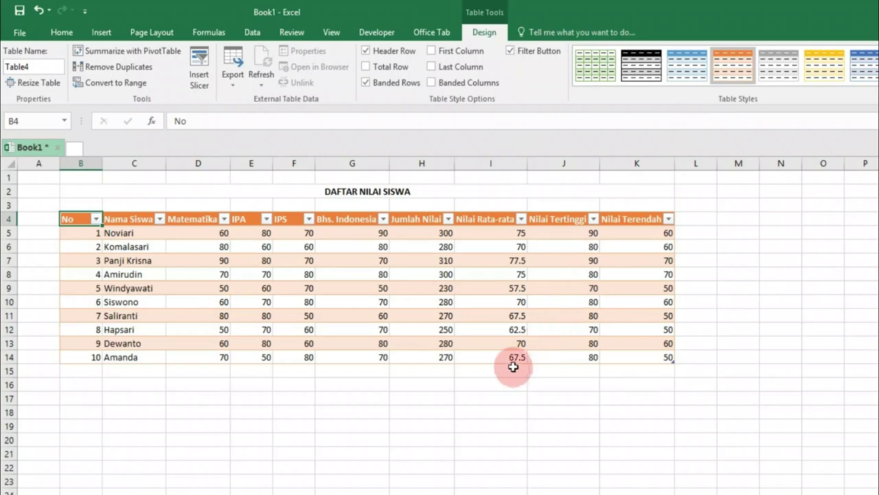
{"action": "left_click", "coordinate": [507, 372]}
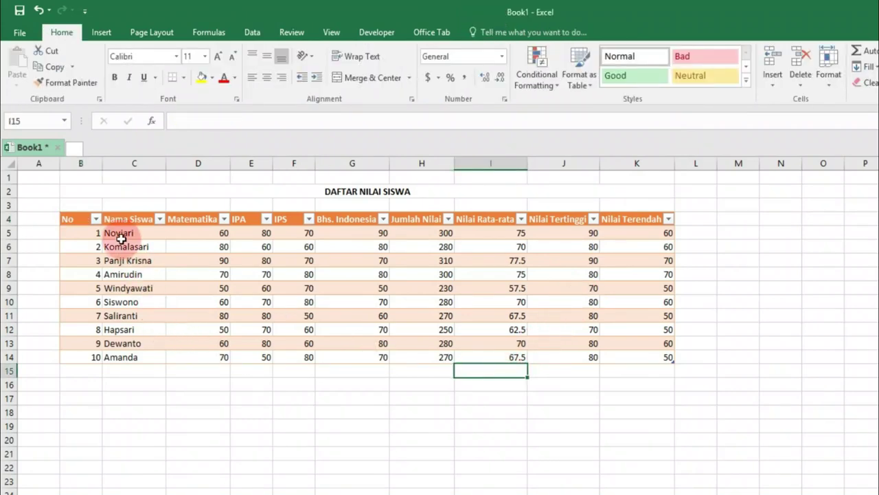
{"action": "left_click_drag", "start_coordinate": [120, 233], "coordinate": [146, 358]}
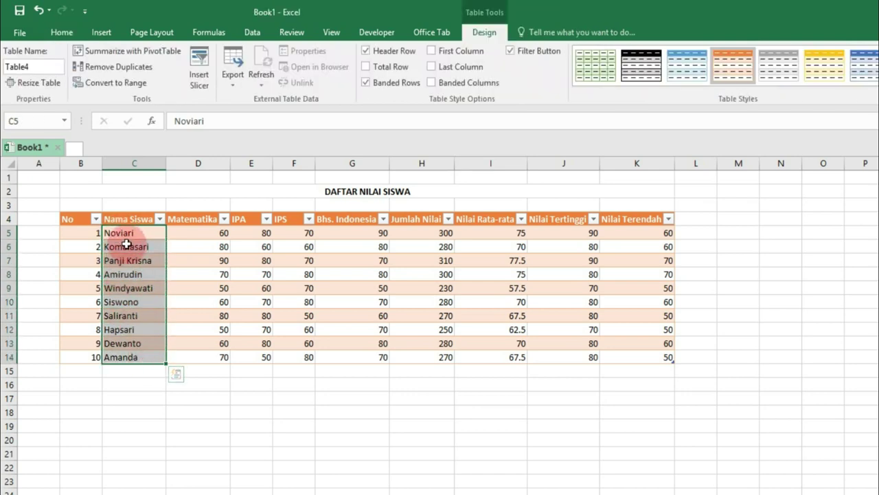
{"action": "left_click", "coordinate": [118, 232]}
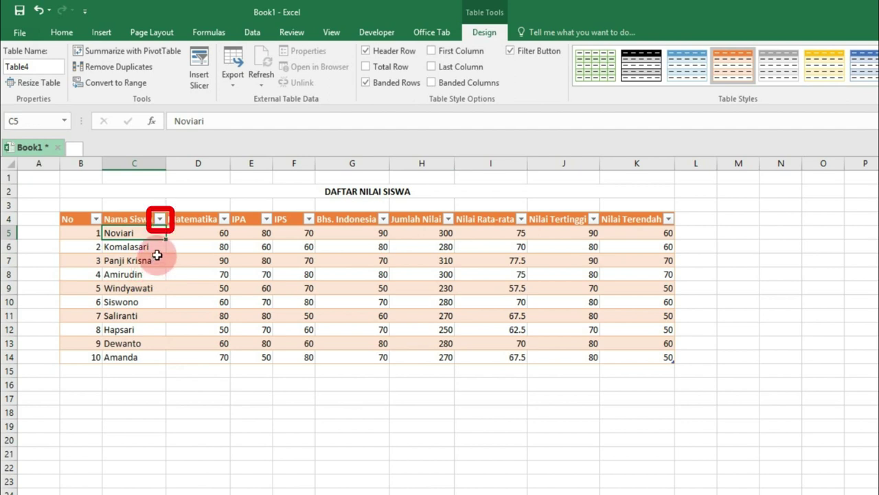
{"action": "left_click", "coordinate": [128, 218]}
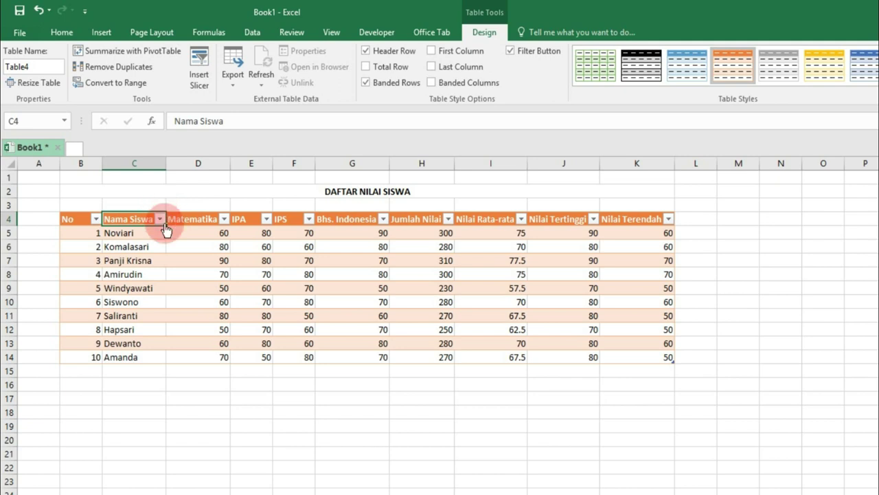
{"action": "left_click", "coordinate": [160, 220]}
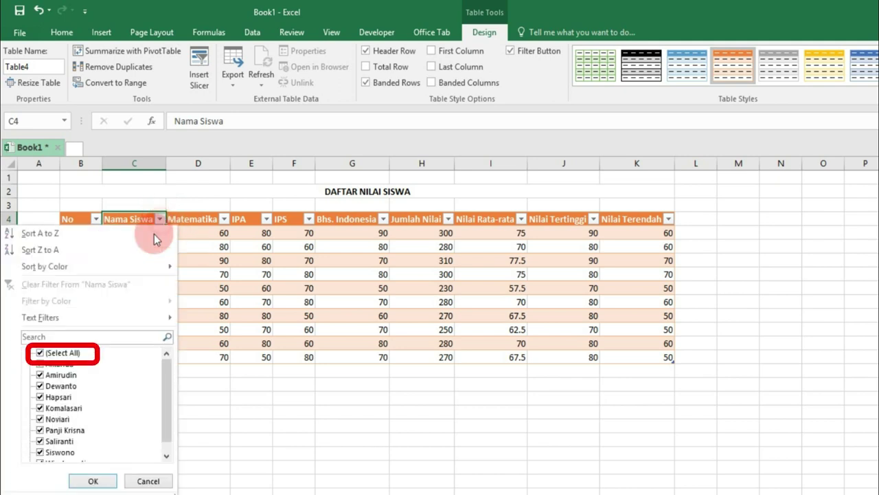
{"action": "left_click", "coordinate": [41, 353]}
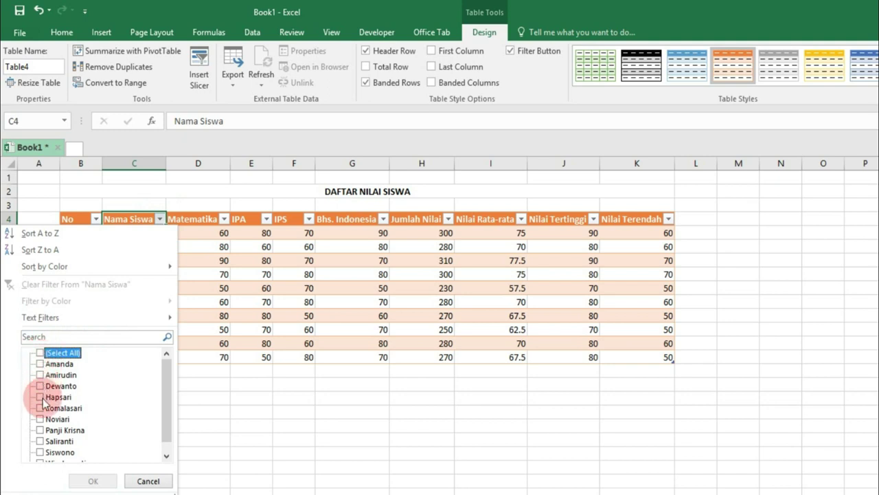
{"action": "left_click", "coordinate": [40, 418]}
{"action": "left_click", "coordinate": [88, 481]}
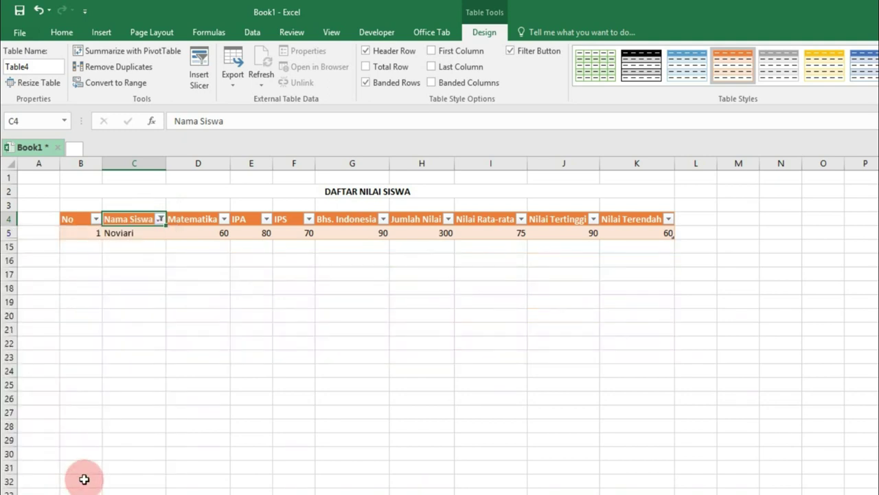
{"action": "left_click", "coordinate": [85, 234]}
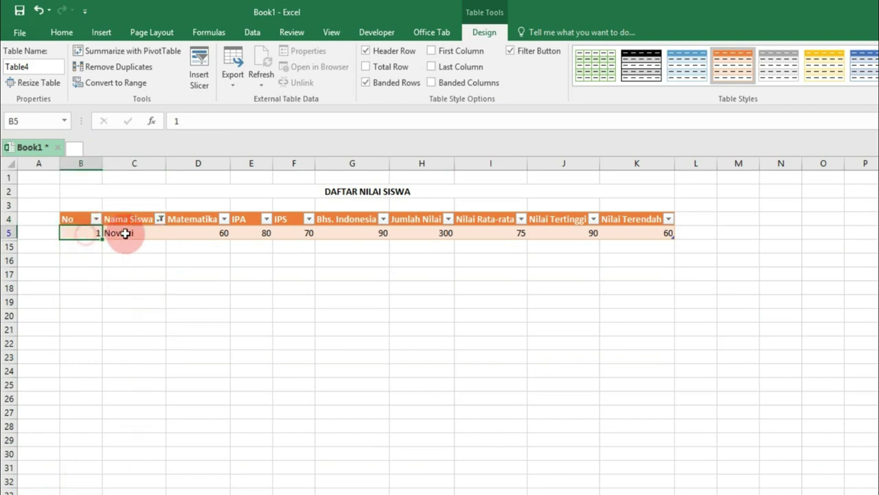
{"action": "left_click_drag", "start_coordinate": [126, 233], "coordinate": [629, 226]}
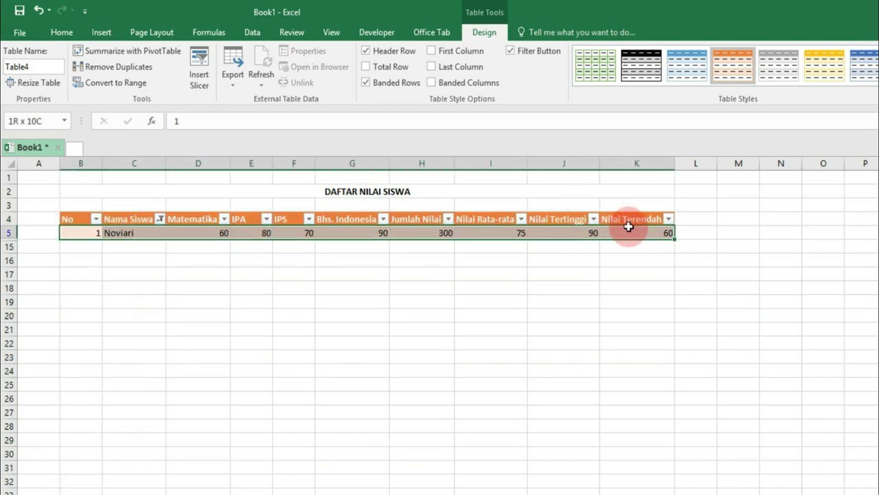
{"action": "left_click", "coordinate": [80, 273]}
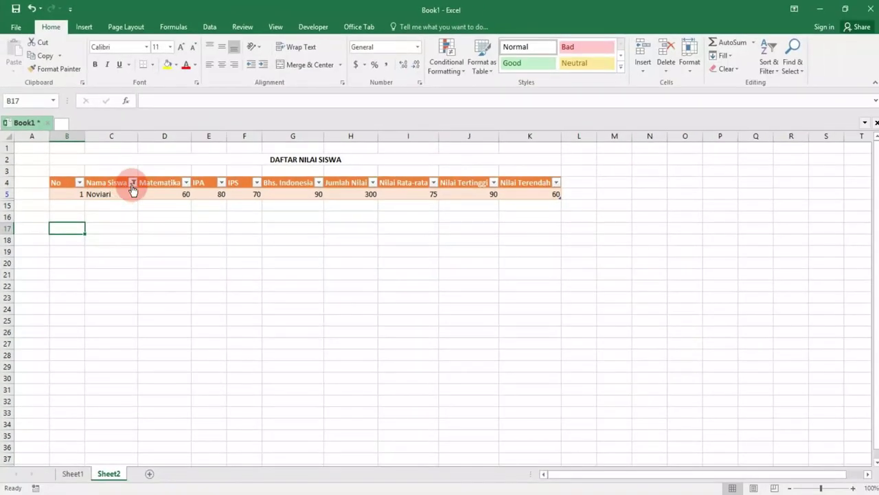
{"action": "left_click", "coordinate": [133, 182]}
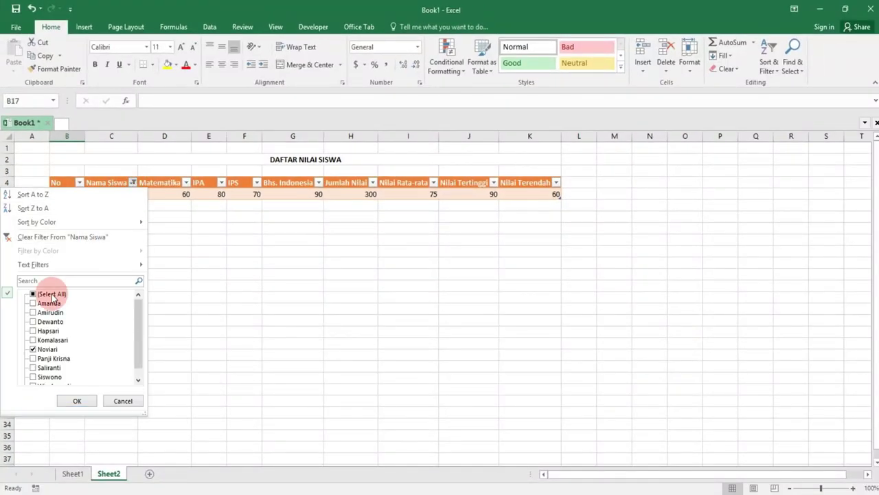
{"action": "left_click", "coordinate": [77, 401]}
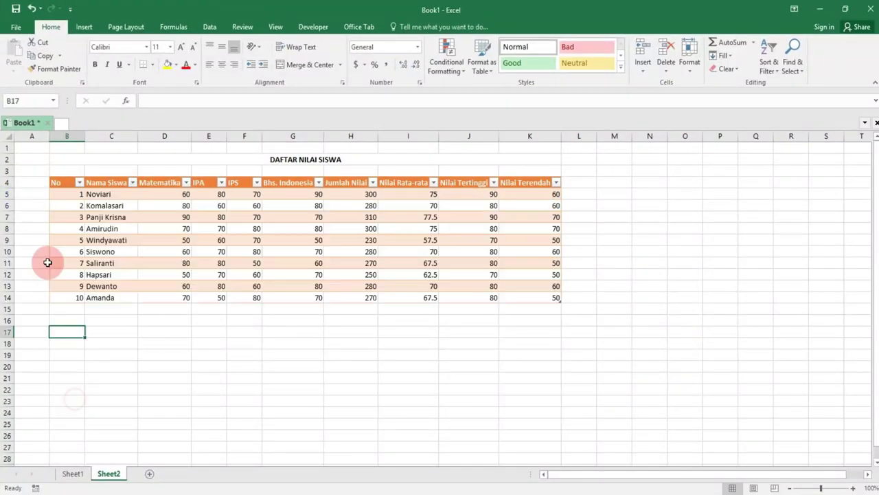
{"action": "left_click", "coordinate": [28, 150]}
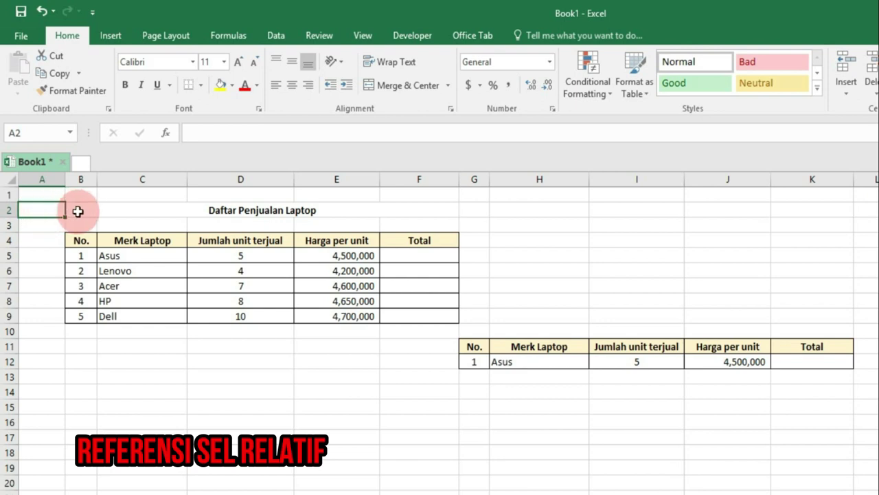
Step: Review the laptop sales table's Total, units sold and Harga per unit columns for Asus
{"action": "left_click", "coordinate": [76, 211]}
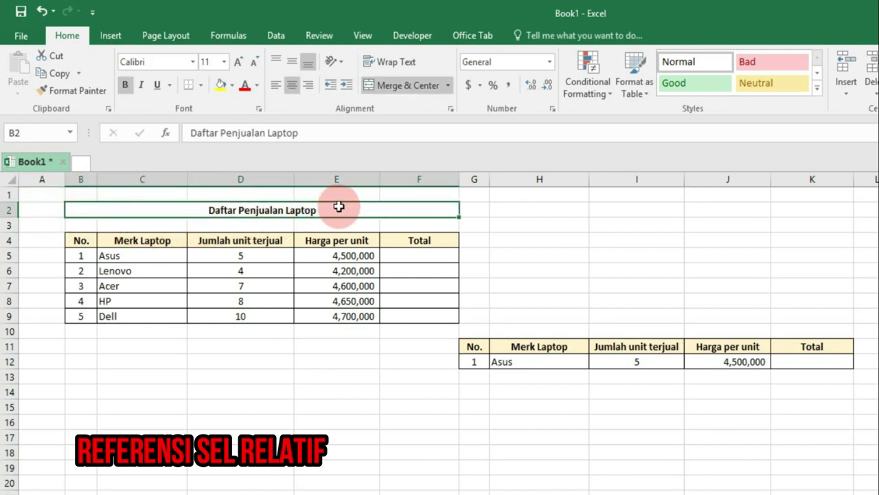
{"action": "left_click", "coordinate": [406, 238]}
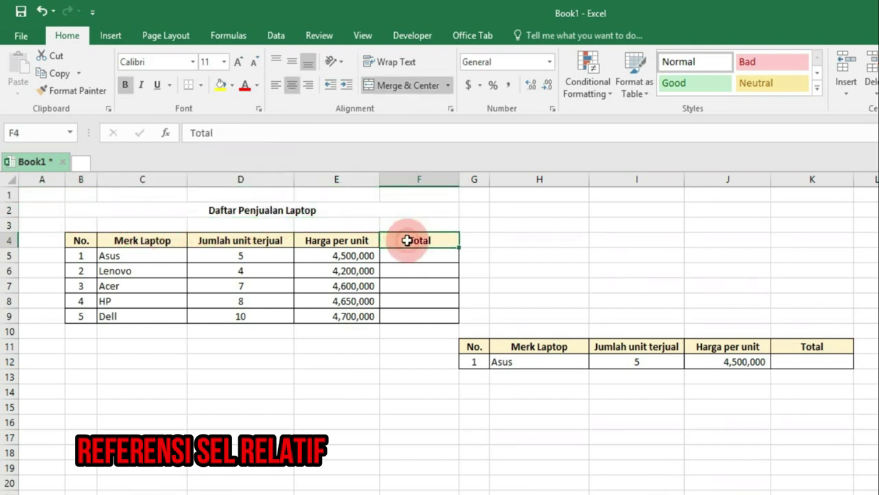
{"action": "left_click", "coordinate": [169, 256]}
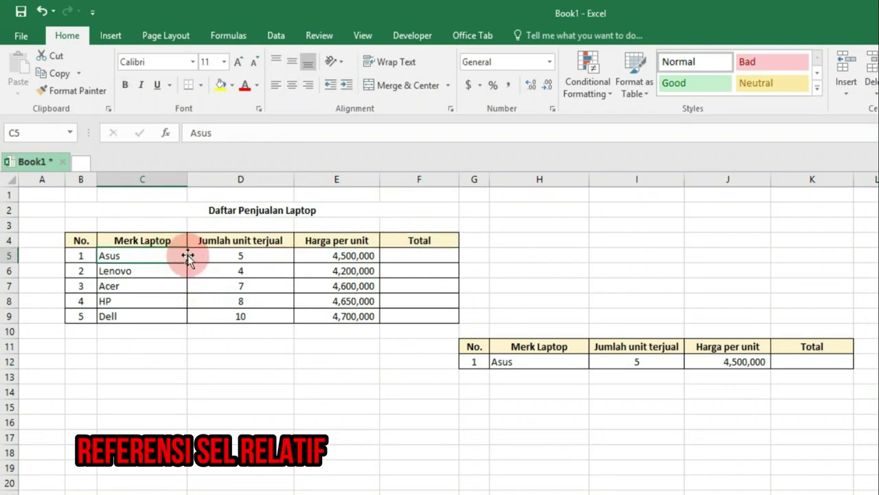
{"action": "left_click_drag", "start_coordinate": [201, 240], "coordinate": [212, 255]}
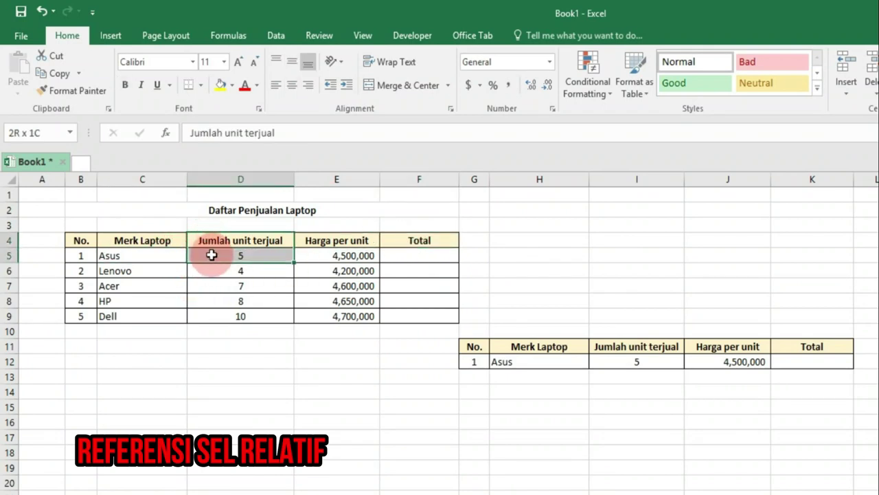
{"action": "left_click", "coordinate": [334, 241]}
{"action": "left_click_drag", "start_coordinate": [335, 252], "coordinate": [338, 257]}
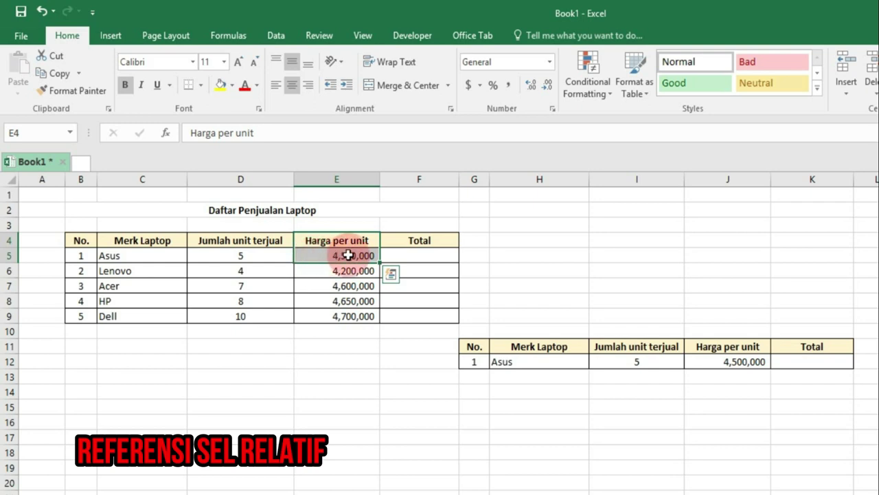
Step: Enter =D5*E5 in F5 for Asus, giving 22,500,000, and reopen it
{"action": "left_click", "coordinate": [413, 258]}
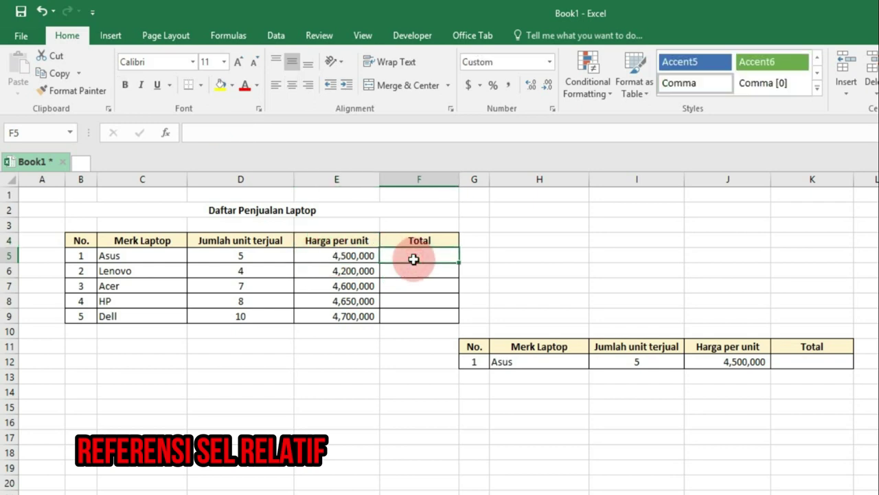
{"action": "type", "text": "="}
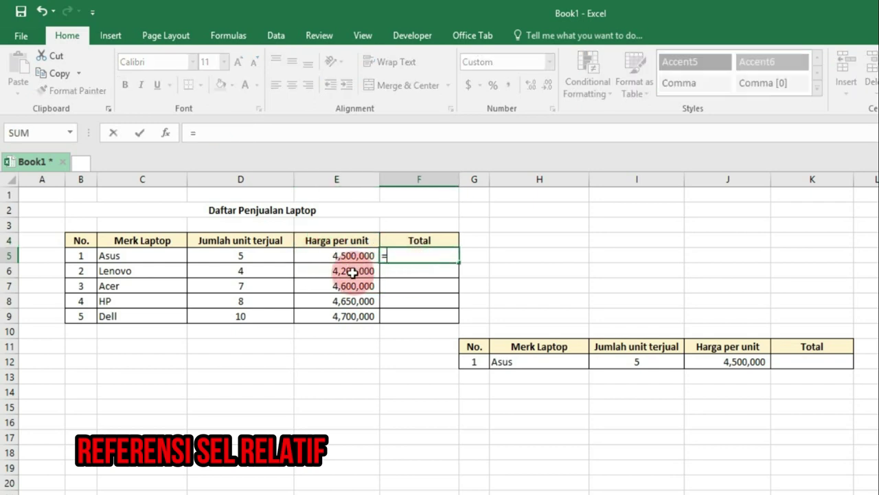
{"action": "left_click", "coordinate": [264, 257]}
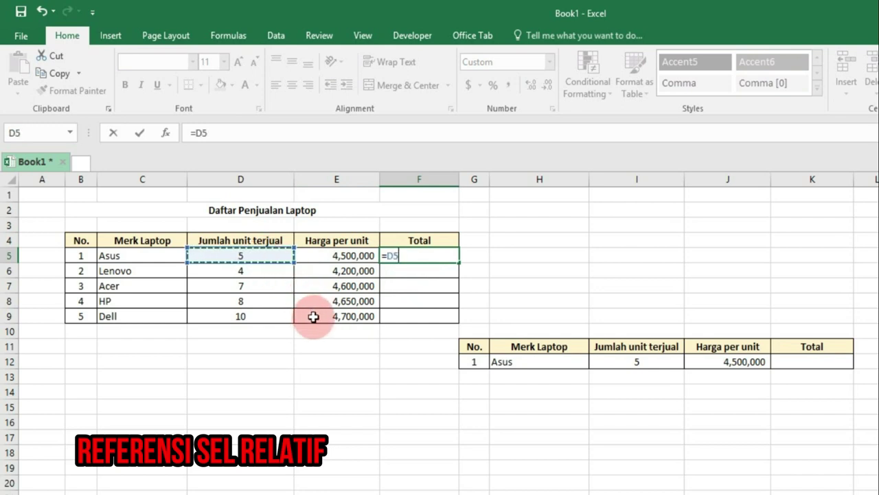
{"action": "type", "text": "*"}
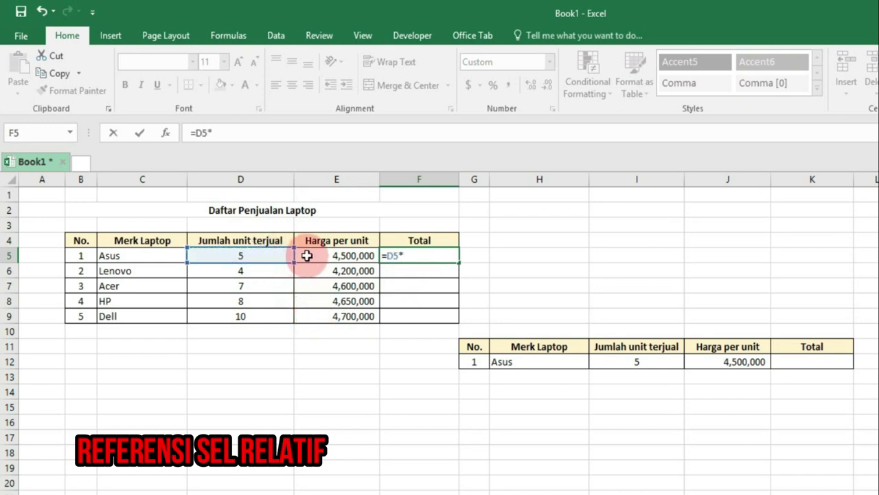
{"action": "left_click", "coordinate": [329, 256]}
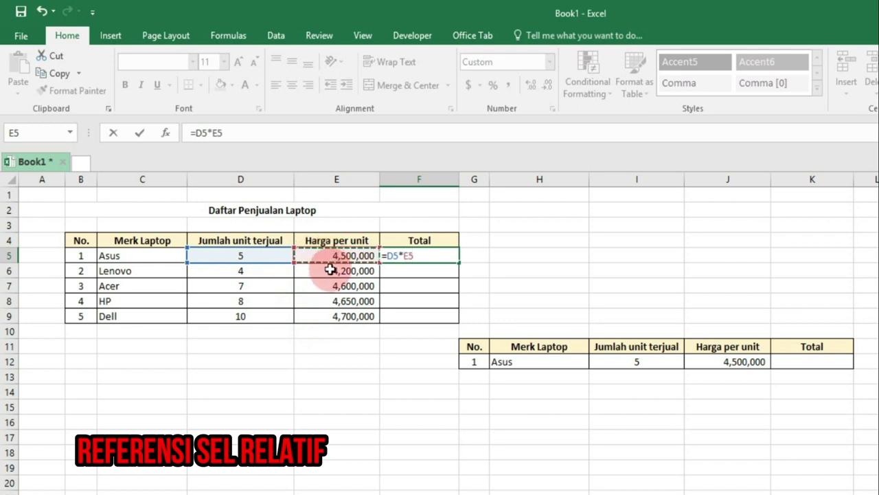
{"action": "key", "text": "Return"}
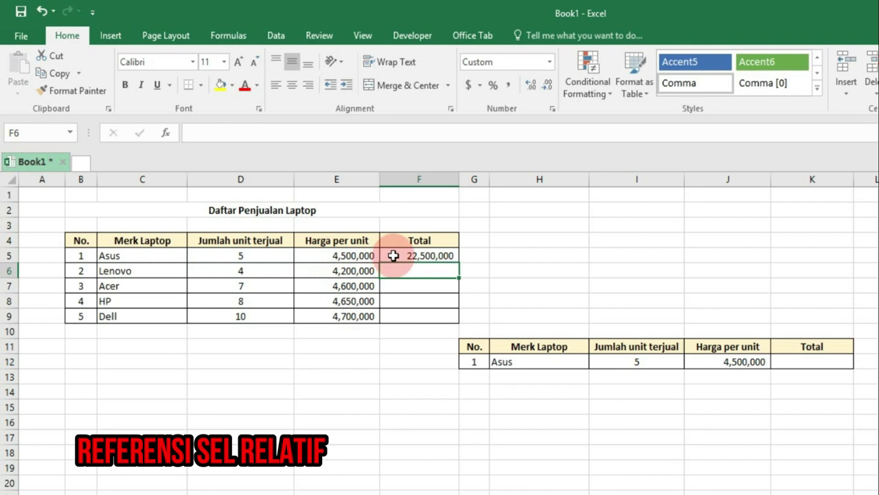
{"action": "left_click", "coordinate": [394, 256]}
{"action": "double_click", "coordinate": [394, 256]}
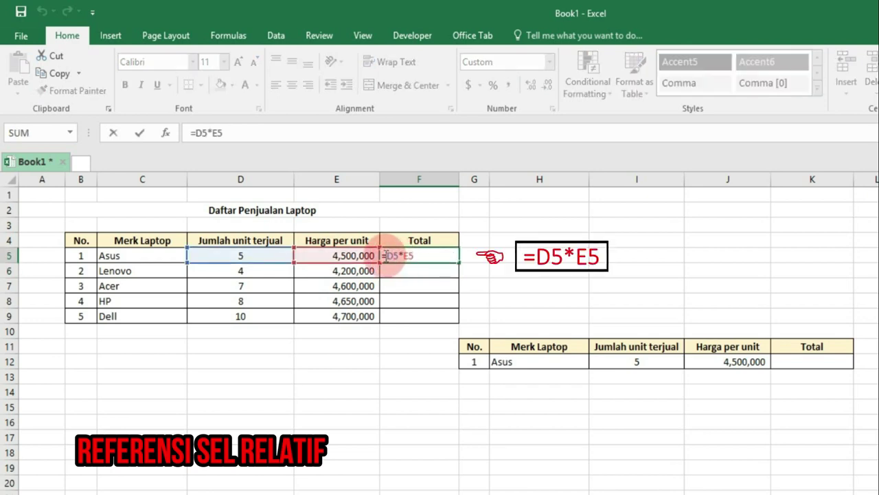
Step: Inspect F5's =D5*E5, then copy it into F6:F9 for the Lenovo–Dell totals
{"action": "left_click_drag", "start_coordinate": [386, 256], "coordinate": [416, 255]}
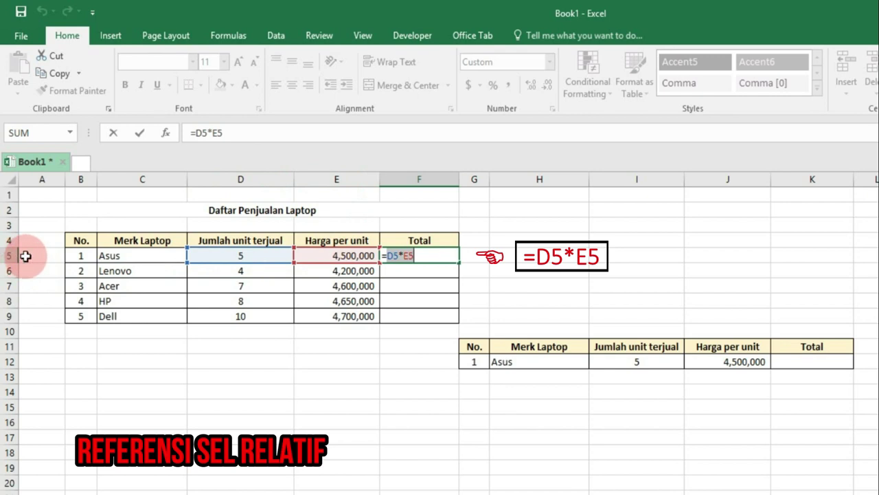
{"action": "key", "text": "ctrl+Return"}
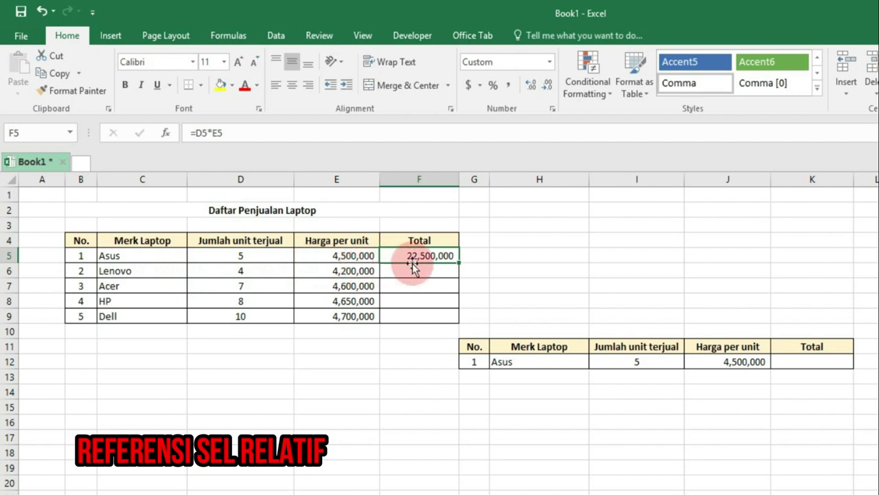
{"action": "left_click", "coordinate": [505, 252]}
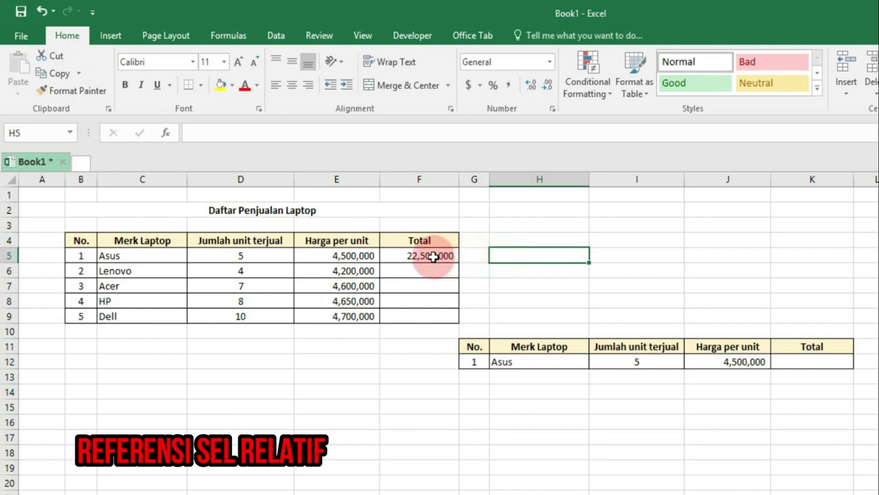
{"action": "left_click", "coordinate": [400, 255]}
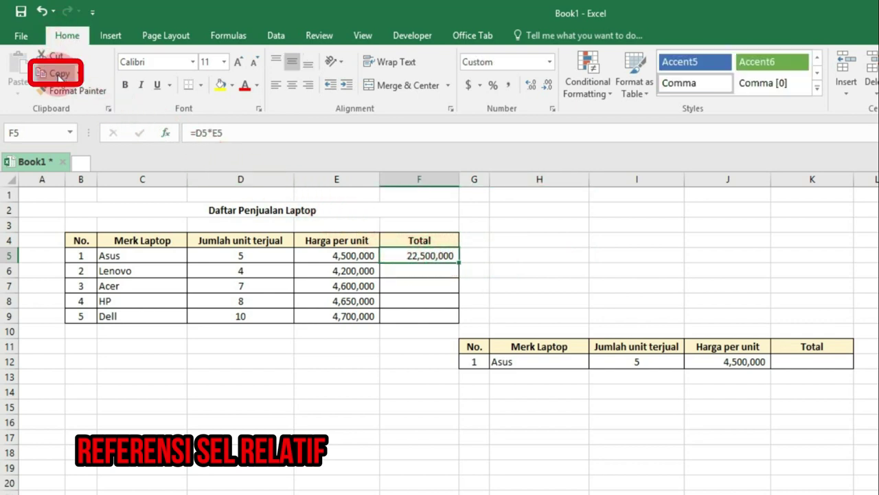
{"action": "left_click", "coordinate": [59, 74]}
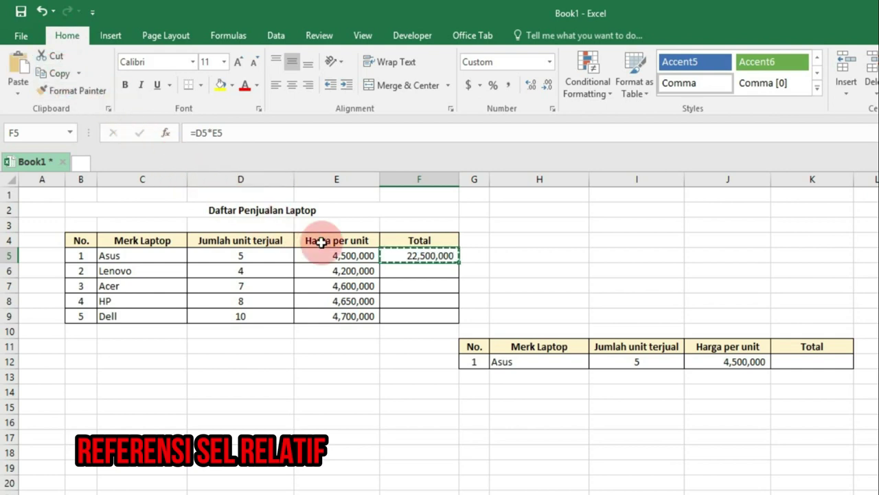
{"action": "left_click_drag", "start_coordinate": [395, 273], "coordinate": [410, 310]}
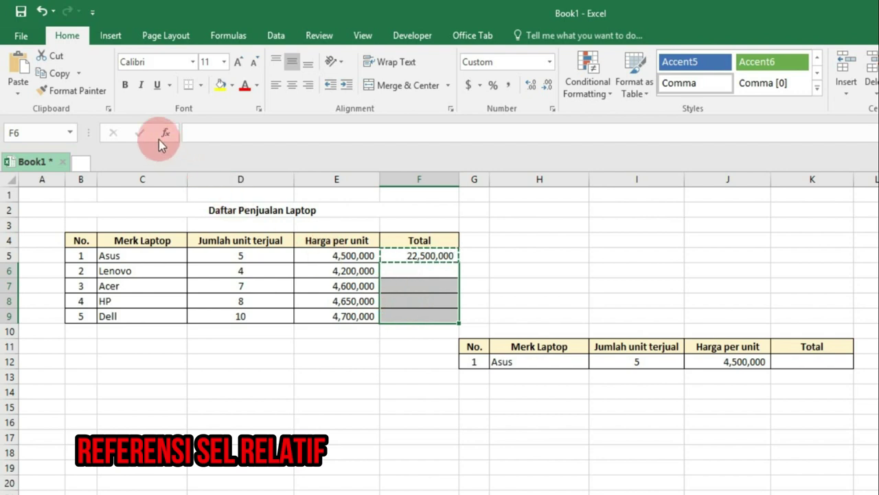
{"action": "left_click", "coordinate": [18, 72]}
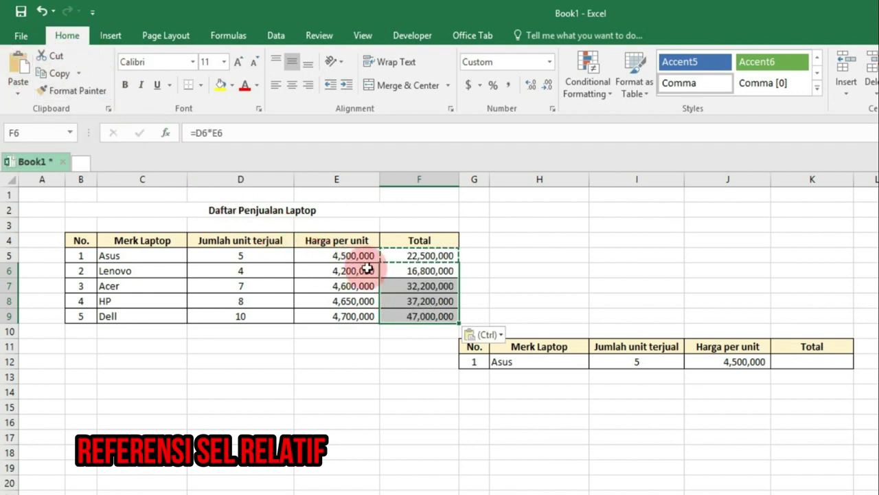
{"action": "left_click", "coordinate": [393, 271]}
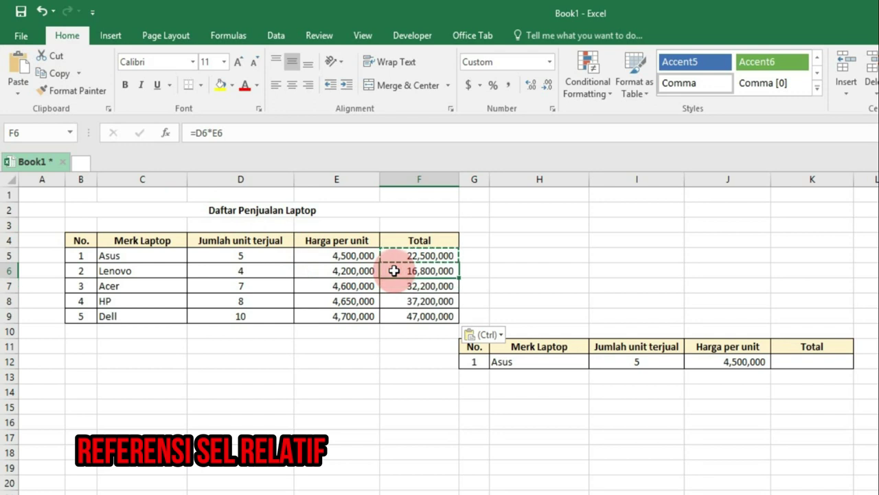
{"action": "double_click", "coordinate": [394, 271]}
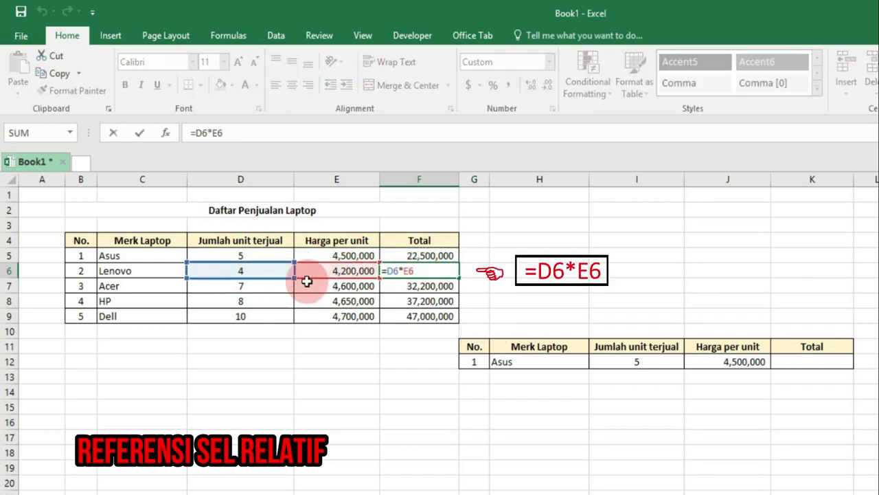
{"action": "key", "text": "Escape"}
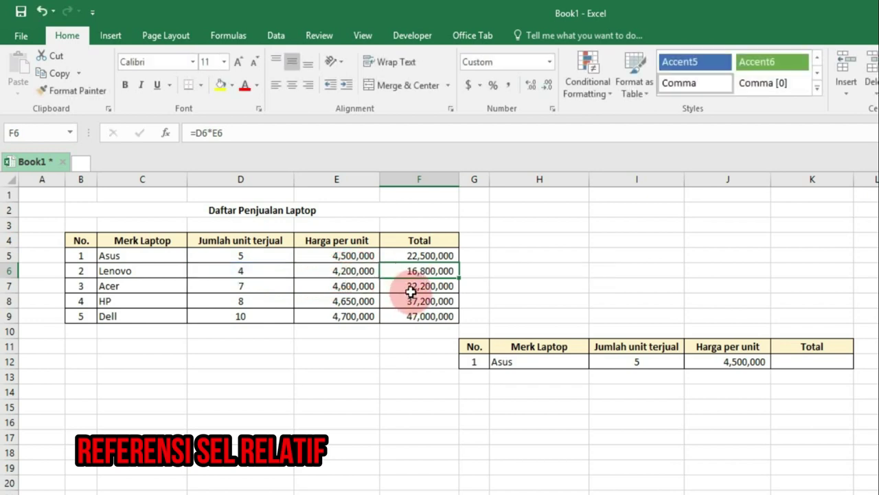
{"action": "left_click", "coordinate": [411, 290]}
{"action": "double_click", "coordinate": [411, 288]}
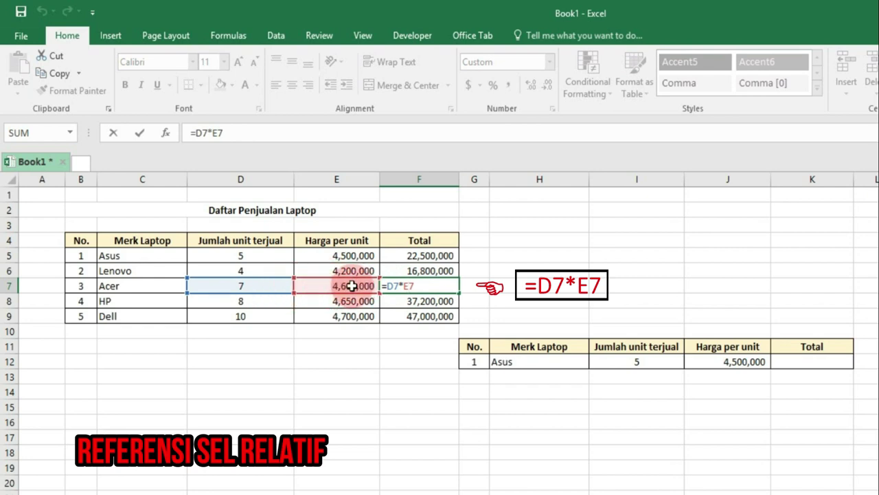
{"action": "key", "text": "Escape"}
{"action": "double_click", "coordinate": [417, 300]}
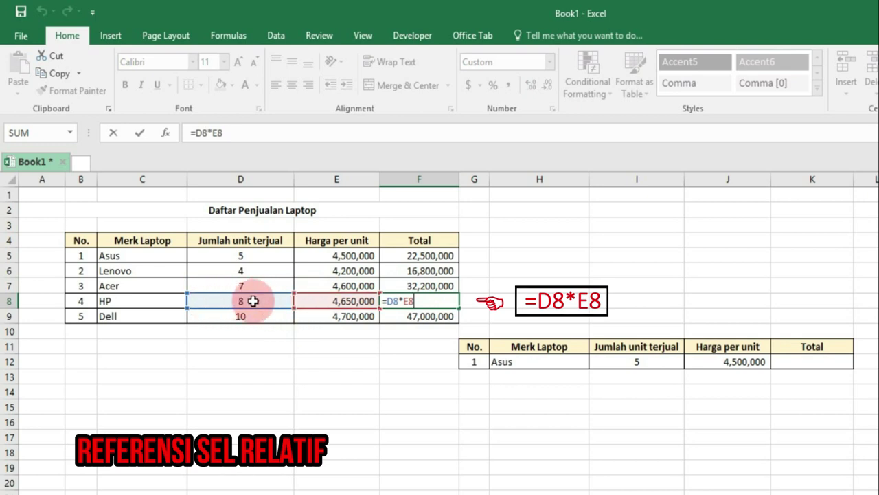
{"action": "key", "text": "Escape"}
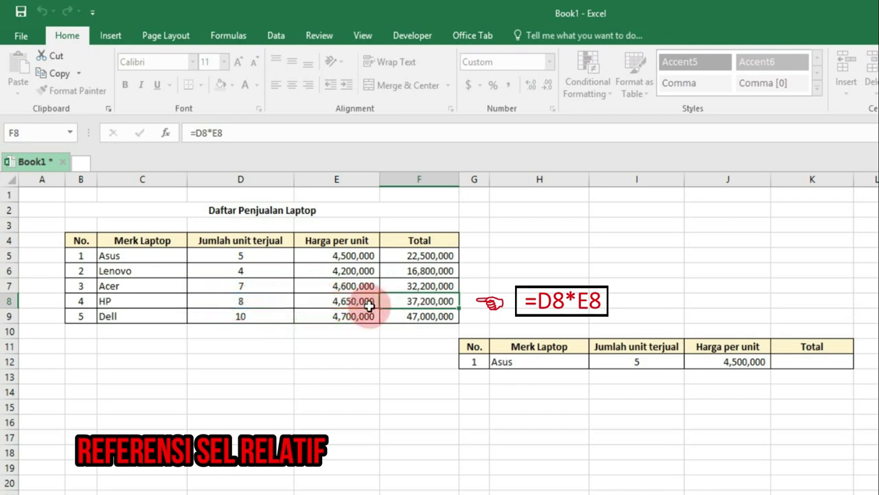
{"action": "double_click", "coordinate": [407, 316]}
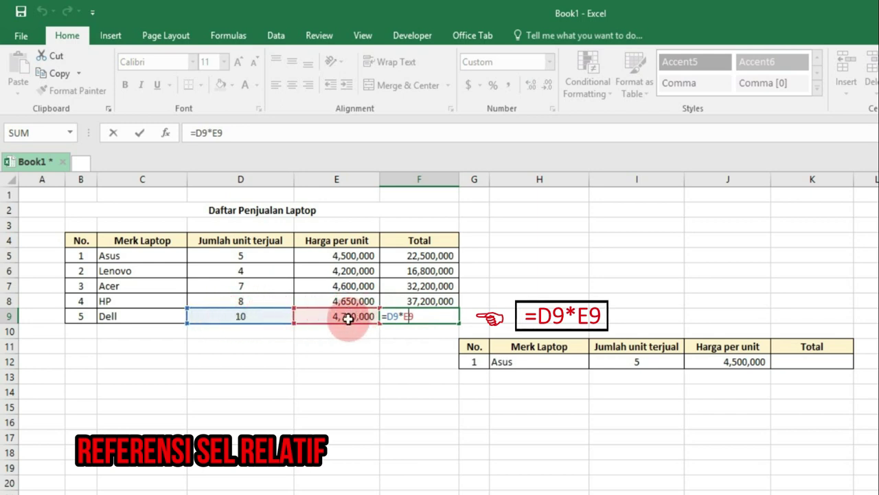
{"action": "key", "text": "Escape"}
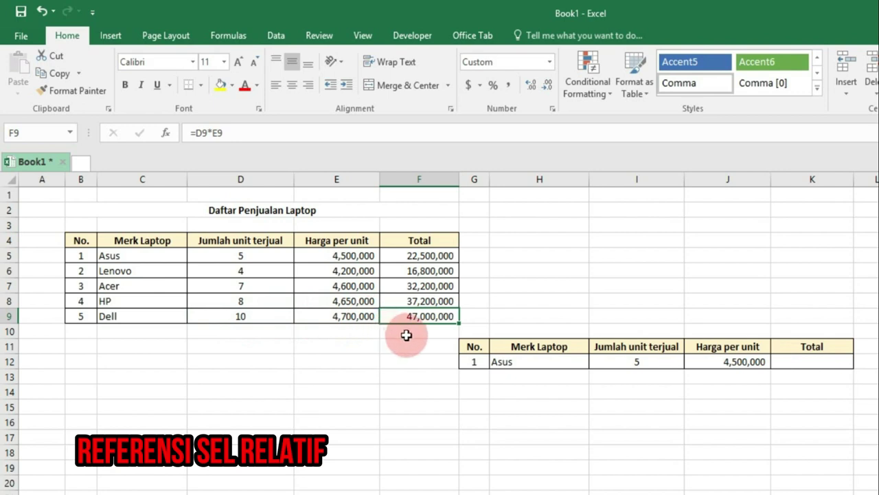
{"action": "left_click", "coordinate": [407, 334]}
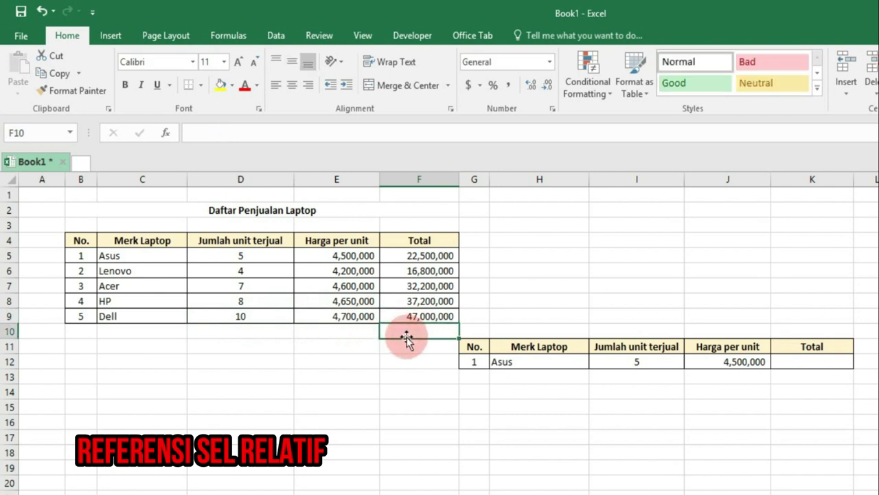
Step: Compare the first table's Dell and Asus totals with the empty Total K12 in the second table
{"action": "left_click", "coordinate": [404, 351]}
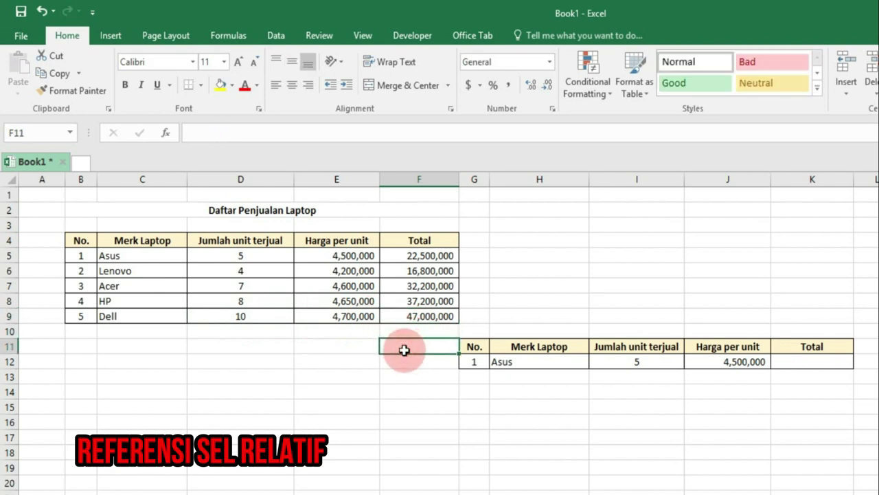
{"action": "left_click", "coordinate": [414, 314]}
{"action": "left_click", "coordinate": [786, 362]}
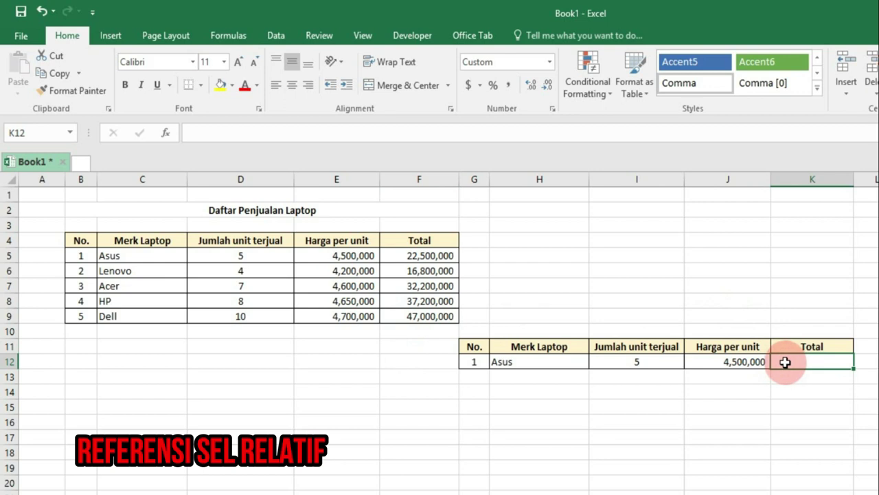
{"action": "left_click", "coordinate": [544, 362]}
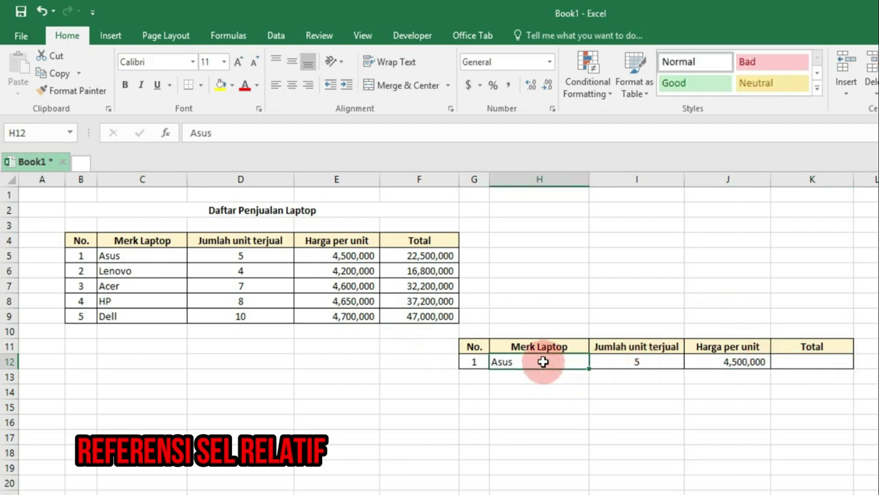
{"action": "left_click", "coordinate": [422, 257]}
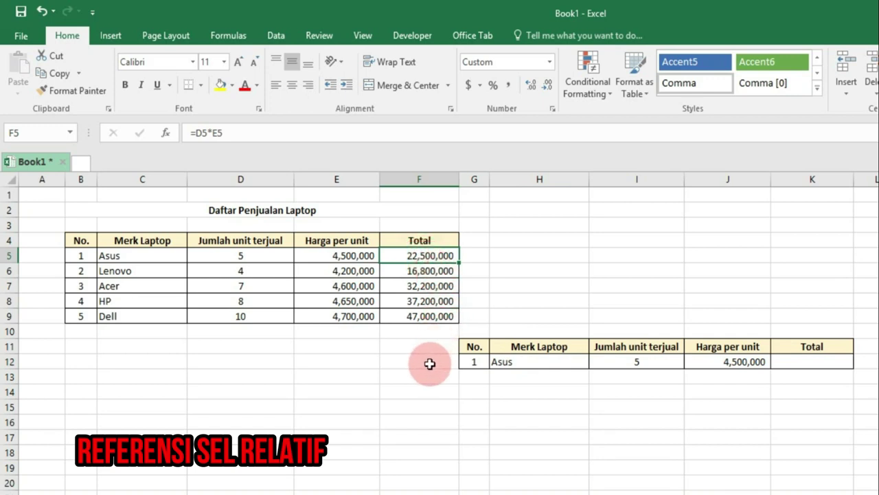
Step: Copy the Dell total into K12, yielding =I12*J12 for Asus, and compare with F5
{"action": "left_click", "coordinate": [412, 315]}
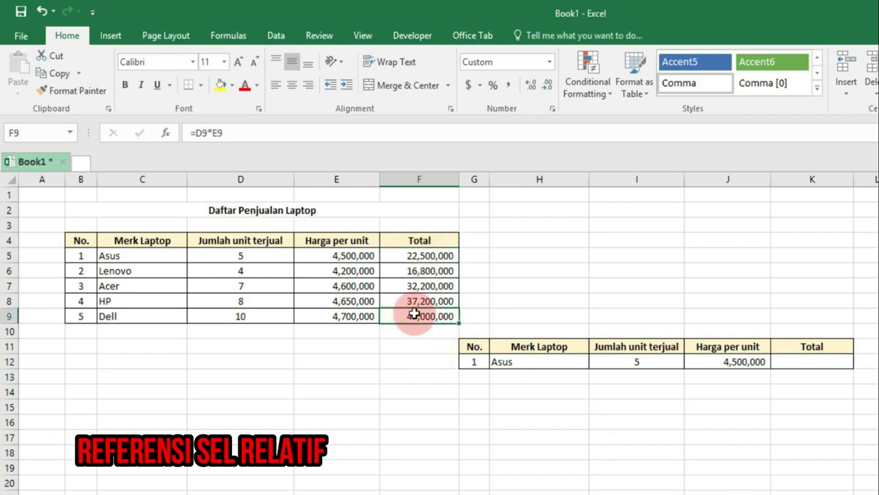
{"action": "left_click", "coordinate": [62, 42]}
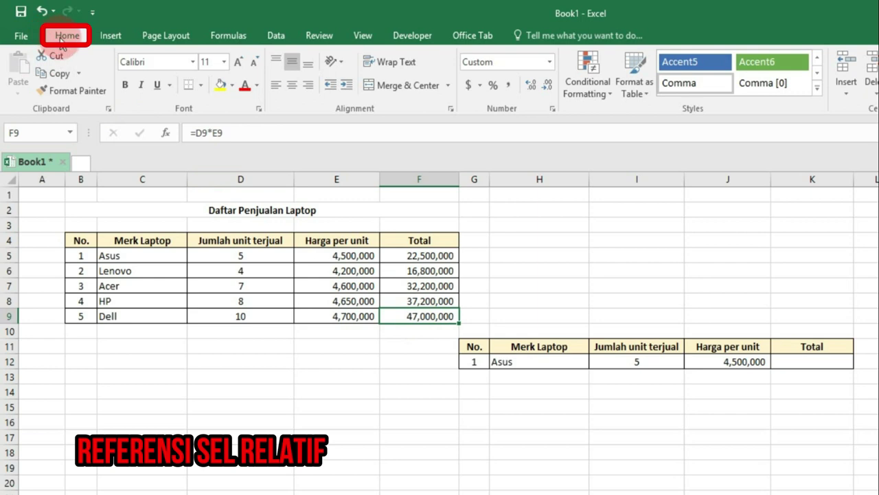
{"action": "left_click", "coordinate": [58, 74]}
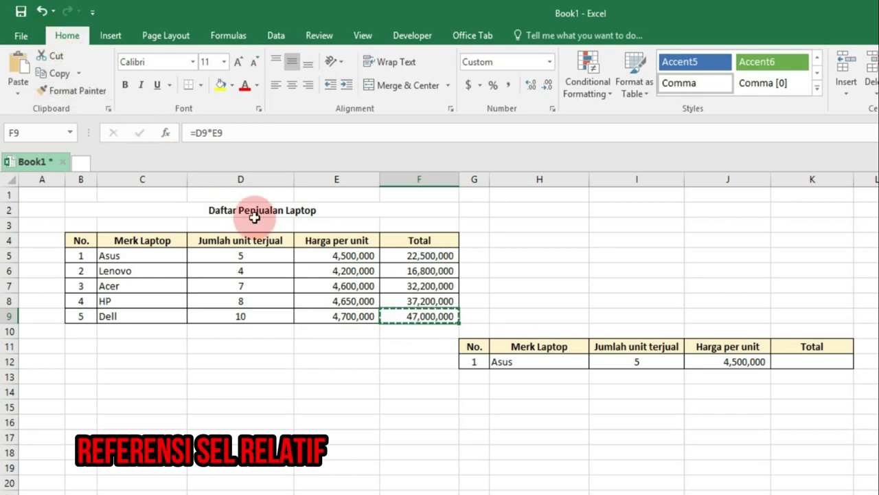
{"action": "left_click", "coordinate": [805, 361]}
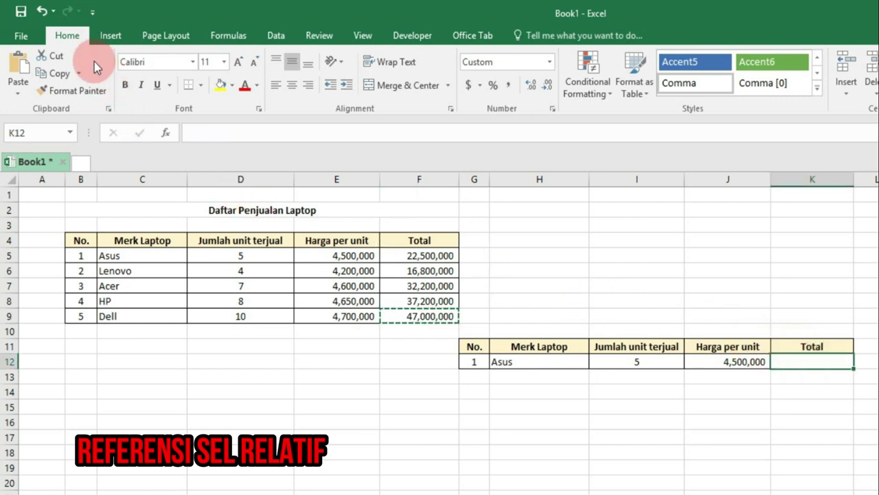
{"action": "left_click", "coordinate": [19, 63]}
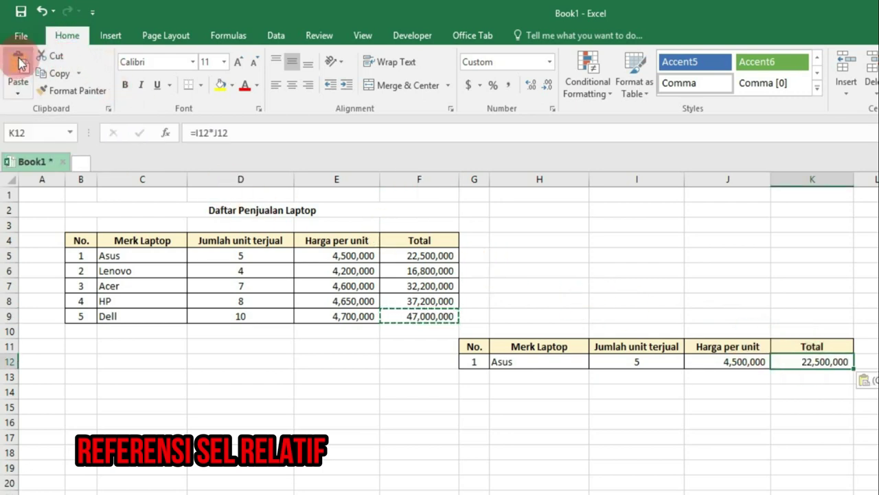
{"action": "double_click", "coordinate": [788, 362]}
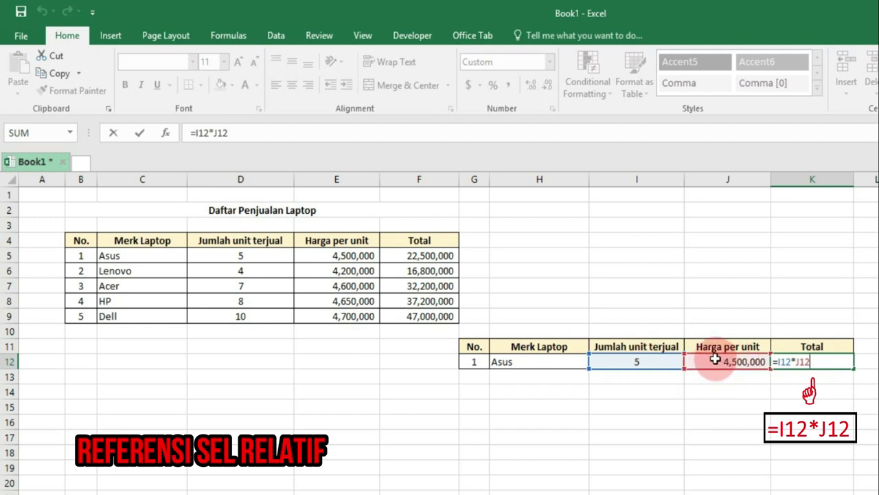
{"action": "key", "text": "ctrl+Return"}
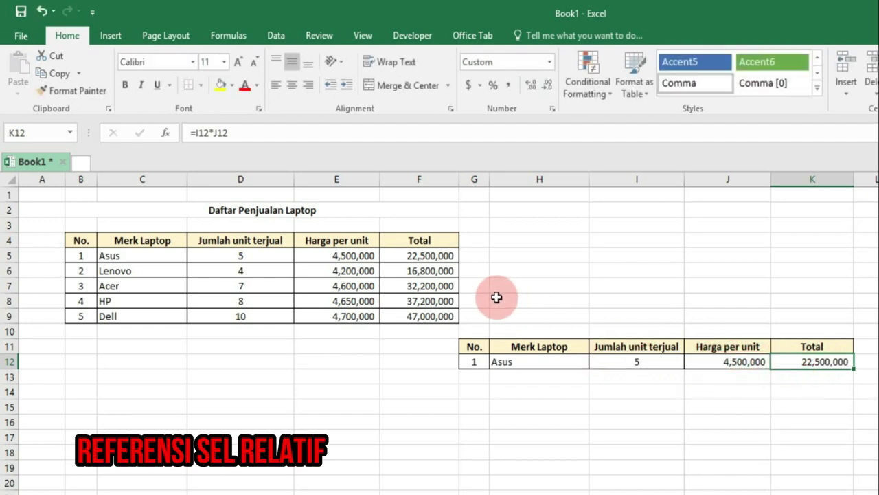
{"action": "left_click", "coordinate": [395, 255]}
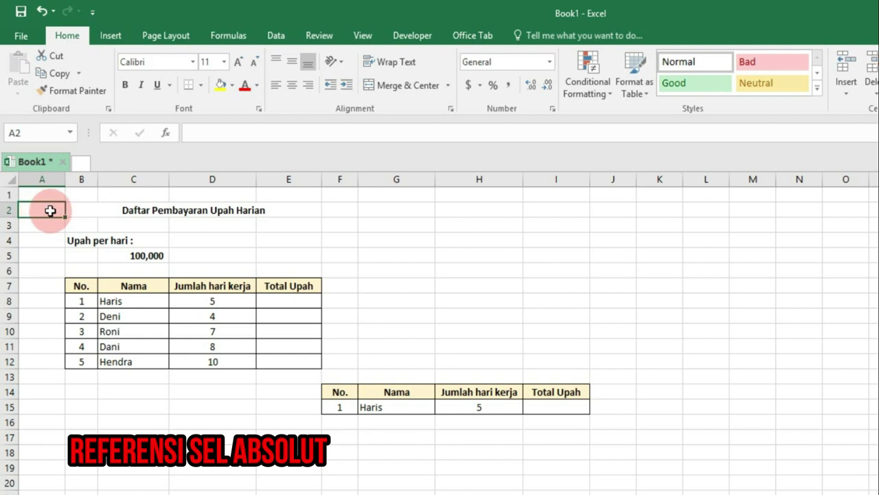
Step: Walk through the wage table's title, Total Upah and Jumlah hari kerja columns, and the 100,000 wage in C5, then select E8
{"action": "left_click", "coordinate": [118, 209]}
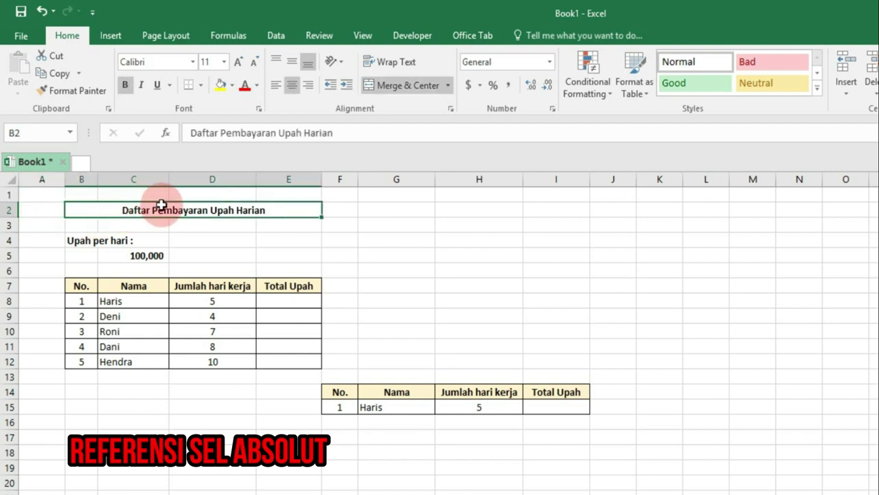
{"action": "left_click", "coordinate": [296, 285]}
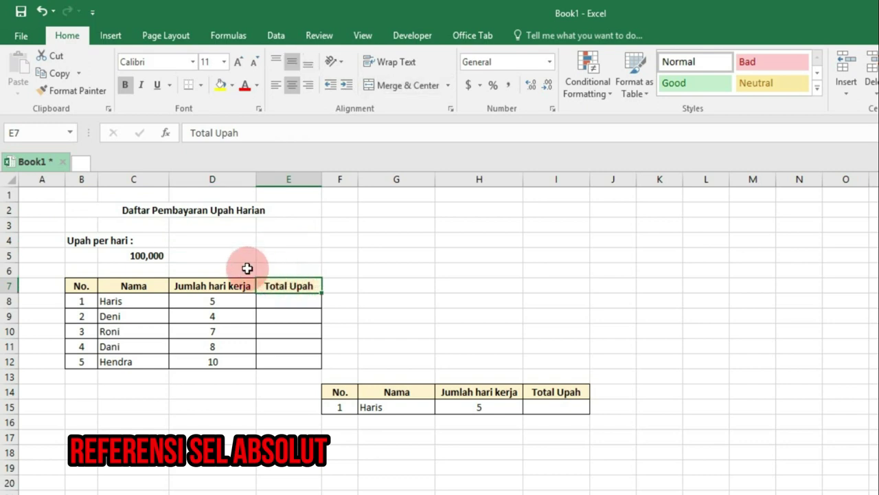
{"action": "left_click", "coordinate": [211, 288]}
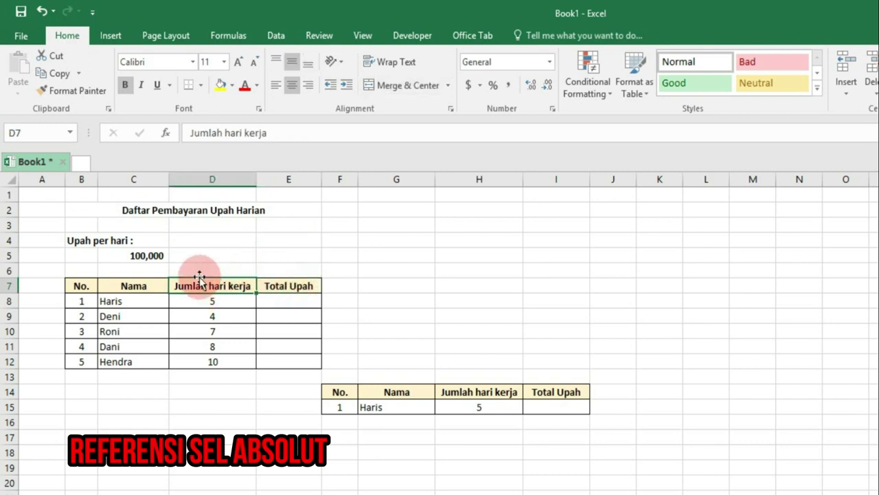
{"action": "left_click", "coordinate": [80, 241]}
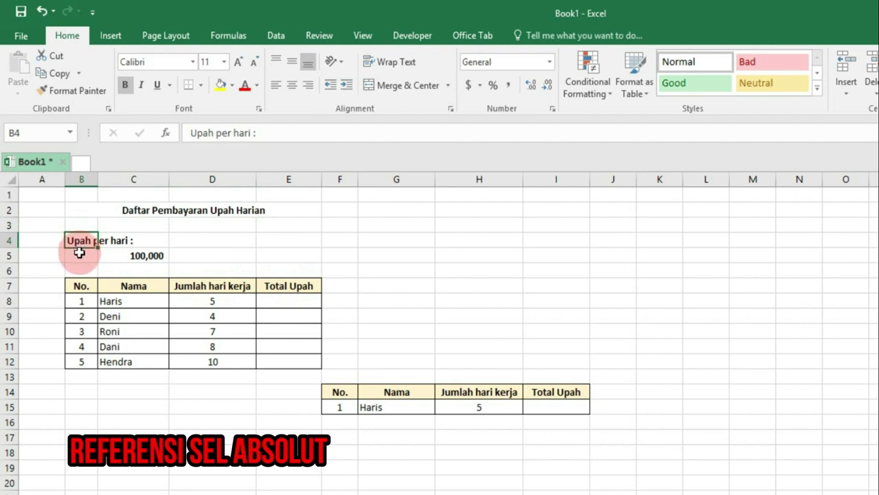
{"action": "left_click", "coordinate": [118, 255]}
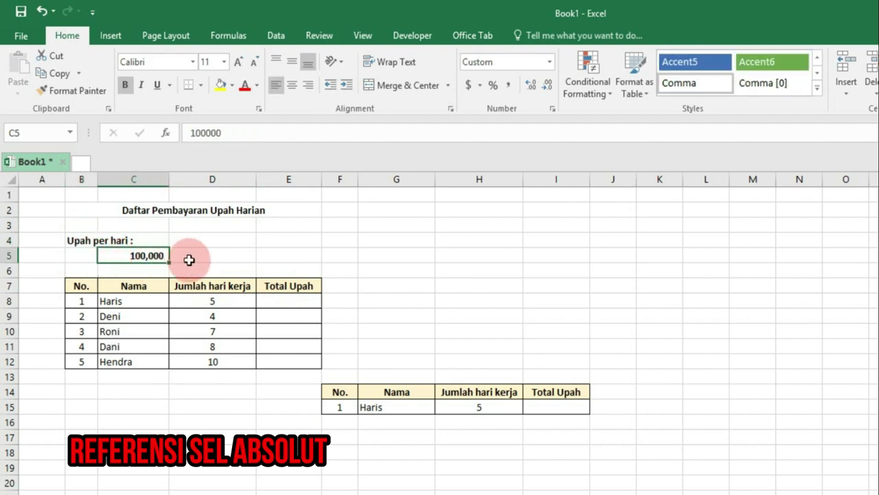
{"action": "left_click", "coordinate": [286, 303]}
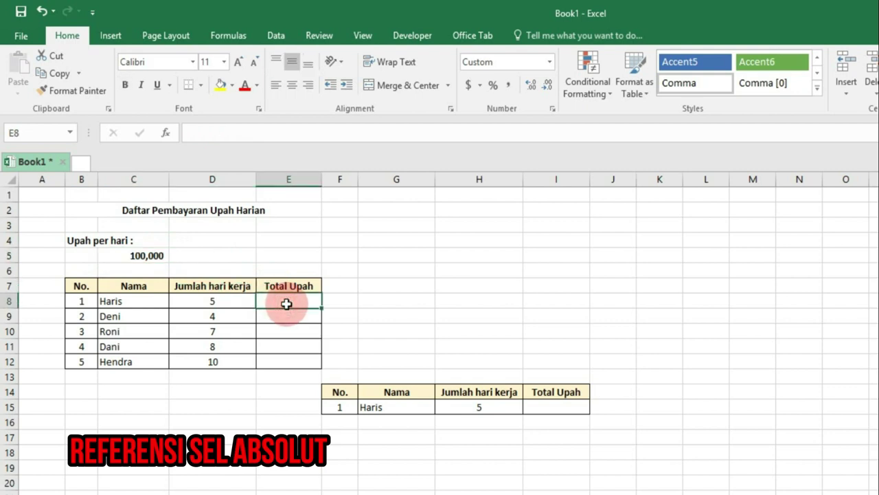
Step: Enter =C5*D8 in E8 so Haris's Total Upah shows 500,000
{"action": "type", "text": "="}
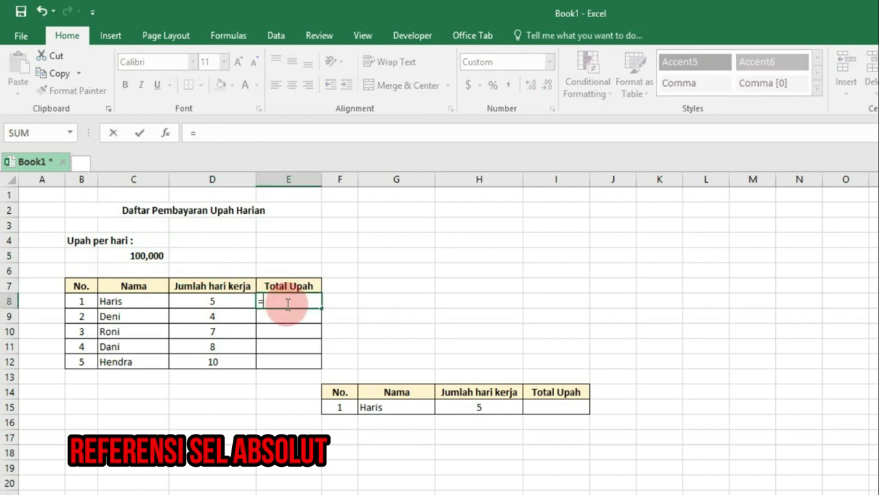
{"action": "left_click", "coordinate": [150, 256]}
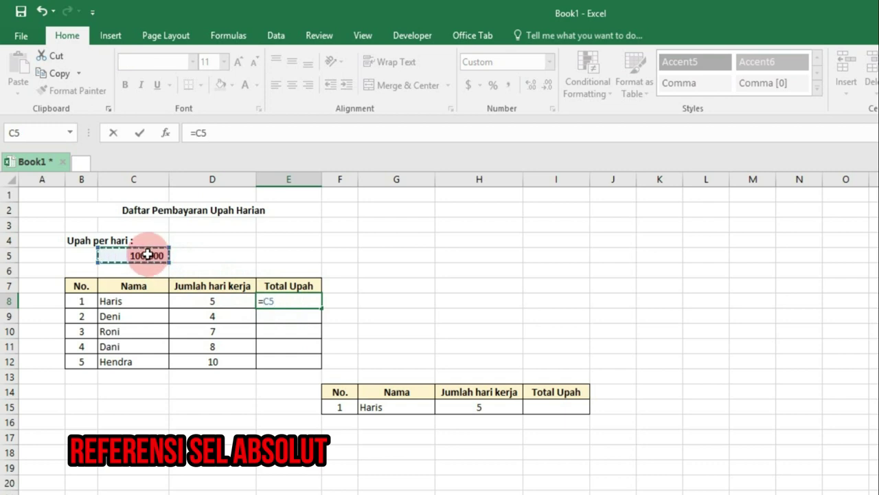
{"action": "type", "text": "*"}
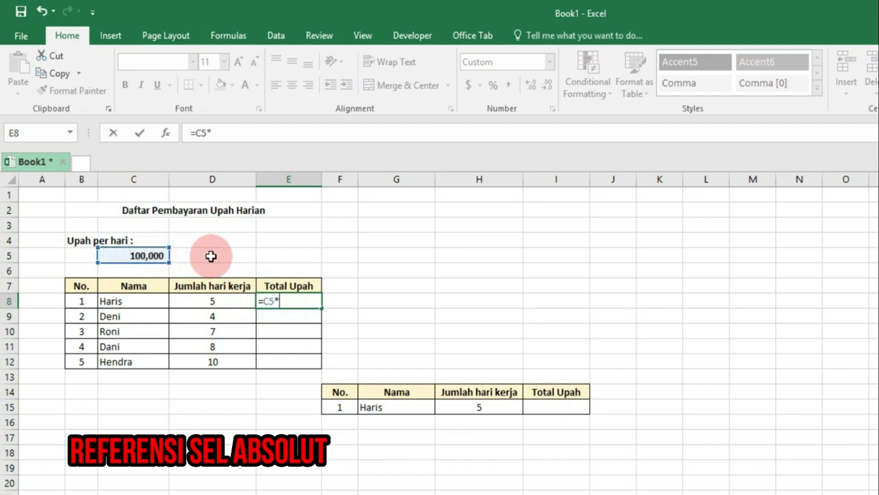
{"action": "left_click", "coordinate": [219, 300]}
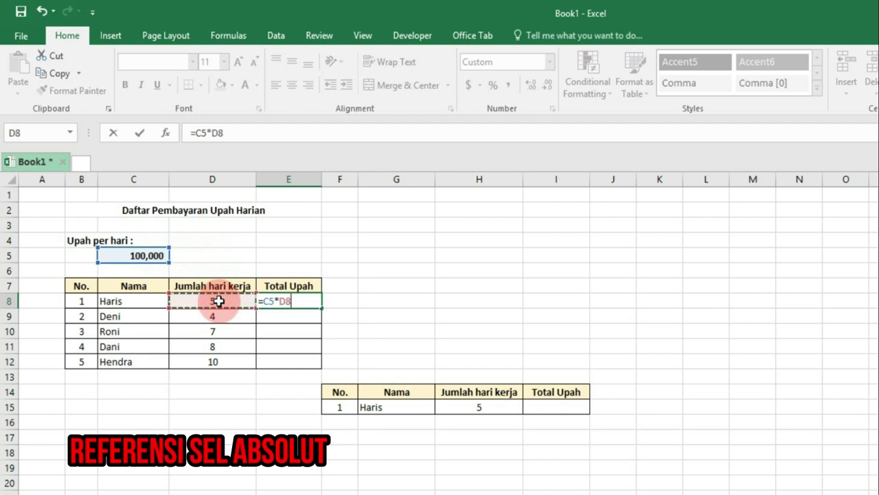
{"action": "key", "text": "Return"}
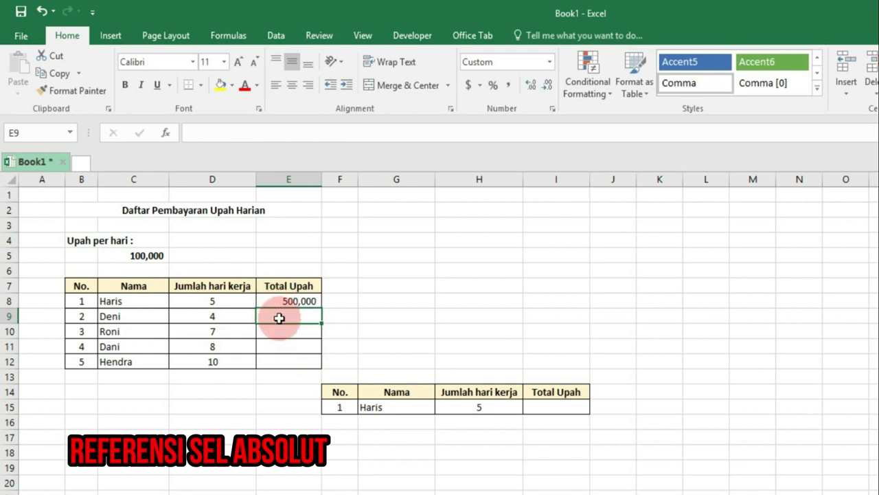
Step: Copy E8's formula into E9:E12, producing a dash and #VALUE! errors
{"action": "left_click", "coordinate": [279, 301]}
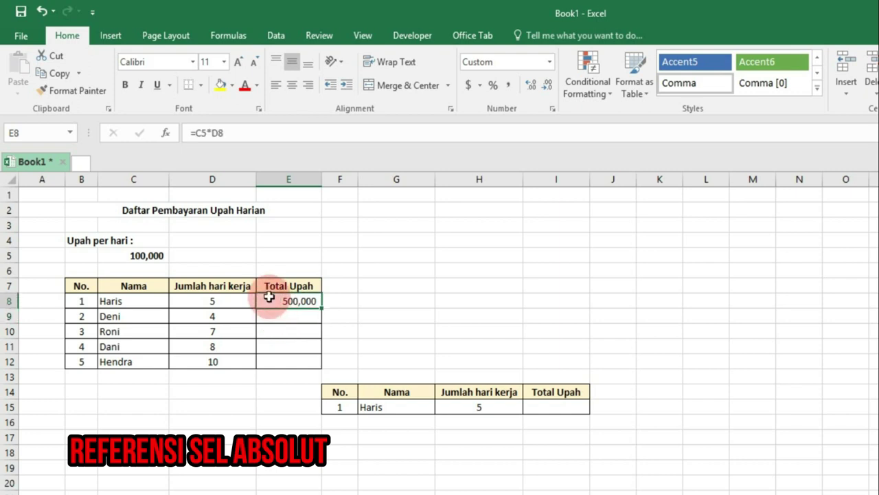
{"action": "left_click", "coordinate": [60, 74]}
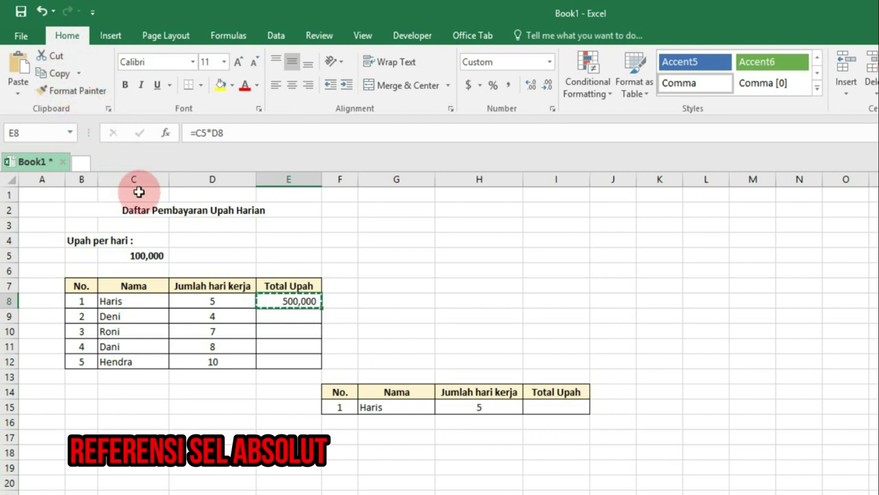
{"action": "left_click_drag", "start_coordinate": [264, 316], "coordinate": [269, 355]}
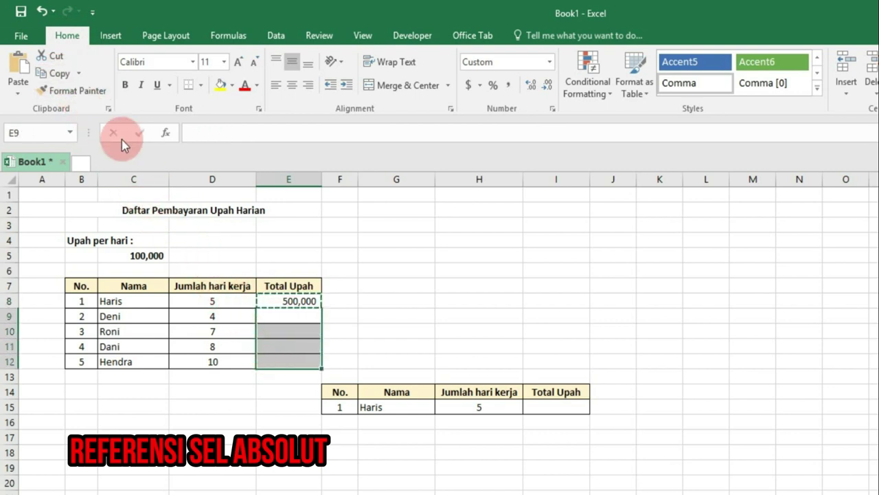
{"action": "left_click", "coordinate": [19, 69]}
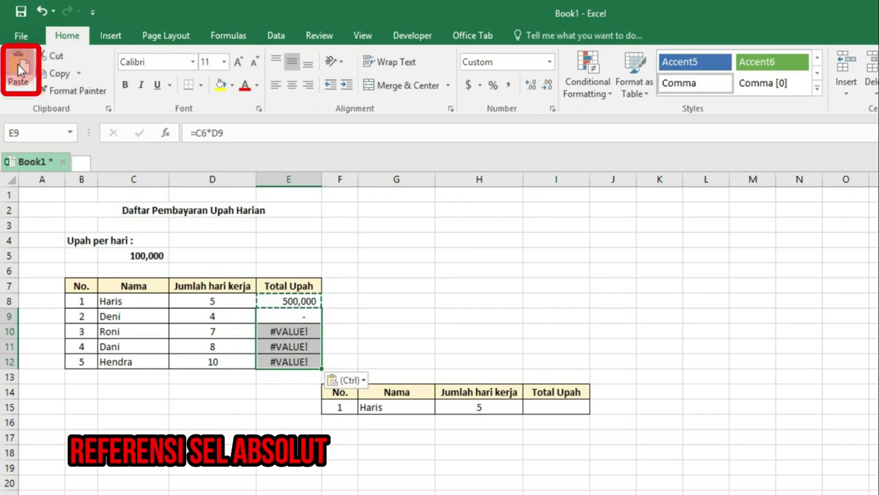
{"action": "left_click", "coordinate": [283, 317]}
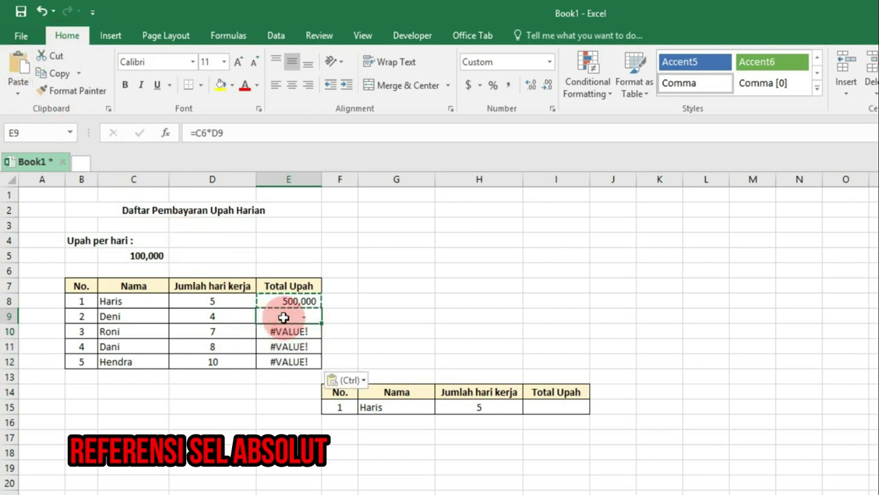
{"action": "left_click_drag", "start_coordinate": [284, 317], "coordinate": [290, 360]}
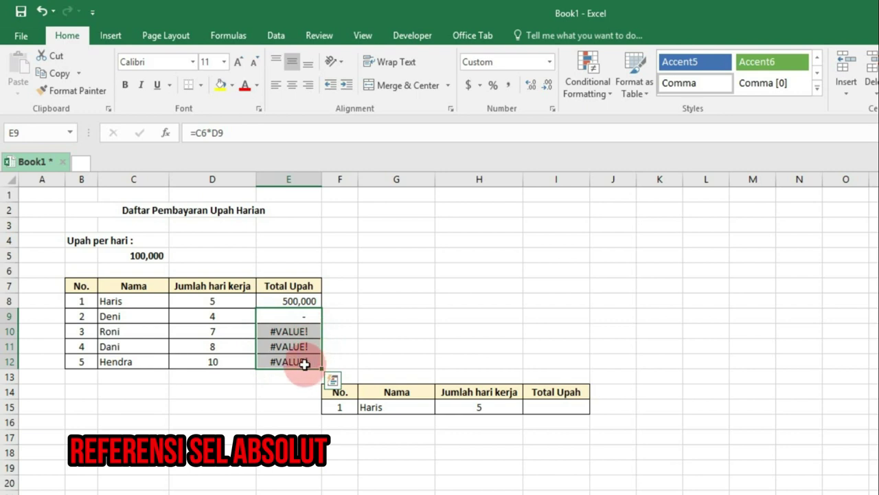
{"action": "left_click", "coordinate": [277, 316]}
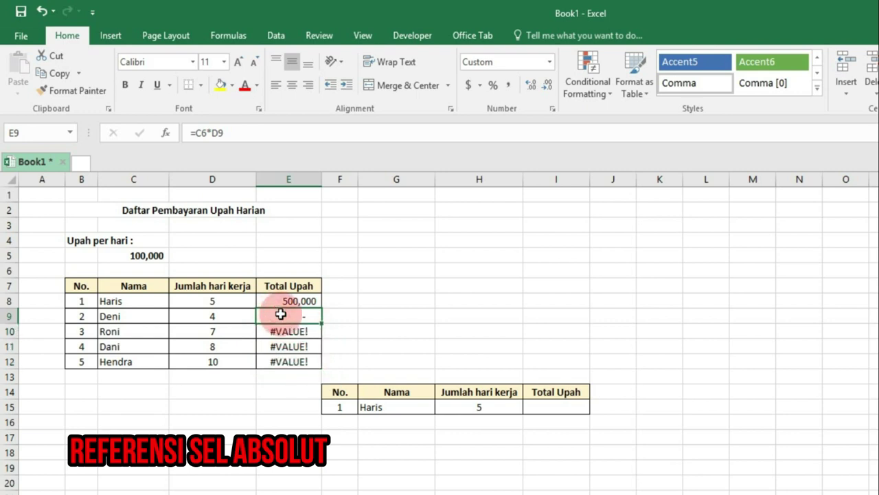
{"action": "double_click", "coordinate": [286, 315]}
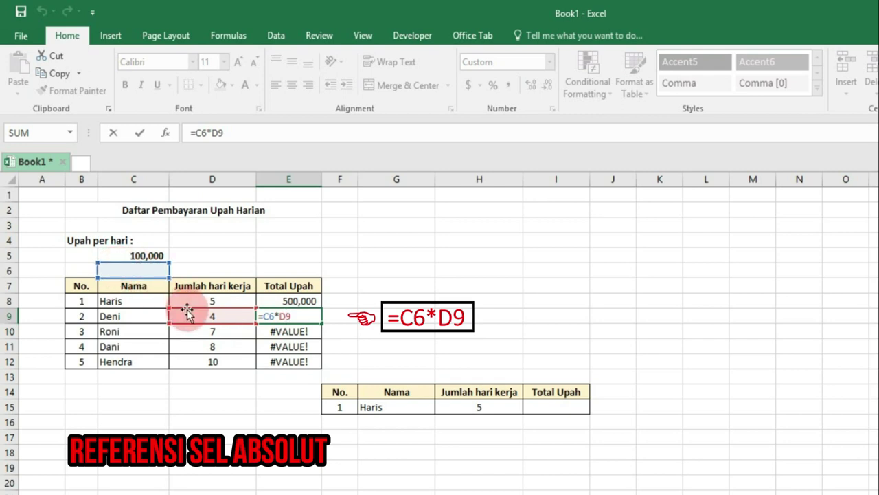
{"action": "key", "text": "Escape"}
{"action": "left_click", "coordinate": [280, 332]}
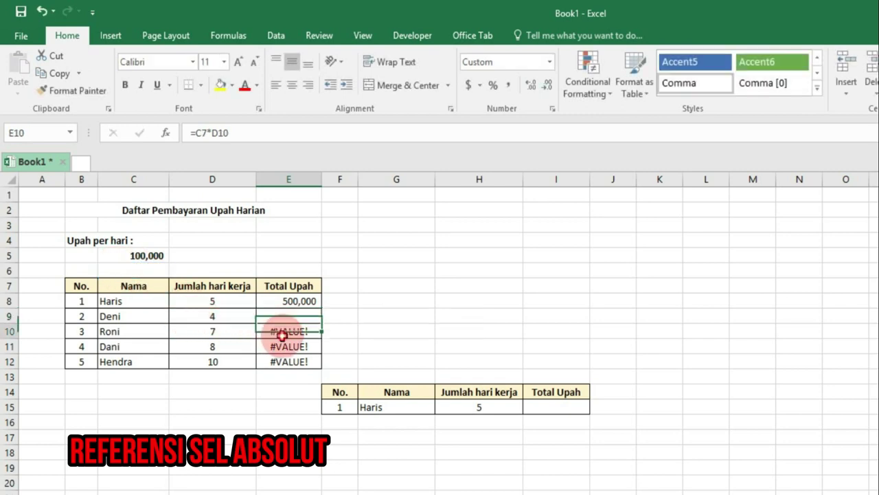
{"action": "double_click", "coordinate": [278, 332]}
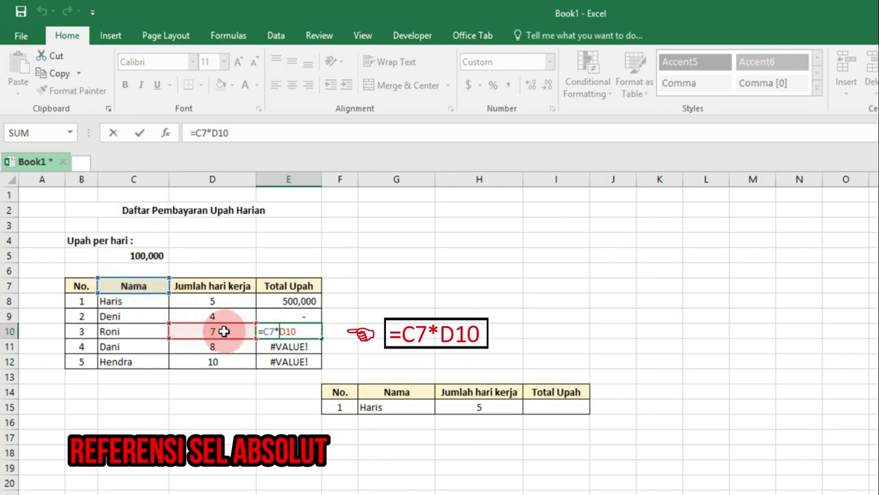
{"action": "key", "text": "Escape"}
{"action": "left_click", "coordinate": [284, 346]}
{"action": "double_click", "coordinate": [285, 346]}
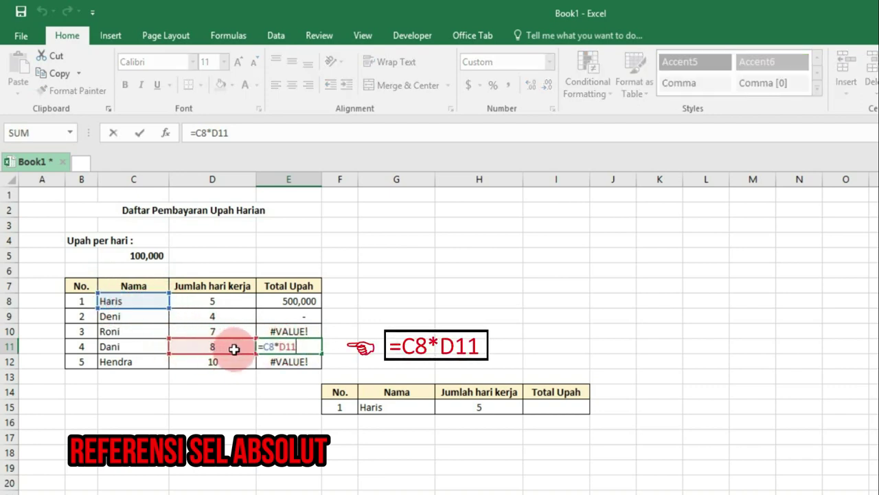
{"action": "left_click", "coordinate": [278, 361]}
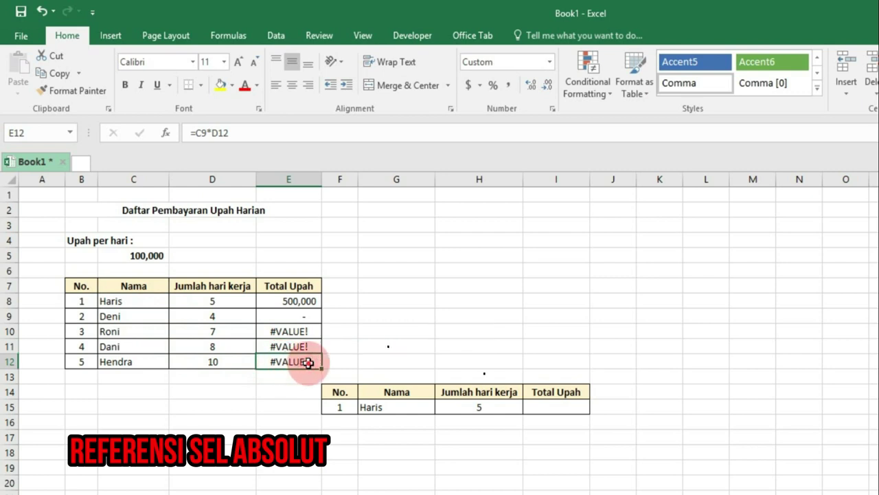
{"action": "double_click", "coordinate": [309, 362]}
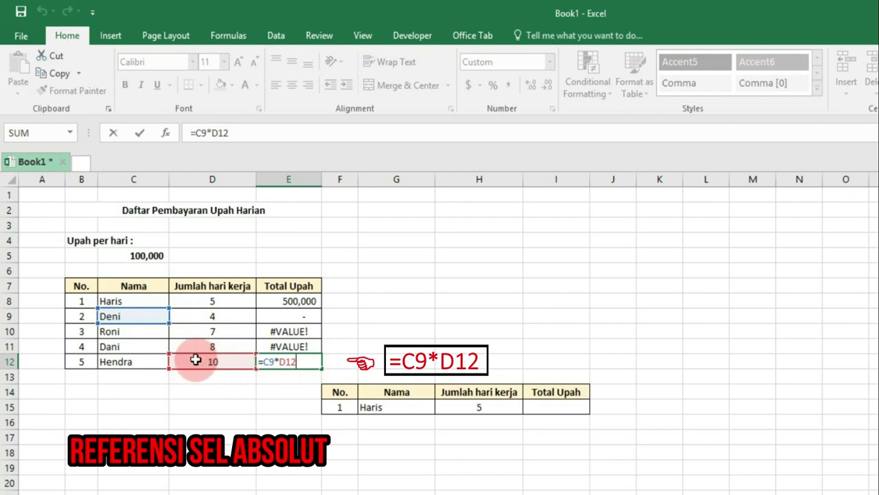
{"action": "key", "text": "Return"}
{"action": "left_click", "coordinate": [282, 362]}
{"action": "left_click", "coordinate": [290, 391]}
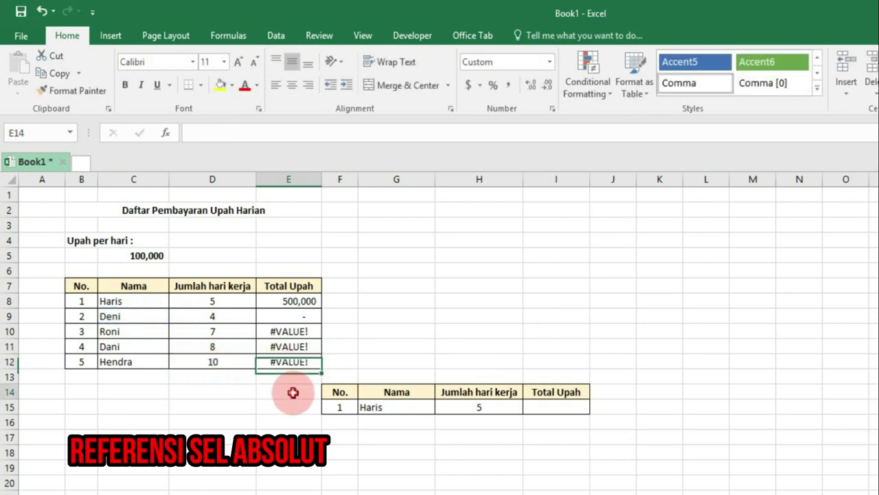
{"action": "left_click", "coordinate": [76, 242]}
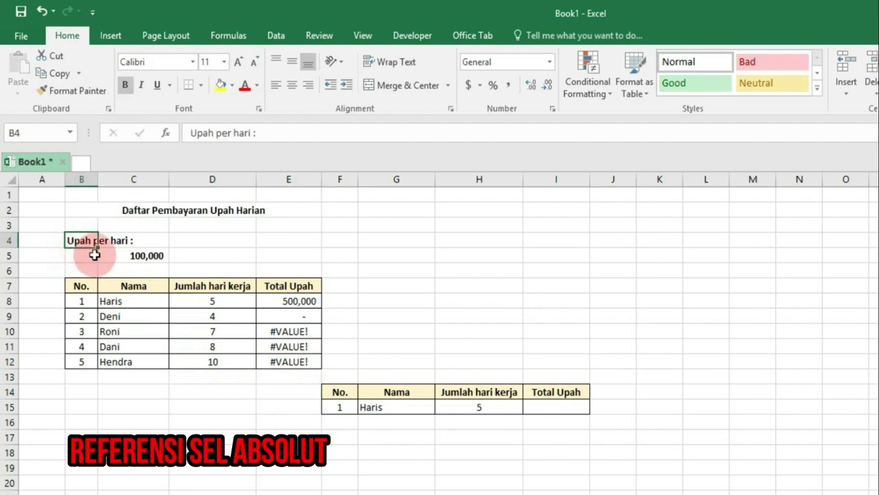
{"action": "left_click", "coordinate": [113, 270]}
{"action": "left_click", "coordinate": [116, 252]}
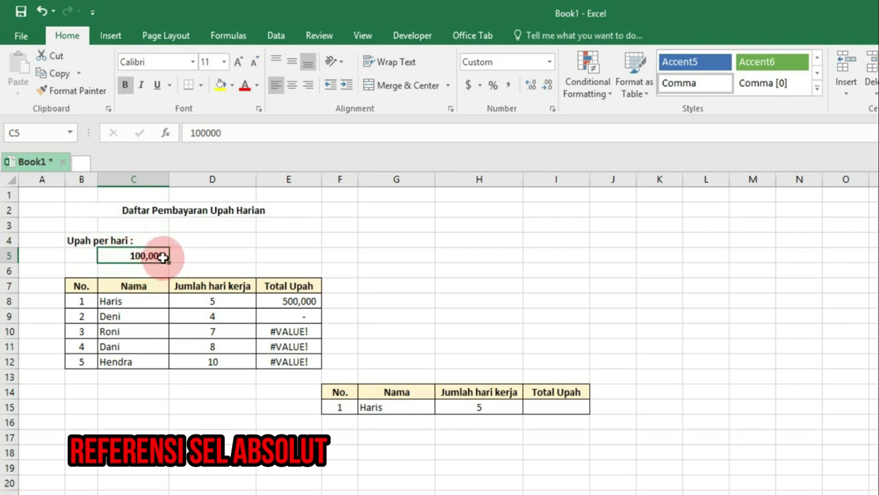
{"action": "left_click_drag", "start_coordinate": [267, 317], "coordinate": [287, 355]}
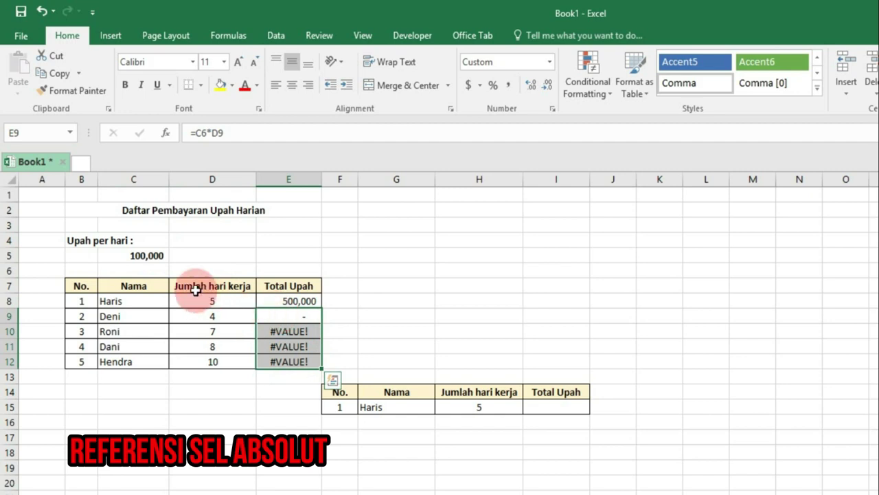
{"action": "left_click", "coordinate": [136, 255]}
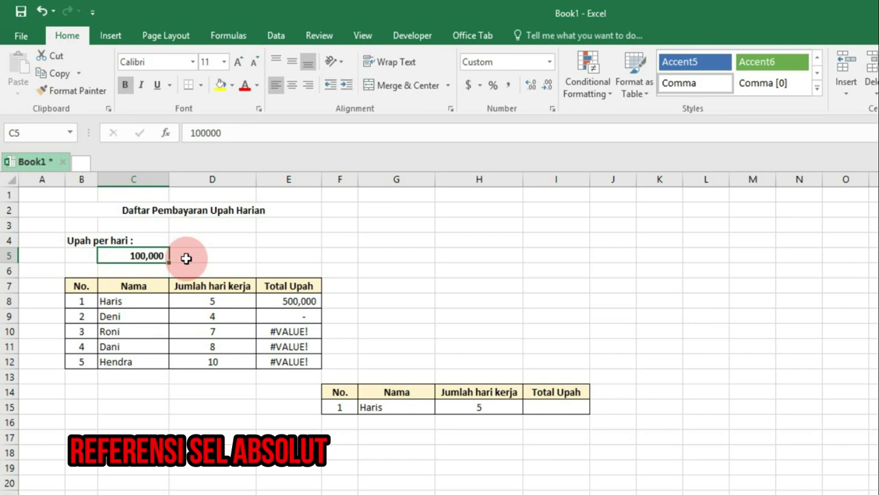
Step: Make the C5 reference in E8 absolute, giving =$C$5*D8
{"action": "left_click", "coordinate": [282, 301]}
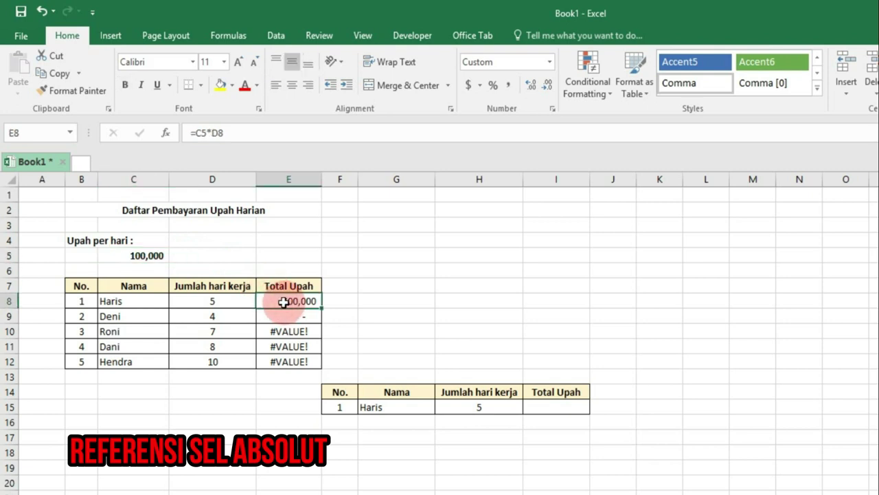
{"action": "double_click", "coordinate": [284, 302]}
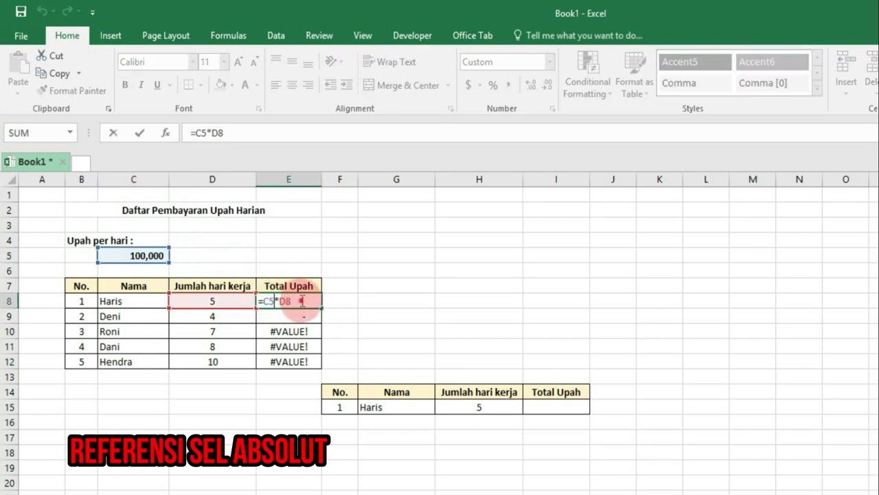
{"action": "left_click", "coordinate": [265, 300]}
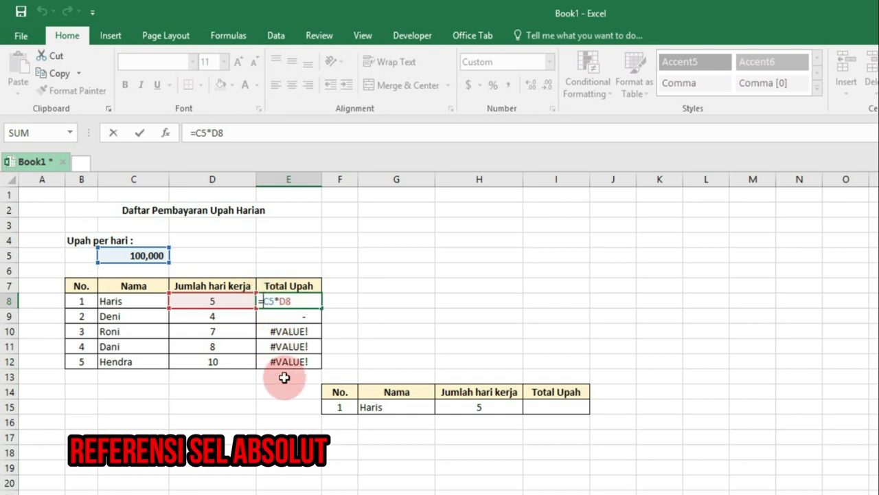
{"action": "key", "text": "F4"}
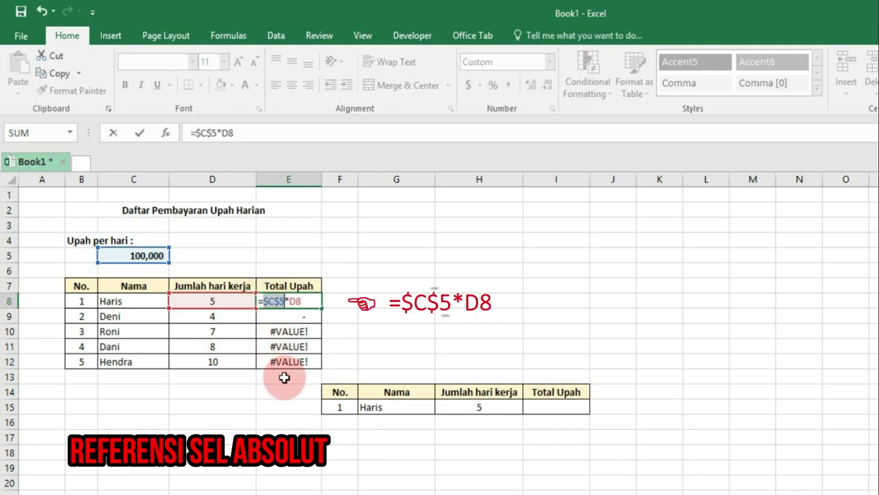
{"action": "key", "text": "Return"}
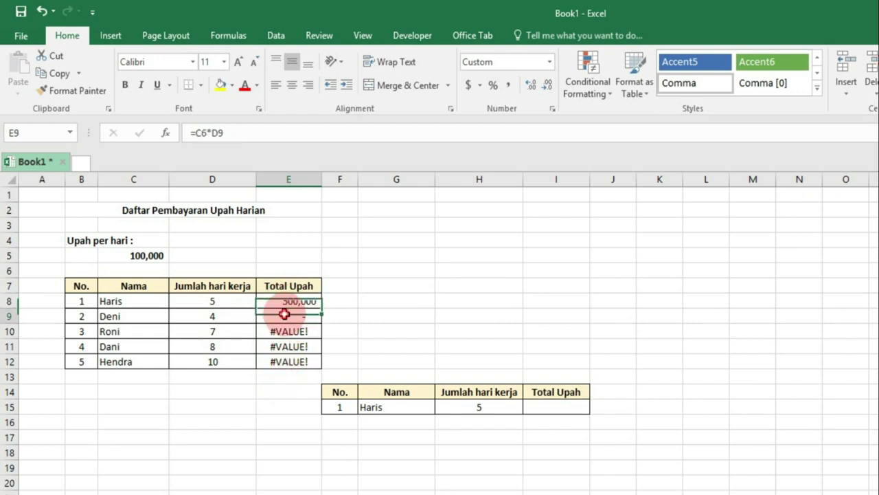
Step: Copy E8 into E9:E12 so the totals compute 500,000 through 1,000,000, e.g. E9 =$C$5*D9
{"action": "left_click_drag", "start_coordinate": [283, 314], "coordinate": [288, 362]}
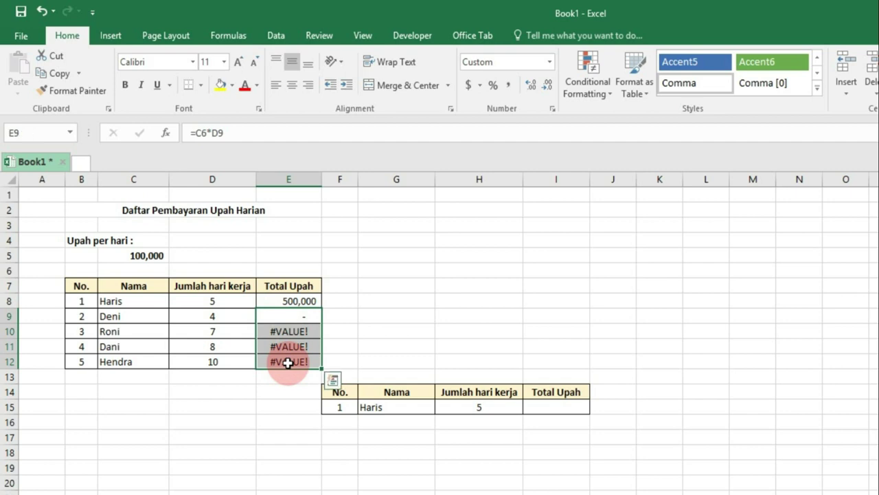
{"action": "left_click", "coordinate": [274, 302]}
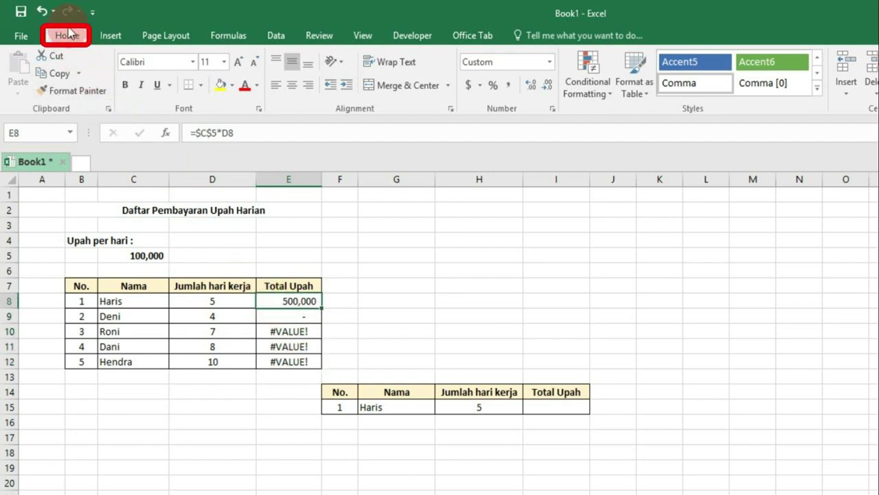
{"action": "left_click", "coordinate": [59, 72]}
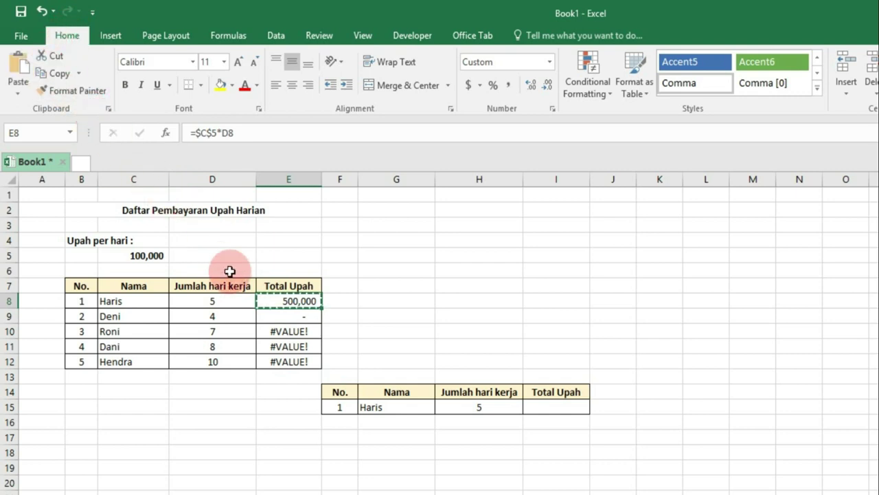
{"action": "left_click_drag", "start_coordinate": [274, 316], "coordinate": [284, 360]}
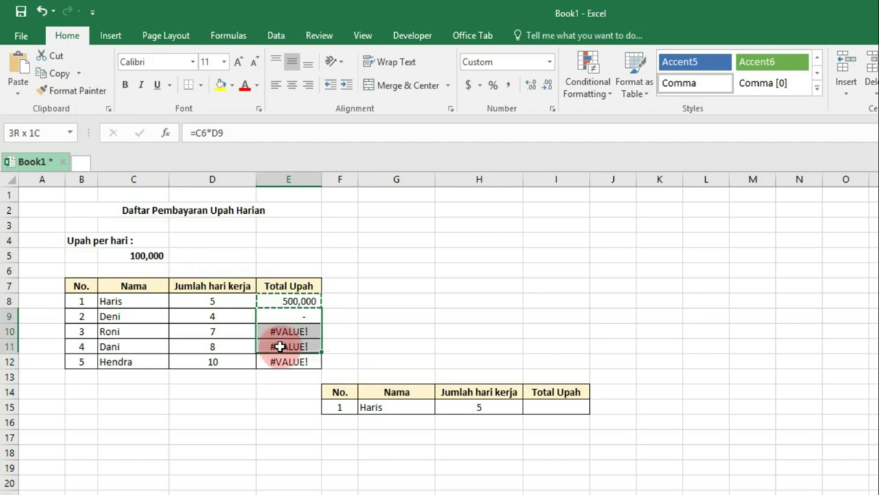
{"action": "left_click", "coordinate": [67, 35]}
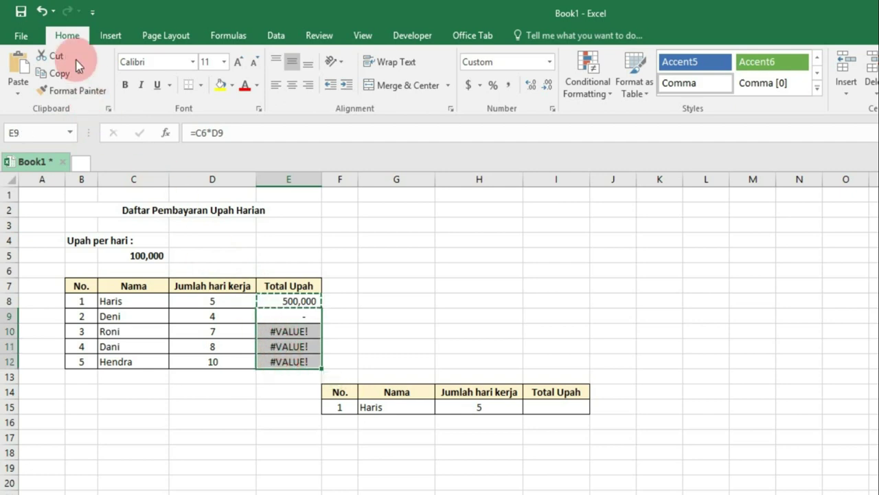
{"action": "left_click", "coordinate": [21, 64]}
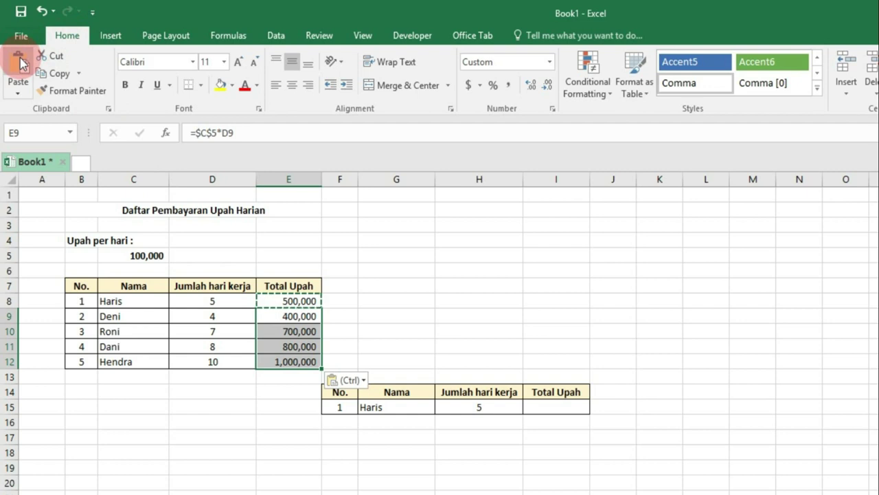
{"action": "left_click", "coordinate": [293, 317]}
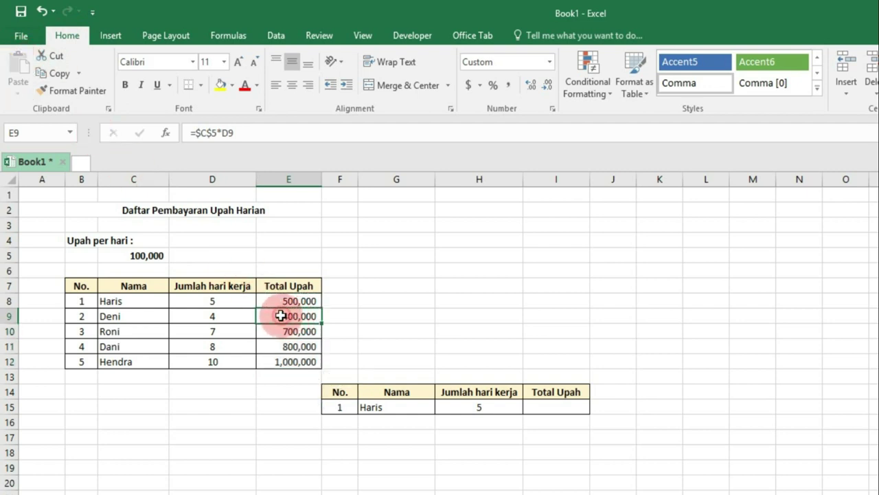
{"action": "double_click", "coordinate": [281, 315]}
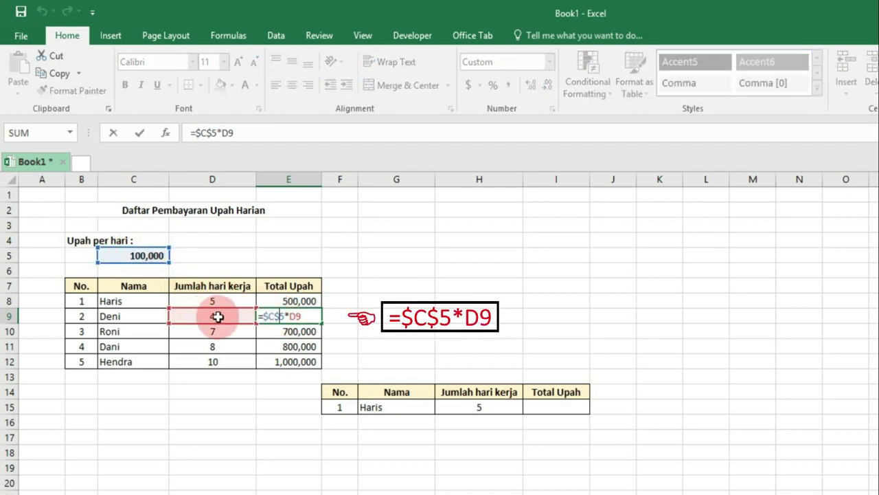
{"action": "double_click", "coordinate": [269, 333]}
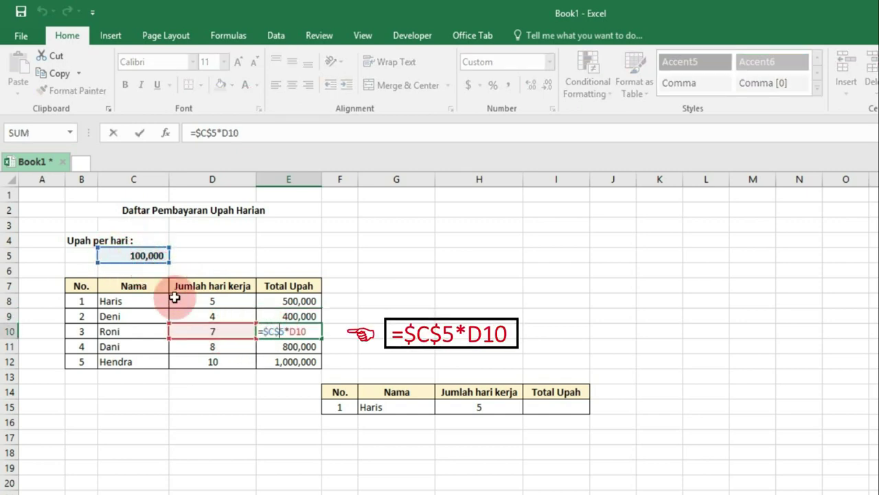
{"action": "key", "text": "Escape"}
{"action": "left_click", "coordinate": [284, 349]}
{"action": "double_click", "coordinate": [266, 346]}
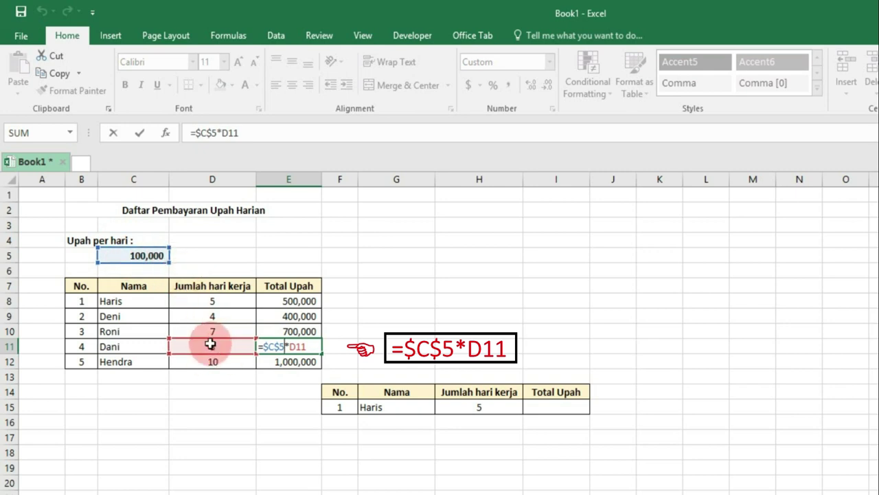
{"action": "double_click", "coordinate": [288, 361]}
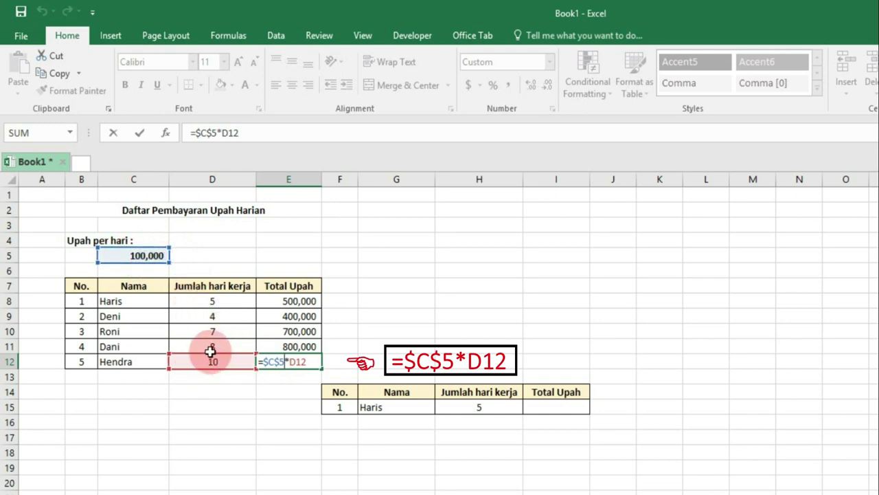
{"action": "key", "text": "ctrl+Return"}
{"action": "left_click", "coordinate": [295, 389]}
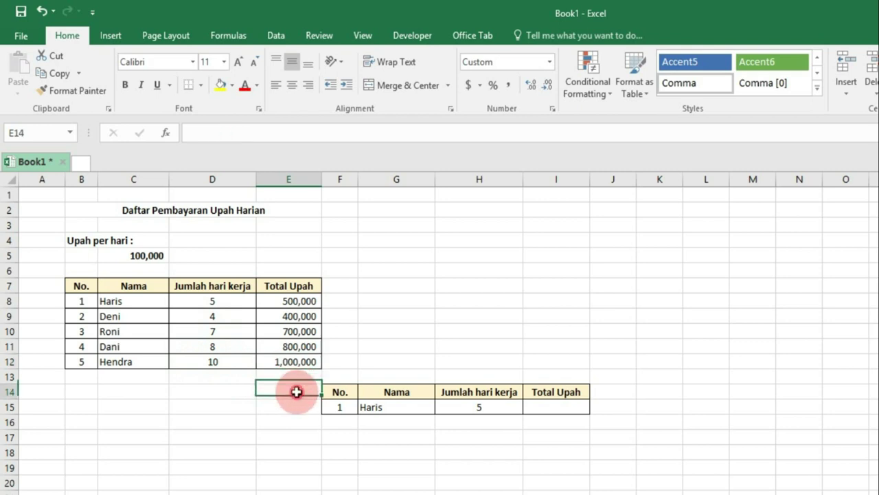
{"action": "left_click", "coordinate": [147, 257]}
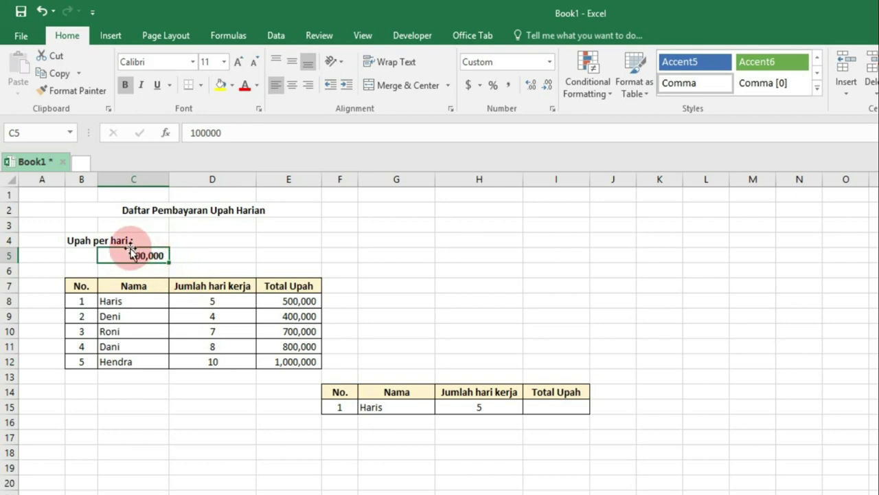
{"action": "left_click_drag", "start_coordinate": [284, 301], "coordinate": [296, 366]}
{"action": "left_click", "coordinate": [285, 320]}
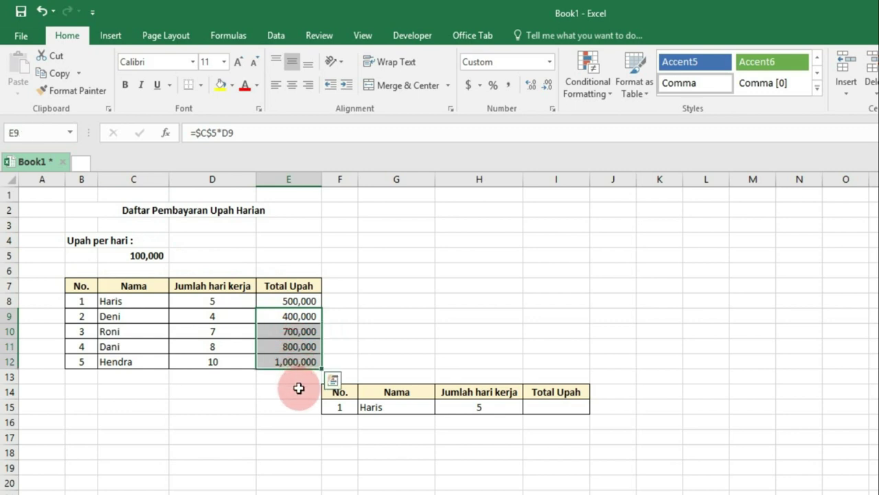
{"action": "left_click", "coordinate": [299, 388]}
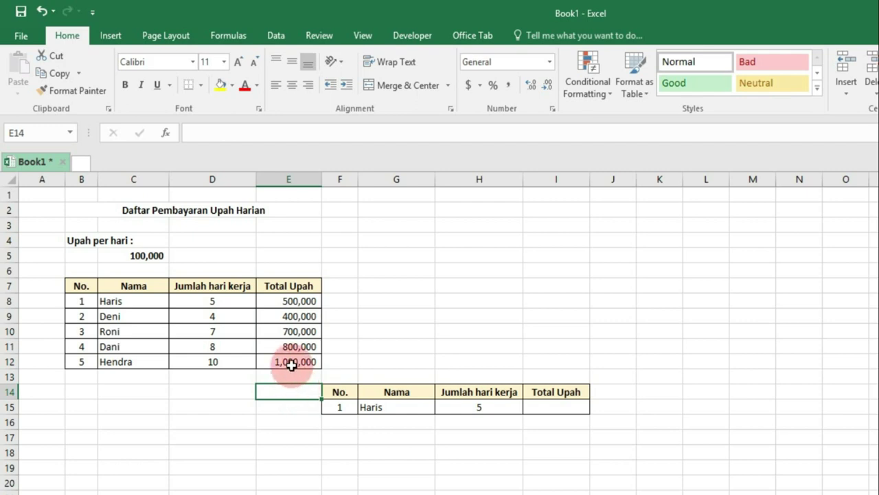
{"action": "left_click", "coordinate": [289, 360]}
{"action": "left_click", "coordinate": [534, 406]}
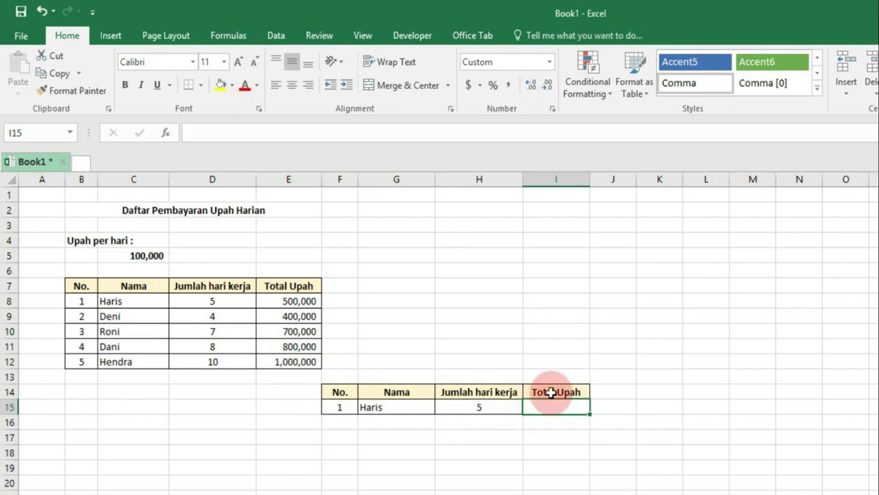
{"action": "left_click", "coordinate": [552, 393]}
{"action": "left_click", "coordinate": [415, 407]}
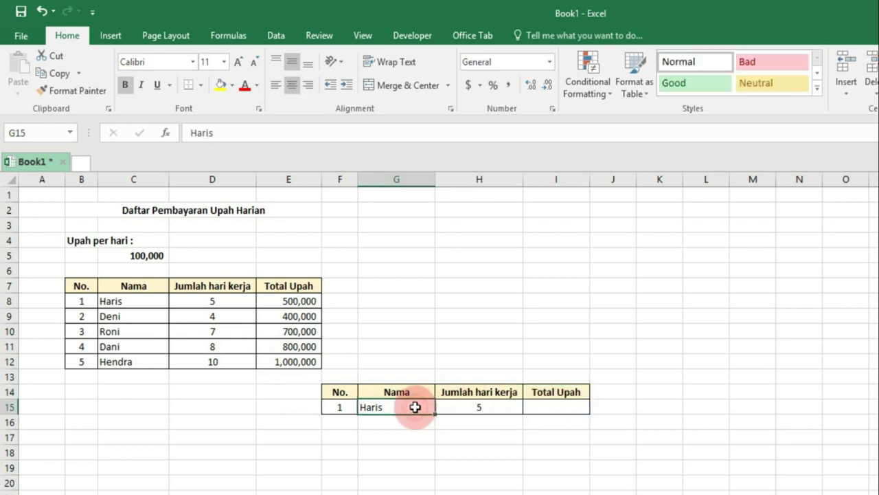
{"action": "left_click", "coordinate": [543, 406]}
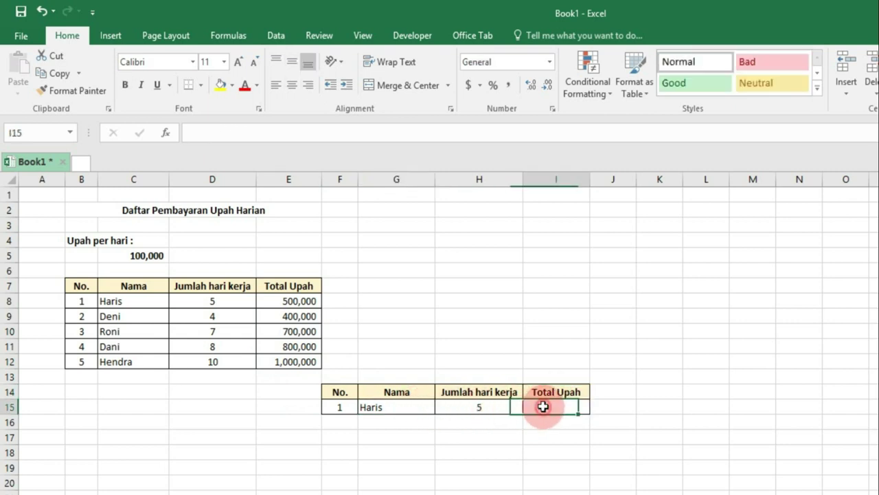
{"action": "left_click", "coordinate": [274, 301]}
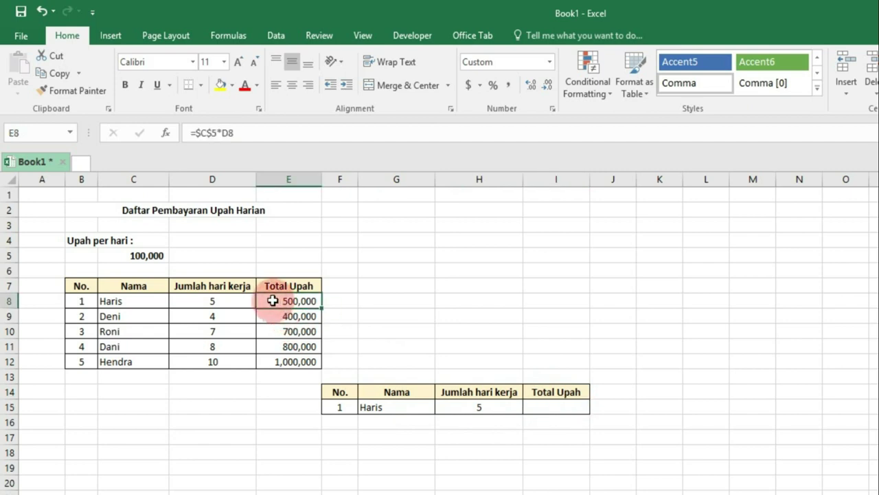
{"action": "left_click", "coordinate": [272, 361]}
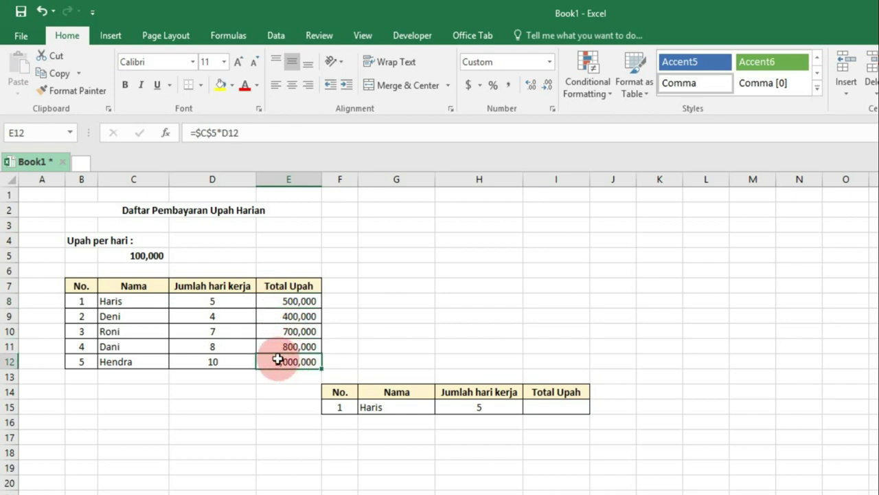
{"action": "left_click", "coordinate": [69, 41]}
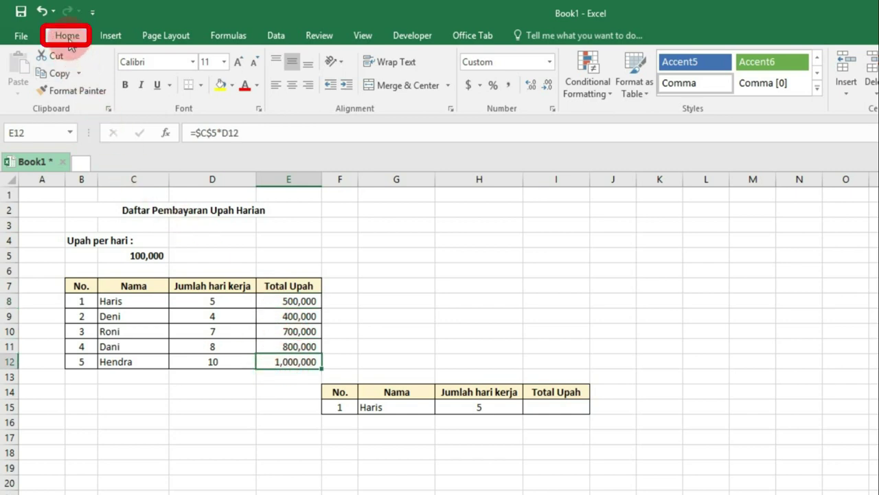
Step: Paste E12's formula into I15, confirming =$C$5*H15 shows 500,000, and compare with E8
{"action": "left_click", "coordinate": [55, 74]}
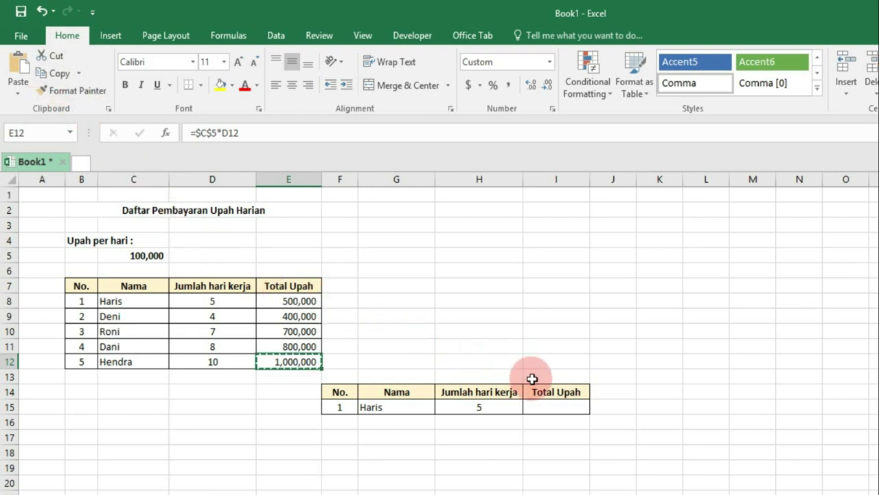
{"action": "left_click", "coordinate": [550, 403]}
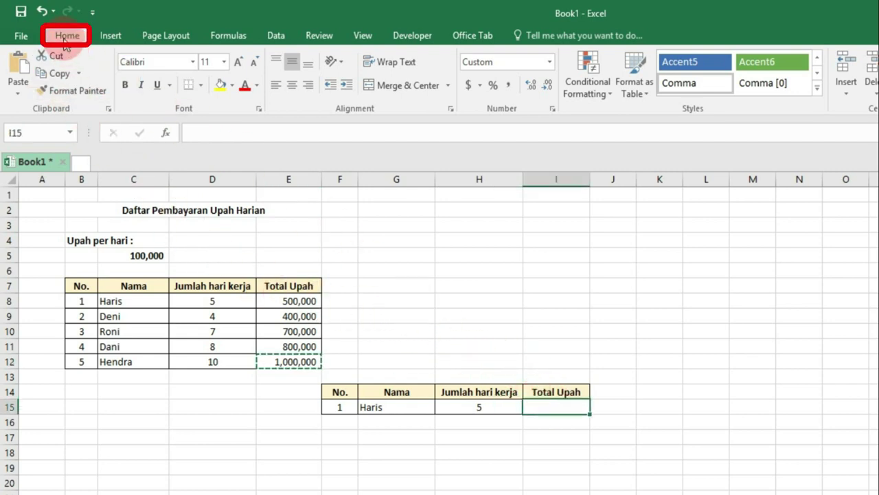
{"action": "left_click", "coordinate": [14, 74]}
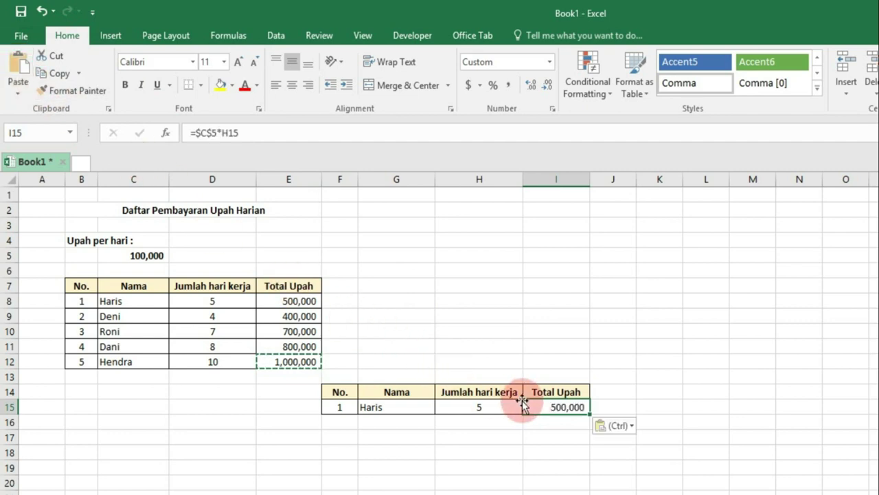
{"action": "double_click", "coordinate": [548, 406]}
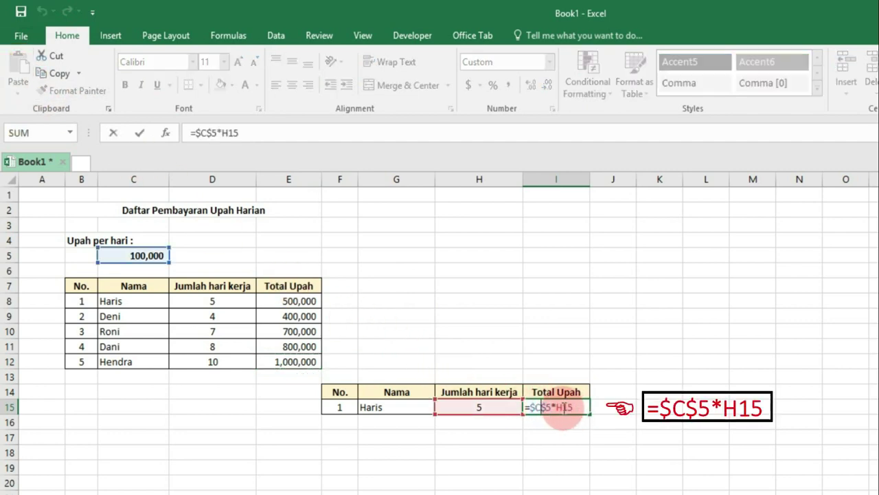
{"action": "left_click", "coordinate": [538, 407]}
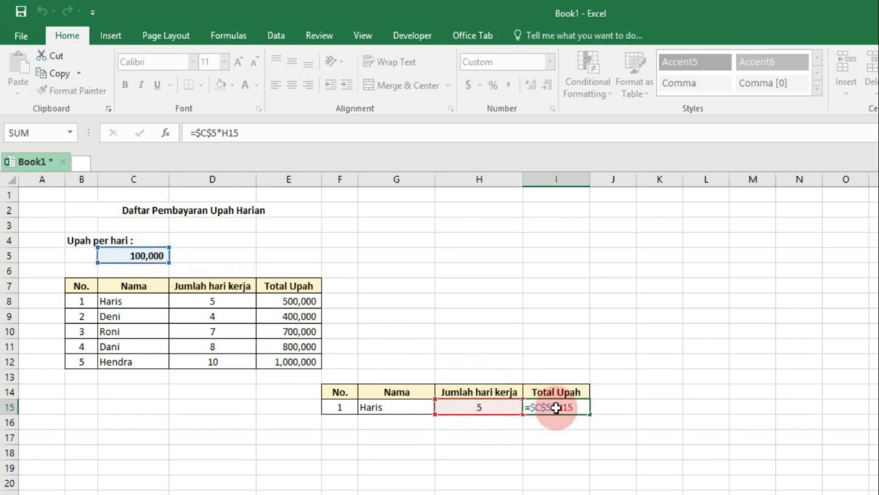
{"action": "key", "text": "ctrl+Return"}
{"action": "left_click", "coordinate": [292, 301]}
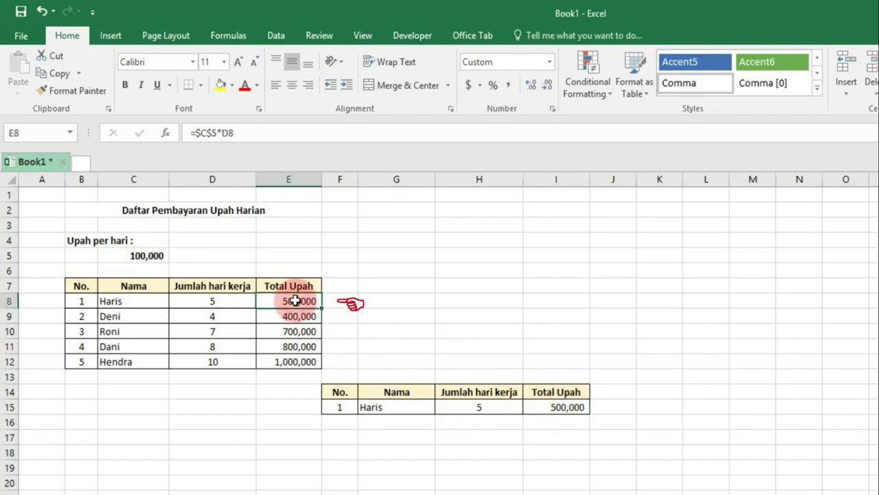
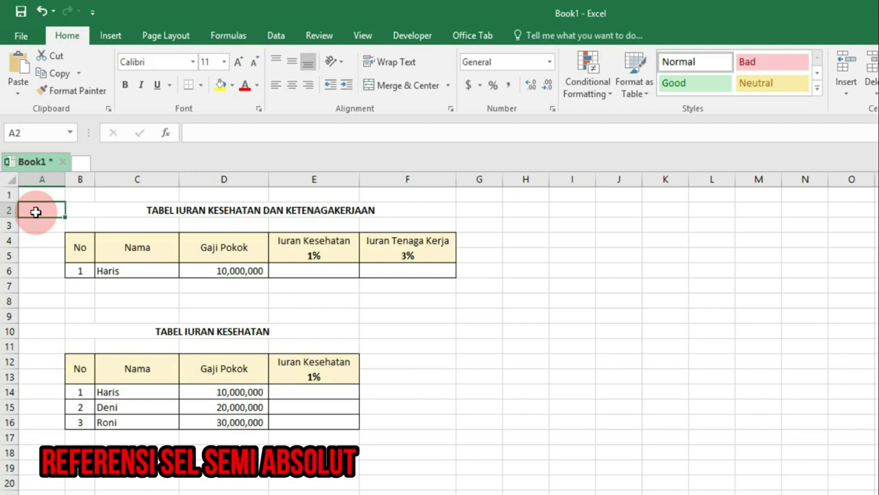
Step: Enter =D6*E5 in E6 for the first employee's 1% health contribution
{"action": "left_click", "coordinate": [79, 209]}
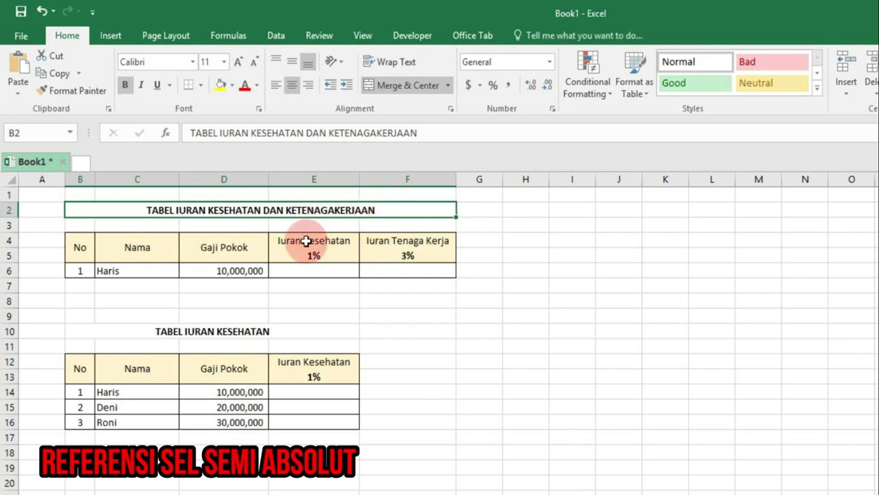
{"action": "left_click", "coordinate": [283, 269]}
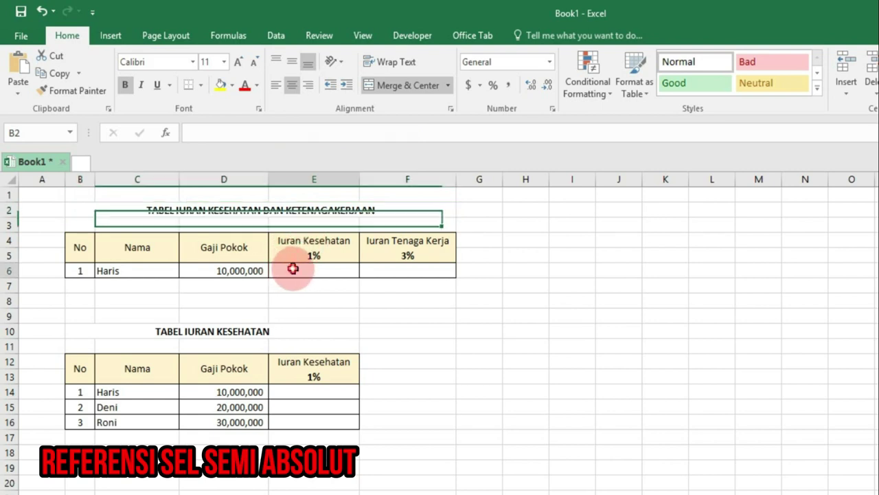
{"action": "type", "text": "="}
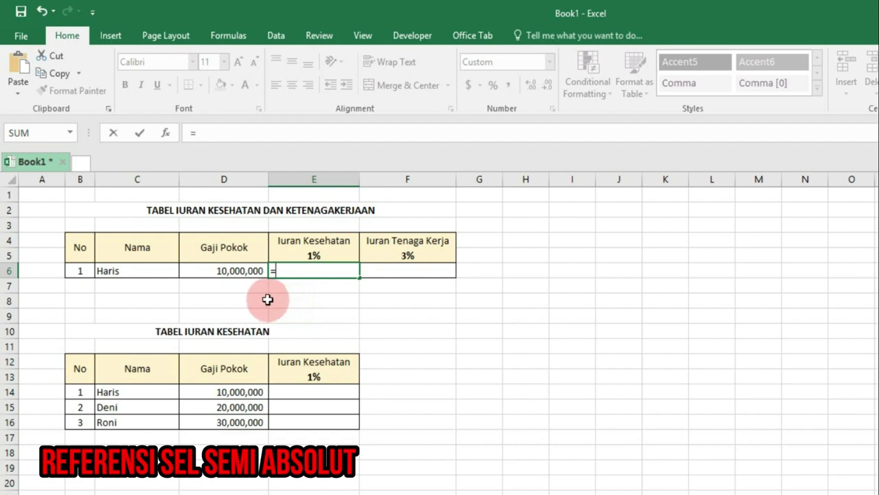
{"action": "left_click", "coordinate": [229, 271]}
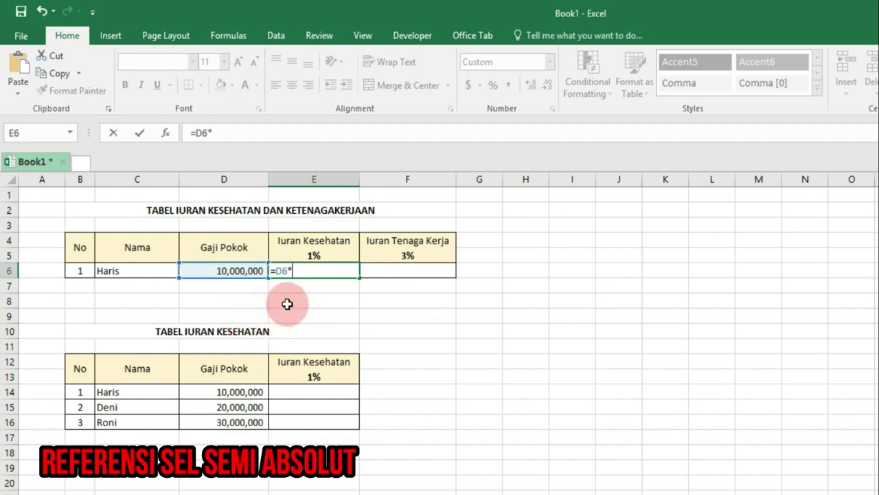
{"action": "left_click", "coordinate": [319, 255]}
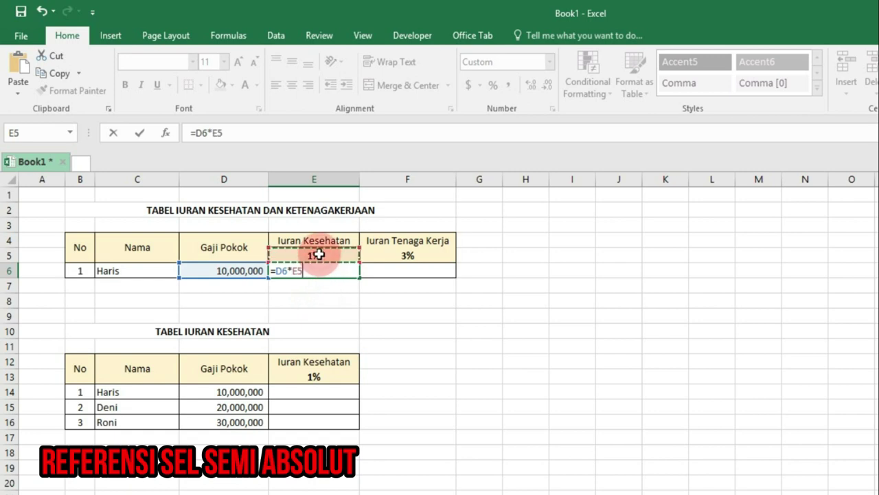
{"action": "key", "text": "Return"}
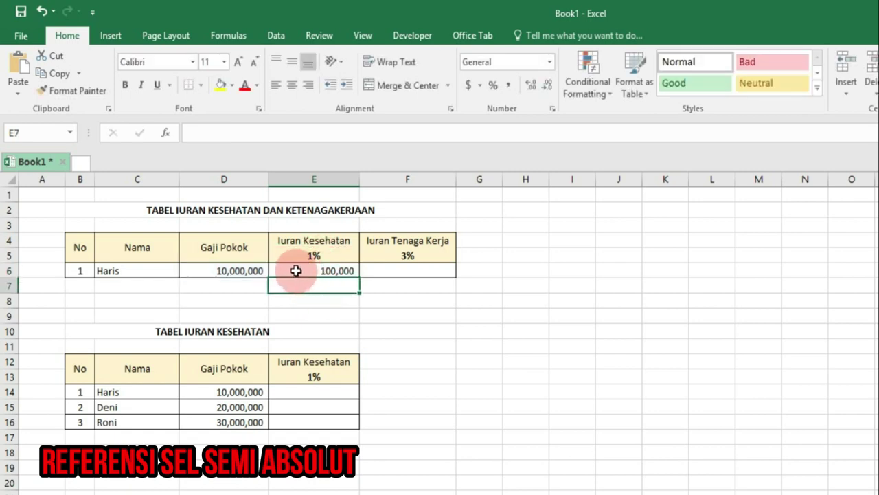
Step: Change the E6 formula to =$D6*E5 so the salary column stays locked
{"action": "left_click", "coordinate": [296, 271]}
{"action": "double_click", "coordinate": [296, 270]}
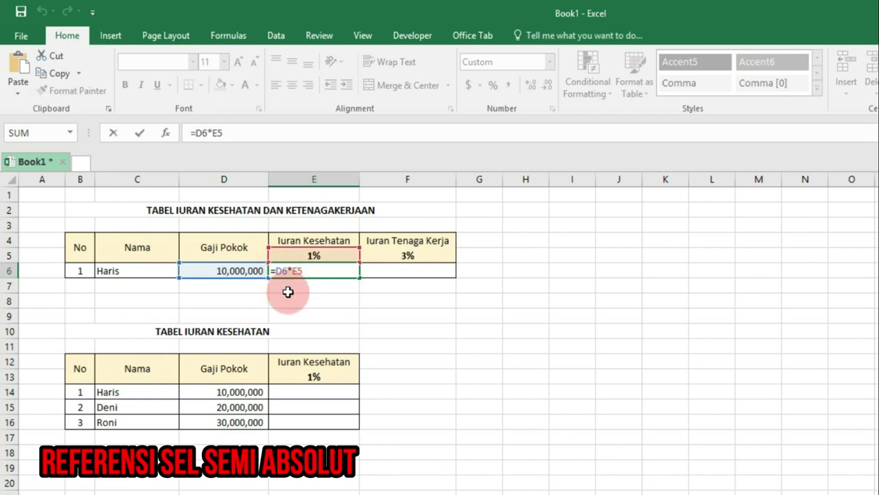
{"action": "key", "text": "F4"}
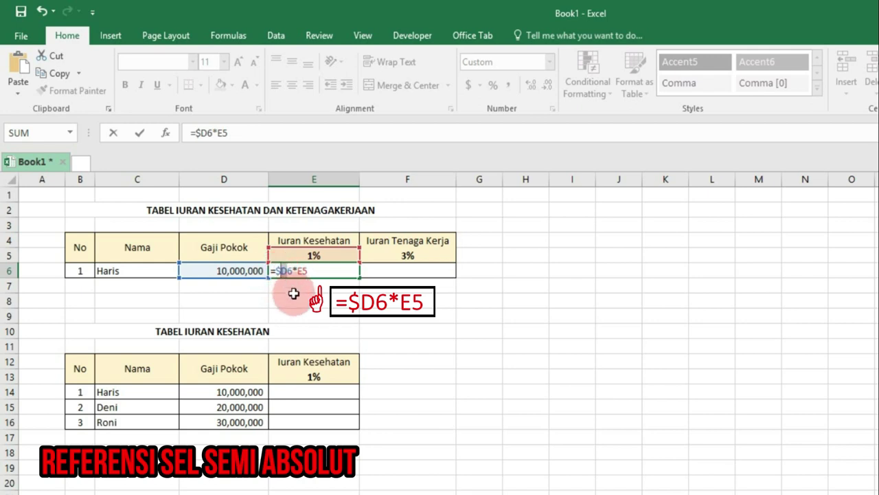
{"action": "key", "text": "Return"}
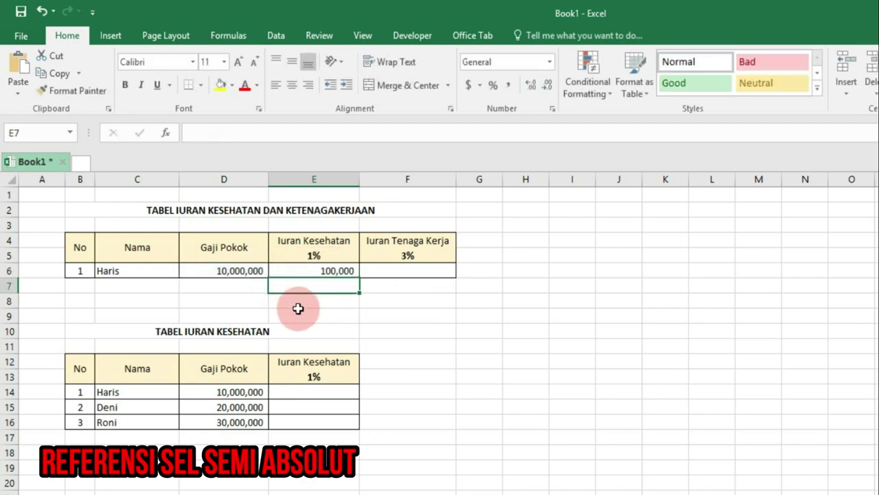
{"action": "left_click", "coordinate": [290, 266]}
{"action": "left_click", "coordinate": [374, 268]}
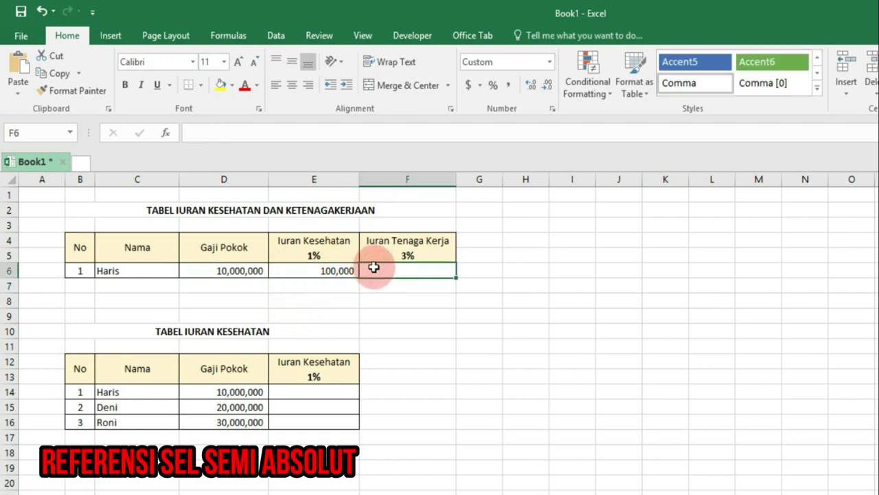
Step: Copy E6's formula into F6, giving =$D6*F5 and a 300,000 labour contribution
{"action": "left_click", "coordinate": [309, 271]}
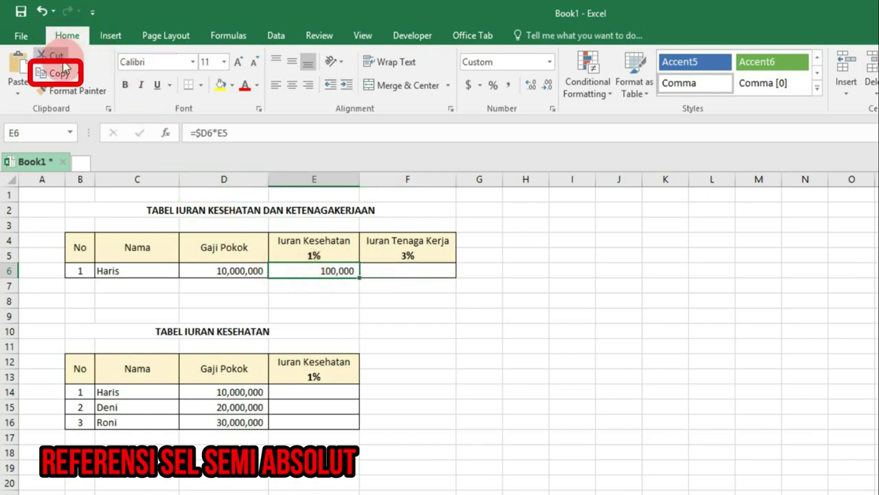
{"action": "left_click", "coordinate": [60, 74]}
{"action": "left_click", "coordinate": [60, 74]}
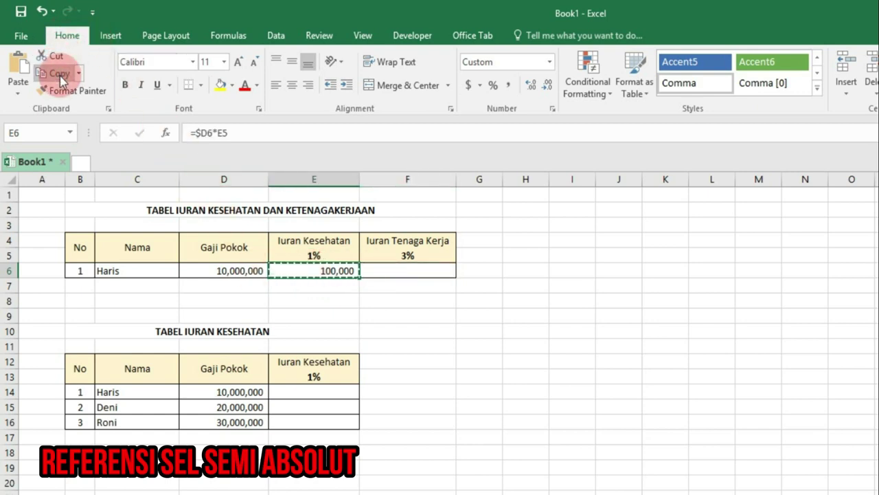
{"action": "left_click", "coordinate": [404, 272]}
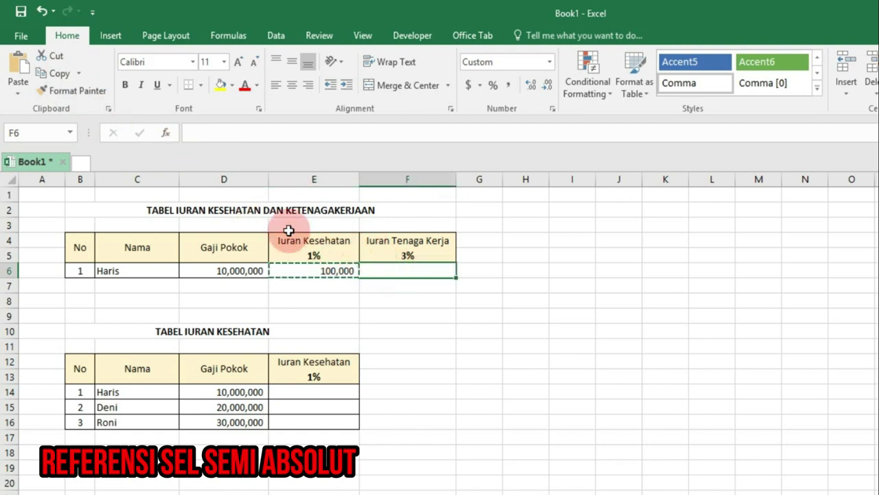
{"action": "left_click", "coordinate": [18, 68]}
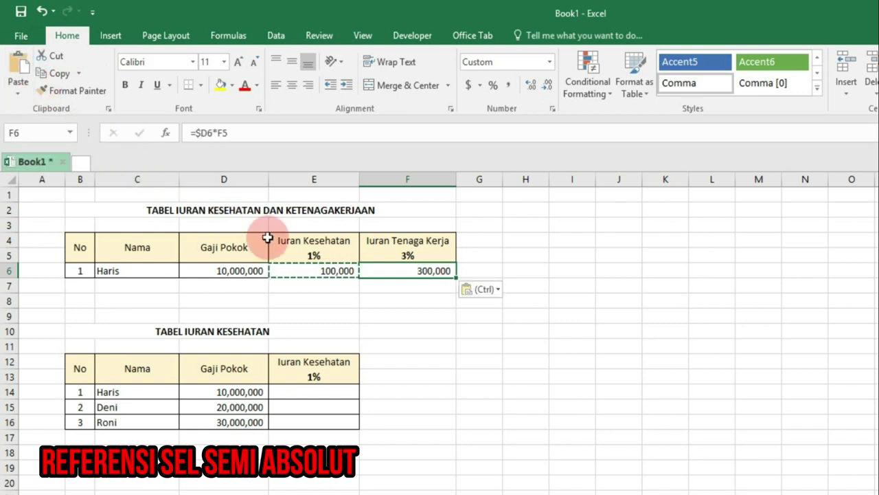
{"action": "key", "text": "Escape"}
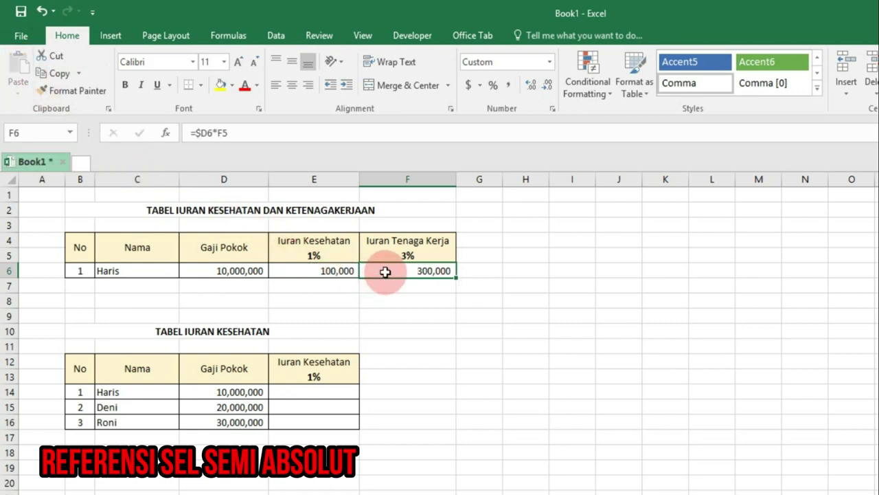
{"action": "double_click", "coordinate": [397, 271]}
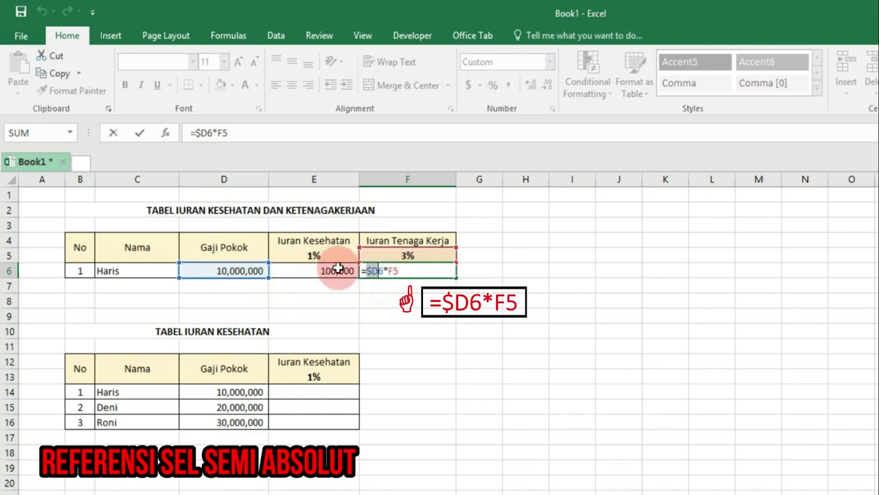
{"action": "key", "text": "ctrl+Return"}
{"action": "left_click", "coordinate": [391, 283]}
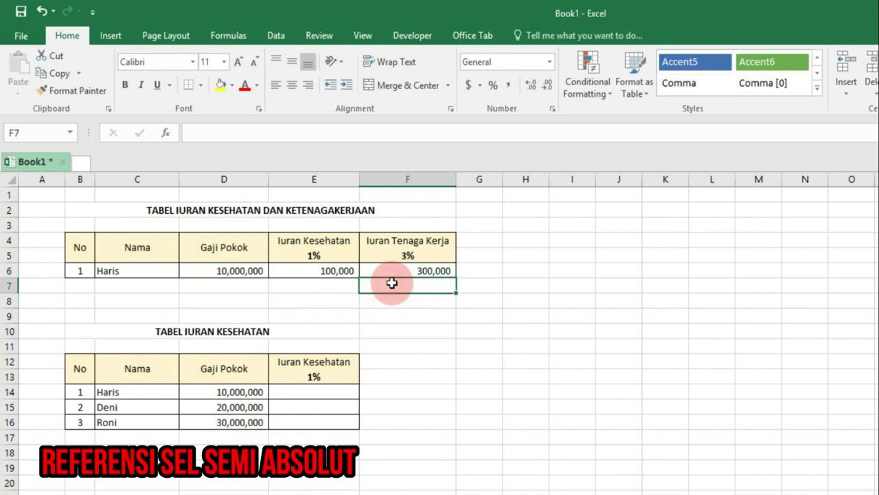
Step: Enter =D14*E13 in E14 of the TABEL IURAN KESEHATAN table
{"action": "left_click", "coordinate": [41, 331]}
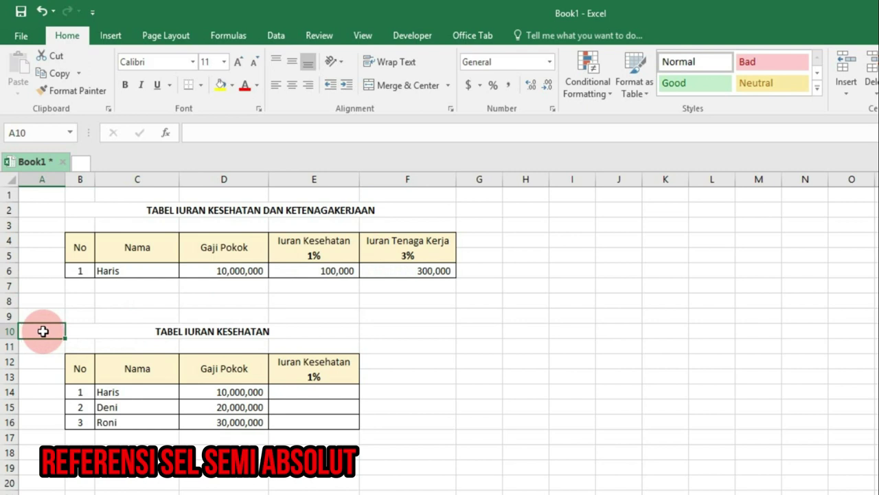
{"action": "left_click", "coordinate": [79, 329]}
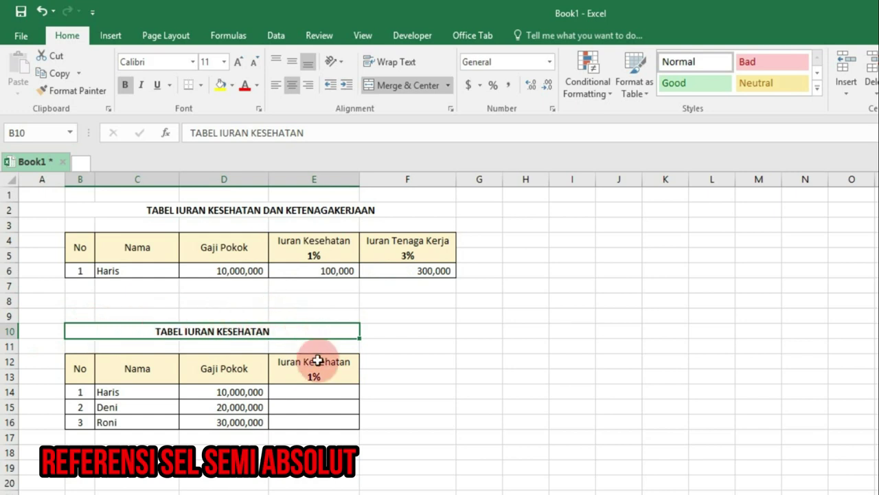
{"action": "left_click", "coordinate": [330, 391]}
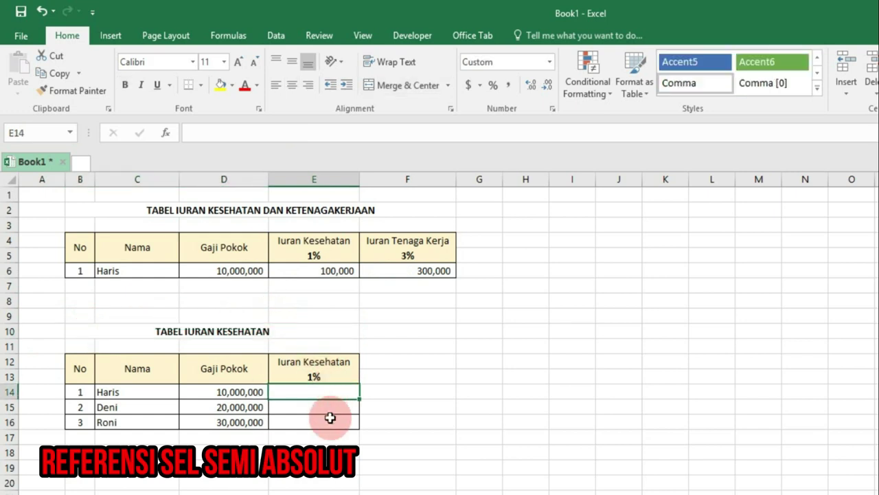
{"action": "type", "text": "="}
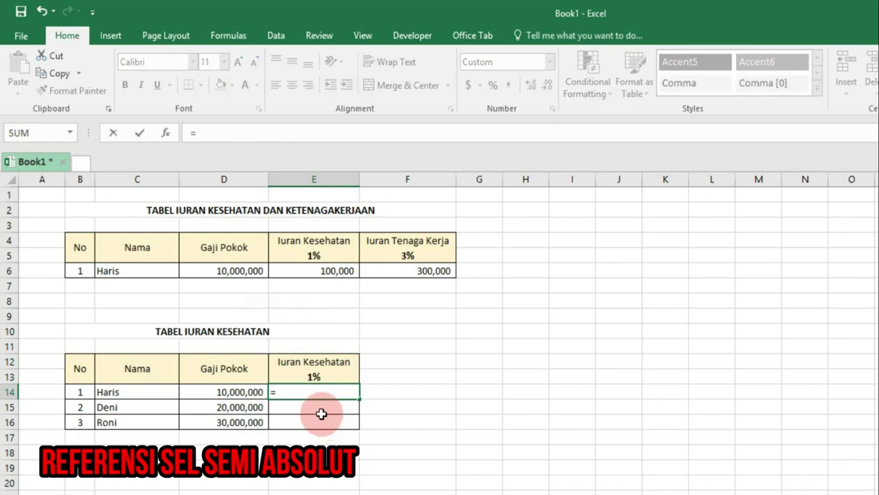
{"action": "left_click", "coordinate": [213, 395]}
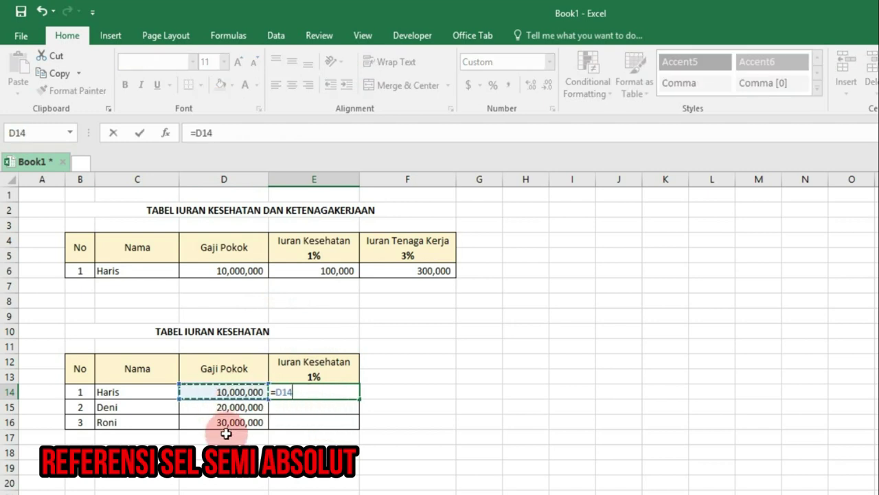
{"action": "type", "text": "*"}
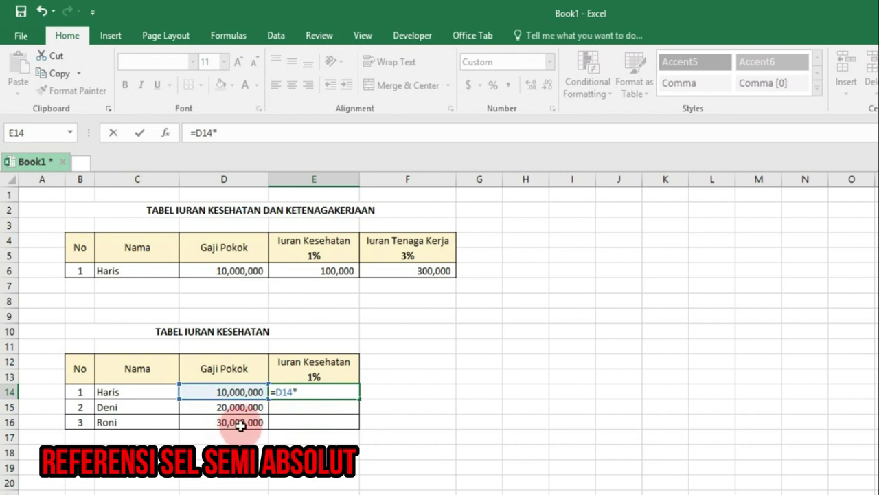
{"action": "left_click", "coordinate": [315, 376]}
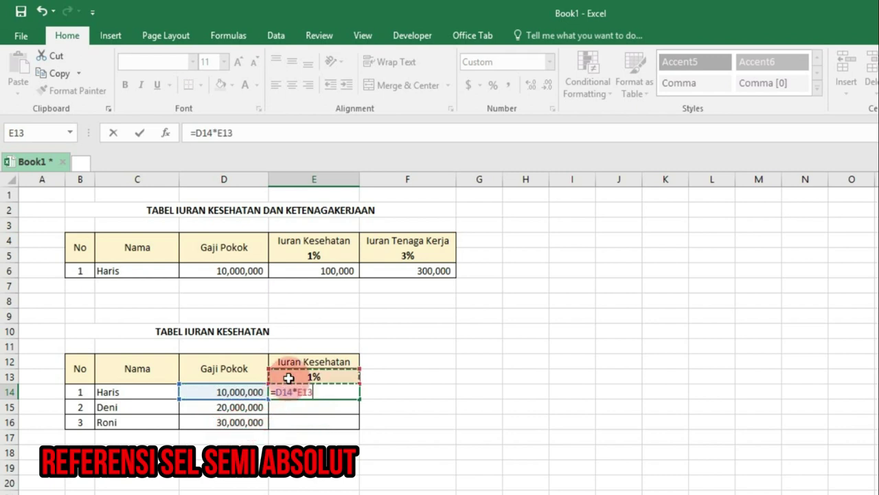
{"action": "key", "text": "Return"}
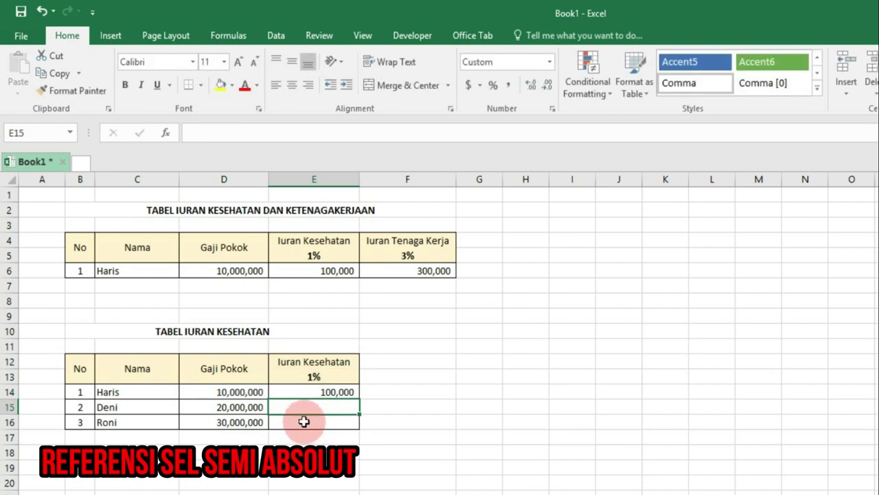
Step: Revise E14 to =D14*E$13, locking the rate row, showing 100,000
{"action": "left_click", "coordinate": [287, 390]}
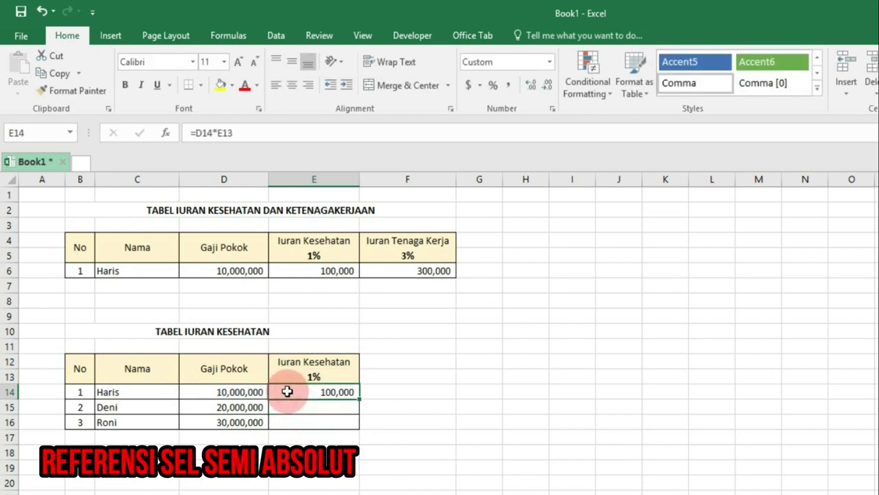
{"action": "double_click", "coordinate": [287, 391]}
{"action": "type", "text": "$"}
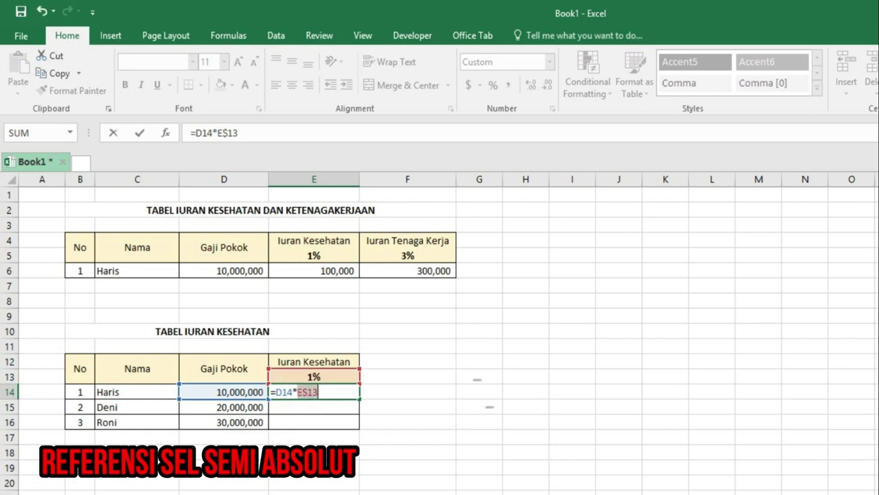
{"action": "left_click", "coordinate": [301, 396]}
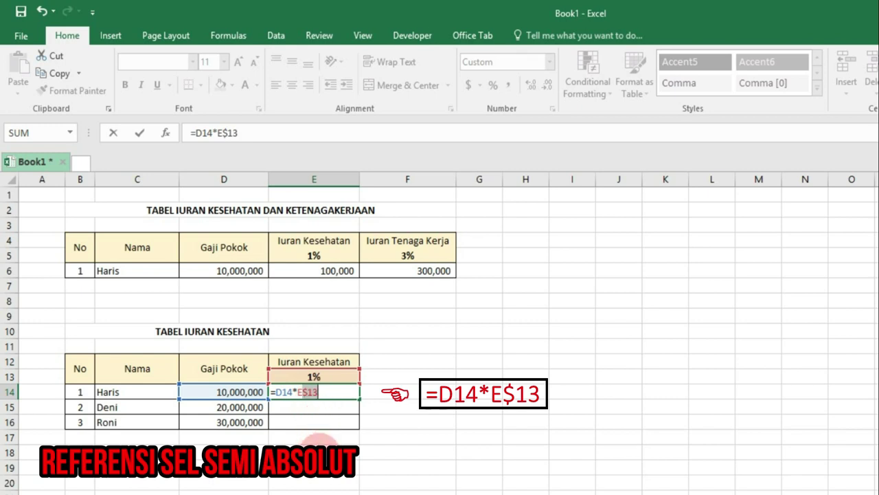
{"action": "key", "text": "Return"}
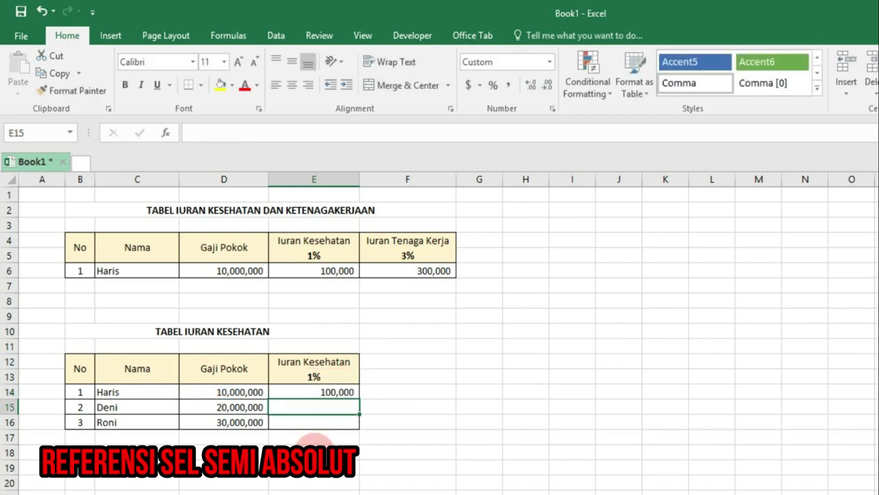
{"action": "left_click", "coordinate": [298, 392]}
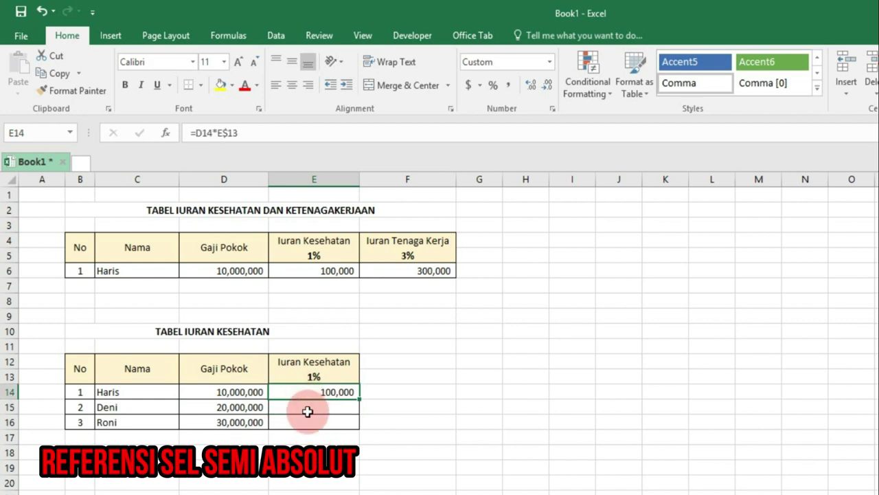
{"action": "left_click", "coordinate": [307, 408]}
Step: Paste the E14 formula into E15:E16 for Deni and Roni
{"action": "left_click_drag", "start_coordinate": [307, 408], "coordinate": [313, 430]}
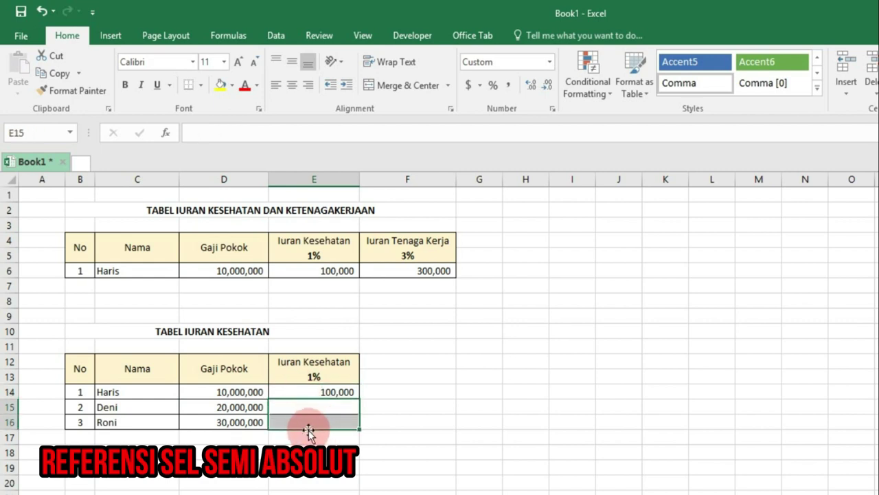
{"action": "left_click", "coordinate": [293, 392]}
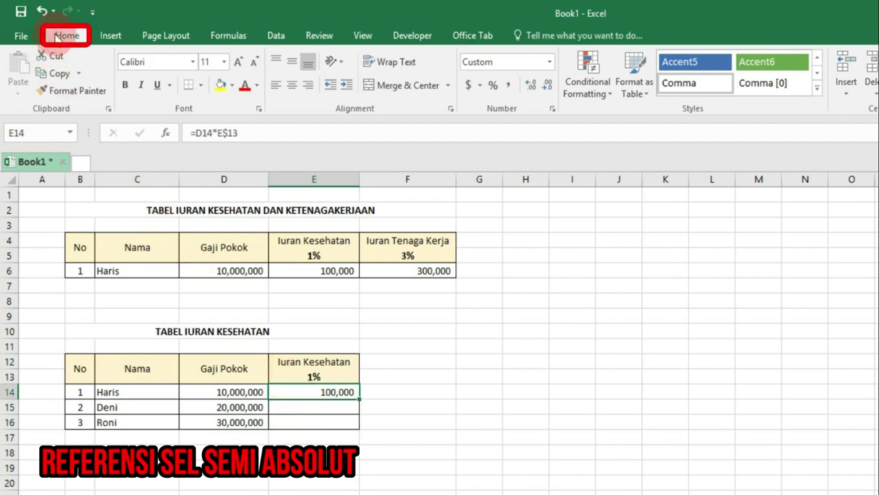
{"action": "left_click", "coordinate": [54, 73]}
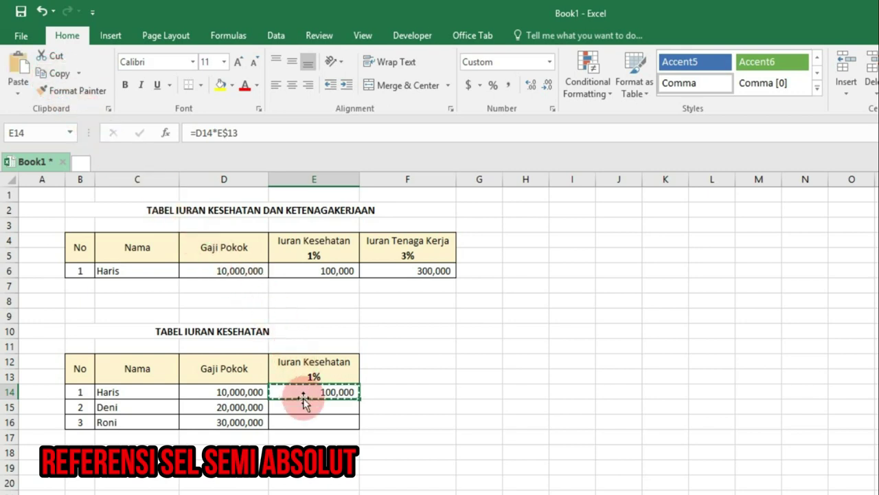
{"action": "left_click_drag", "start_coordinate": [305, 408], "coordinate": [312, 419]}
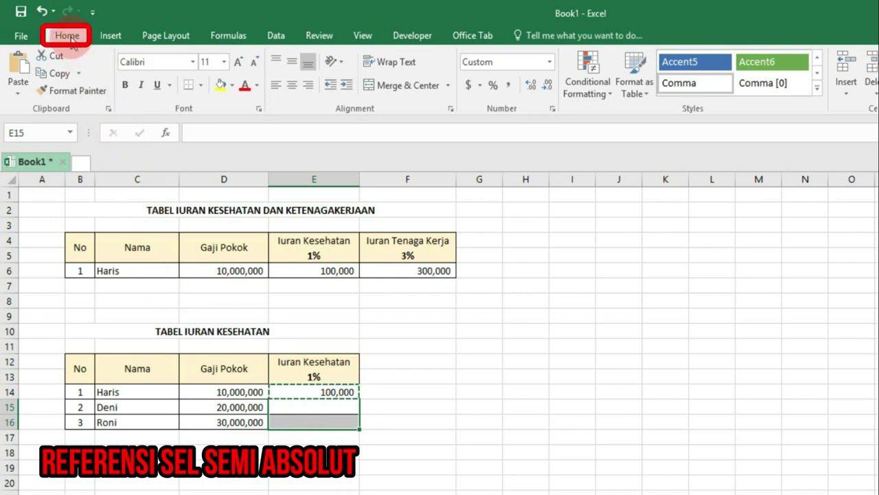
{"action": "left_click", "coordinate": [19, 69]}
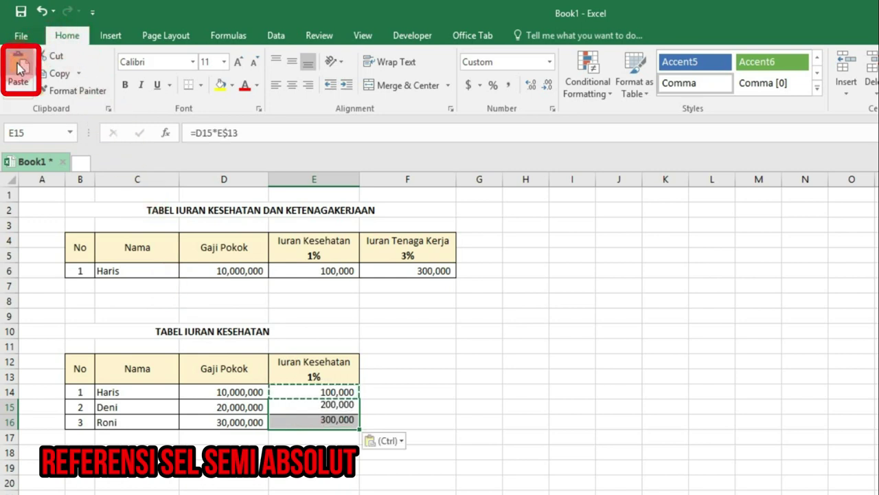
{"action": "left_click", "coordinate": [324, 410]}
{"action": "key", "text": "Escape"}
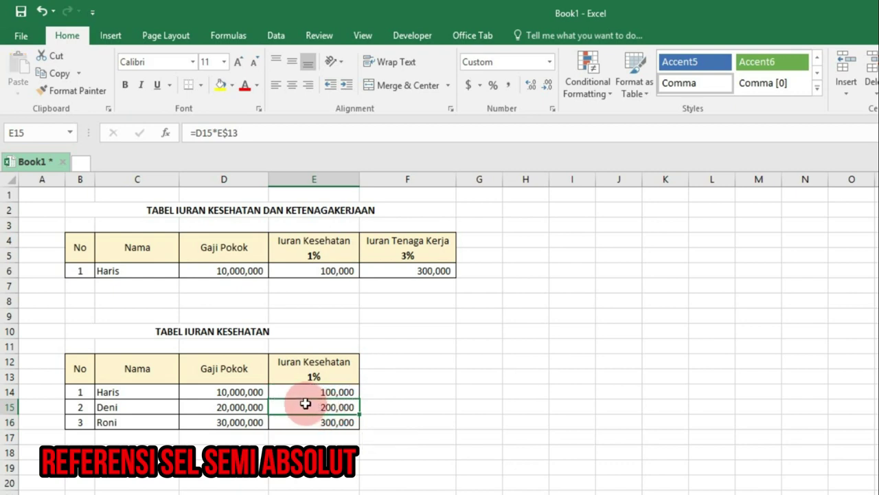
Step: Review the E15 and E16 formulas, which show 200,000 and 300,000
{"action": "double_click", "coordinate": [306, 406]}
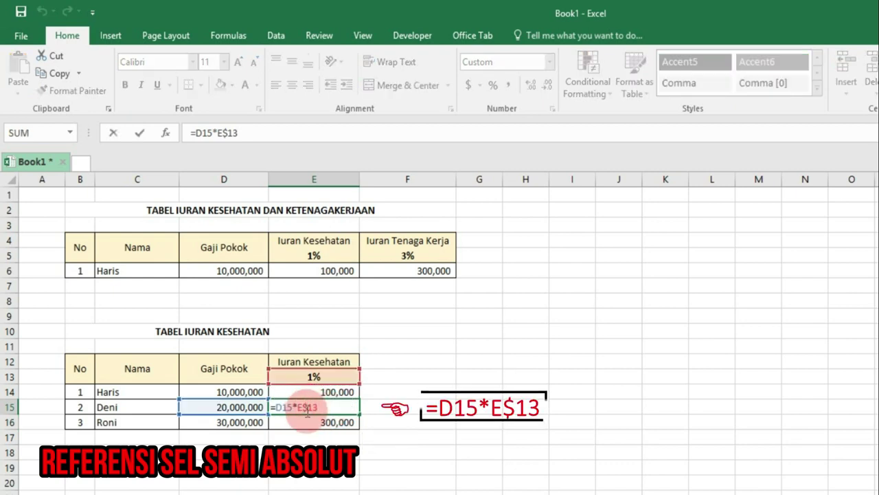
{"action": "key", "text": "Escape"}
{"action": "double_click", "coordinate": [305, 423]}
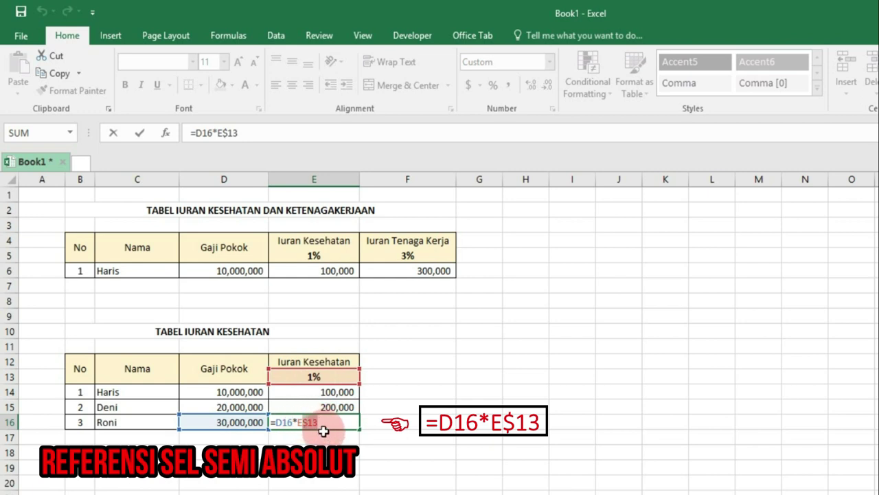
{"action": "key", "text": "ctrl+Return"}
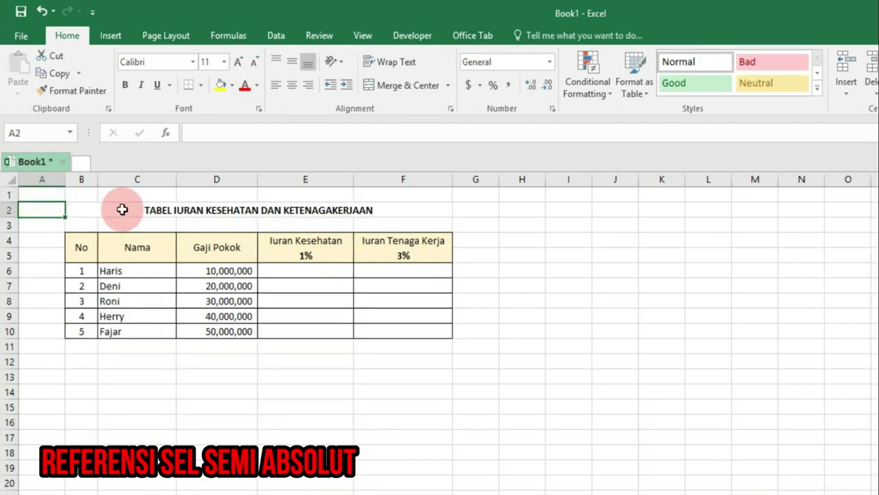
Step: Merge and centre the title across B2:F2
{"action": "key", "text": "Right"}
{"action": "key", "text": "shift+Right"}
{"action": "key", "text": "shift+Right"}
{"action": "key", "text": "shift+Right"}
{"action": "key", "text": "alt+h"}
{"action": "key", "text": "m"}
{"action": "key", "text": "c"}
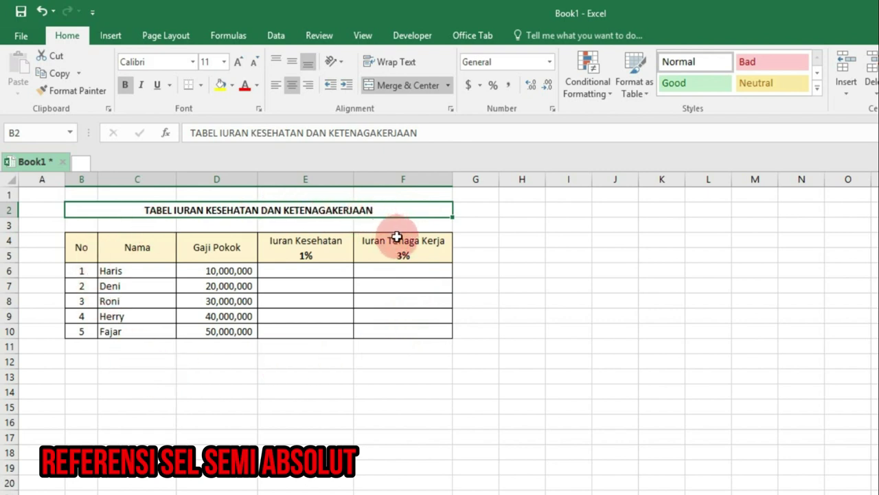
Step: Enter the mixed-reference formula =$D6*E$5 in E6, giving 100,000
{"action": "left_click", "coordinate": [320, 274]}
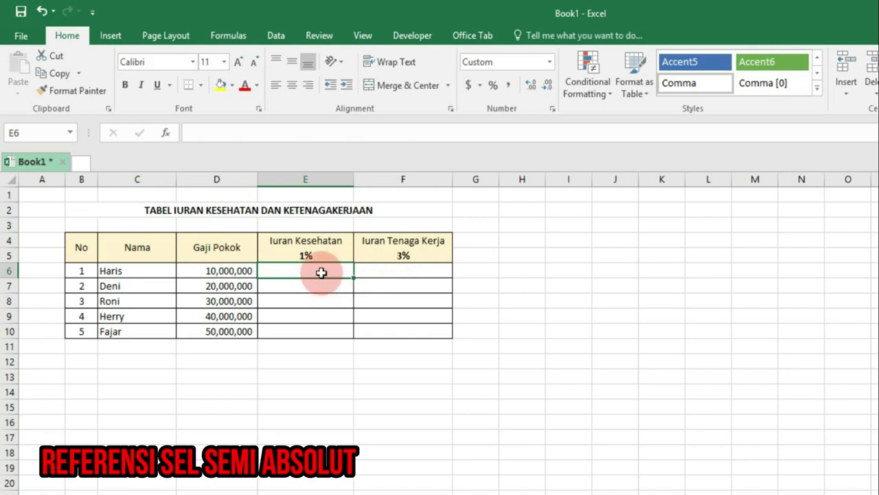
{"action": "left_click_drag", "start_coordinate": [321, 273], "coordinate": [397, 329]}
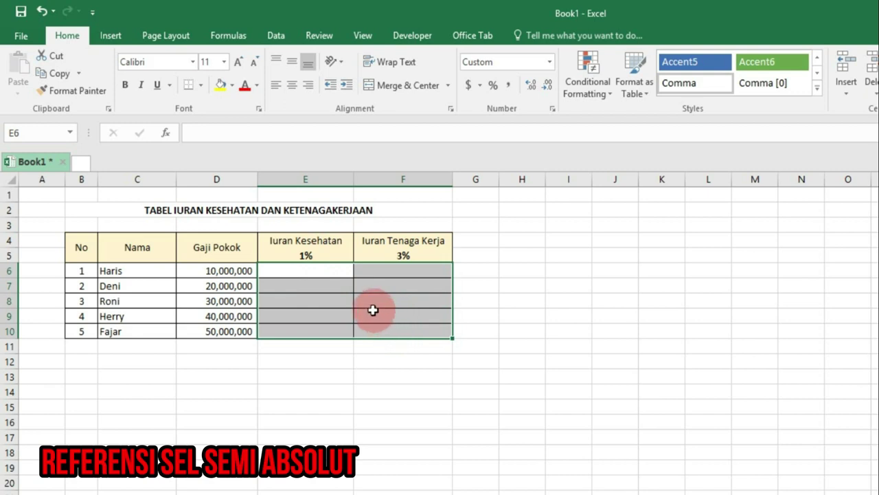
{"action": "left_click", "coordinate": [315, 272]}
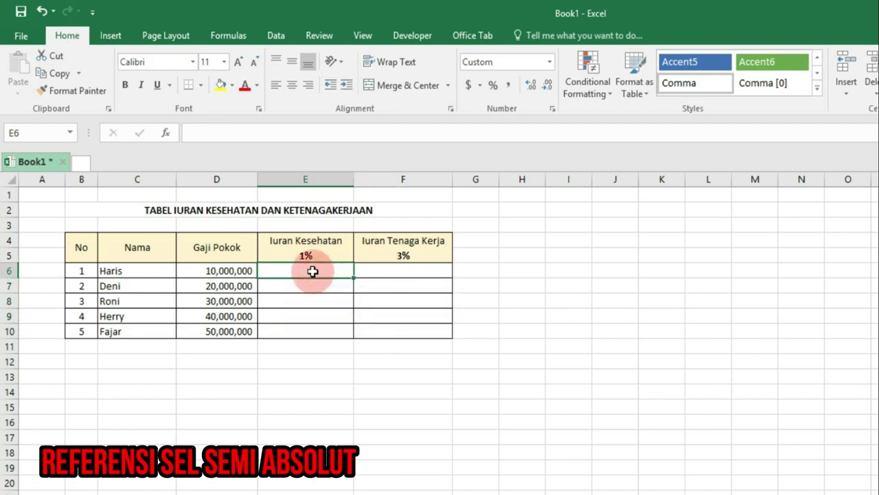
{"action": "type", "text": "="}
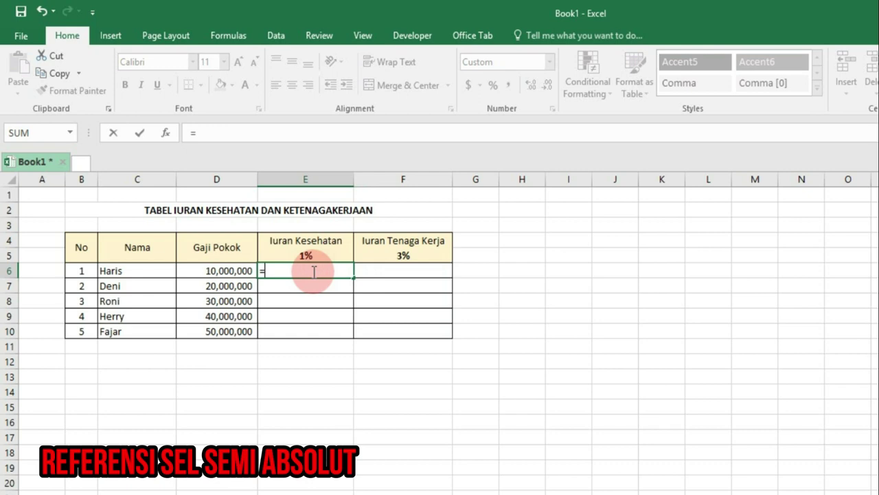
{"action": "left_click", "coordinate": [198, 269]}
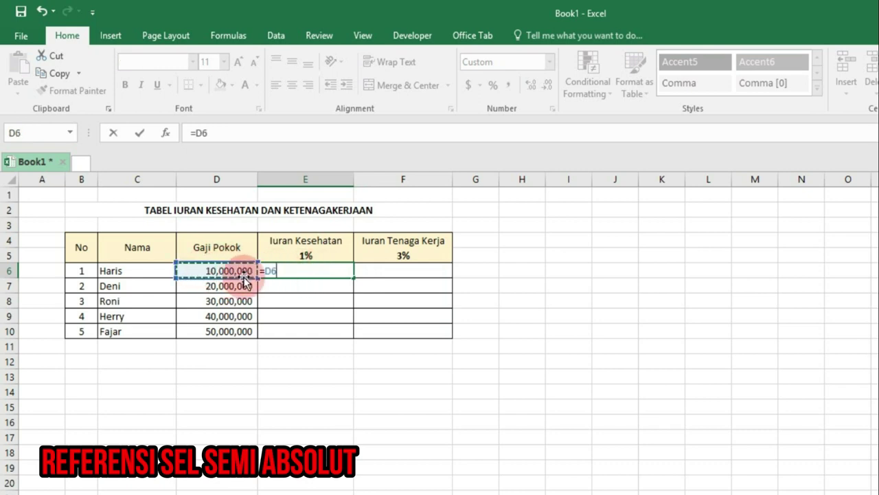
{"action": "left_click", "coordinate": [263, 271]}
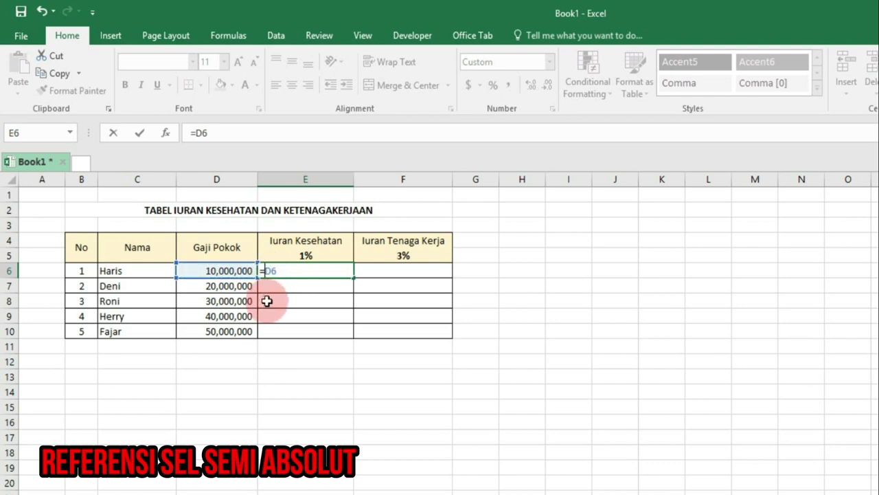
{"action": "key", "text": "F4"}
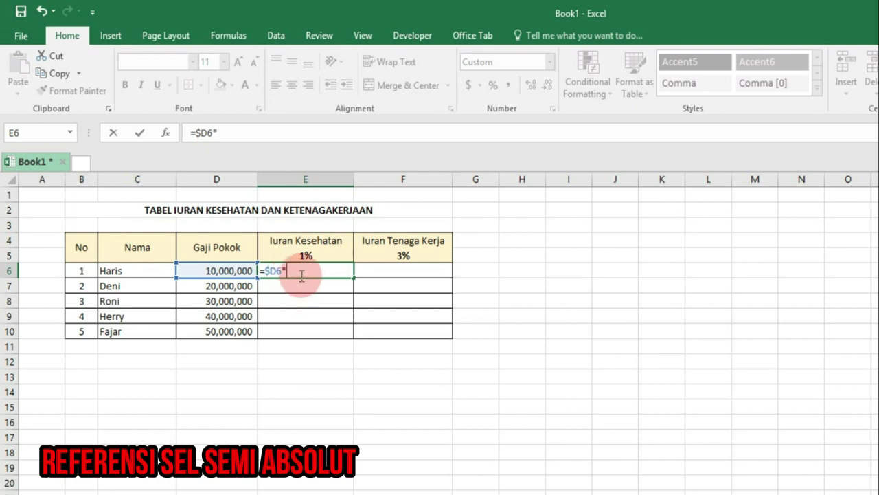
{"action": "left_click", "coordinate": [303, 255]}
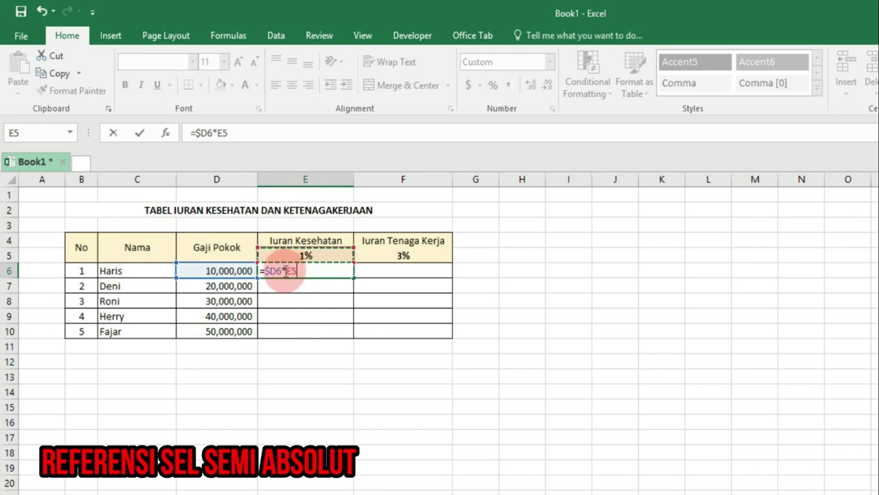
{"action": "left_click", "coordinate": [296, 269]}
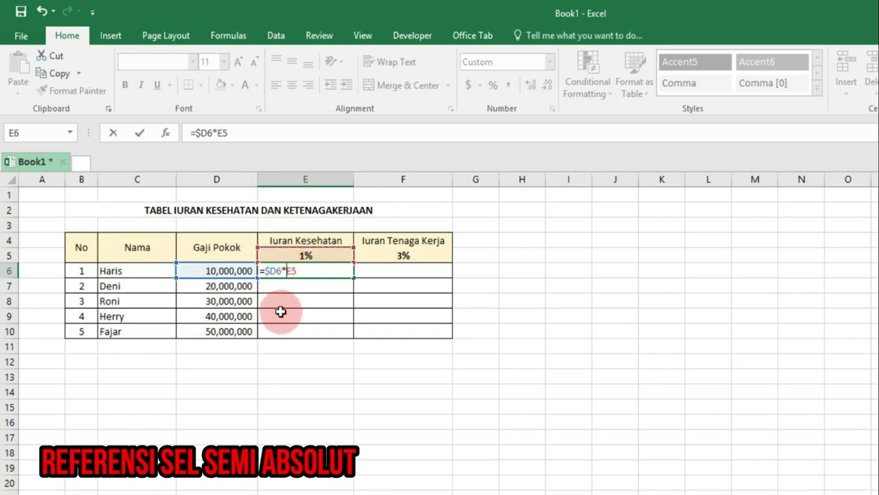
{"action": "key", "text": "F4"}
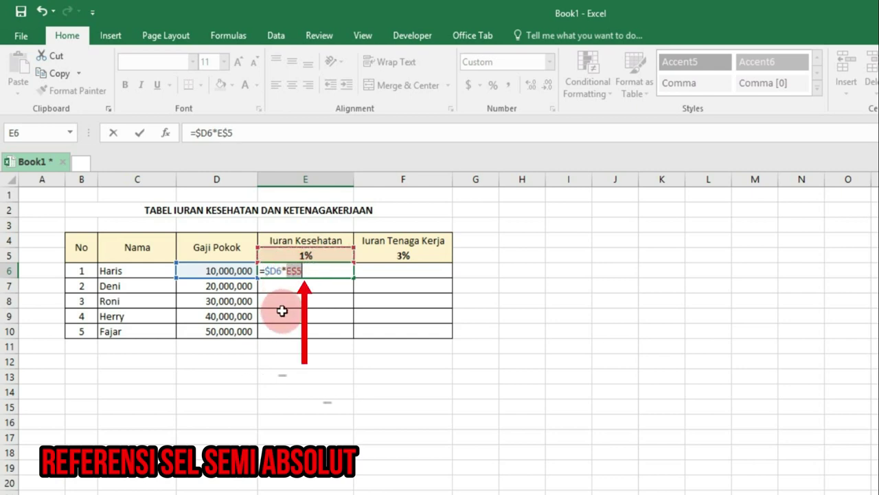
{"action": "double_click", "coordinate": [309, 273]}
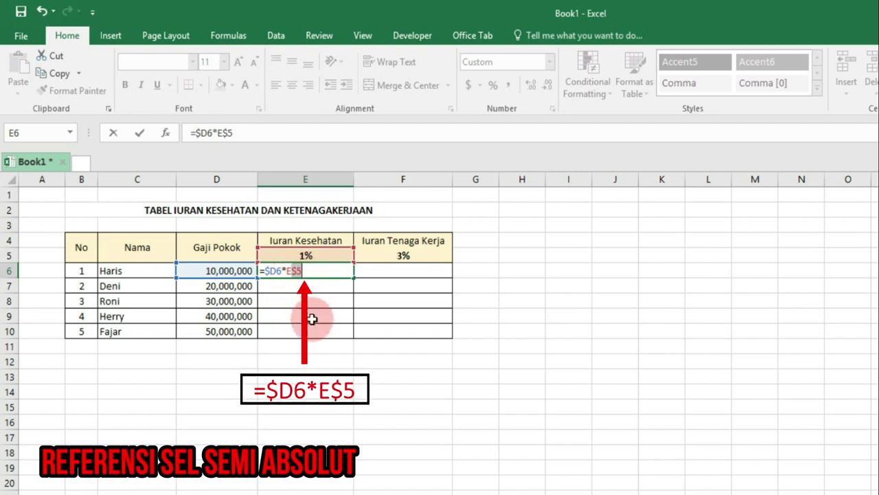
{"action": "key", "text": "Return"}
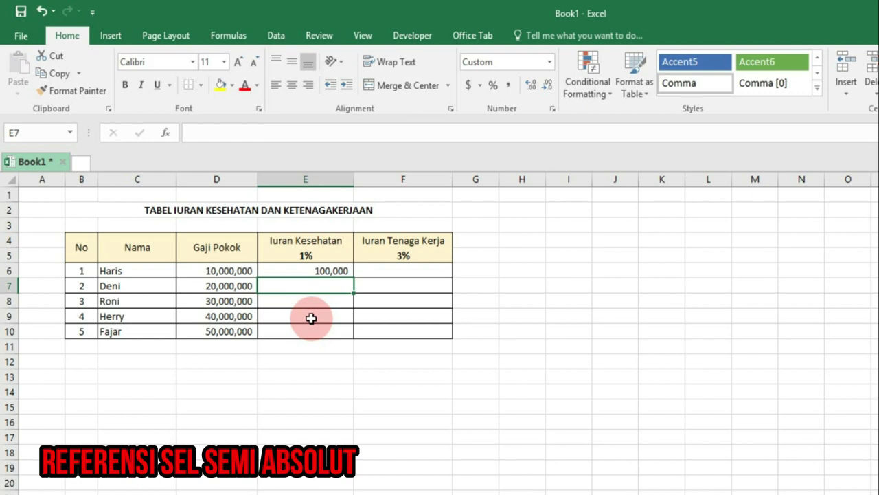
Step: Copy E6's formula across E6:F10, filling 100,000–500,000 and 300,000–1,500,000 contributions
{"action": "left_click", "coordinate": [294, 273]}
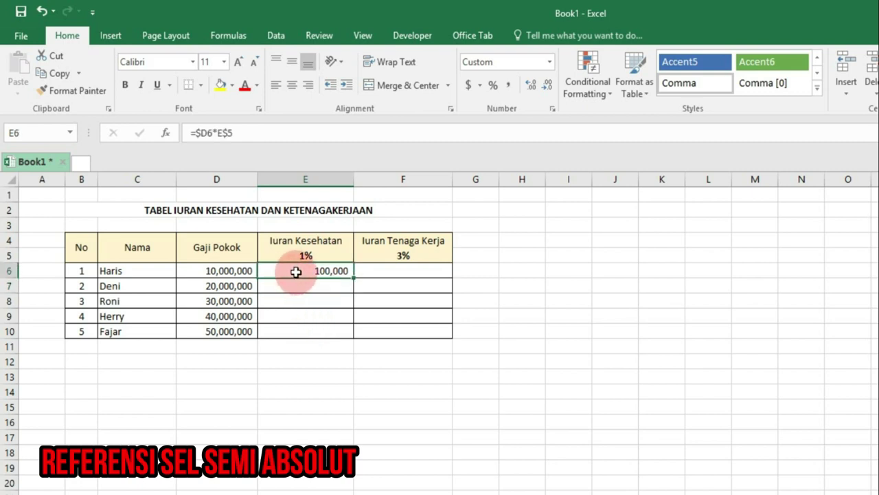
{"action": "left_click_drag", "start_coordinate": [312, 273], "coordinate": [388, 325]}
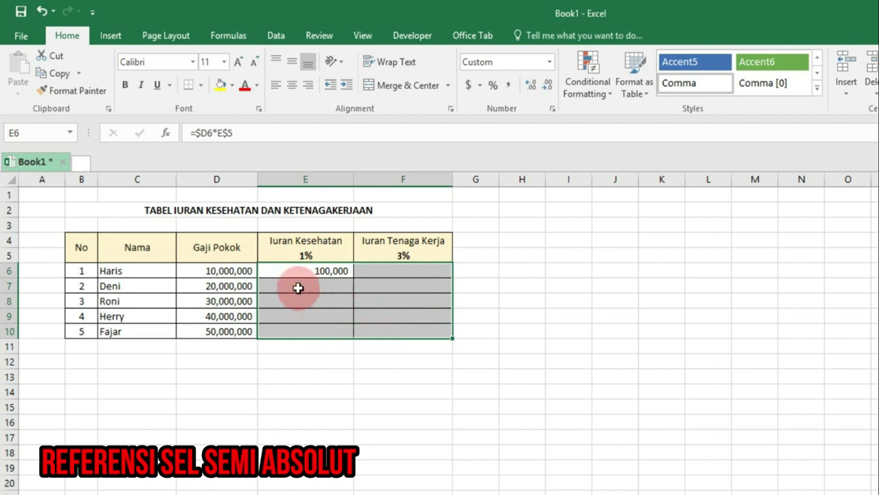
{"action": "left_click", "coordinate": [271, 271]}
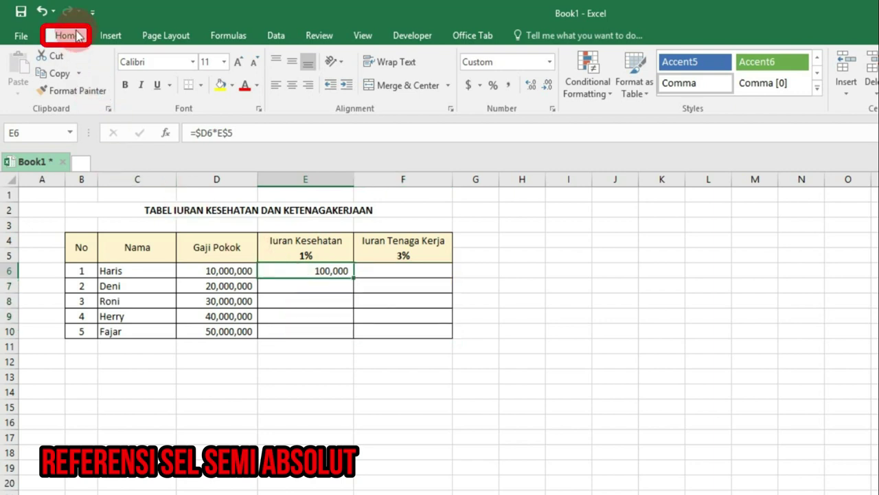
{"action": "left_click", "coordinate": [60, 73]}
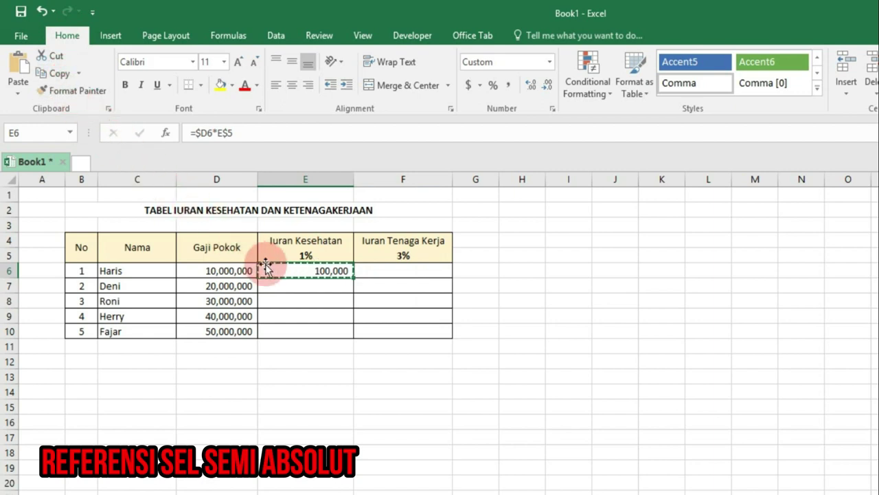
{"action": "left_click_drag", "start_coordinate": [339, 270], "coordinate": [393, 328]}
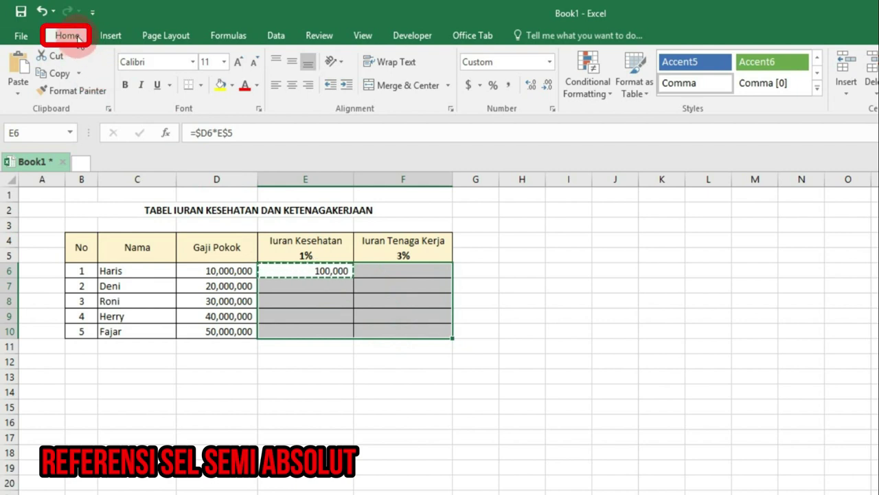
{"action": "left_click", "coordinate": [21, 68]}
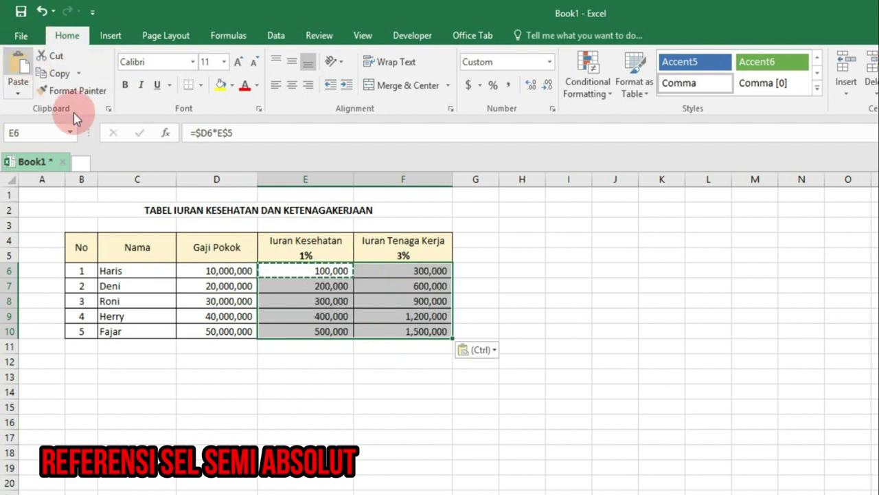
{"action": "left_click", "coordinate": [344, 296]}
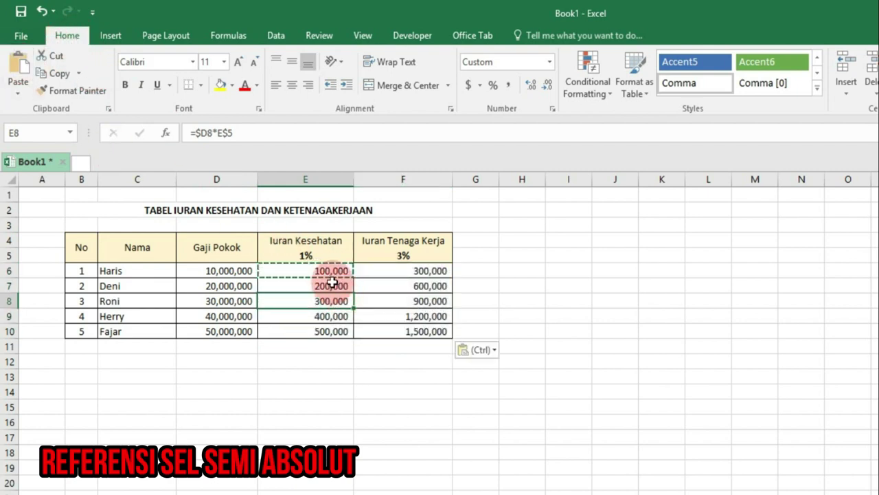
{"action": "left_click", "coordinate": [328, 271]}
{"action": "left_click_drag", "start_coordinate": [360, 286], "coordinate": [393, 329]}
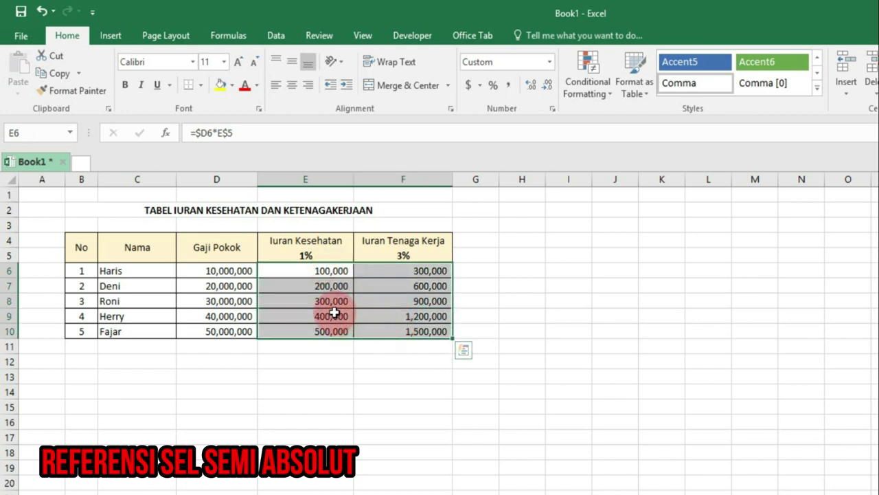
{"action": "left_click_drag", "start_coordinate": [115, 272], "coordinate": [138, 321]}
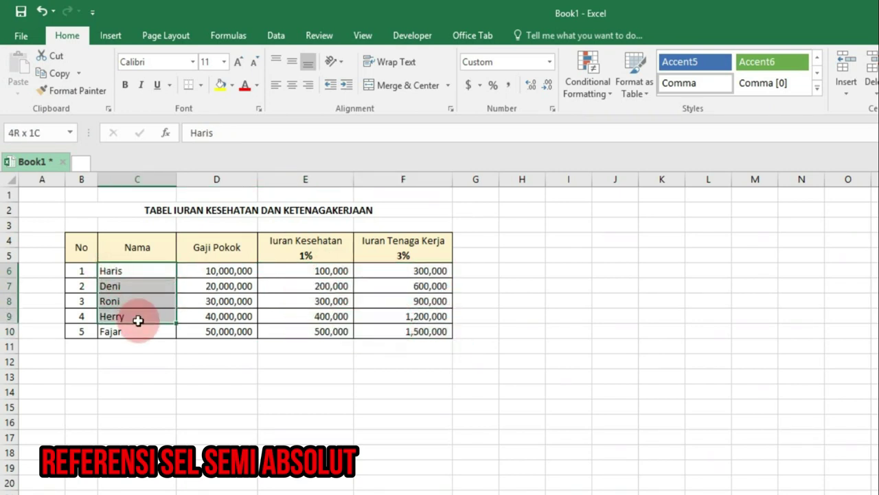
Step: Review the 1% and 3% rate cells, base salary and column headers of the table
{"action": "left_click", "coordinate": [331, 251]}
{"action": "left_click", "coordinate": [233, 272]}
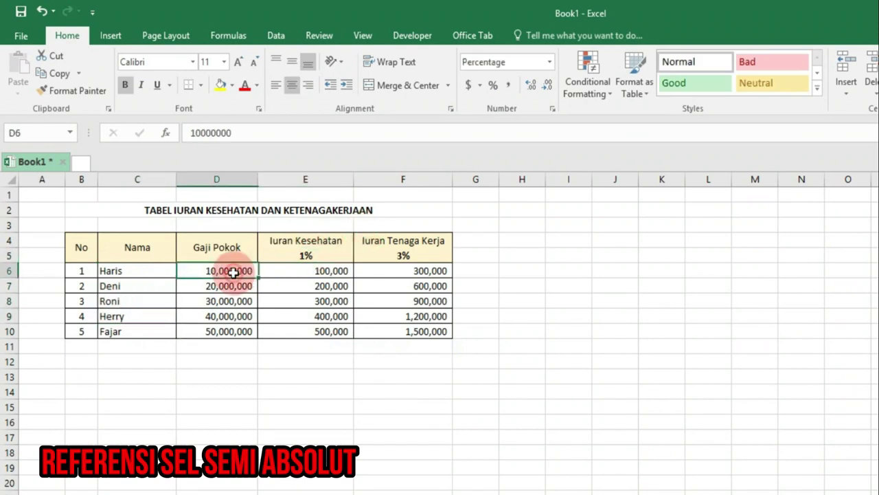
{"action": "left_click", "coordinate": [279, 242]}
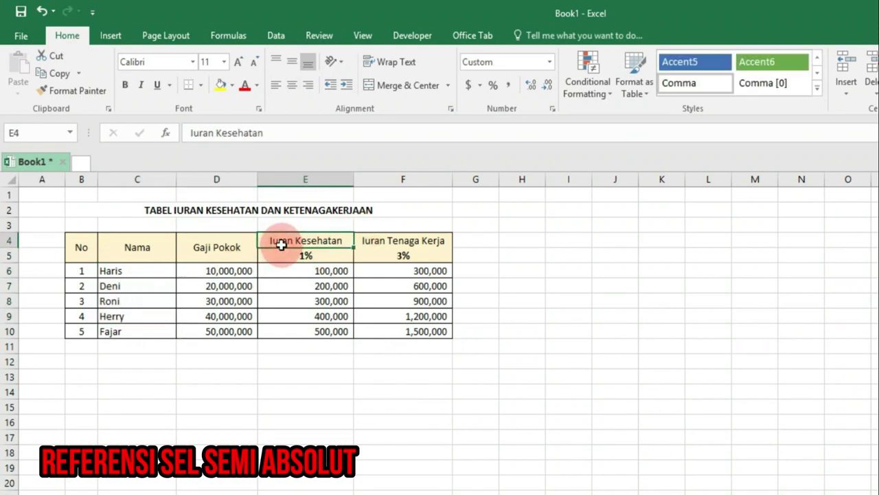
{"action": "left_click", "coordinate": [403, 255]}
{"action": "left_click", "coordinate": [222, 256]}
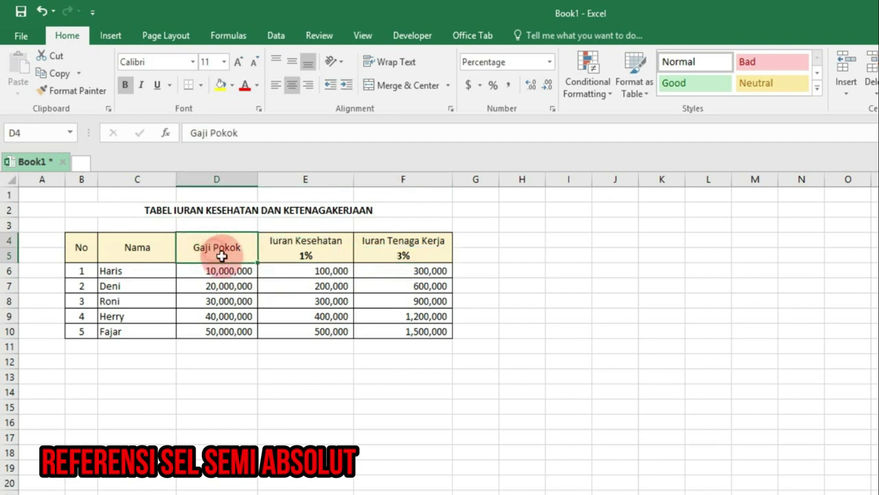
{"action": "left_click", "coordinate": [402, 241]}
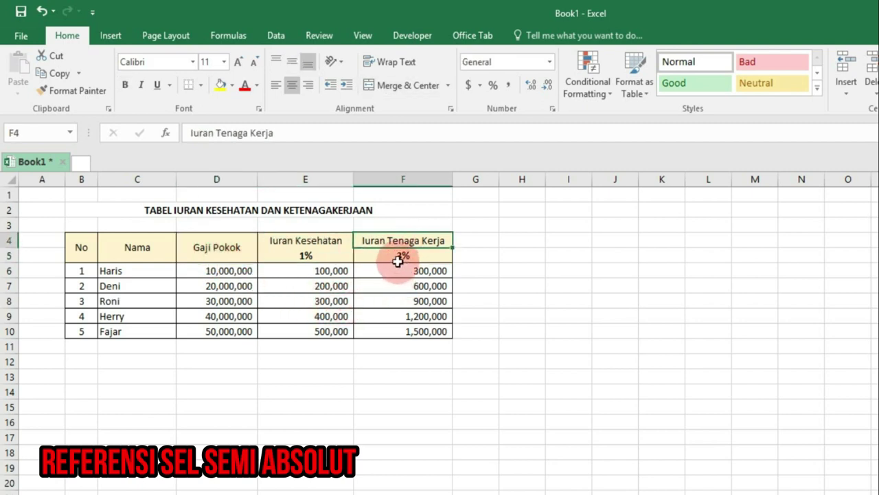
{"action": "left_click", "coordinate": [37, 208]}
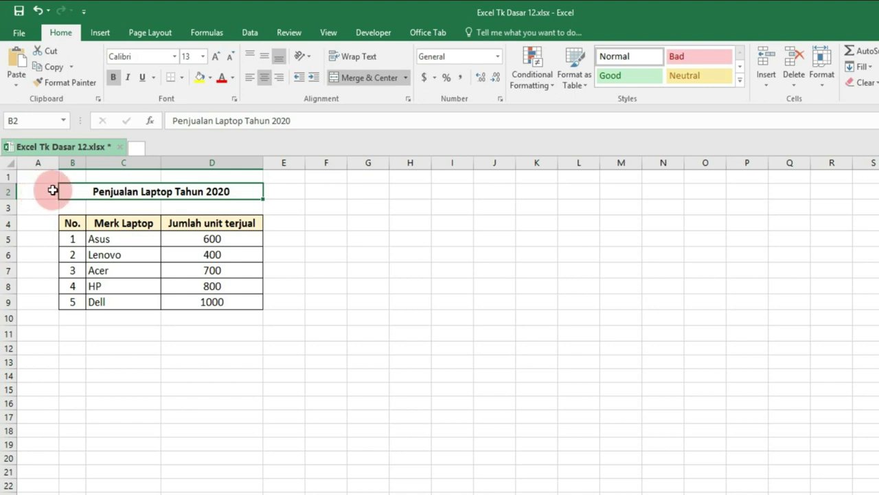
Step: Select C4:D9, the Merk Laptop and Jumlah unit terjual columns, as chart data
{"action": "left_click_drag", "start_coordinate": [62, 192], "coordinate": [143, 300]}
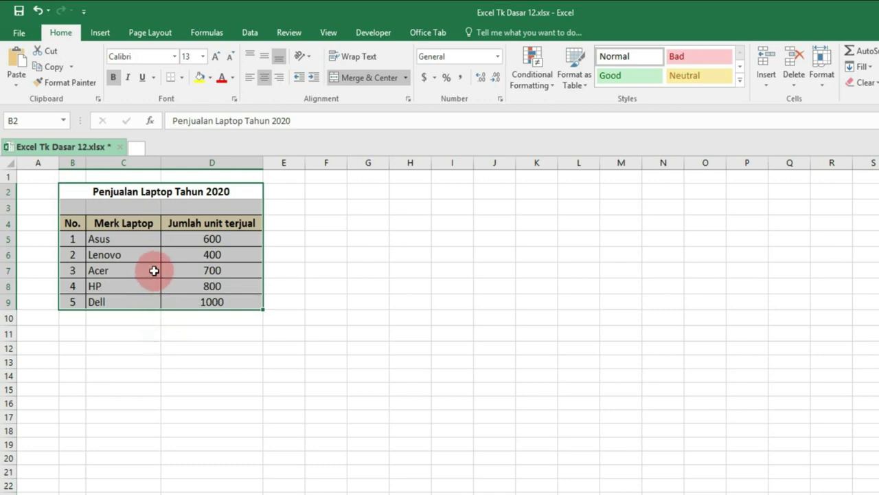
{"action": "left_click", "coordinate": [148, 227]}
{"action": "left_click_drag", "start_coordinate": [148, 235], "coordinate": [147, 300]}
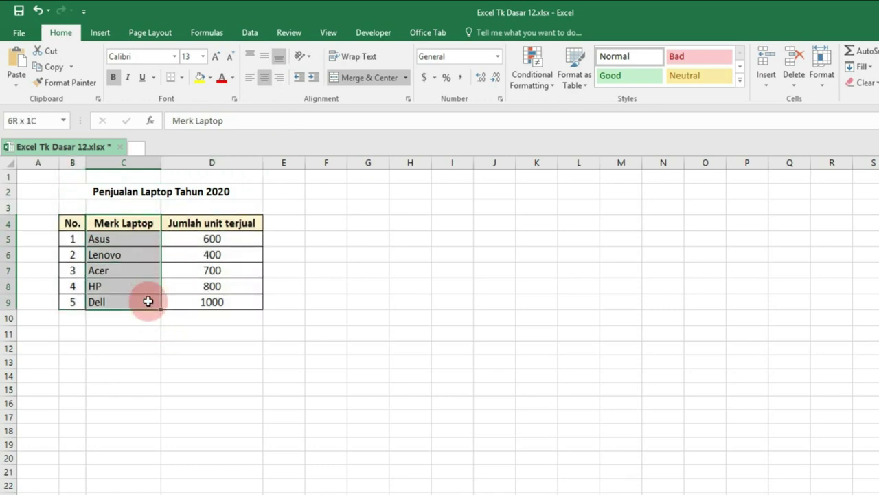
{"action": "left_click_drag", "start_coordinate": [176, 229], "coordinate": [187, 301]}
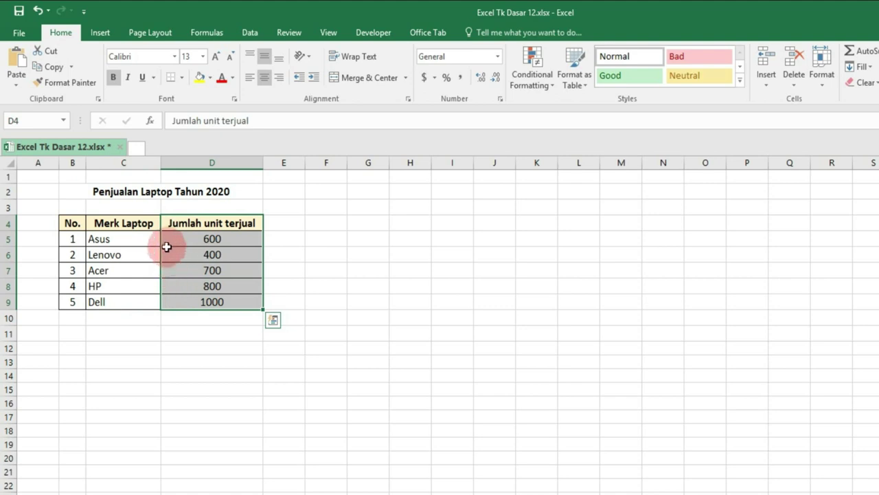
{"action": "left_click_drag", "start_coordinate": [146, 222], "coordinate": [193, 299]}
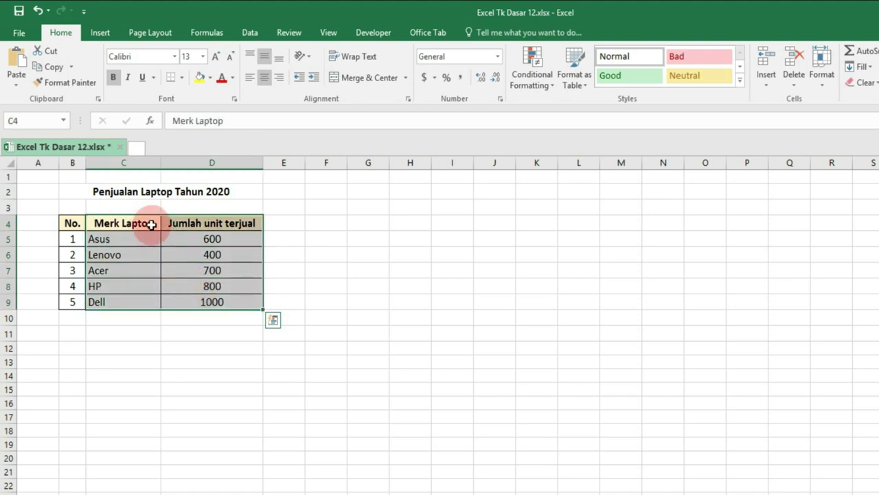
{"action": "left_click", "coordinate": [100, 35]}
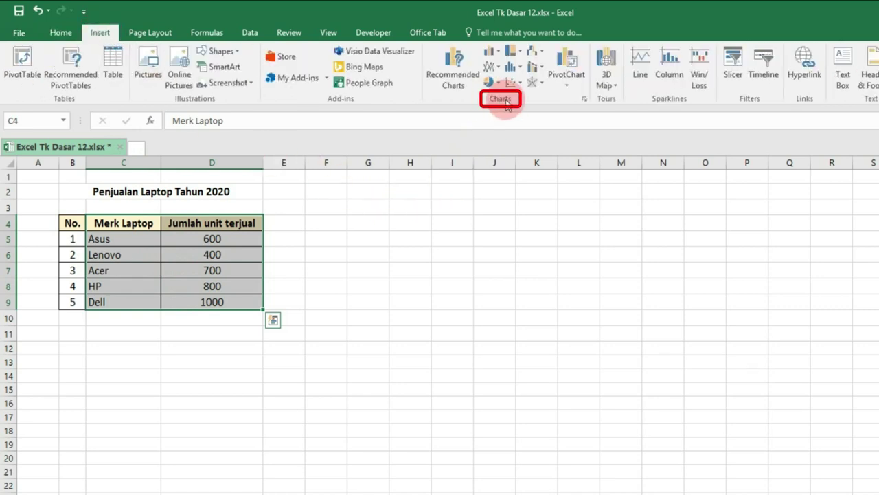
Step: Insert a 2-D Clustered Column chart of units sold per laptop brand
{"action": "left_click", "coordinate": [490, 53]}
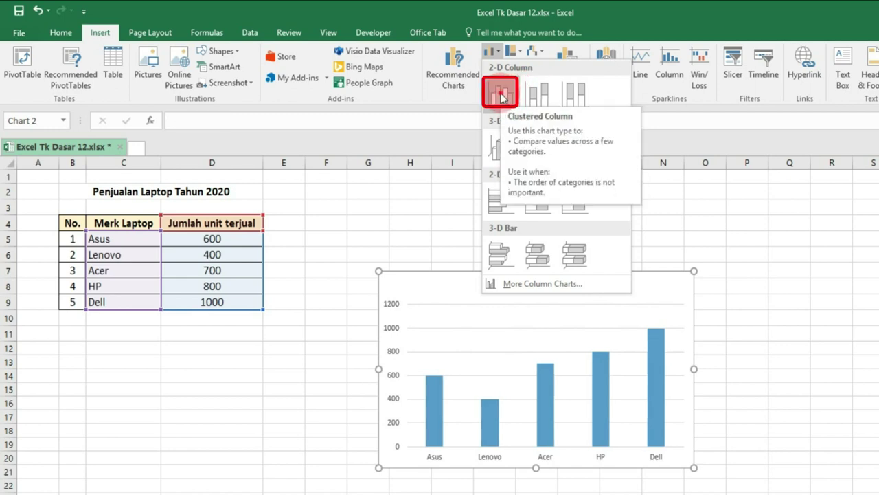
{"action": "left_click", "coordinate": [502, 96]}
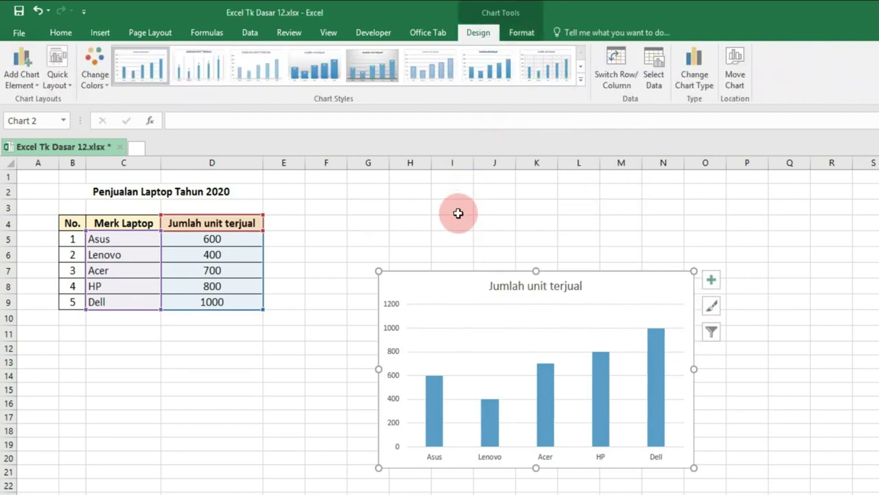
Step: Move the column chart up beside the sales table
{"action": "left_click", "coordinate": [458, 238]}
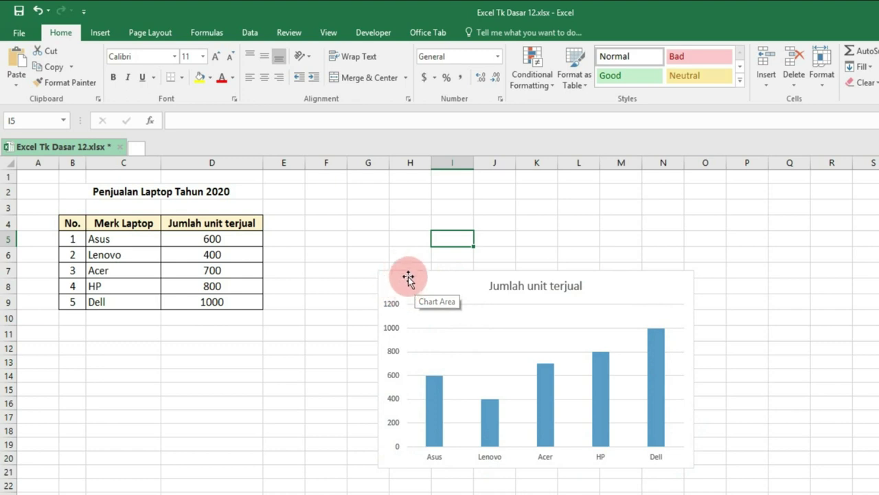
{"action": "left_click", "coordinate": [673, 282]}
{"action": "left_click_drag", "start_coordinate": [672, 283], "coordinate": [596, 196]}
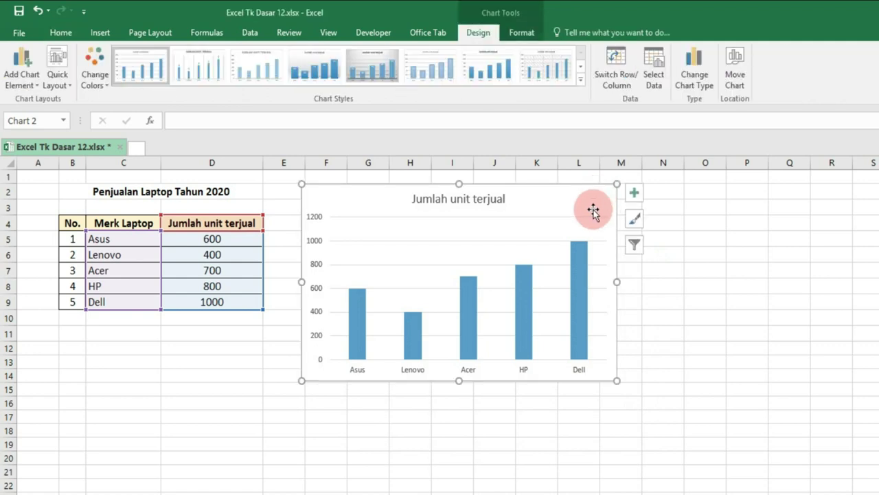
{"action": "left_click", "coordinate": [248, 330]}
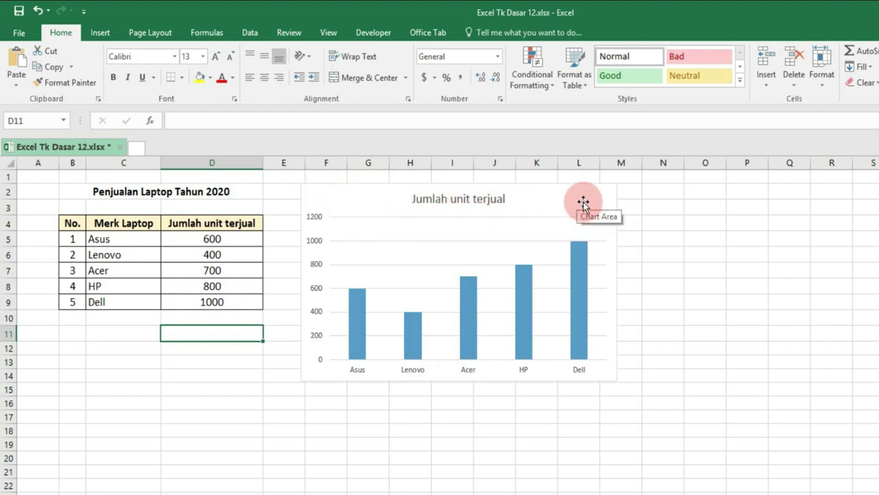
Step: Enlarge the chart to span roughly columns F to N and rows 2 to 21
{"action": "left_click", "coordinate": [585, 200]}
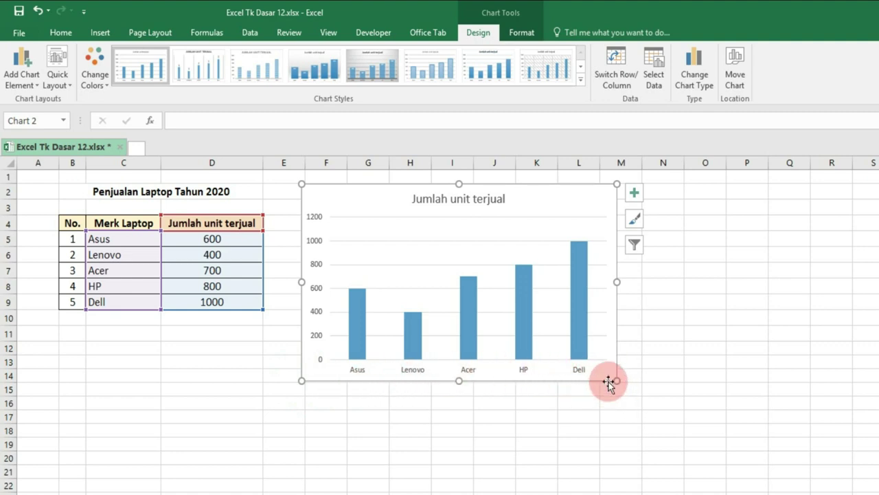
{"action": "mouse_move", "coordinate": [614, 378]}
{"action": "left_mouse_down"}
{"action": "mouse_move", "coordinate": [684, 435]}
{"action": "mouse_move", "coordinate": [686, 452]}
{"action": "left_mouse_up"}
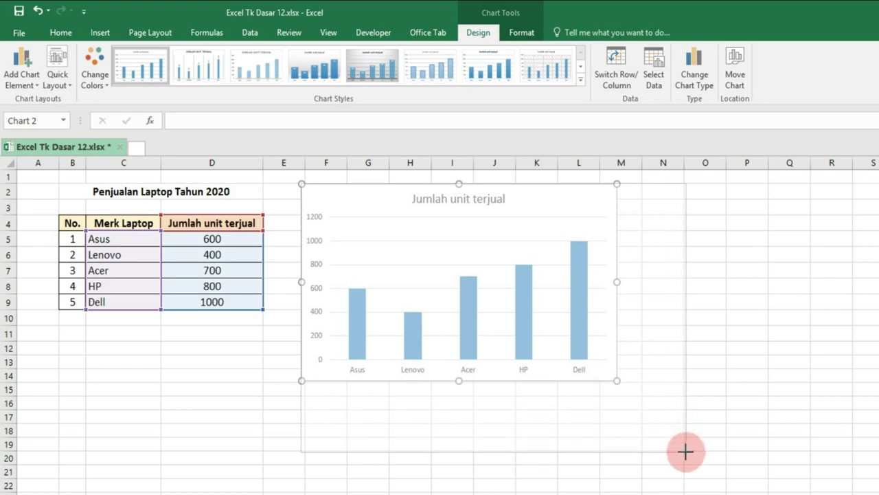
{"action": "left_click_drag", "start_coordinate": [686, 451], "coordinate": [685, 452]}
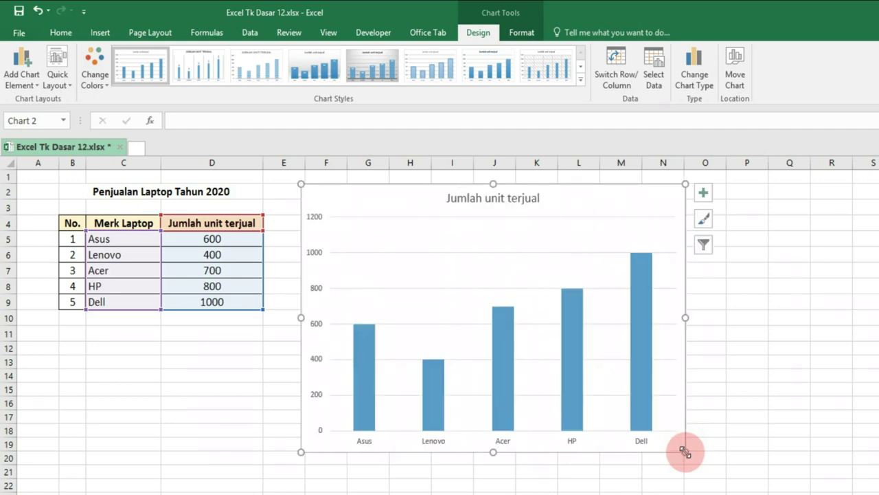
{"action": "left_click", "coordinate": [219, 350]}
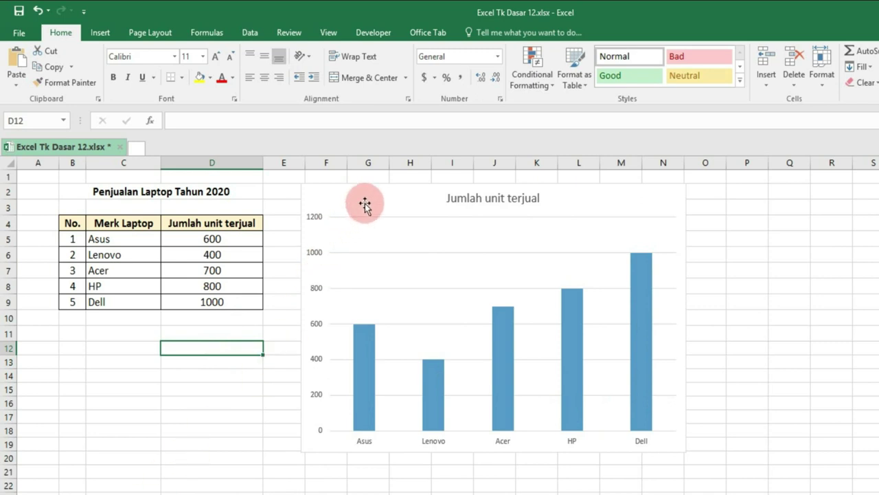
{"action": "left_click", "coordinate": [402, 196]}
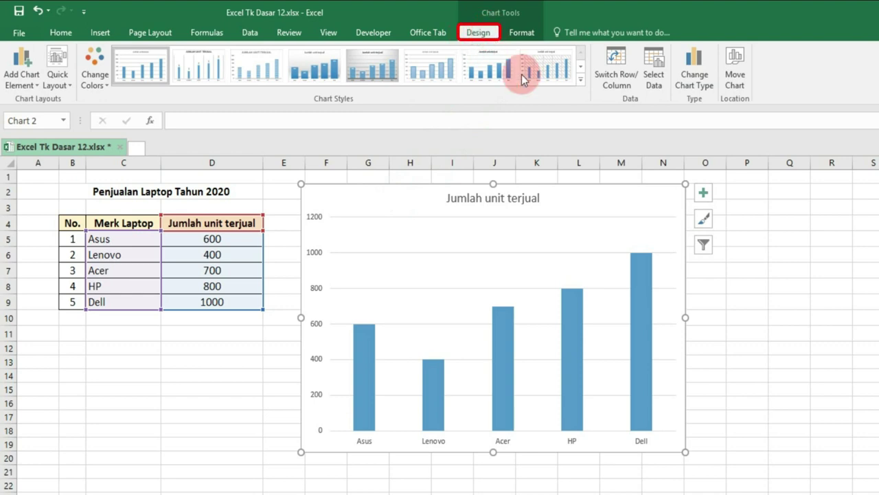
Step: Move the Jumlah unit terjual chart onto a new chart sheet named Chart1
{"action": "left_click", "coordinate": [732, 82]}
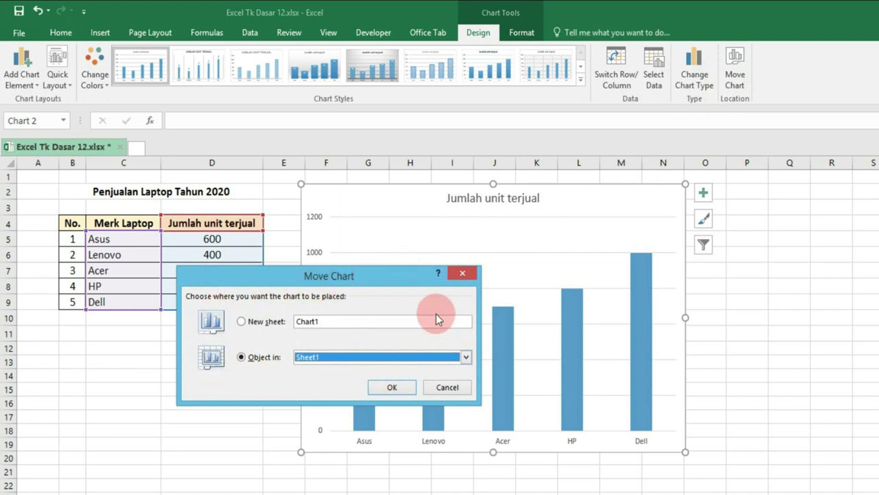
{"action": "left_click", "coordinate": [242, 321]}
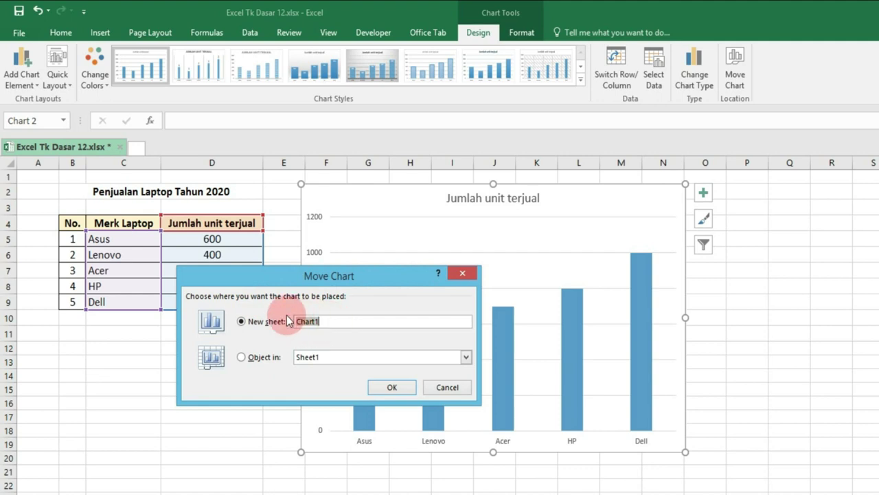
{"action": "left_click", "coordinate": [338, 321]}
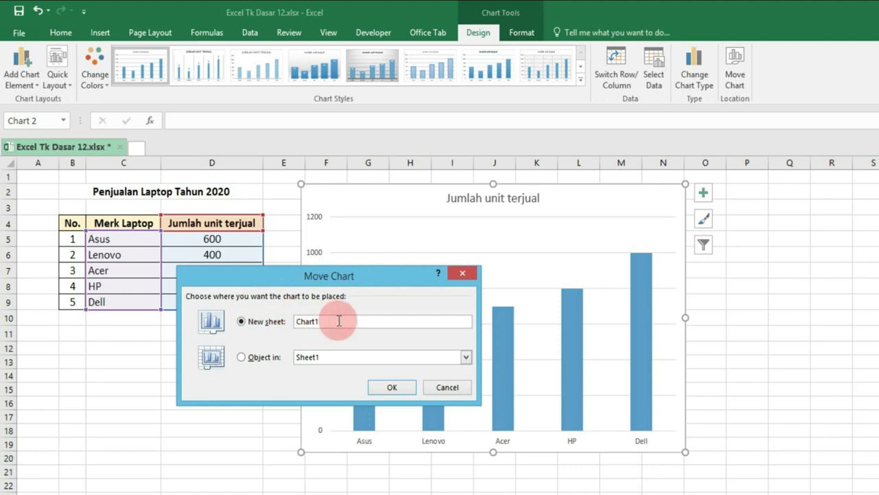
{"action": "double_click", "coordinate": [338, 321]}
{"action": "left_click", "coordinate": [339, 321]}
{"action": "left_click_drag", "start_coordinate": [327, 320], "coordinate": [282, 316]}
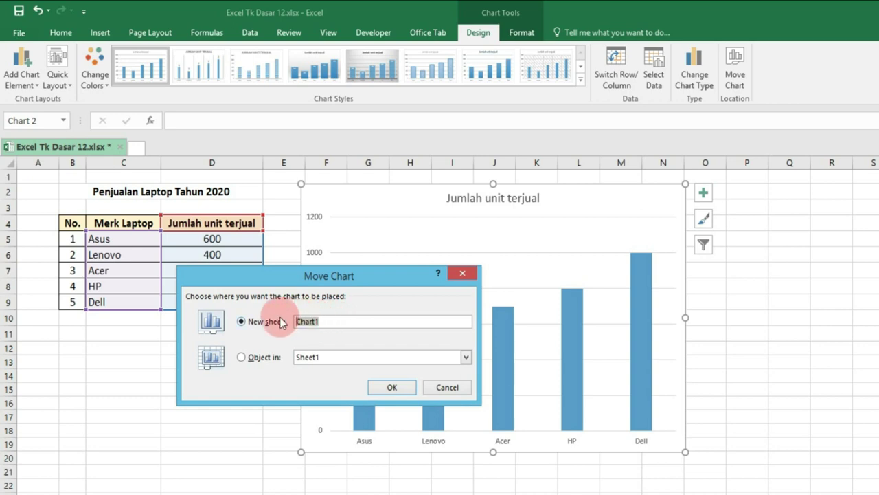
{"action": "left_click", "coordinate": [322, 321]}
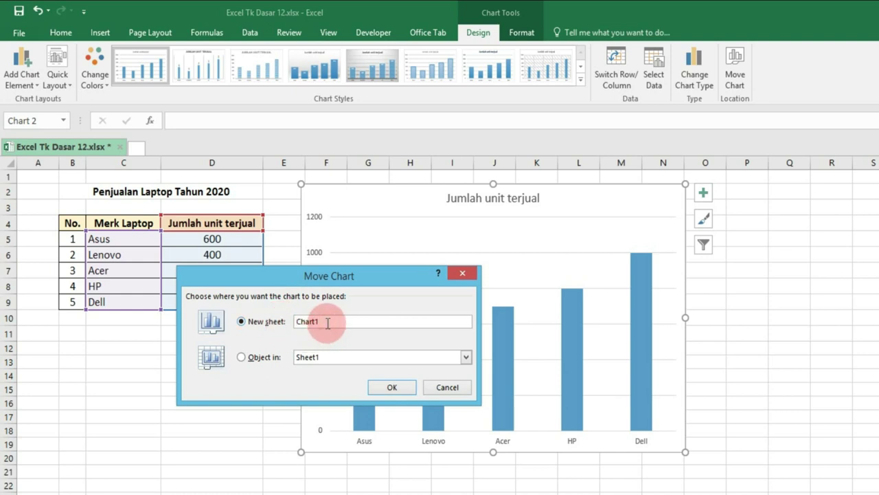
{"action": "mouse_move", "coordinate": [326, 321]}
{"action": "left_mouse_down"}
{"action": "mouse_move", "coordinate": [281, 323]}
{"action": "mouse_move", "coordinate": [355, 328]}
{"action": "left_mouse_up"}
{"action": "left_click", "coordinate": [391, 386]}
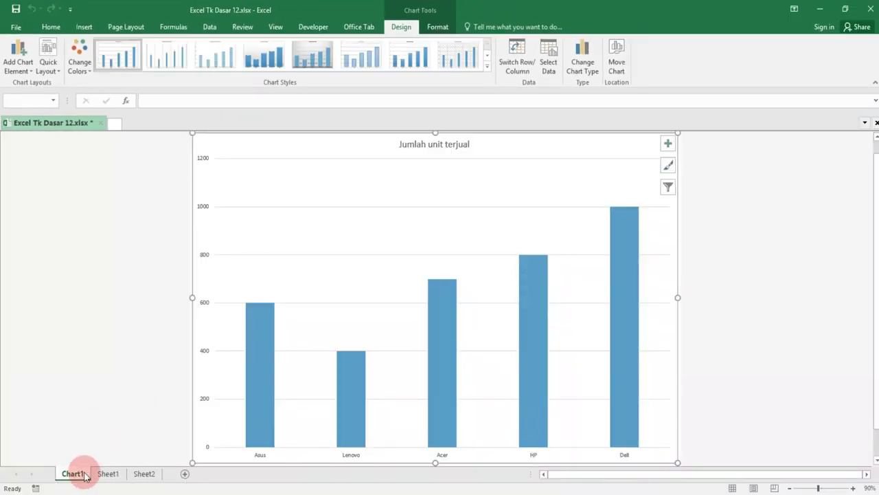
Step: Return the chart from the Chart1 sheet to Sheet1 as an embedded object
{"action": "left_click", "coordinate": [98, 405]}
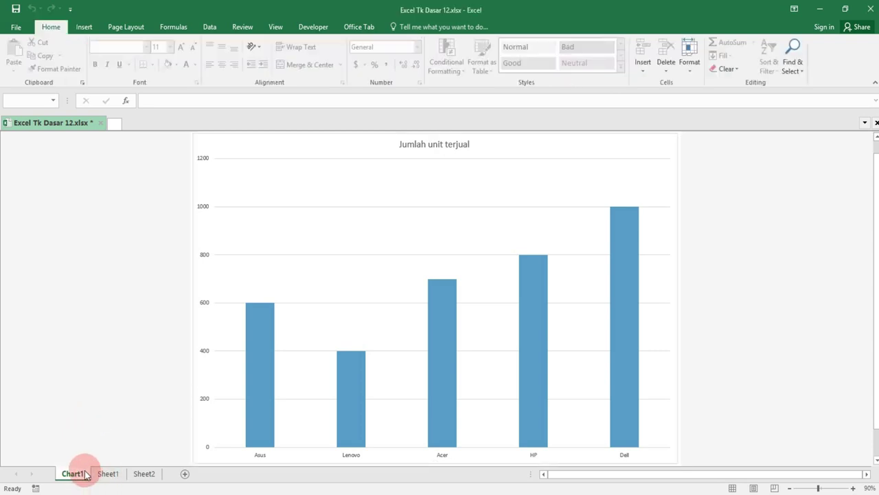
{"action": "left_click", "coordinate": [108, 474]}
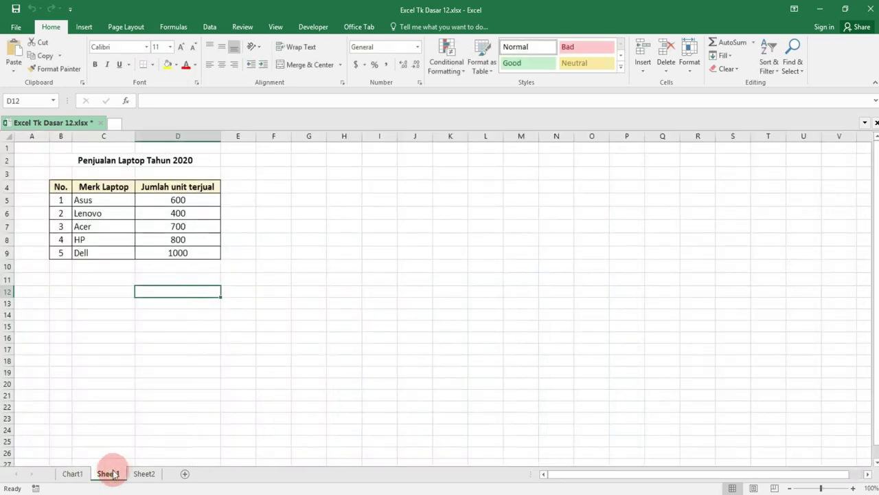
{"action": "left_click", "coordinate": [73, 473]}
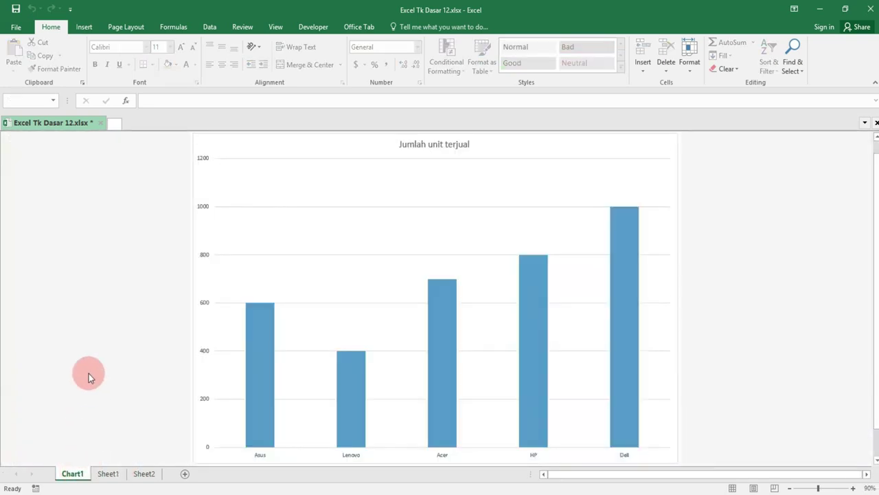
{"action": "left_click", "coordinate": [260, 187]}
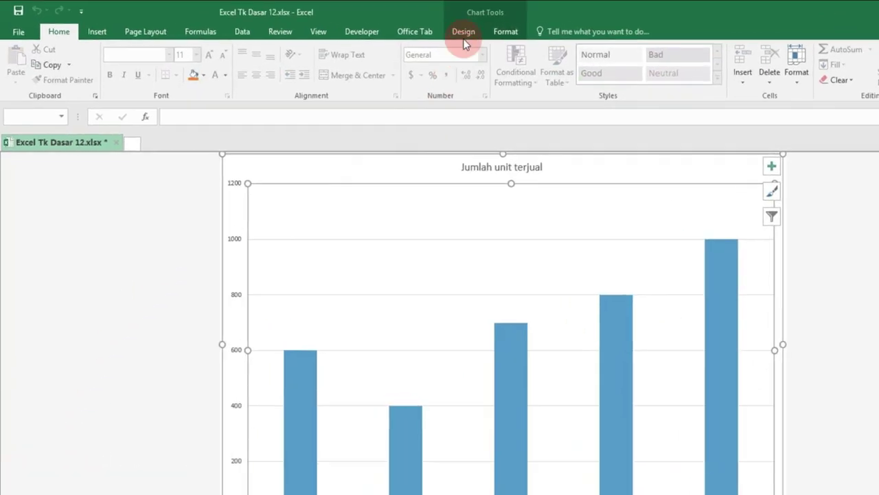
{"action": "left_click", "coordinate": [479, 35]}
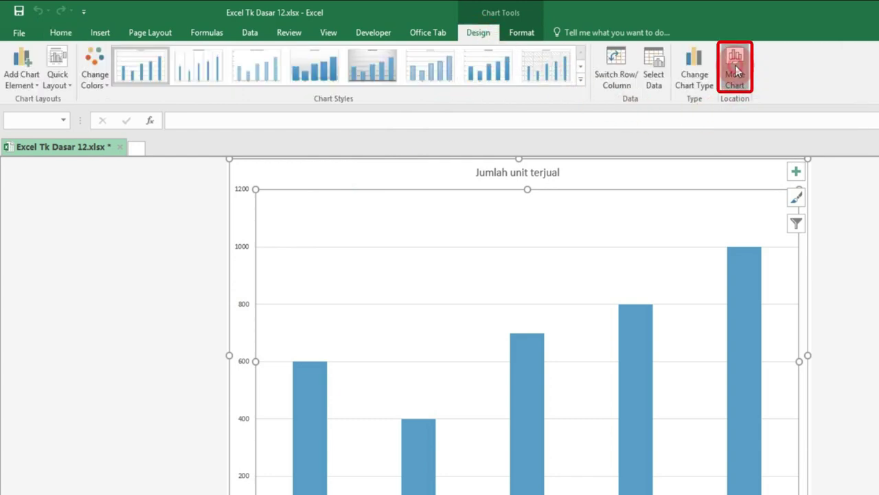
{"action": "left_click", "coordinate": [737, 72]}
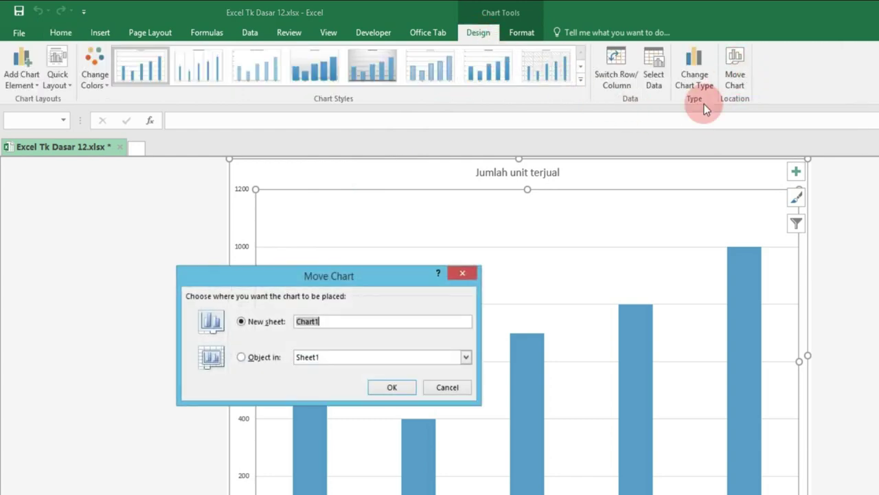
{"action": "left_click", "coordinate": [242, 357]}
{"action": "left_click", "coordinate": [320, 356]}
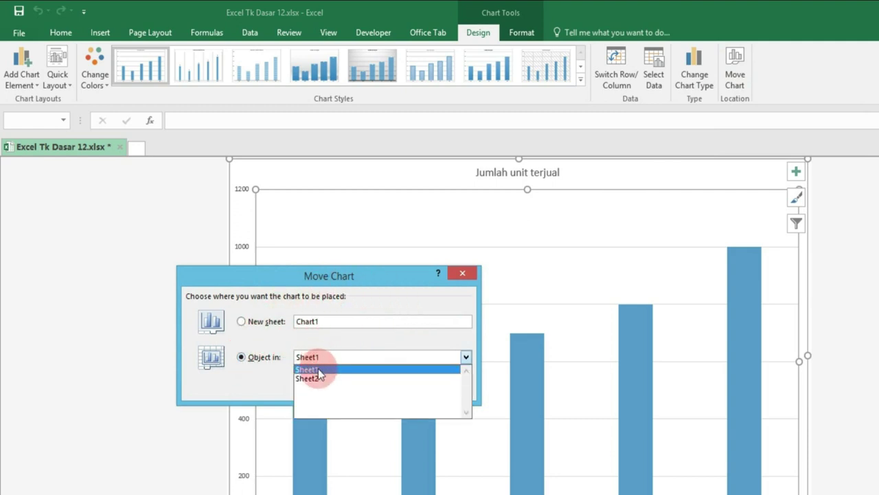
{"action": "left_click", "coordinate": [318, 366]}
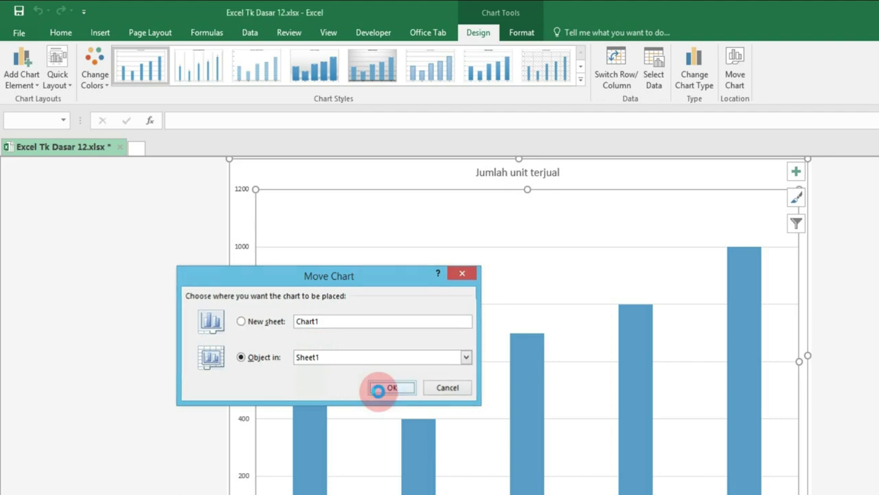
{"action": "left_click", "coordinate": [388, 387]}
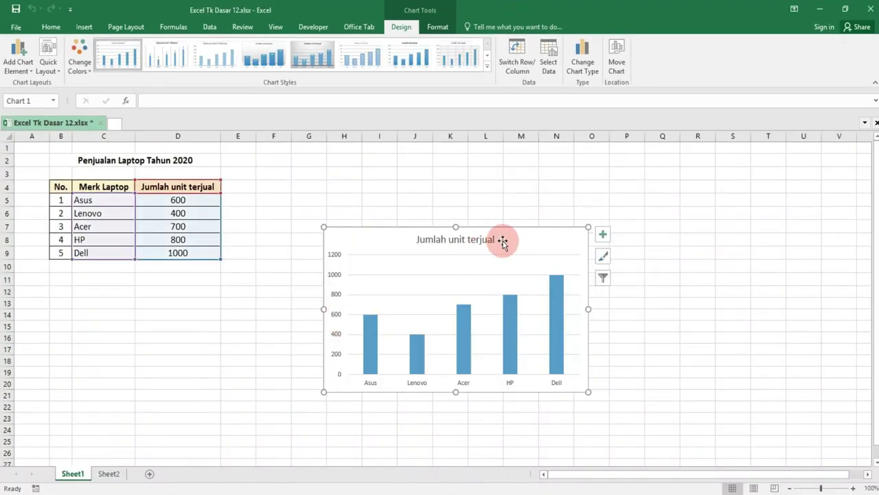
Step: Drag the chart up and left beside the laptop sales table, then reselect it
{"action": "mouse_move", "coordinate": [504, 240]}
{"action": "left_mouse_down"}
{"action": "mouse_move", "coordinate": [440, 177]}
{"action": "mouse_move", "coordinate": [433, 185]}
{"action": "left_mouse_up"}
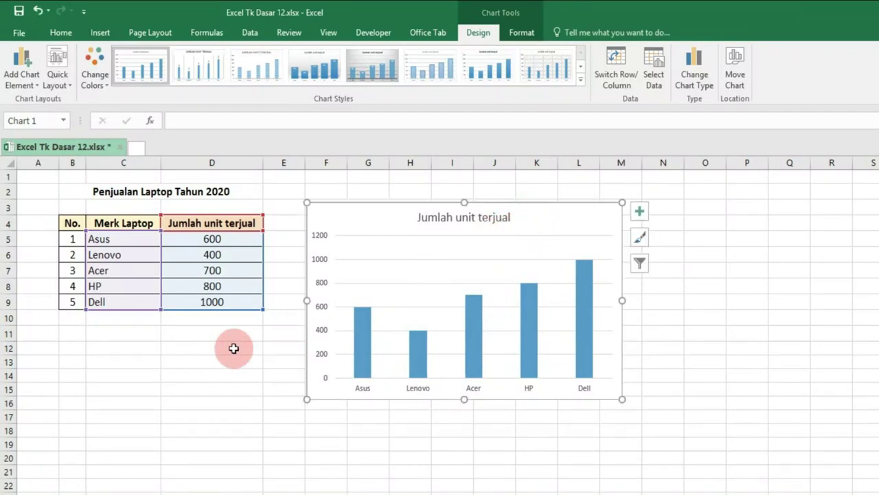
{"action": "left_click", "coordinate": [221, 333]}
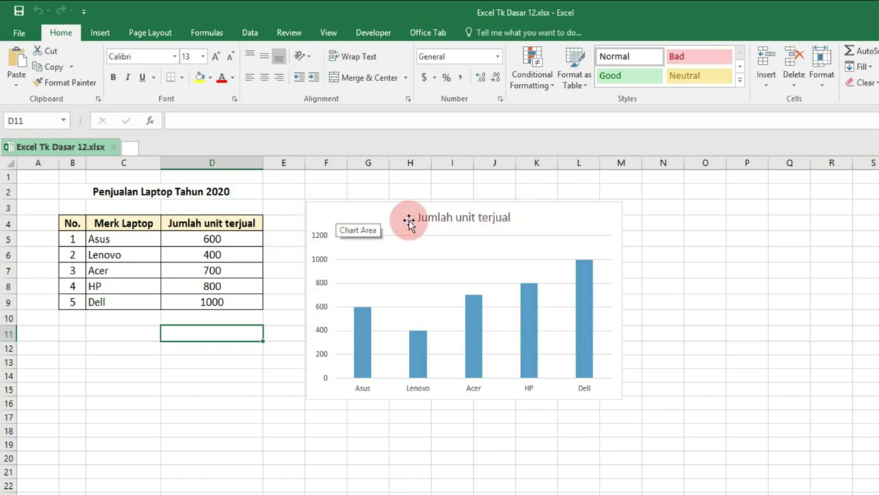
{"action": "left_click", "coordinate": [591, 217]}
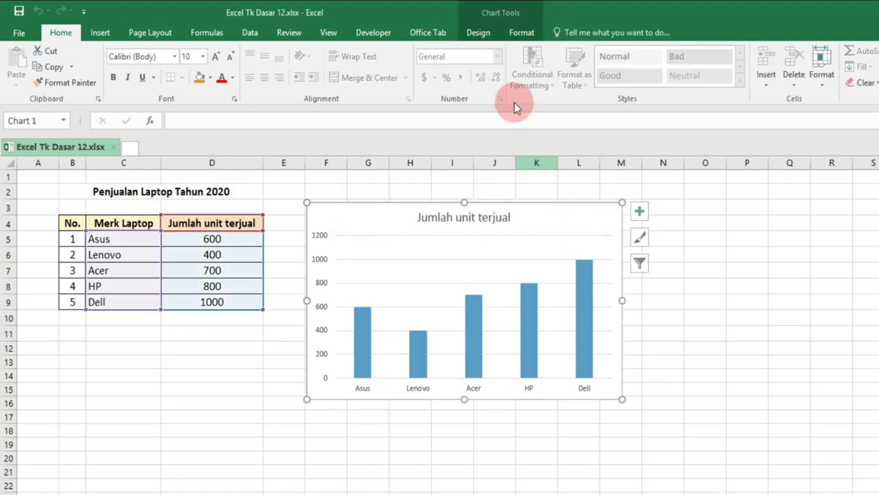
{"action": "left_click", "coordinate": [478, 32]}
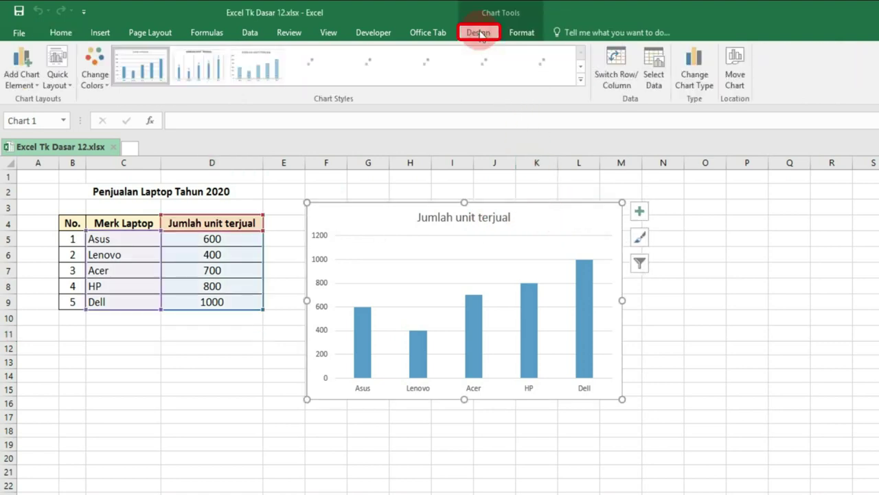
{"action": "left_click", "coordinate": [28, 77]}
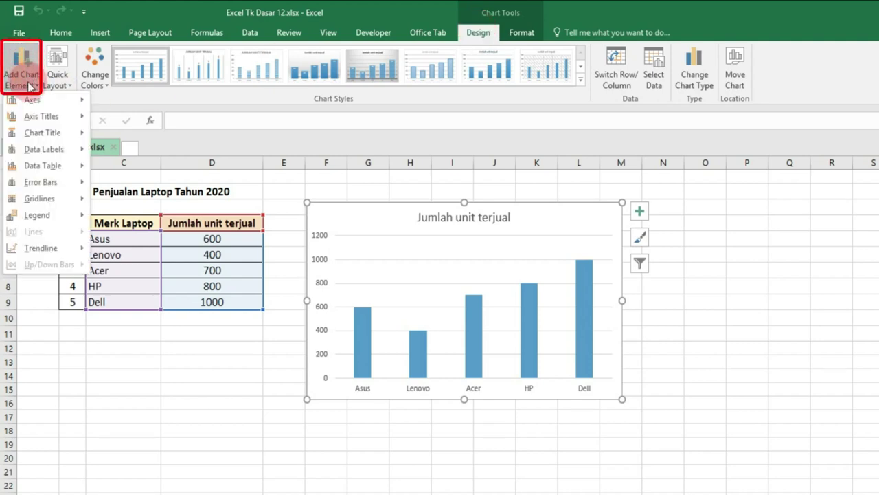
Step: Give the vertical value axis a solid black line
{"action": "mouse_move", "coordinate": [62, 206]}
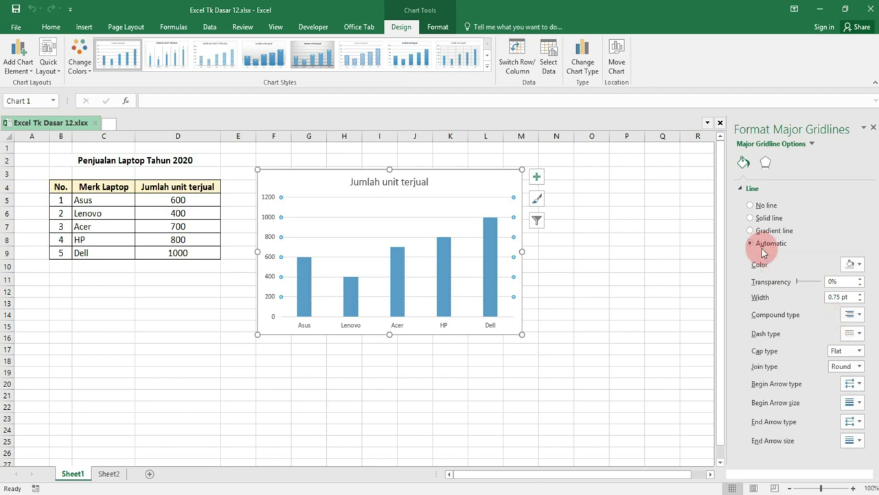
{"action": "left_click", "coordinate": [742, 190]}
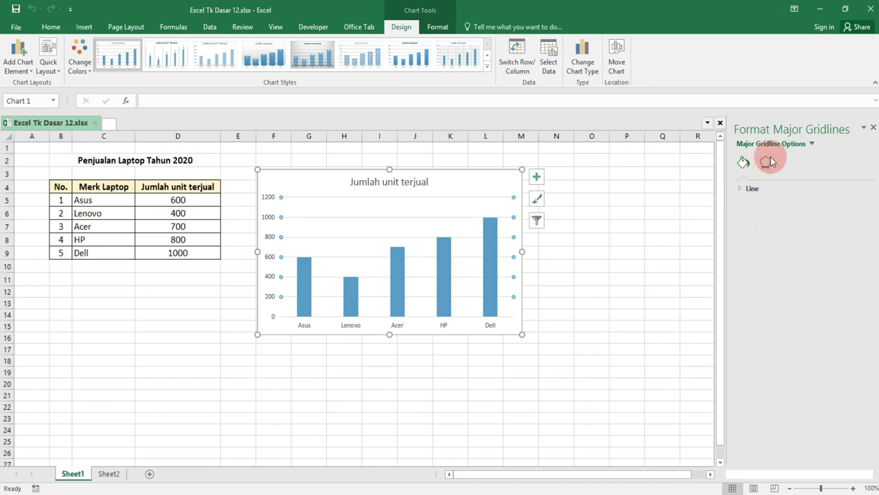
{"action": "left_click", "coordinate": [811, 144]}
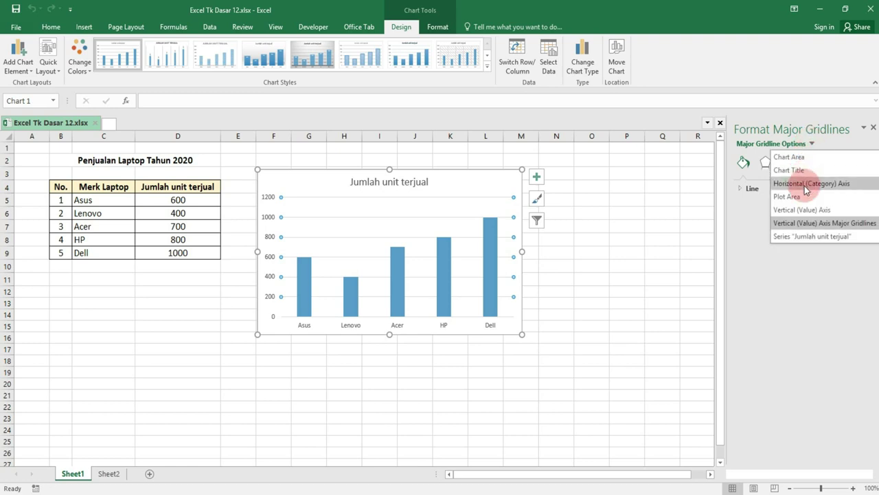
{"action": "left_click", "coordinate": [814, 212]}
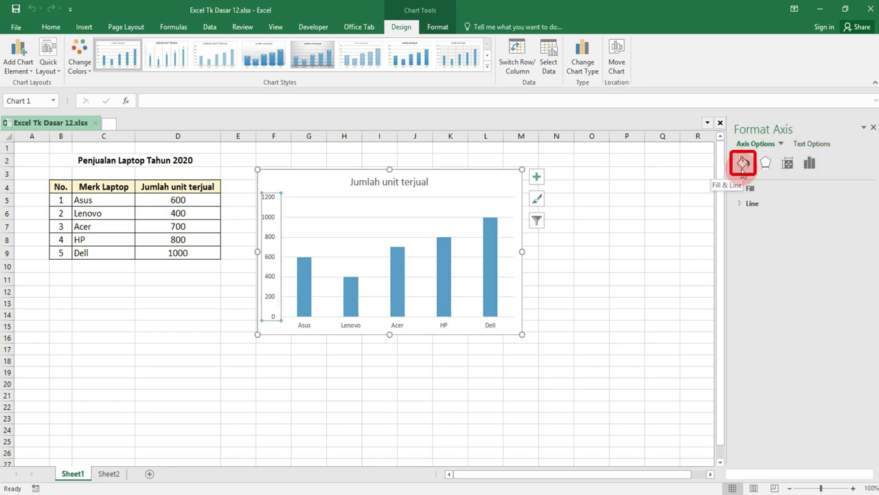
{"action": "left_click", "coordinate": [742, 204]}
{"action": "left_click", "coordinate": [751, 233]}
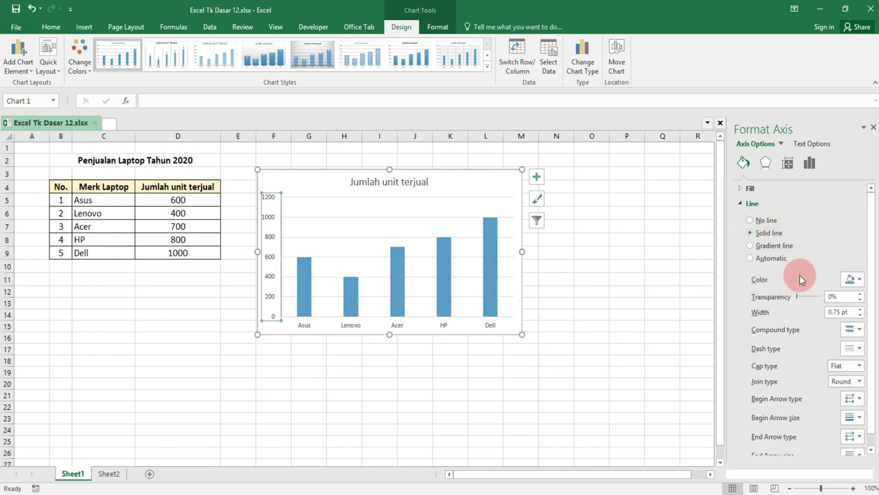
{"action": "left_click", "coordinate": [857, 280]}
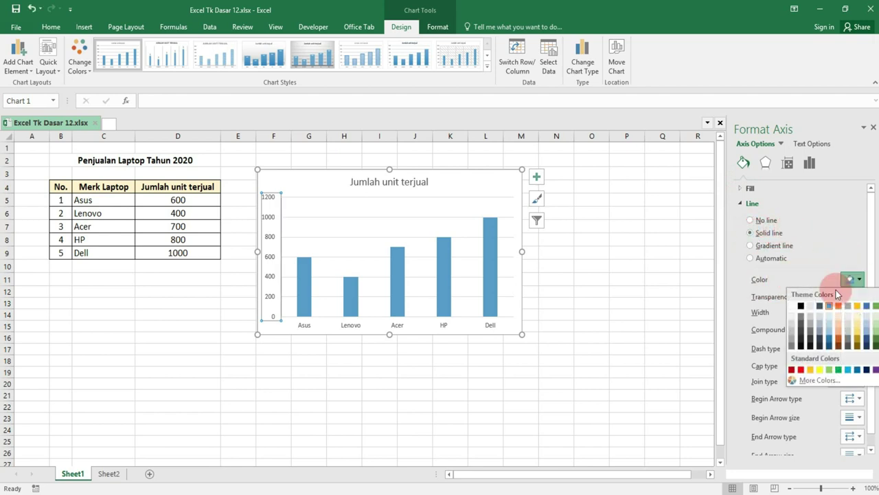
{"action": "left_click", "coordinate": [803, 306]}
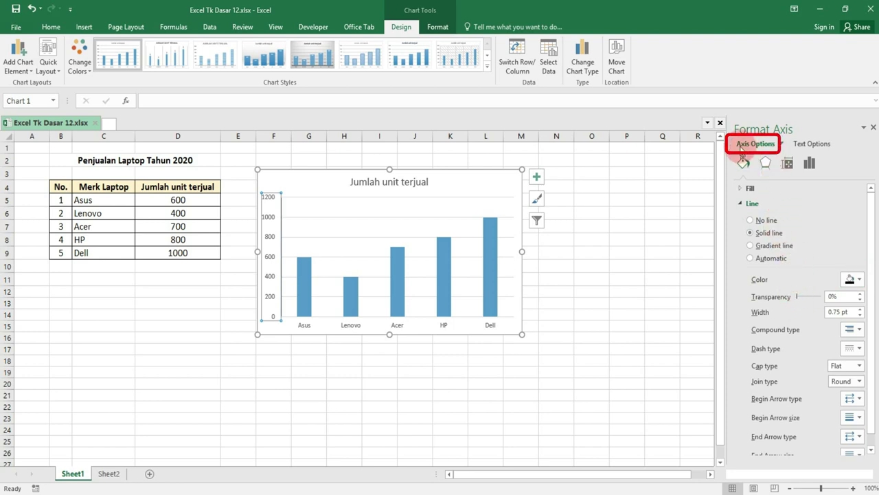
Step: Give the horizontal category axis a solid black line as well
{"action": "left_click", "coordinate": [782, 143]}
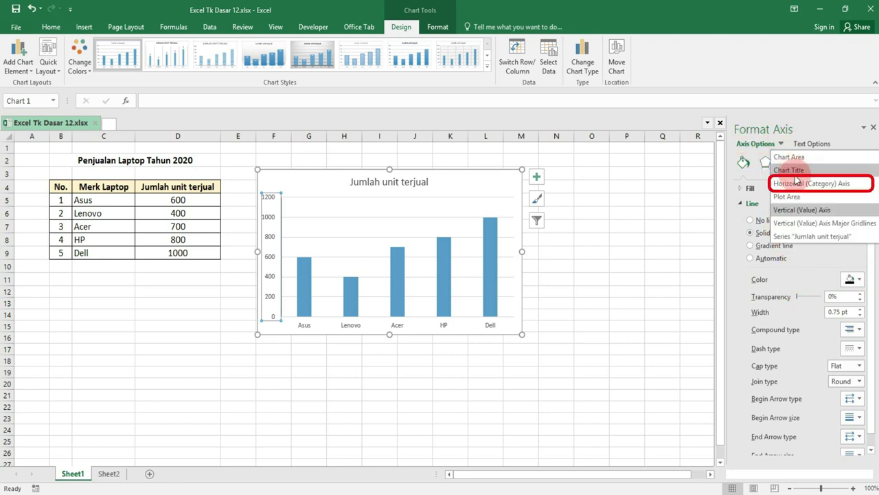
{"action": "left_click", "coordinate": [797, 183]}
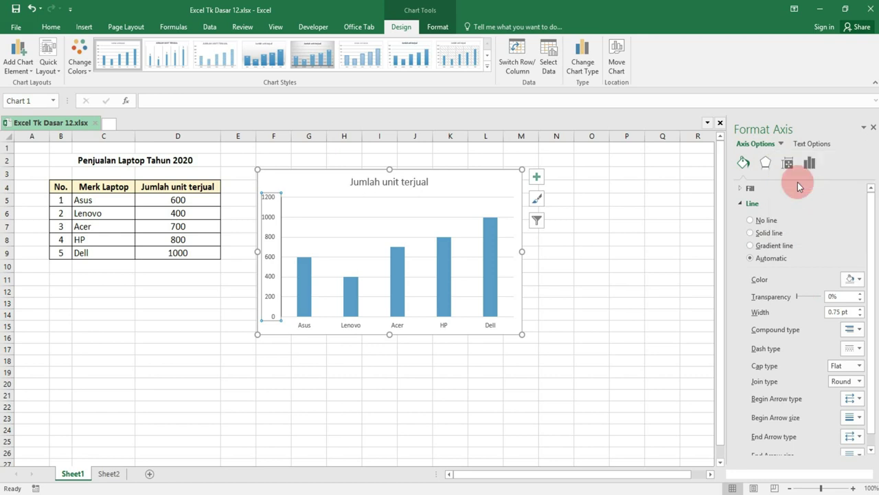
{"action": "left_click", "coordinate": [774, 207]}
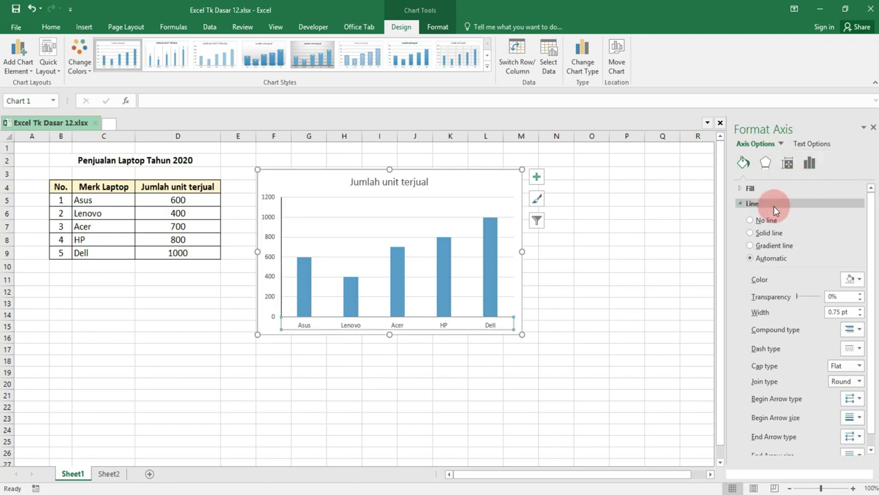
{"action": "left_click", "coordinate": [750, 234]}
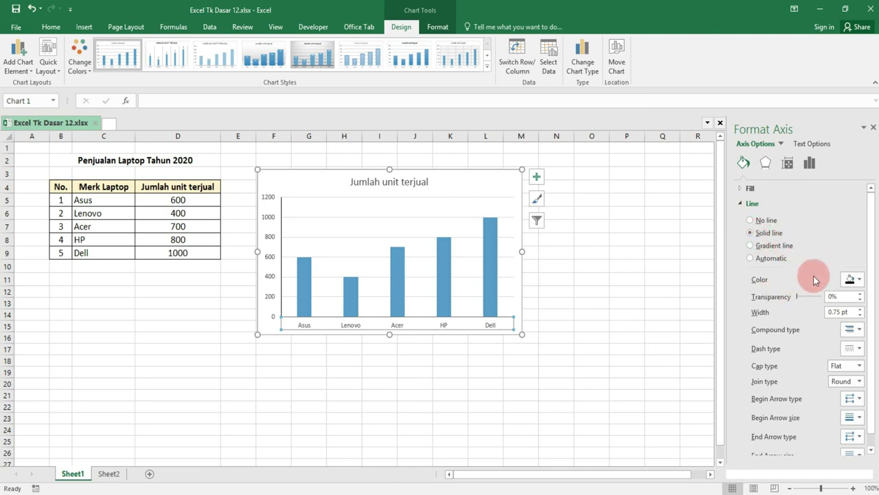
{"action": "left_click", "coordinate": [859, 280]}
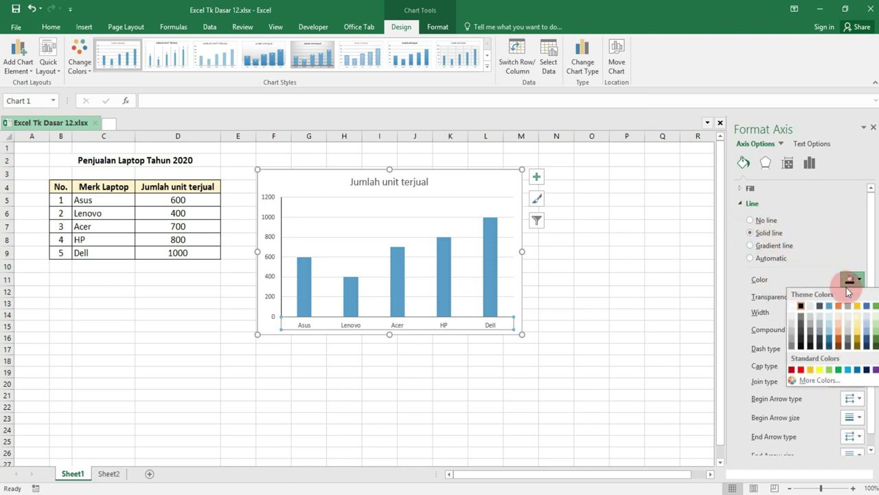
{"action": "left_click", "coordinate": [801, 307]}
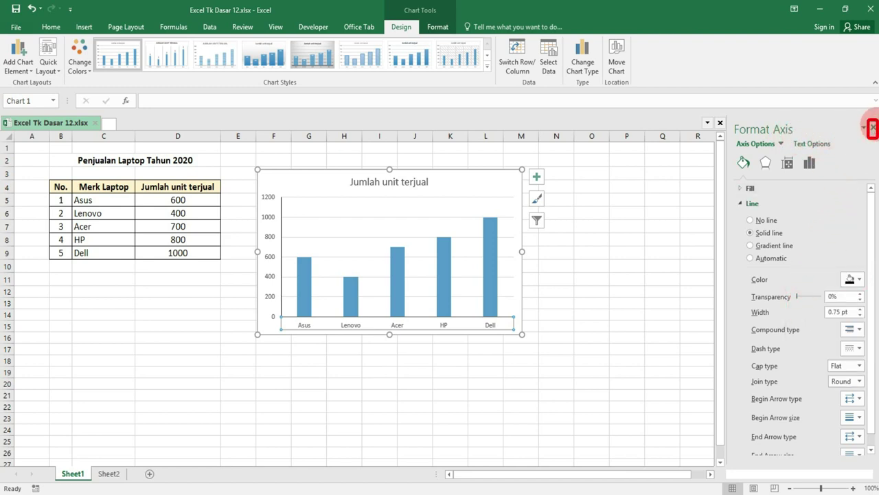
Step: Close the Format Axis pane and select the chart's column data series
{"action": "left_click", "coordinate": [873, 128]}
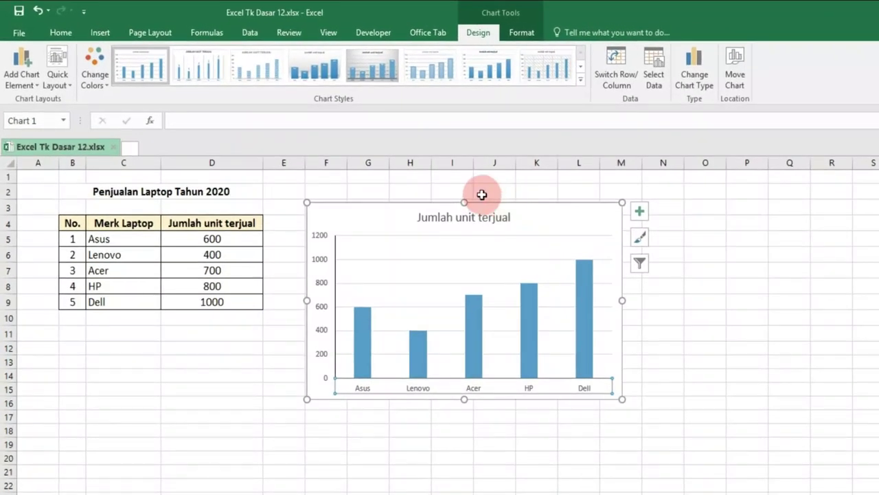
{"action": "left_click", "coordinate": [485, 192]}
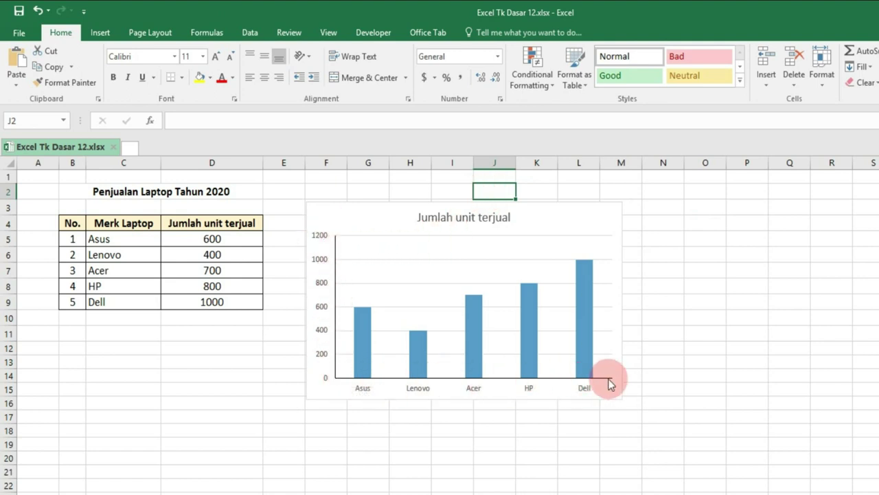
{"action": "left_click", "coordinate": [419, 190]}
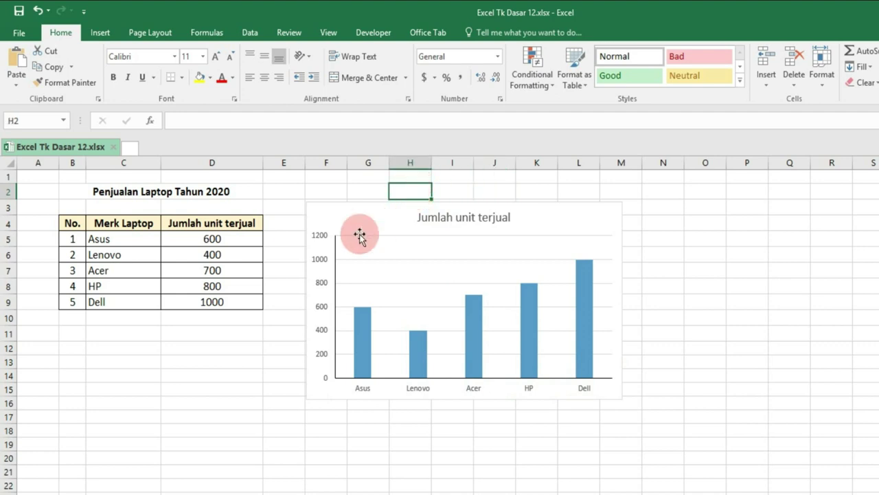
{"action": "mouse_move", "coordinate": [374, 362]}
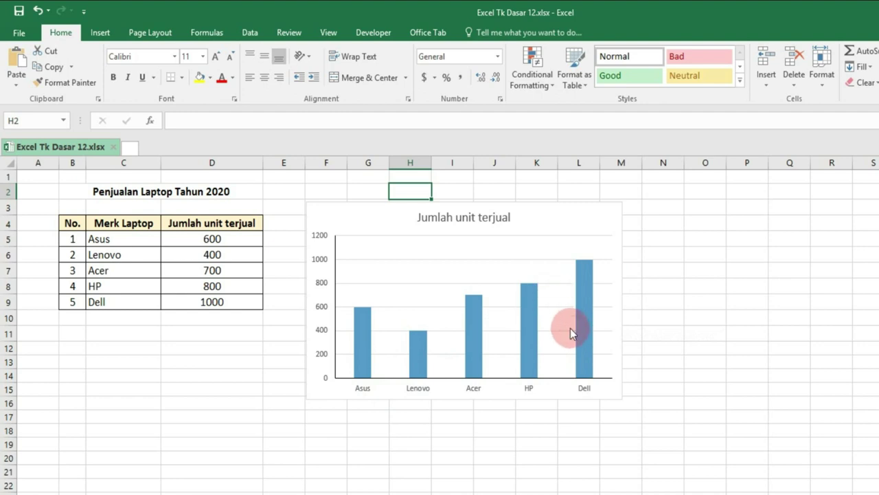
{"action": "mouse_move", "coordinate": [368, 326]}
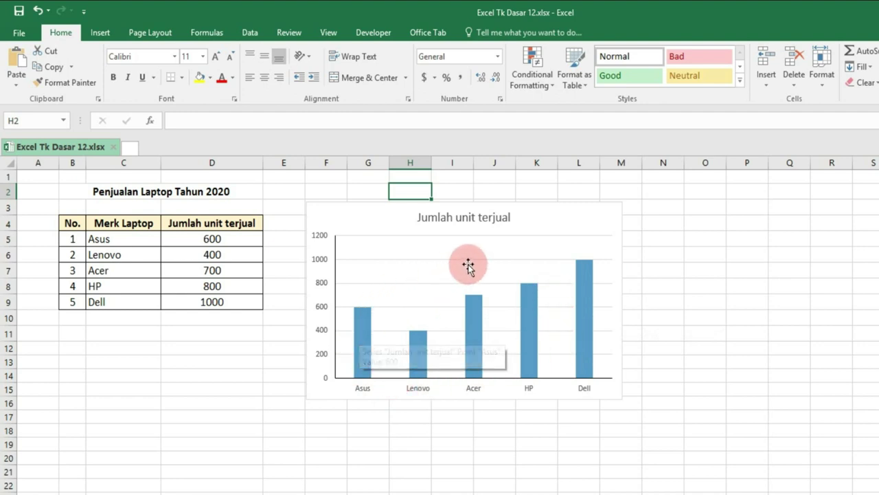
{"action": "left_click", "coordinate": [366, 330]}
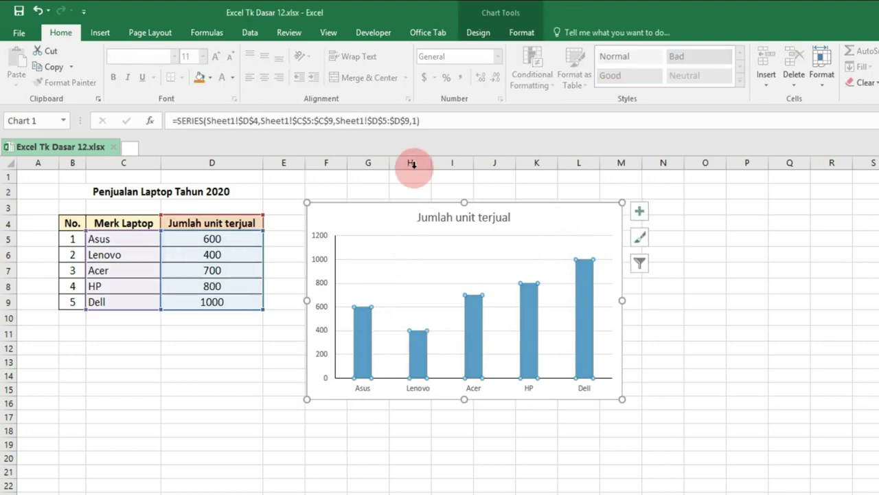
Step: Recolour the sales columns with the green Monochromatic chart colour palette
{"action": "left_click", "coordinate": [482, 39]}
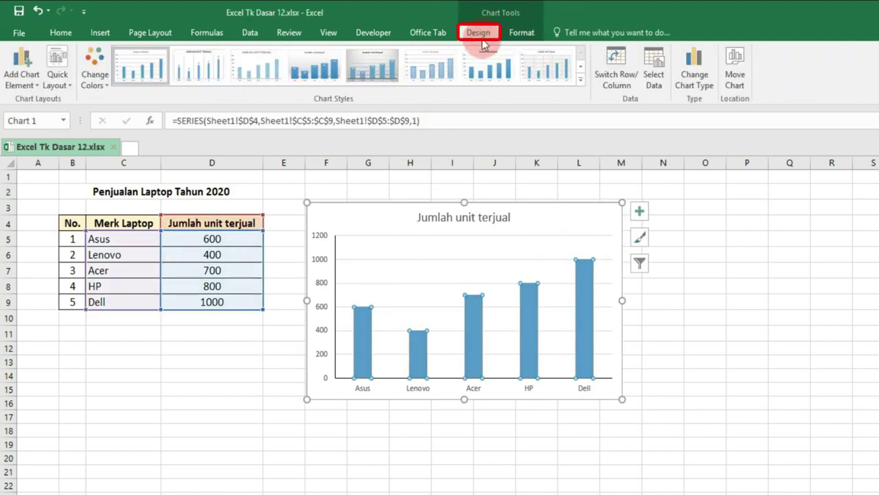
{"action": "left_click", "coordinate": [94, 74]}
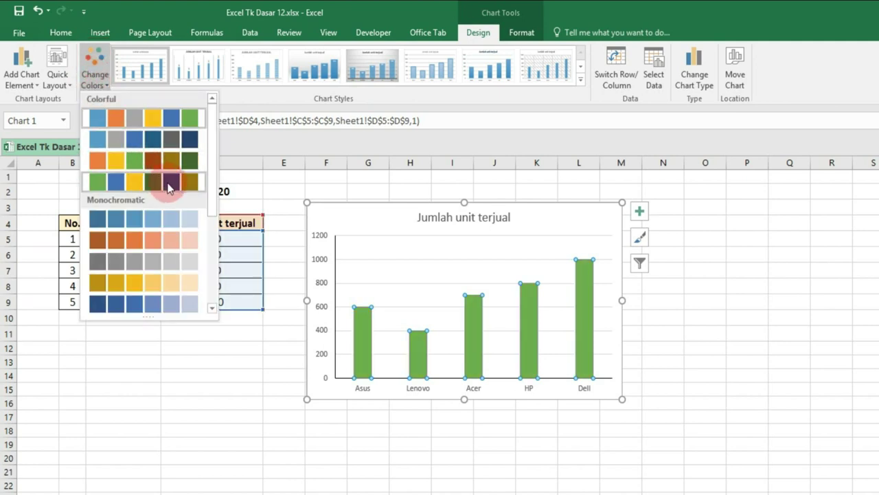
{"action": "scroll", "coordinate": [184, 249], "scroll_direction": "down", "scroll_amount": 3}
{"action": "scroll", "coordinate": [186, 261], "scroll_direction": "down", "scroll_amount": 3}
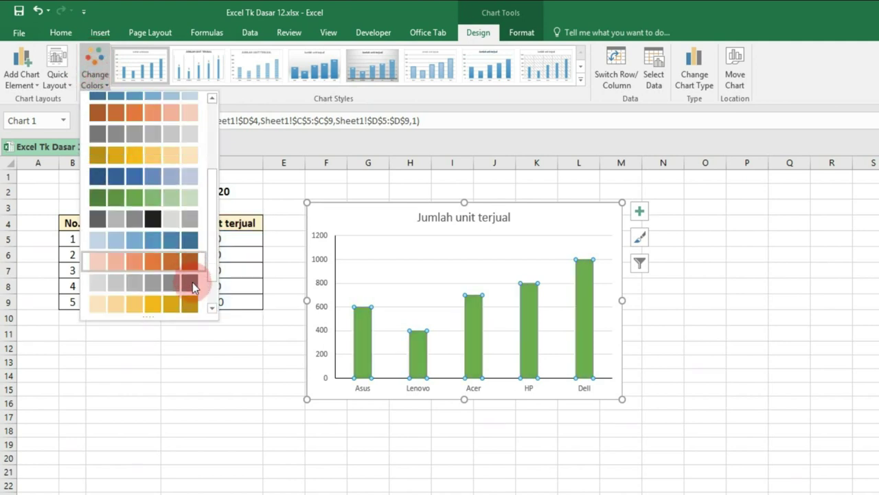
{"action": "left_click", "coordinate": [97, 199]}
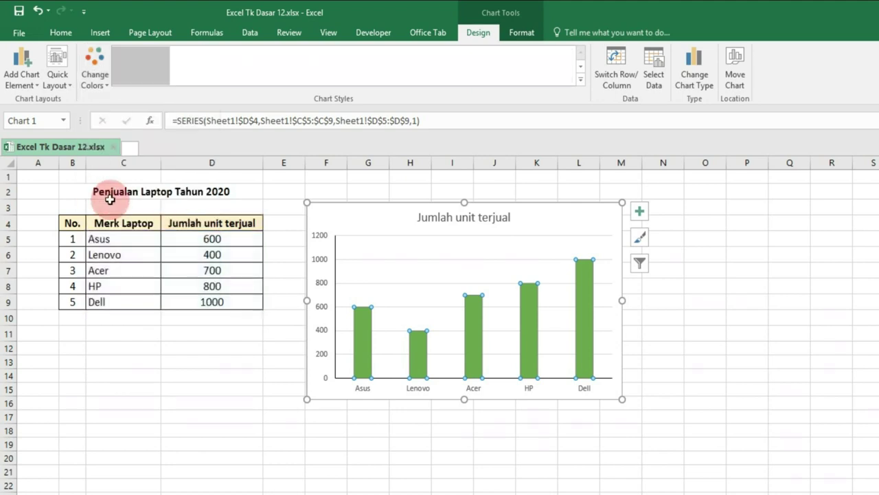
{"action": "left_click", "coordinate": [371, 188]}
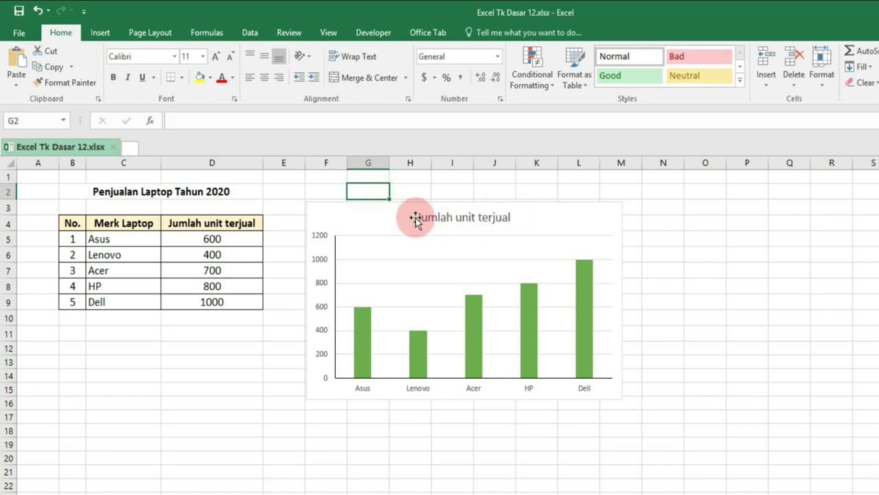
{"action": "left_click", "coordinate": [512, 214]}
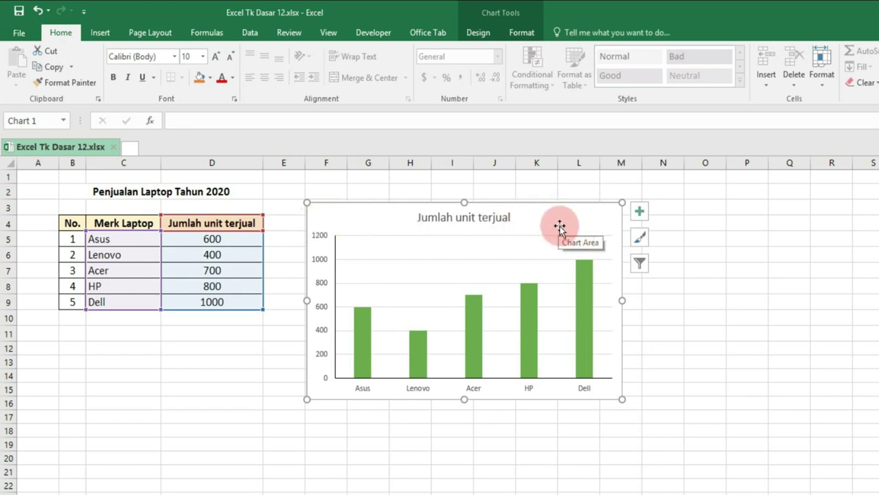
Step: Replace the chart title text with 'Penjualan Laptop Tahun 2020'
{"action": "left_click", "coordinate": [491, 219]}
{"action": "double_click", "coordinate": [491, 219]}
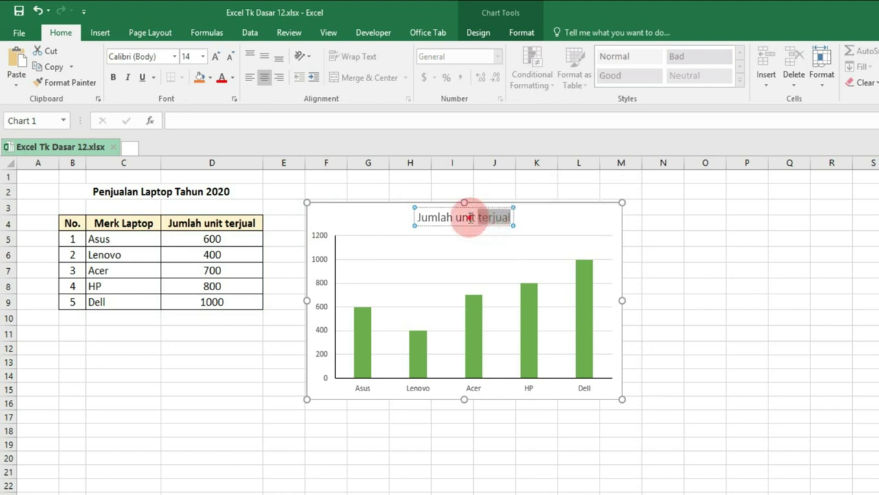
{"action": "left_click", "coordinate": [420, 224]}
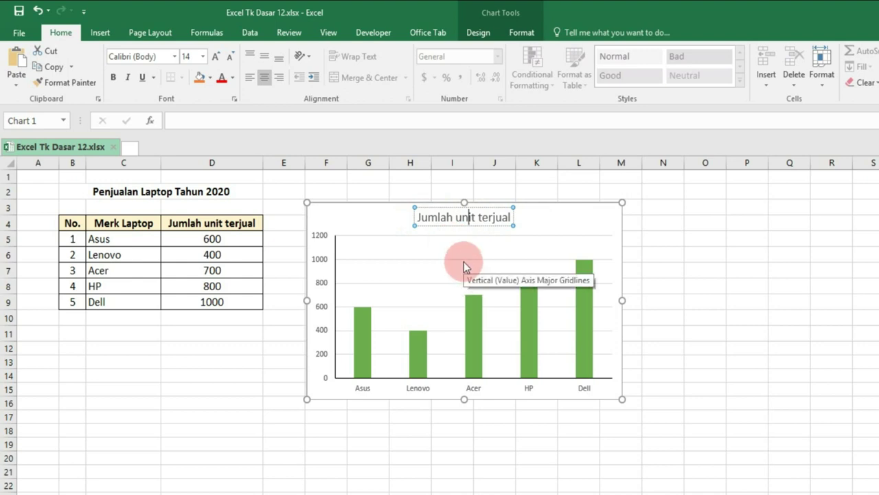
{"action": "key", "text": "ctrl+a"}
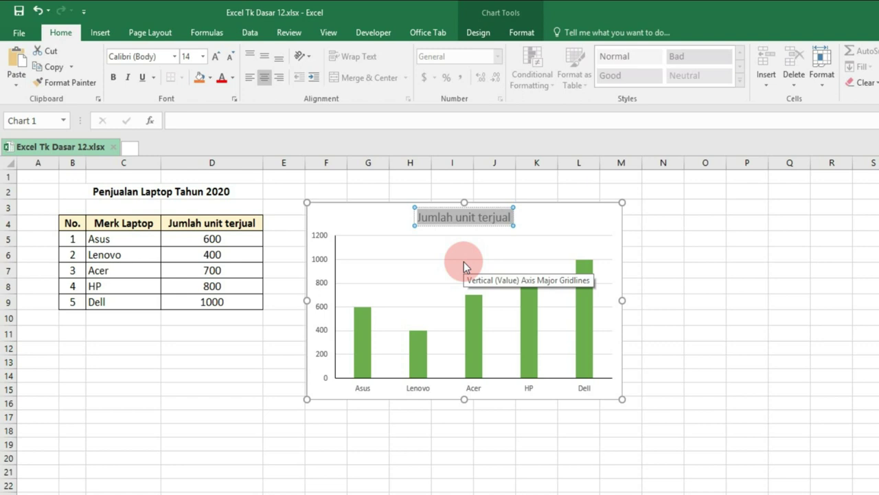
{"action": "type", "text": "Penju"}
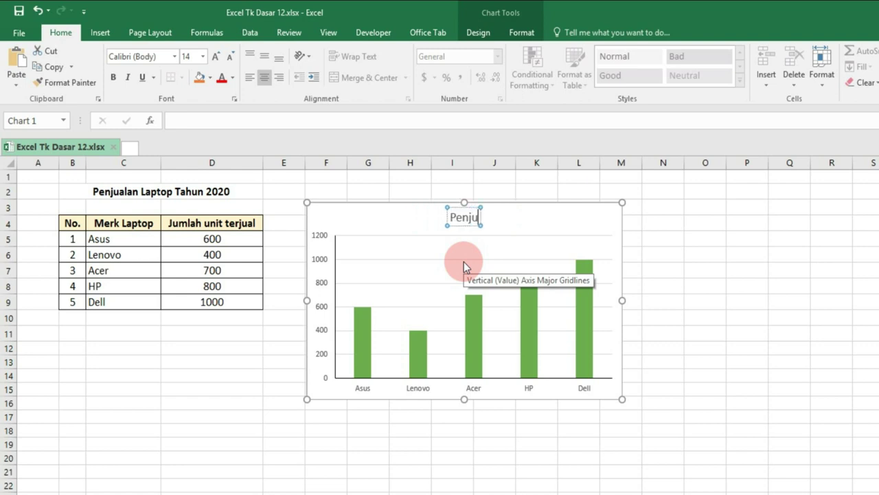
{"action": "type", "text": "alan Lap"}
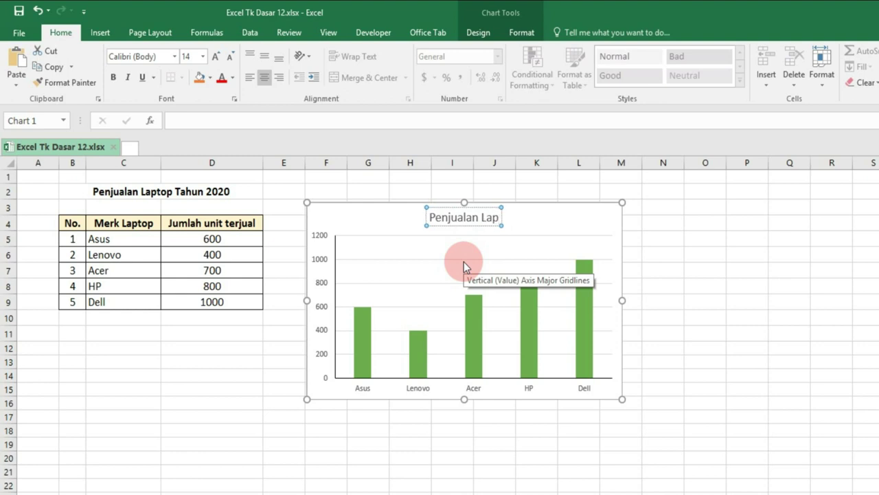
{"action": "type", "text": "top Tahun"}
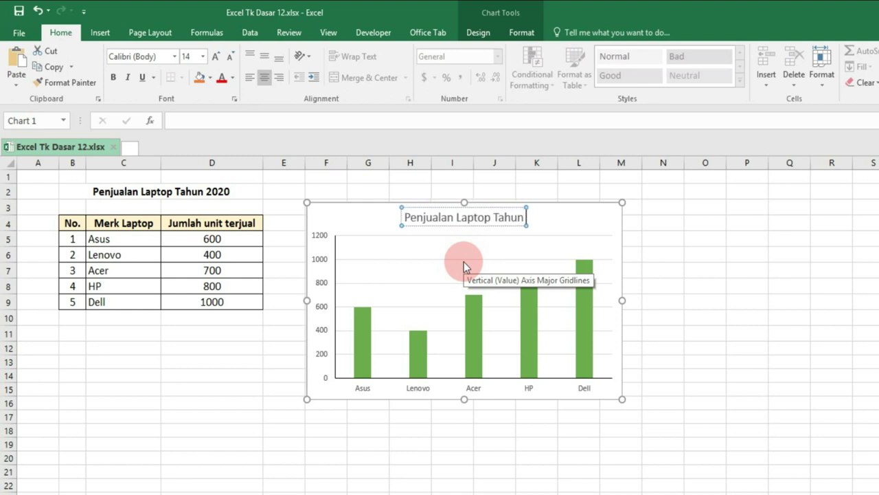
{"action": "type", "text": " 2020"}
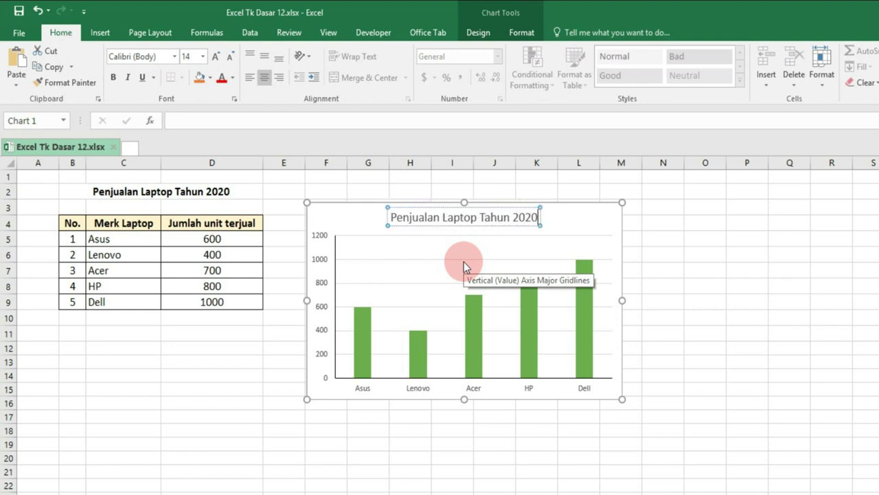
{"action": "left_click", "coordinate": [368, 193]}
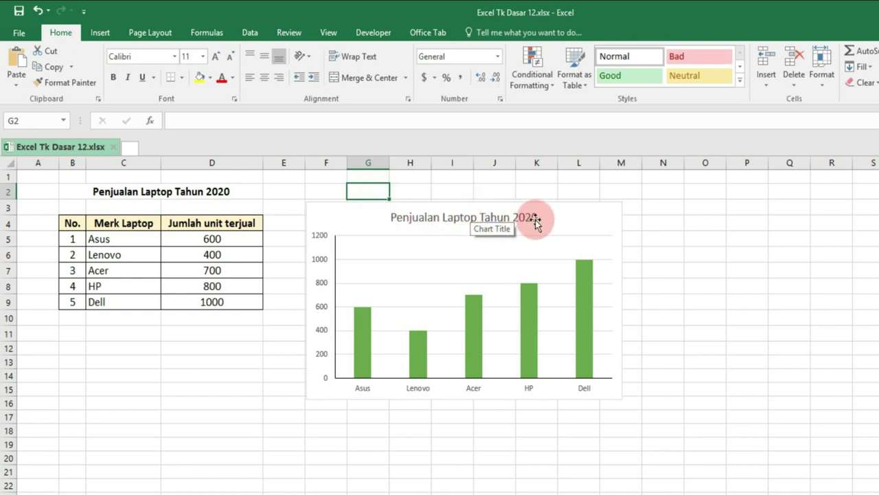
Step: Make the title 'Penjualan Laptop Tahun 2020' bold with a dark blue Standard font colour
{"action": "left_click", "coordinate": [407, 222]}
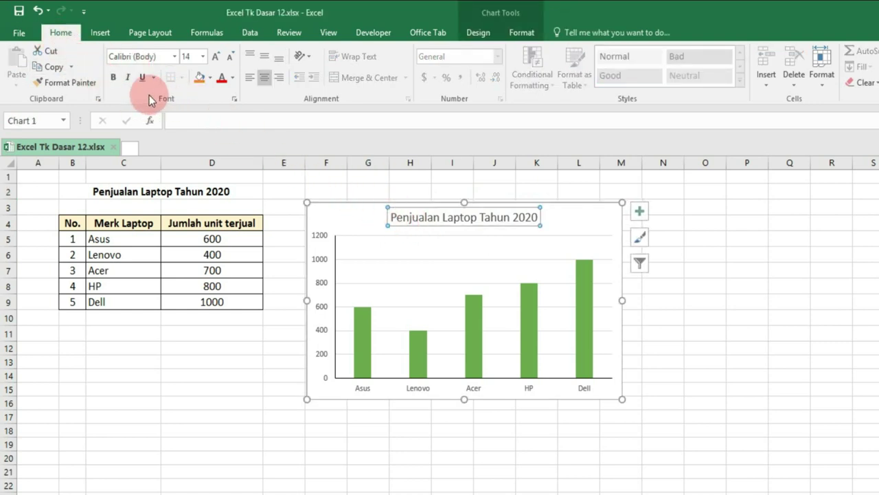
{"action": "left_click", "coordinate": [114, 77]}
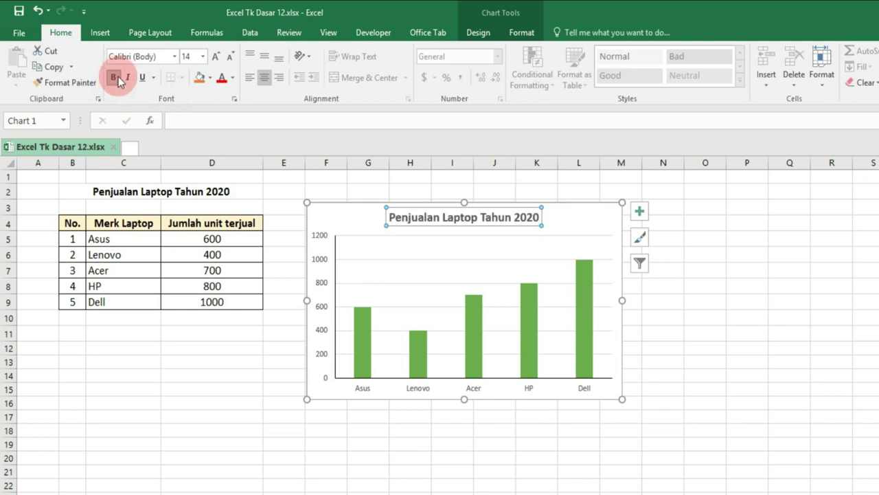
{"action": "left_click", "coordinate": [232, 77]}
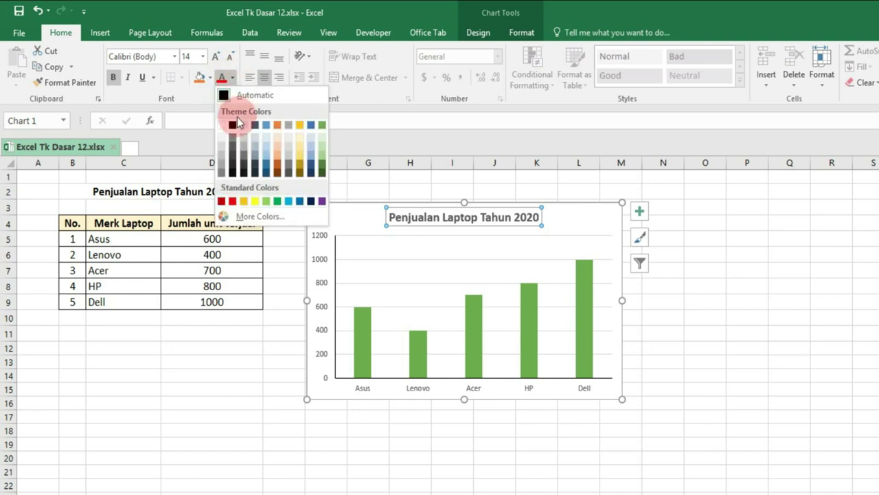
{"action": "left_click", "coordinate": [259, 216]}
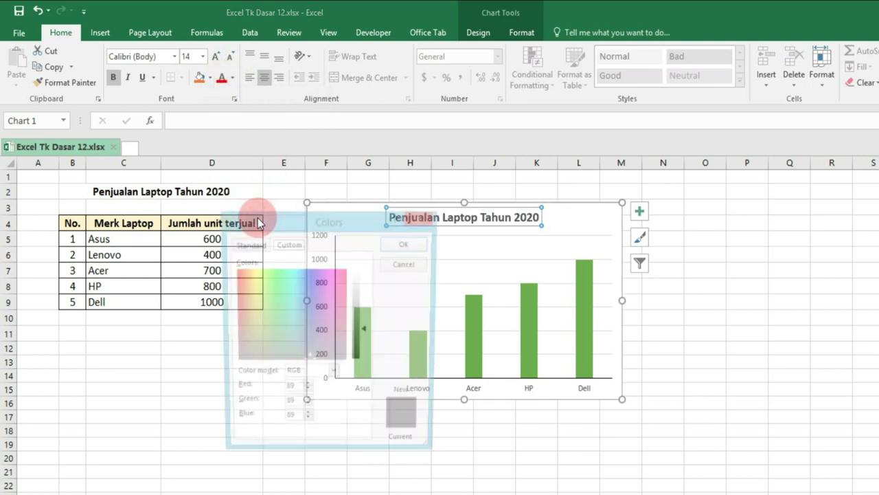
{"action": "left_click", "coordinate": [246, 244]}
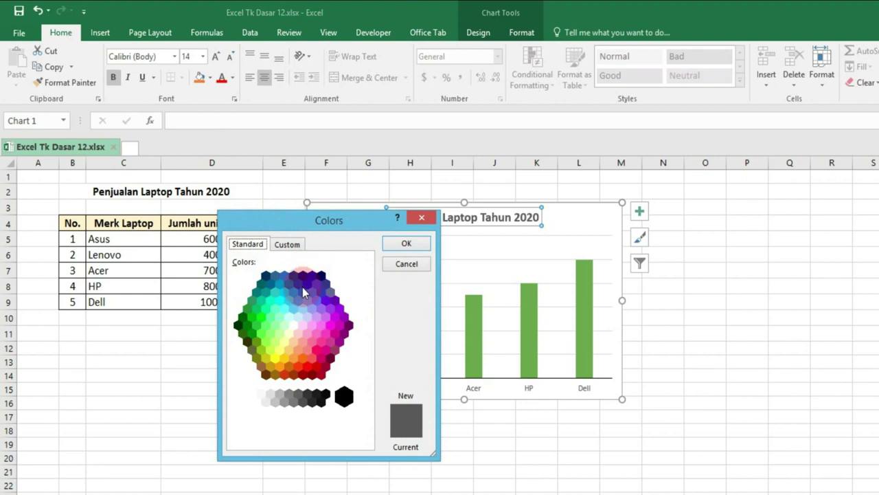
{"action": "left_click", "coordinate": [307, 283]}
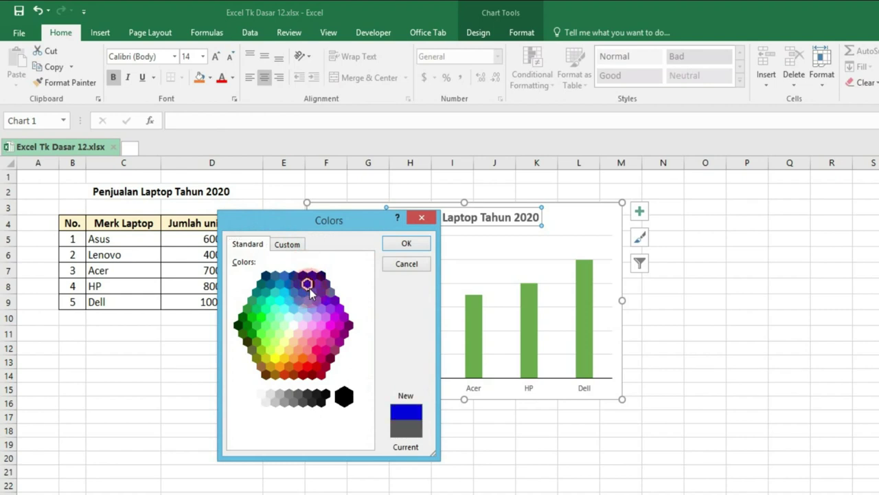
{"action": "left_click", "coordinate": [397, 246]}
{"action": "left_click", "coordinate": [418, 189]}
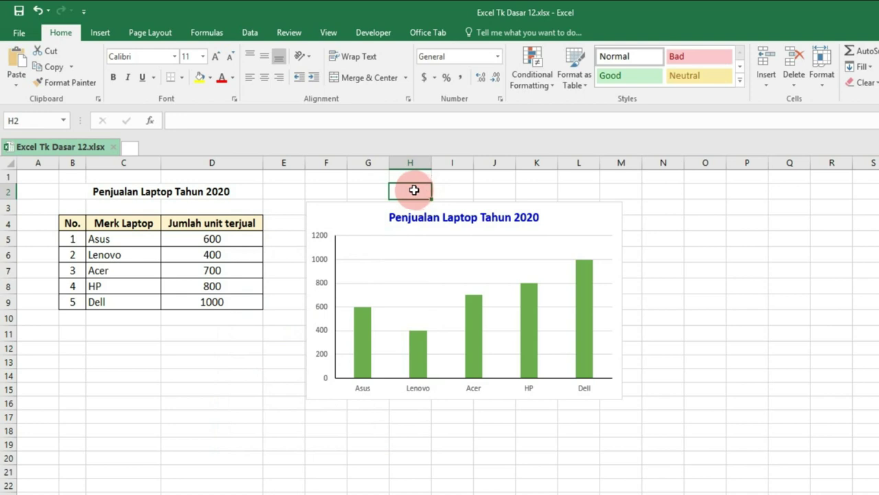
{"action": "key", "text": "ctrl+z"}
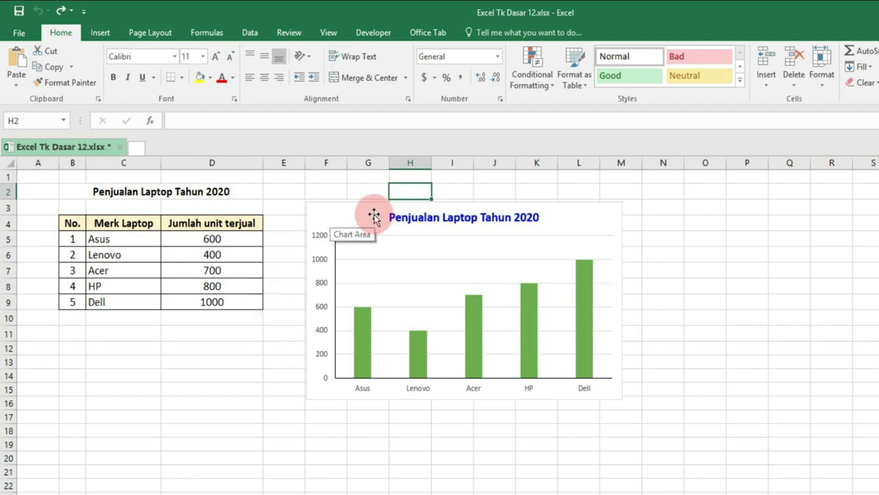
Step: Add a primary vertical axis title and edit it to read 'Jumlah Unit Terjual'
{"action": "left_click", "coordinate": [592, 219]}
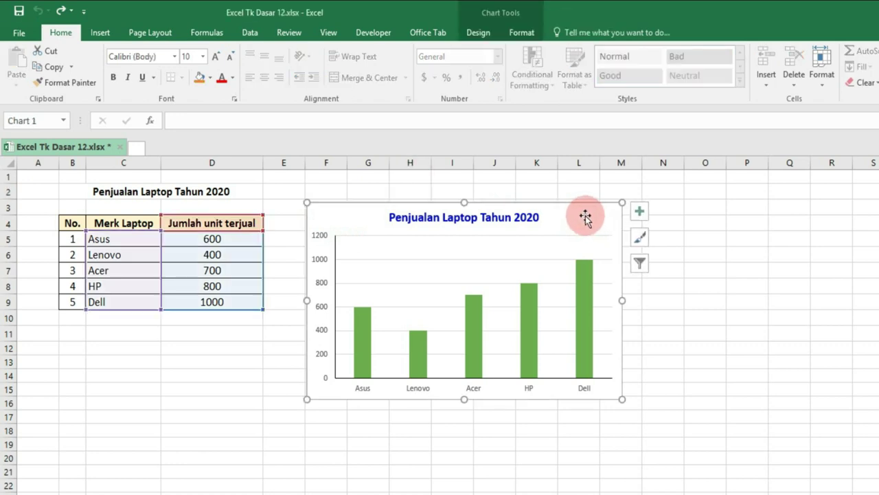
{"action": "left_click", "coordinate": [483, 34]}
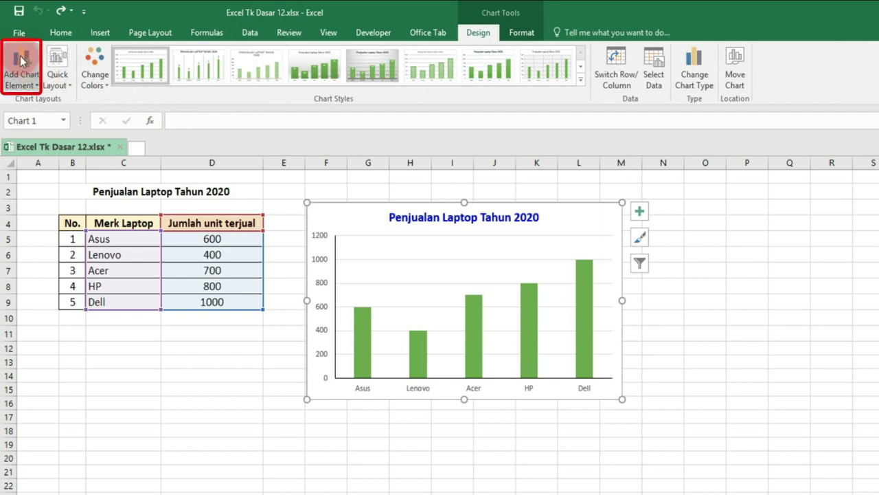
{"action": "left_click", "coordinate": [27, 81]}
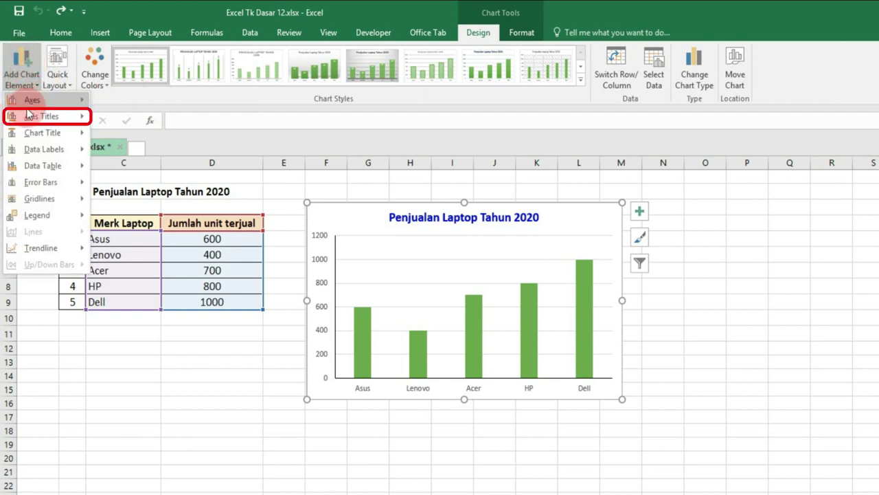
{"action": "mouse_move", "coordinate": [55, 114]}
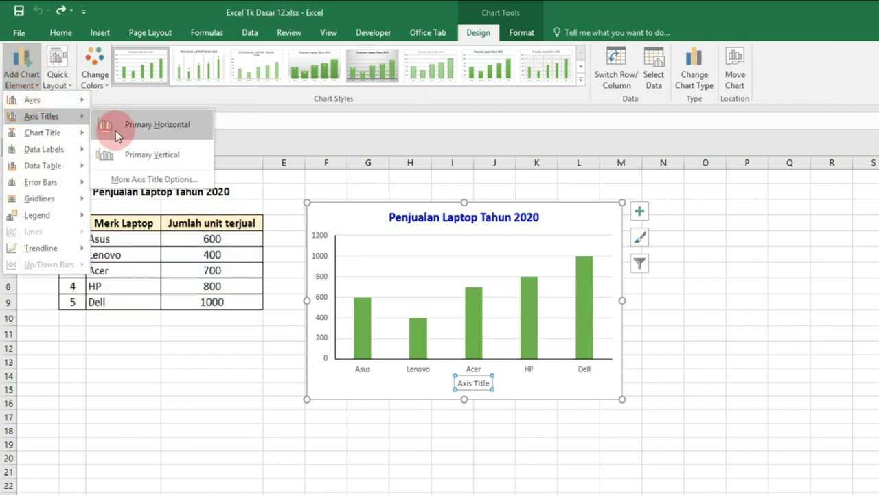
{"action": "left_click", "coordinate": [179, 156]}
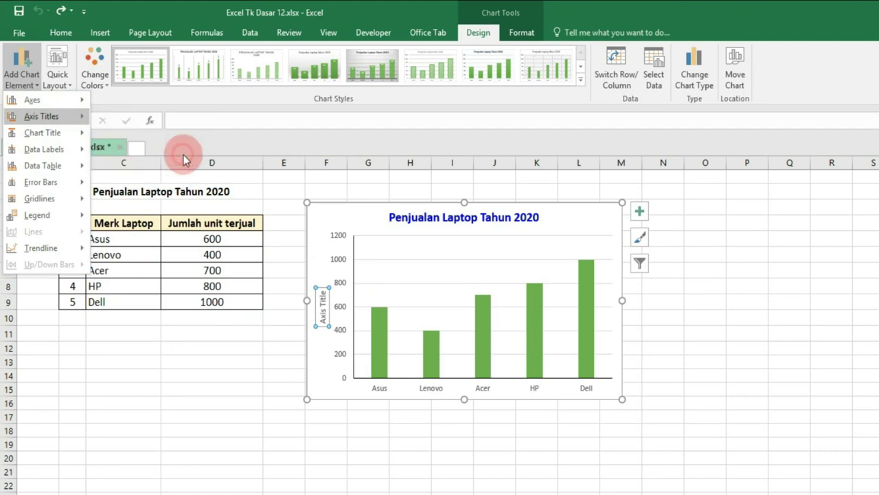
{"action": "left_click", "coordinate": [241, 324]}
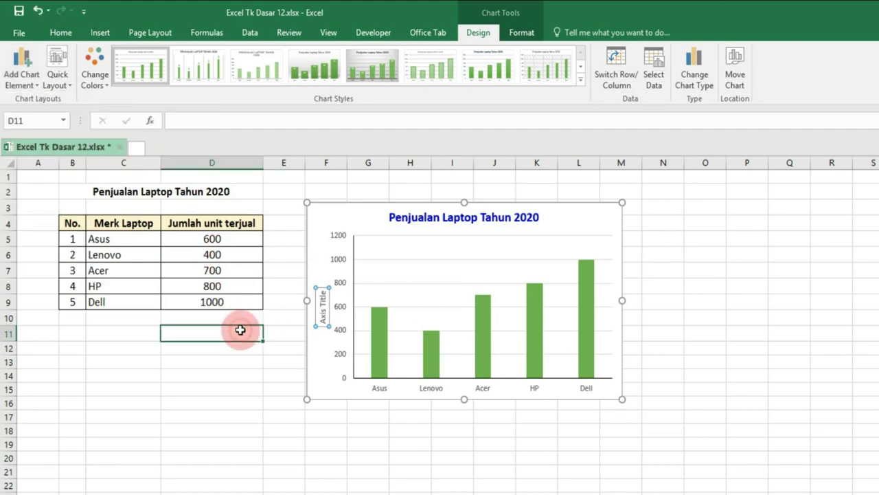
{"action": "left_click", "coordinate": [321, 309]}
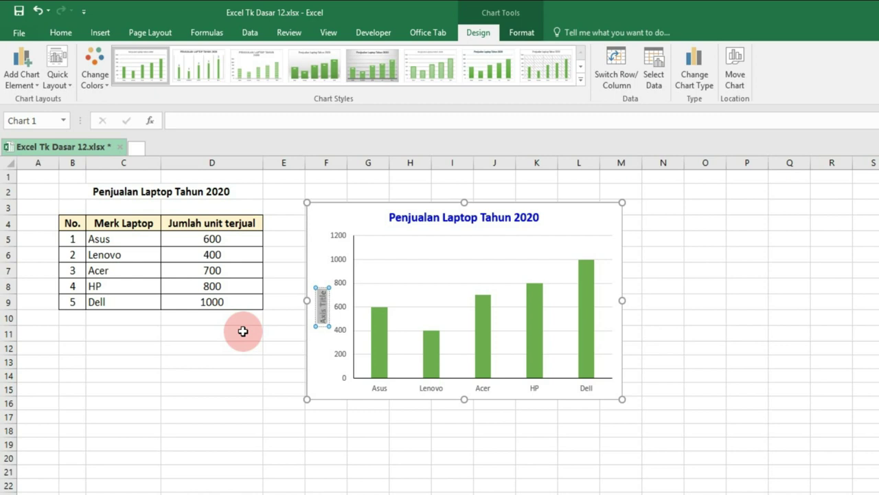
{"action": "key", "text": "BackSpace"}
{"action": "type", "text": "Unit Terjual"}
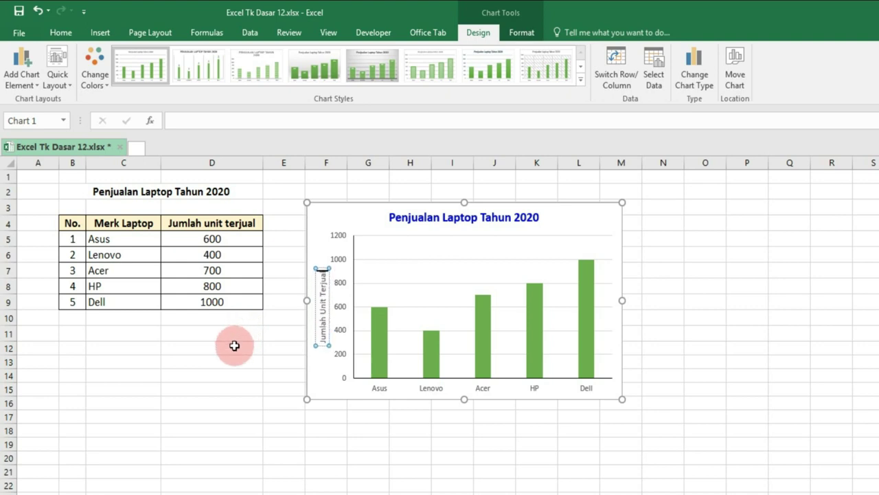
{"action": "left_click", "coordinate": [235, 346]}
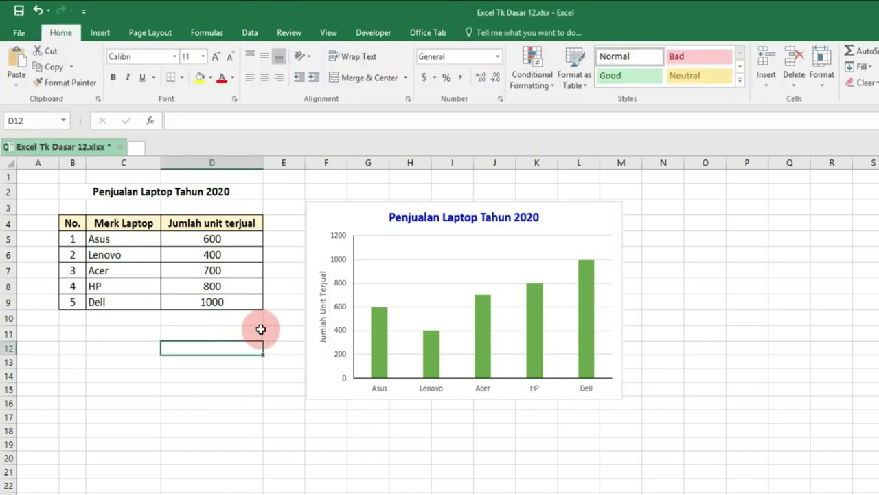
Step: Format the 'Jumlah Unit Terjual' axis title bold with the same Standard dark blue font colour
{"action": "left_click", "coordinate": [321, 323]}
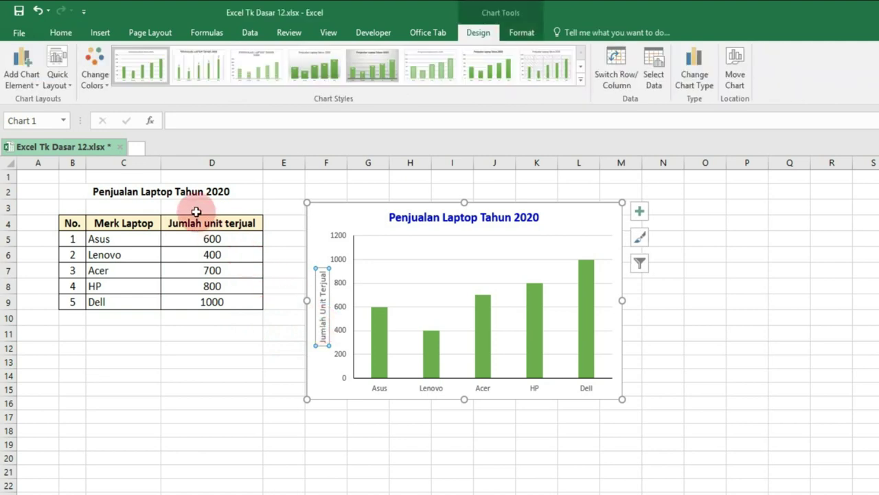
{"action": "left_click", "coordinate": [60, 32]}
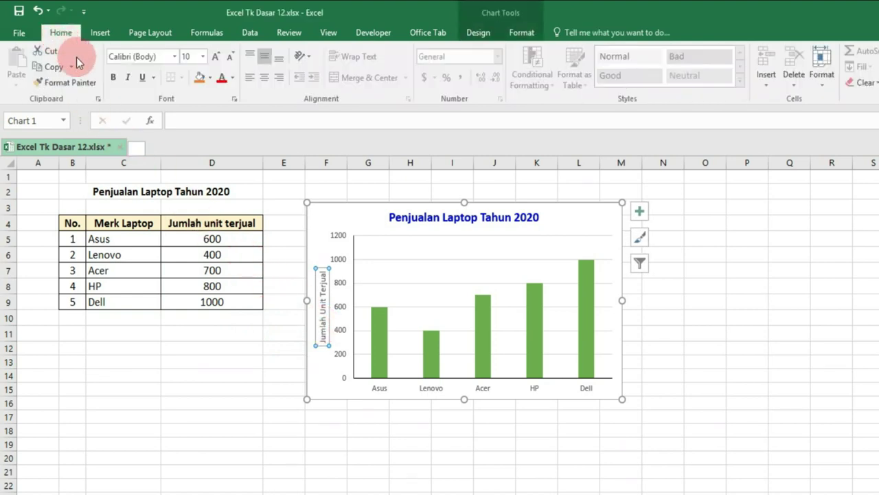
{"action": "left_click", "coordinate": [113, 77]}
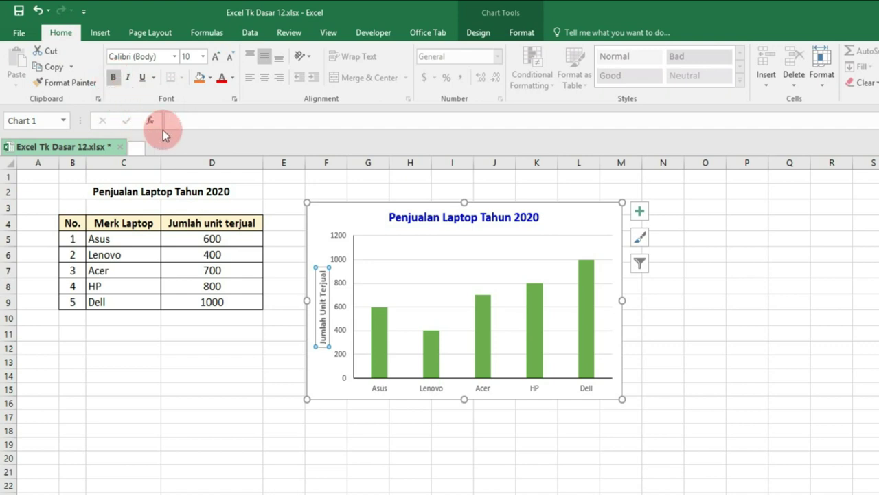
{"action": "left_click", "coordinate": [233, 81]}
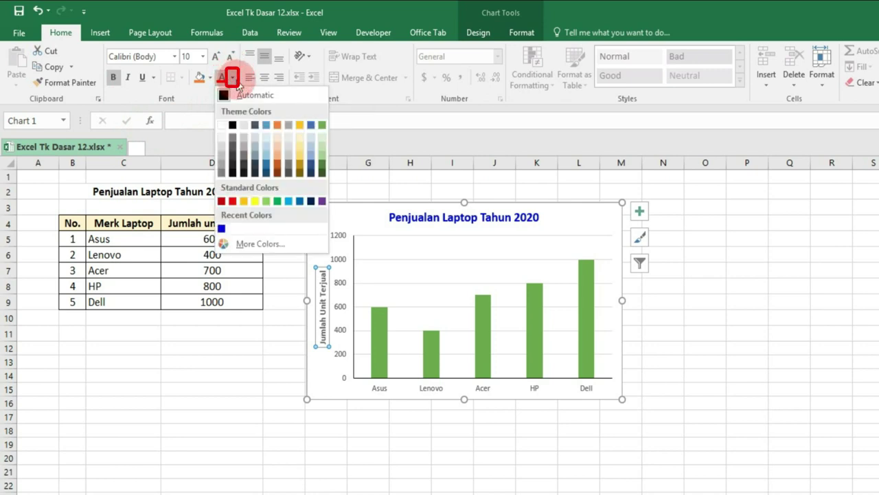
{"action": "left_click", "coordinate": [241, 245]}
{"action": "left_click", "coordinate": [242, 244]}
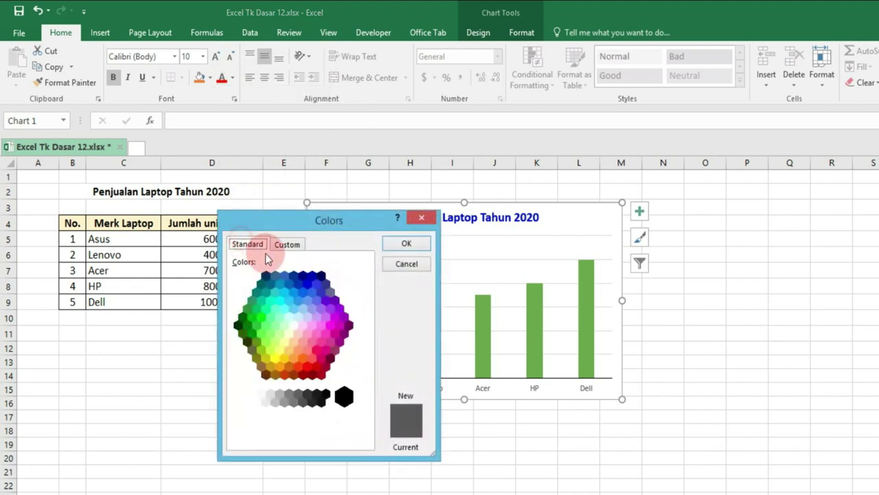
{"action": "left_click", "coordinate": [307, 283]}
{"action": "left_click", "coordinate": [404, 243]}
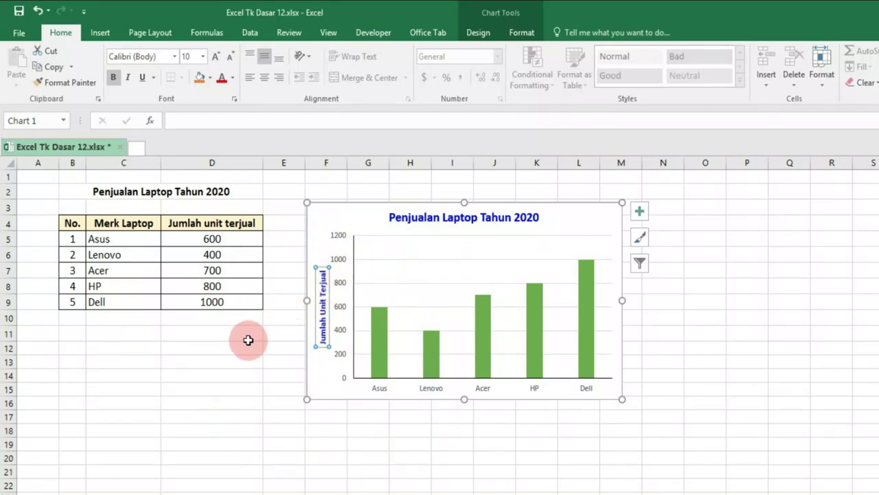
{"action": "left_click", "coordinate": [249, 343]}
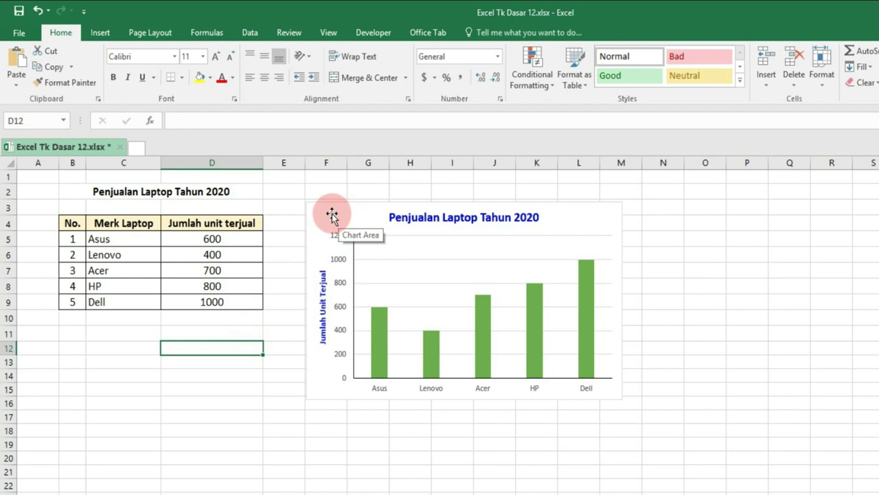
Step: Add a primary horizontal axis title and change its text to 'Merk Laptop'
{"action": "left_click", "coordinate": [597, 214]}
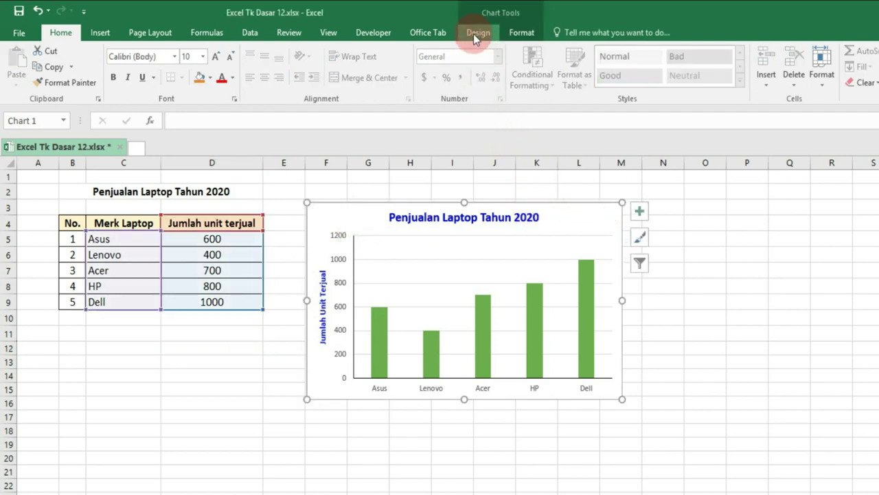
{"action": "left_click", "coordinate": [476, 34]}
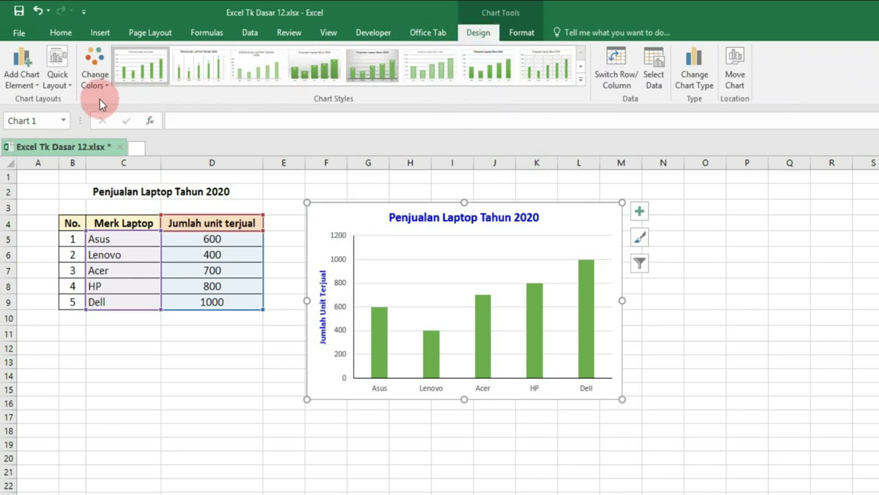
{"action": "left_click", "coordinate": [21, 75]}
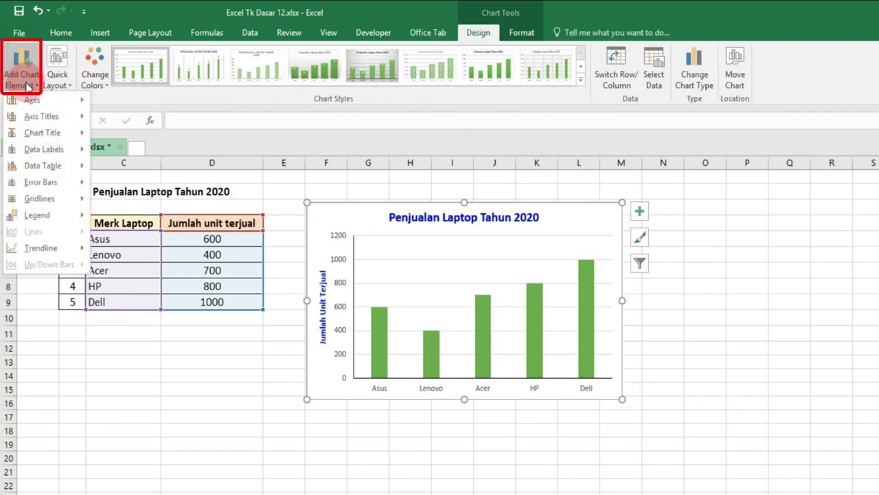
{"action": "left_click", "coordinate": [42, 116]}
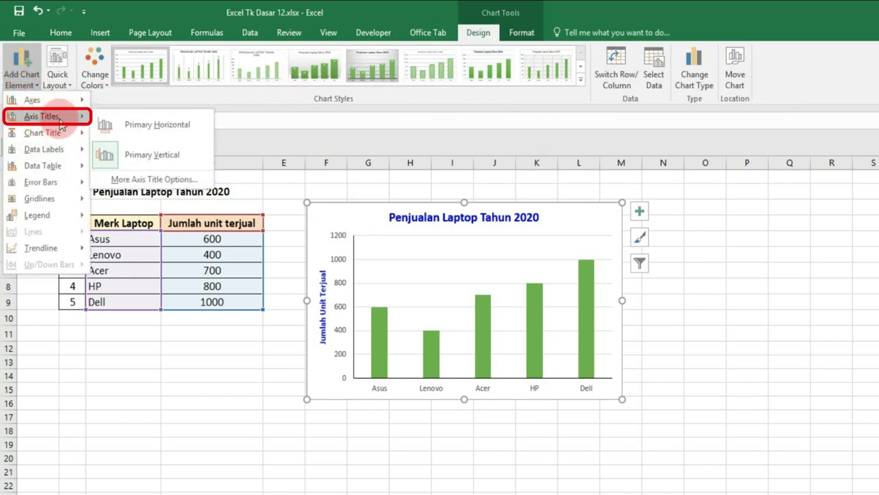
{"action": "left_click", "coordinate": [175, 128]}
{"action": "left_click", "coordinate": [285, 358]}
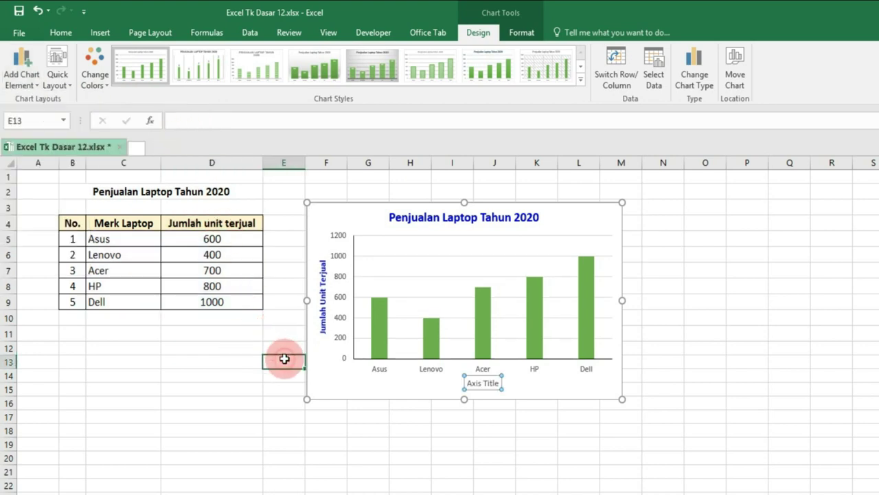
{"action": "left_click", "coordinate": [485, 383]}
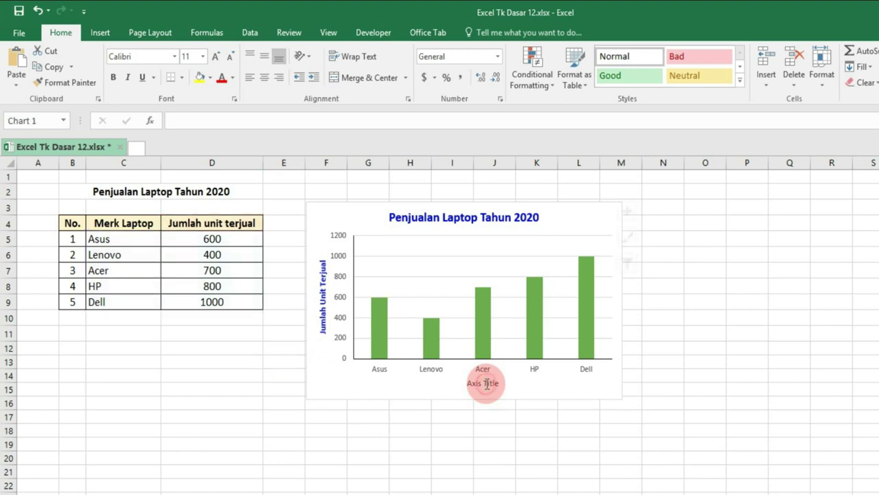
{"action": "left_click", "coordinate": [487, 383]}
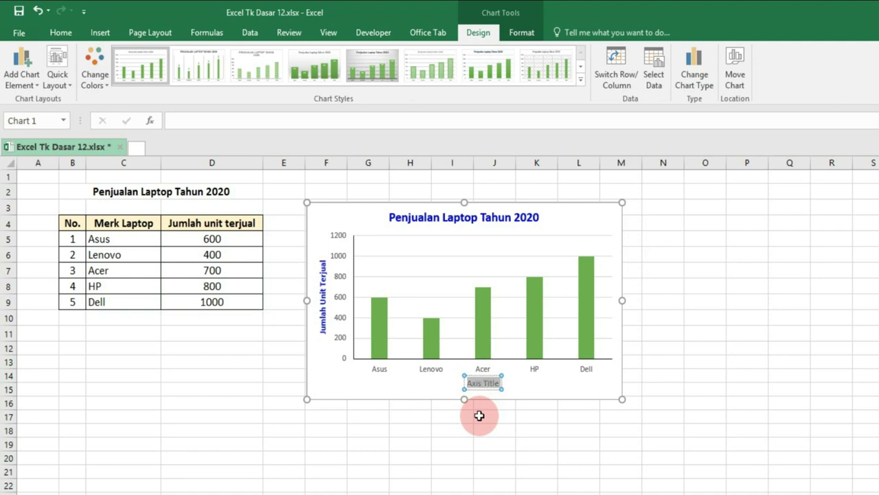
{"action": "type", "text": "Mer"}
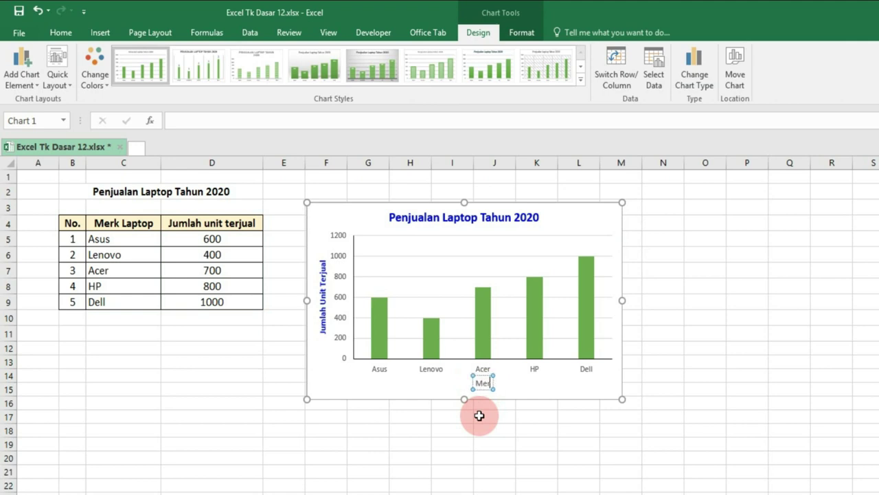
{"action": "type", "text": "k Laptop"}
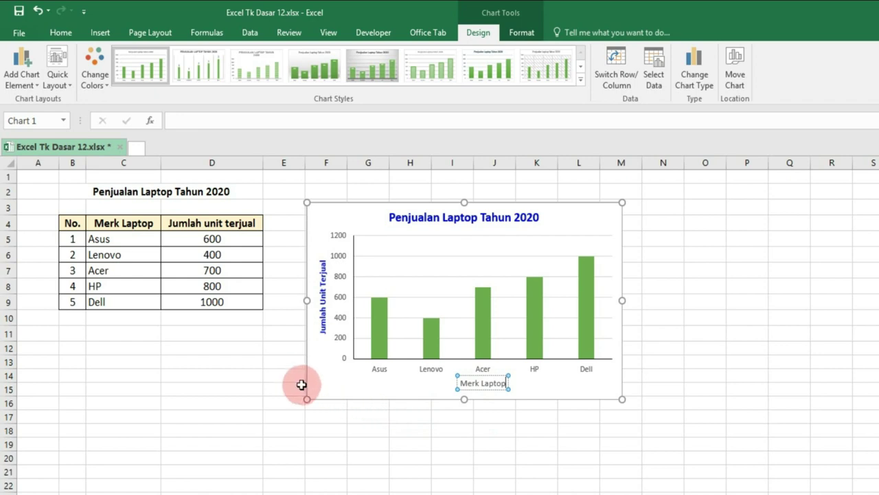
{"action": "left_click", "coordinate": [279, 363]}
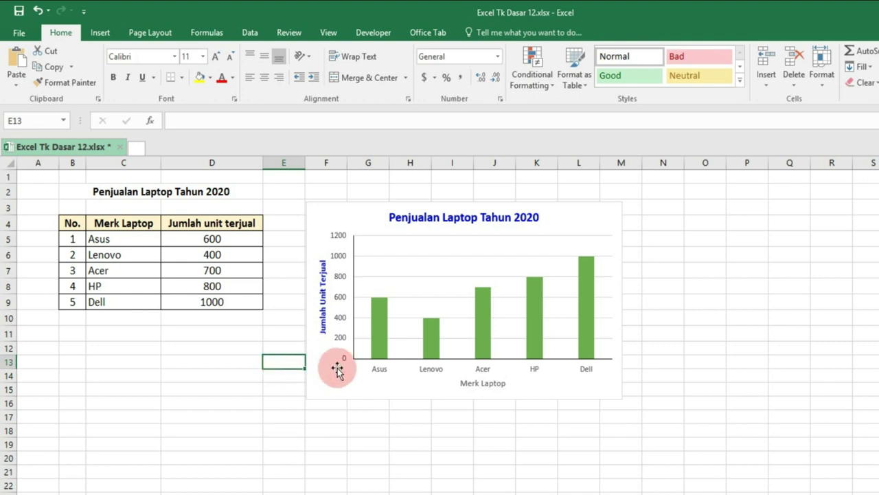
Step: Make the Merk Laptop axis title bold and dark blue, then save the workbook
{"action": "left_click", "coordinate": [477, 384]}
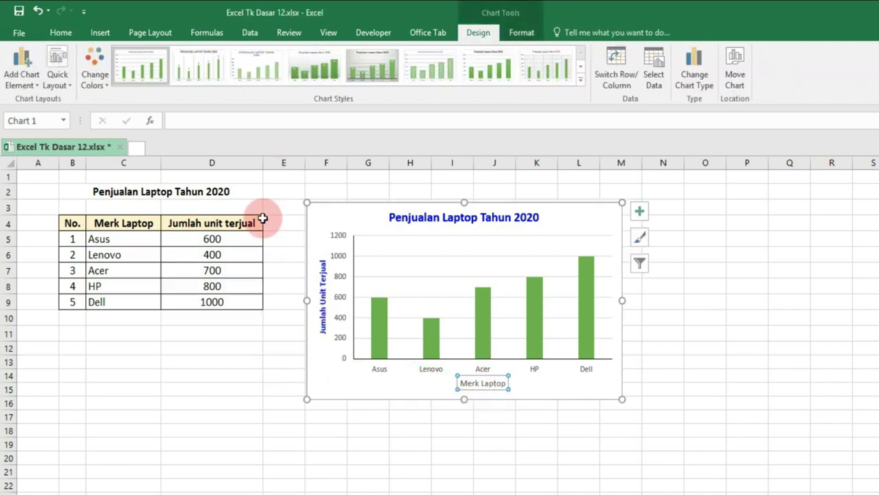
{"action": "left_click", "coordinate": [61, 32]}
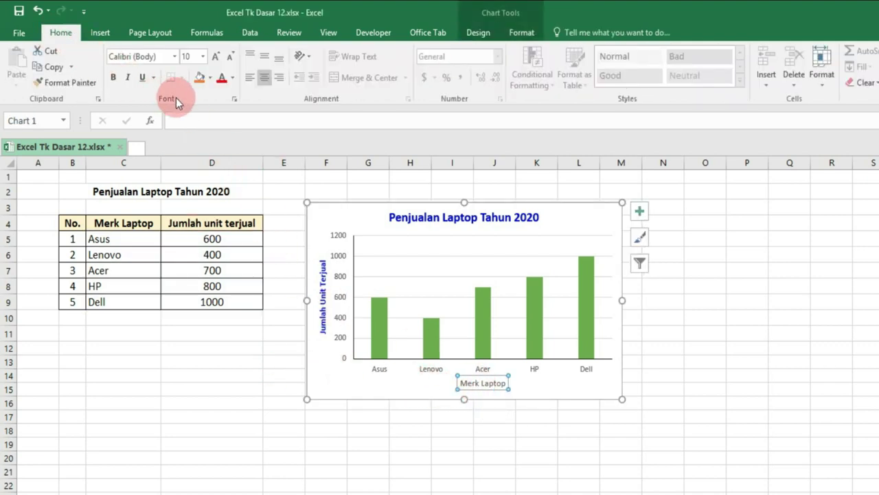
{"action": "left_click", "coordinate": [113, 77]}
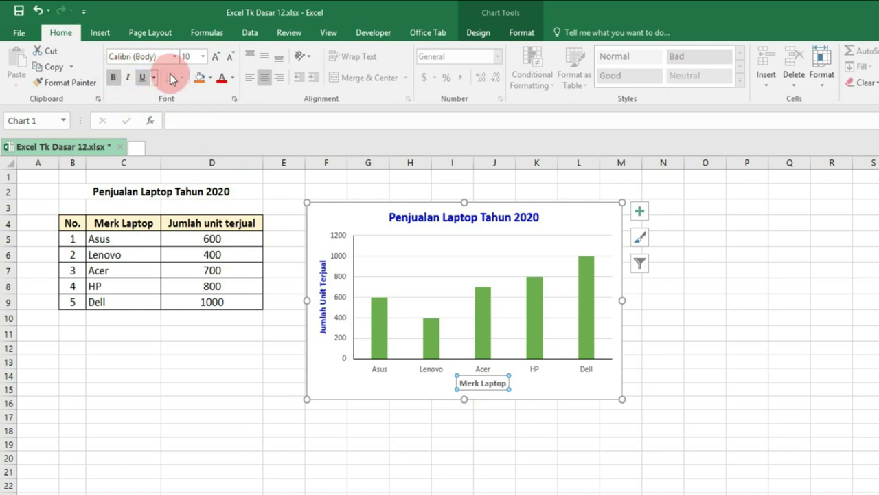
{"action": "left_click", "coordinate": [233, 77]}
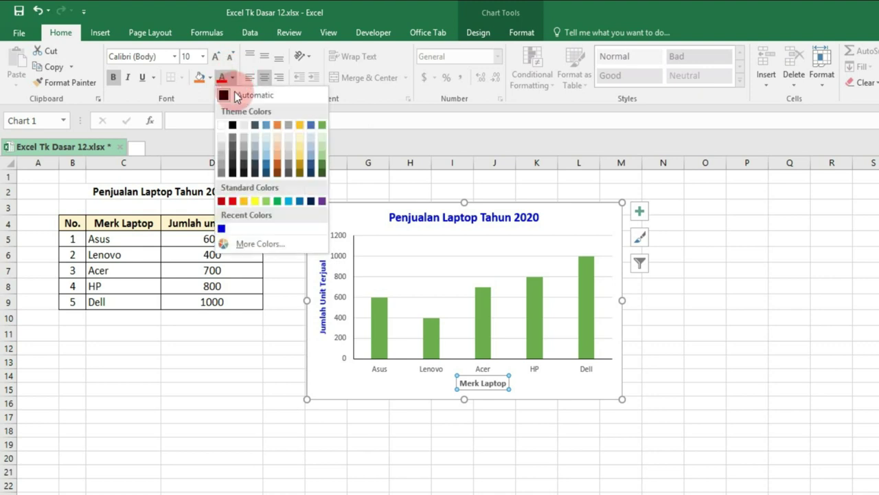
{"action": "left_click", "coordinate": [252, 244]}
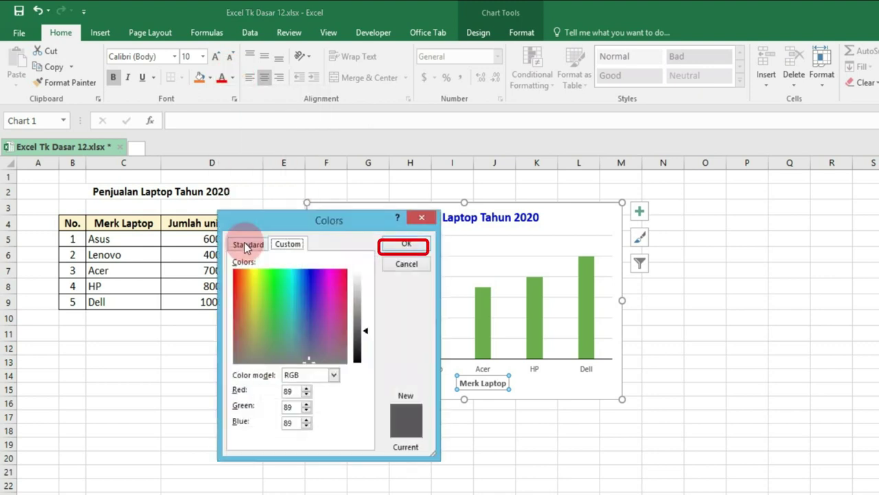
{"action": "left_click", "coordinate": [247, 244]}
{"action": "left_click", "coordinate": [306, 282]}
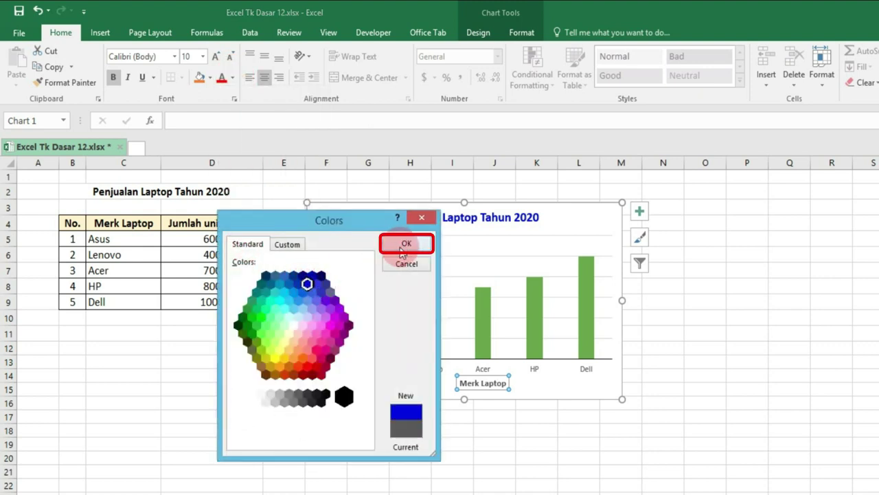
{"action": "left_click", "coordinate": [406, 243]}
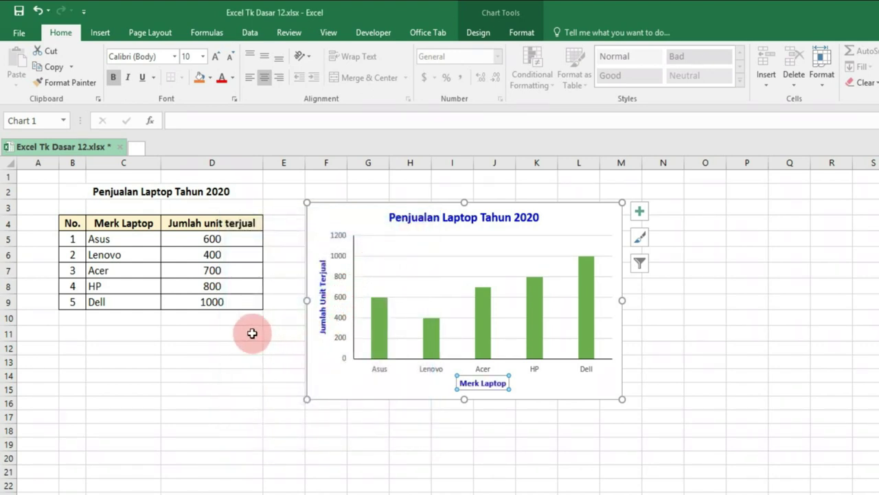
{"action": "left_click", "coordinate": [252, 333]}
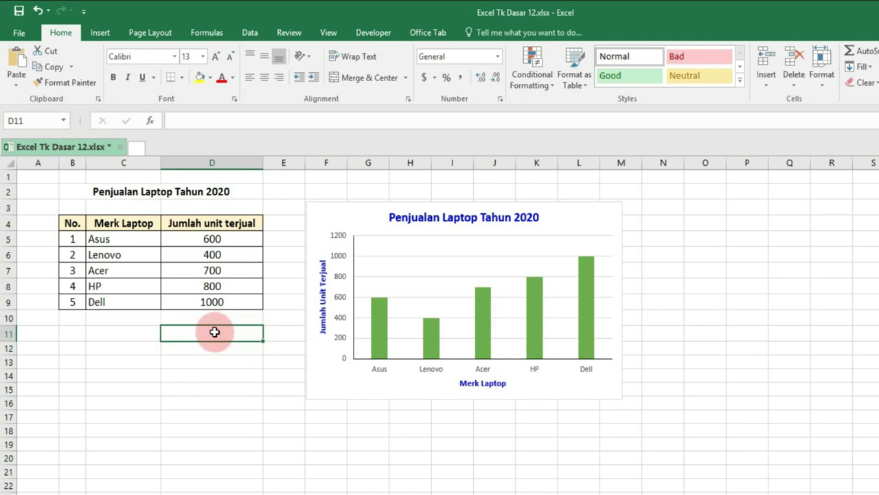
{"action": "key", "text": "ctrl+s"}
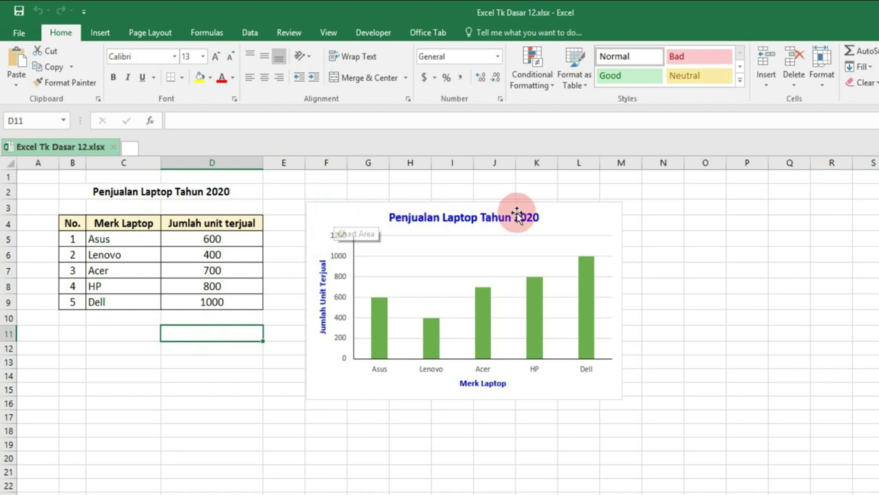
Step: Open the Format Axis pane for the chart's vertical value axis
{"action": "left_click", "coordinate": [593, 219]}
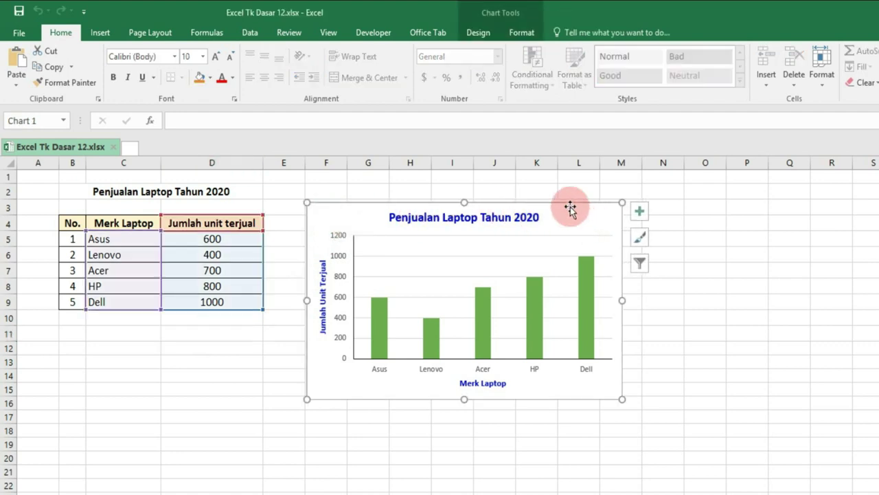
{"action": "left_click", "coordinate": [481, 34]}
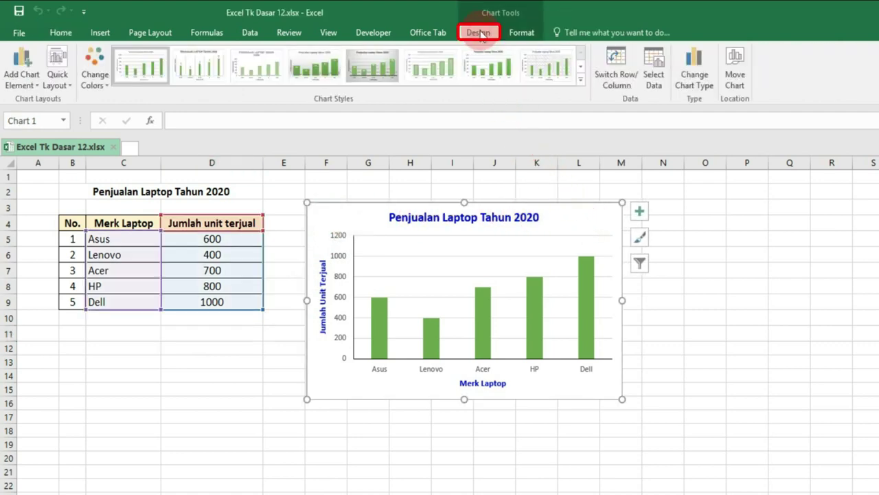
{"action": "left_click", "coordinate": [28, 79]}
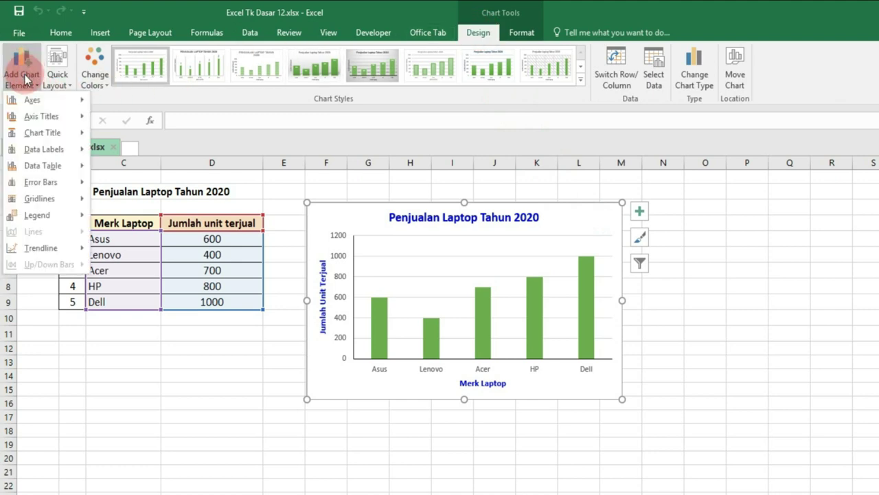
{"action": "mouse_move", "coordinate": [31, 99]}
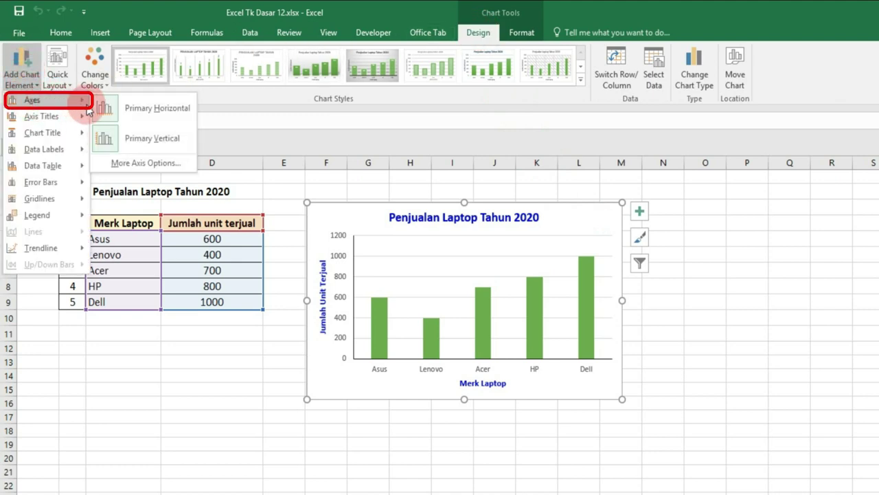
{"action": "left_click", "coordinate": [120, 109]}
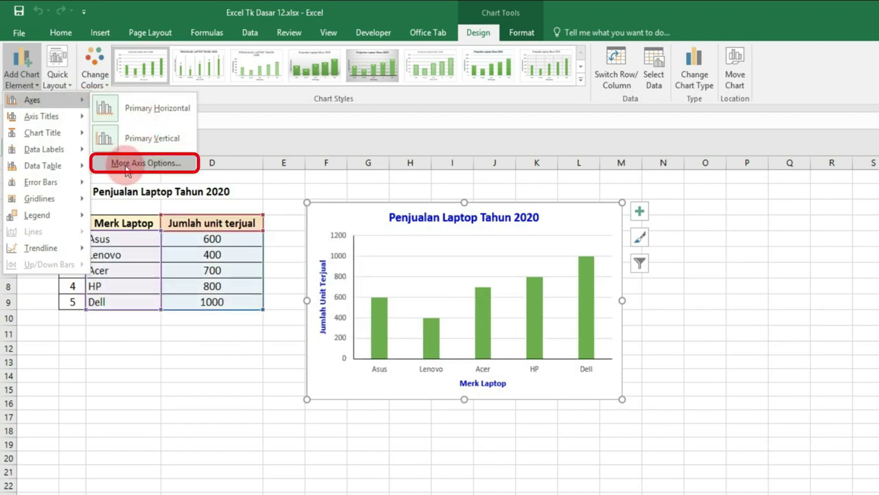
{"action": "left_click", "coordinate": [186, 165]}
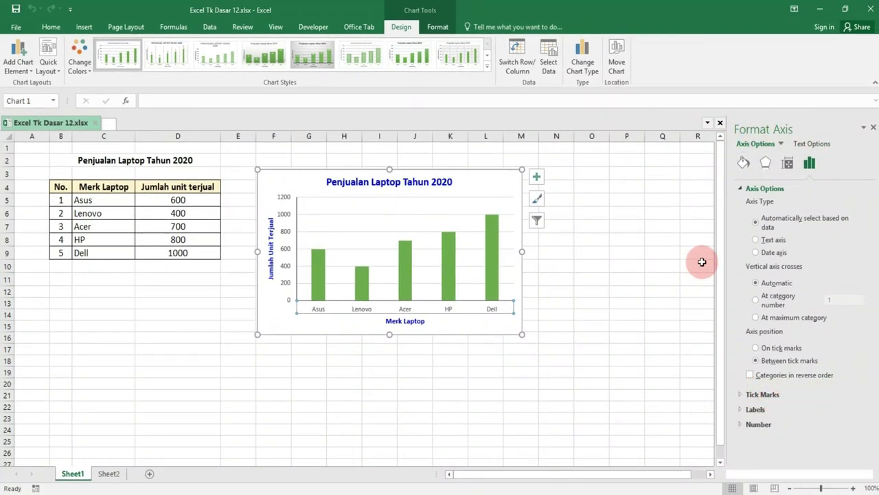
{"action": "left_click", "coordinate": [781, 145]}
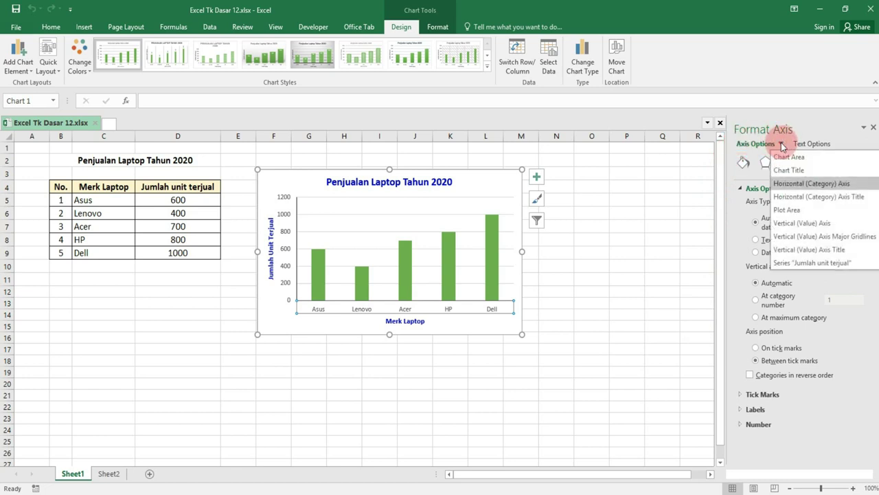
{"action": "left_click", "coordinate": [800, 225]}
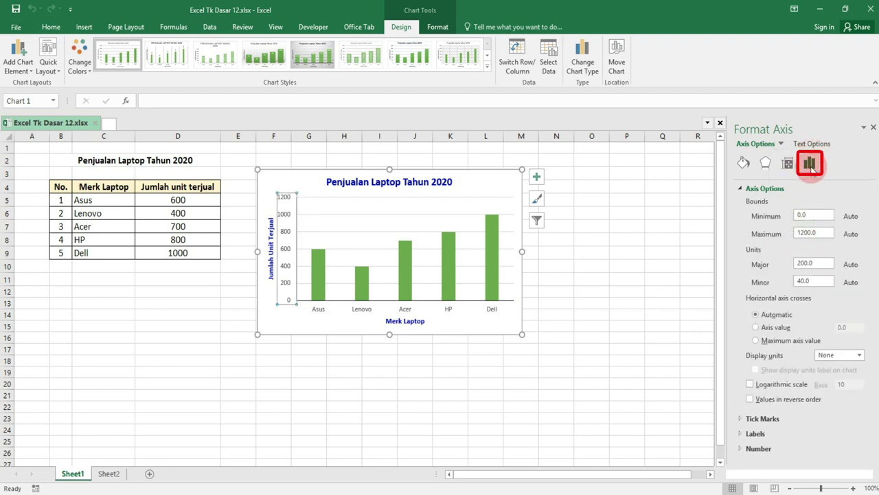
Step: Set the vertical axis number format to Number with 0 decimal places
{"action": "left_click", "coordinate": [740, 192]}
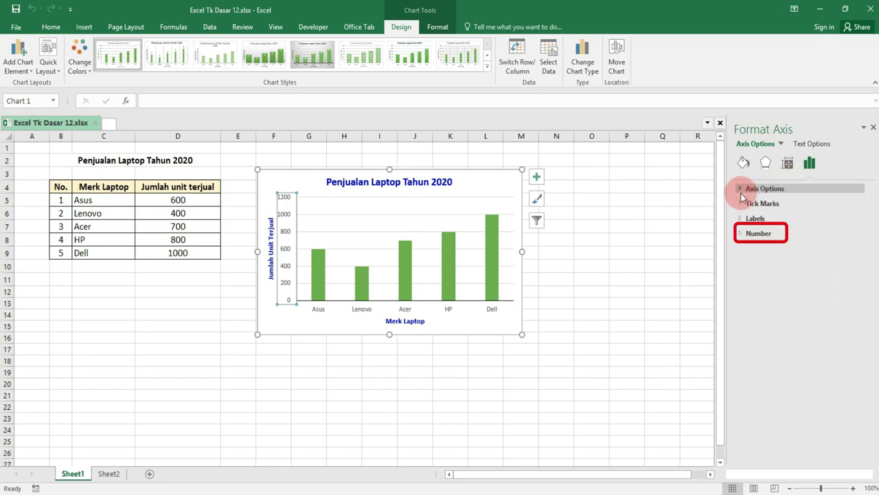
{"action": "left_click", "coordinate": [742, 234]}
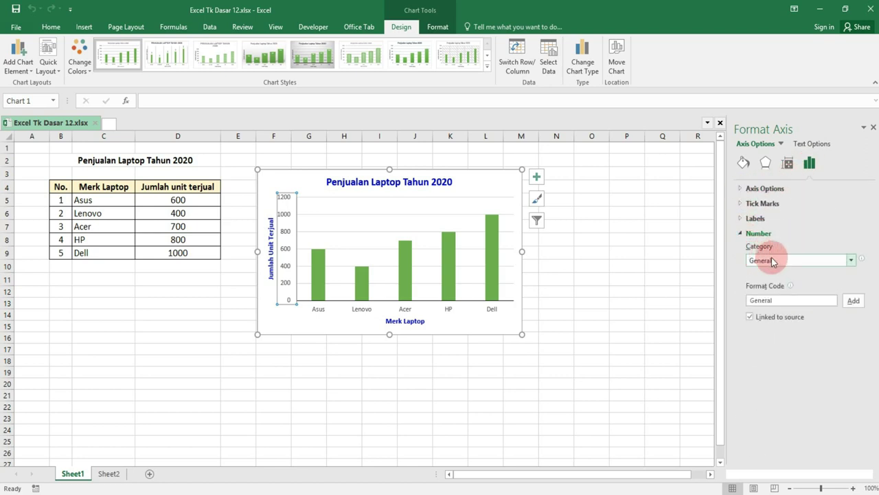
{"action": "left_click", "coordinate": [852, 261]}
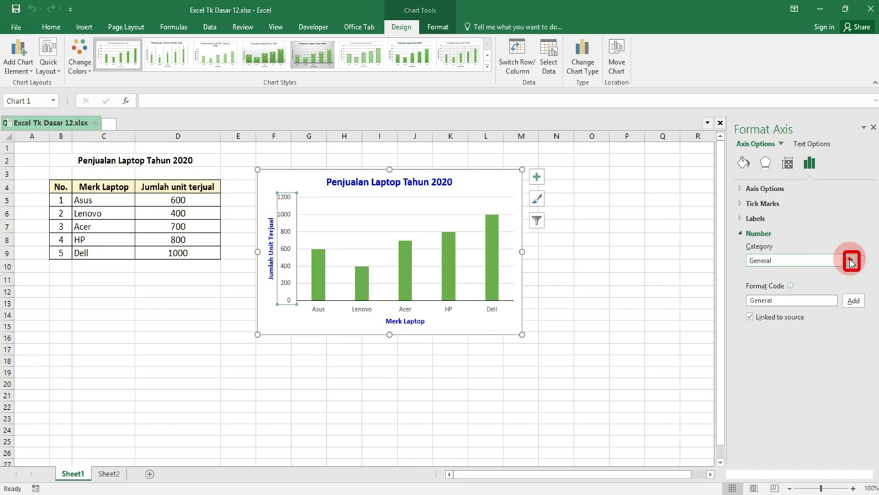
{"action": "left_click", "coordinate": [821, 280]}
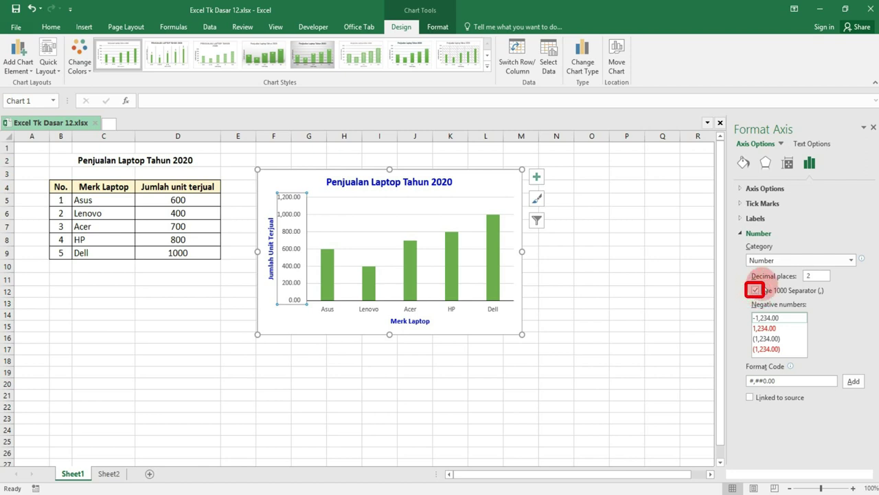
{"action": "double_click", "coordinate": [808, 276]}
{"action": "type", "text": "0"}
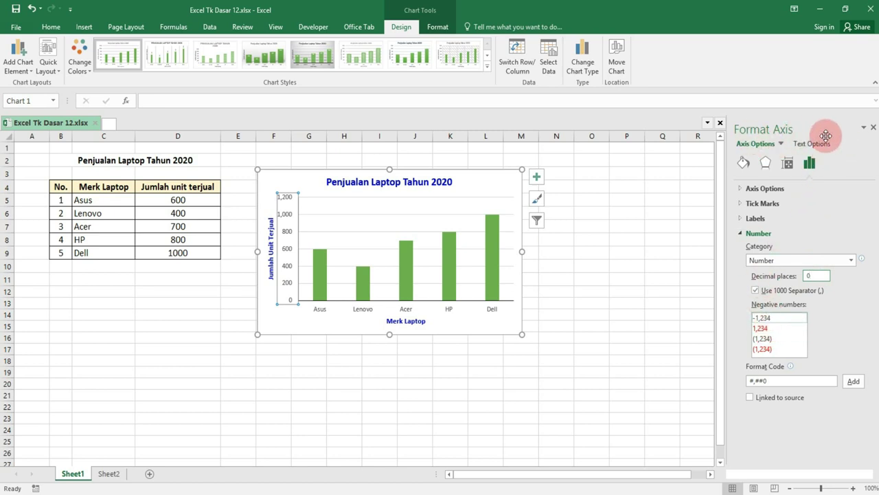
Step: Close the Format Axis pane, deselect the chart, then select it again
{"action": "left_click", "coordinate": [873, 127]}
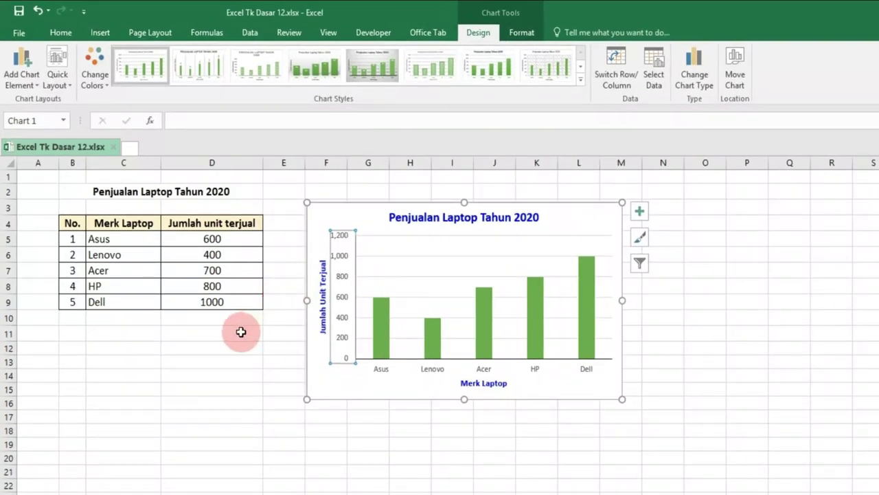
{"action": "left_click", "coordinate": [241, 331]}
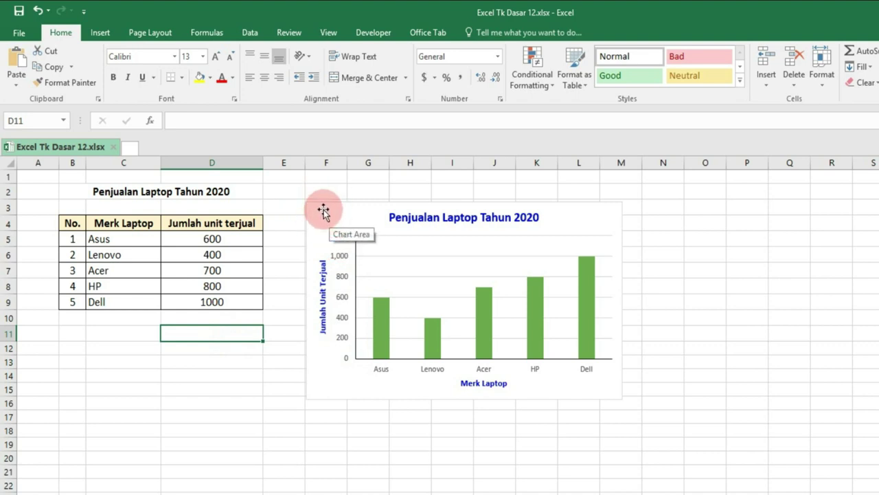
{"action": "left_click", "coordinate": [603, 214]}
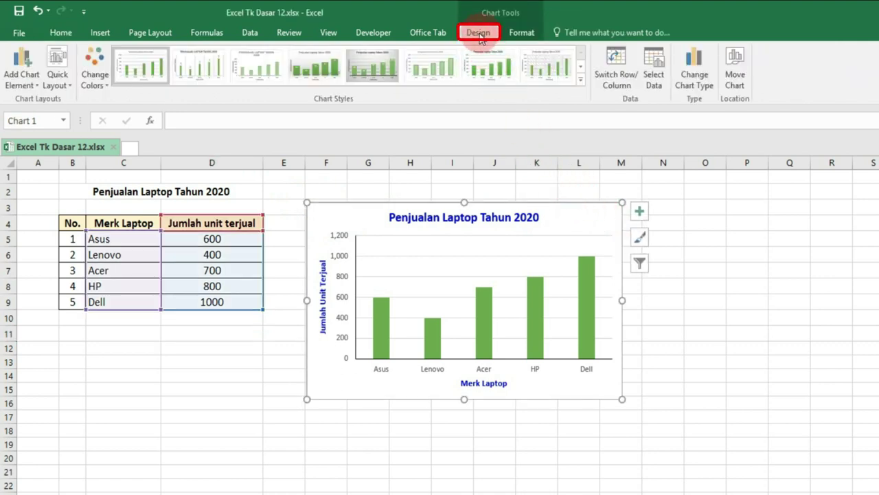
Step: Reopen the Format Axis pane on the vertical value axis
{"action": "left_click", "coordinate": [18, 75]}
{"action": "mouse_move", "coordinate": [34, 101]}
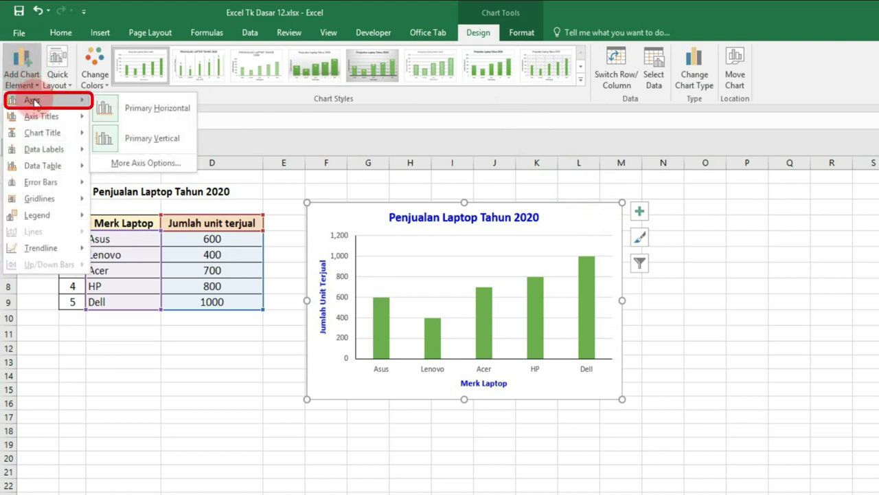
{"action": "left_click", "coordinate": [178, 164]}
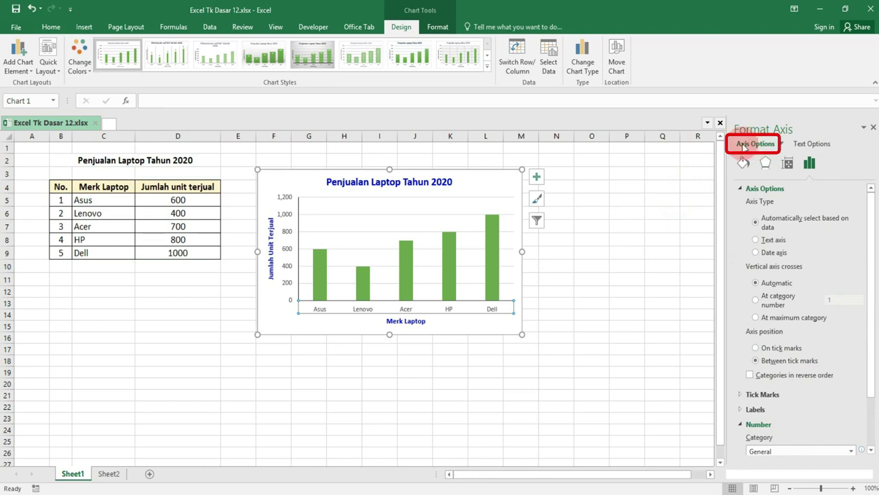
{"action": "left_click", "coordinate": [781, 145]}
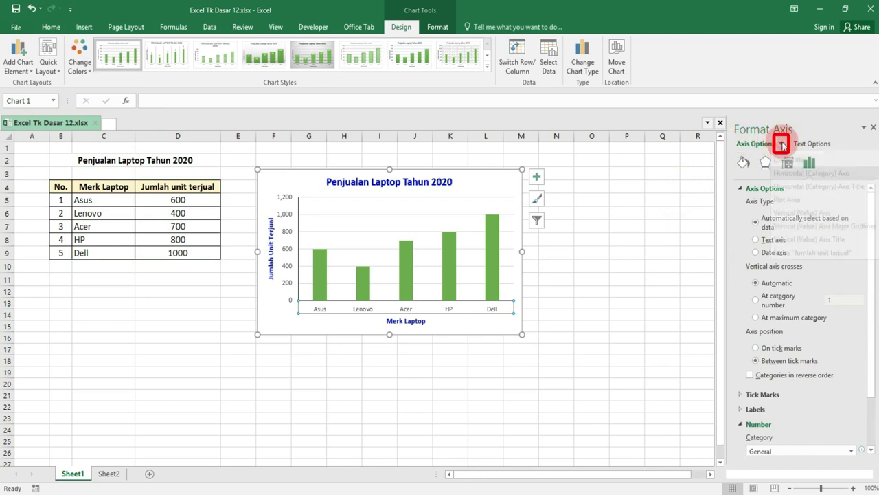
{"action": "left_click", "coordinate": [796, 223]}
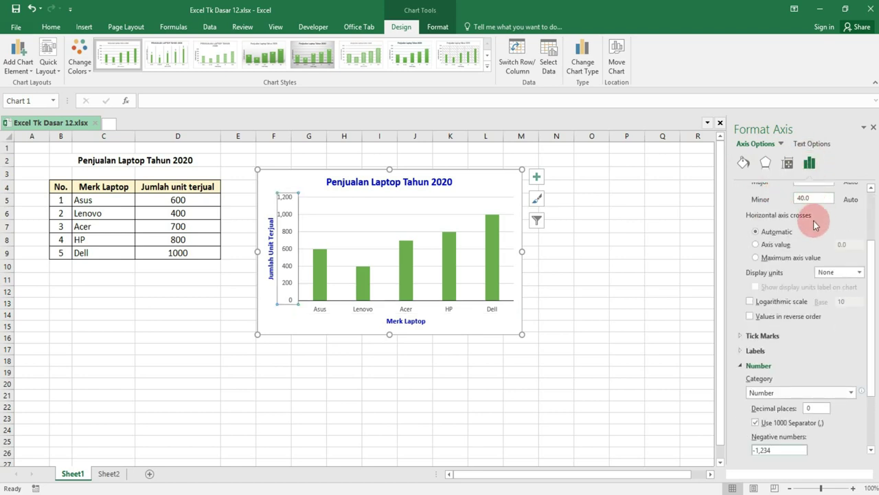
Step: Adjust the vertical axis maximum (1100) and major unit, then close the pane
{"action": "scroll", "coordinate": [815, 222], "scroll_direction": "up", "scroll_amount": 3}
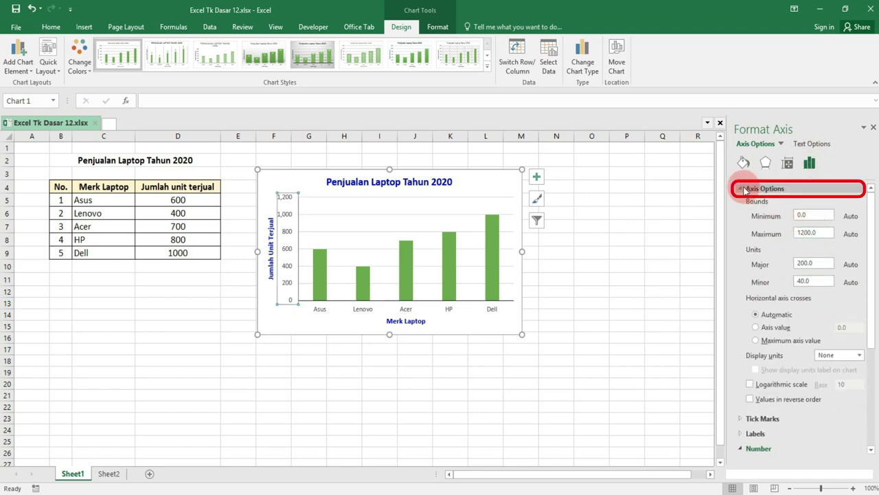
{"action": "left_click", "coordinate": [750, 190]}
{"action": "left_click", "coordinate": [756, 190]}
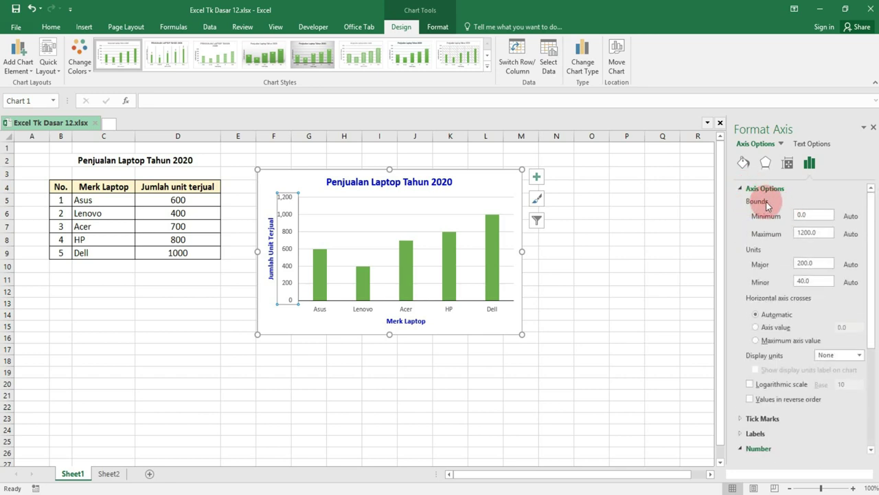
{"action": "double_click", "coordinate": [811, 232]}
{"action": "type", "text": "1100"}
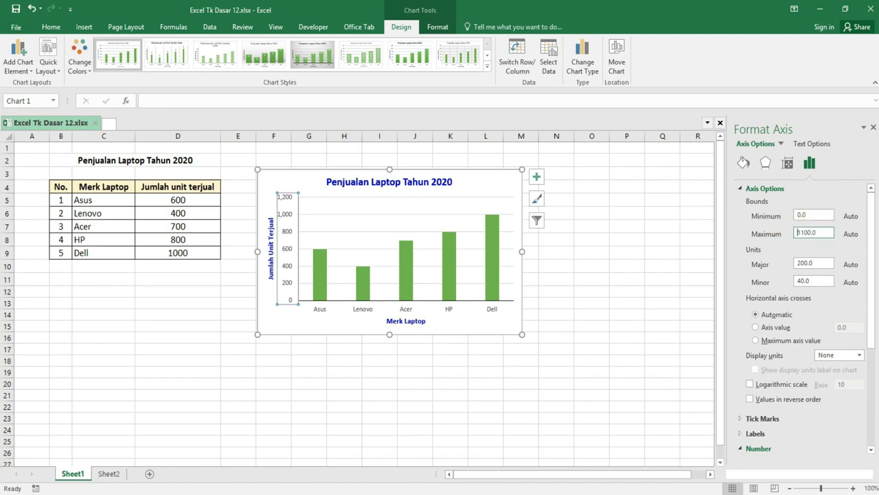
{"action": "key", "text": "Return"}
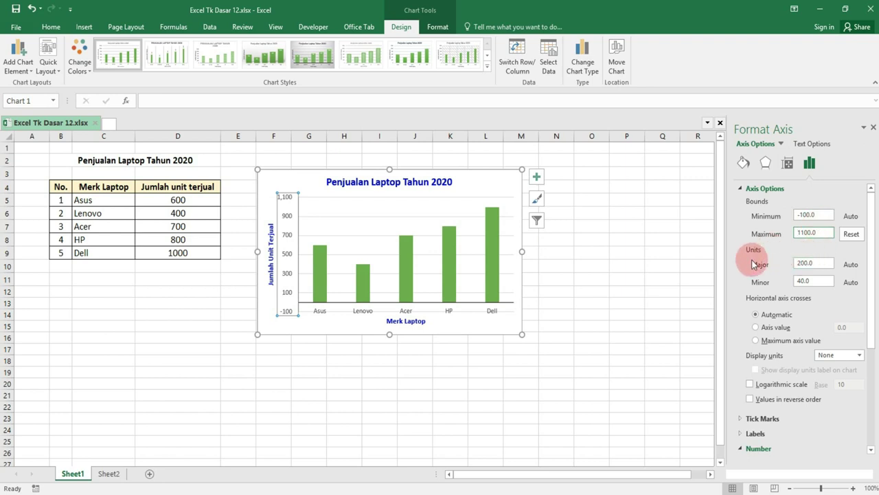
{"action": "left_click", "coordinate": [823, 262]}
{"action": "left_click_drag", "start_coordinate": [822, 262], "coordinate": [792, 260]}
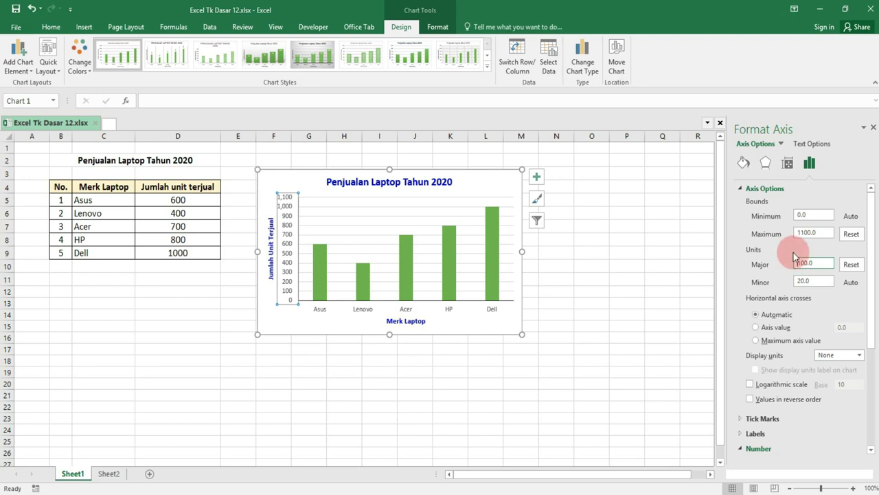
{"action": "left_click_drag", "start_coordinate": [734, 129], "coordinate": [850, 128]}
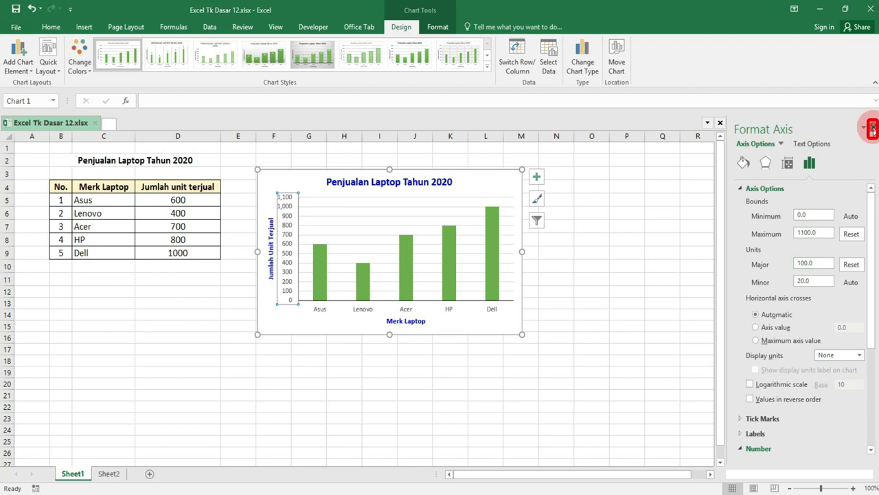
{"action": "left_click", "coordinate": [873, 128]}
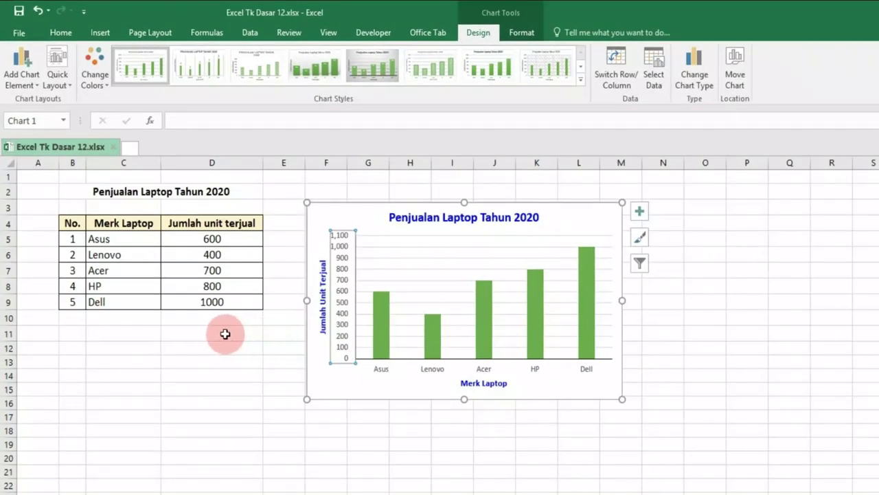
{"action": "left_click", "coordinate": [211, 334]}
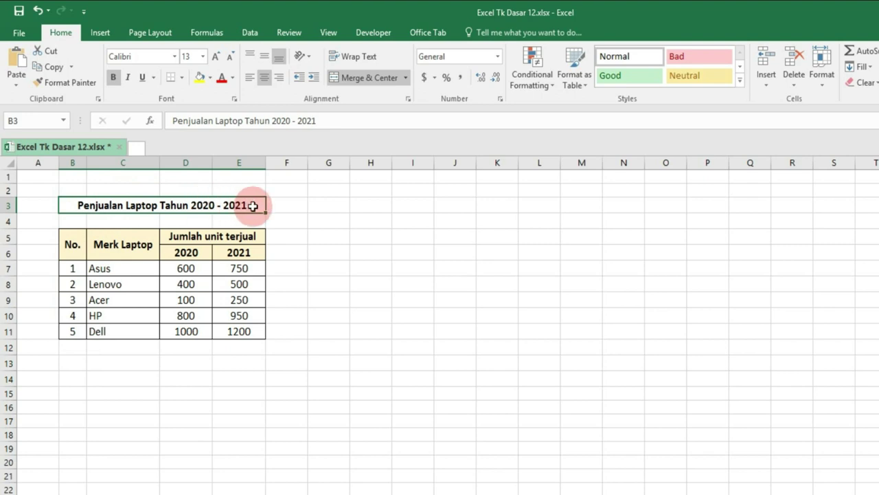
Step: Insert a clustered column chart of brands with 2020 and 2021 sales beside the table
{"action": "left_click_drag", "start_coordinate": [254, 217], "coordinate": [256, 345]}
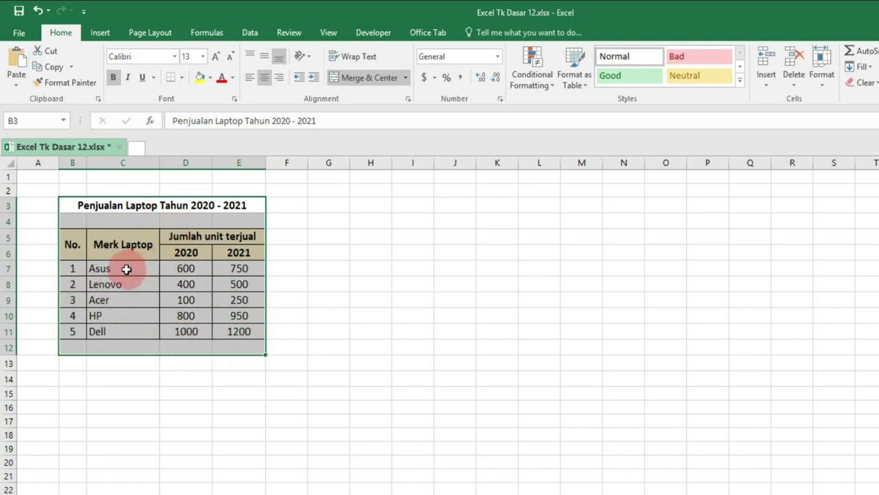
{"action": "left_click", "coordinate": [127, 270]}
{"action": "left_click_drag", "start_coordinate": [175, 289], "coordinate": [237, 331]}
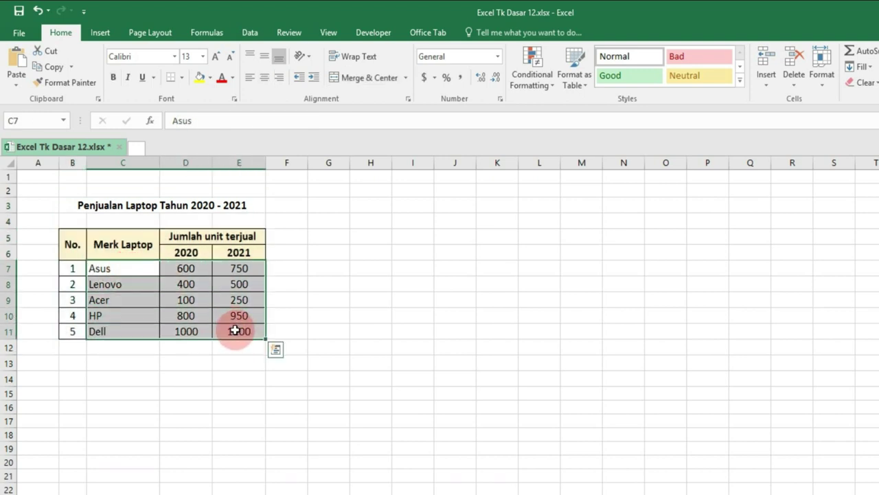
{"action": "left_click", "coordinate": [99, 33]}
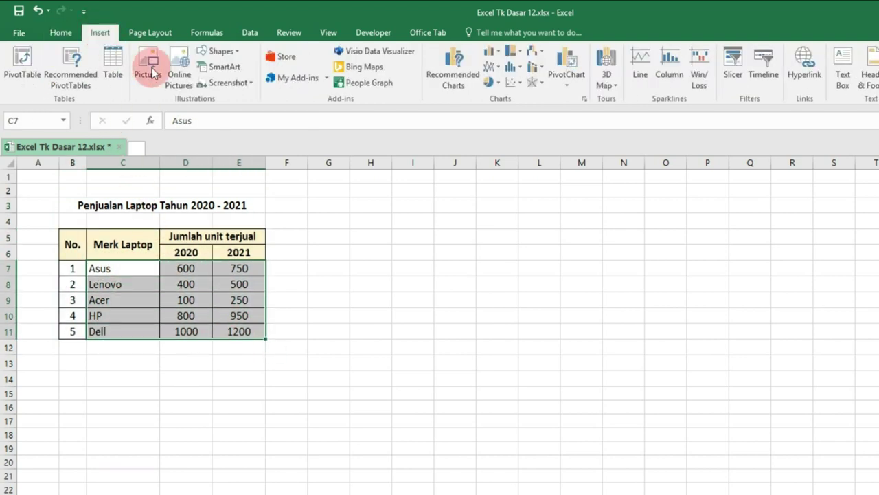
{"action": "left_click", "coordinate": [486, 54]}
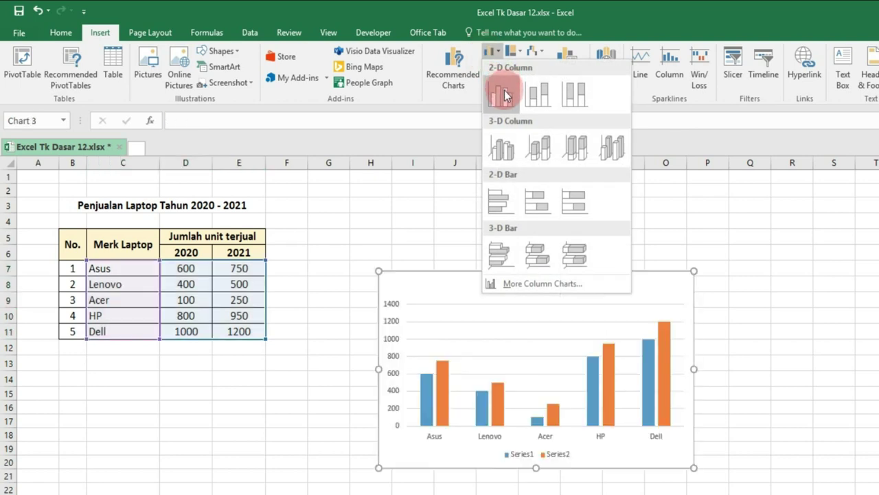
{"action": "left_click", "coordinate": [505, 96]}
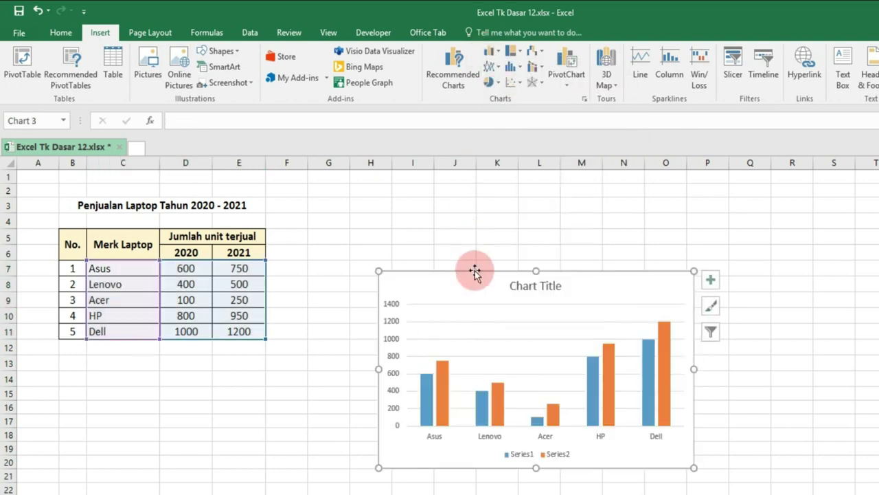
{"action": "left_click_drag", "start_coordinate": [469, 289], "coordinate": [404, 213]}
Step: Select the 2020 and 2021 columns with their headers, then clear the selection
{"action": "left_click", "coordinate": [243, 369]}
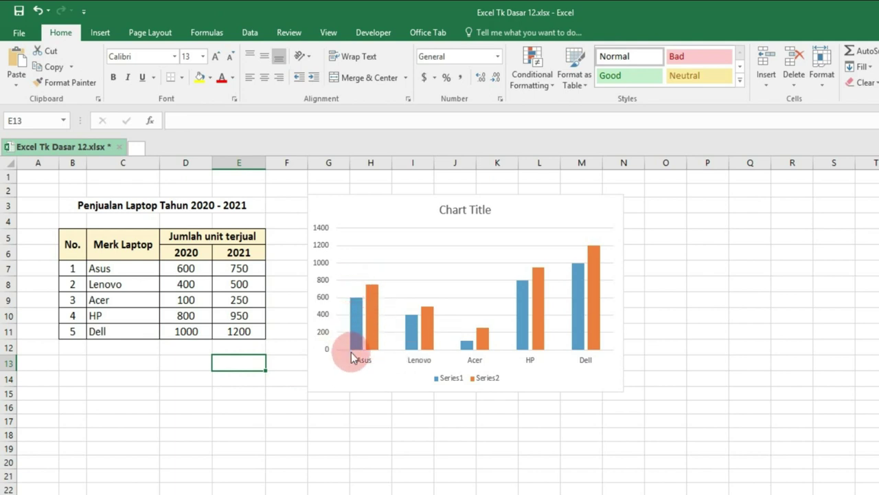
{"action": "left_click_drag", "start_coordinate": [191, 252], "coordinate": [186, 331]}
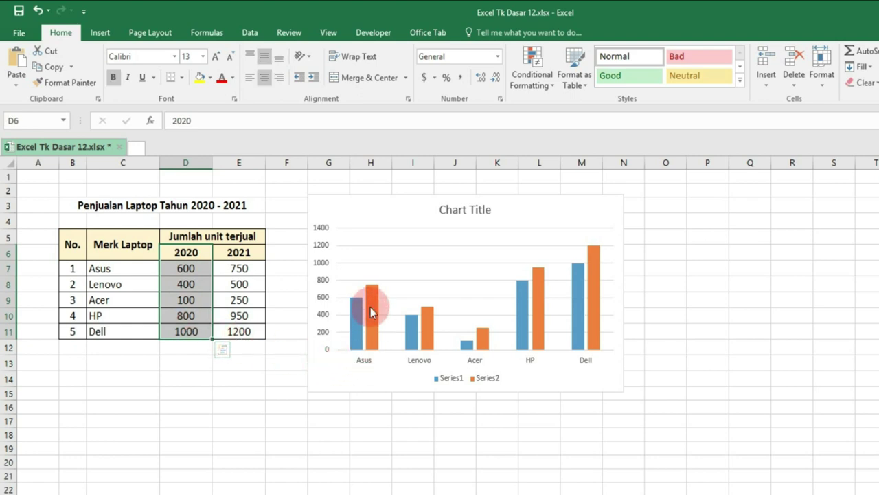
{"action": "left_click", "coordinate": [242, 253]}
{"action": "left_click_drag", "start_coordinate": [244, 273], "coordinate": [251, 333]}
{"action": "left_click", "coordinate": [255, 367]}
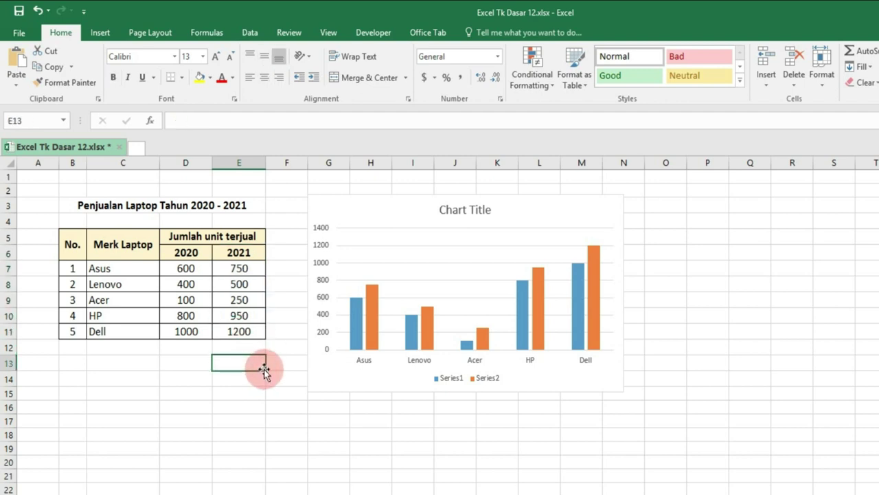
Step: Title the chart 'Penjualan Laptop Tahun 2020 - 2021' and make the title bold
{"action": "left_click", "coordinate": [464, 213]}
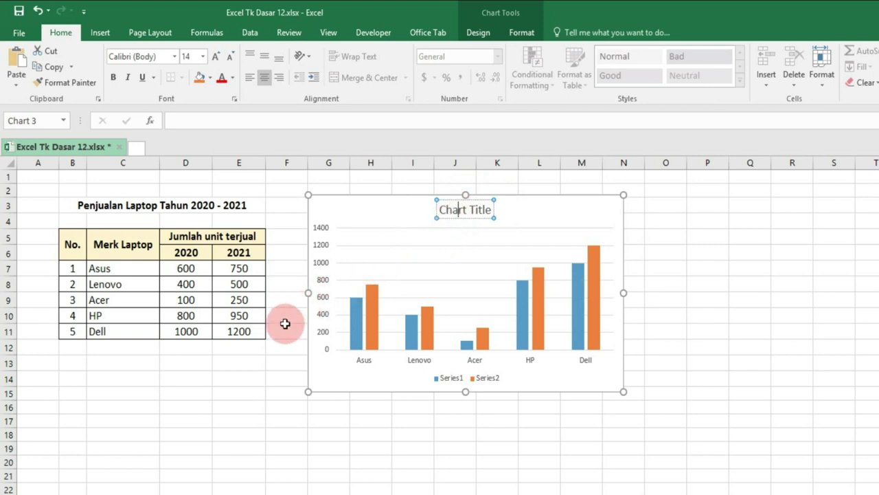
{"action": "type", "text": "Penjualan La"}
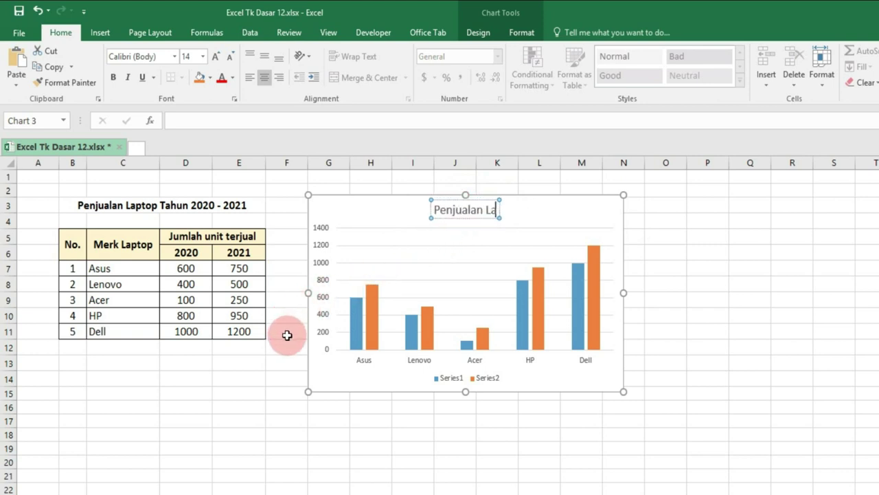
{"action": "type", "text": "ptop Tahu"}
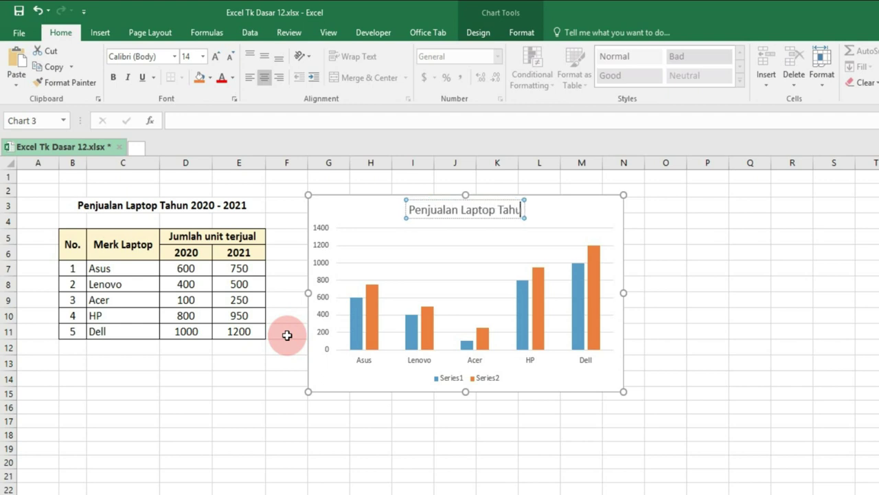
{"action": "type", "text": "n 2020"}
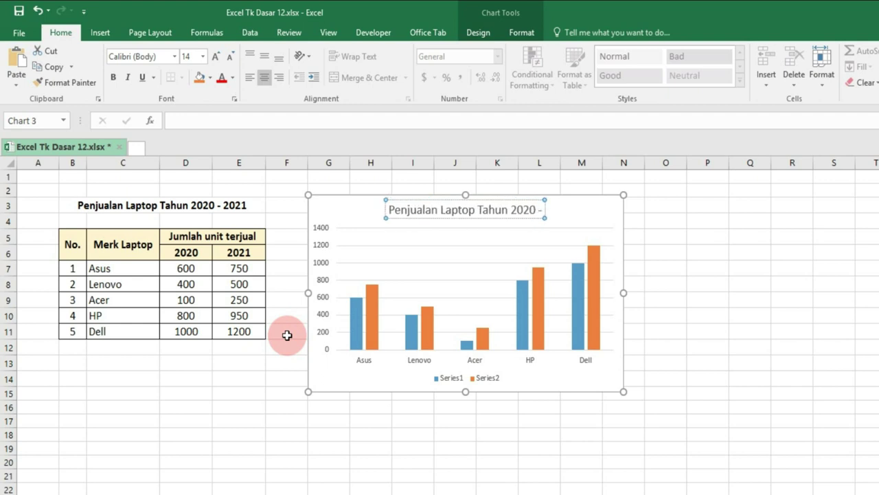
{"action": "type", "text": " - 2021"}
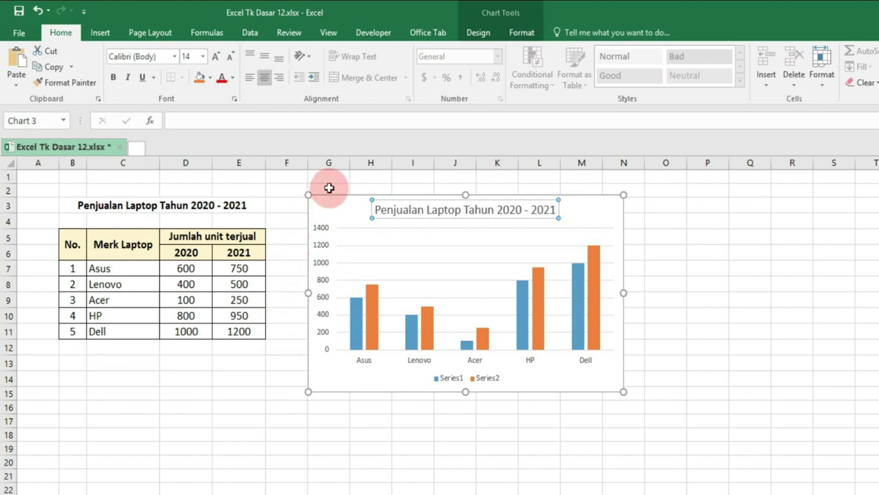
{"action": "left_click", "coordinate": [336, 191]}
{"action": "left_click", "coordinate": [381, 210]}
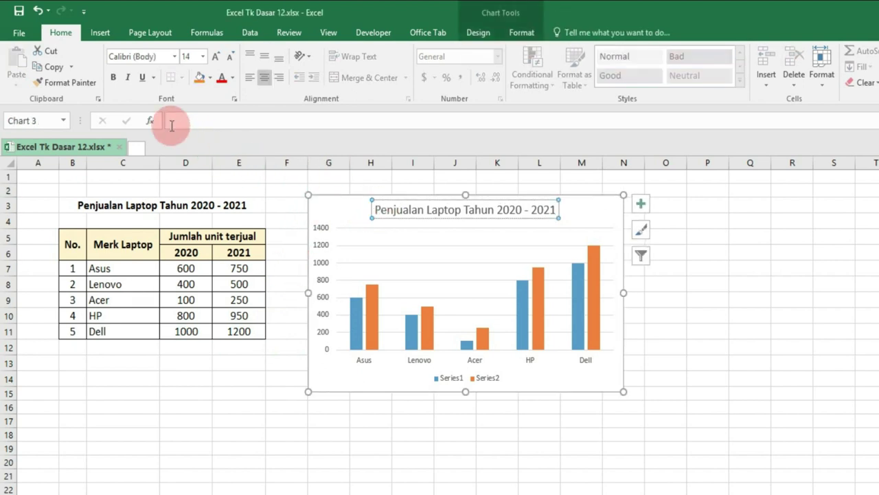
{"action": "left_click", "coordinate": [114, 76]}
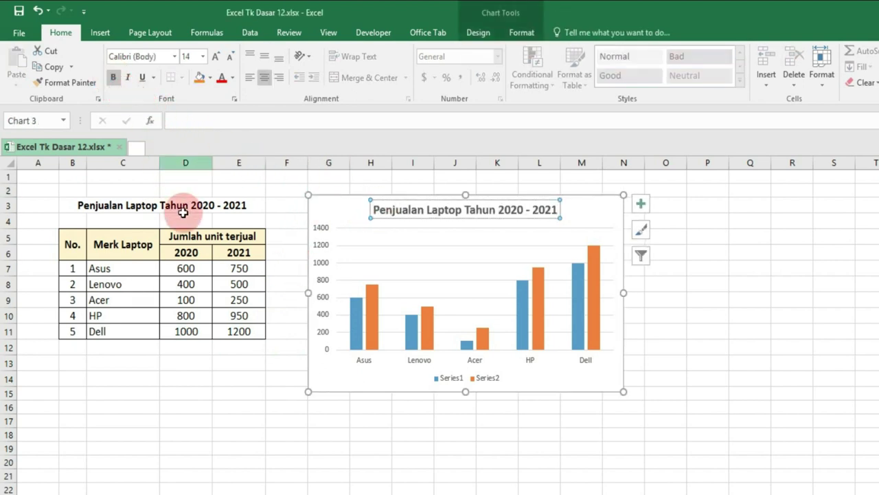
{"action": "left_click", "coordinate": [241, 364]}
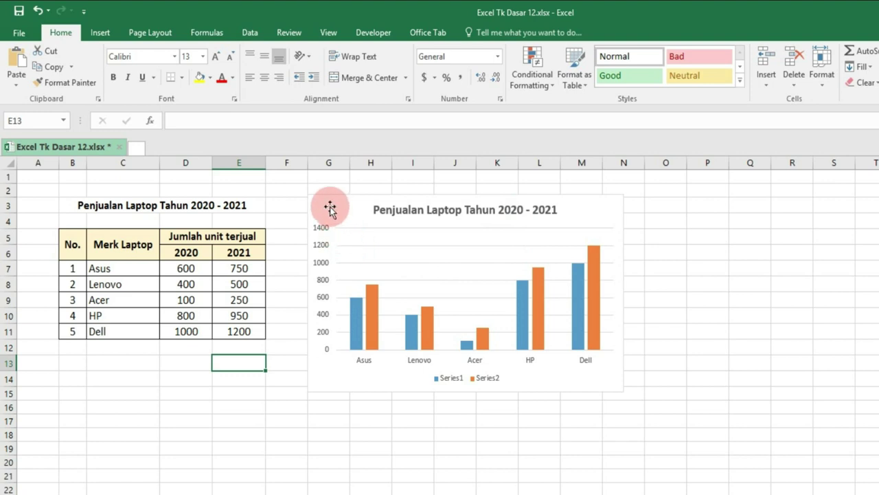
Step: Give the vertical value axis a solid black line in the Format pane
{"action": "left_click", "coordinate": [595, 207]}
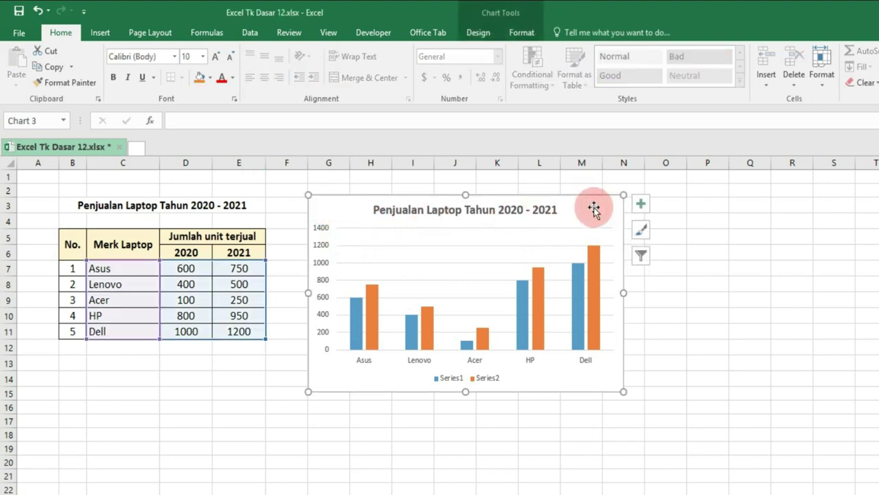
{"action": "left_click", "coordinate": [481, 35]}
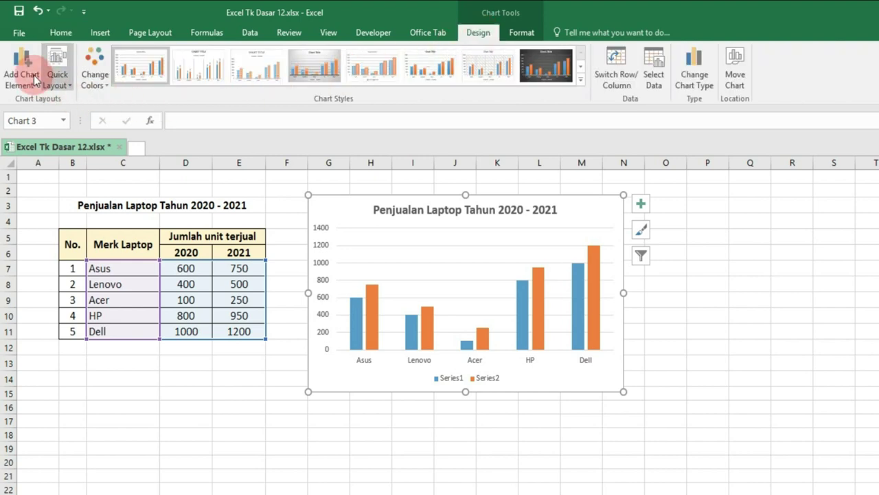
{"action": "left_click", "coordinate": [12, 73]}
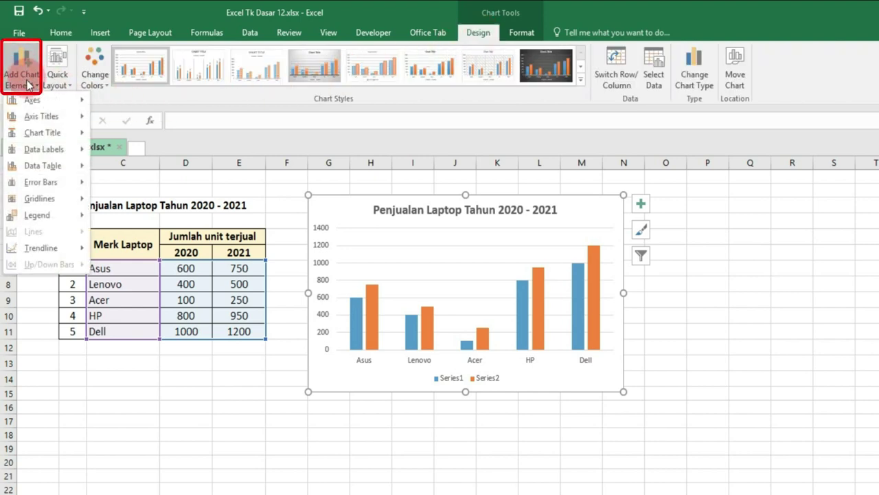
{"action": "mouse_move", "coordinate": [39, 198]}
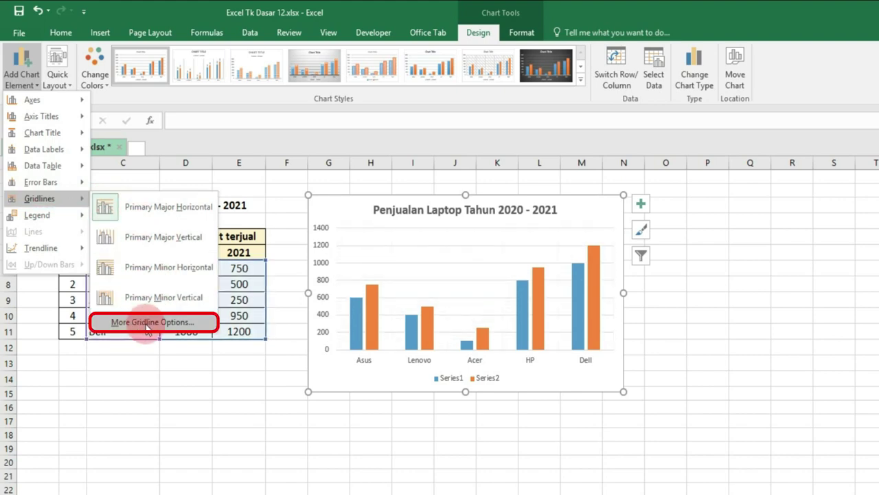
{"action": "left_click", "coordinate": [186, 323]}
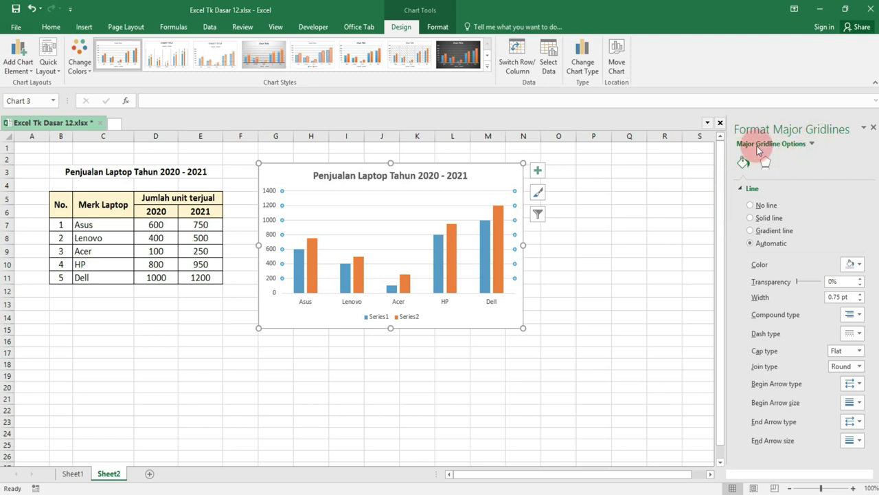
{"action": "left_click", "coordinate": [812, 144]}
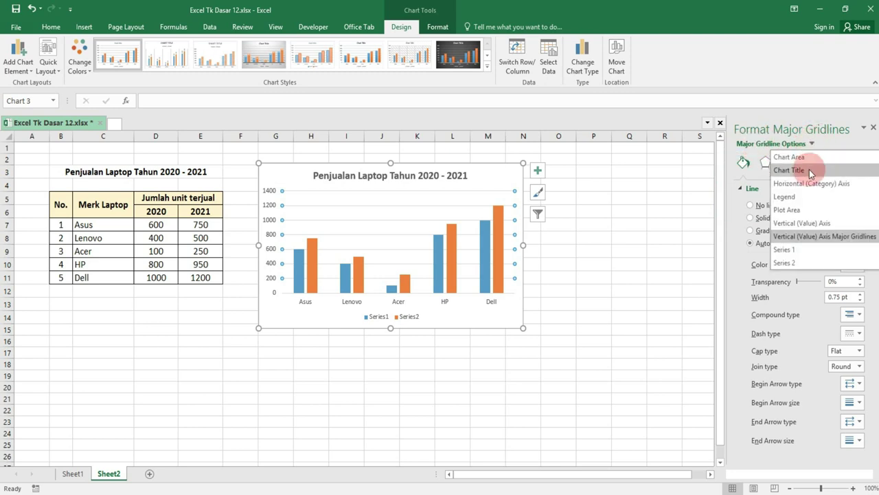
{"action": "left_click", "coordinate": [793, 224]}
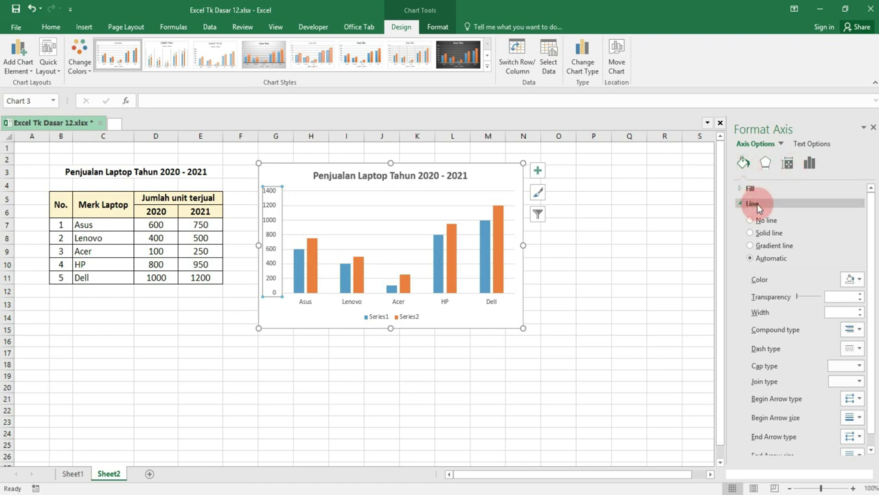
{"action": "left_click", "coordinate": [755, 234]}
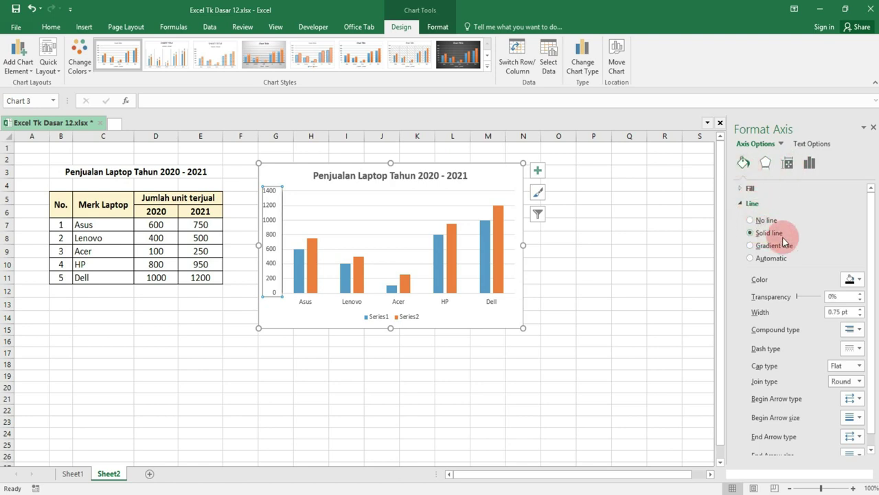
{"action": "left_click", "coordinate": [863, 278]}
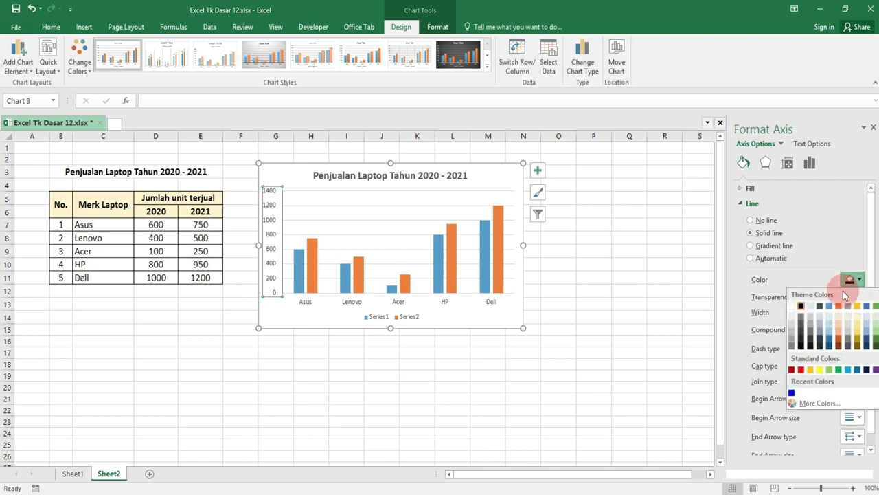
{"action": "left_click", "coordinate": [801, 307]}
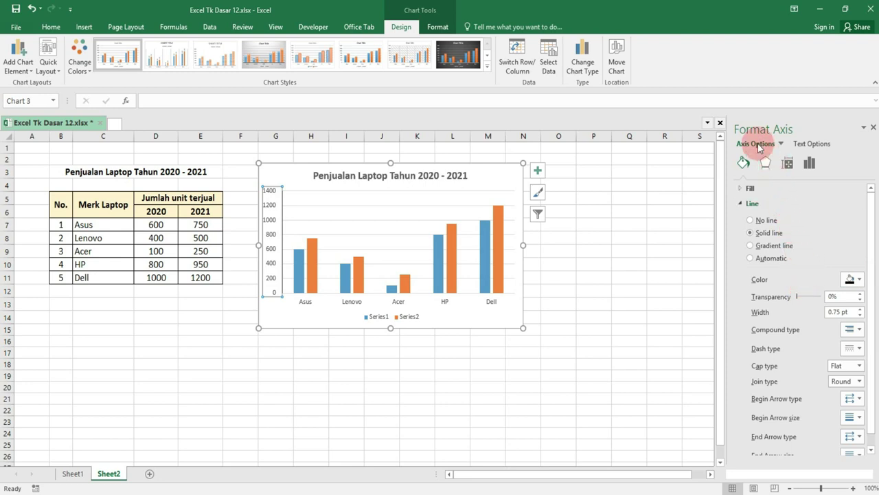
Step: Give the horizontal category axis a solid black line and close the pane
{"action": "left_click", "coordinate": [781, 145]}
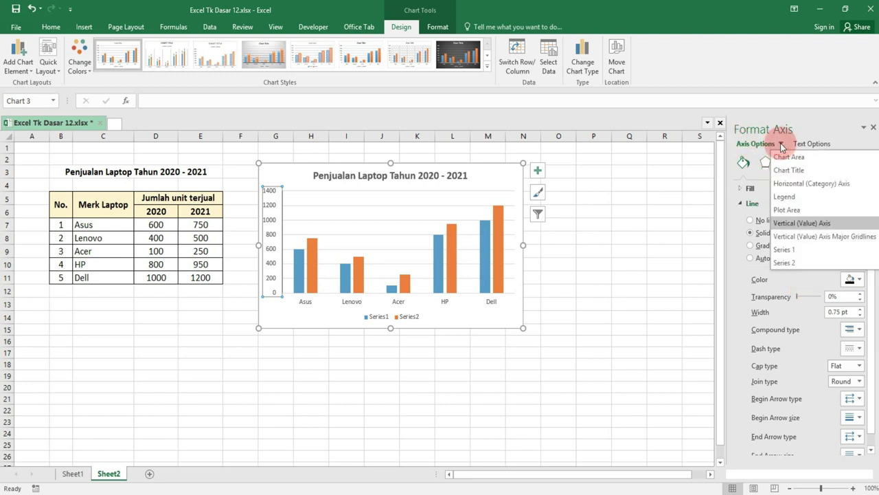
{"action": "left_click", "coordinate": [849, 184]}
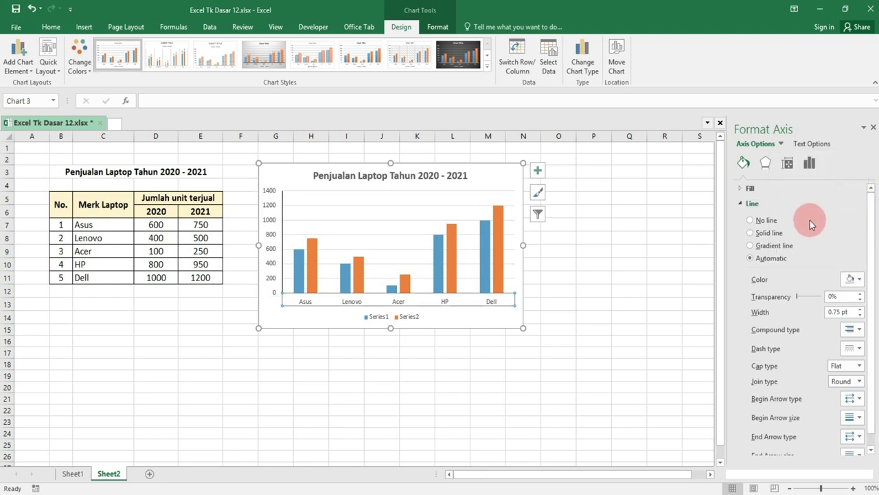
{"action": "left_click", "coordinate": [752, 233]}
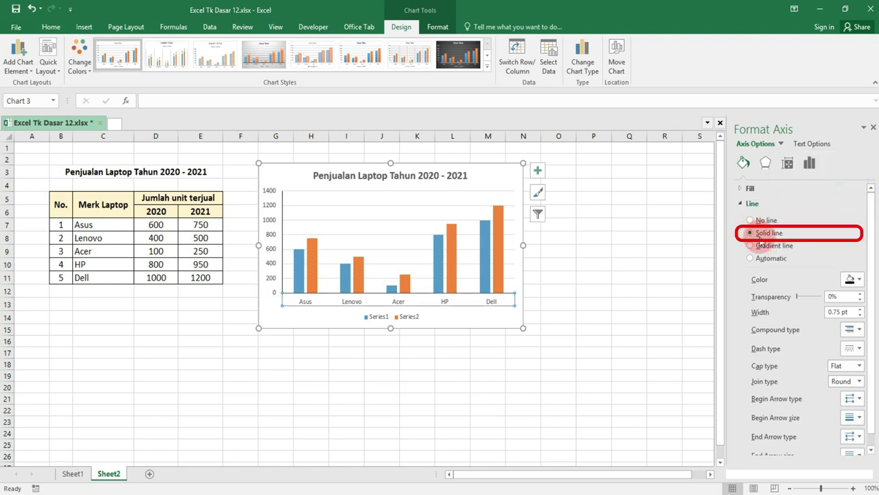
{"action": "left_click", "coordinate": [859, 279]}
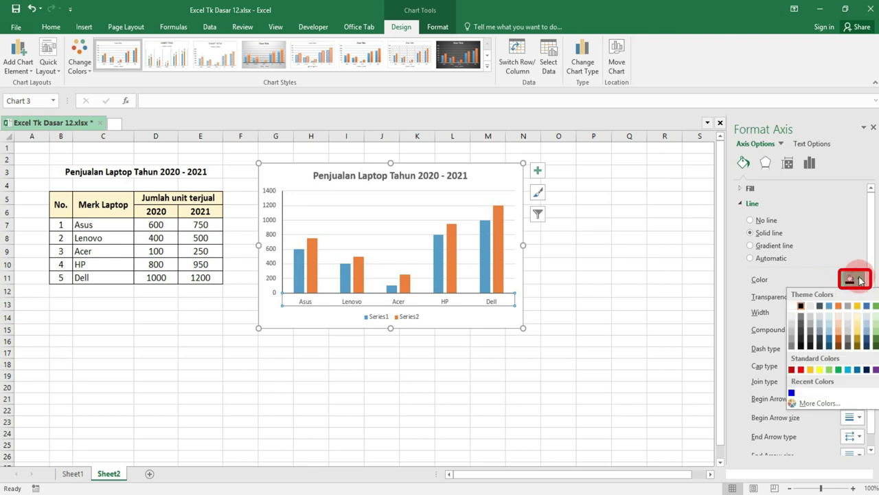
{"action": "left_click", "coordinate": [801, 308]}
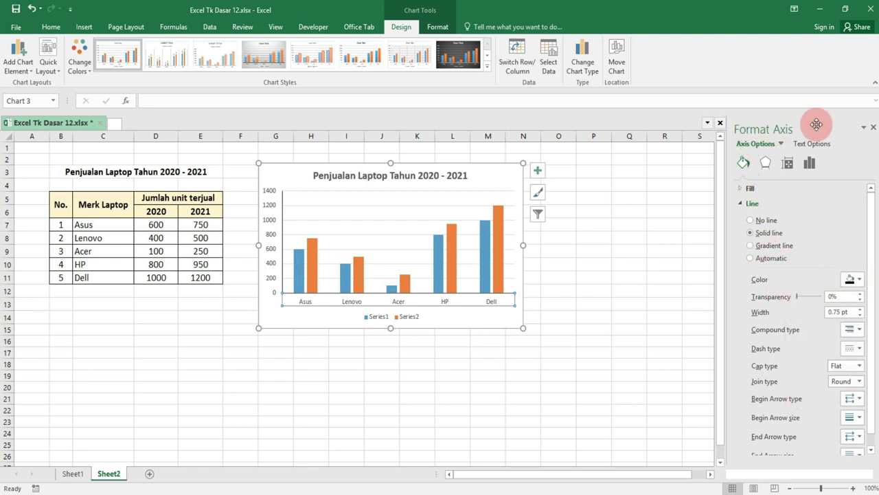
{"action": "left_click", "coordinate": [872, 130]}
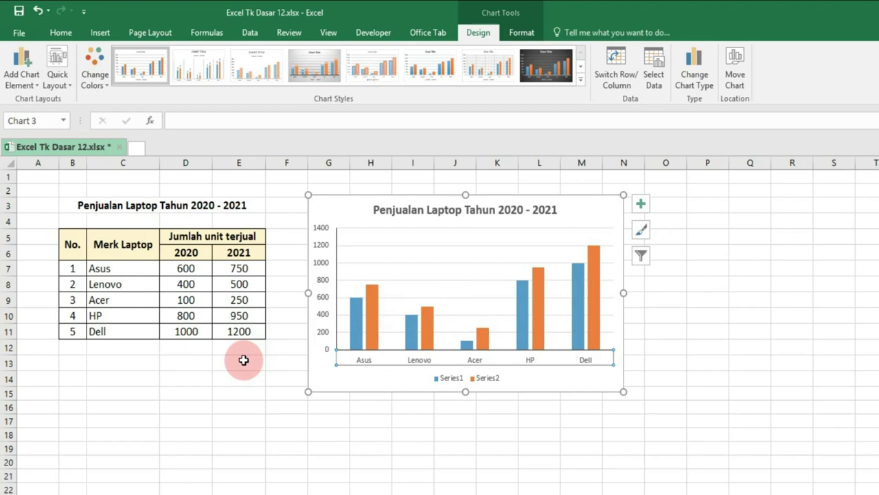
Step: Add a primary vertical axis title and replace its placeholder with 'Jumlah Unit Terjual'
{"action": "left_click", "coordinate": [242, 362]}
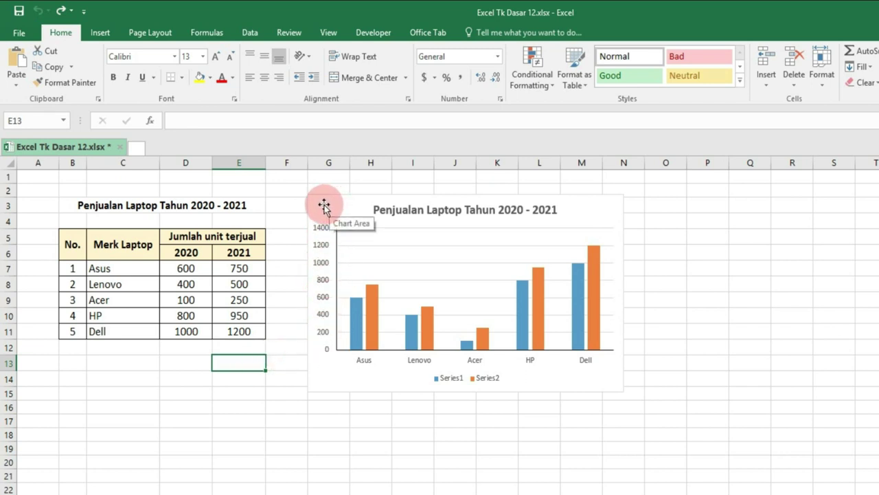
{"action": "left_click", "coordinate": [602, 204]}
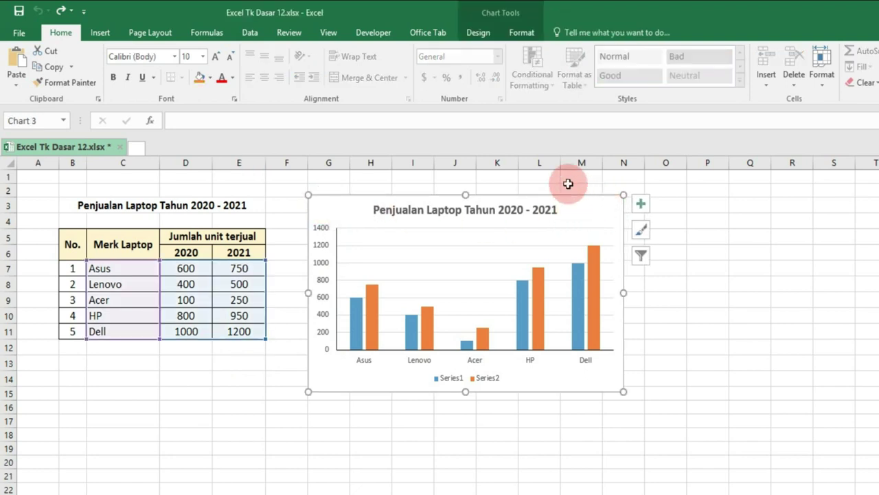
{"action": "left_click", "coordinate": [478, 33]}
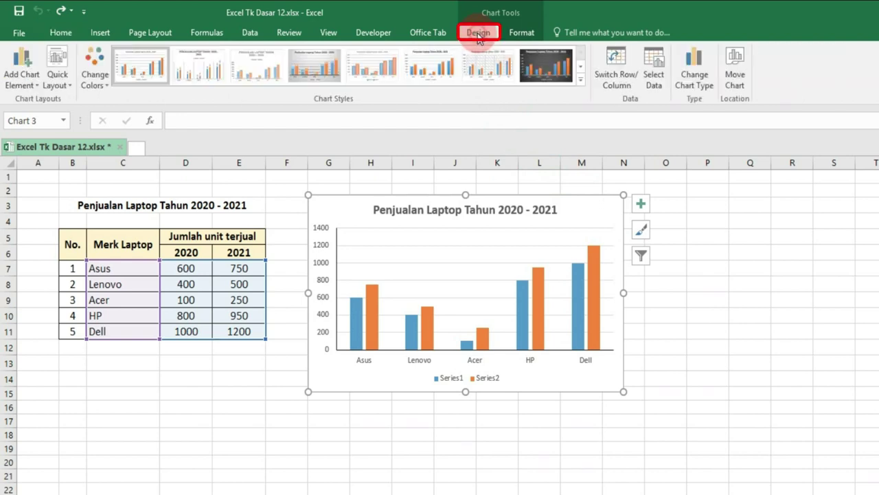
{"action": "left_click", "coordinate": [21, 77]}
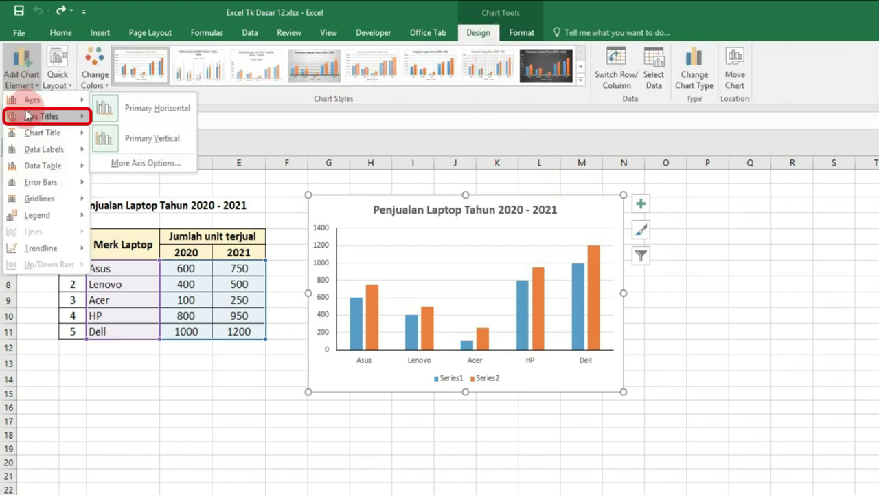
{"action": "mouse_move", "coordinate": [82, 118]}
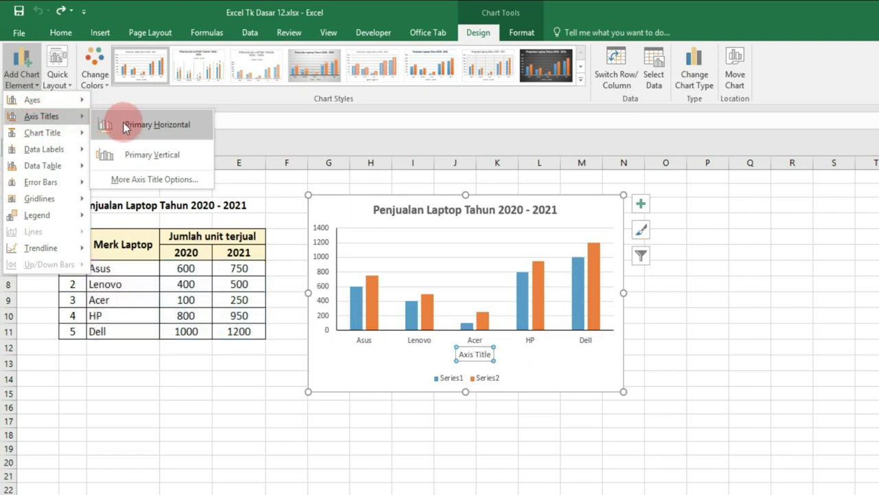
{"action": "left_click", "coordinate": [187, 157]}
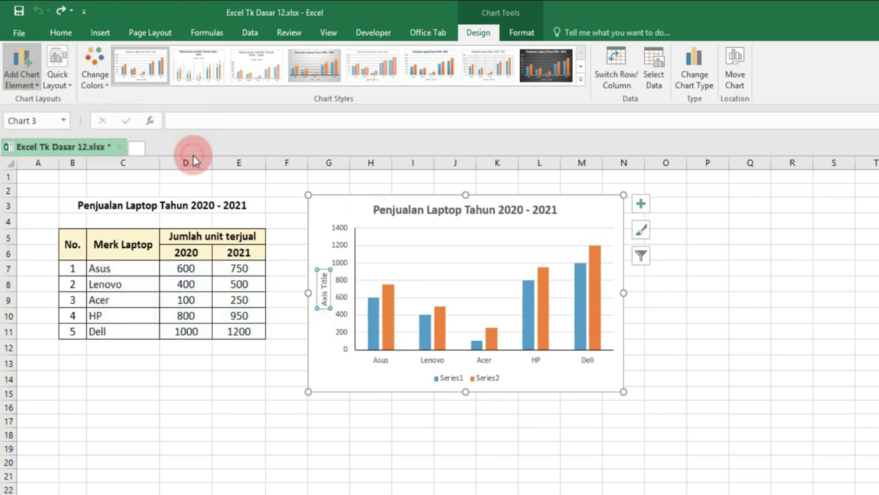
{"action": "left_click", "coordinate": [247, 360]}
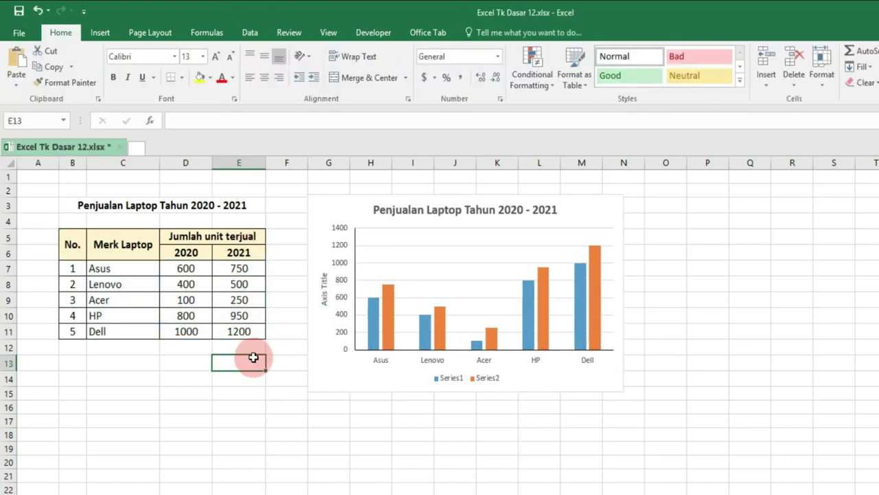
{"action": "left_click", "coordinate": [325, 289]}
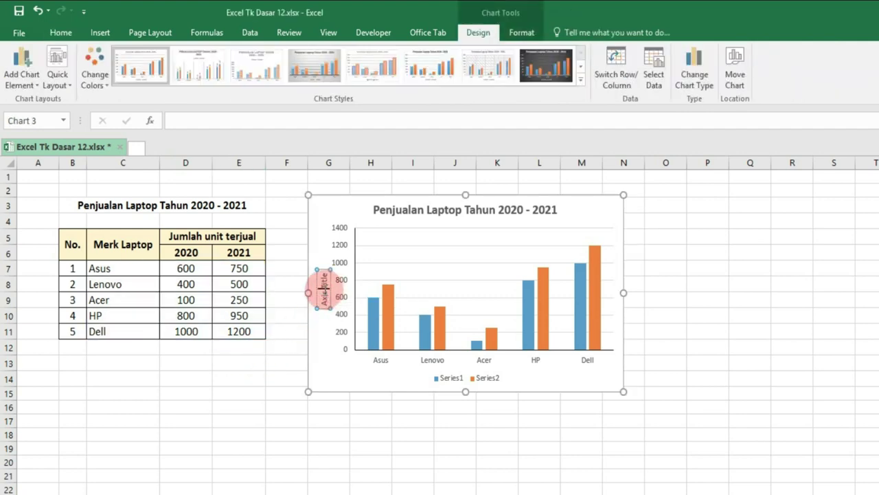
{"action": "left_click", "coordinate": [325, 290]}
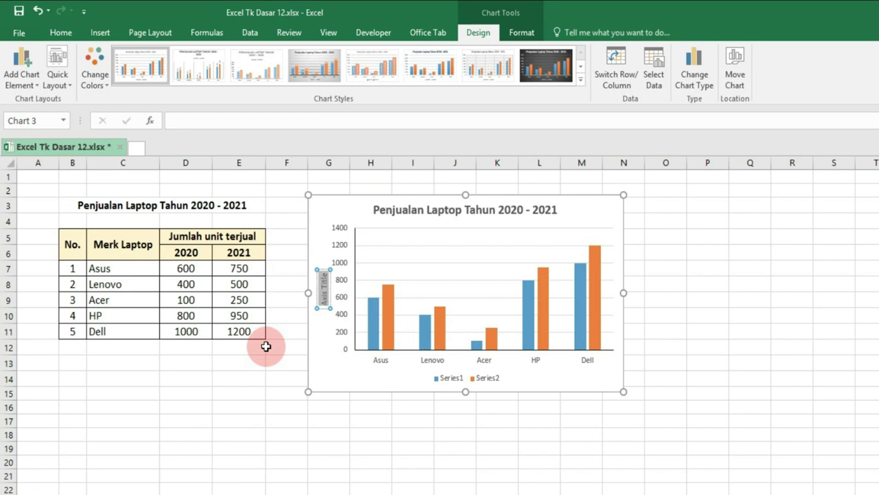
{"action": "key", "text": "BackSpace"}
{"action": "type", "text": "jua"}
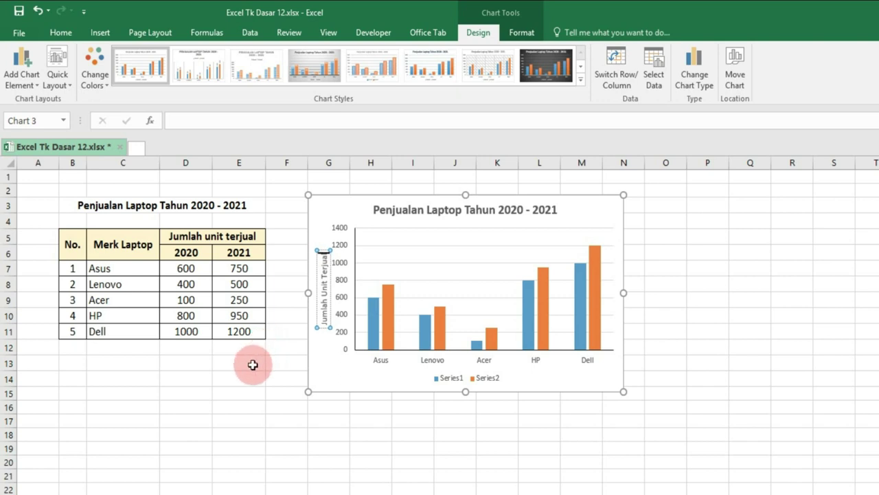
{"action": "left_click", "coordinate": [253, 365]}
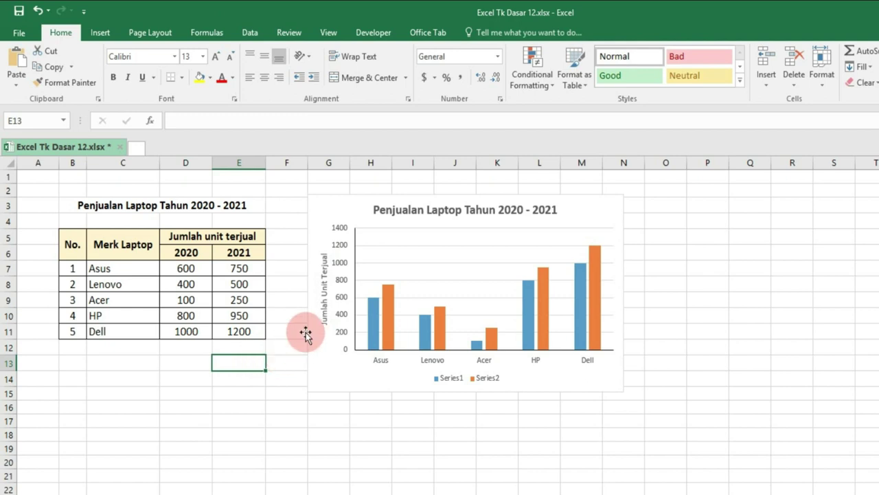
Step: Colour the Jumlah Unit Terjual axis title dark blue from the standard colour palette
{"action": "left_click", "coordinate": [325, 315]}
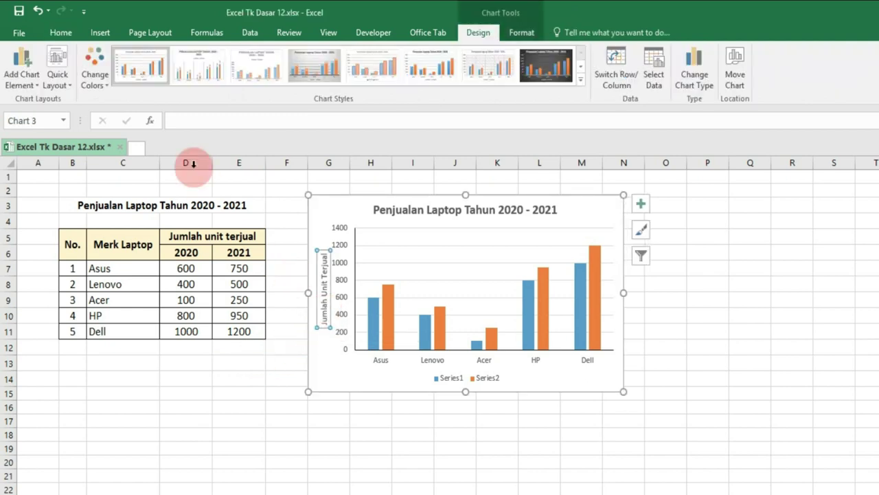
{"action": "left_click", "coordinate": [69, 35]}
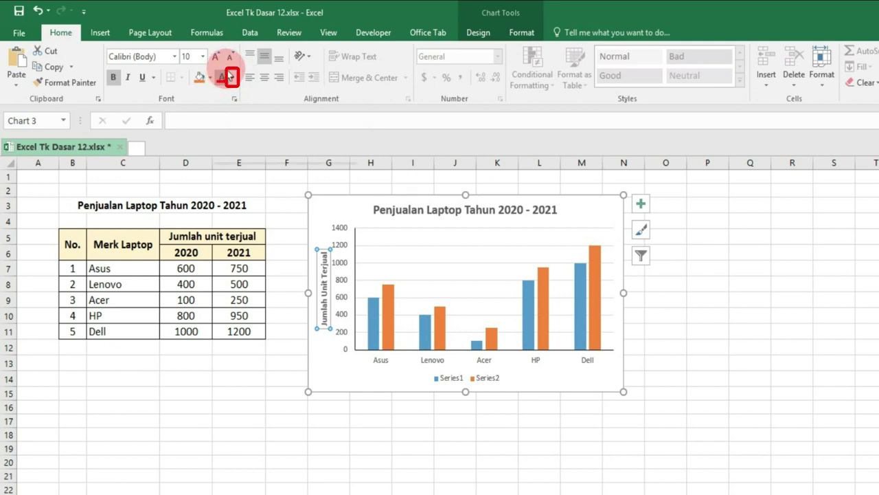
{"action": "left_click", "coordinate": [234, 81]}
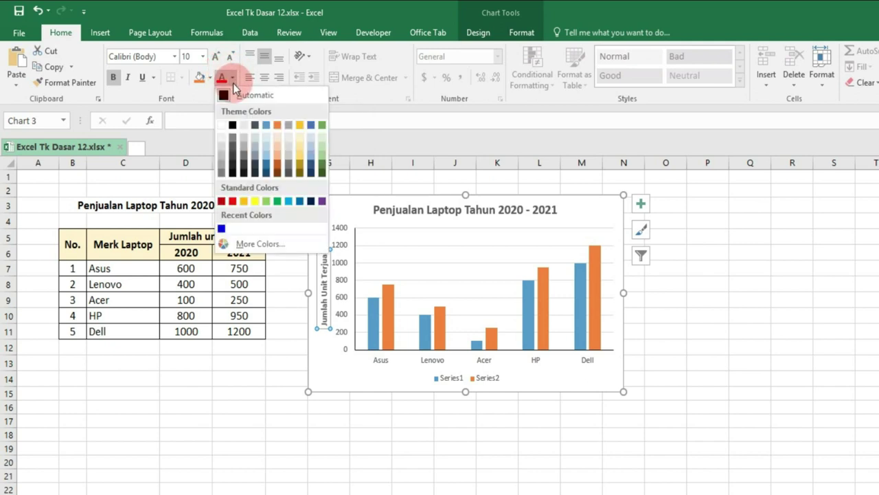
{"action": "left_click", "coordinate": [234, 240]}
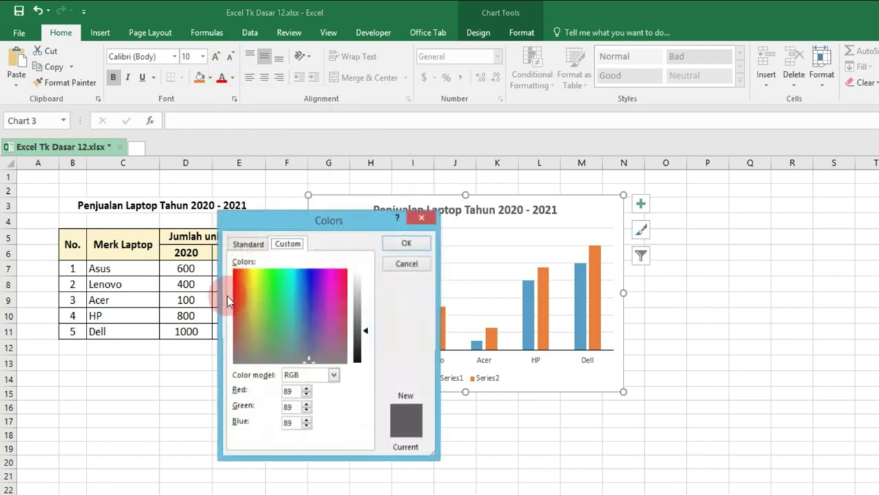
{"action": "left_click", "coordinate": [246, 244]}
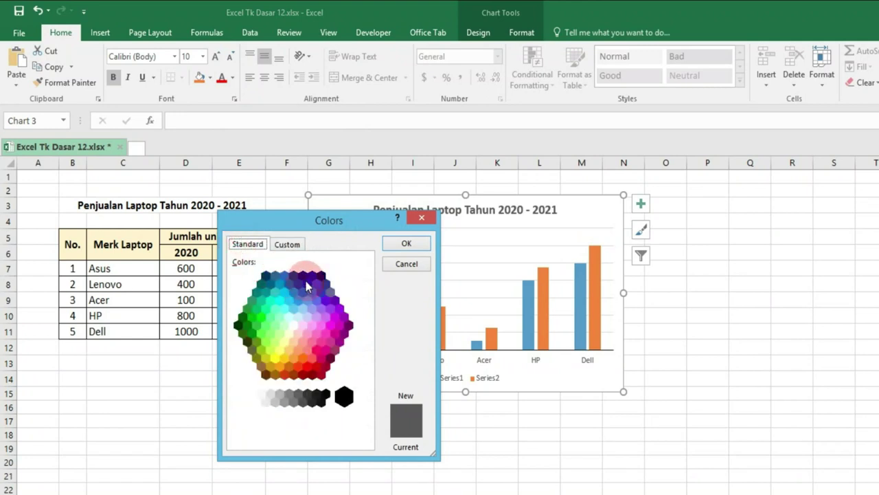
{"action": "left_click", "coordinate": [307, 286]}
{"action": "left_click", "coordinate": [402, 243]}
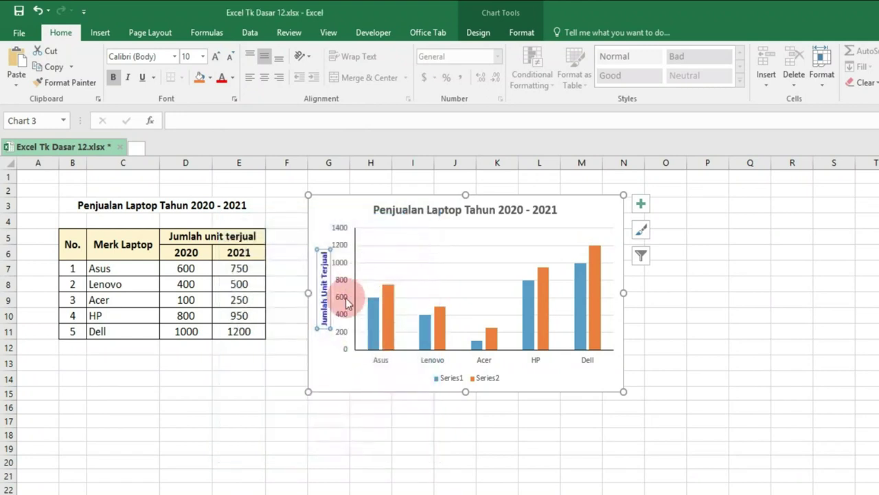
{"action": "left_click", "coordinate": [245, 362]}
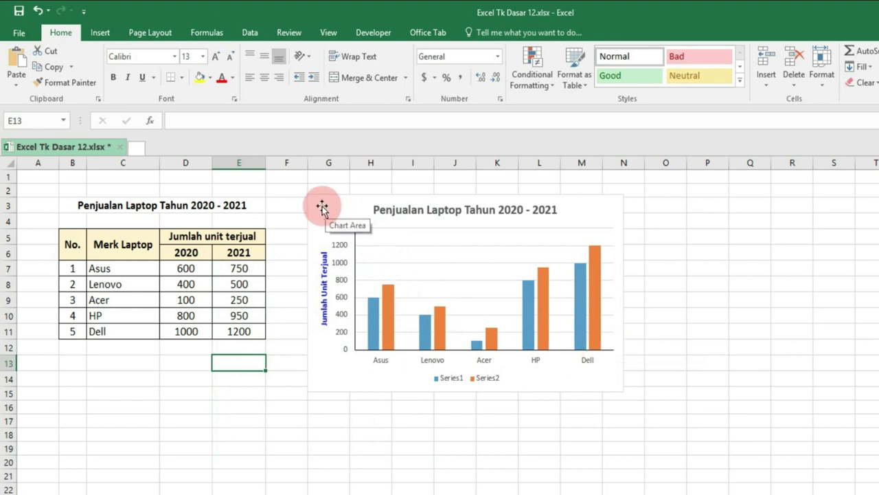
Step: Add a primary horizontal axis title to the chart
{"action": "left_click", "coordinate": [601, 213]}
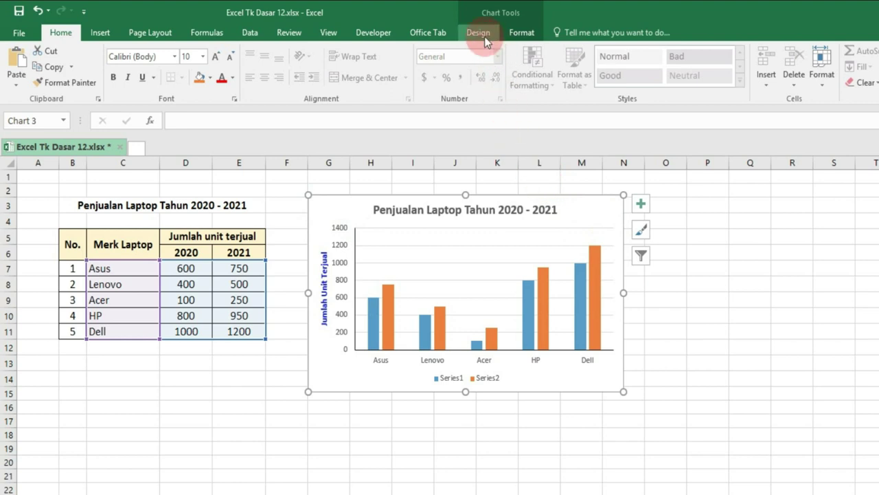
{"action": "left_click", "coordinate": [479, 34]}
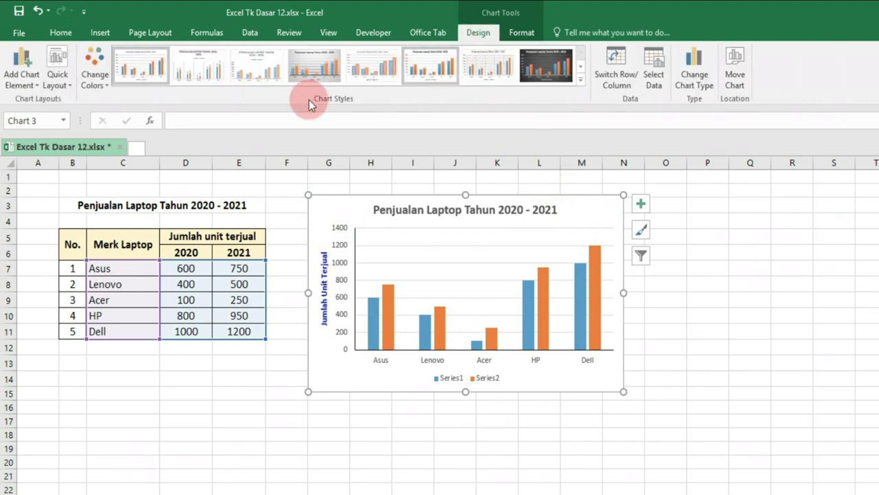
{"action": "left_click", "coordinate": [17, 80]}
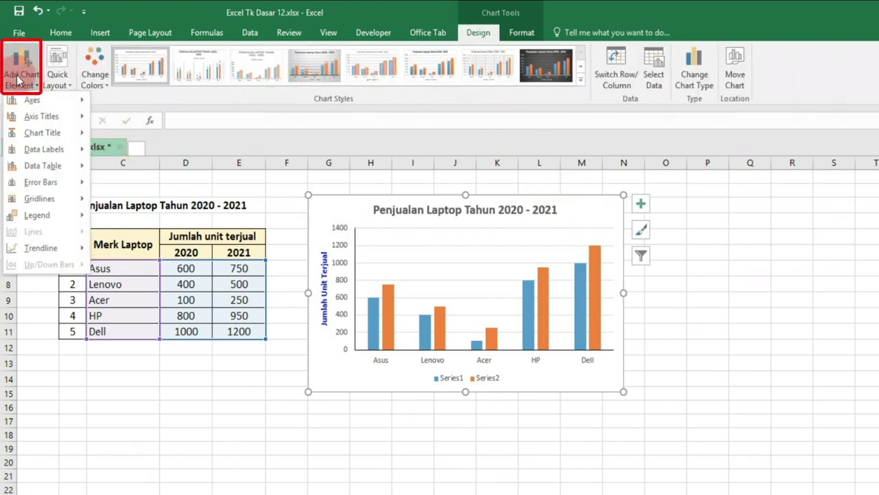
{"action": "mouse_move", "coordinate": [38, 116]}
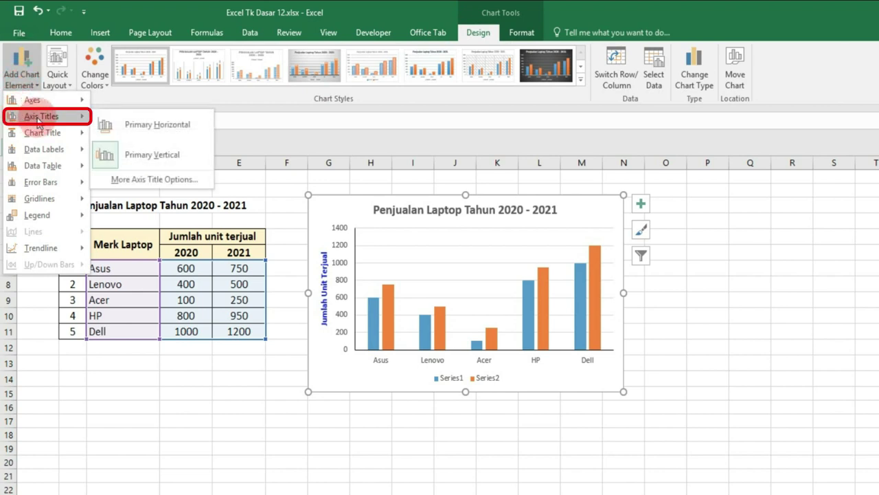
{"action": "left_click", "coordinate": [194, 125]}
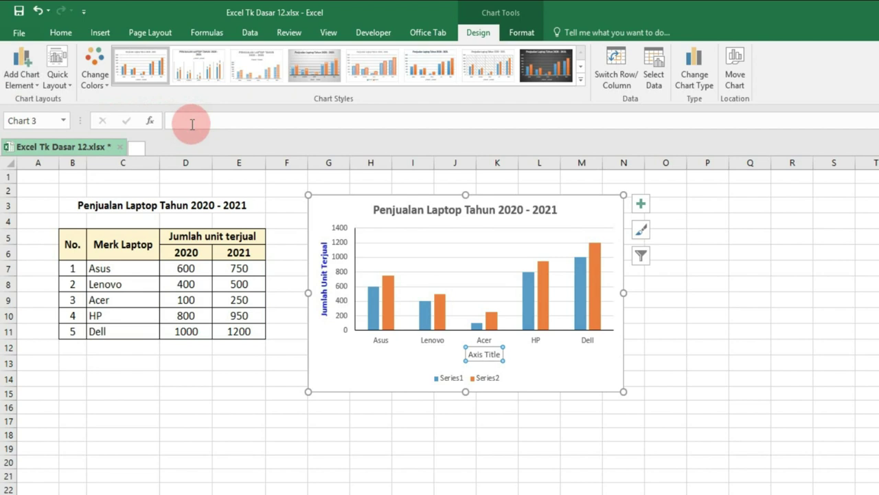
{"action": "left_click", "coordinate": [226, 377]}
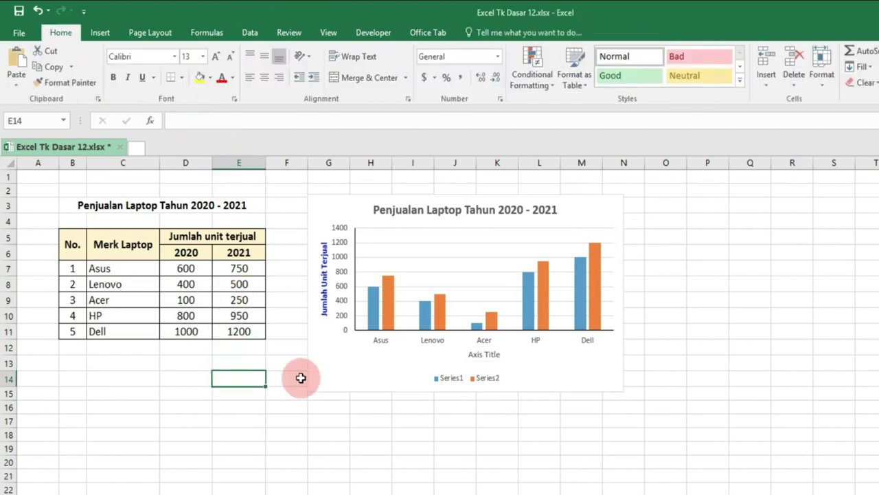
Step: Replace the horizontal axis title placeholder text with 'Merk Laptop'
{"action": "left_click", "coordinate": [478, 354]}
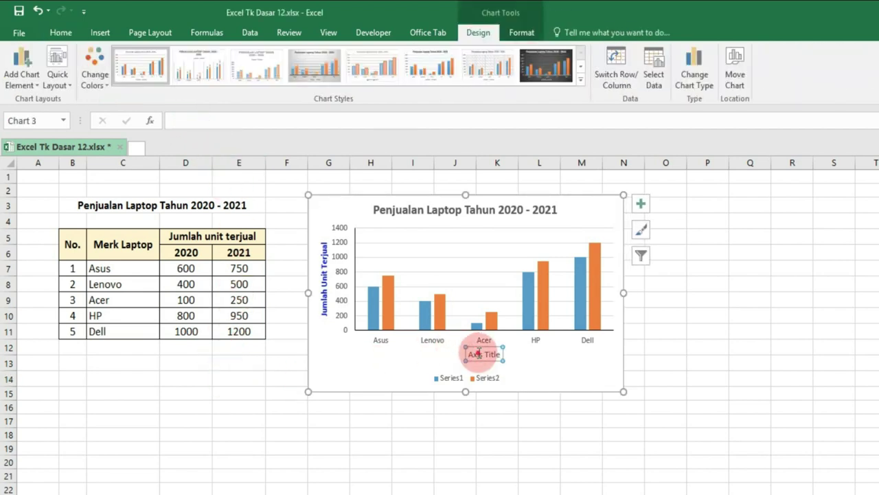
{"action": "left_click", "coordinate": [478, 355]}
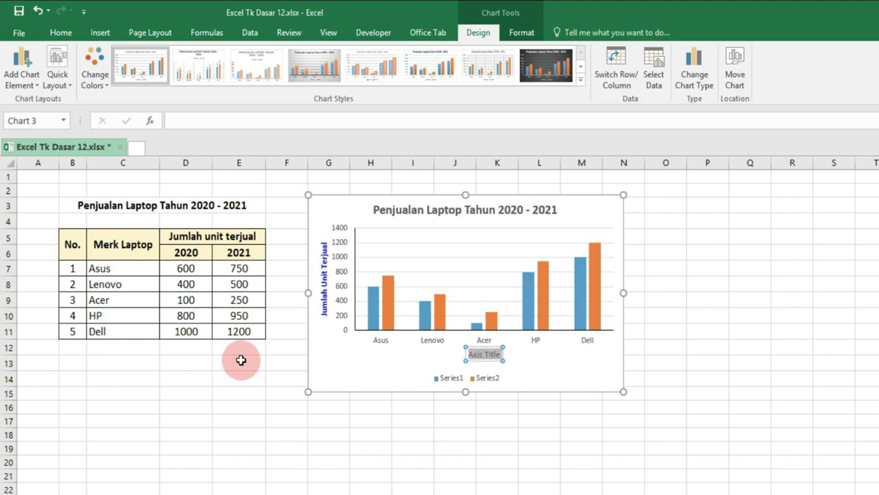
{"action": "type", "text": "Merk Laptop"}
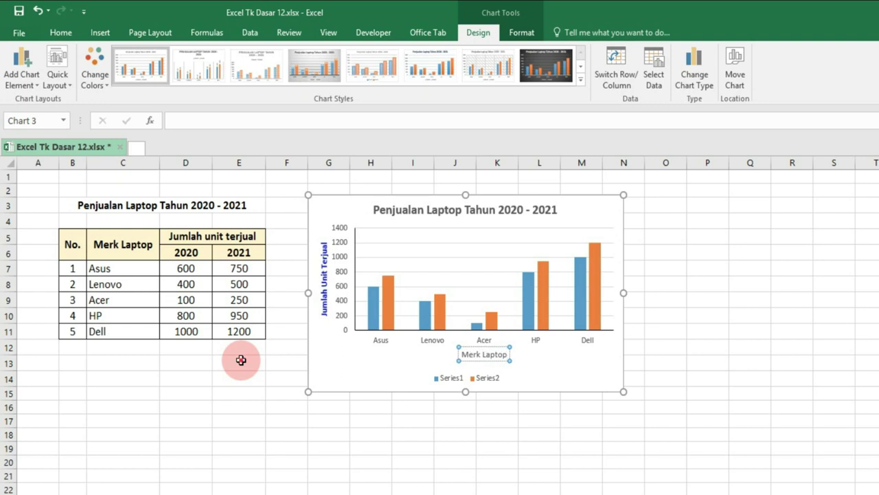
{"action": "left_click", "coordinate": [241, 360]}
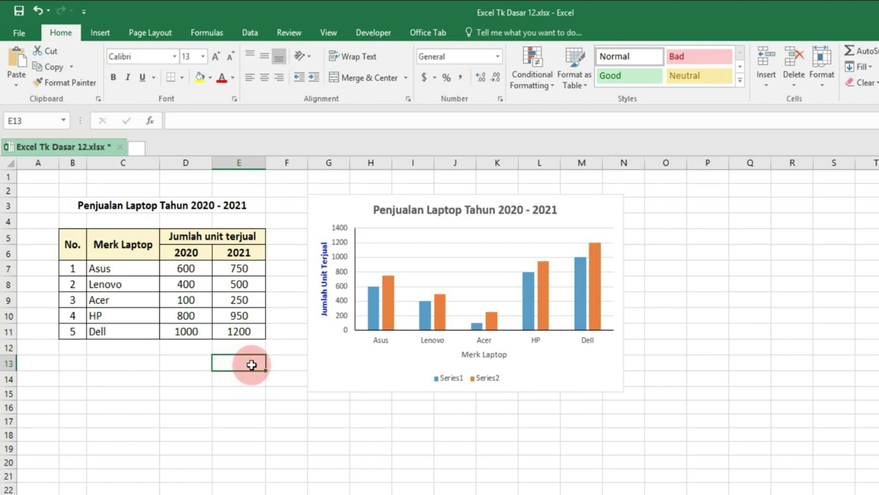
Step: Make the Merk Laptop axis title bold
{"action": "left_click", "coordinate": [476, 354]}
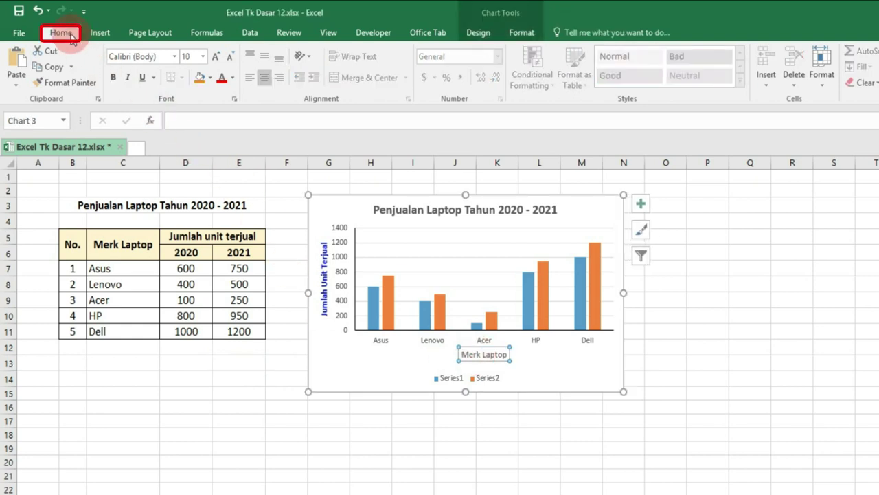
{"action": "left_click", "coordinate": [113, 78]}
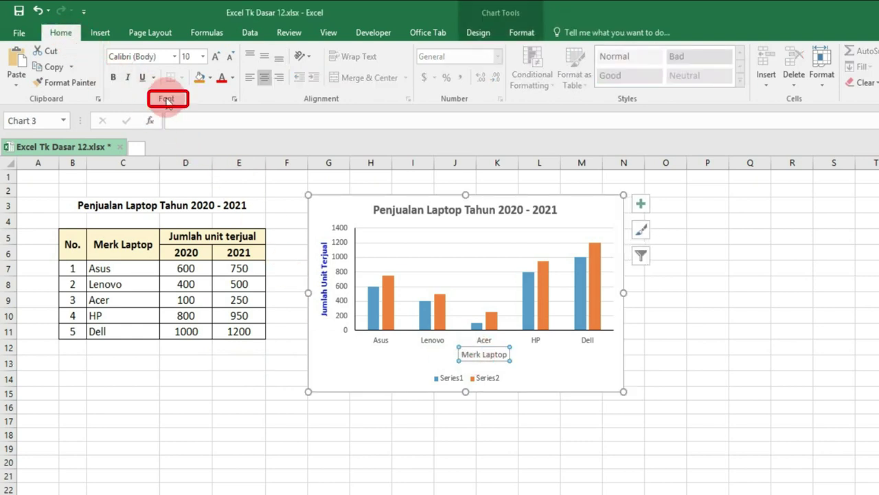
{"action": "left_click", "coordinate": [114, 77]}
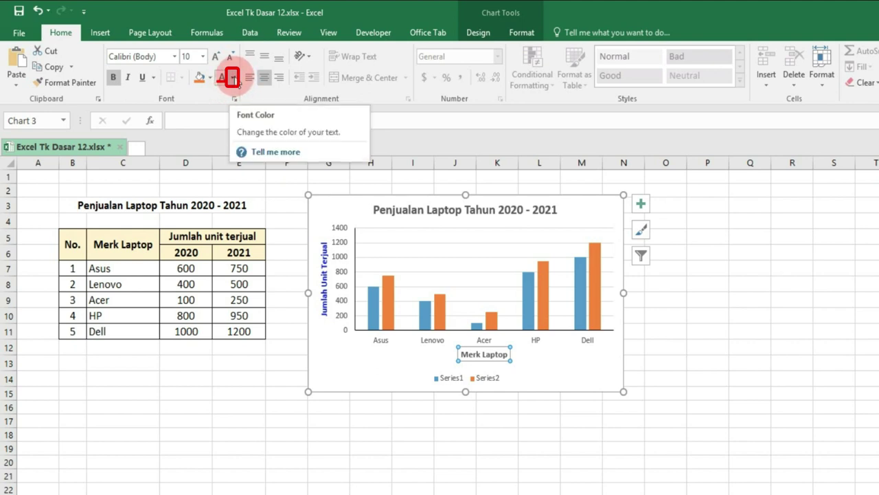
Step: Give the Merk Laptop title a blue font colour and save the workbook
{"action": "left_click", "coordinate": [233, 77]}
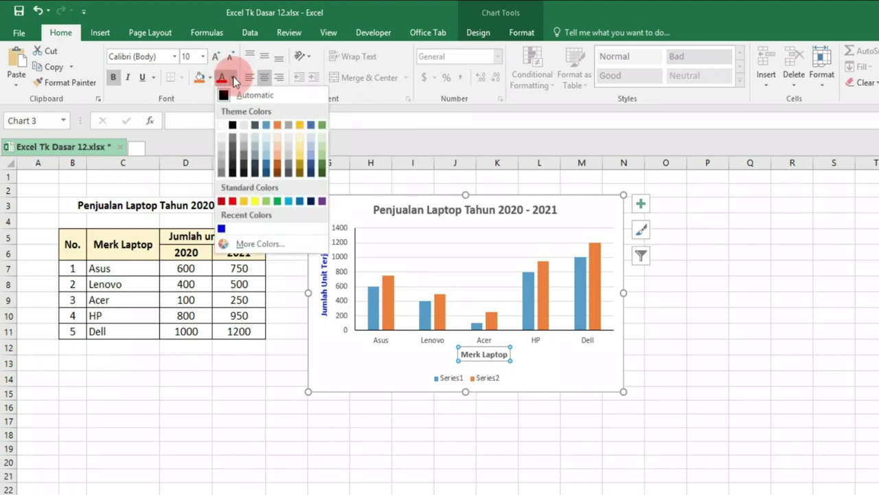
{"action": "left_click", "coordinate": [263, 239]}
{"action": "left_click", "coordinate": [247, 243]}
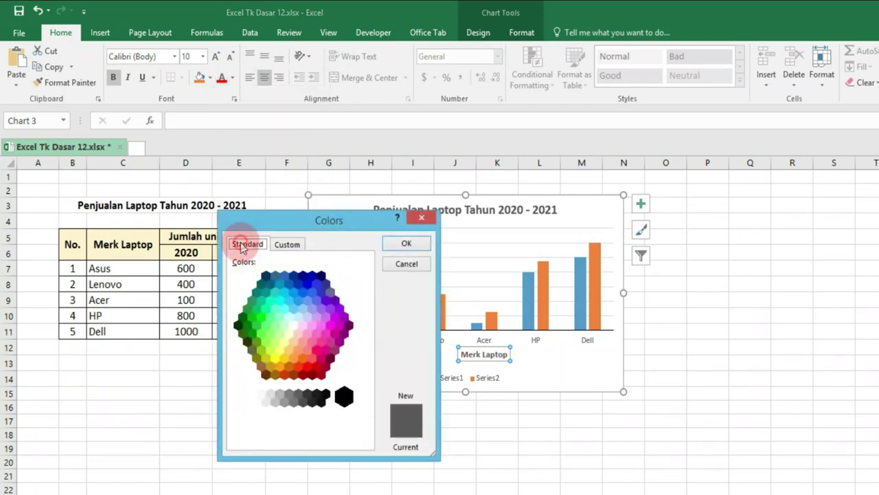
{"action": "left_click", "coordinate": [309, 284]}
{"action": "left_click", "coordinate": [400, 245]}
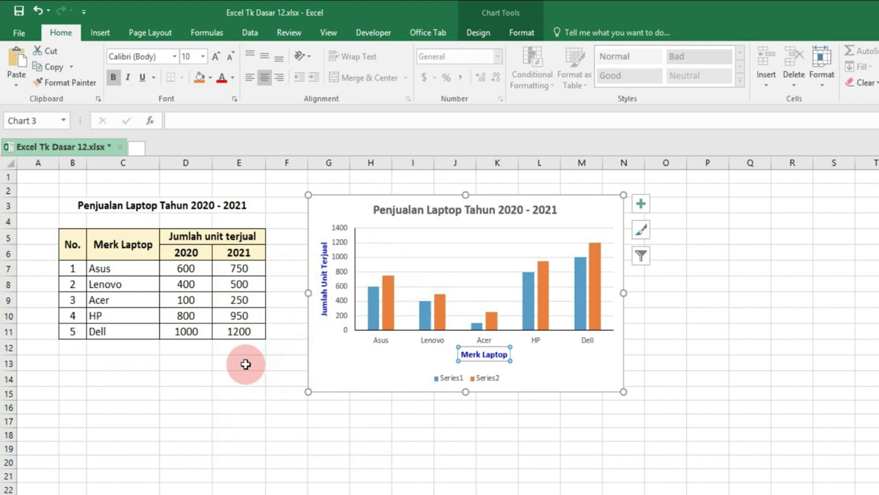
{"action": "left_click", "coordinate": [244, 365]}
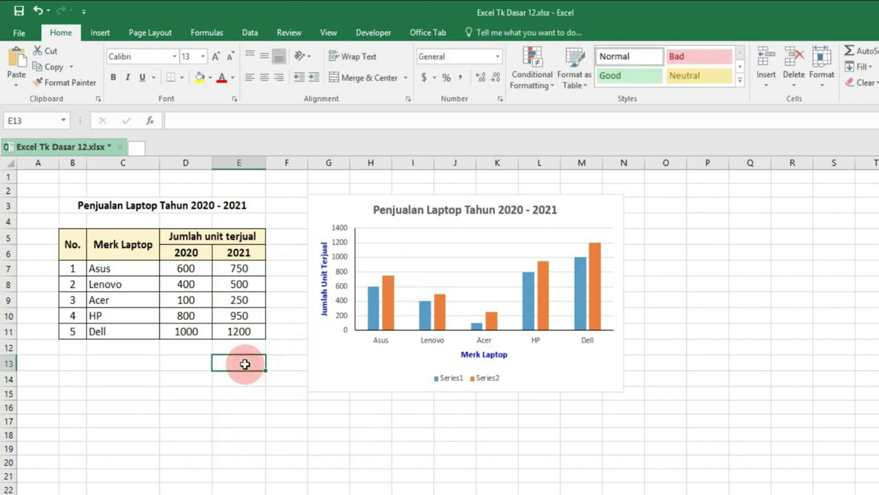
{"action": "key", "text": "ctrl+s"}
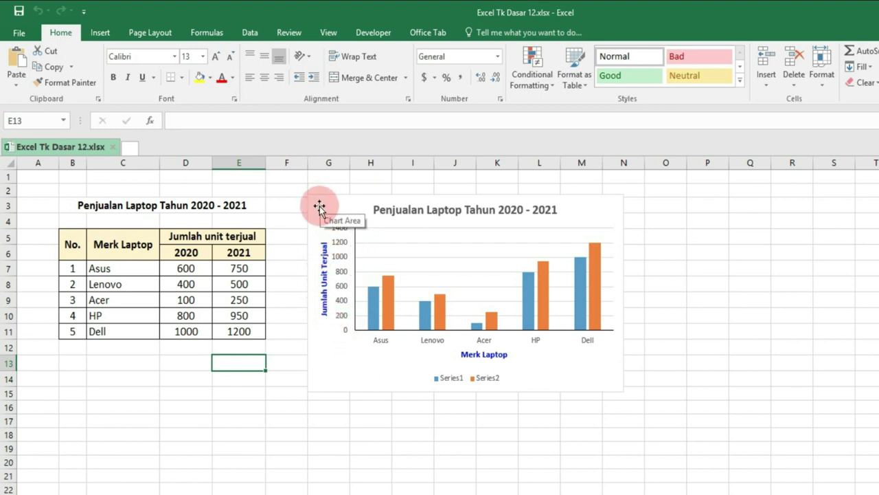
Step: Open the Format Axis options for the chart's horizontal category axis
{"action": "left_click", "coordinate": [607, 207]}
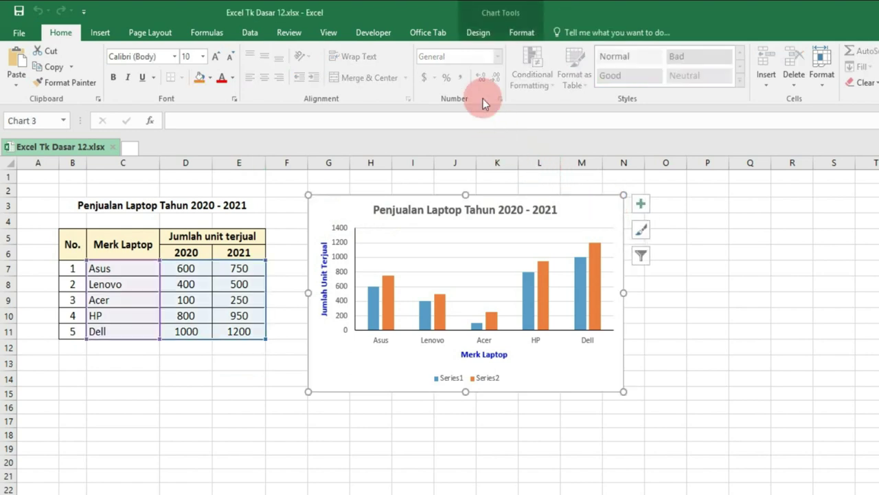
{"action": "left_click", "coordinate": [480, 34]}
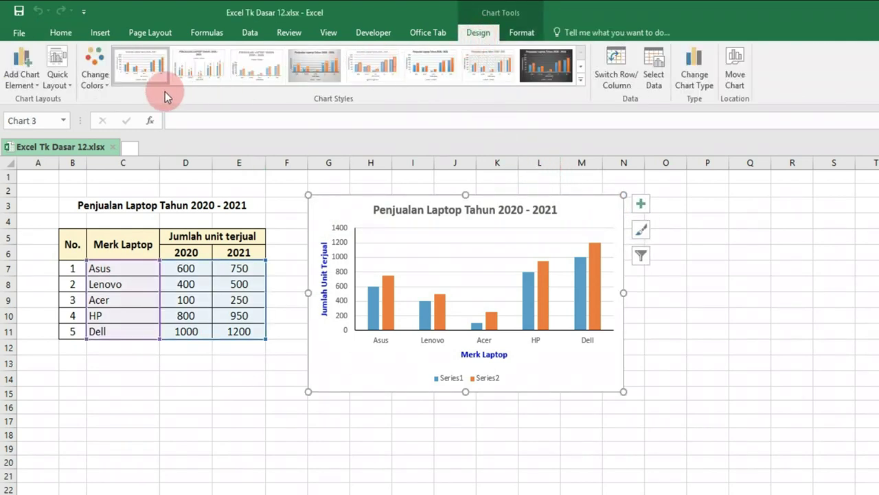
{"action": "left_click", "coordinate": [27, 86]}
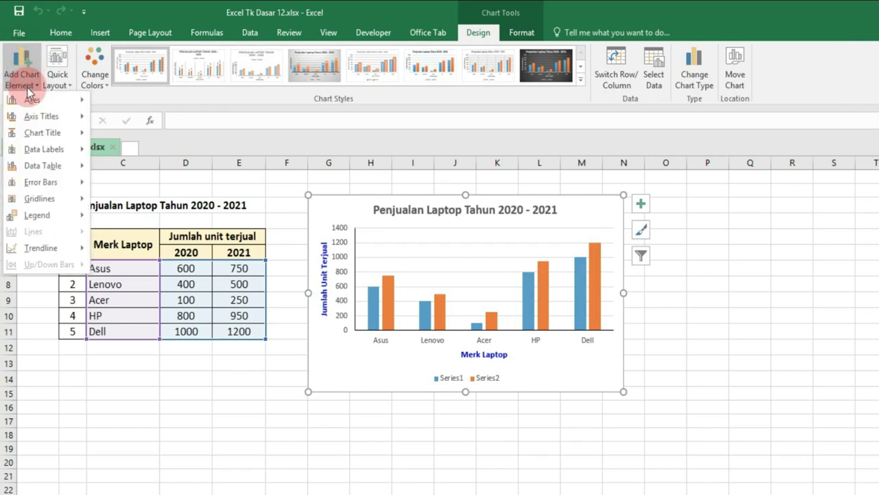
{"action": "mouse_move", "coordinate": [29, 100]}
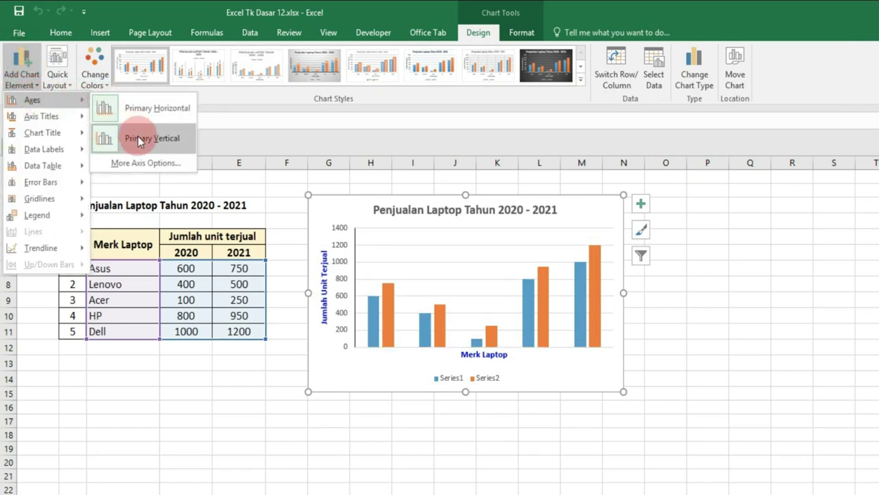
{"action": "left_click", "coordinate": [168, 164]}
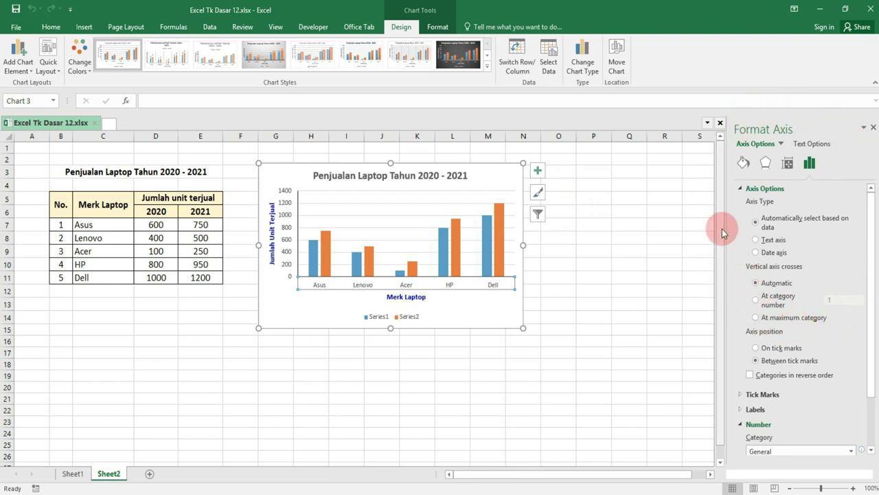
Step: Format the vertical value axis as Number with 0 decimal places and a 1000 separator
{"action": "left_click", "coordinate": [782, 145]}
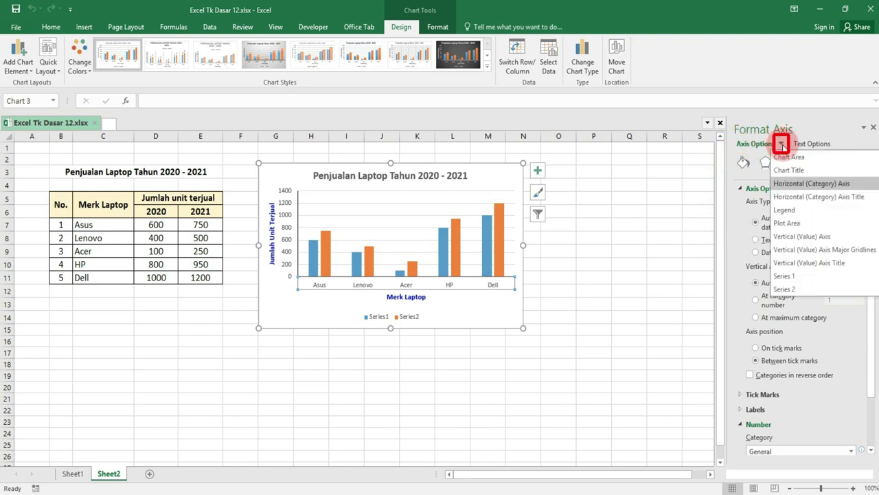
{"action": "left_click", "coordinate": [833, 241]}
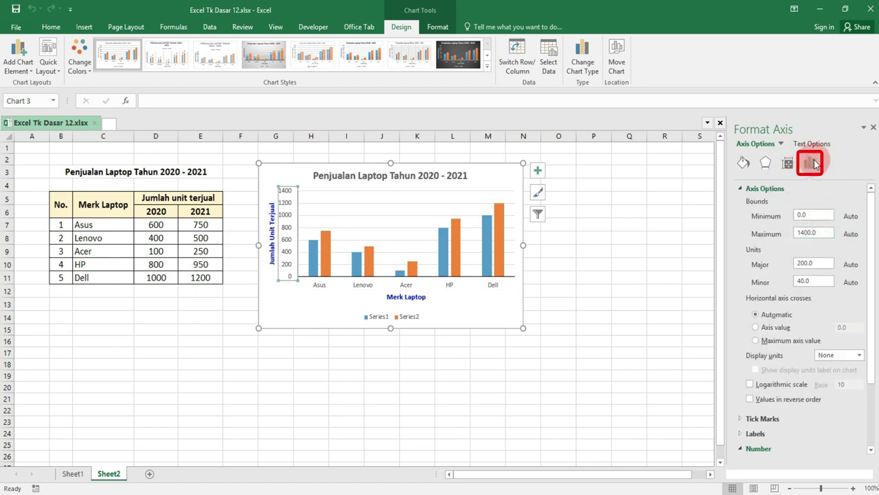
{"action": "left_click", "coordinate": [744, 190]}
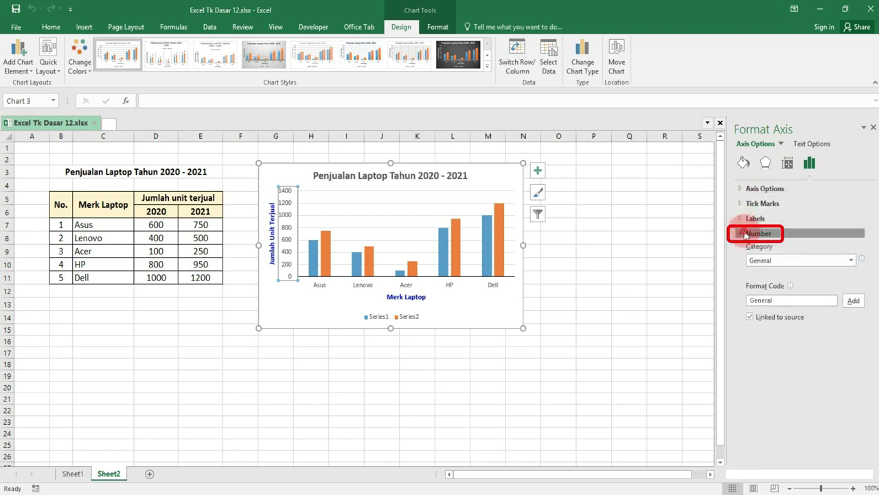
{"action": "left_click", "coordinate": [746, 234]}
{"action": "left_click", "coordinate": [759, 234]}
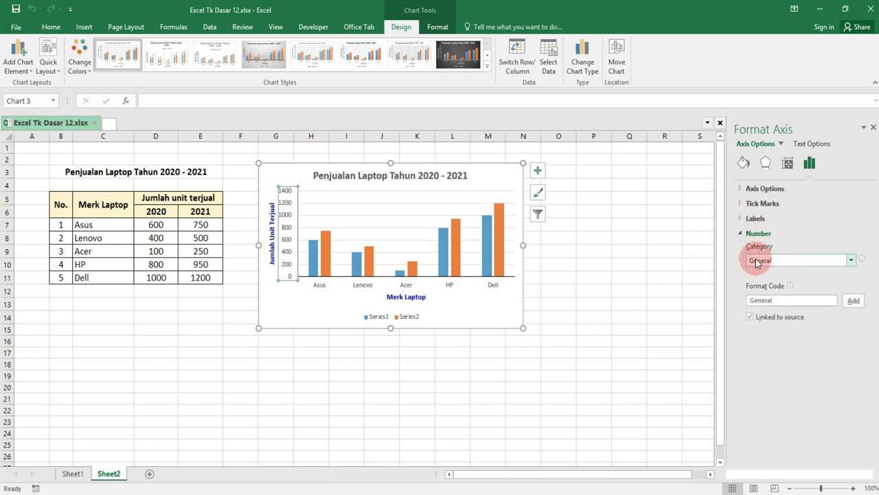
{"action": "left_click", "coordinate": [852, 260]}
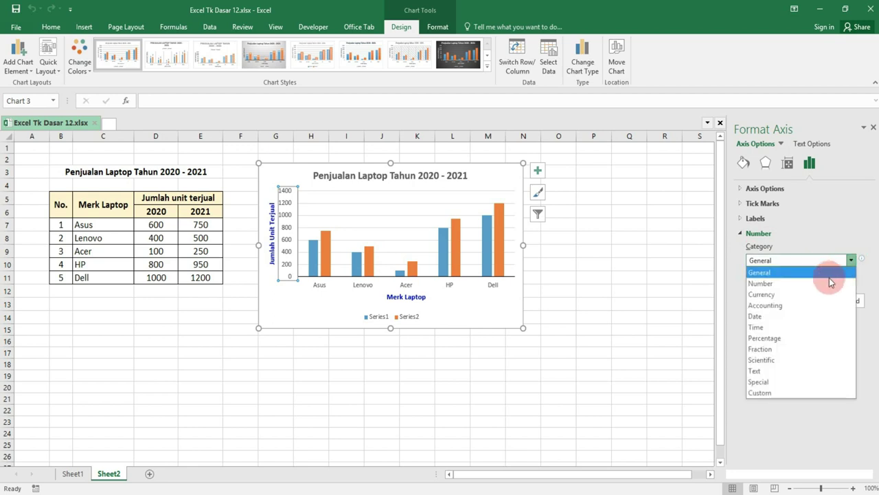
{"action": "left_click", "coordinate": [832, 281]}
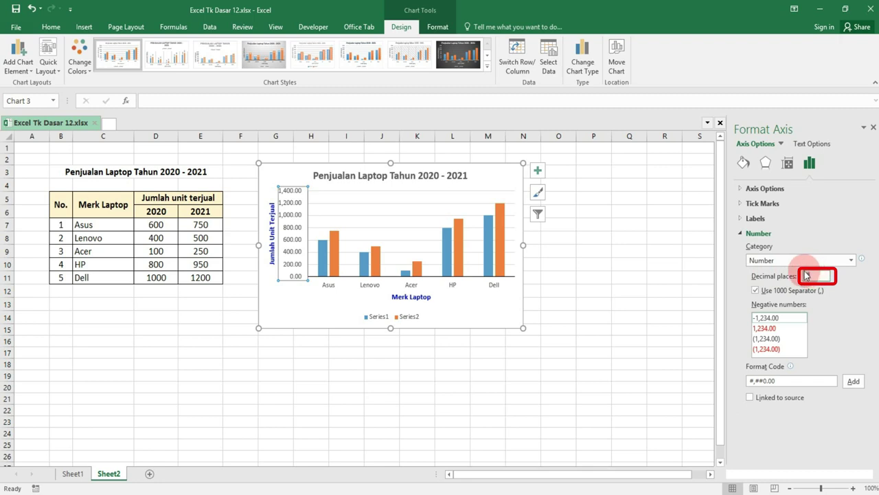
{"action": "type", "text": "0"}
{"action": "left_click", "coordinate": [759, 327]}
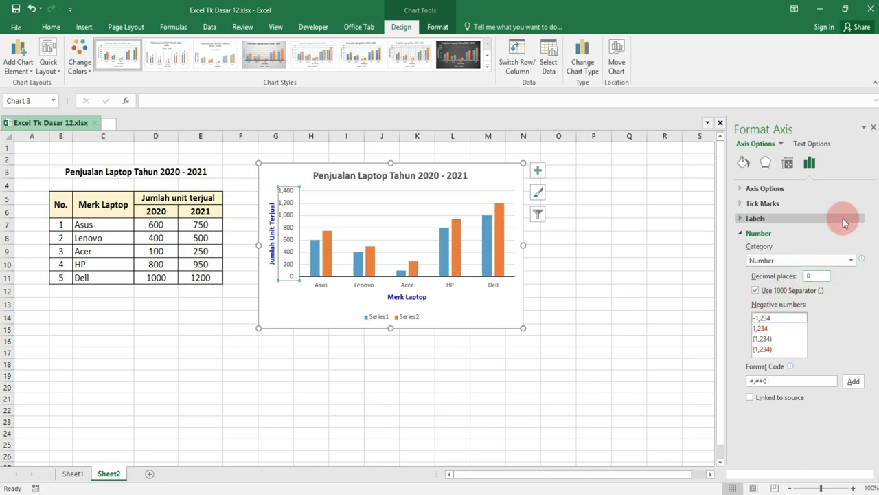
{"action": "left_click", "coordinate": [805, 130]}
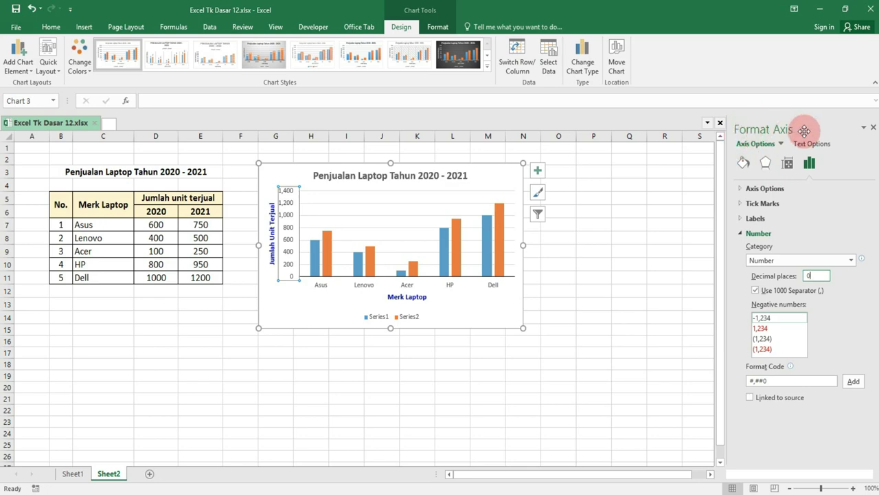
Step: Close the Format Axis pane and deselect the chart by selecting cell A3
{"action": "left_click", "coordinate": [872, 129]}
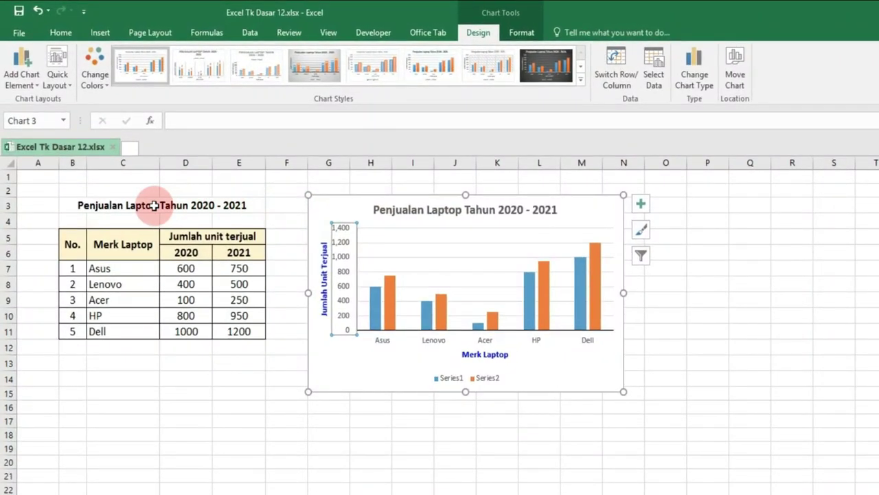
{"action": "left_click", "coordinate": [148, 205]}
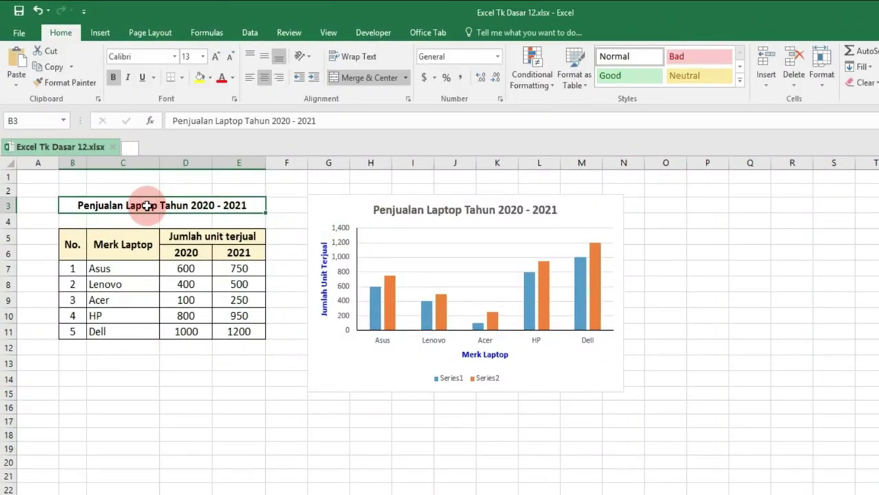
{"action": "left_click", "coordinate": [34, 205]}
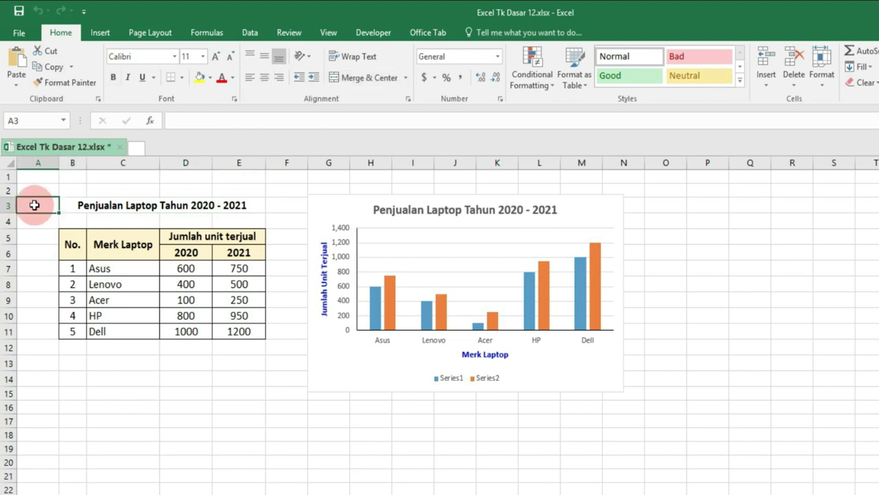
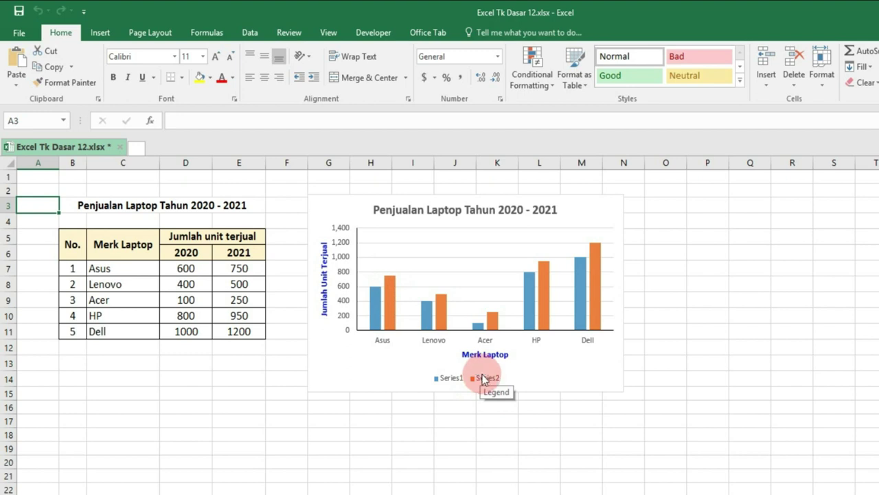
Step: Rename the laptop sales chart's Series1 to 'Penjualan Tahun 2020' through Select Data
{"action": "left_click", "coordinate": [248, 363]}
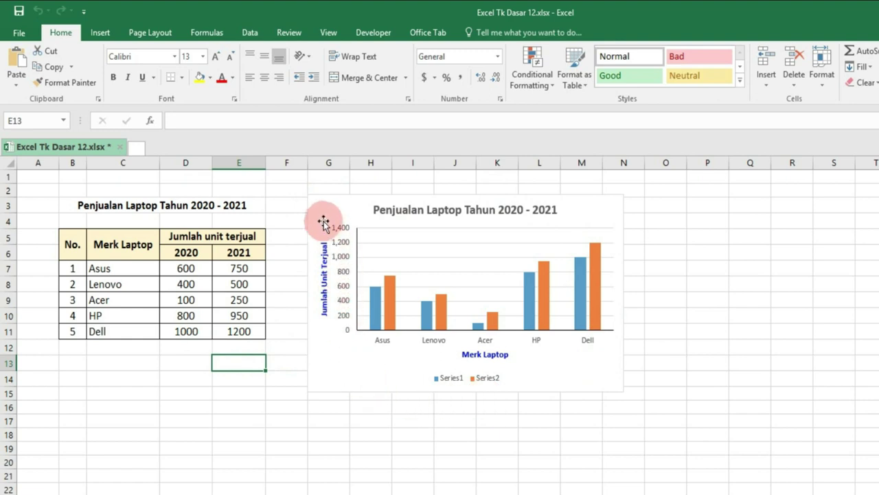
{"action": "left_click", "coordinate": [601, 210]}
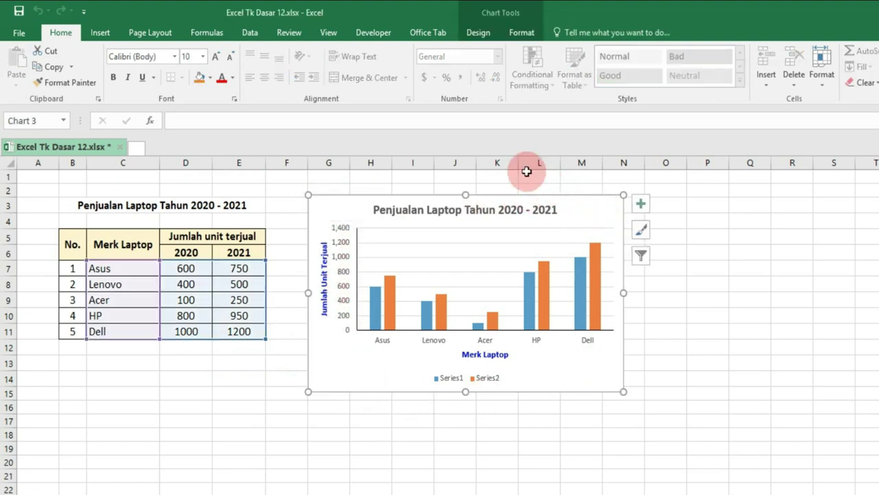
{"action": "left_click", "coordinate": [476, 38]}
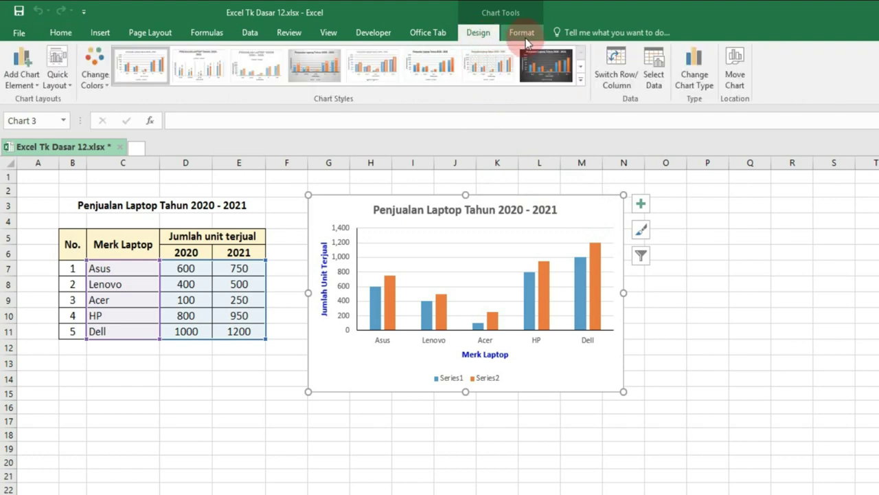
{"action": "left_click", "coordinate": [654, 72]}
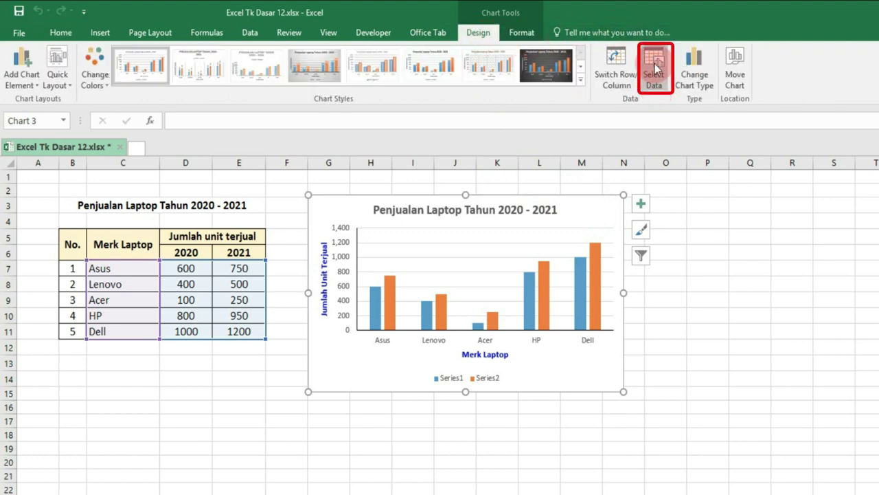
{"action": "left_click", "coordinate": [479, 252]}
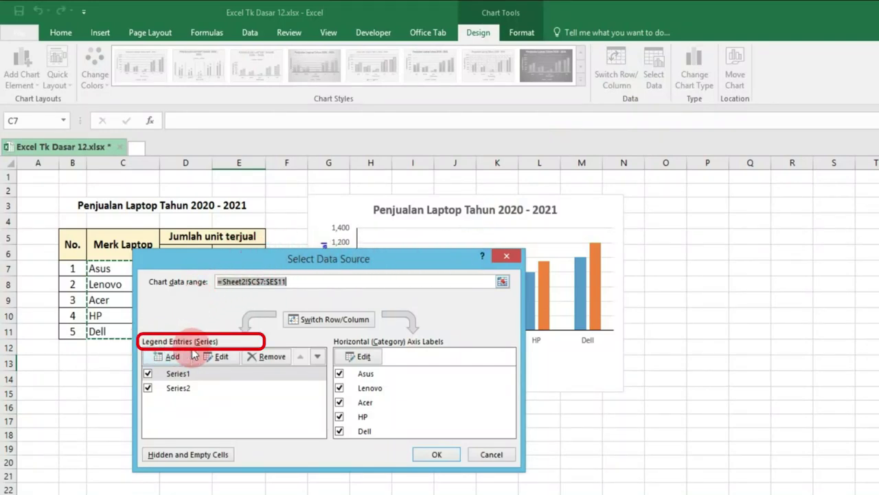
{"action": "left_click", "coordinate": [160, 375]}
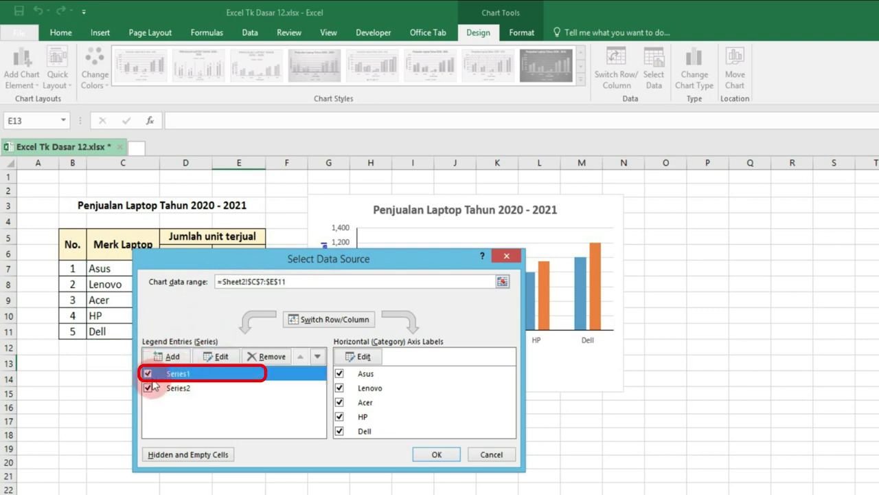
{"action": "left_click", "coordinate": [219, 356]}
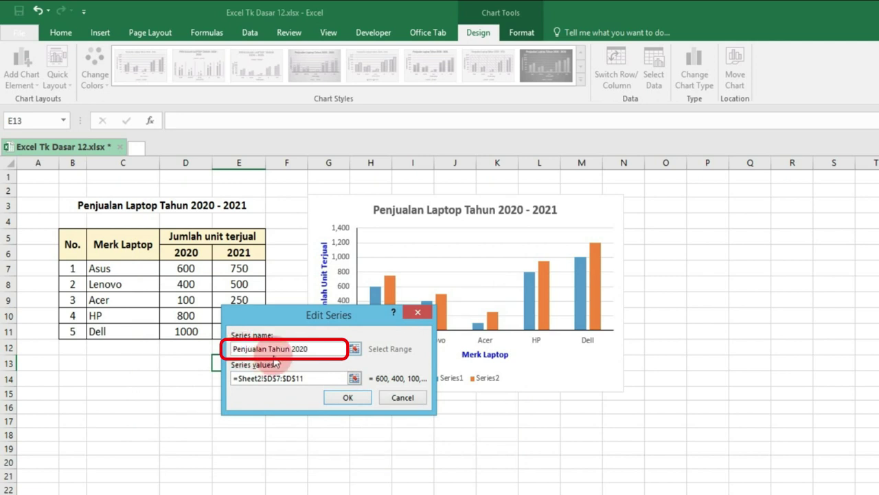
{"action": "left_click", "coordinate": [357, 399]}
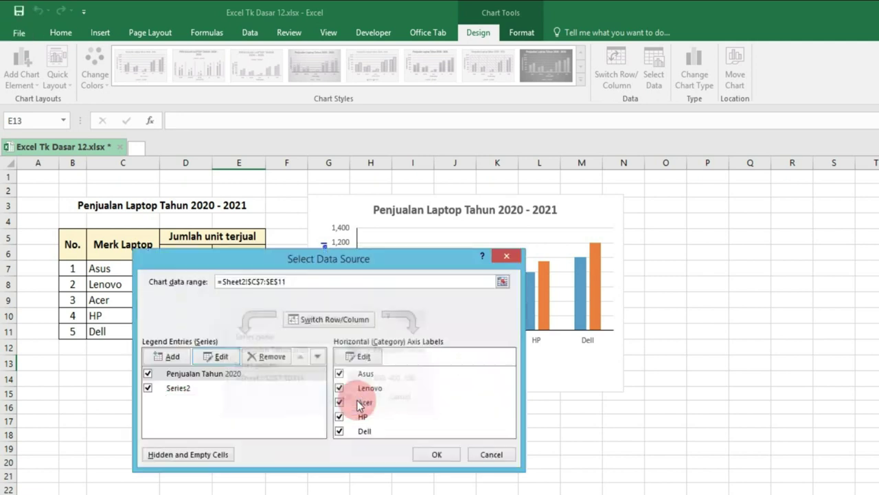
Step: Rename Series2 to 'Penjualan Tahun 2021' and apply the new names to the chart
{"action": "left_click", "coordinate": [173, 394]}
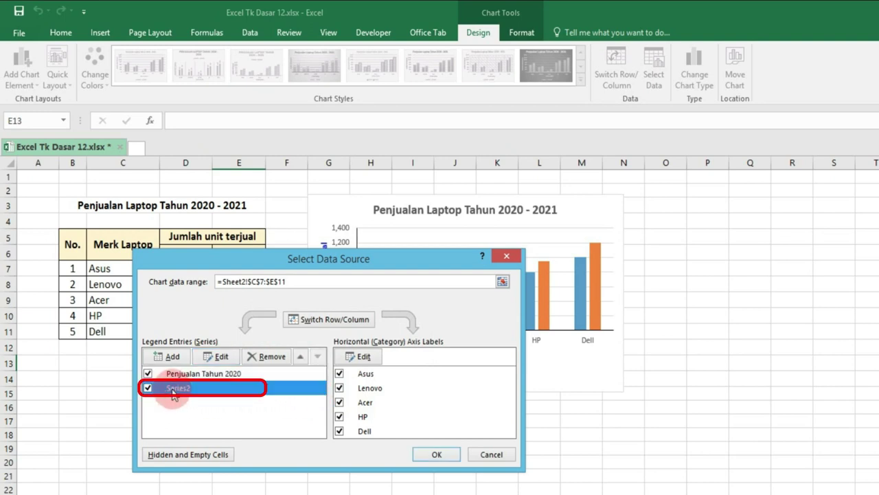
{"action": "left_click", "coordinate": [220, 359]}
{"action": "type", "text": "Penjualan Tahun 2021"}
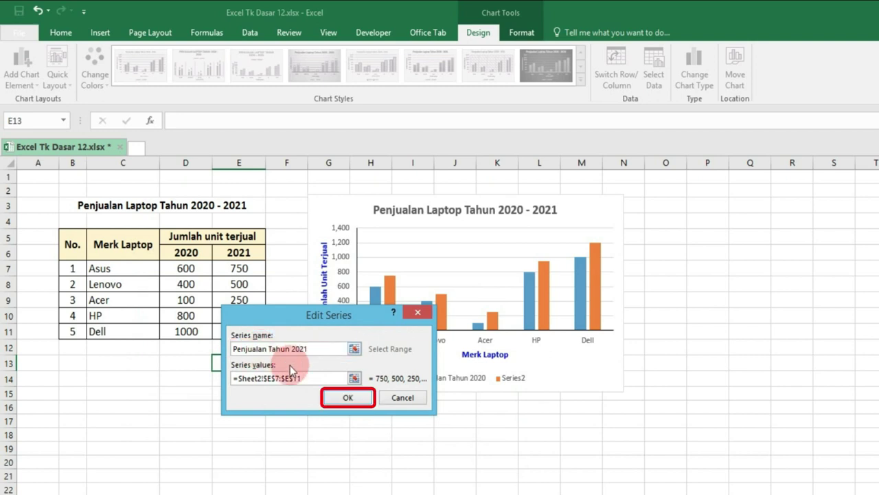
{"action": "left_click", "coordinate": [347, 397]}
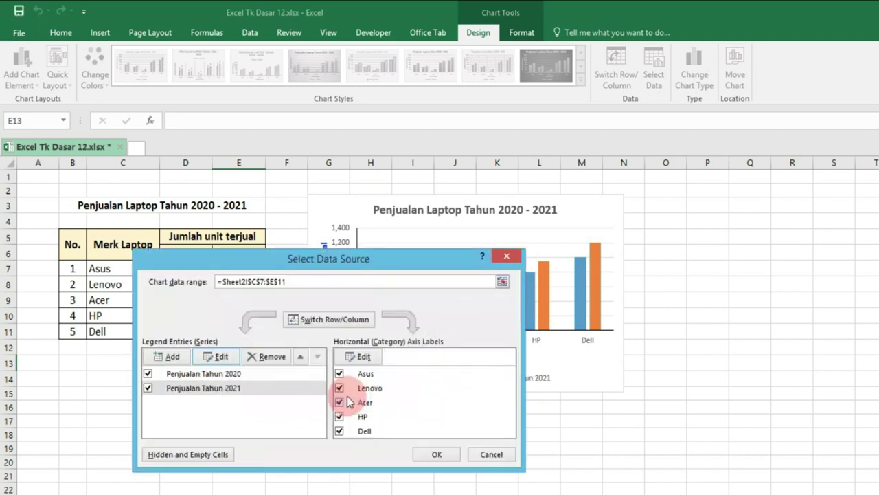
{"action": "left_click", "coordinate": [429, 456]}
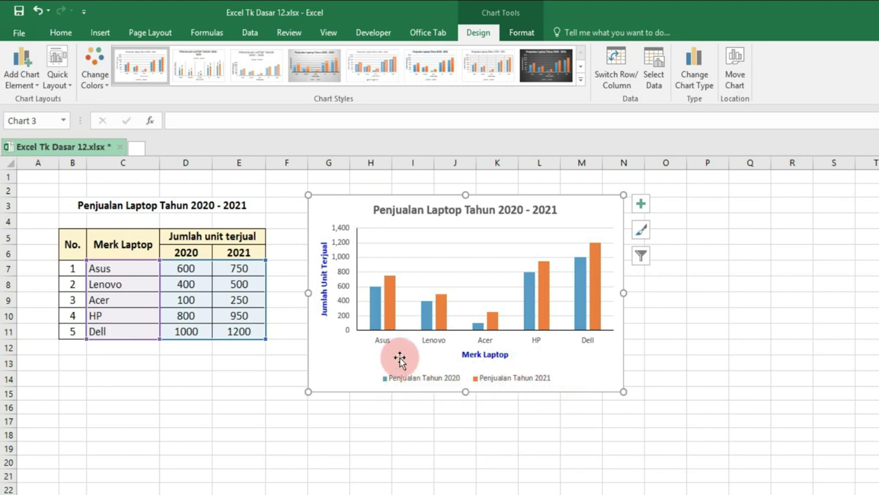
Step: Deselect the chart and bring up the Excel Tk Dasar 13.xlsx salary and allowance workbook
{"action": "mouse_move", "coordinate": [373, 347]}
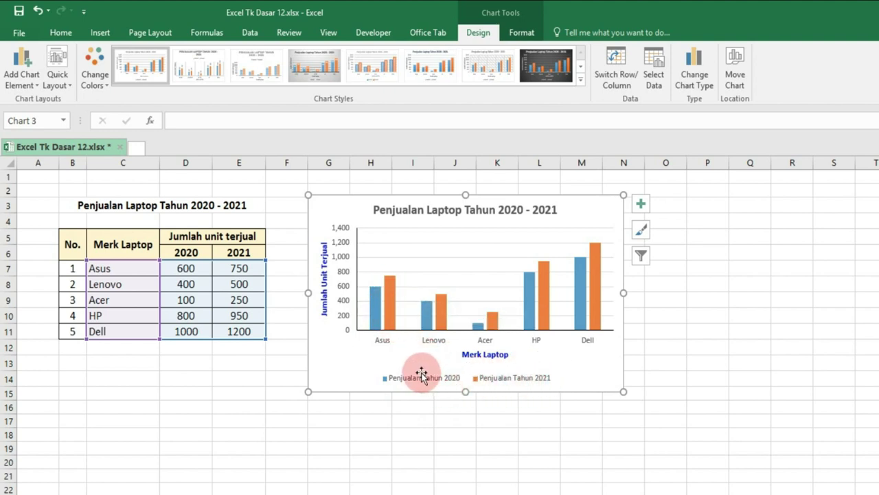
{"action": "left_click", "coordinate": [73, 204]}
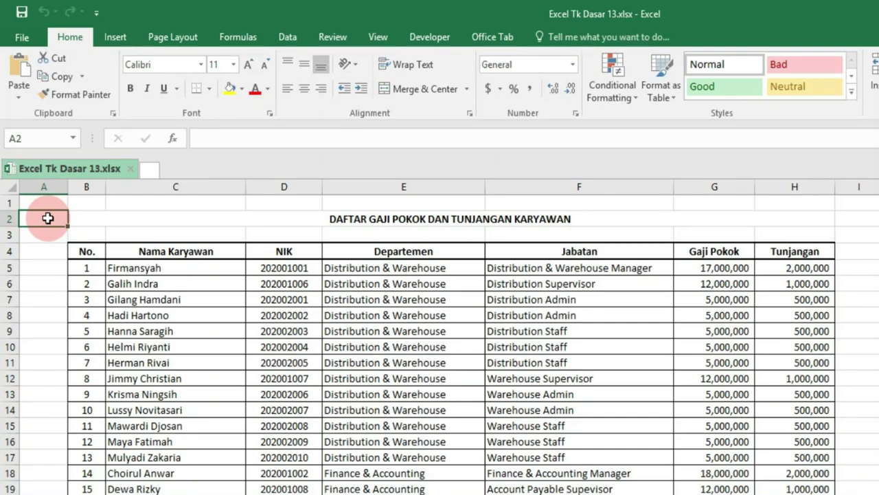
Step: Review the title and column headers, then select the salary table from the title row down
{"action": "left_click", "coordinate": [130, 219]}
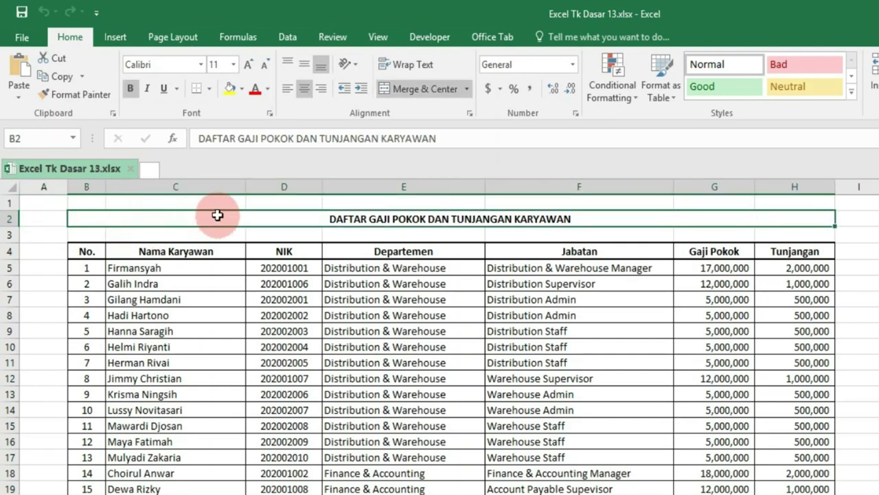
{"action": "left_click", "coordinate": [157, 253]}
{"action": "left_click", "coordinate": [267, 249]}
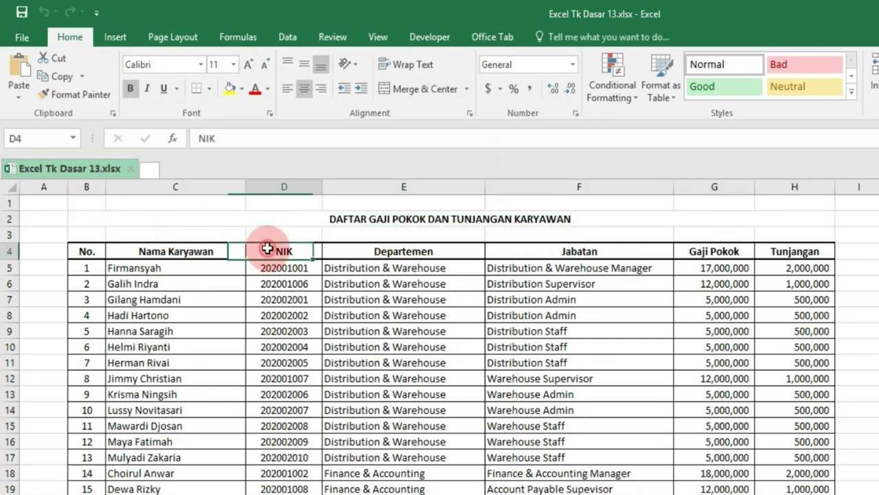
{"action": "left_click", "coordinate": [371, 251]}
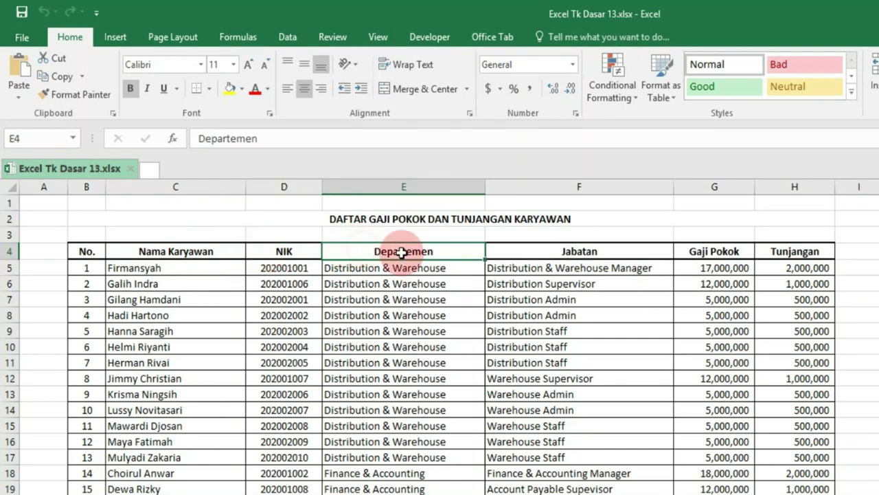
{"action": "left_click", "coordinate": [562, 252]}
{"action": "left_click", "coordinate": [691, 249]}
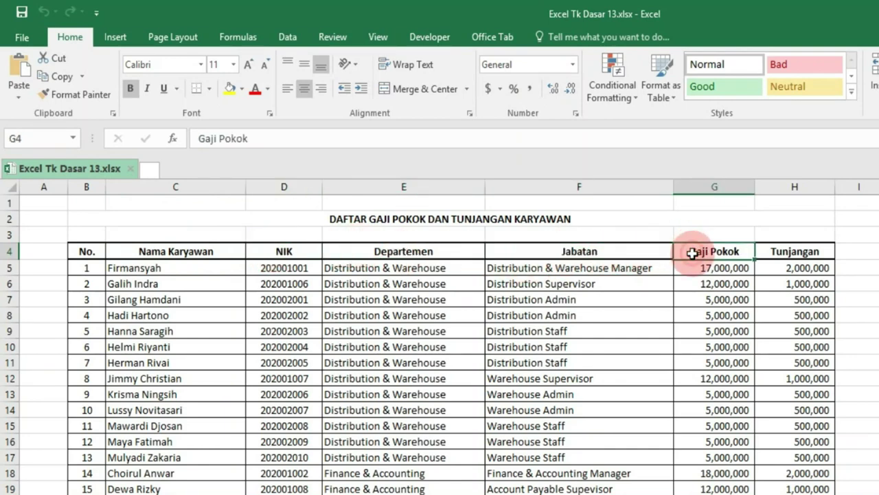
{"action": "left_click", "coordinate": [766, 252]}
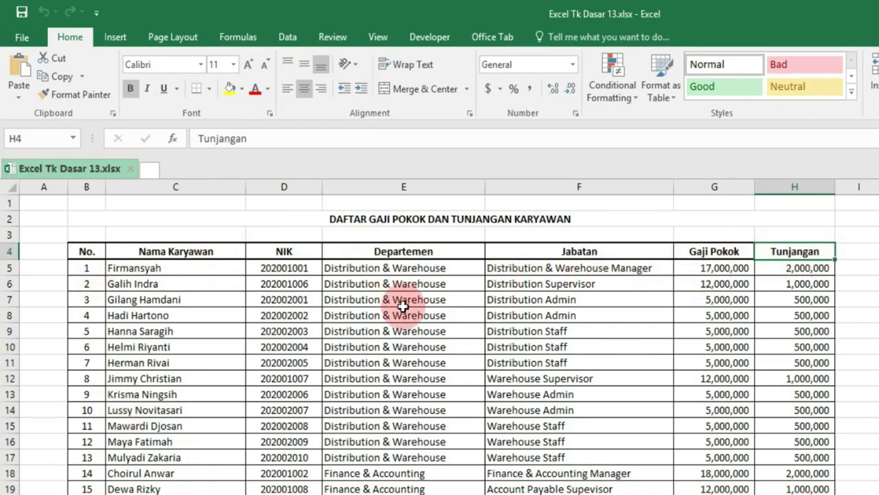
{"action": "left_click", "coordinate": [35, 217]}
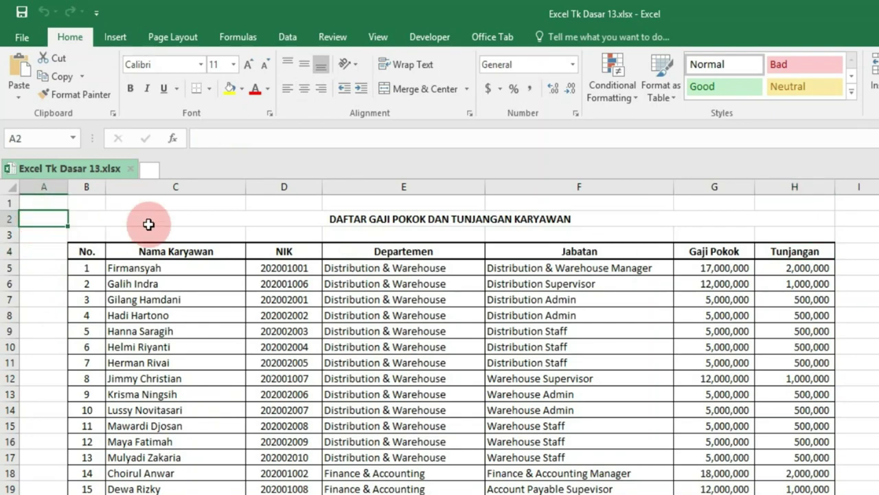
{"action": "mouse_move", "coordinate": [427, 218]}
{"action": "left_mouse_down"}
{"action": "mouse_move", "coordinate": [451, 491]}
{"action": "mouse_move", "coordinate": [469, 393]}
{"action": "left_mouse_up"}
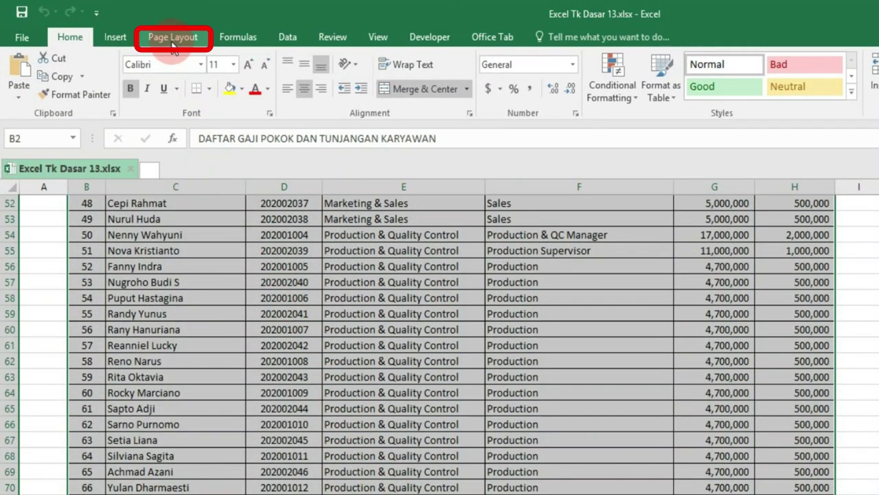
Step: Set the selected salary table as the print area on the Page Layout tab
{"action": "left_click", "coordinate": [171, 38]}
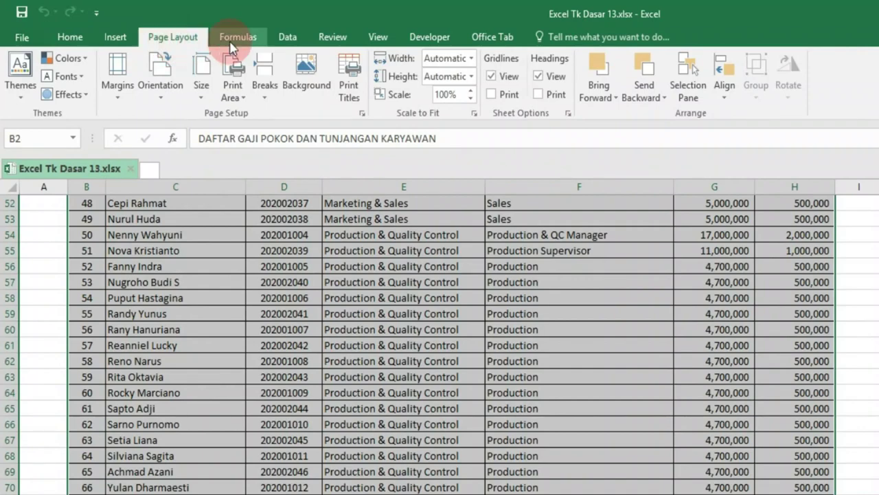
{"action": "left_click", "coordinate": [233, 76]}
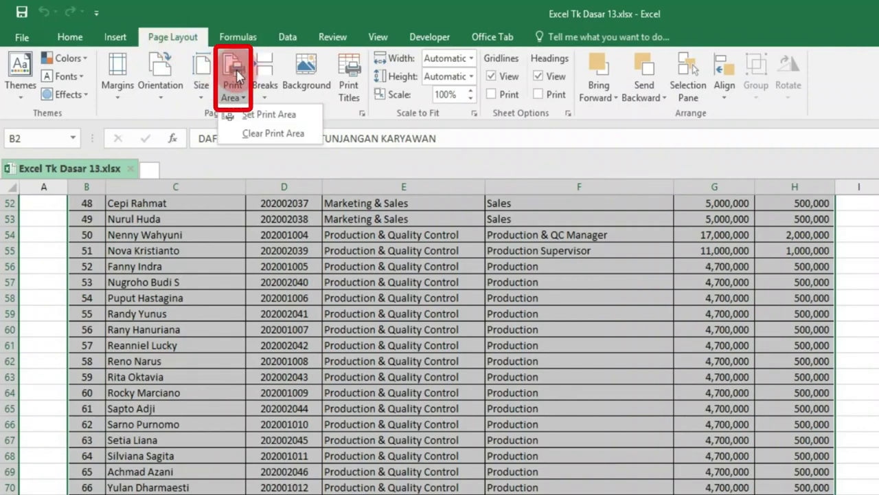
{"action": "left_click", "coordinate": [255, 113]}
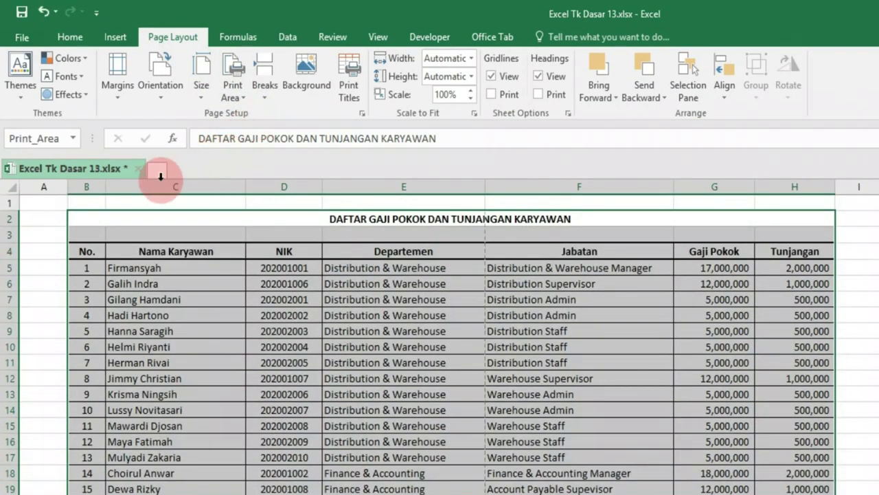
{"action": "left_click", "coordinate": [51, 219]}
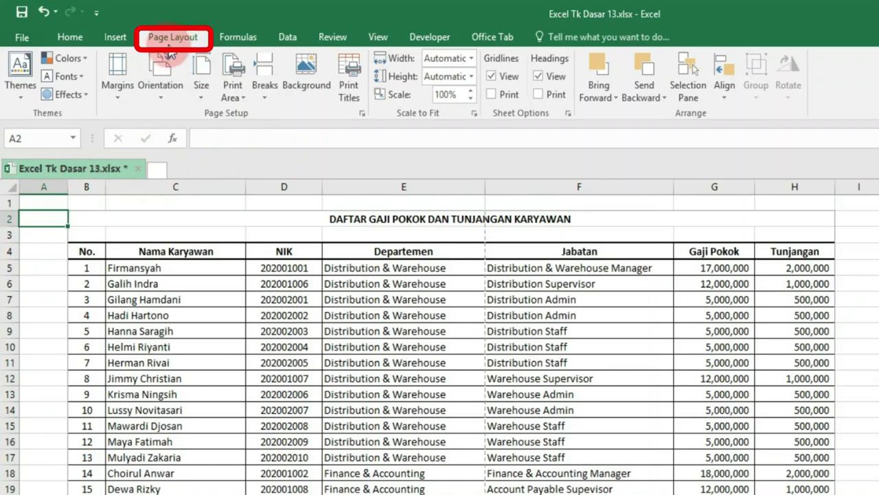
Step: Set the paper size to A4 in landscape orientation
{"action": "left_click", "coordinate": [207, 89]}
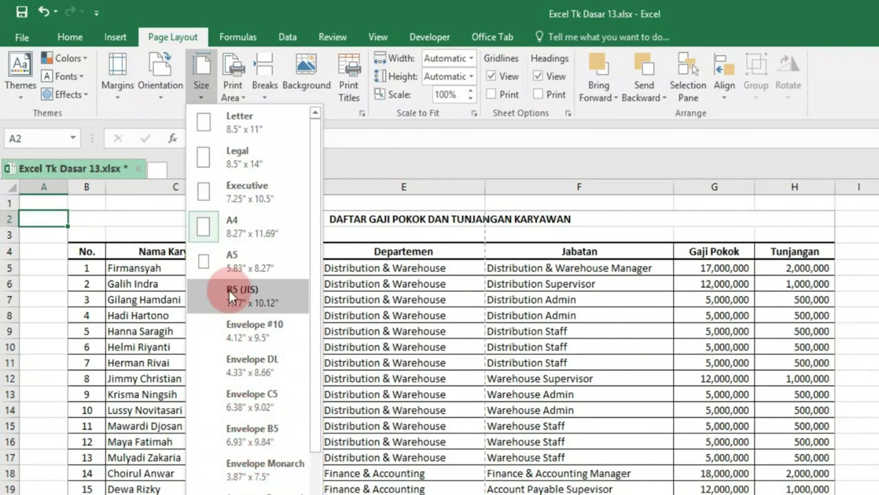
{"action": "left_click", "coordinate": [245, 226]}
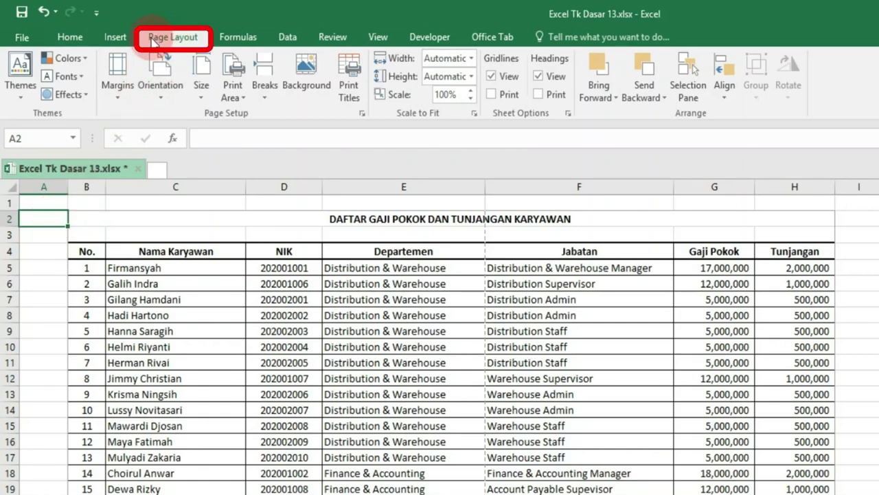
{"action": "left_click", "coordinate": [164, 76]}
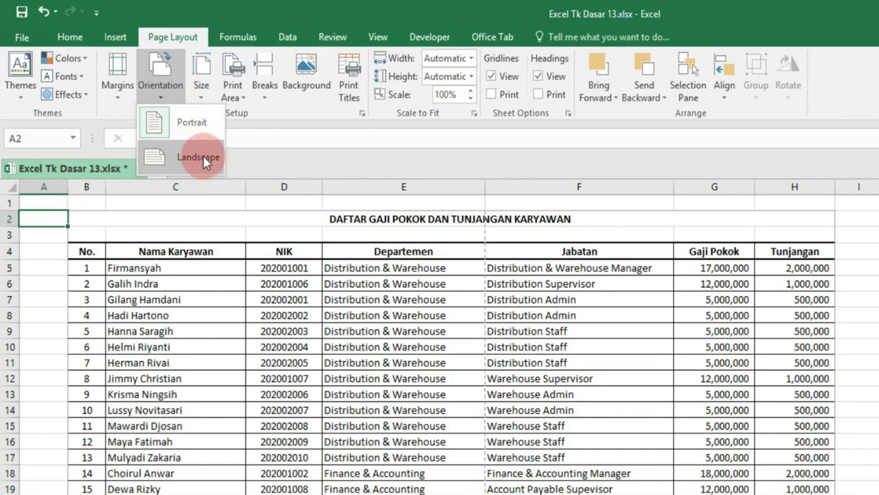
{"action": "left_click", "coordinate": [159, 158]}
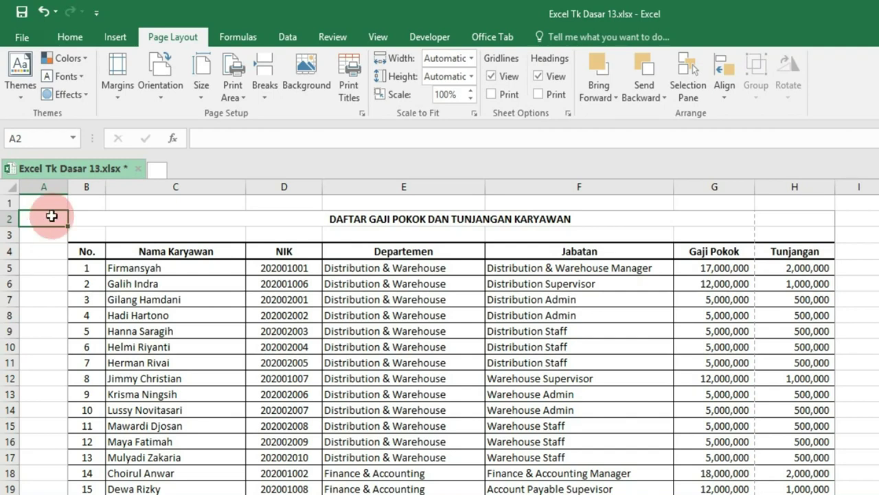
Step: In Custom Margins, try horizontal and vertical centering, then turn both back off
{"action": "left_click", "coordinate": [118, 86]}
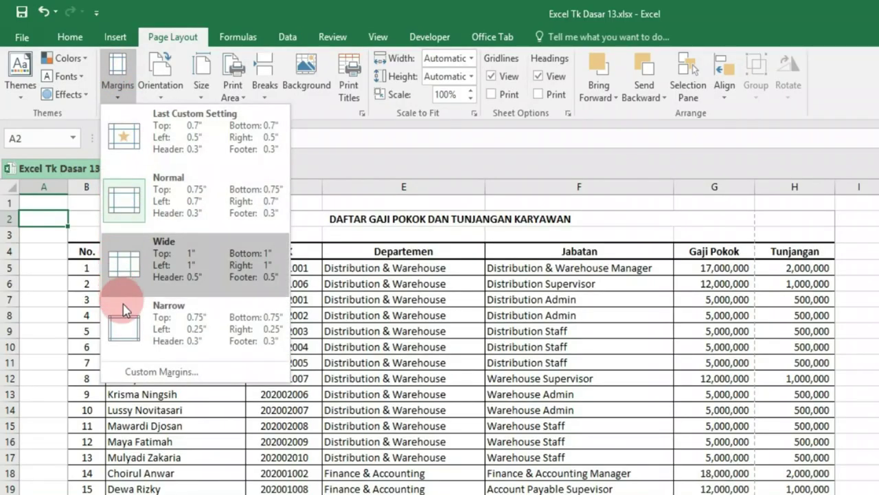
{"action": "left_click", "coordinate": [137, 371]}
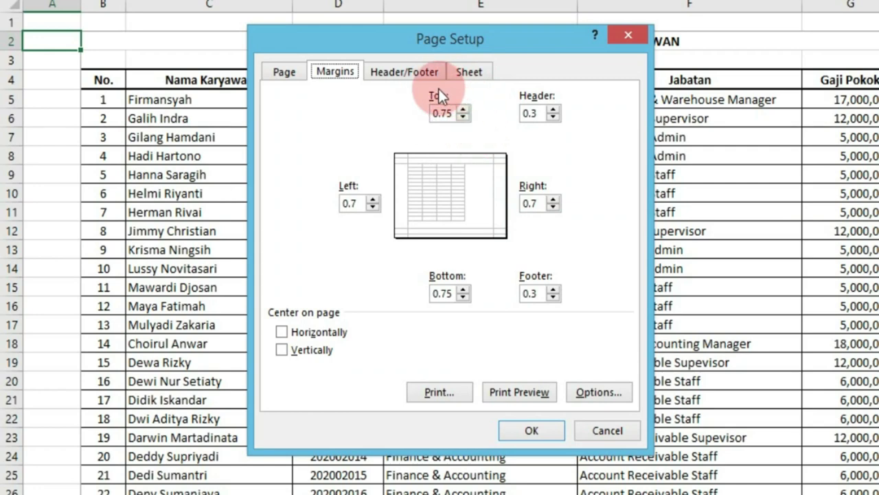
{"action": "left_click", "coordinate": [441, 293]}
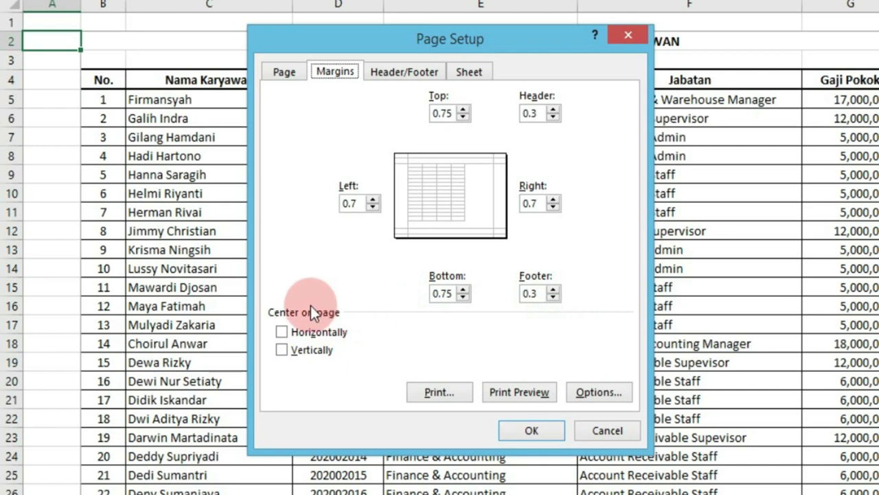
{"action": "left_click", "coordinate": [281, 332]}
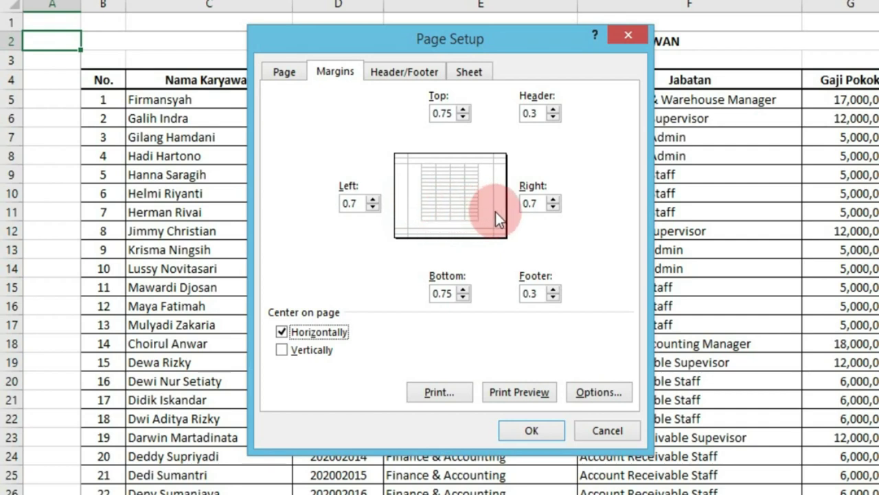
{"action": "left_click", "coordinate": [282, 349]}
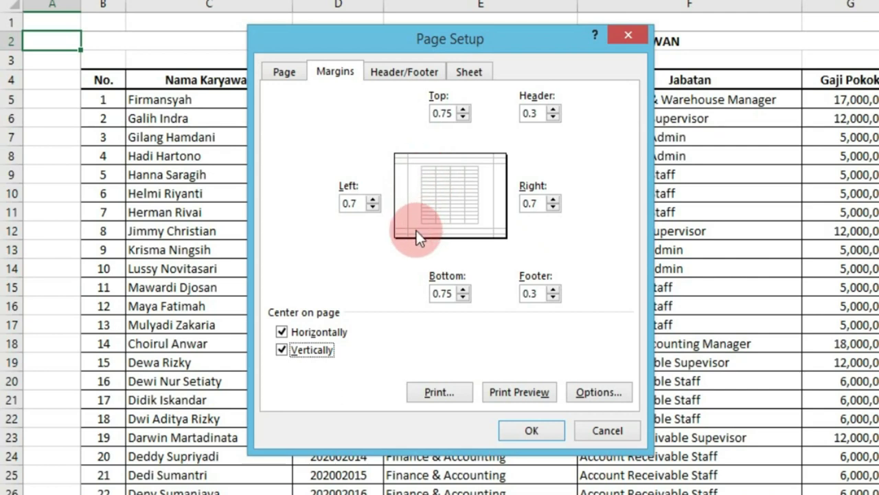
{"action": "left_click", "coordinate": [282, 351]}
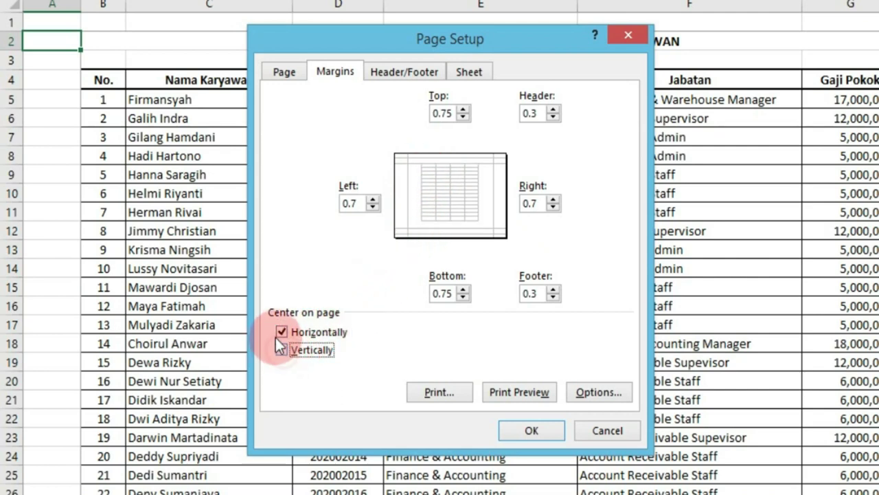
{"action": "left_click", "coordinate": [280, 333]}
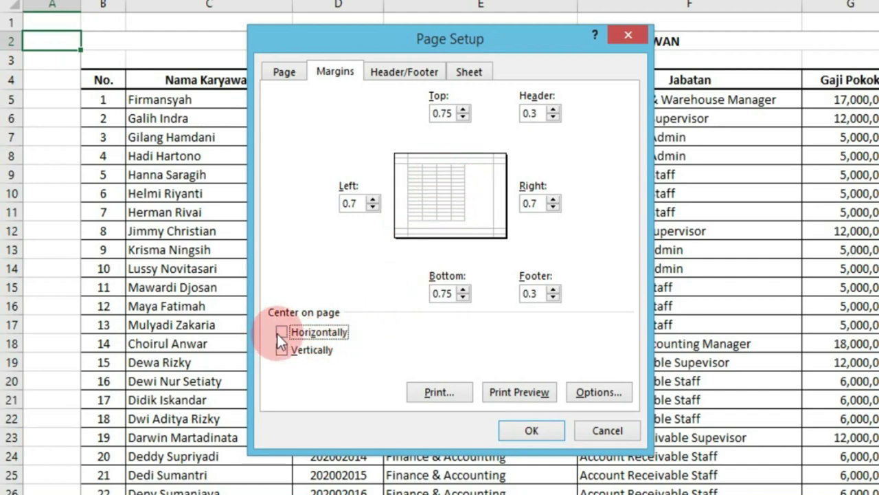
Step: Set left/right margins to 0.5 and top/bottom to 0.7, centred horizontally, and confirm
{"action": "left_click", "coordinate": [353, 207]}
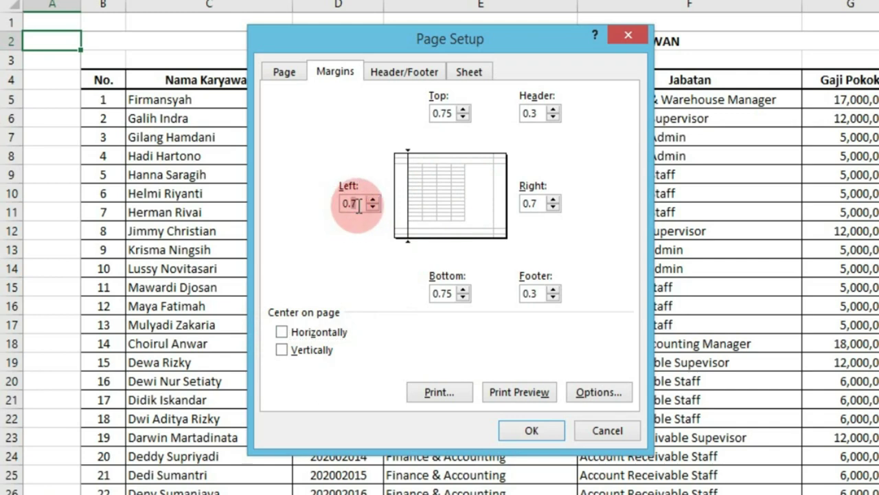
{"action": "left_click", "coordinate": [408, 218]}
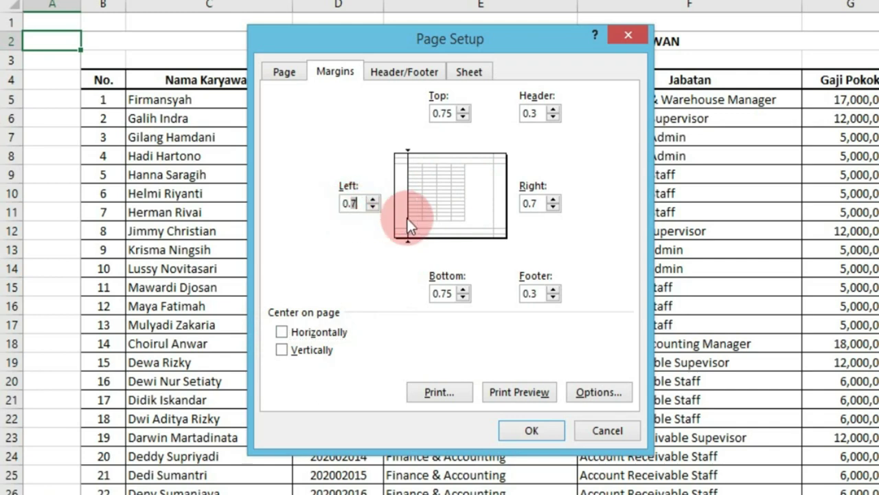
{"action": "double_click", "coordinate": [529, 204]}
{"action": "type", "text": "0.5"}
{"action": "left_click", "coordinate": [450, 116]}
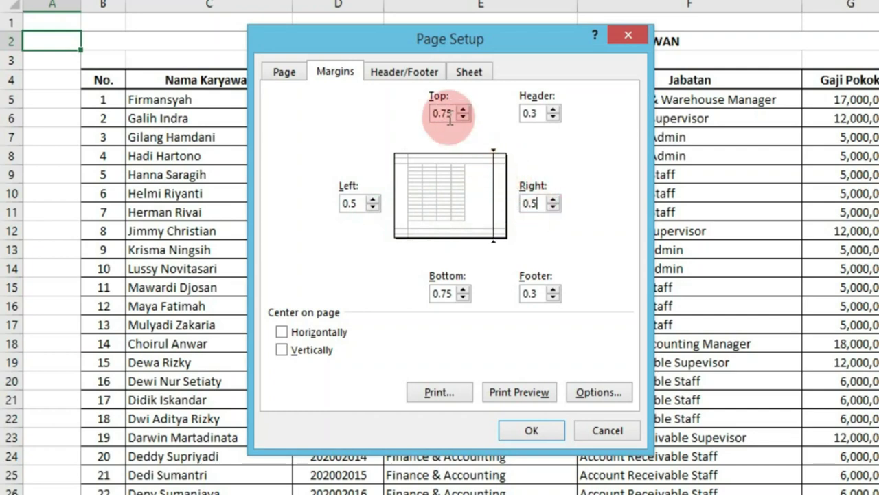
{"action": "double_click", "coordinate": [455, 113]}
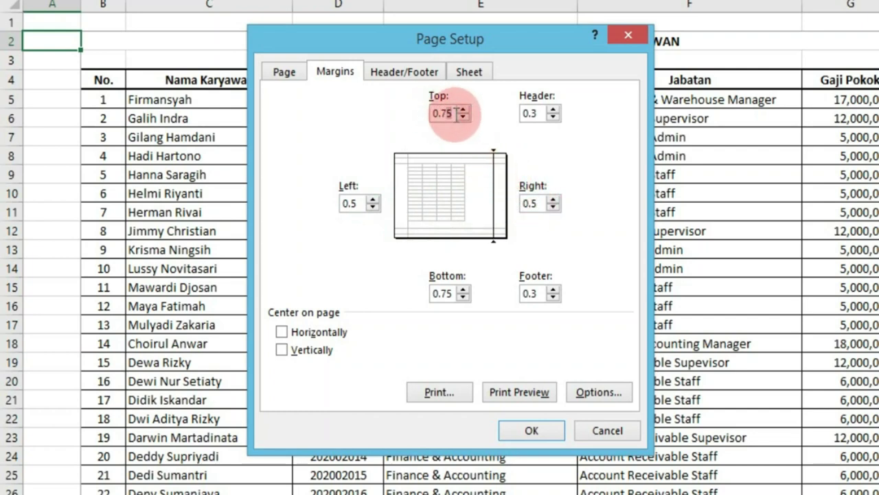
{"action": "type", "text": "0.7"}
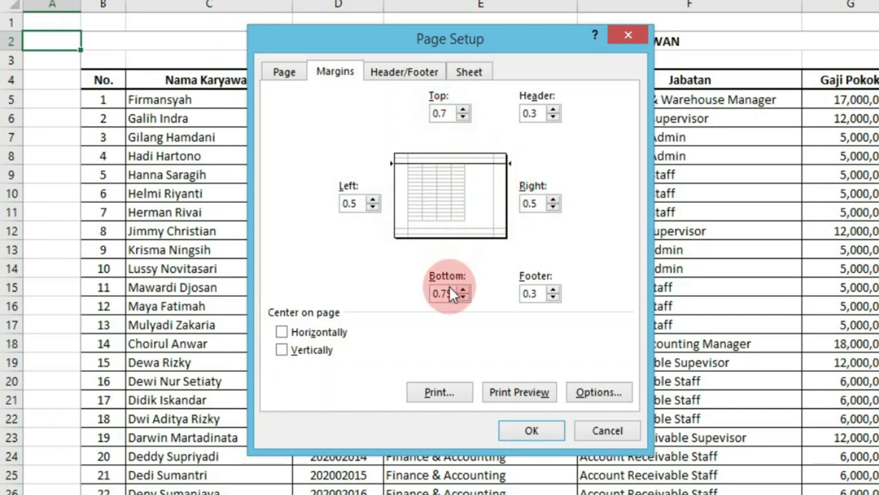
{"action": "left_click", "coordinate": [450, 292]}
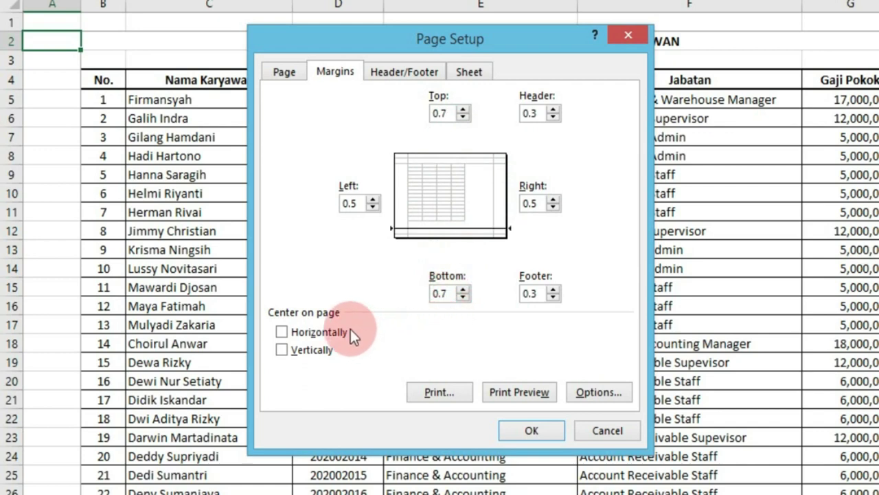
{"action": "left_click", "coordinate": [282, 333]}
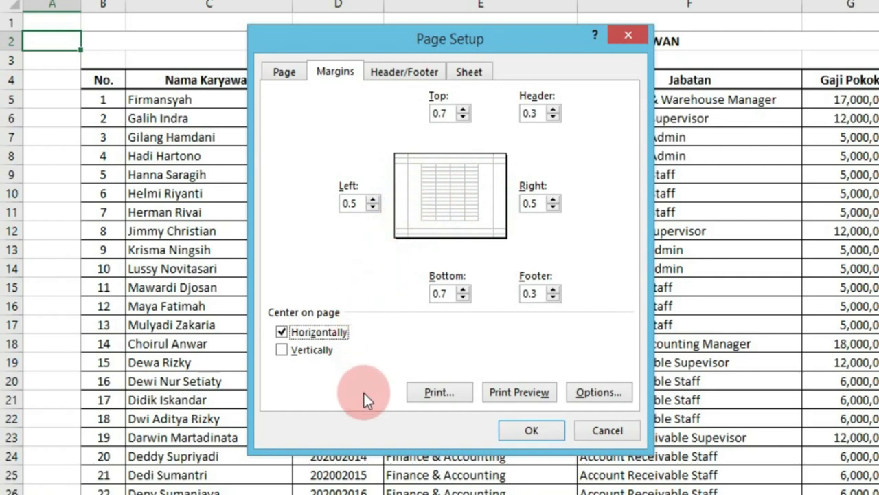
{"action": "left_click", "coordinate": [528, 422]}
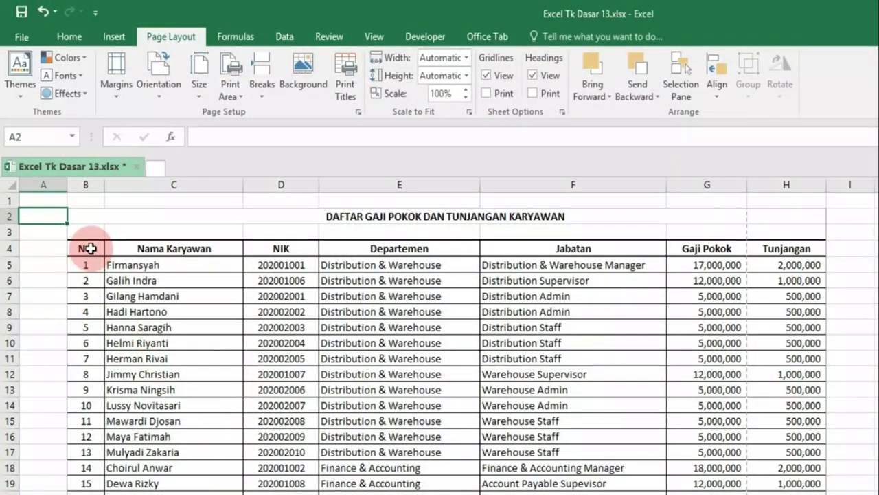
Step: Select header row B4:H4 and set $4:$4 as the rows to repeat at top in Print Titles
{"action": "left_click", "coordinate": [90, 248]}
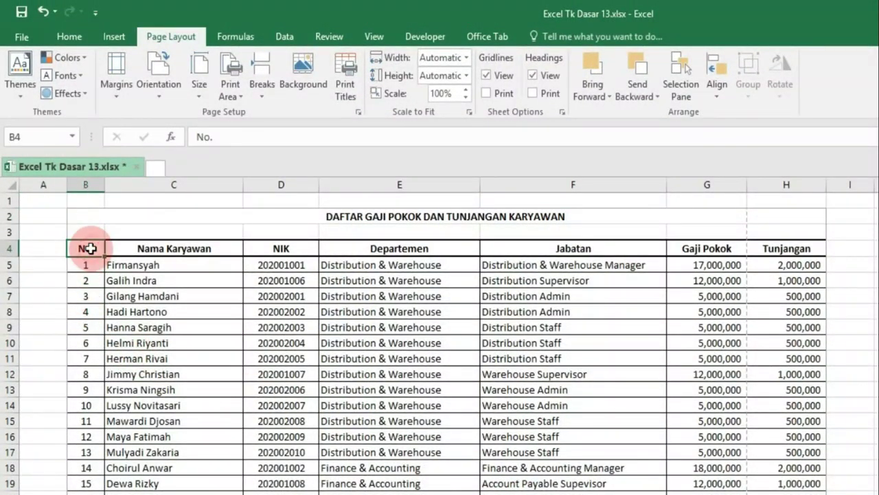
{"action": "left_click_drag", "start_coordinate": [91, 248], "coordinate": [428, 247]}
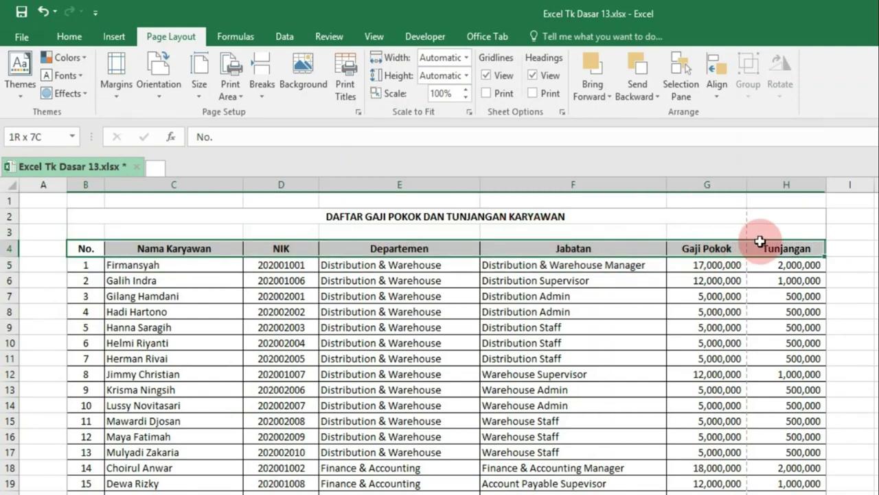
{"action": "left_click_drag", "start_coordinate": [428, 247], "coordinate": [749, 242]}
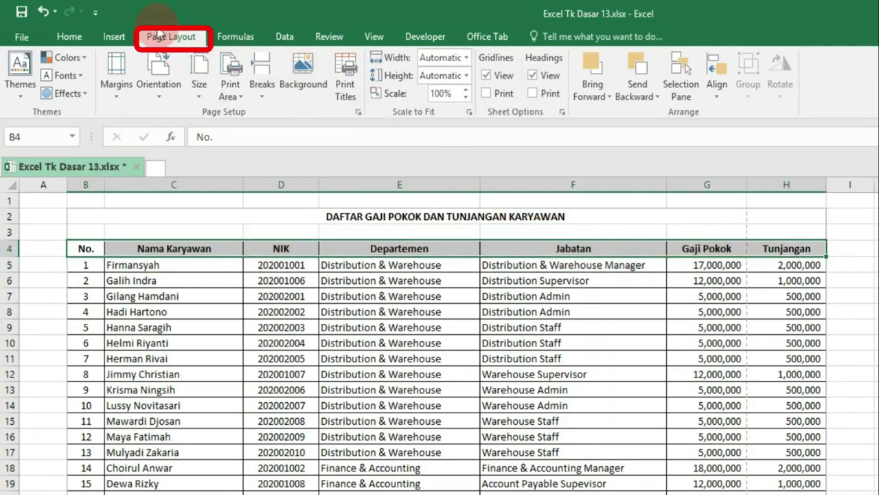
{"action": "left_click", "coordinate": [347, 82]}
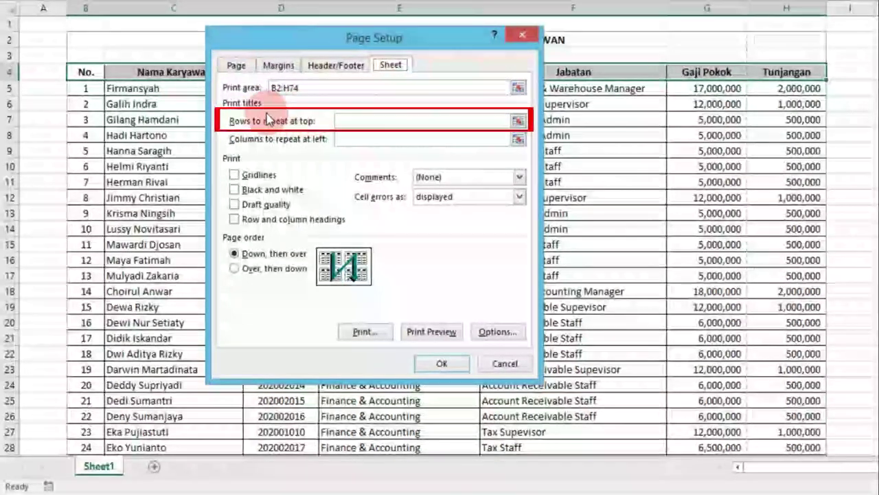
{"action": "left_click", "coordinate": [522, 122]}
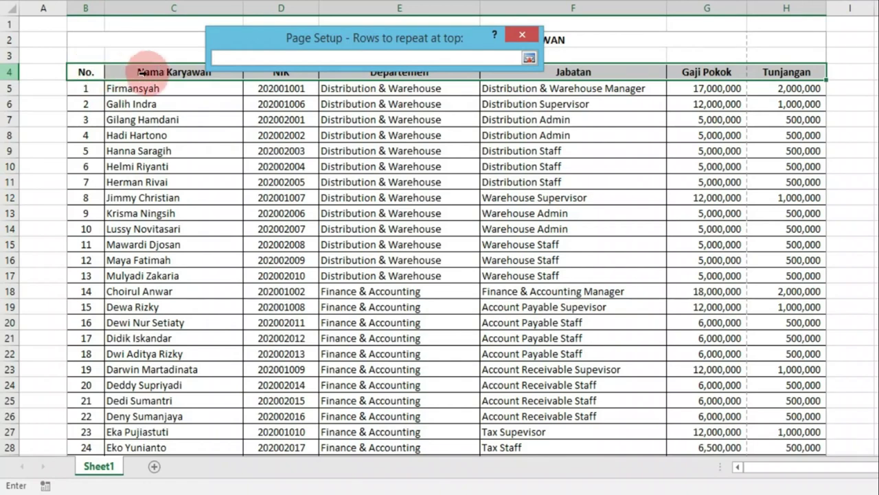
{"action": "left_click", "coordinate": [9, 73]}
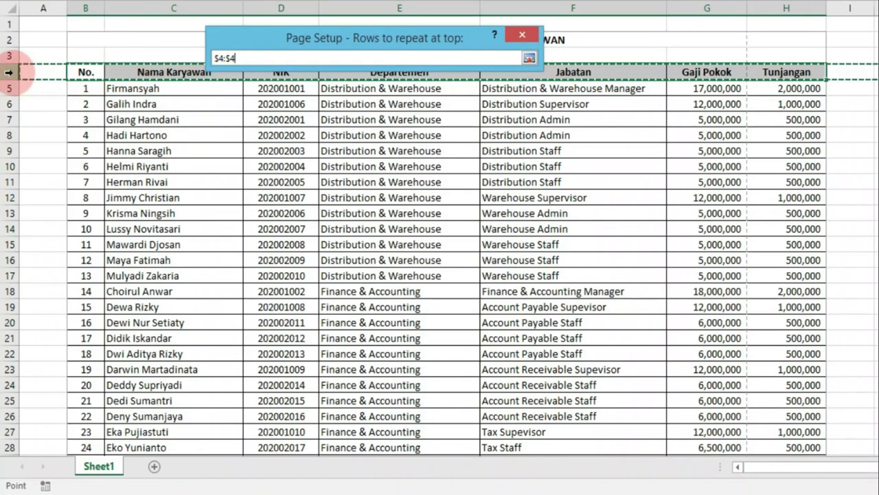
{"action": "key", "text": "Return"}
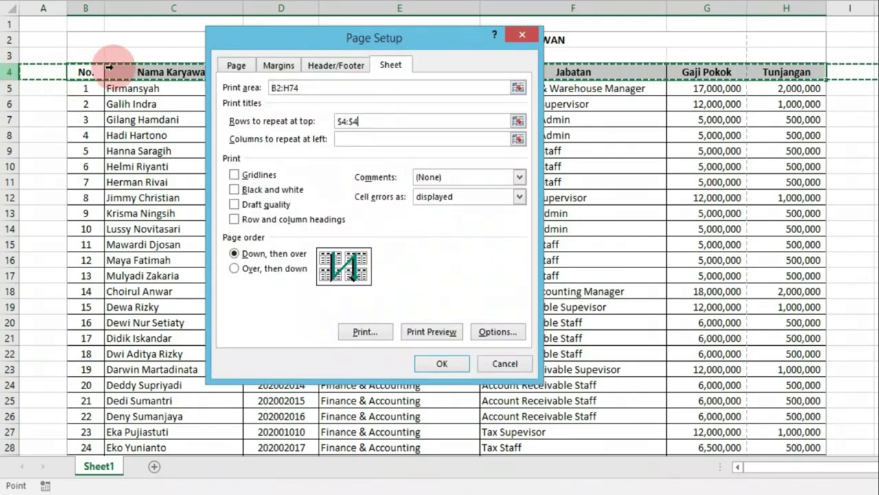
{"action": "left_click", "coordinate": [432, 364]}
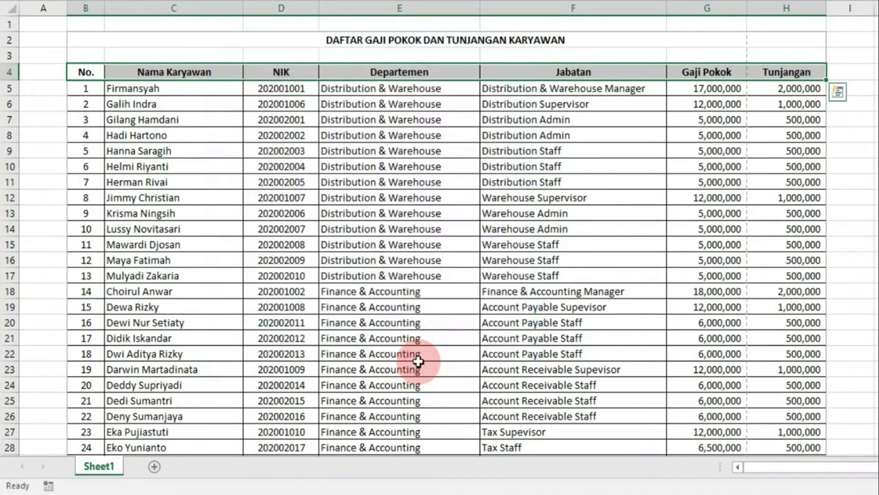
{"action": "left_click_drag", "start_coordinate": [722, 180], "coordinate": [721, 166]}
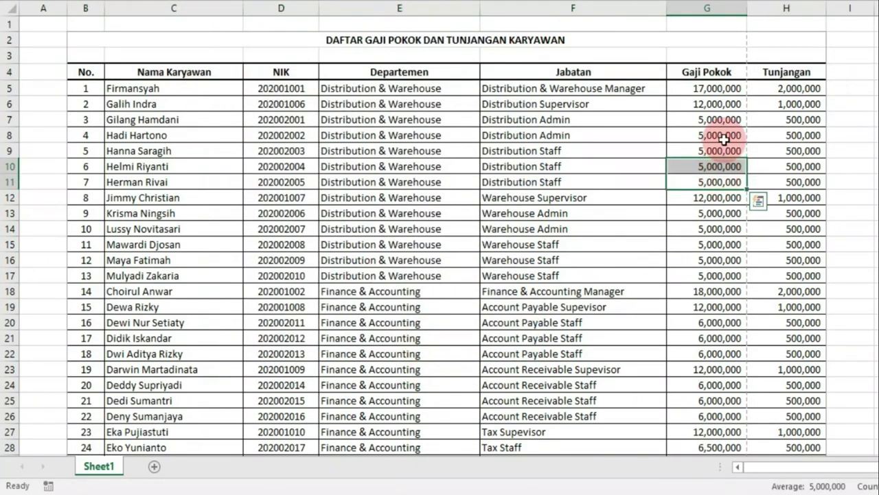
{"action": "left_click", "coordinate": [731, 72]}
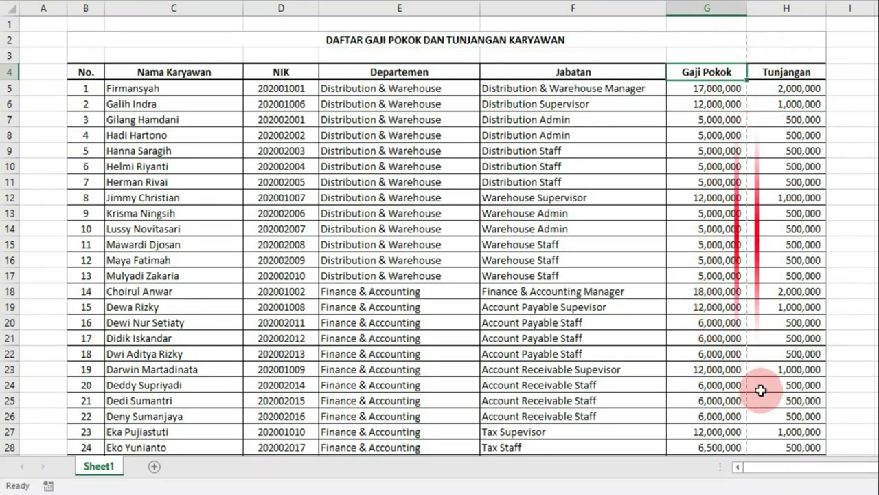
{"action": "left_click", "coordinate": [768, 71]}
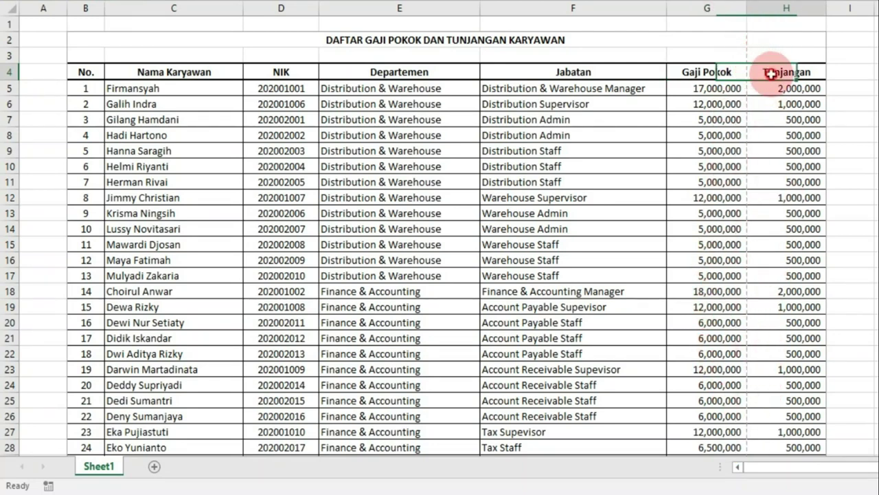
{"action": "left_click_drag", "start_coordinate": [776, 130], "coordinate": [784, 307]}
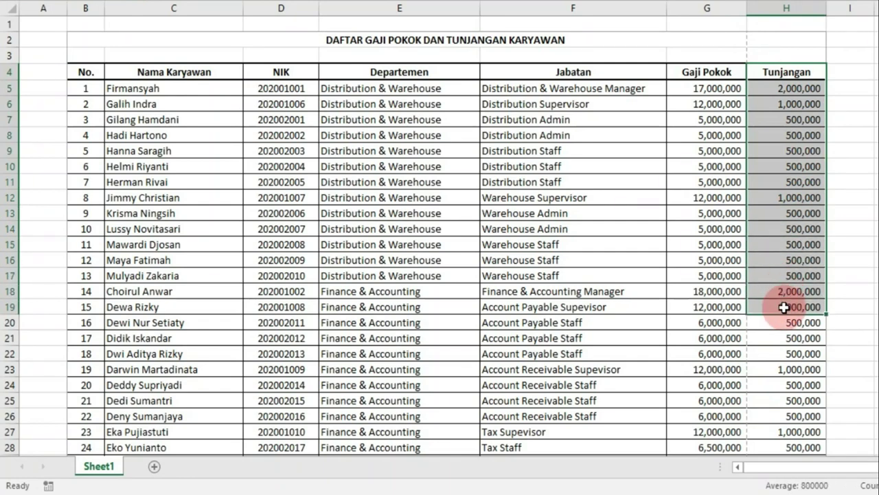
{"action": "scroll", "coordinate": [784, 308], "scroll_direction": "down", "scroll_amount": 2}
{"action": "scroll", "coordinate": [786, 304], "scroll_direction": "down", "scroll_amount": 3}
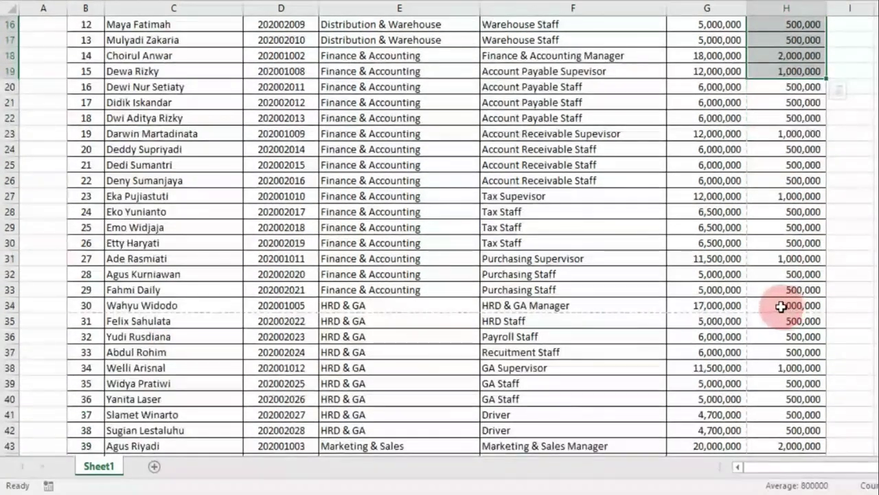
{"action": "left_click", "coordinate": [80, 307]}
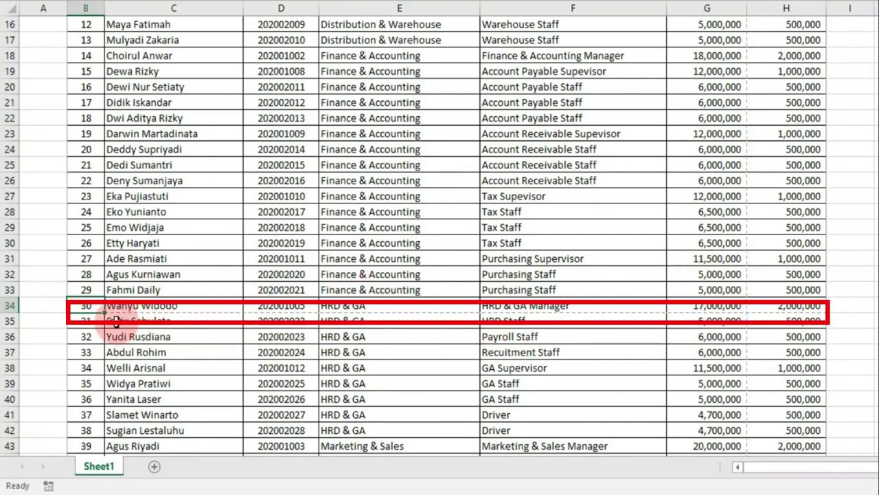
{"action": "left_click_drag", "start_coordinate": [82, 326], "coordinate": [84, 464]}
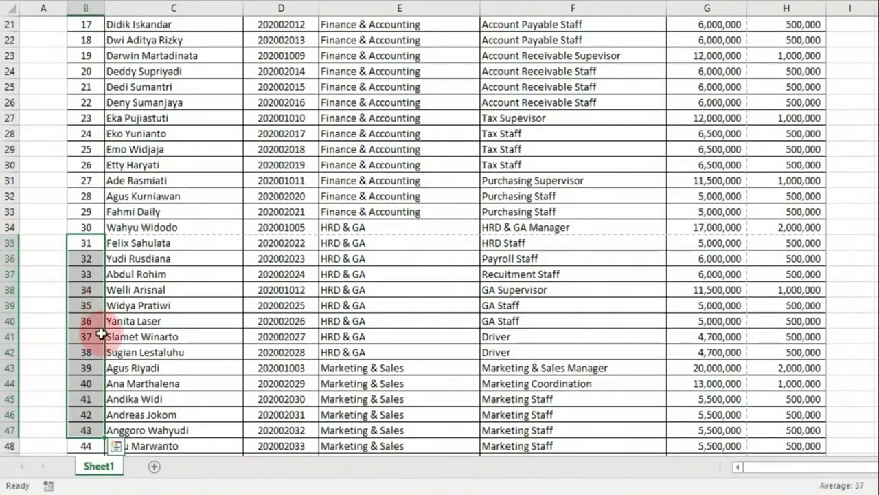
{"action": "scroll", "coordinate": [92, 392], "scroll_direction": "down", "scroll_amount": 2}
{"action": "scroll", "coordinate": [94, 338], "scroll_direction": "down", "scroll_amount": 2}
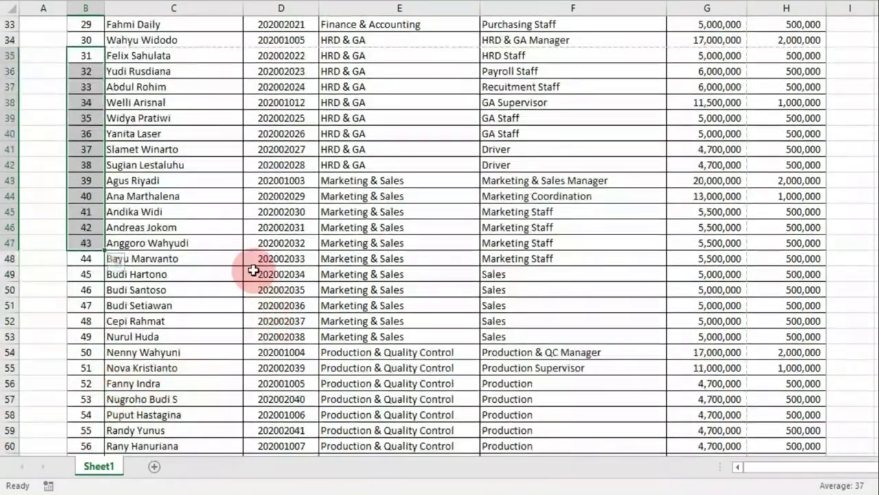
{"action": "left_click", "coordinate": [218, 212]}
{"action": "left_click", "coordinate": [88, 55]}
{"action": "left_click_drag", "start_coordinate": [394, 186], "coordinate": [805, 304]}
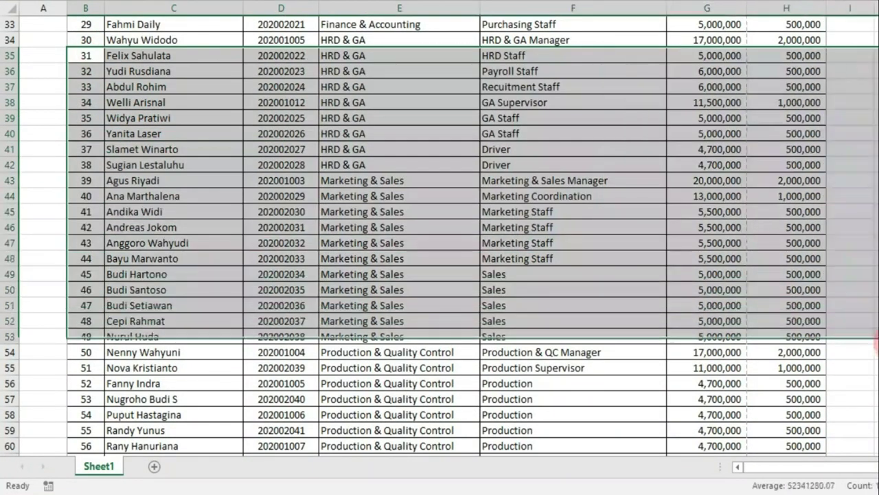
{"action": "scroll", "coordinate": [579, 277], "scroll_direction": "up", "scroll_amount": 6}
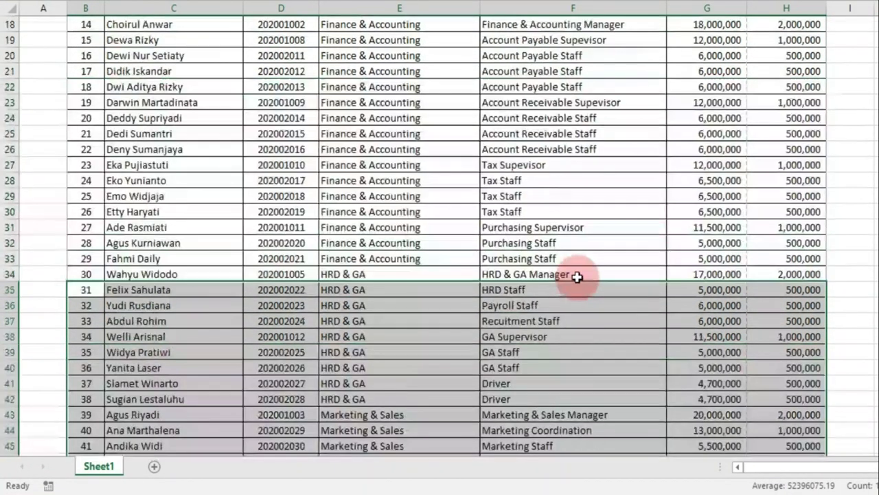
{"action": "scroll", "coordinate": [575, 277], "scroll_direction": "up", "scroll_amount": 4}
{"action": "scroll", "coordinate": [568, 247], "scroll_direction": "up", "scroll_amount": 1}
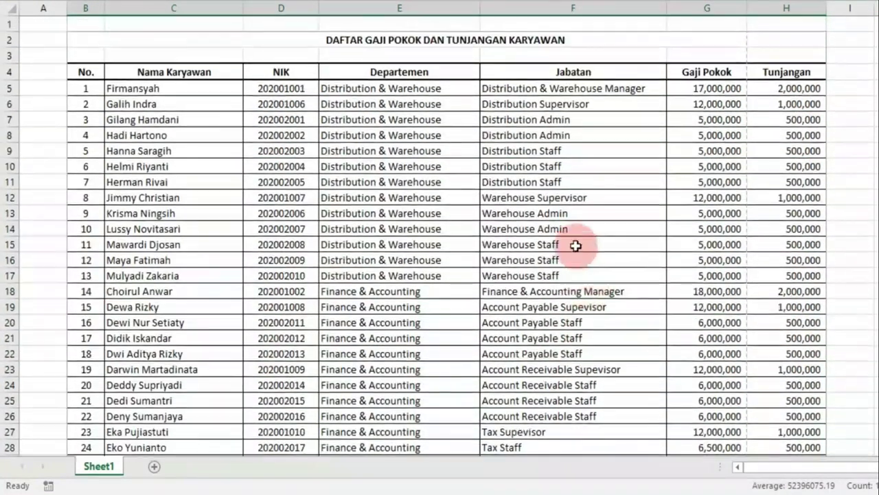
{"action": "left_click", "coordinate": [42, 35]}
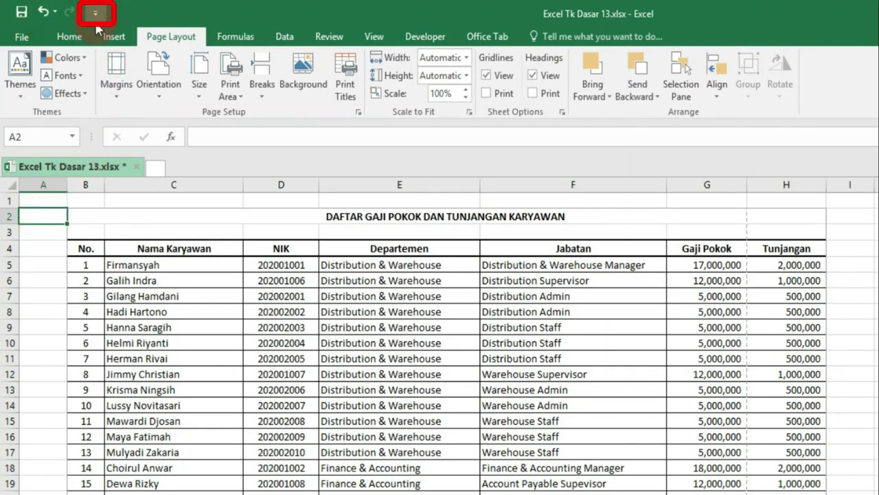
Step: Add Print Preview and Print to the Quick Access Toolbar and open the preview
{"action": "left_click", "coordinate": [96, 13]}
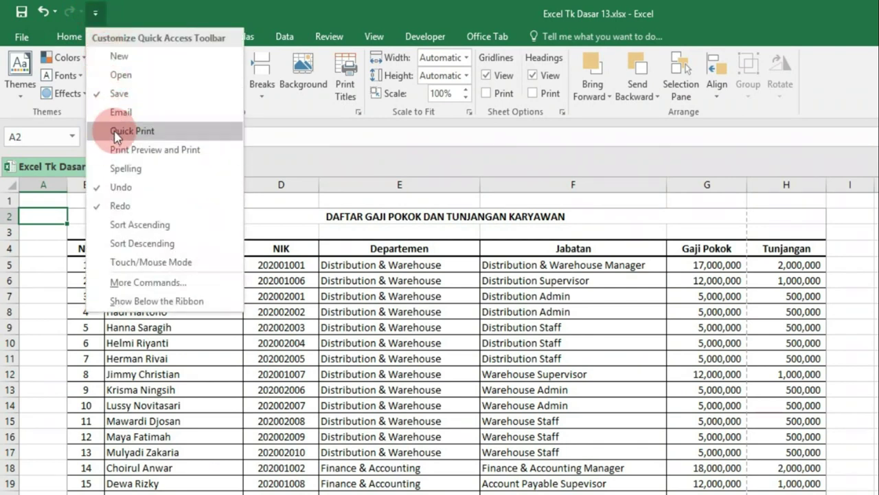
{"action": "left_click", "coordinate": [141, 150]}
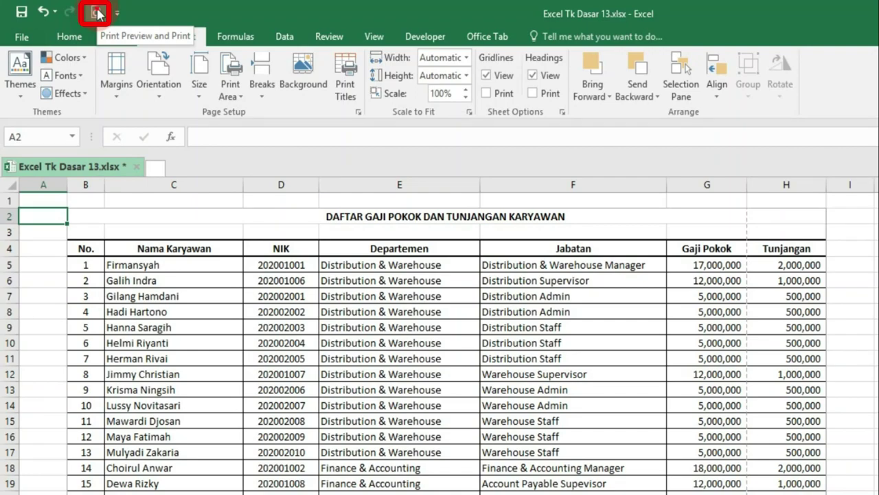
{"action": "left_click", "coordinate": [97, 14]}
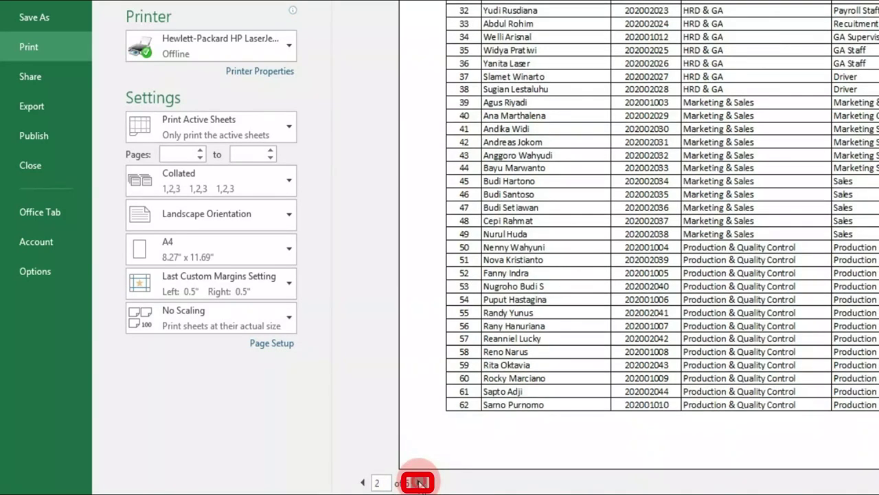
Step: Page through the preview, then scale the printout to fit 1 page wide by 1 page tall
{"action": "left_click", "coordinate": [421, 483]}
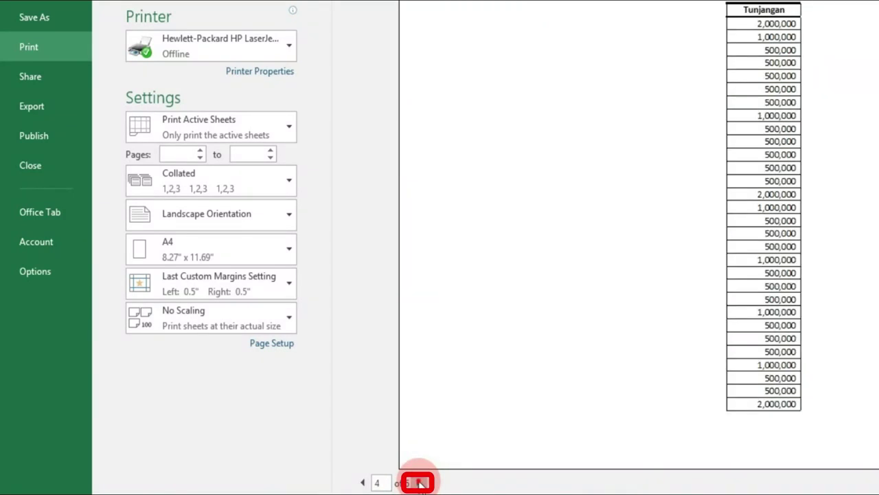
{"action": "left_click", "coordinate": [420, 483]}
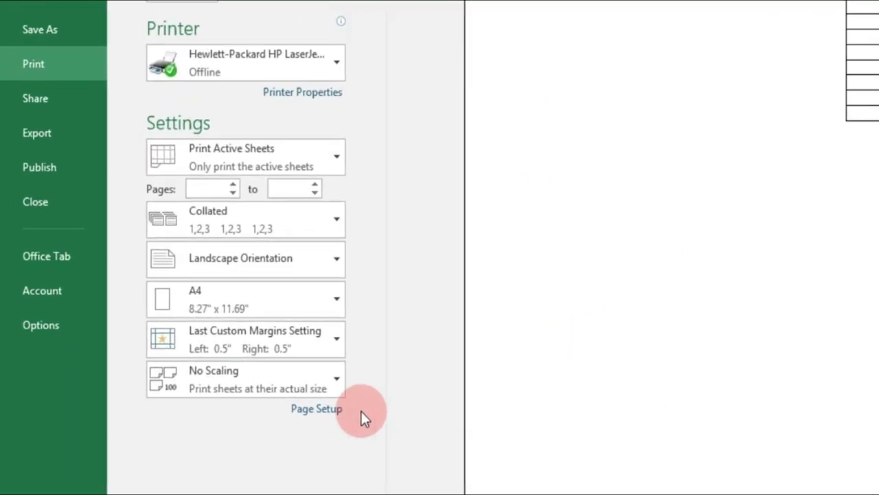
{"action": "left_click", "coordinate": [295, 408]}
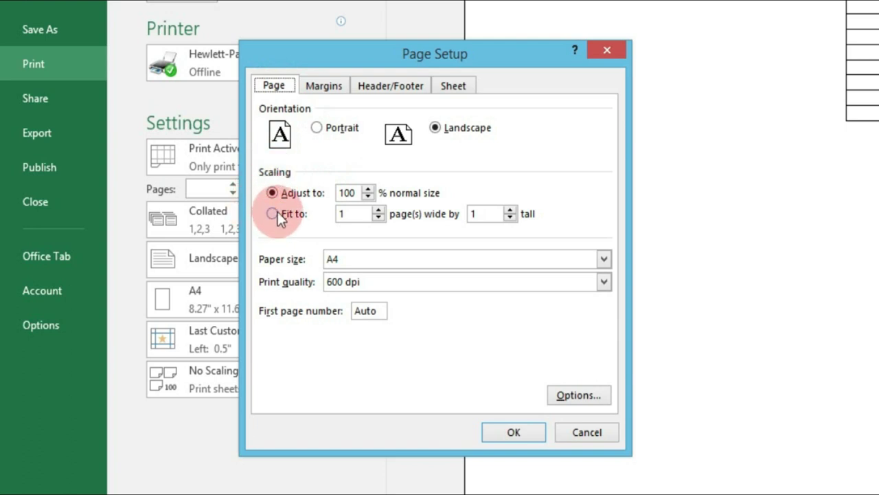
{"action": "left_click", "coordinate": [275, 214]}
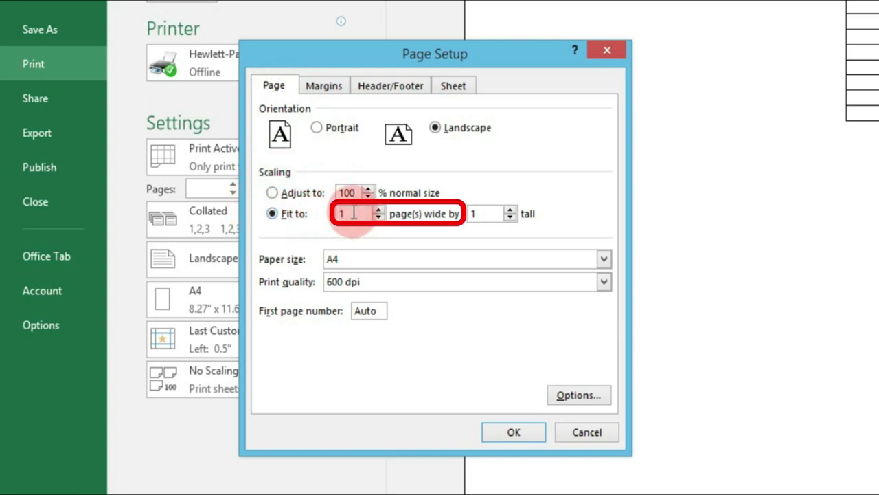
{"action": "left_click_drag", "start_coordinate": [354, 214], "coordinate": [336, 213]}
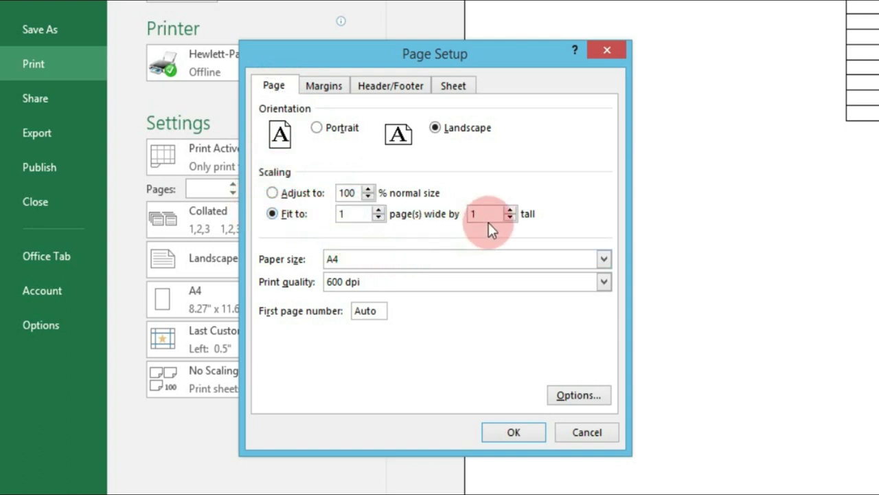
{"action": "left_click_drag", "start_coordinate": [495, 214], "coordinate": [467, 213]}
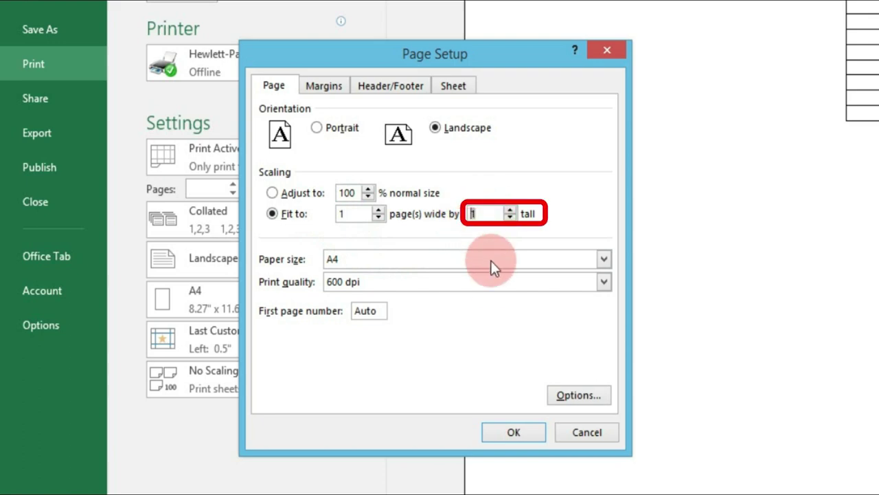
{"action": "left_click", "coordinate": [514, 431]}
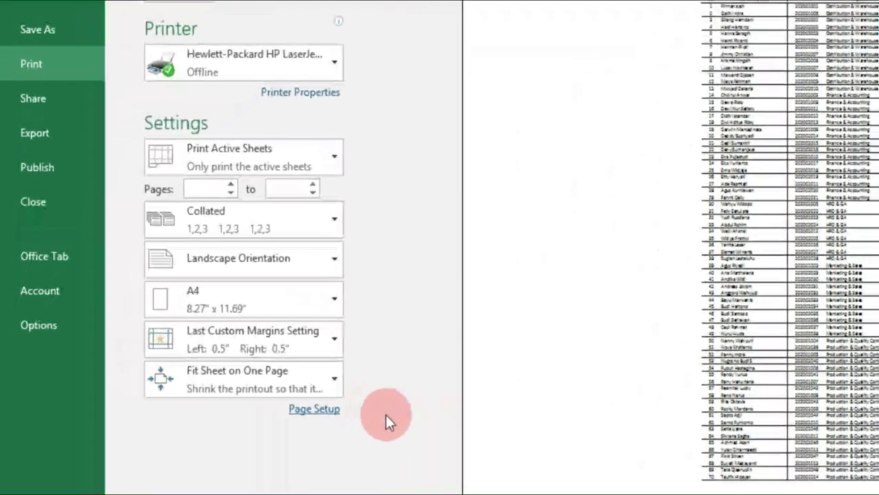
Step: Remove the pages-tall limit in Page Setup so the printout fits 1 page wide only
{"action": "left_click", "coordinate": [309, 410]}
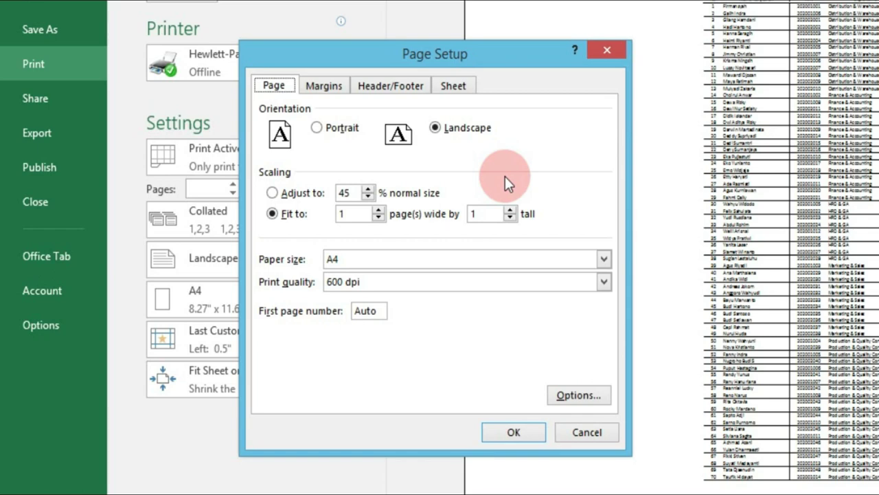
{"action": "left_click", "coordinate": [483, 214]}
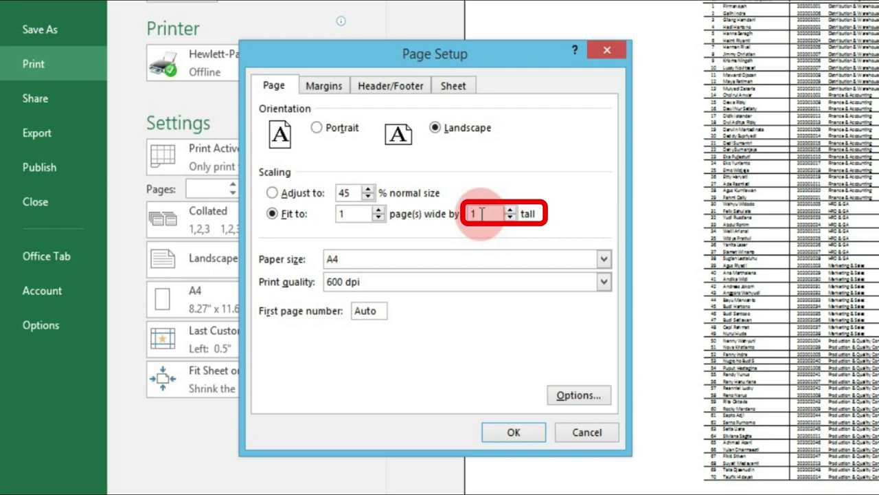
{"action": "key", "text": "BackSpace"}
{"action": "type", "text": "0"}
{"action": "left_click", "coordinate": [494, 431]}
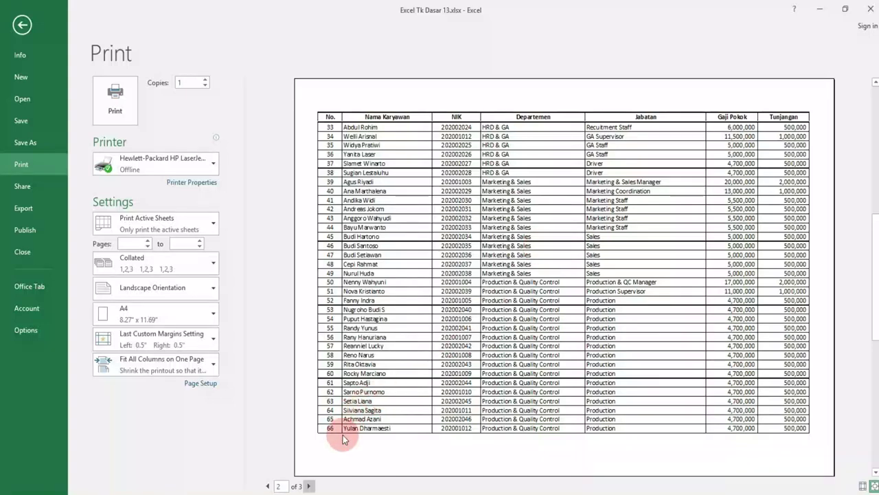
Step: Check the last preview page and confirm the scaling in Page Setup is unchanged
{"action": "left_click", "coordinate": [307, 486]}
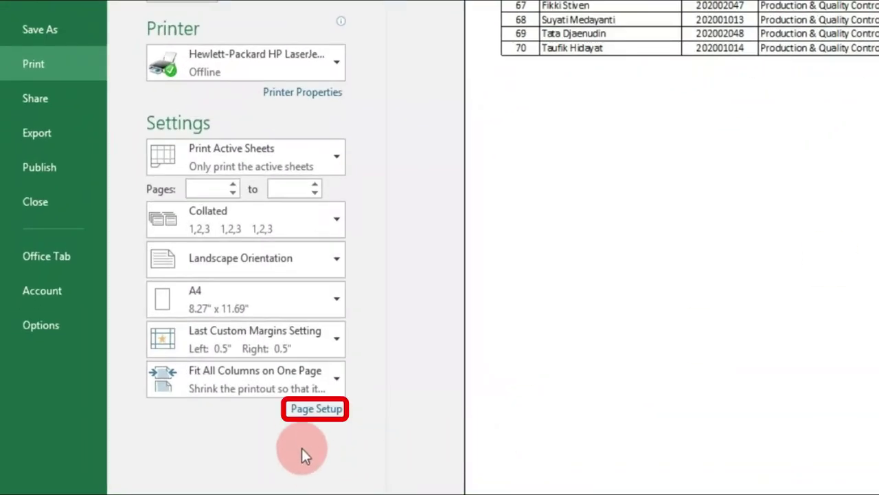
{"action": "left_click", "coordinate": [309, 409]}
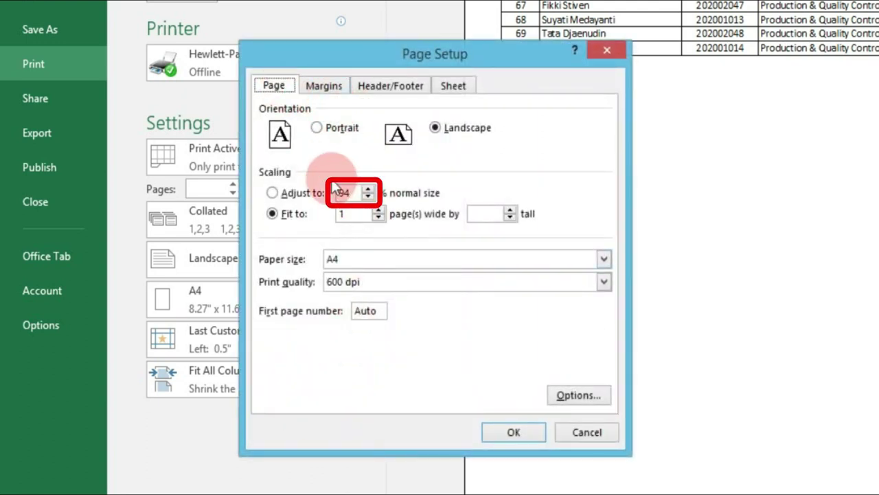
{"action": "left_click", "coordinate": [496, 434]}
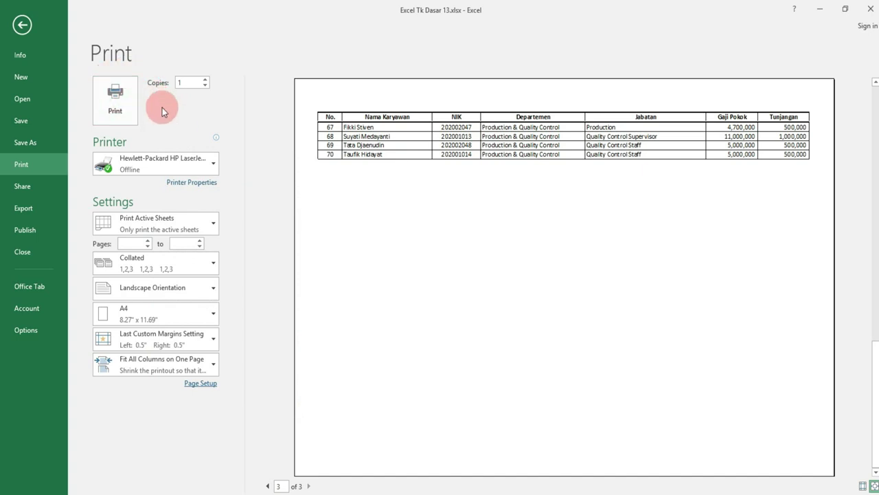
Step: Check the printer list, keep the current printer, and return to the salary worksheet
{"action": "left_click", "coordinate": [207, 167]}
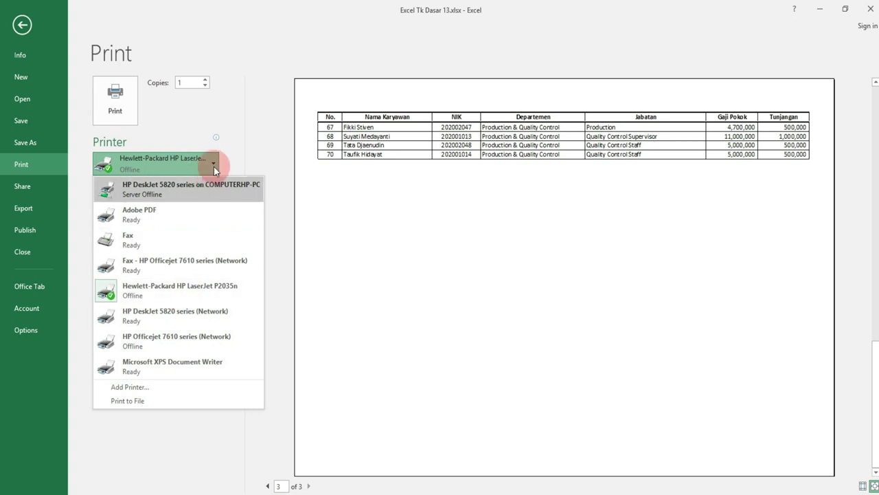
{"action": "left_click", "coordinate": [214, 169]}
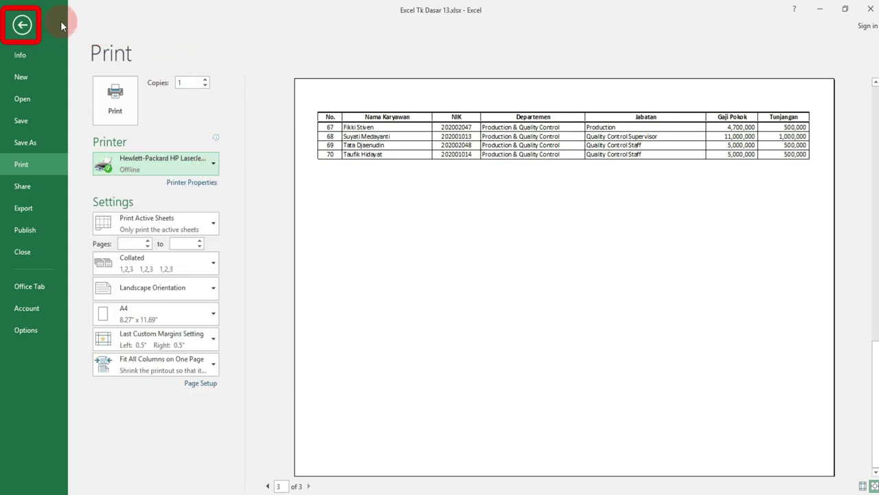
{"action": "left_click", "coordinate": [23, 30]}
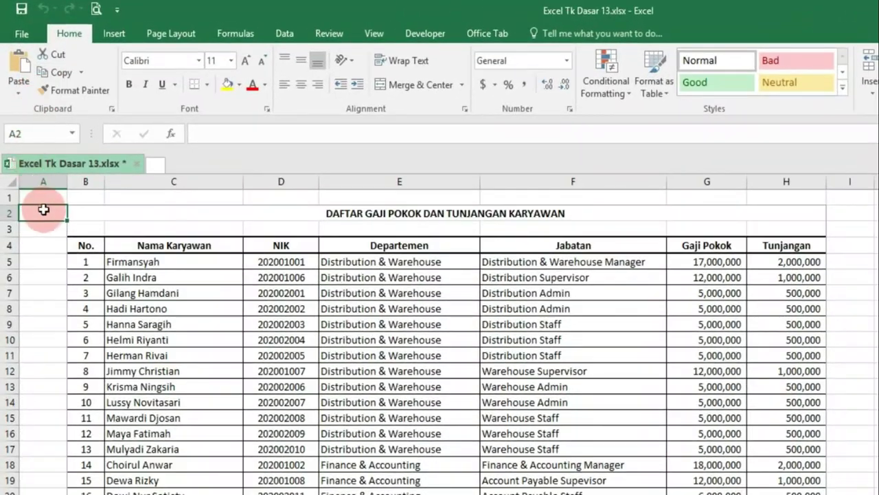